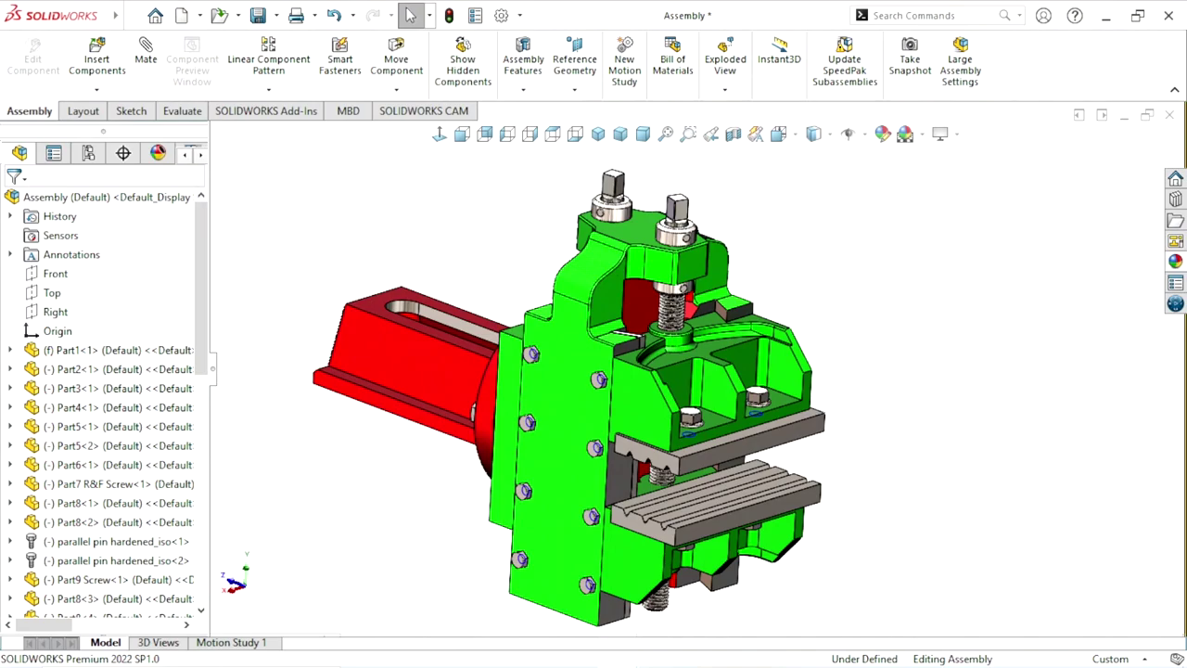
Step: Orbit the vise assembly and check the washer and bolt-head circle diameters
scroll(742, 463, up, 3)
scroll(702, 446, down, 3)
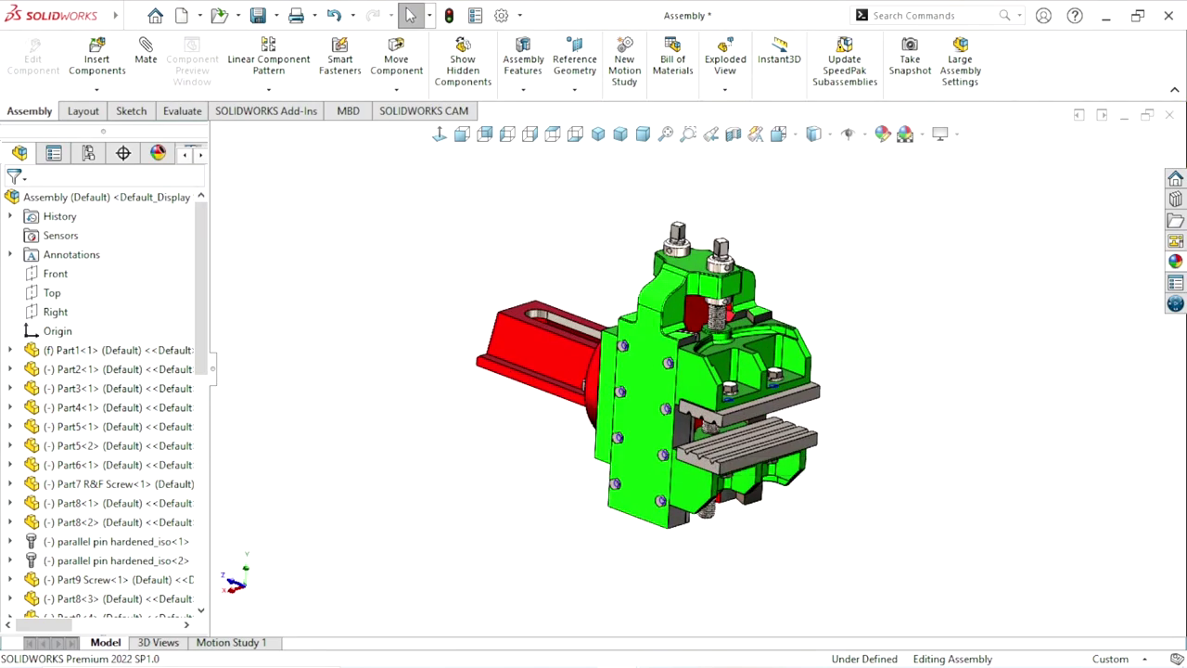
middle_drag(703, 375, 835, 380)
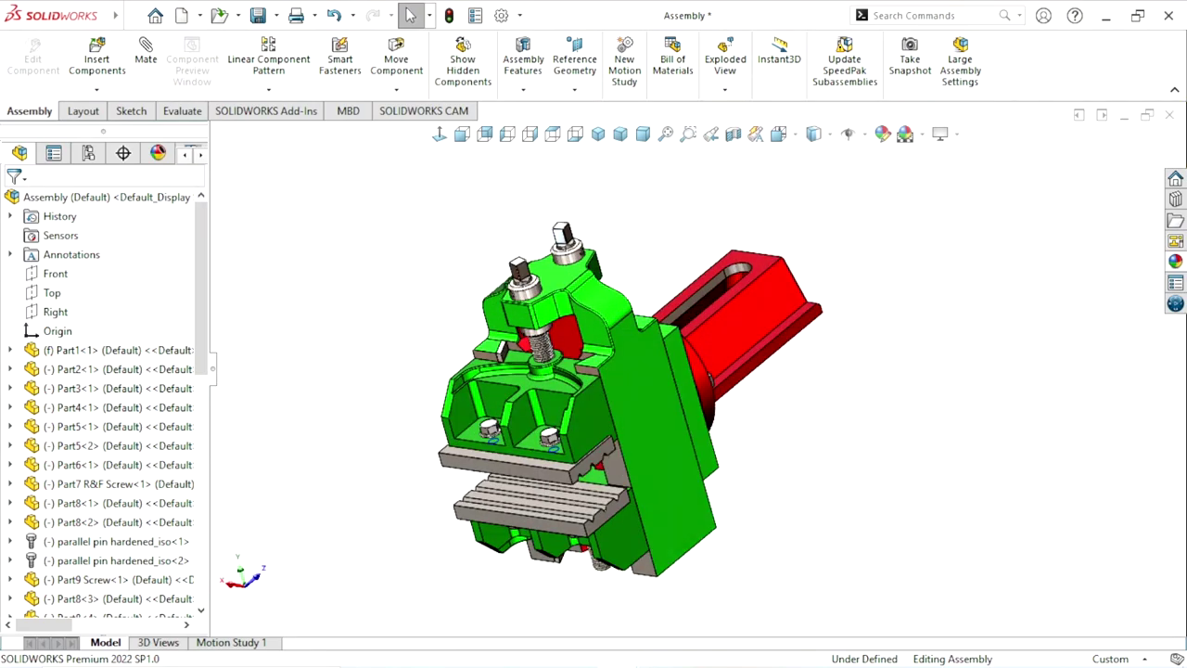
middle_drag(668, 389, 817, 399)
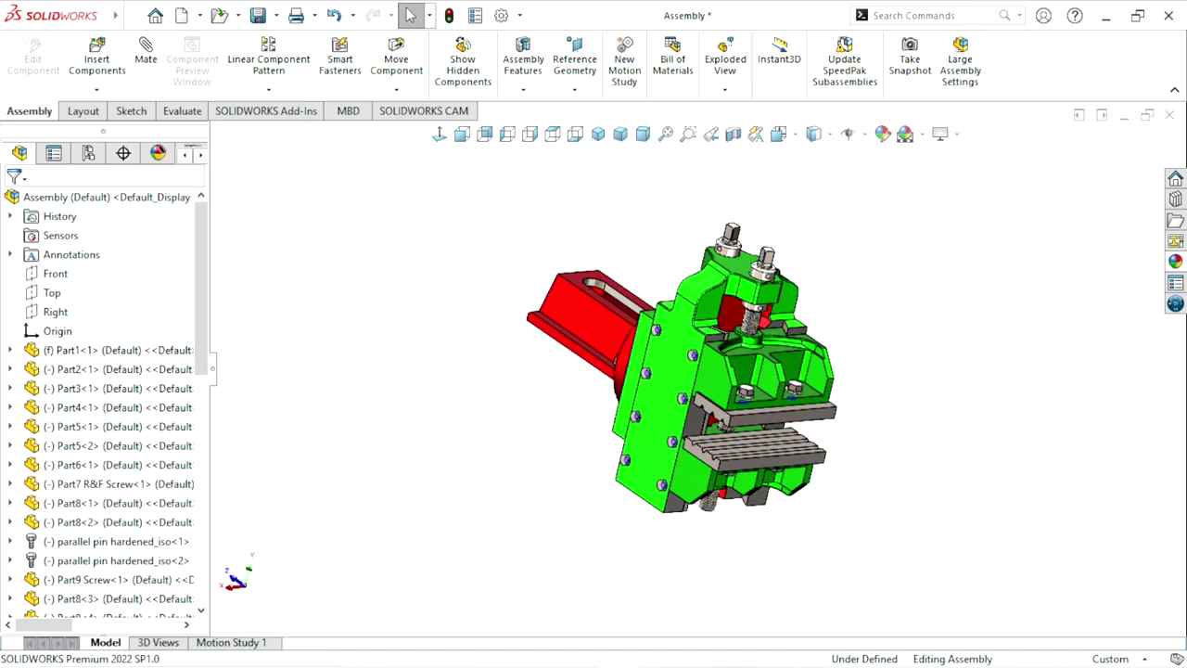
scroll(664, 371, down, 3)
middle_drag(663, 389, 742, 390)
scroll(663, 390, up, 2)
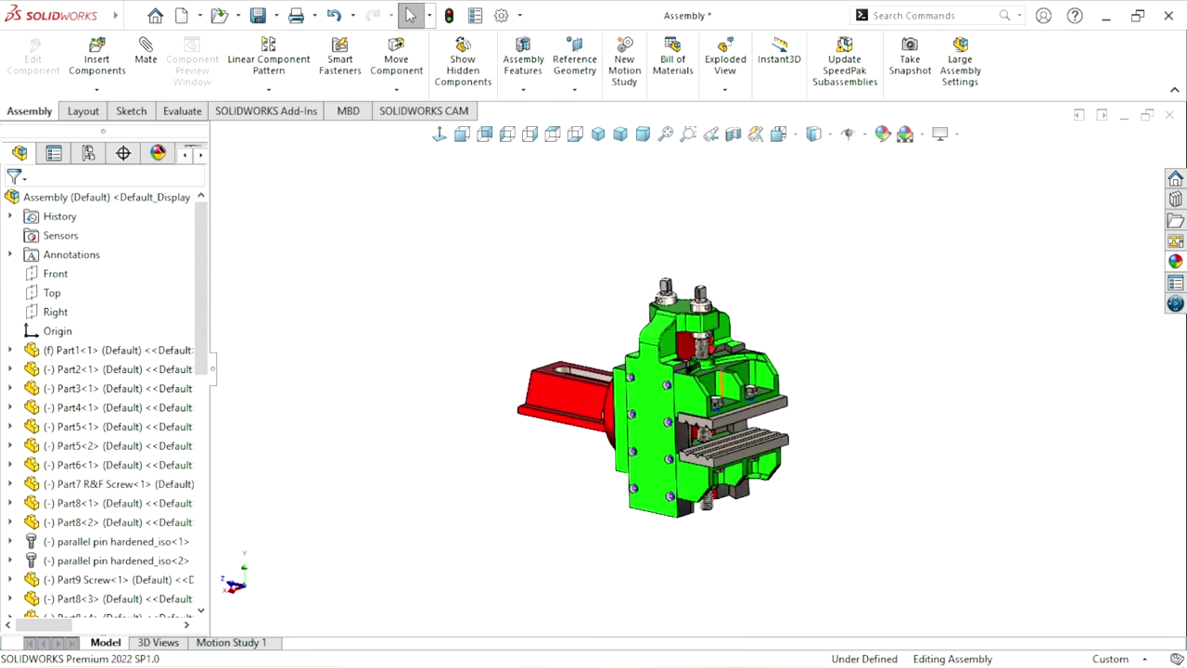
scroll(663, 390, up, 1)
scroll(761, 413, down, 2)
scroll(761, 413, down, 1)
scroll(761, 413, down, 2)
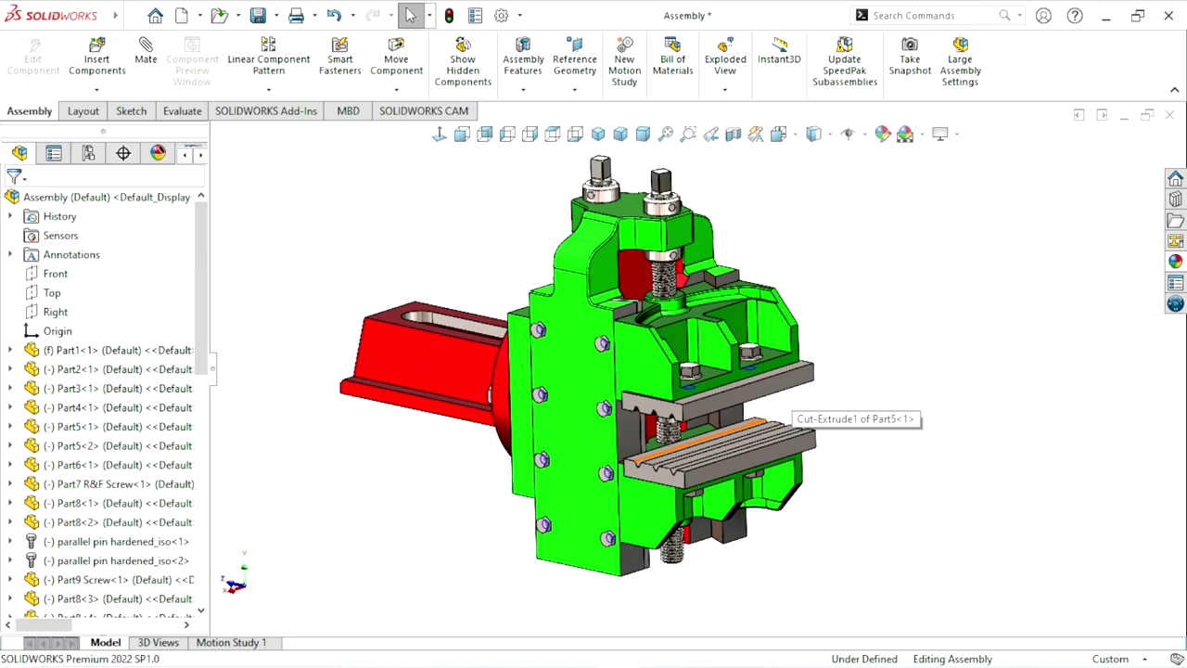
middle_drag(663, 371, 691, 408)
click(677, 226)
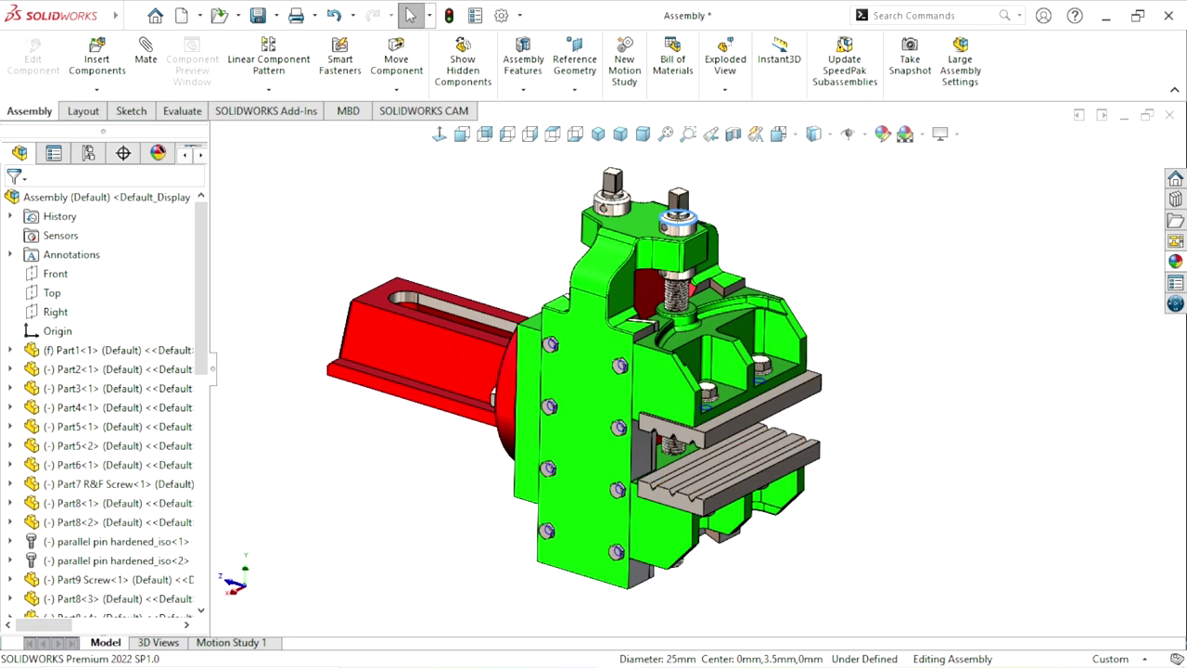
key(ctrl+7)
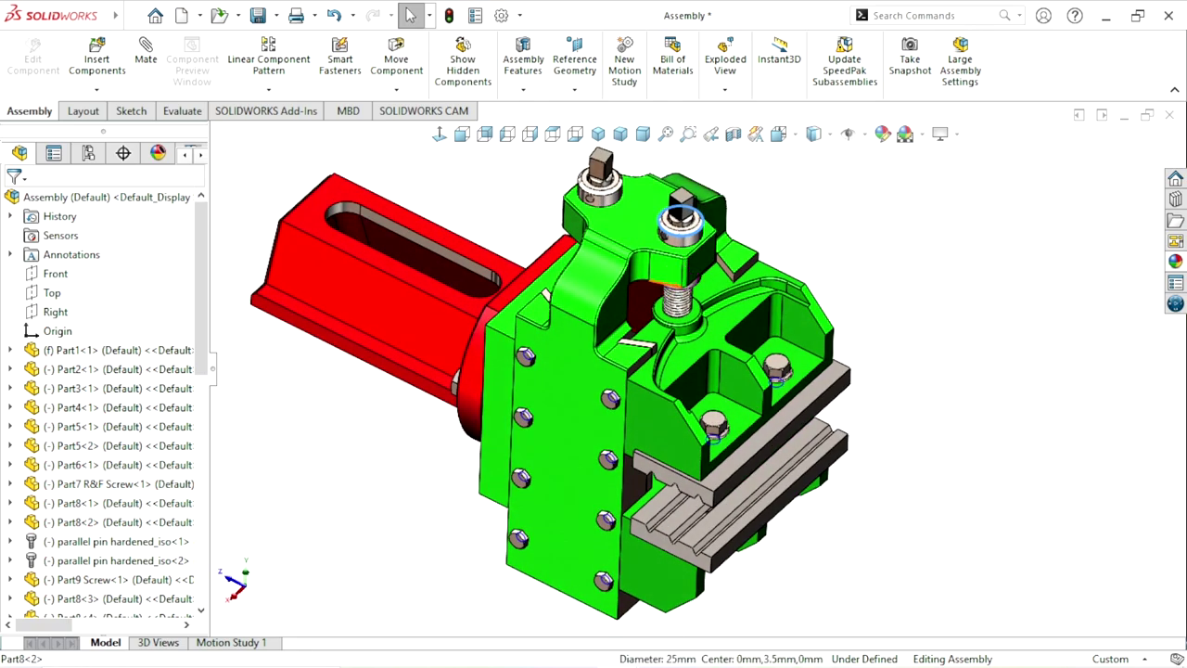
click(681, 231)
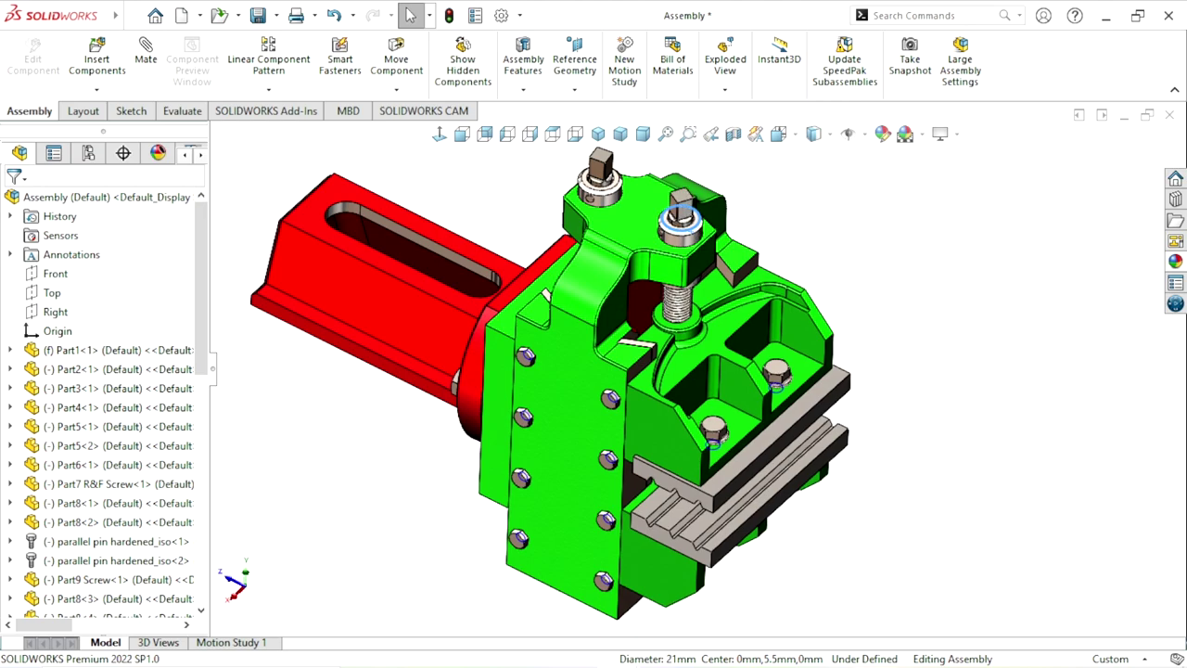
Step: Rotate and zoom the assembly, then check the washer edge's 25 mm diameter
key(Up)
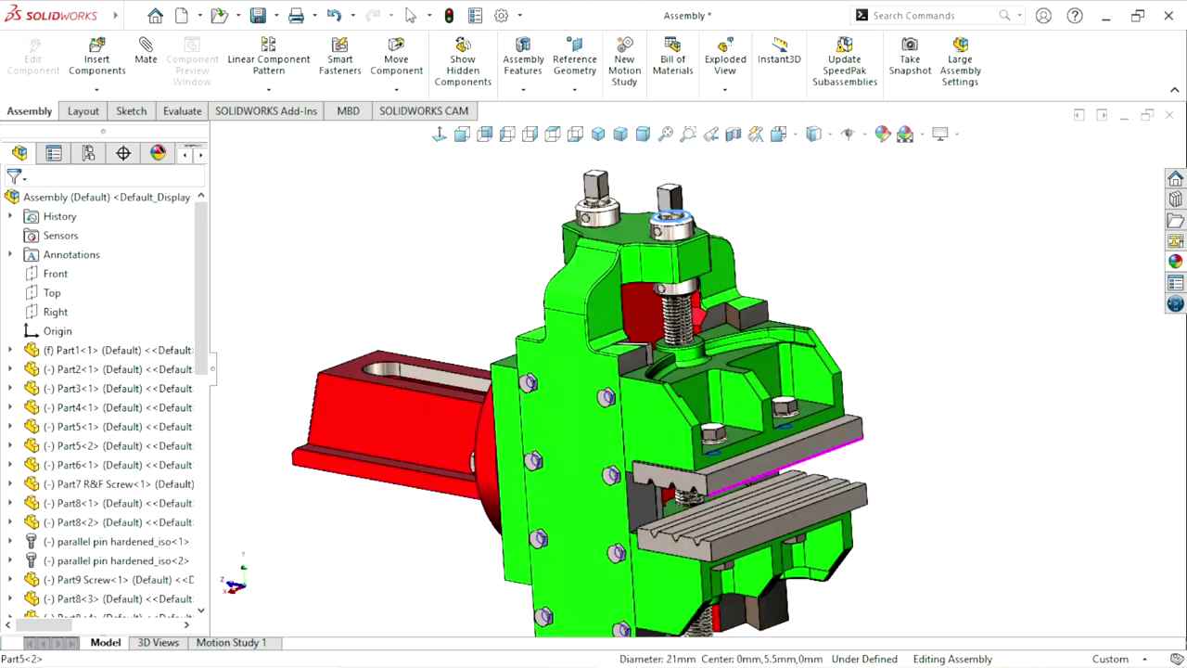
key(Left)
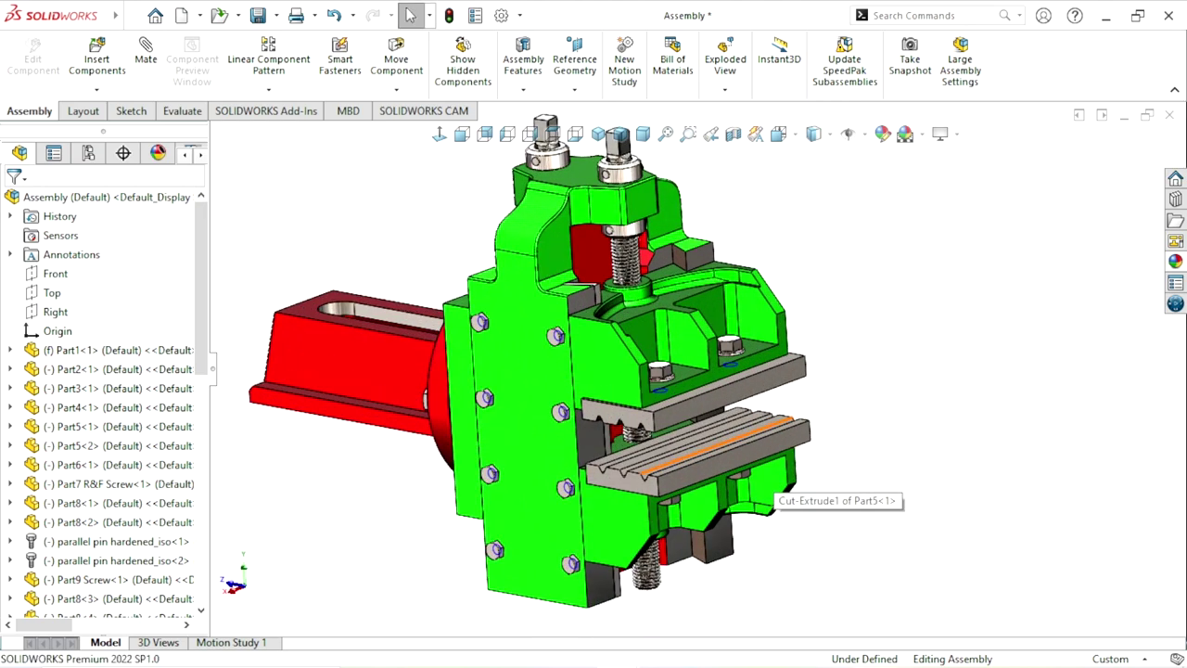
key(ctrl+7)
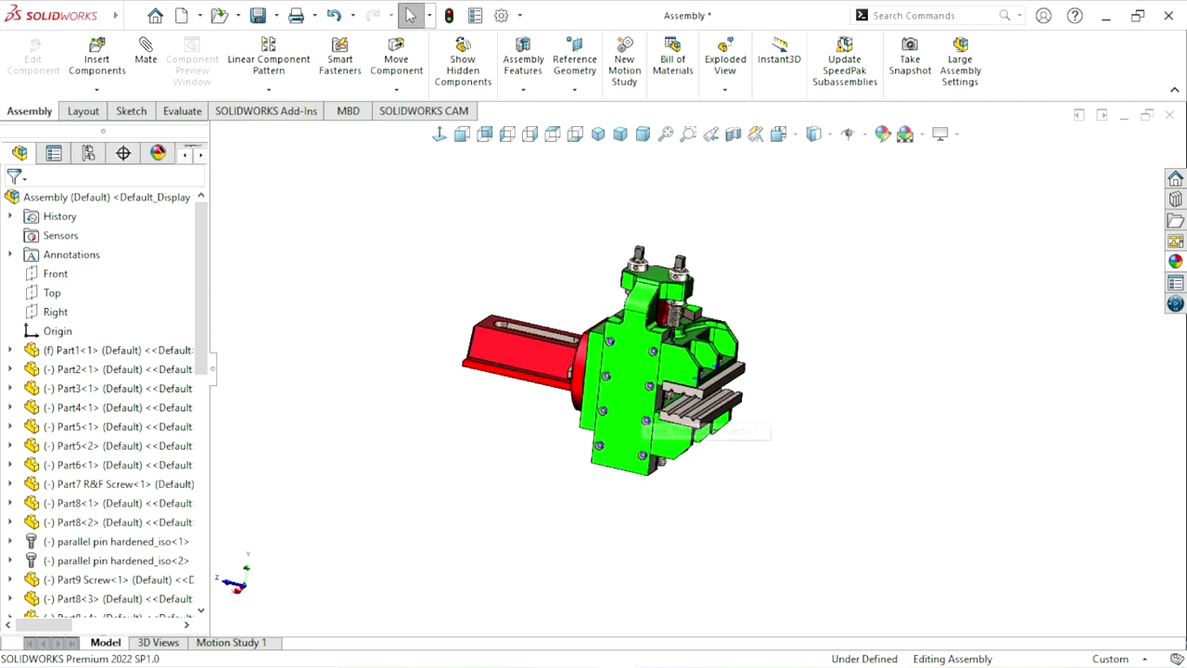
key(ctrl+7)
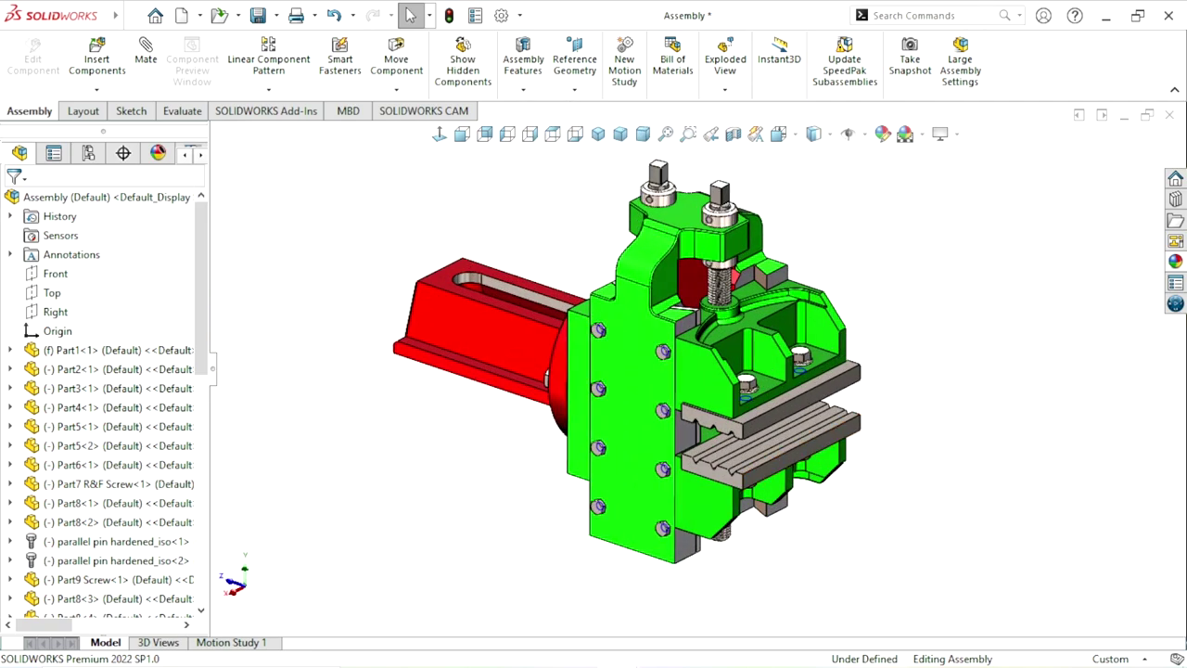
key(shift+Left)
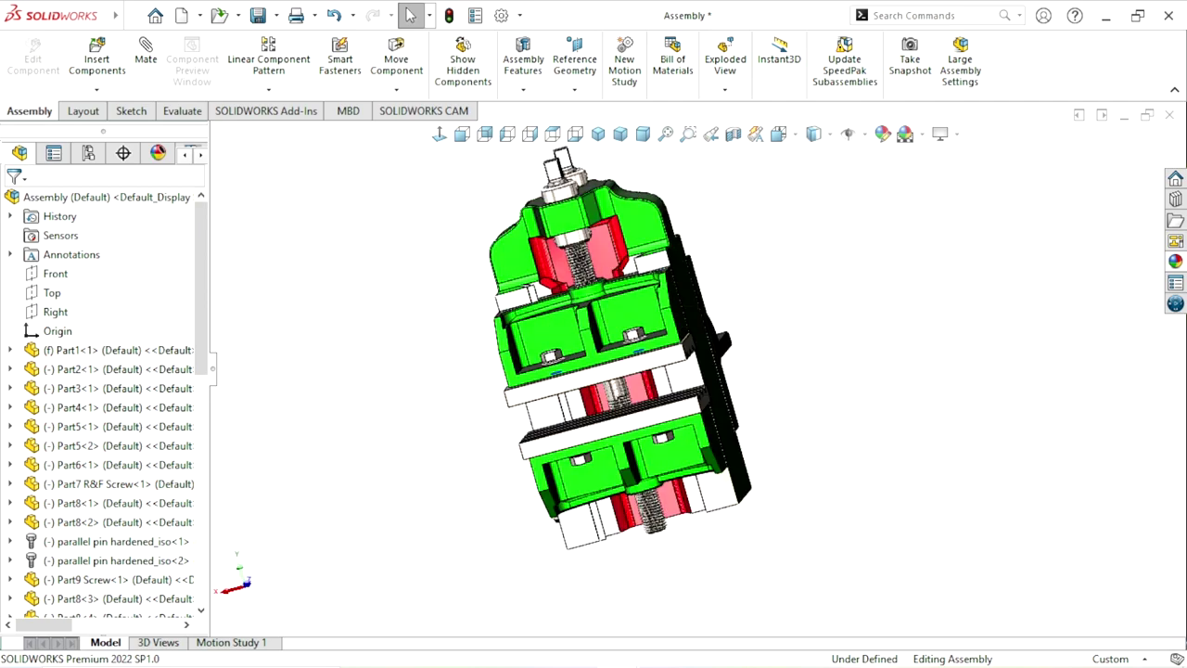
key(Left)
key(Left)
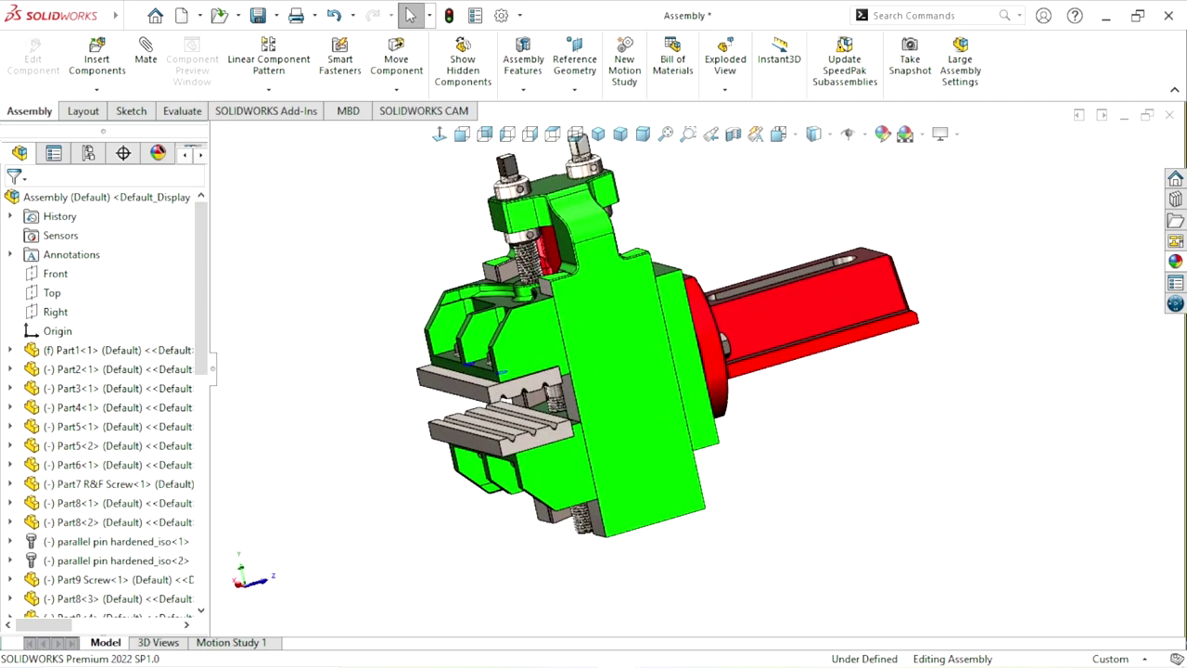
key(Left)
key(Left)
key(shift+z)
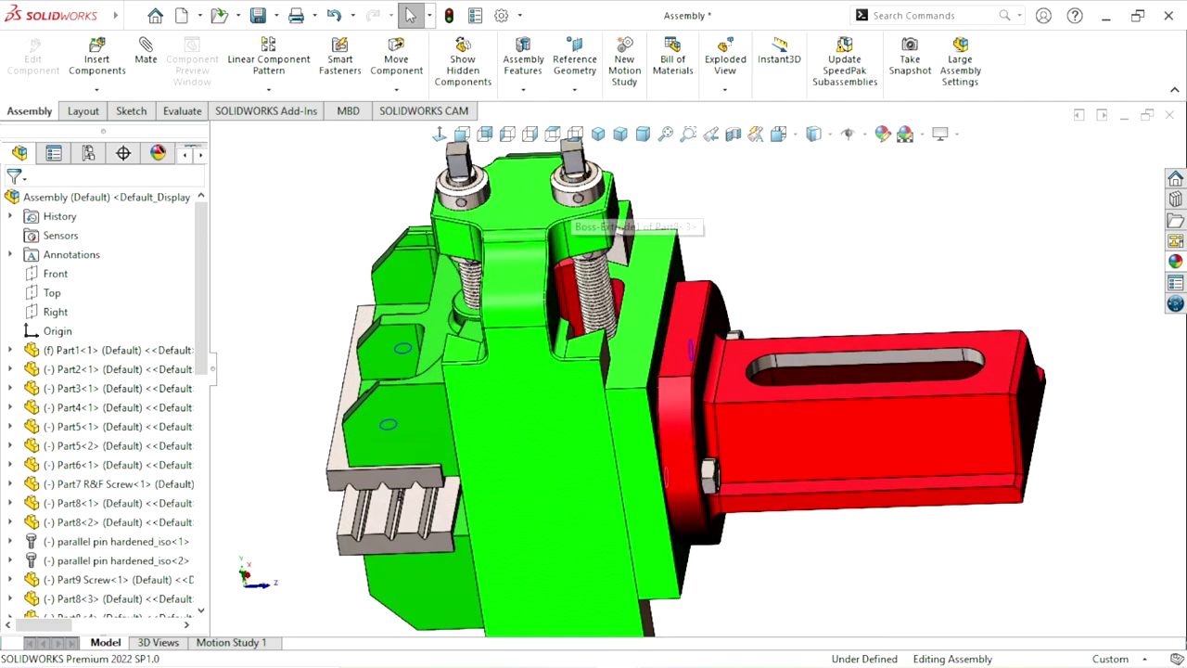
key(Left)
key(z)
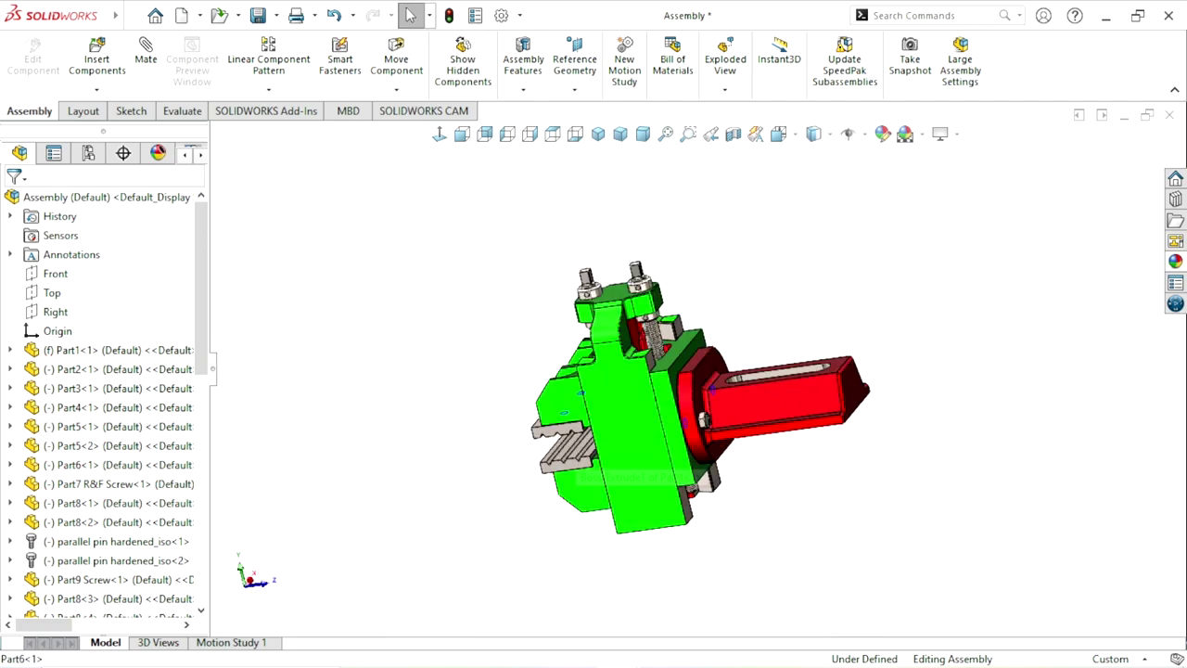
key(shift+z)
key(Left)
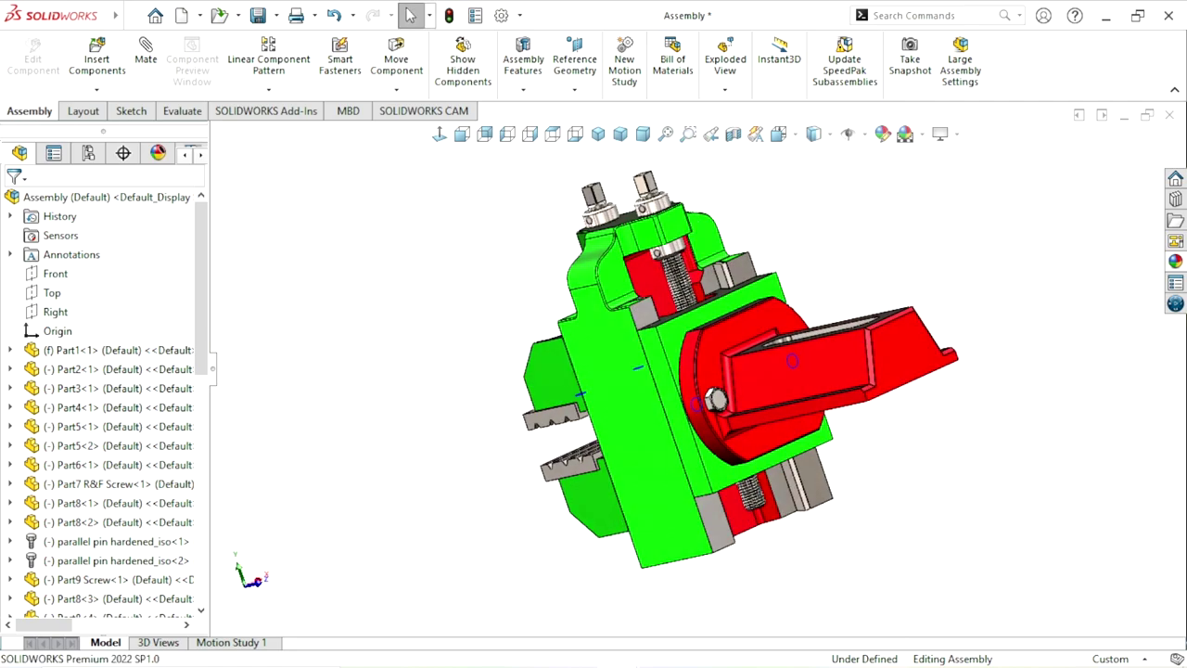
key(Right)
click(663, 199)
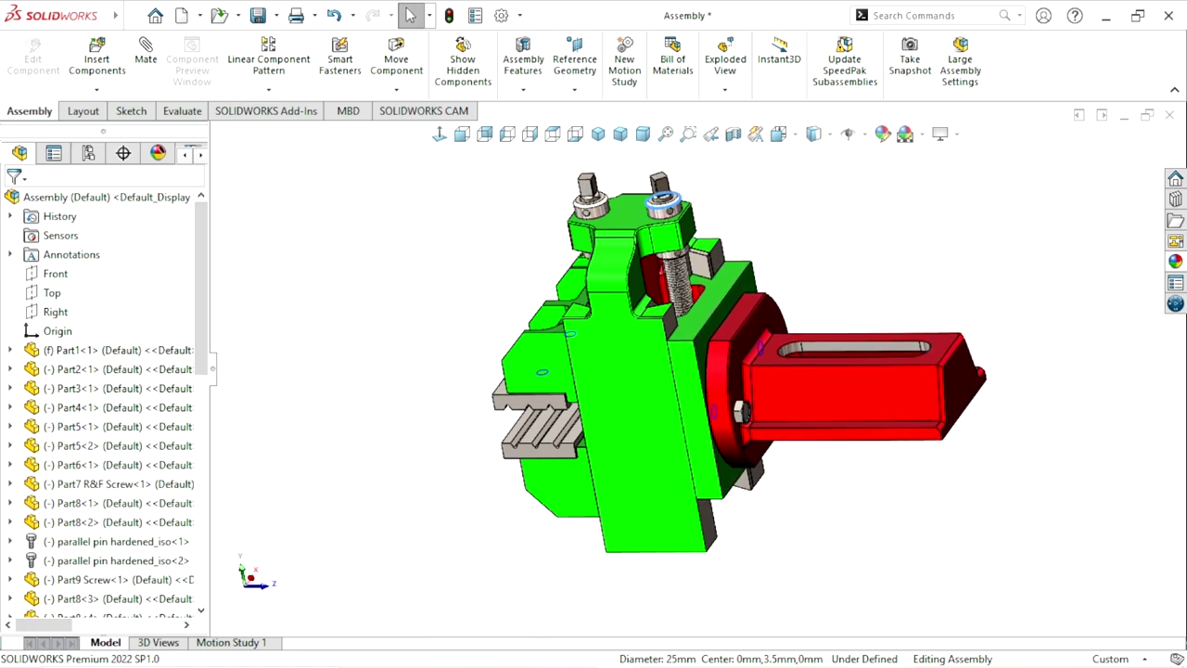
Step: Turn the vise assembly around and zoom out to view it whole
key(Right)
key(Right)
key(Right)
key(Right)
key(Right)
key(Right)
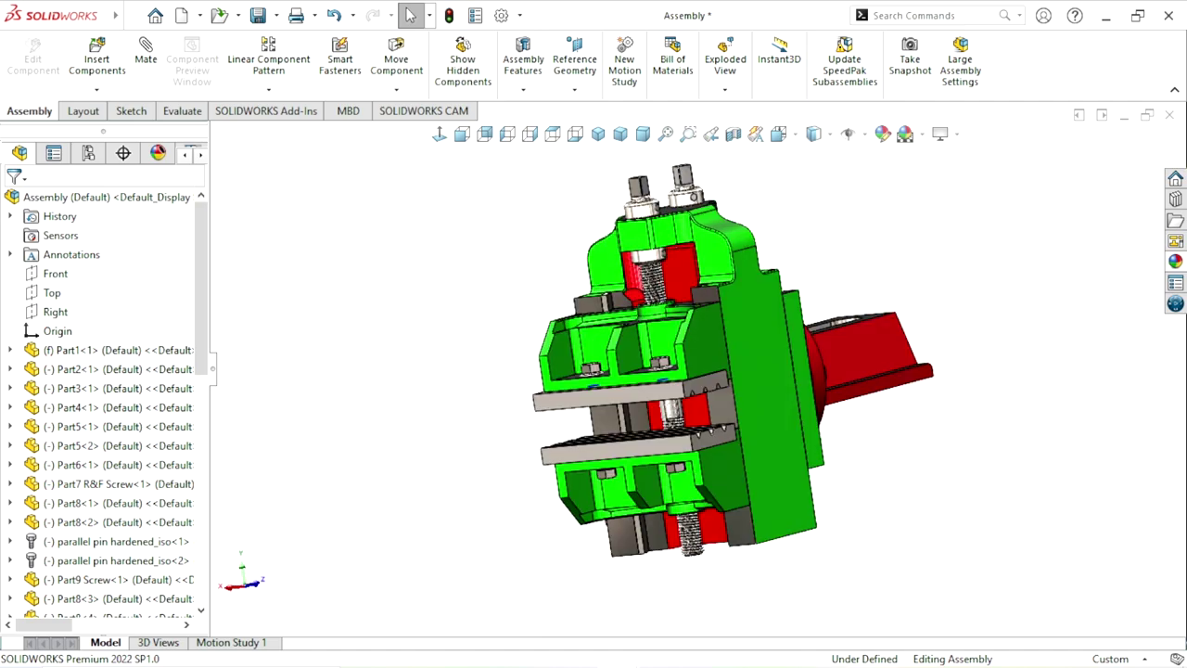
key(Right)
key(Right)
key(Right)
key(Right)
key(Right)
key(Right)
scroll(835, 427, up, 3)
scroll(835, 426, down, 4)
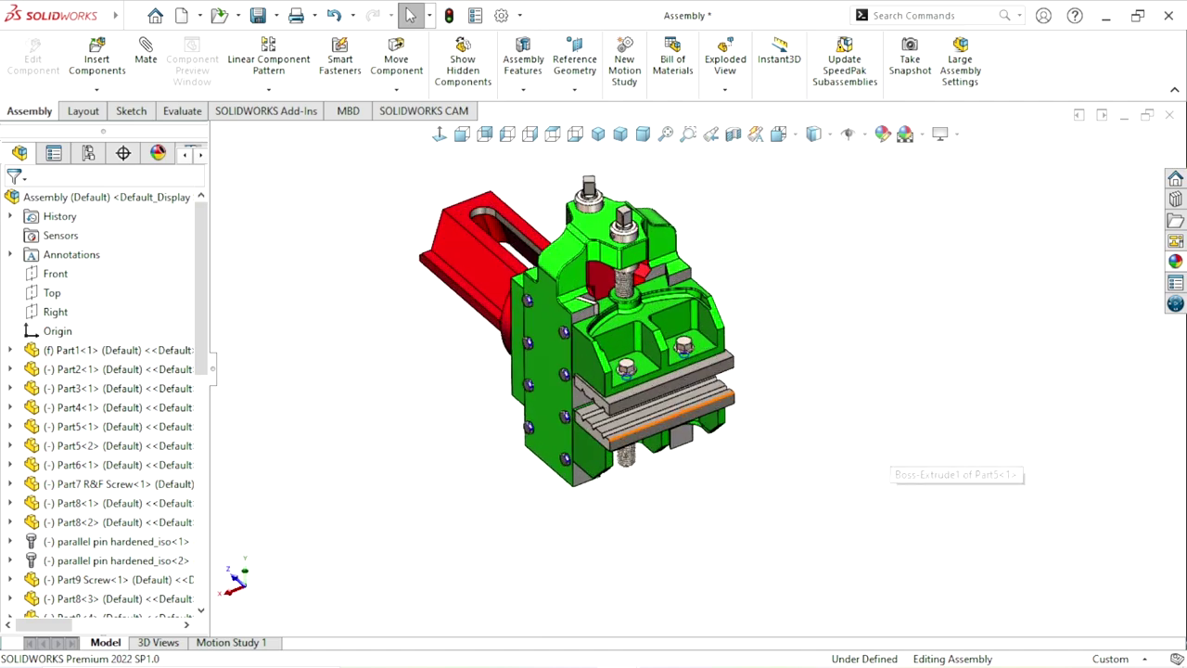
scroll(835, 426, down, 1)
key(Right)
key(Right)
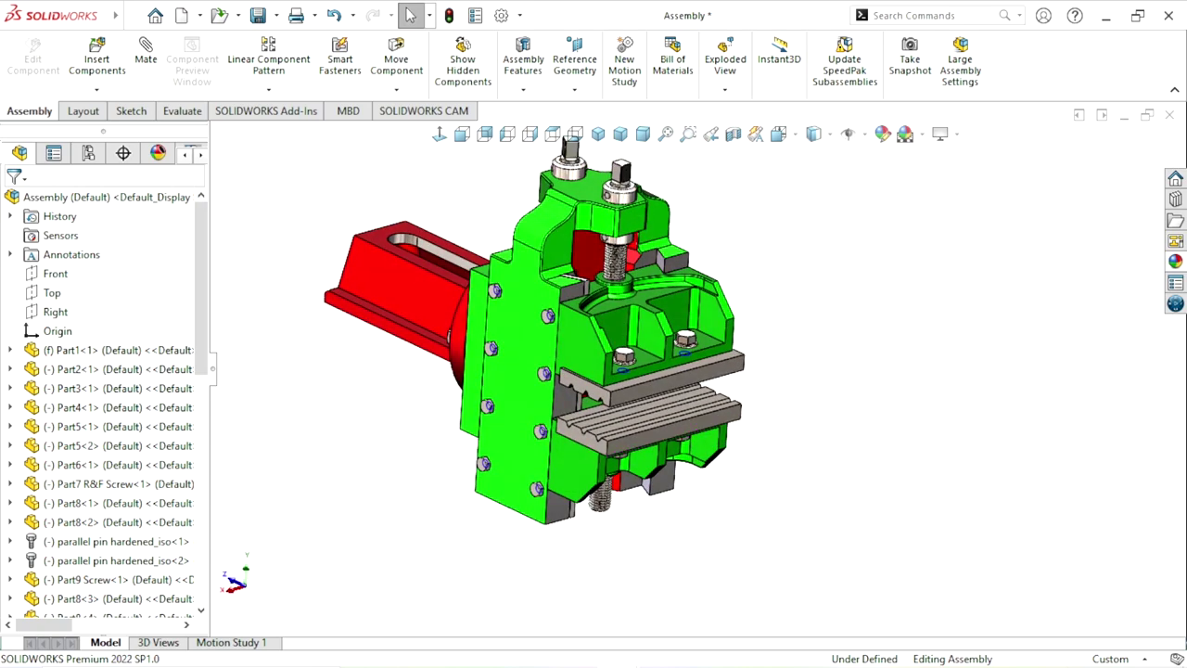
key(Right)
key(Right)
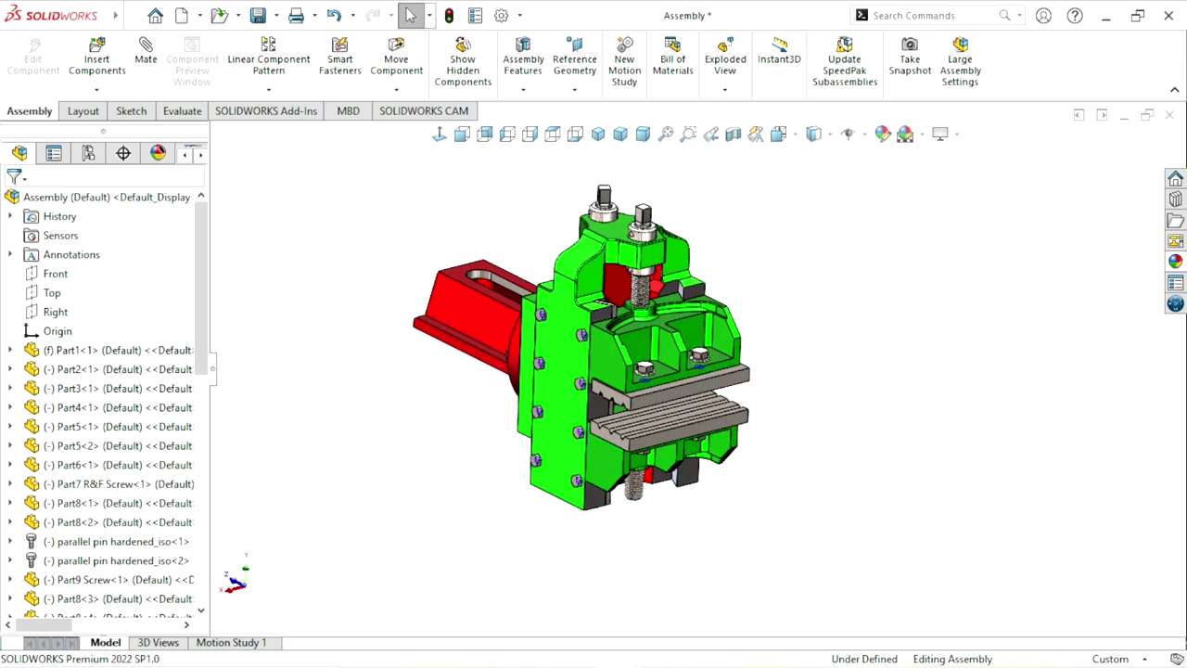
key(Left)
key(Right)
scroll(594, 361, down, 4)
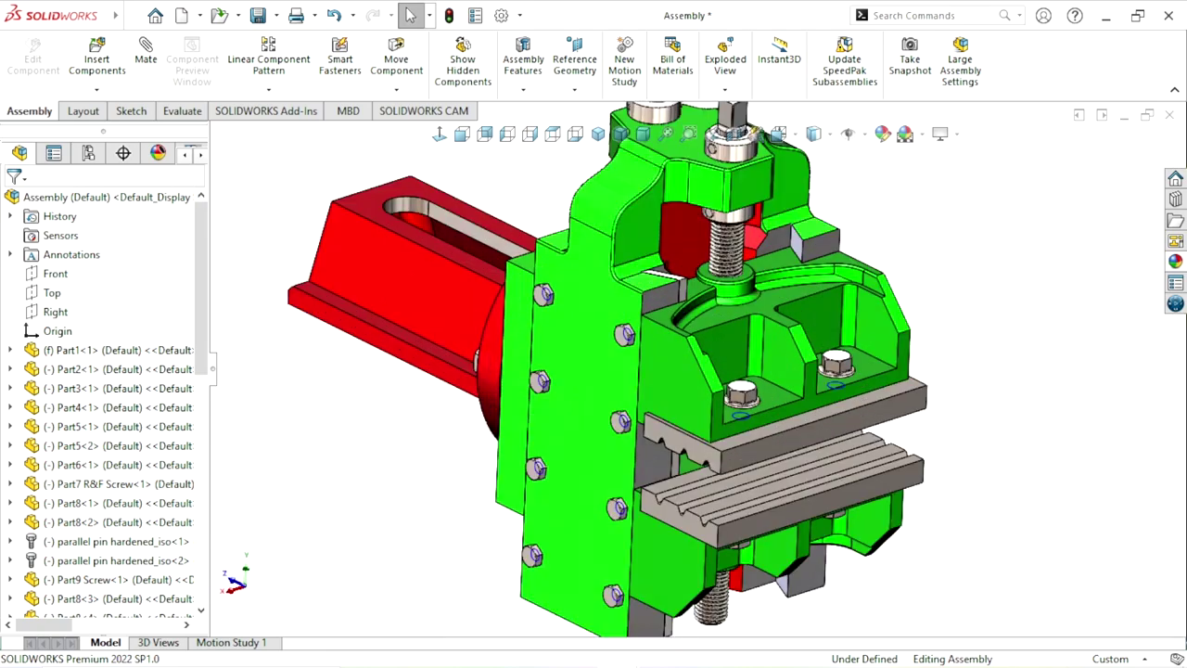
scroll(639, 447, up, 3)
scroll(638, 447, up, 1)
scroll(638, 447, down, 2)
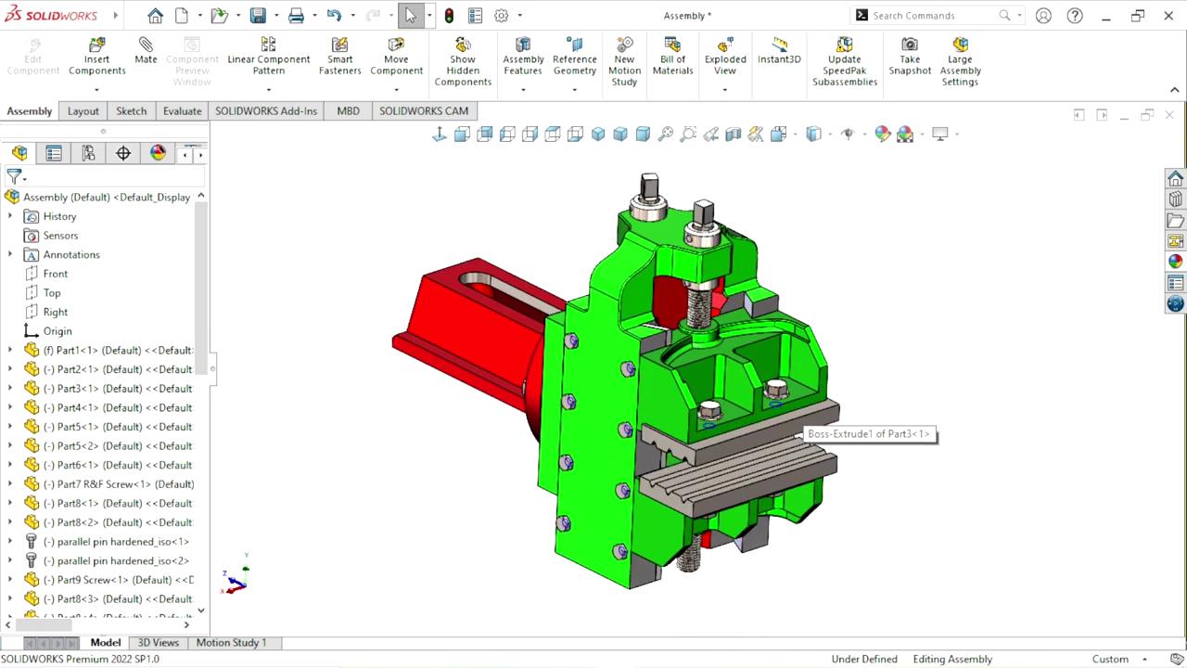
key(Left)
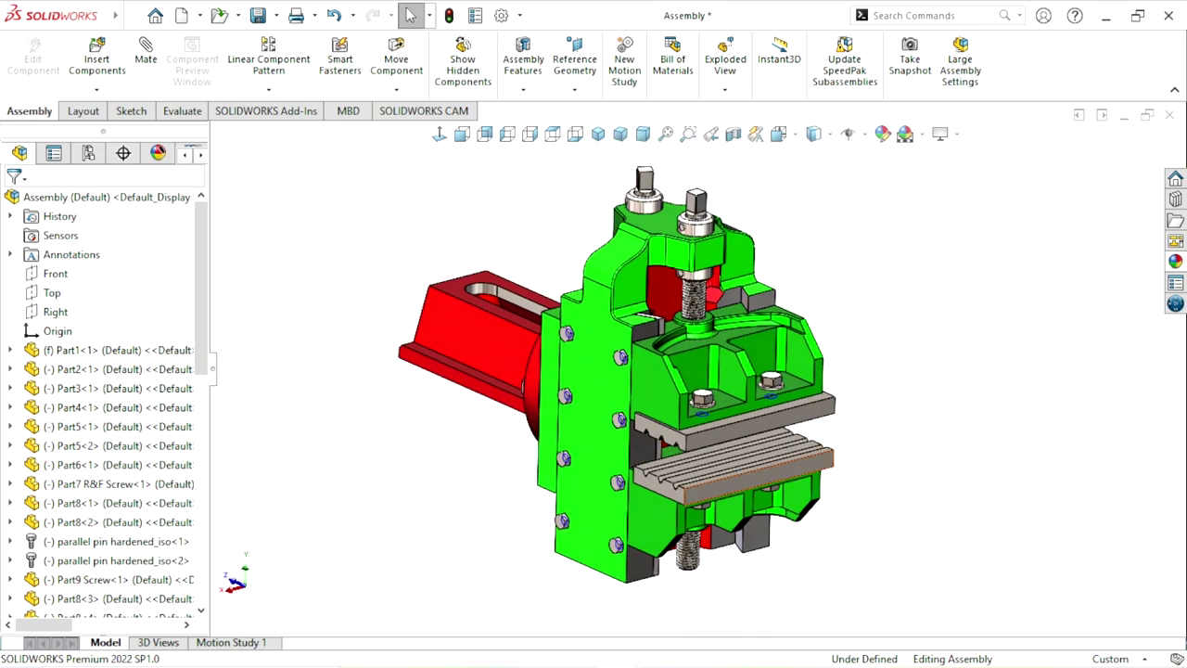
key(z)
scroll(754, 377, down, 3)
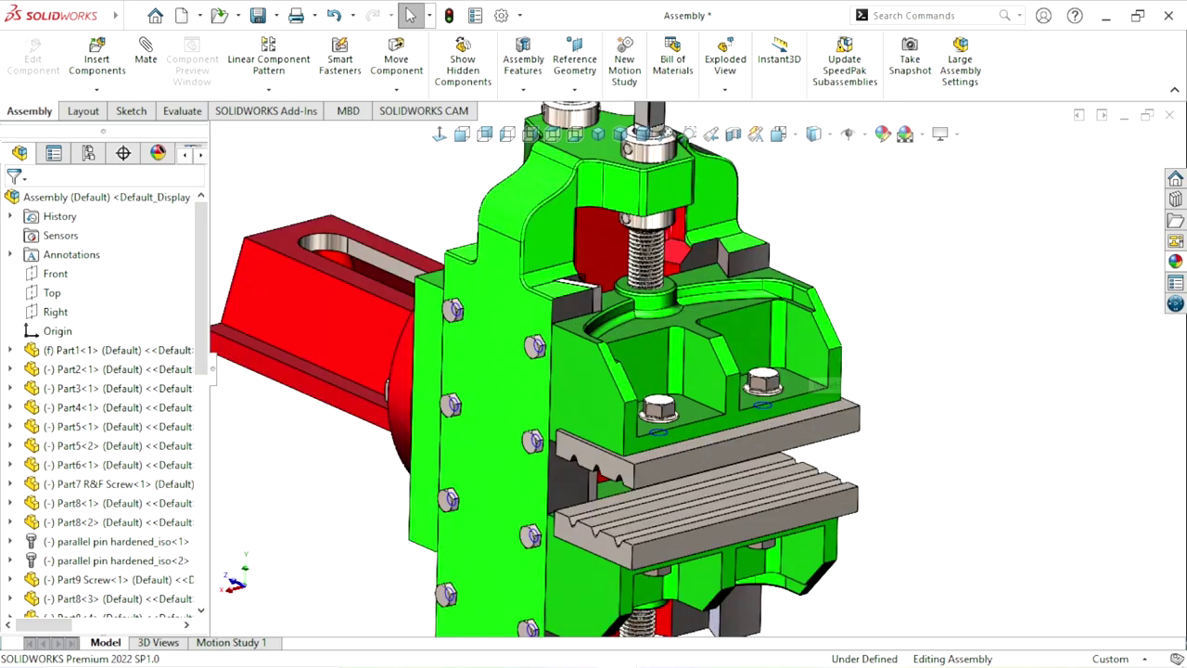
key(z)
key(z)
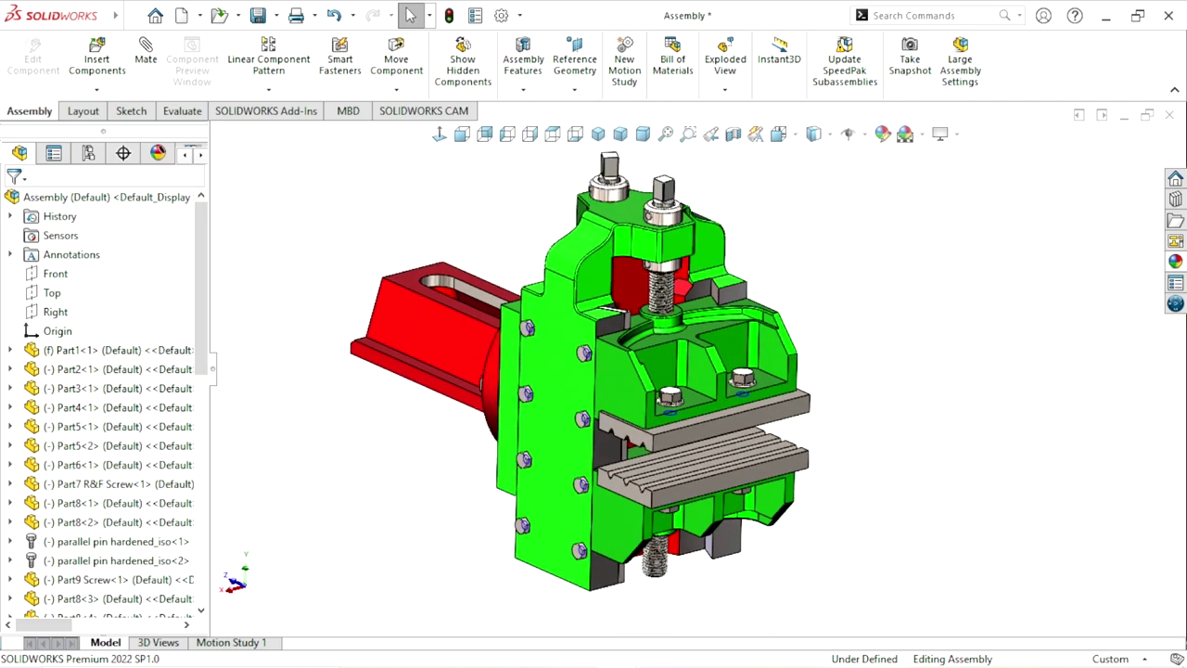
key(z)
key(z)
key(z)
scroll(742, 408, down, 2)
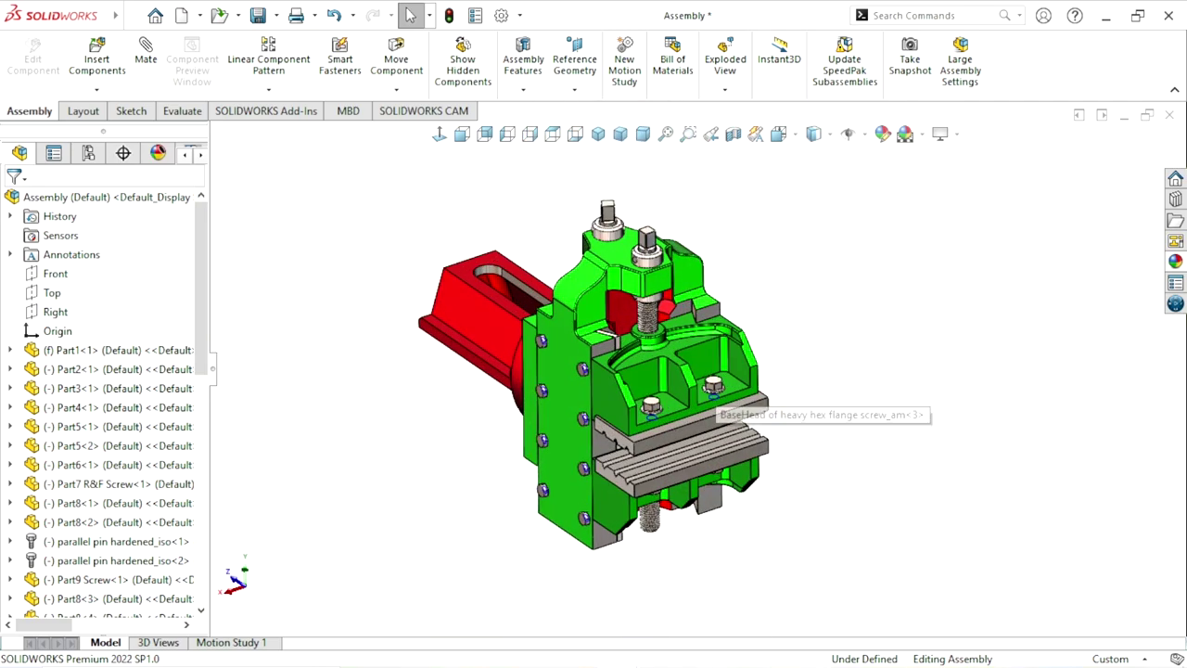
scroll(742, 408, up, 1)
scroll(640, 371, down, 1)
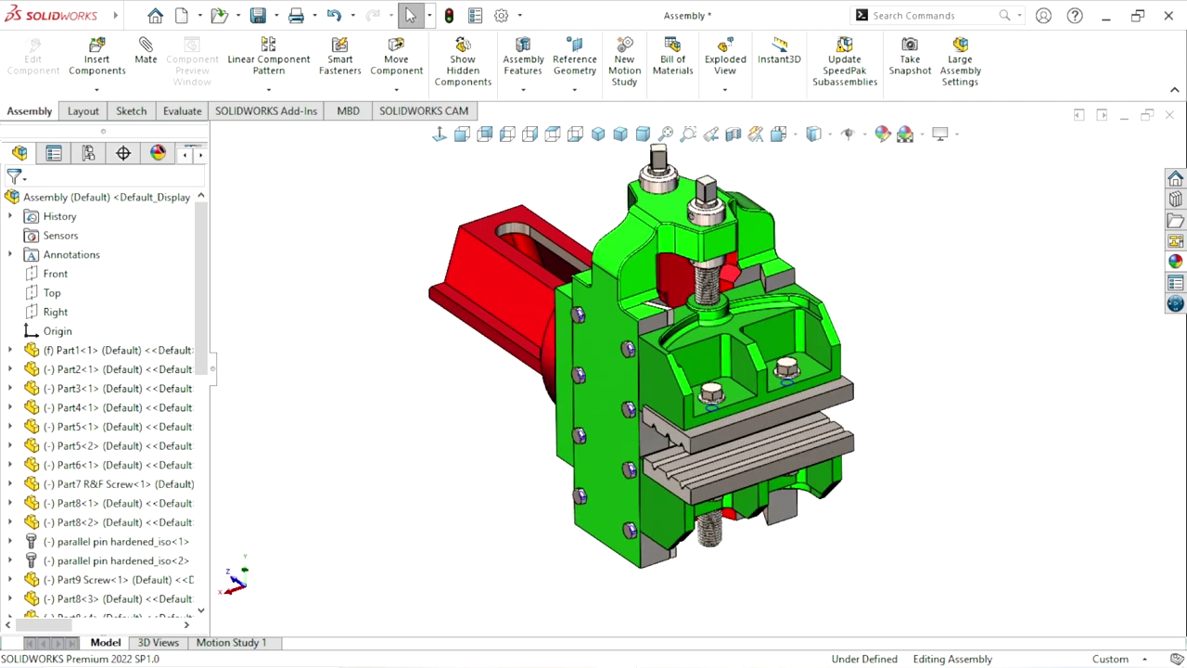
ctrl+middle_drag(640, 371, 627, 389)
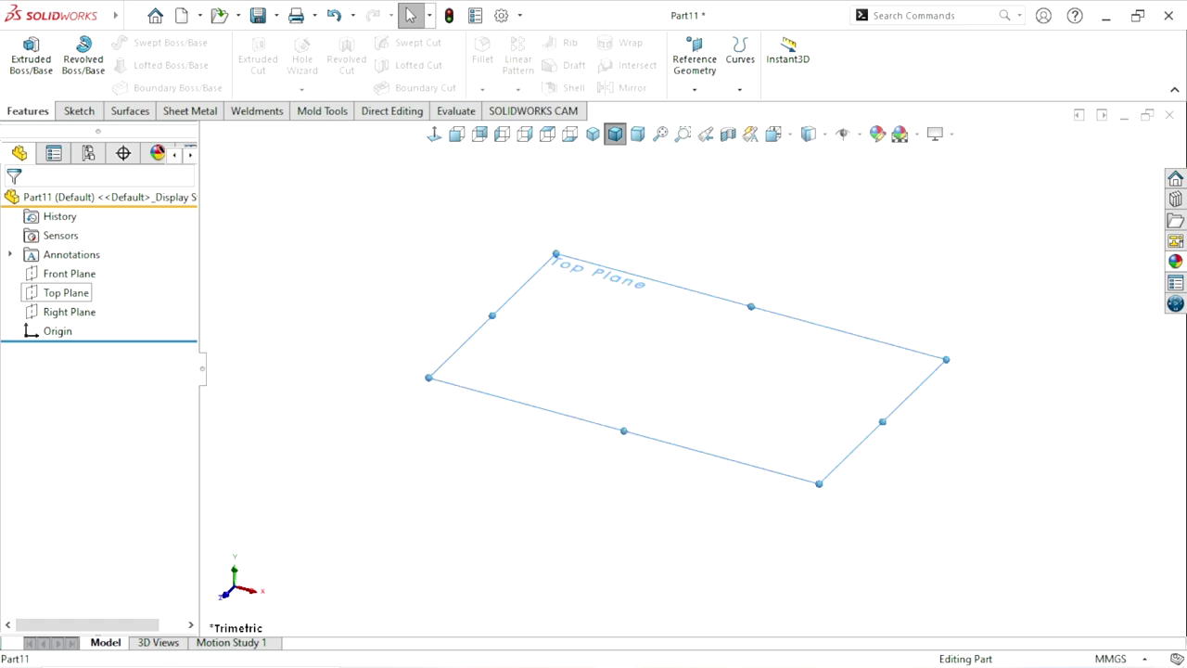
Step: Sketch a center rectangle from the origin on the Top Plane
click(66, 292)
click(94, 272)
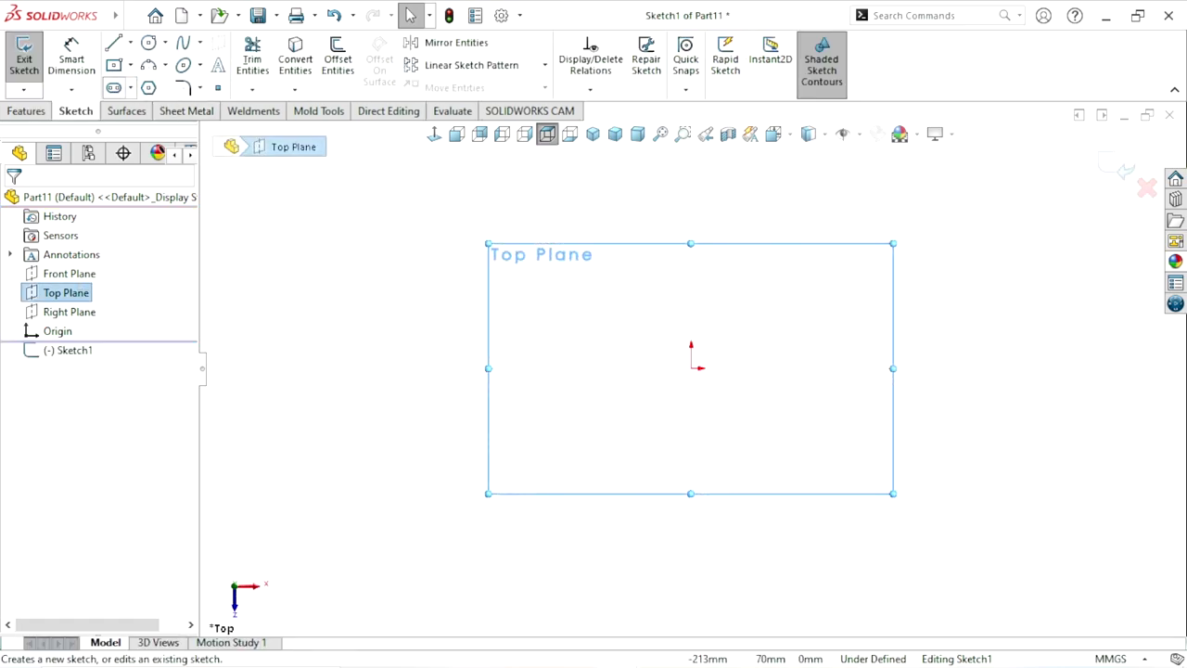
click(113, 64)
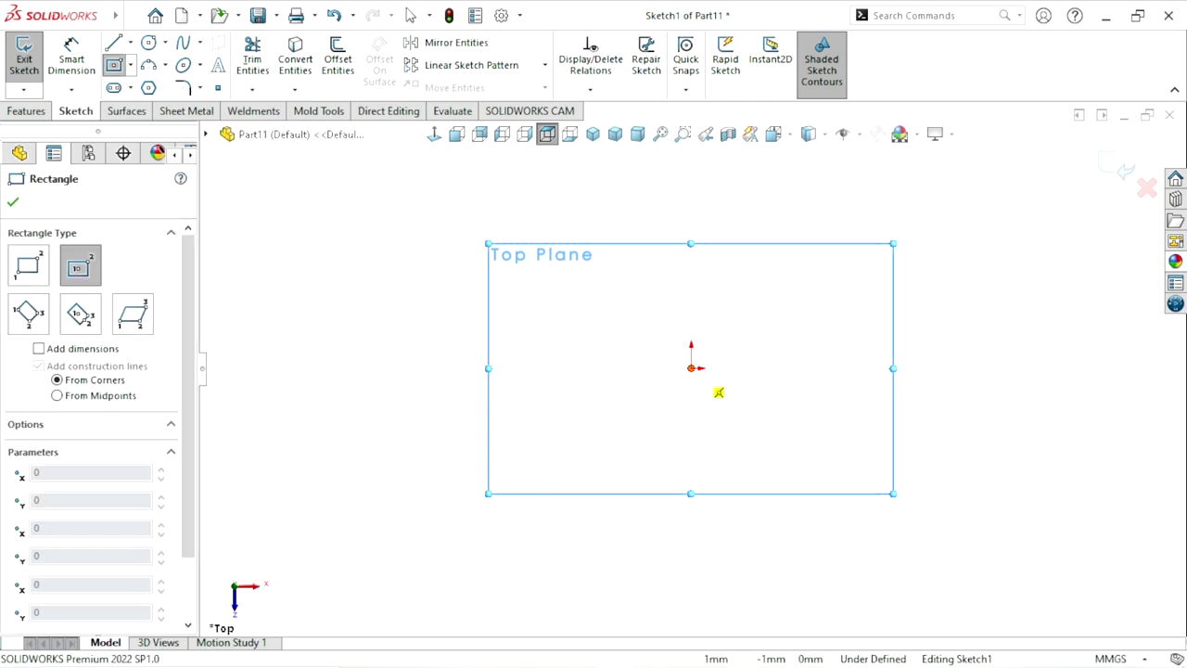
click(691, 368)
click(859, 484)
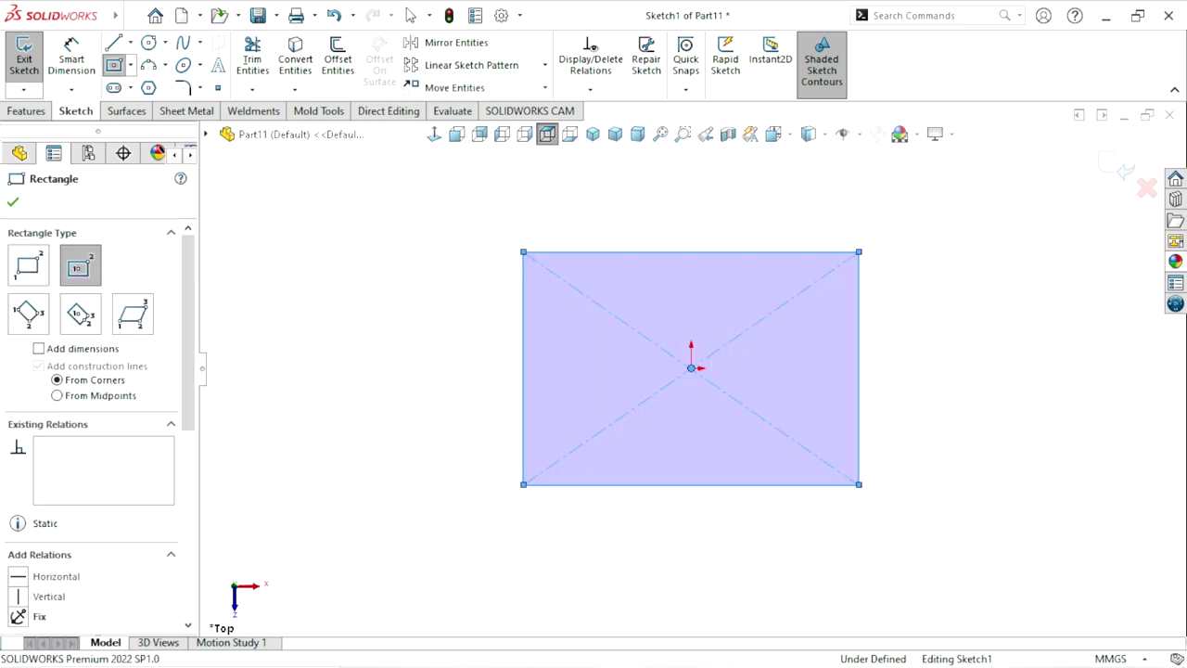
Step: Dimension the rectangle 125 mm wide and 76 mm tall
click(71, 58)
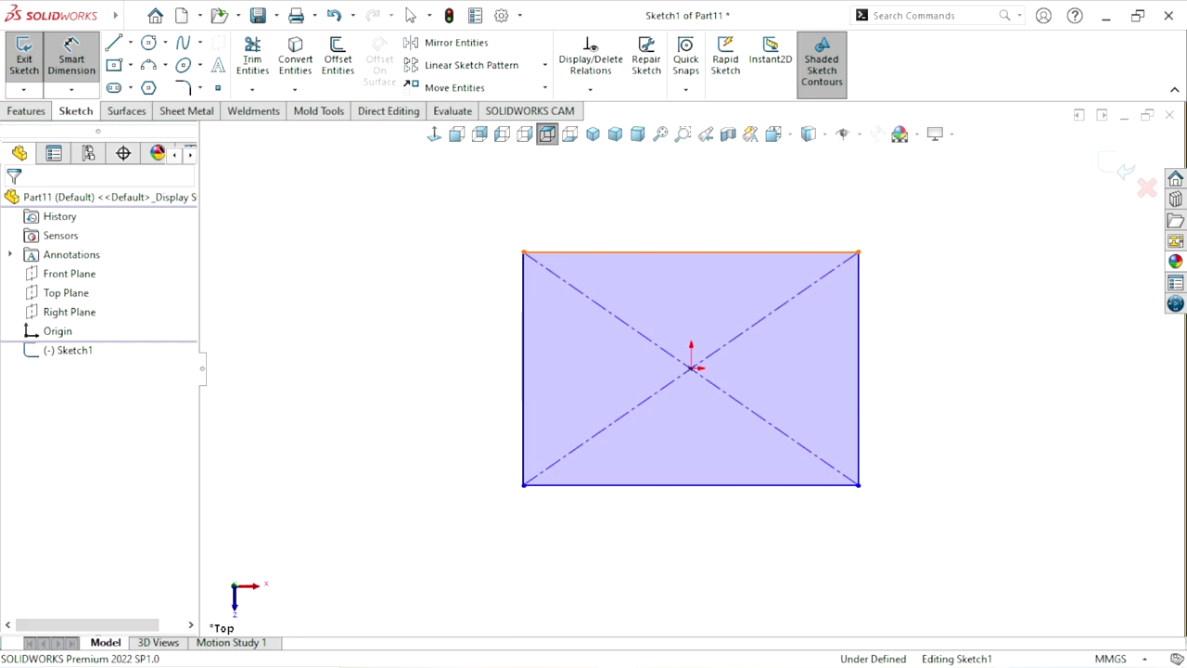
click(691, 251)
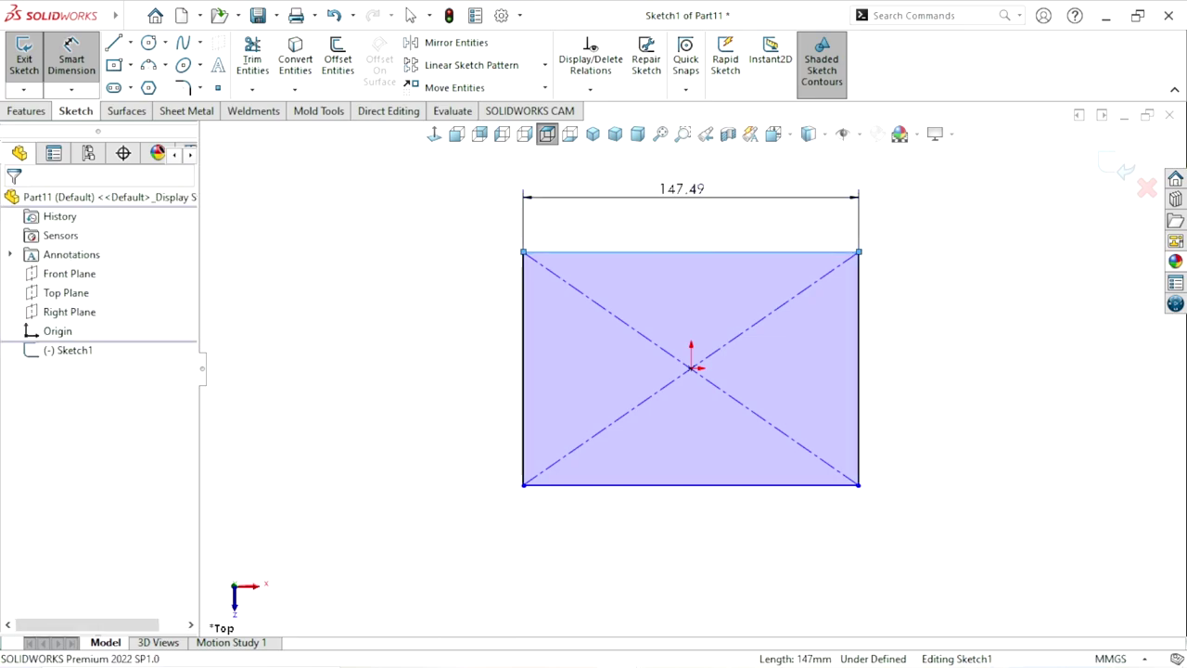
click(682, 191)
text(125)
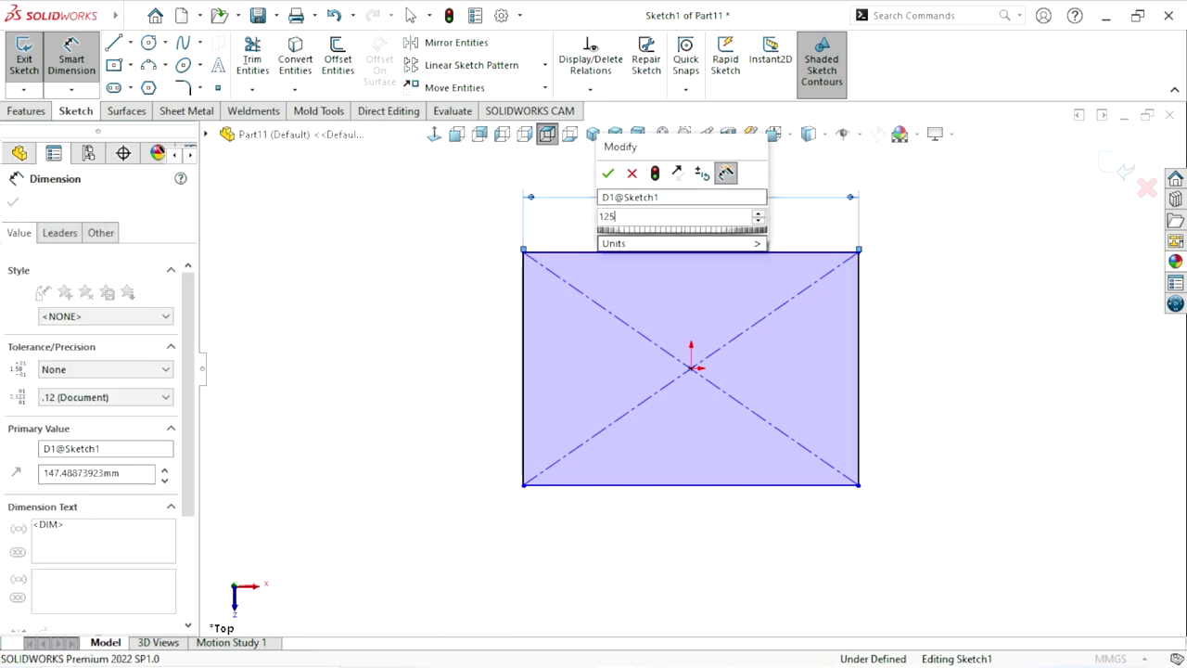
key(Return)
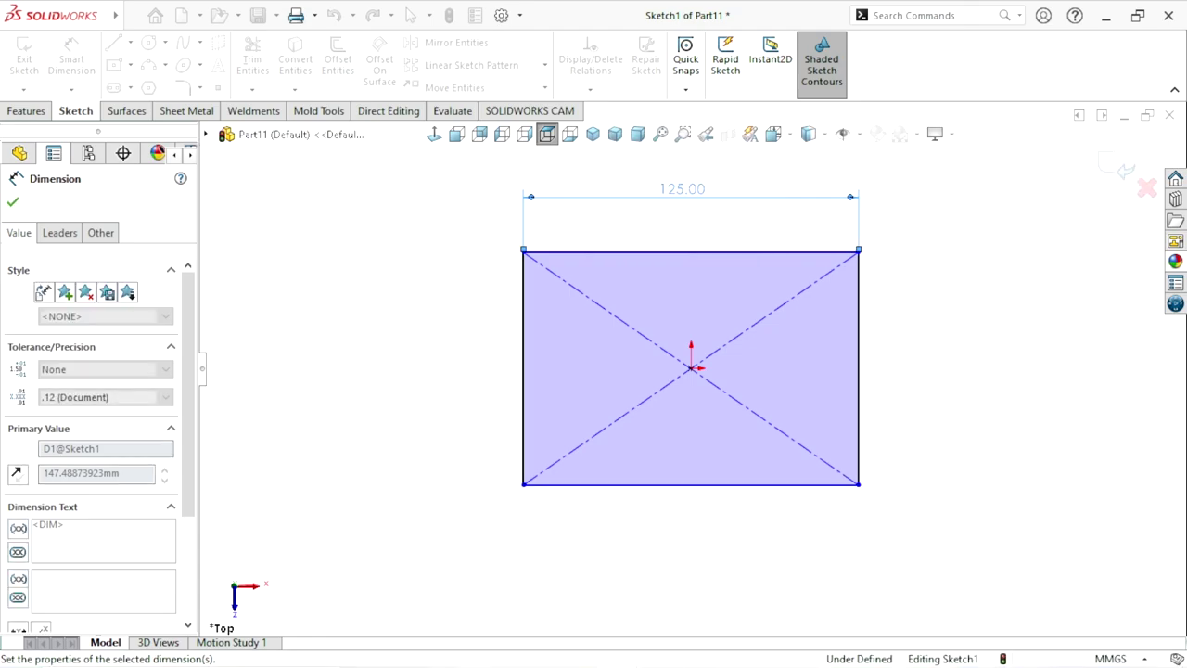
click(524, 371)
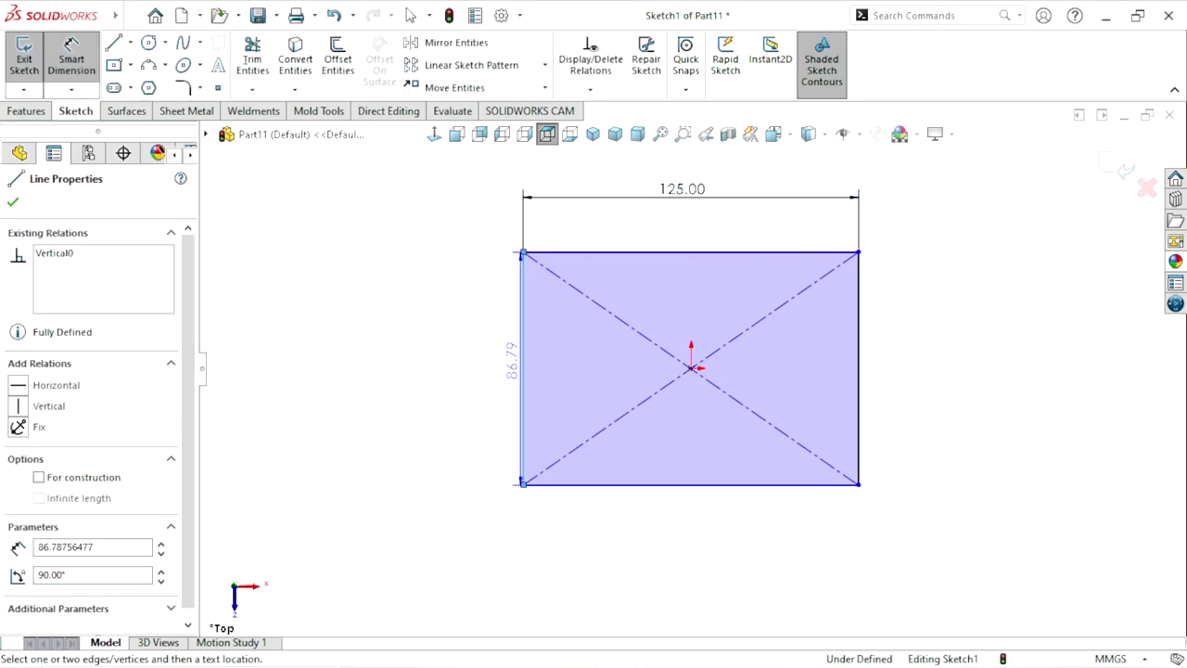
click(450, 367)
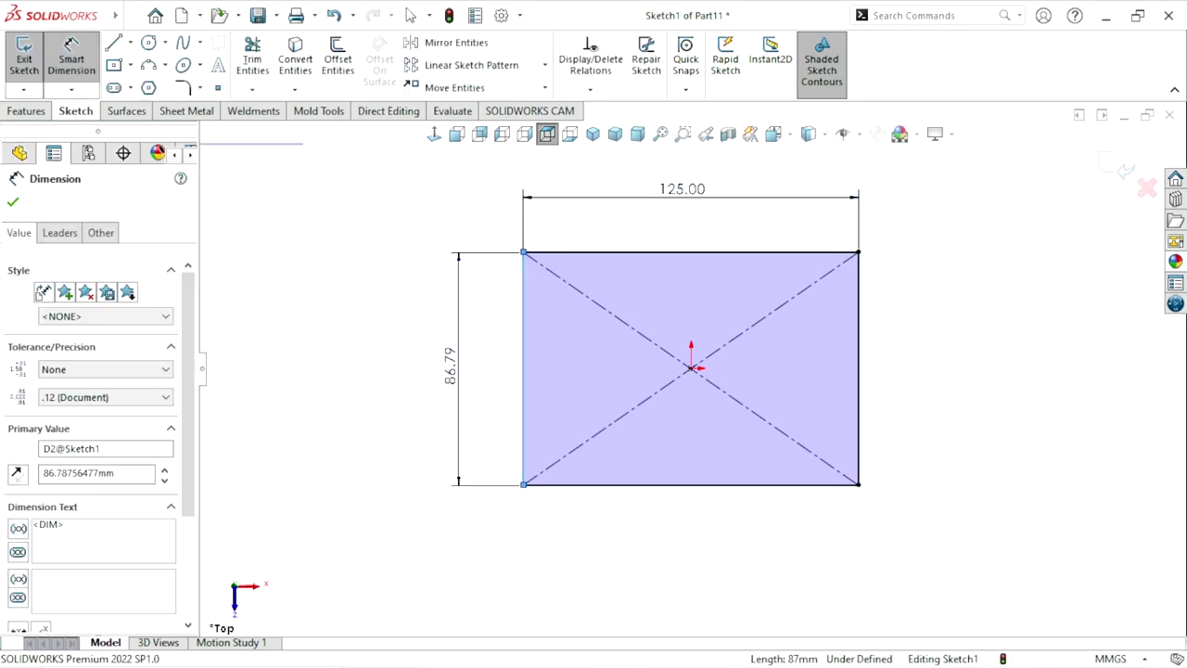
text(76)
key(Return)
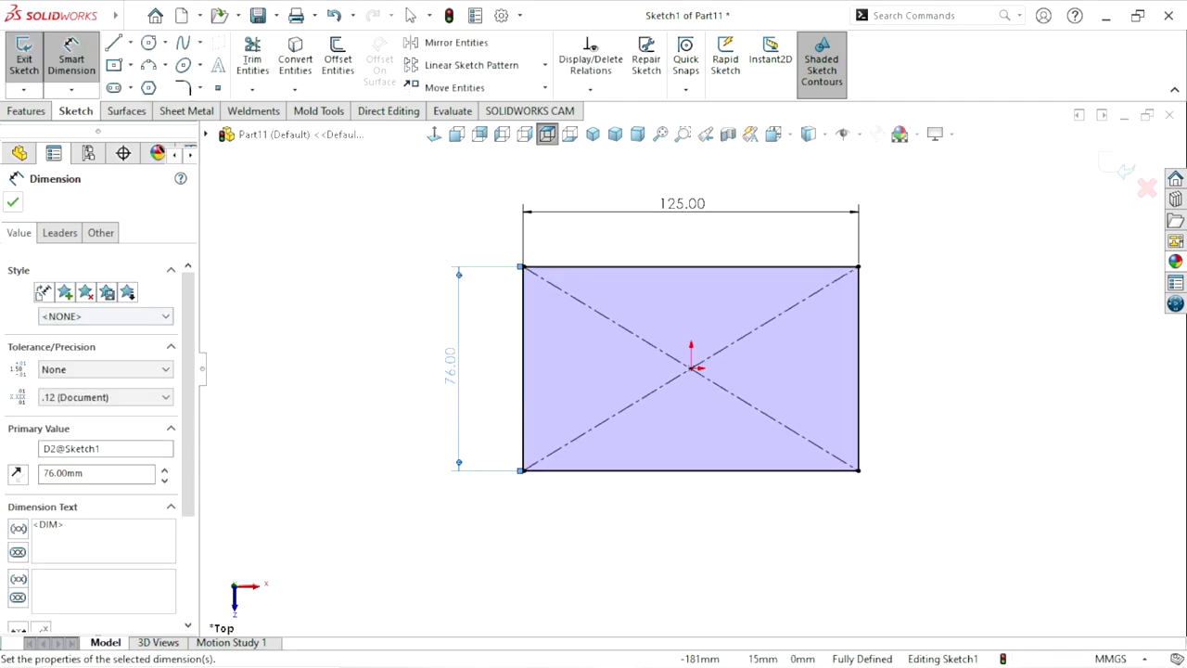
key(Escape)
click(410, 15)
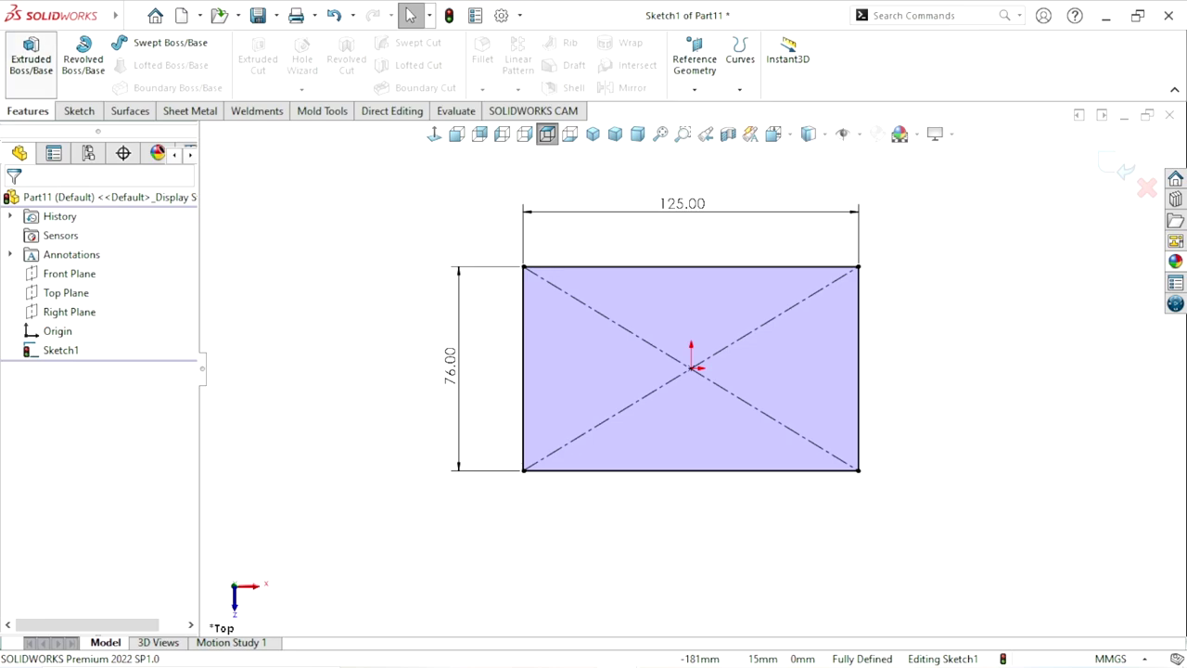
Step: Extrude the 125 × 76 rectangle 185 mm Mid Plane into a block
click(31, 55)
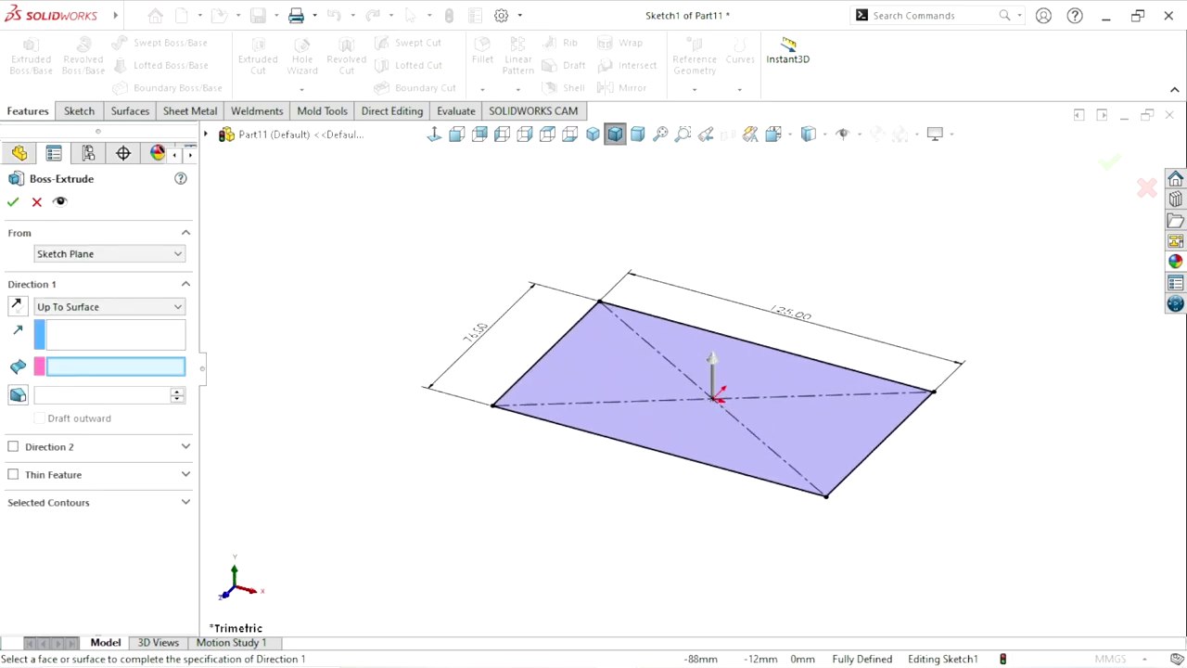
click(109, 306)
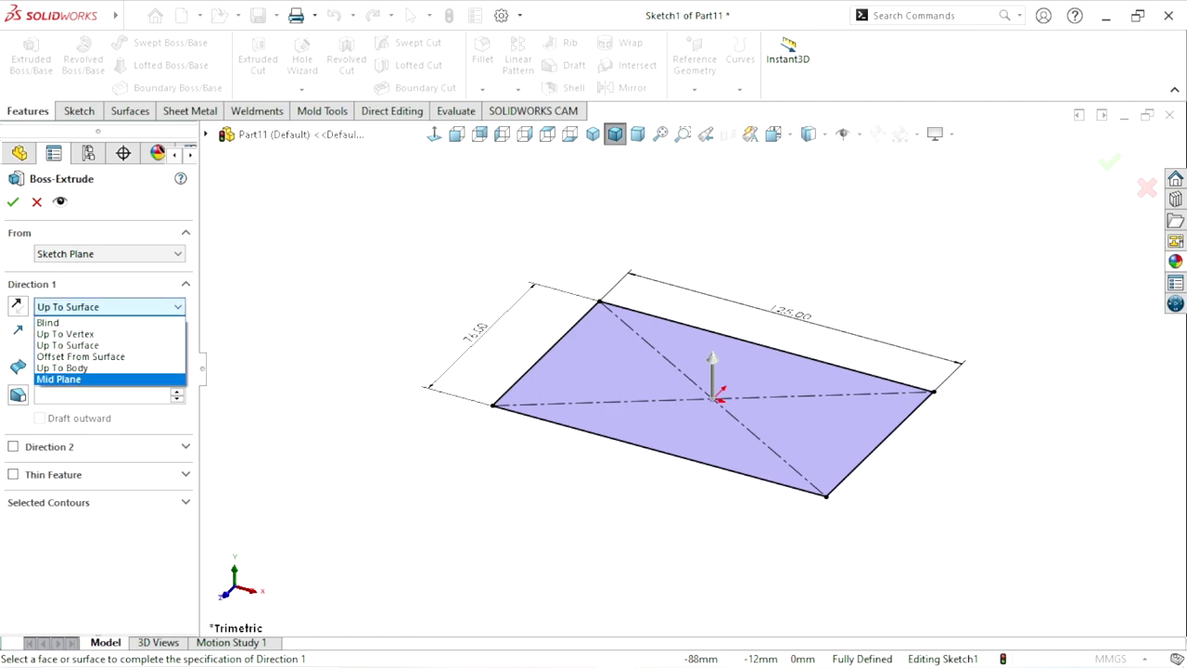
click(59, 379)
text(10mm)
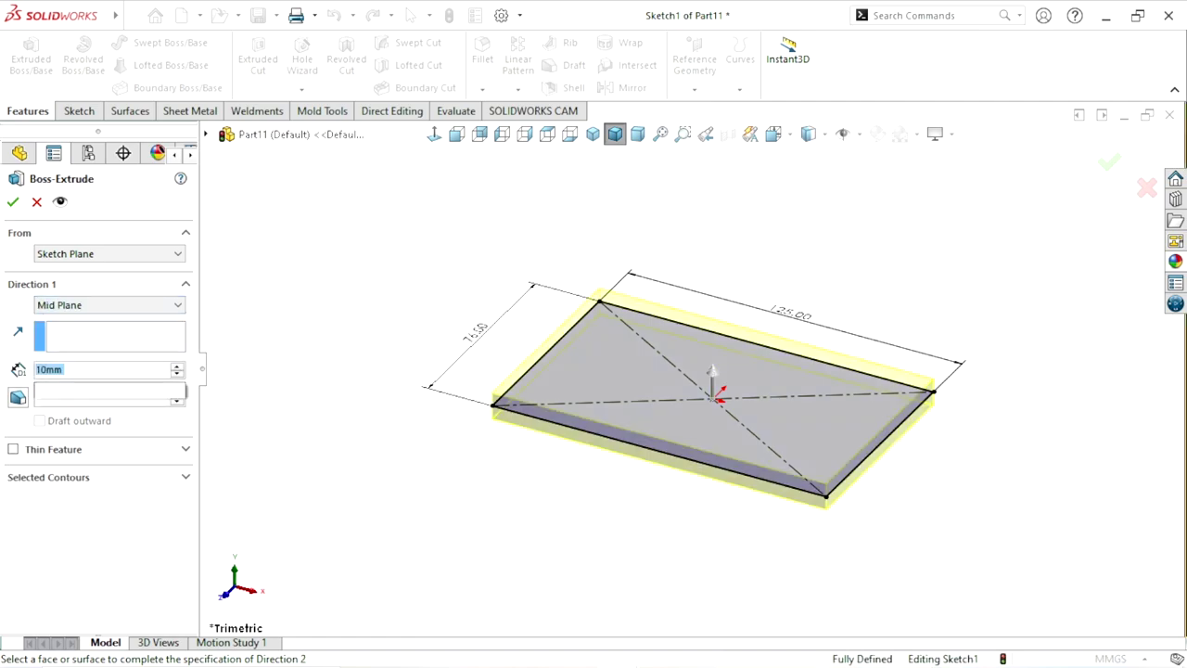
text(1)
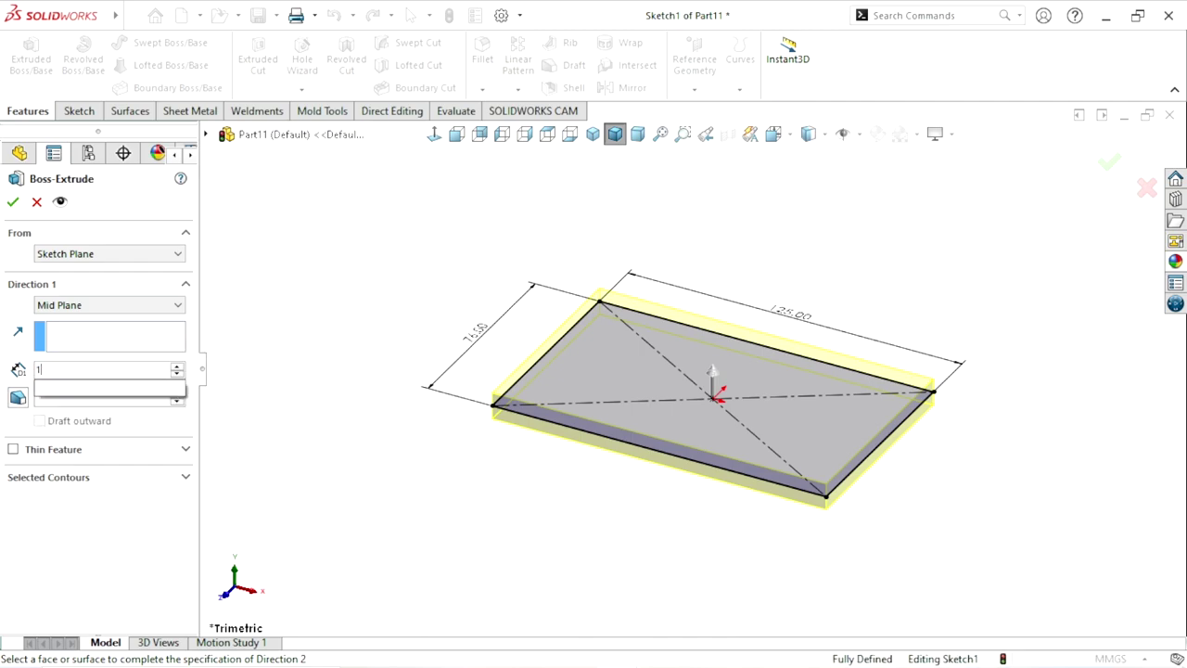
text(85)
key(Return)
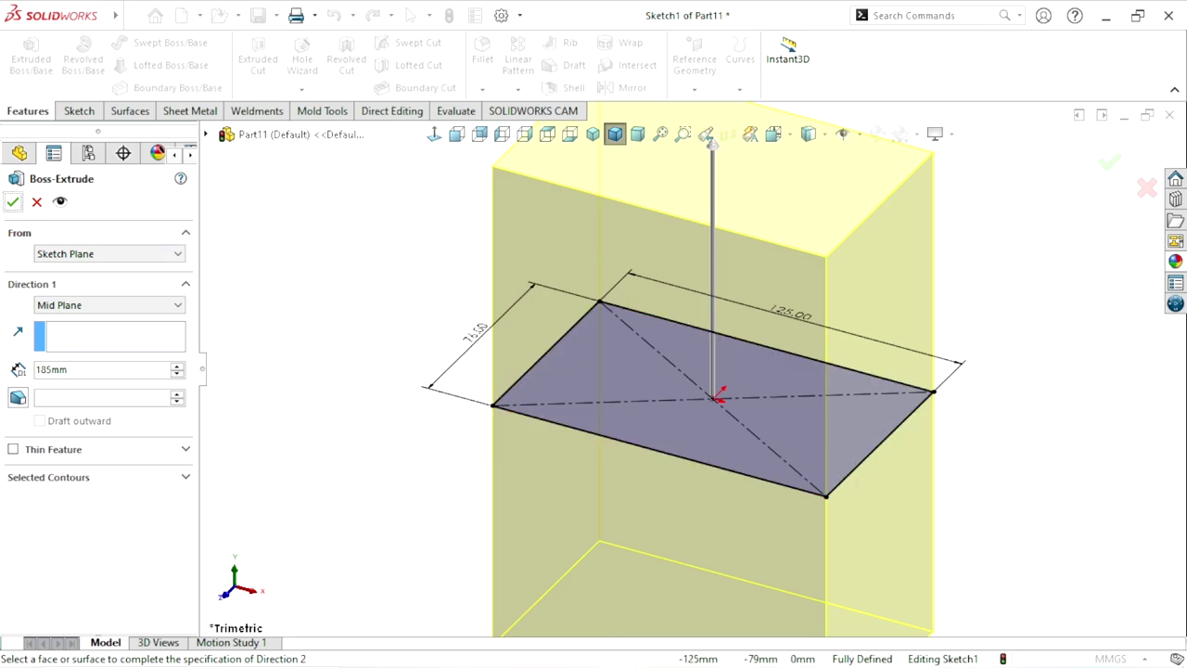
key(Return)
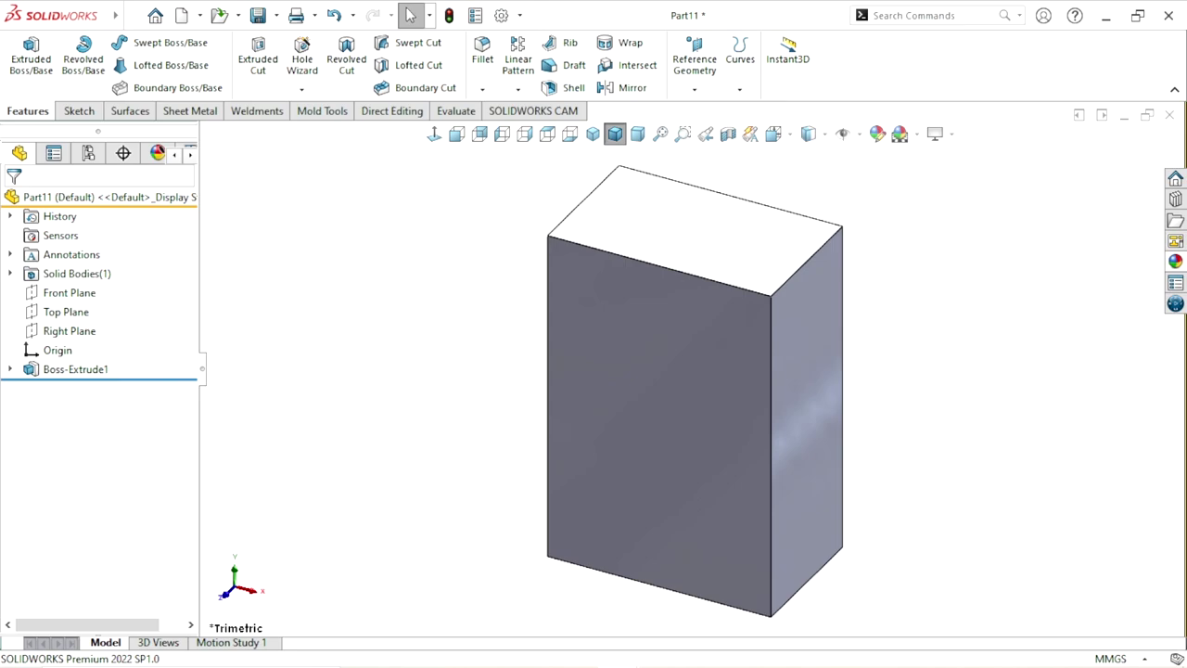
Step: Start a Top Plane sketch with a horizontal centerline between the block's edge midpoints
click(66, 312)
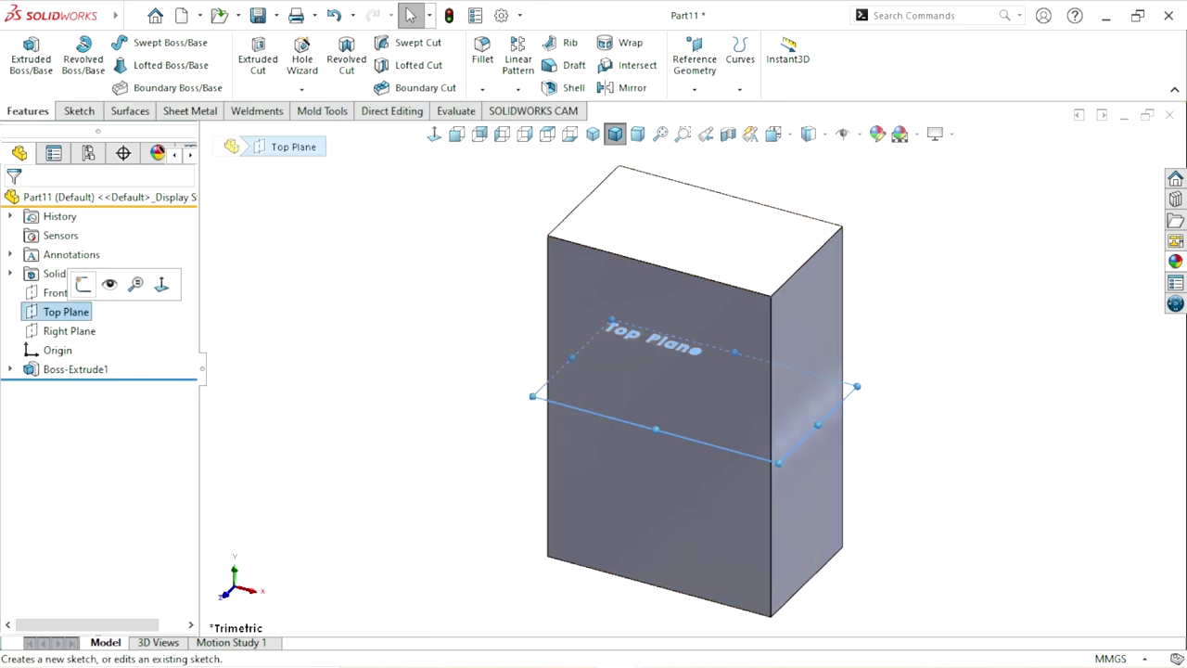
click(82, 283)
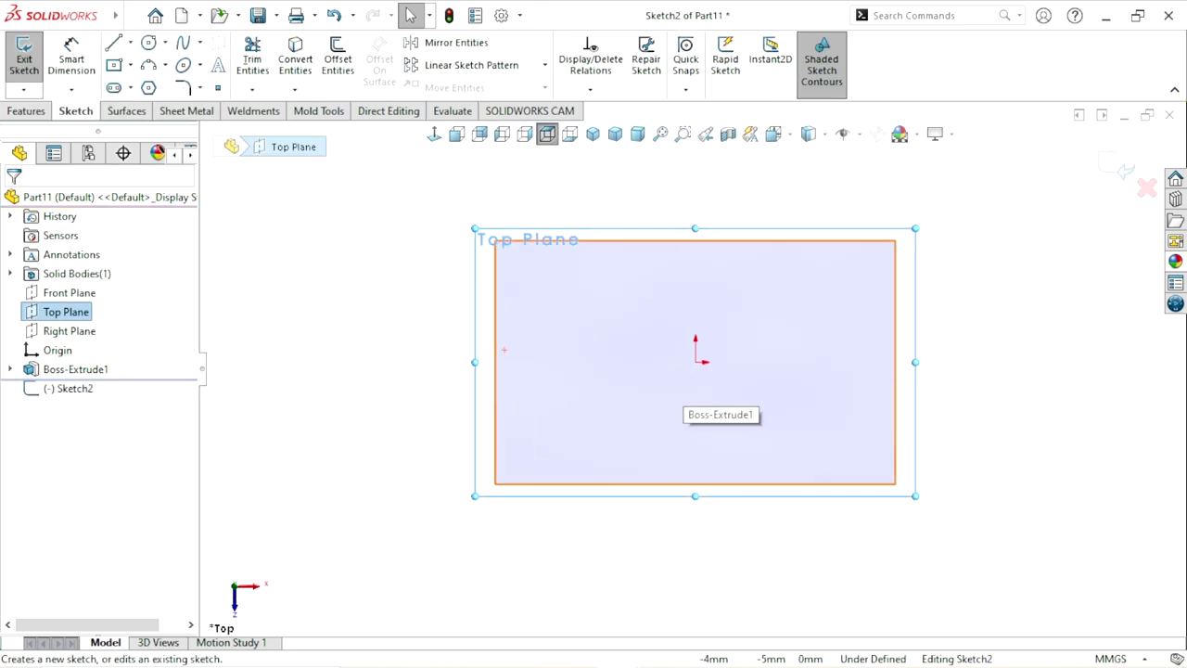
key(Escape)
click(130, 43)
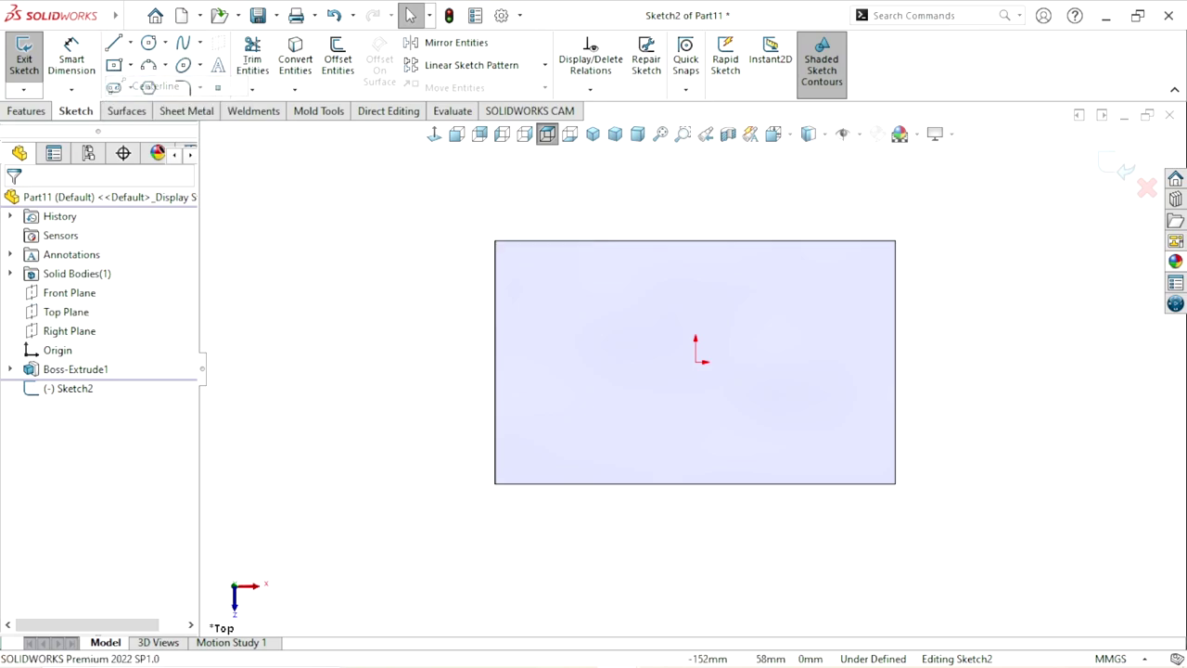
click(154, 87)
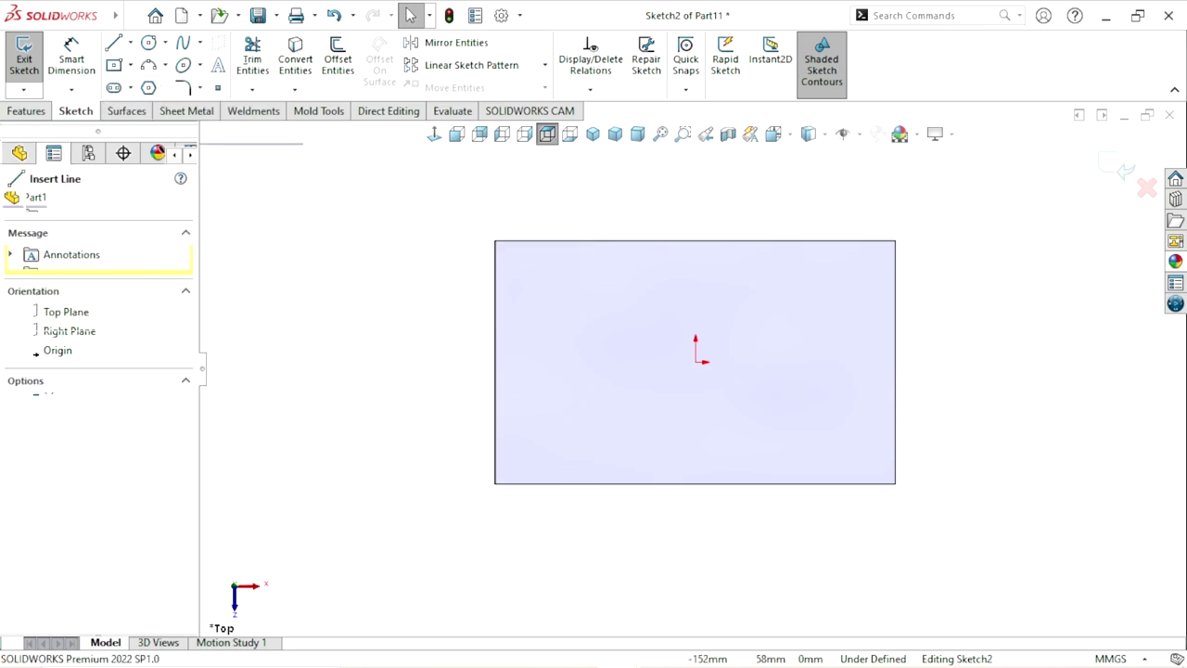
click(494, 362)
click(895, 362)
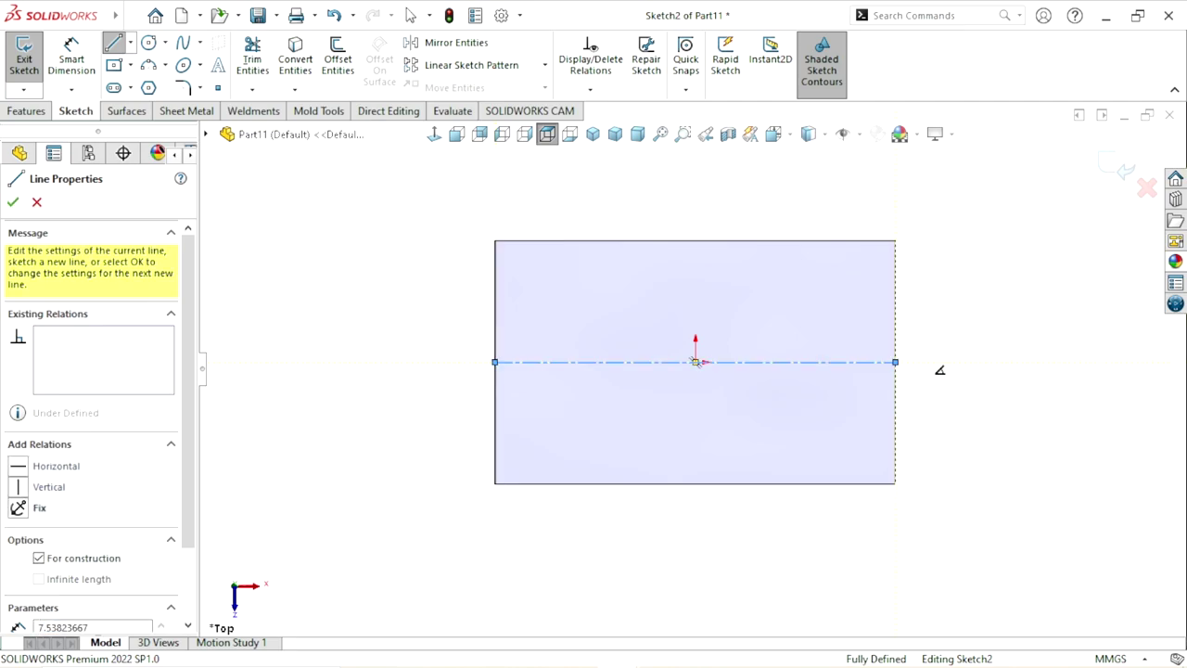
right_click(915, 239)
click(974, 340)
key(Escape)
scroll(694, 357, up, 1)
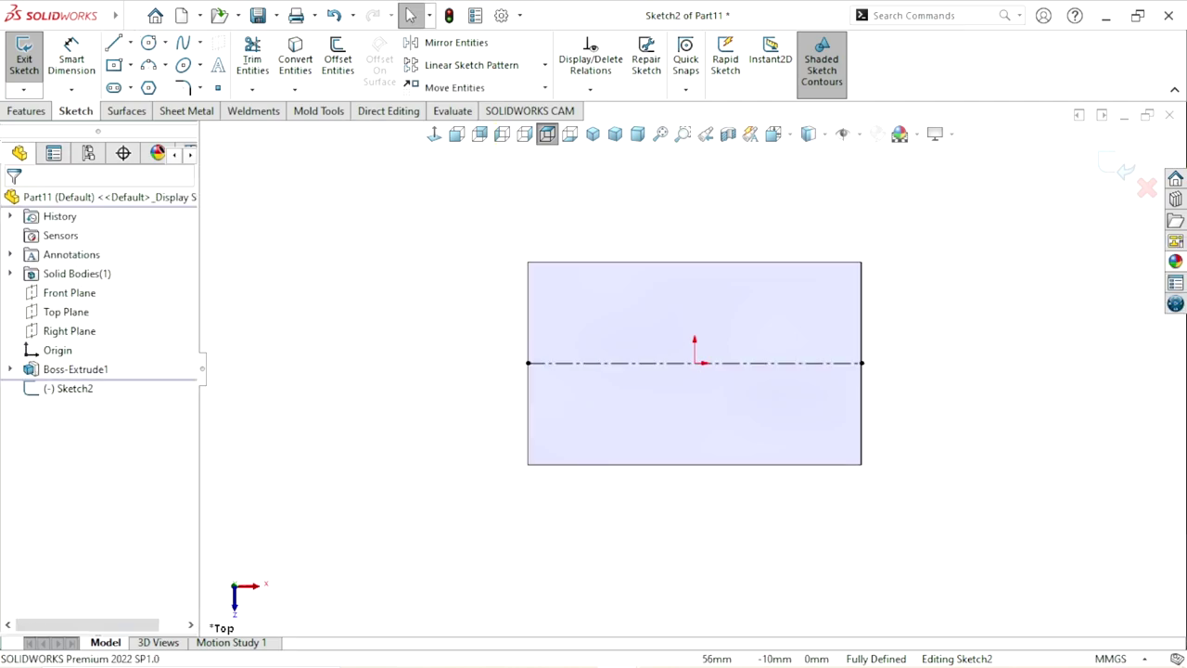
scroll(867, 392, down, 2)
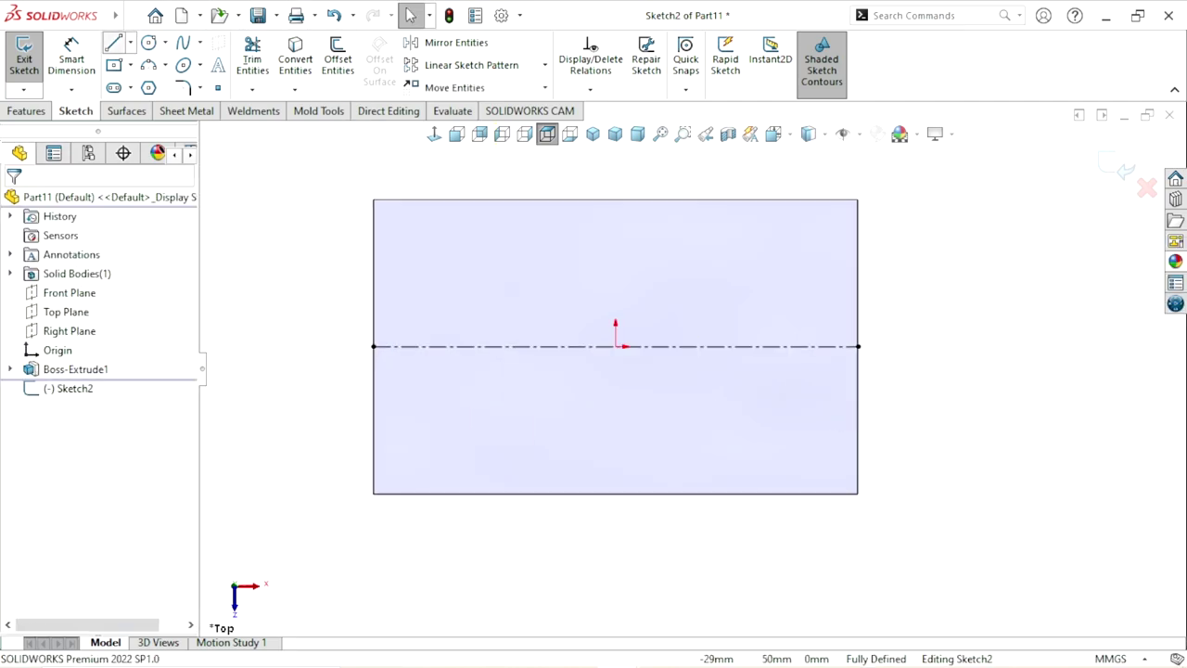
Step: Add a vertical centerline from the origin down to the block's bottom edge
key(l)
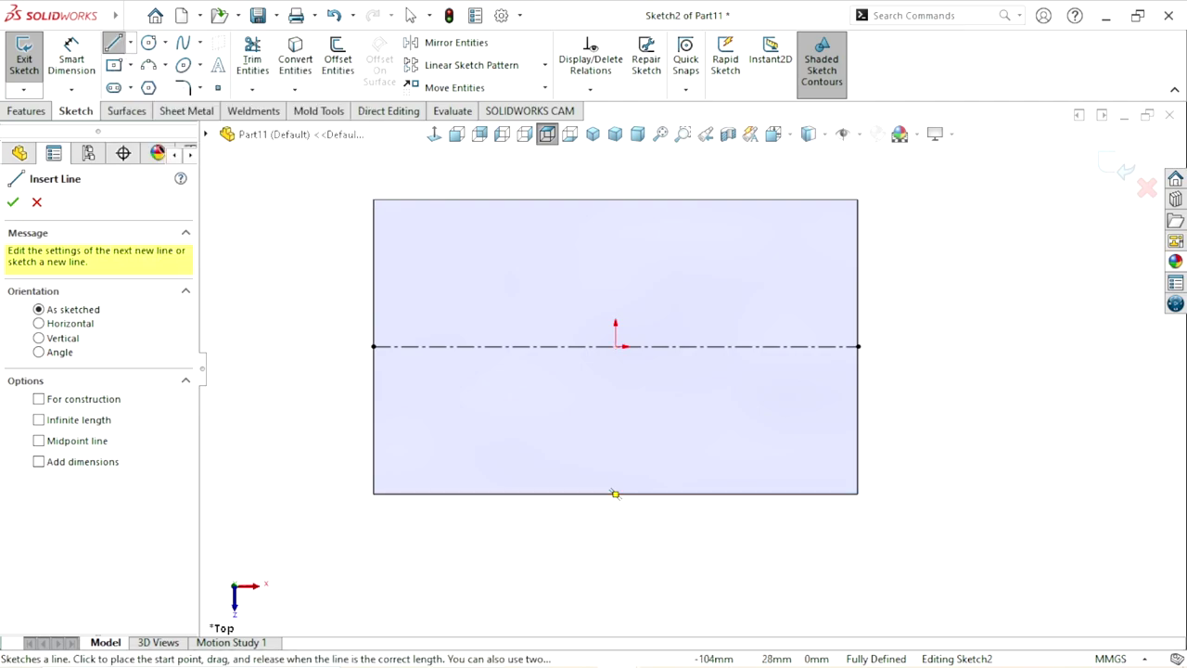
click(131, 42)
click(153, 85)
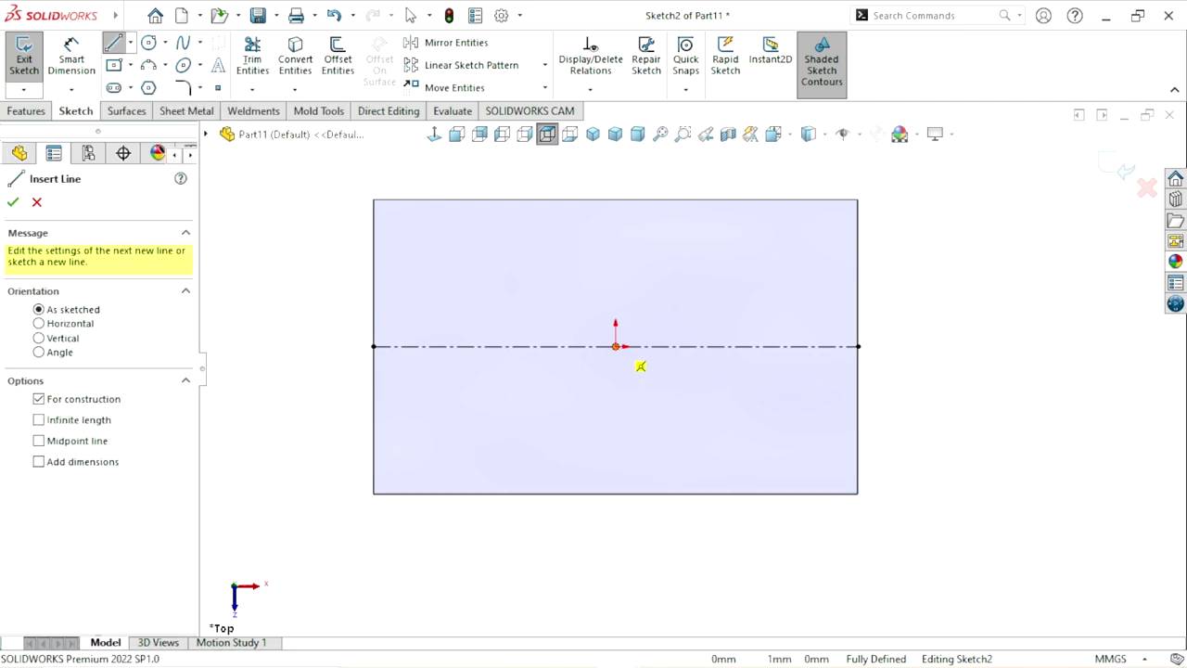
click(615, 346)
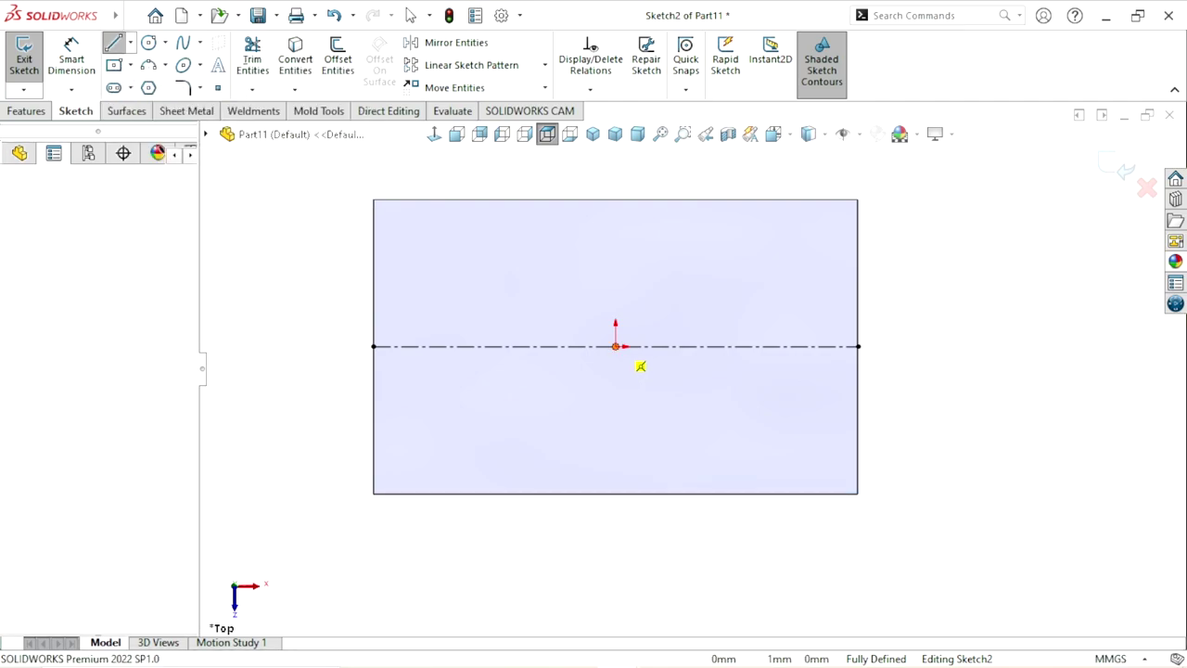
click(615, 493)
right_click(666, 450)
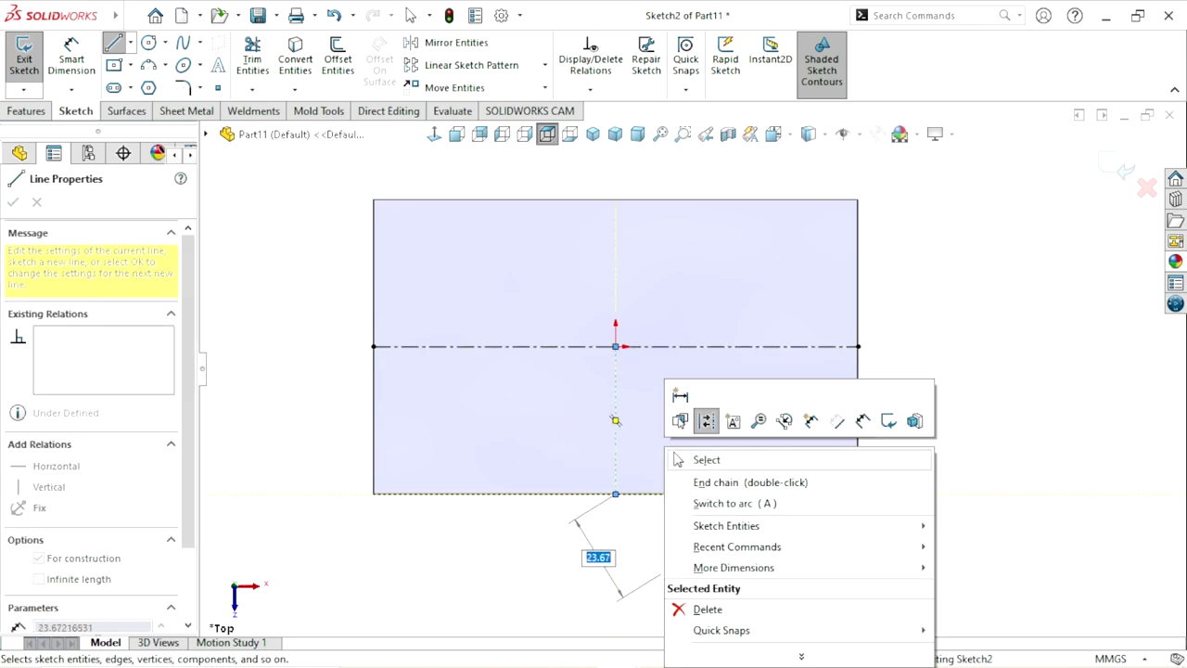
click(705, 459)
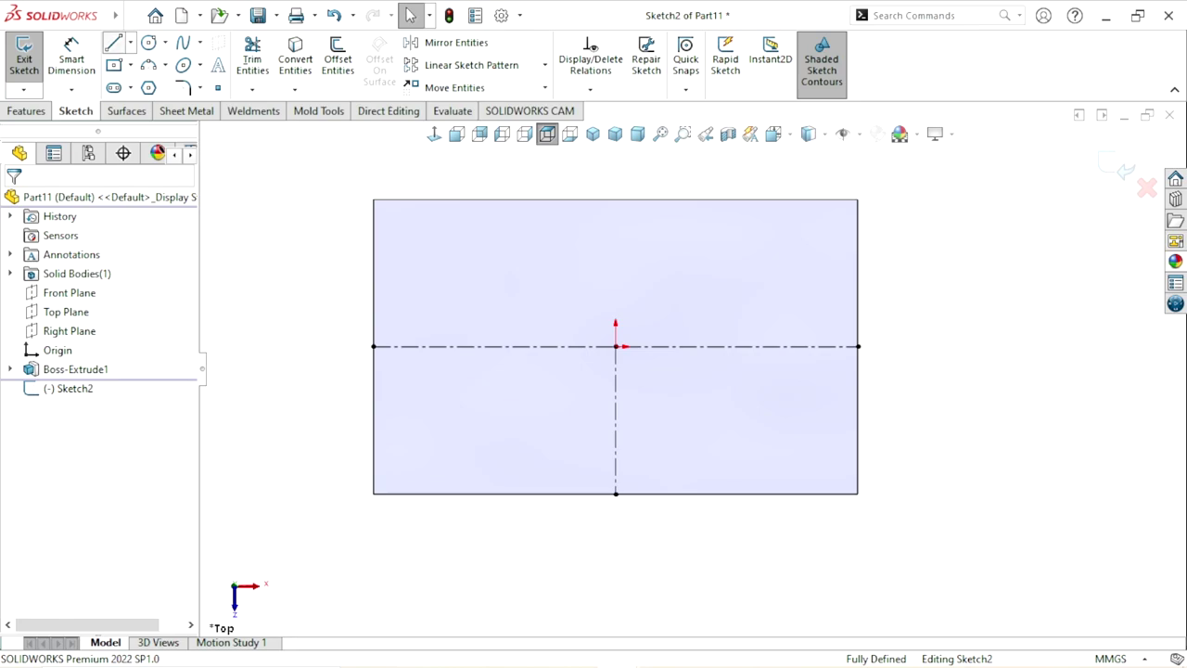
Step: Draw a four-line stepped half-dovetail from the bottom edge to the vertical centerline
key(l)
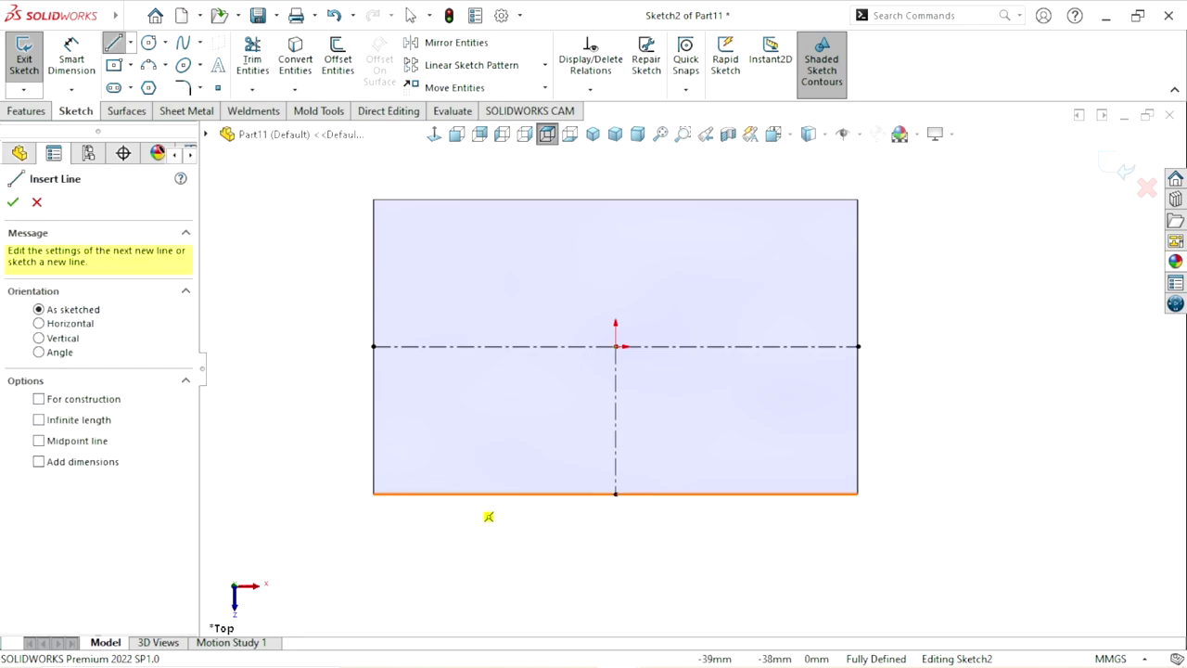
click(462, 494)
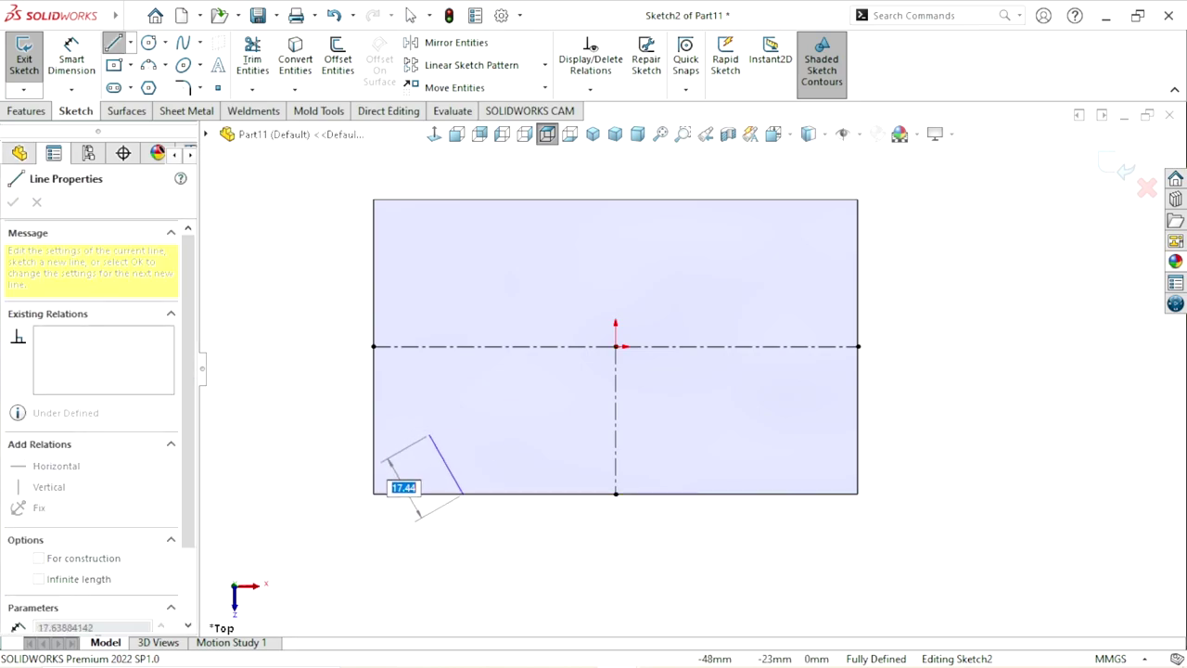
click(430, 436)
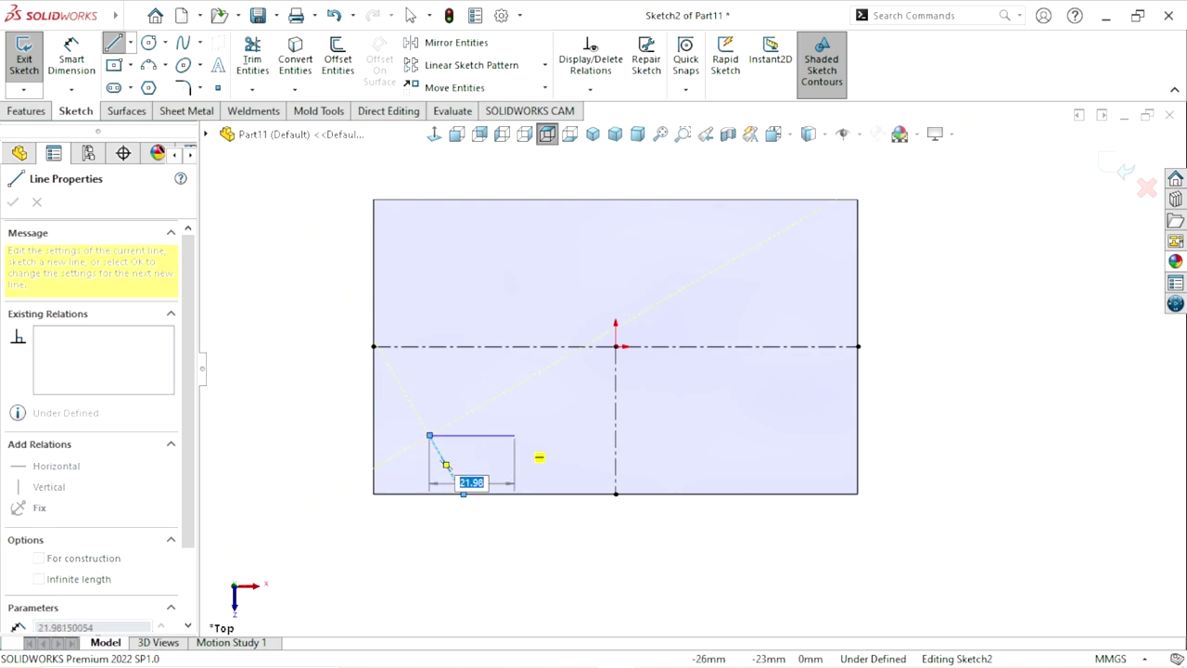
click(515, 435)
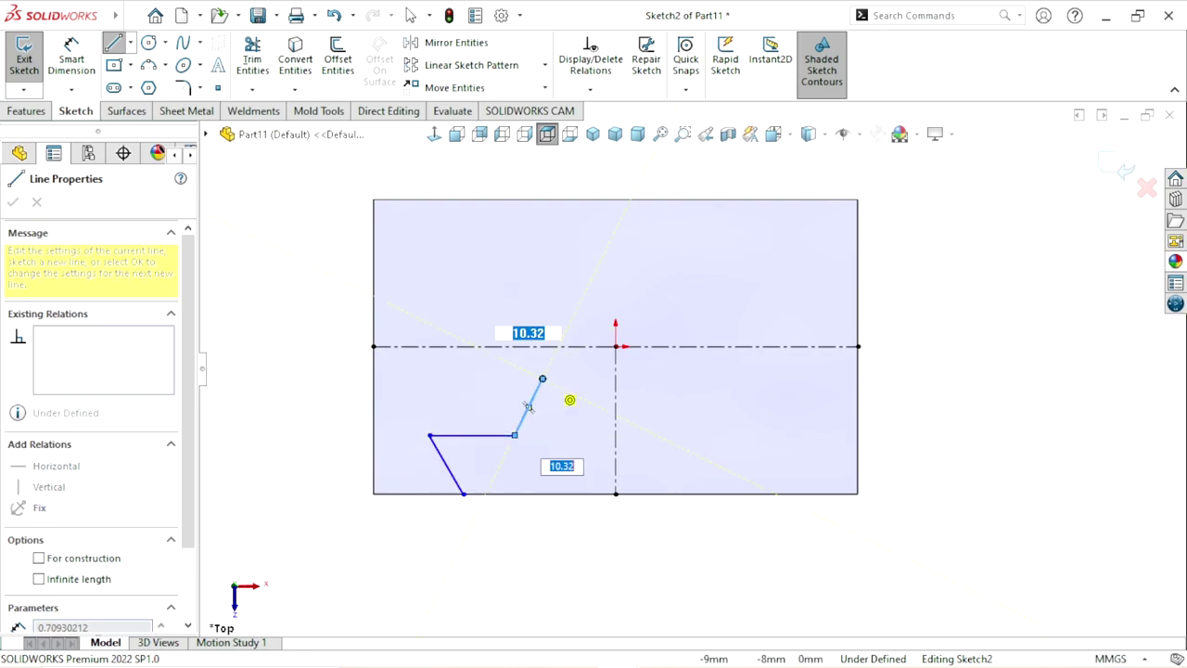
click(543, 378)
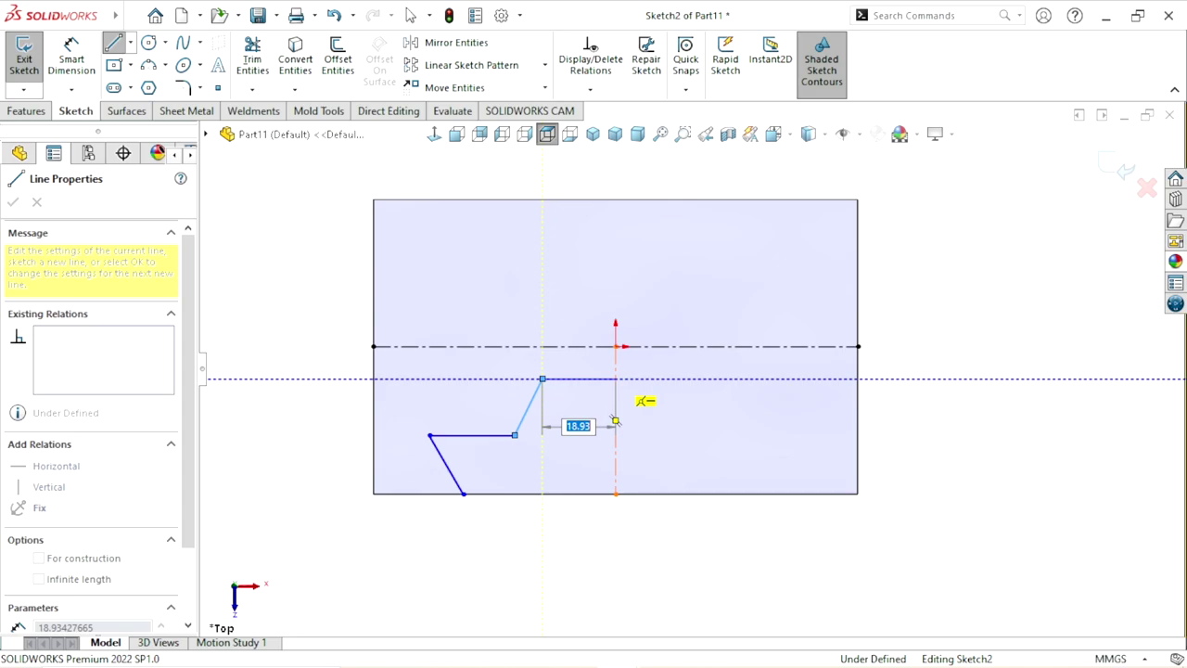
click(615, 422)
right_click(888, 331)
click(927, 408)
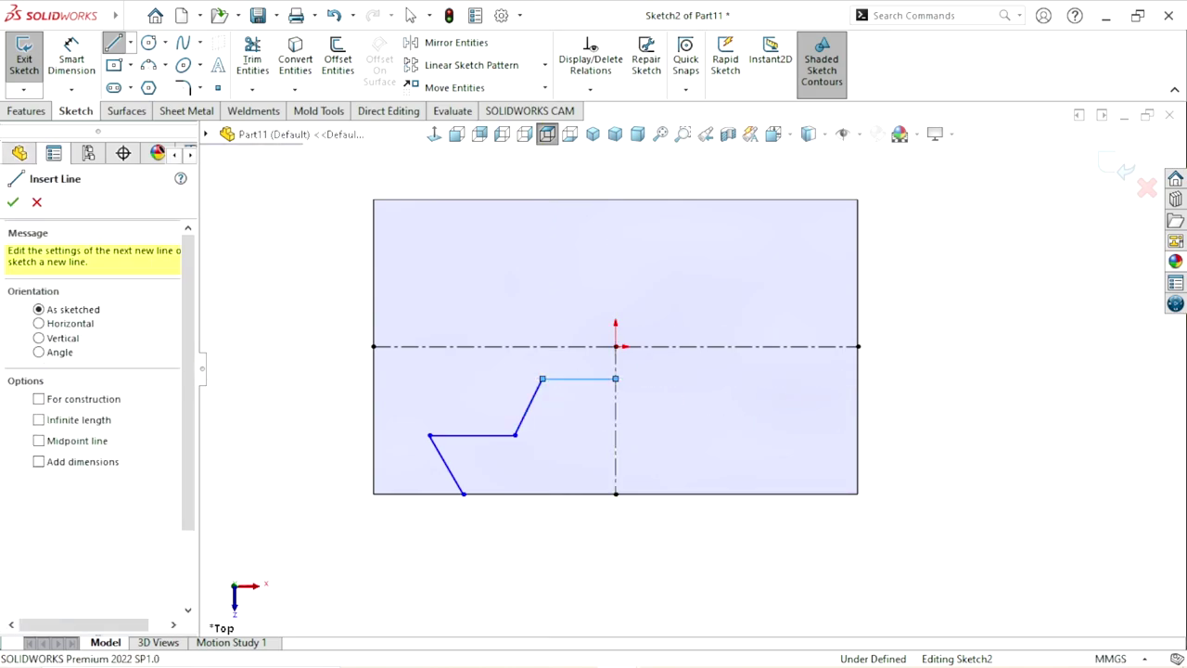
key(Escape)
scroll(648, 433, up, 1)
scroll(648, 432, down, 2)
scroll(649, 433, up, 2)
scroll(648, 433, down, 1)
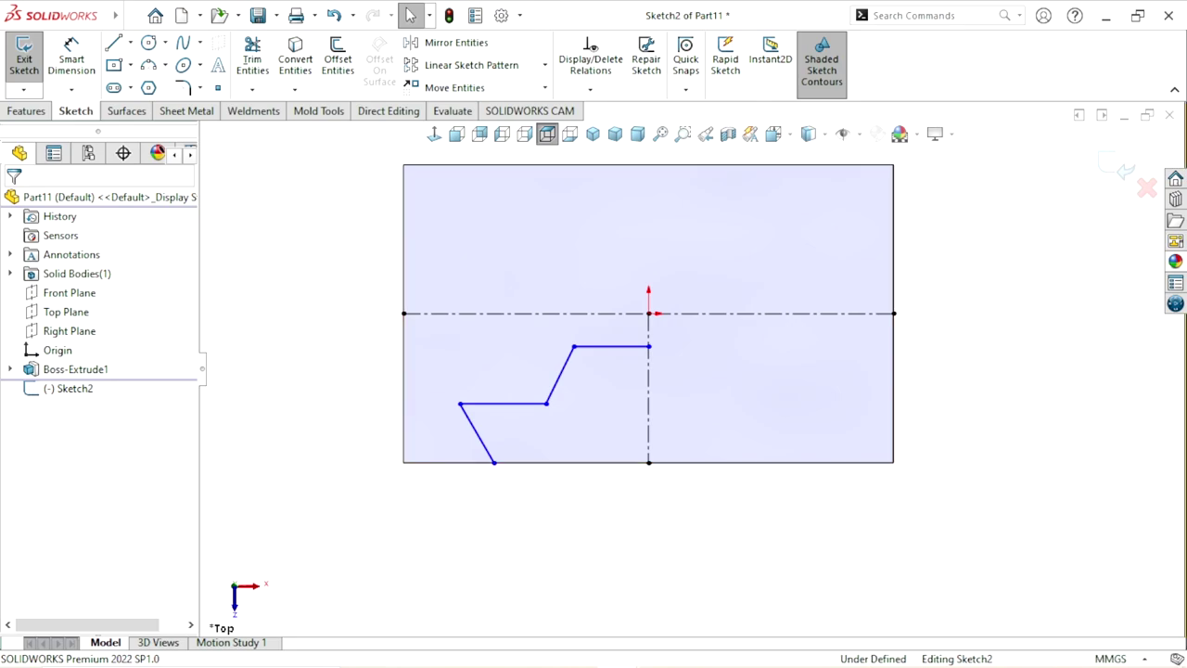
Step: Mirror the four dovetail lines about the vertical centerline
click(456, 43)
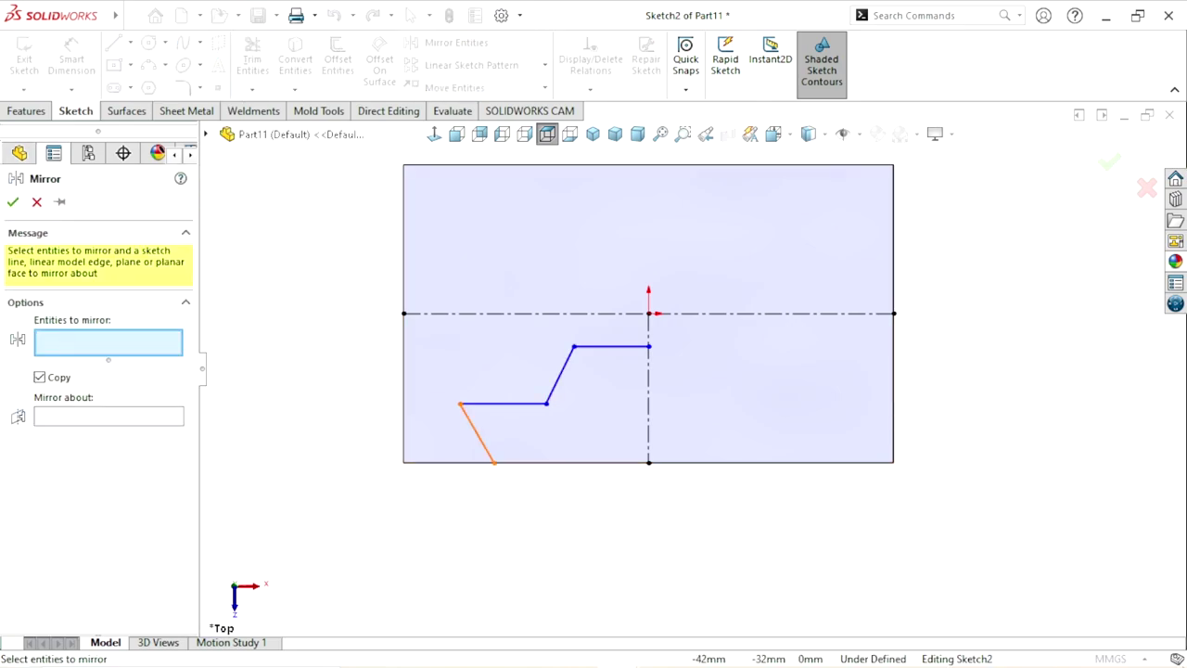
click(477, 434)
click(504, 403)
click(560, 375)
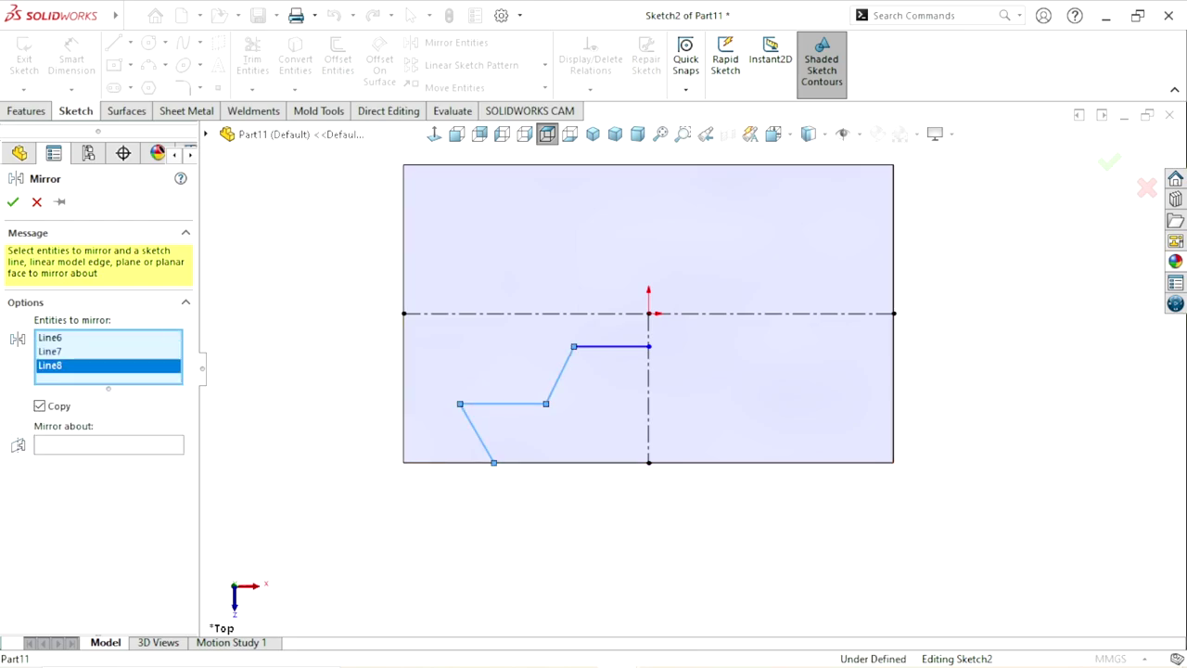
click(612, 346)
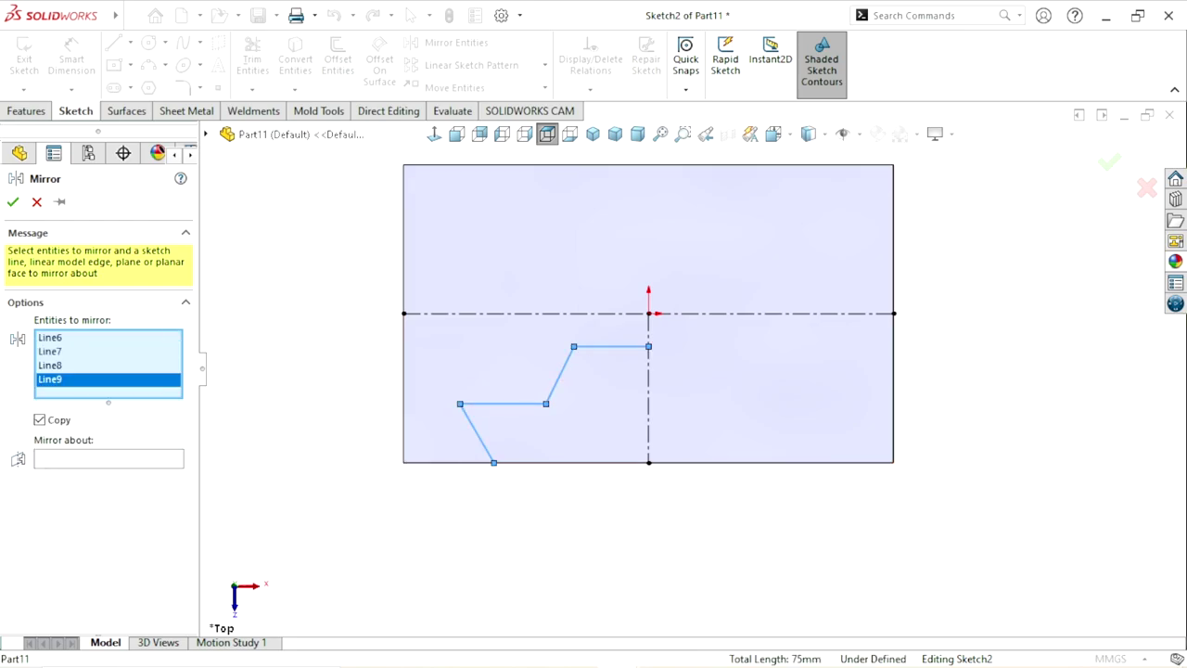
click(109, 458)
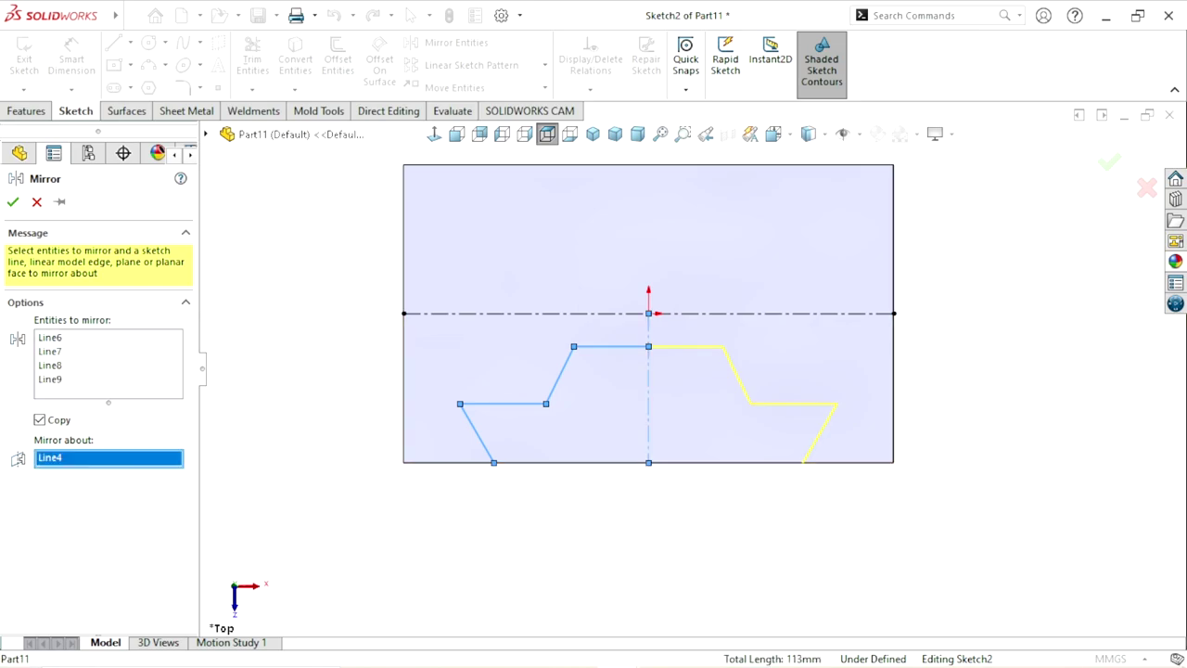
key(Return)
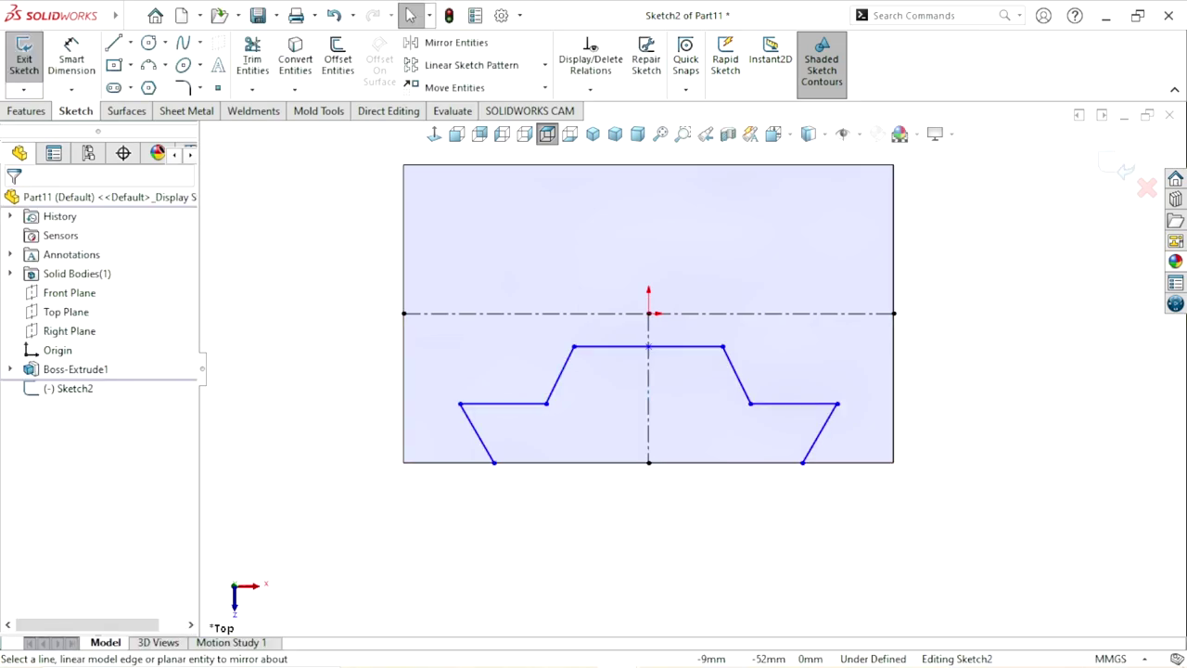
scroll(692, 368, down, 1)
scroll(678, 364, down, 1)
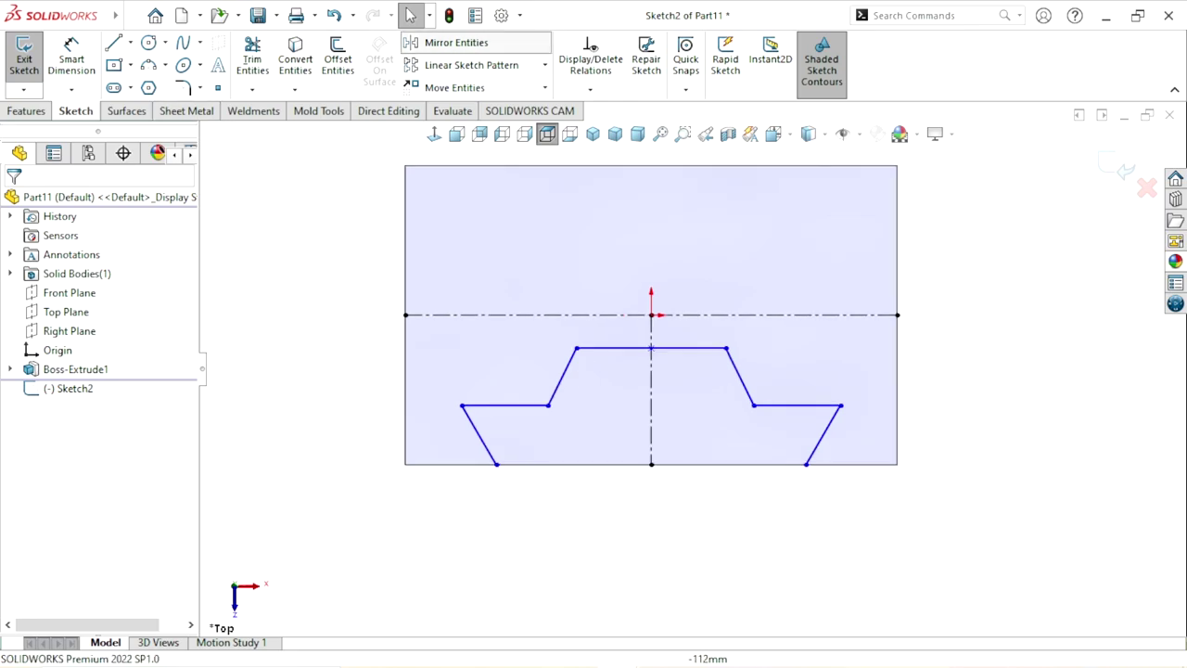
Step: Mirror all seven lines about the horizontal centerline to form the upper dovetail
click(445, 42)
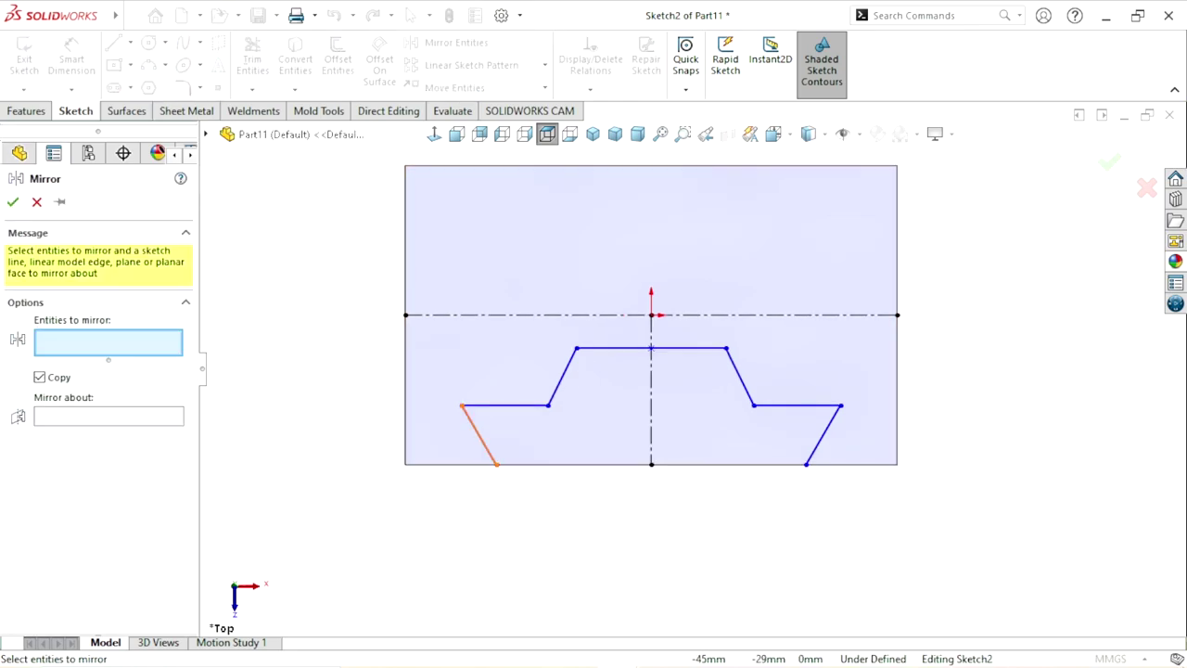
click(480, 434)
click(506, 405)
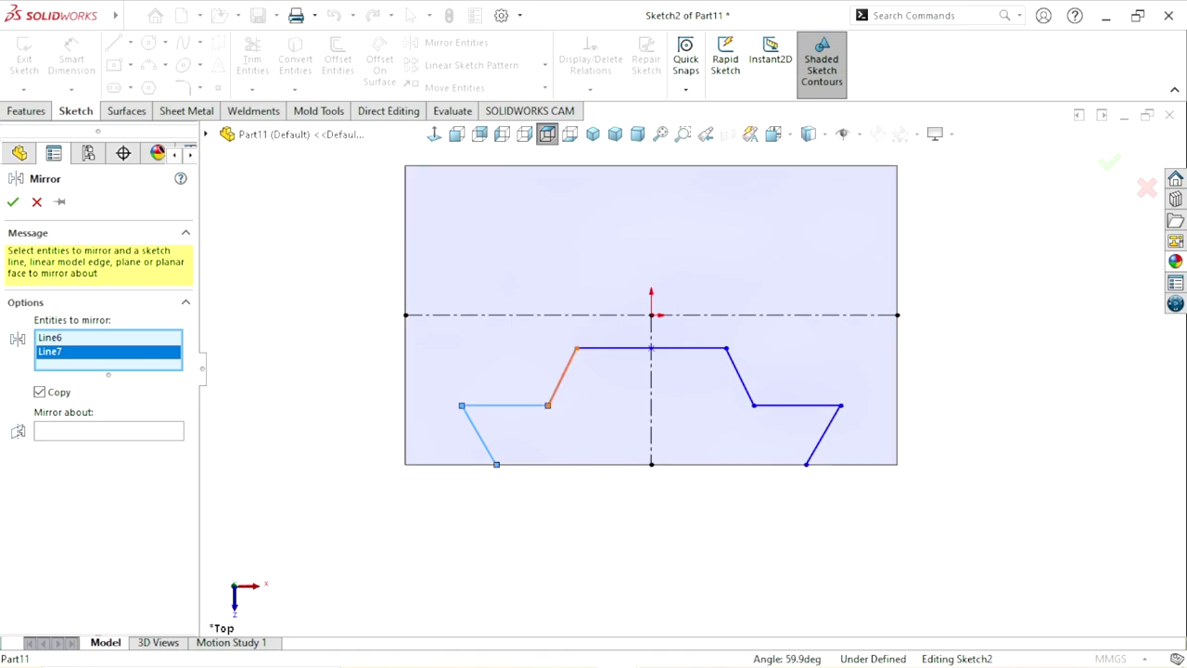
click(562, 377)
click(612, 348)
click(739, 377)
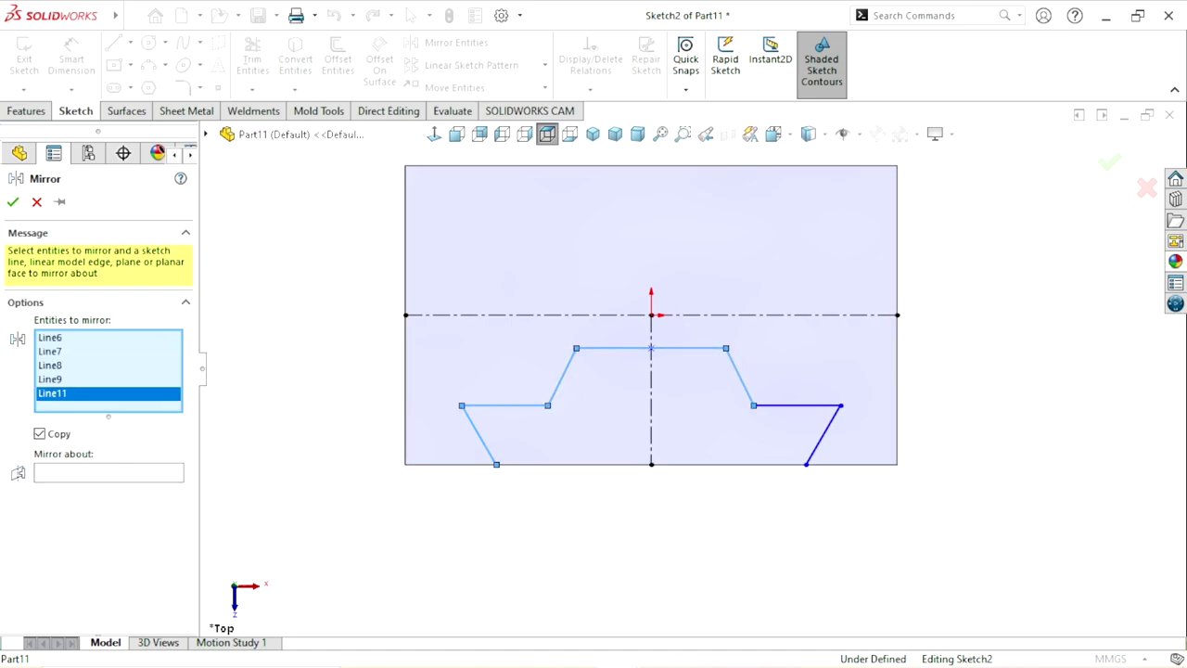
click(817, 406)
click(824, 435)
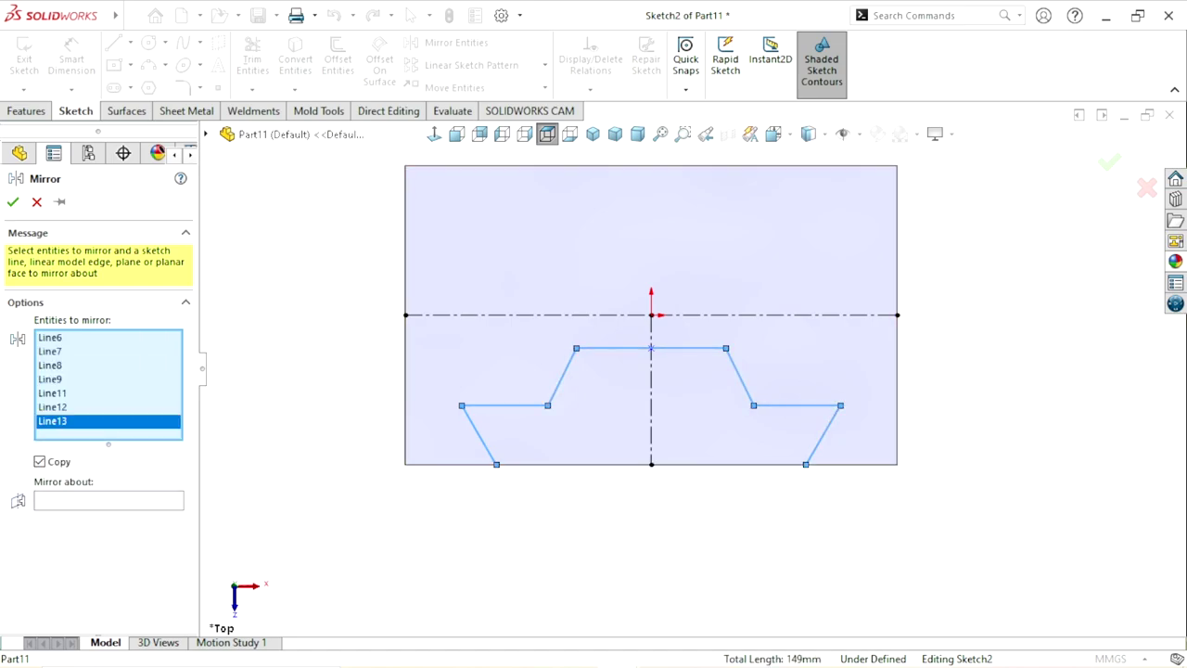
click(109, 500)
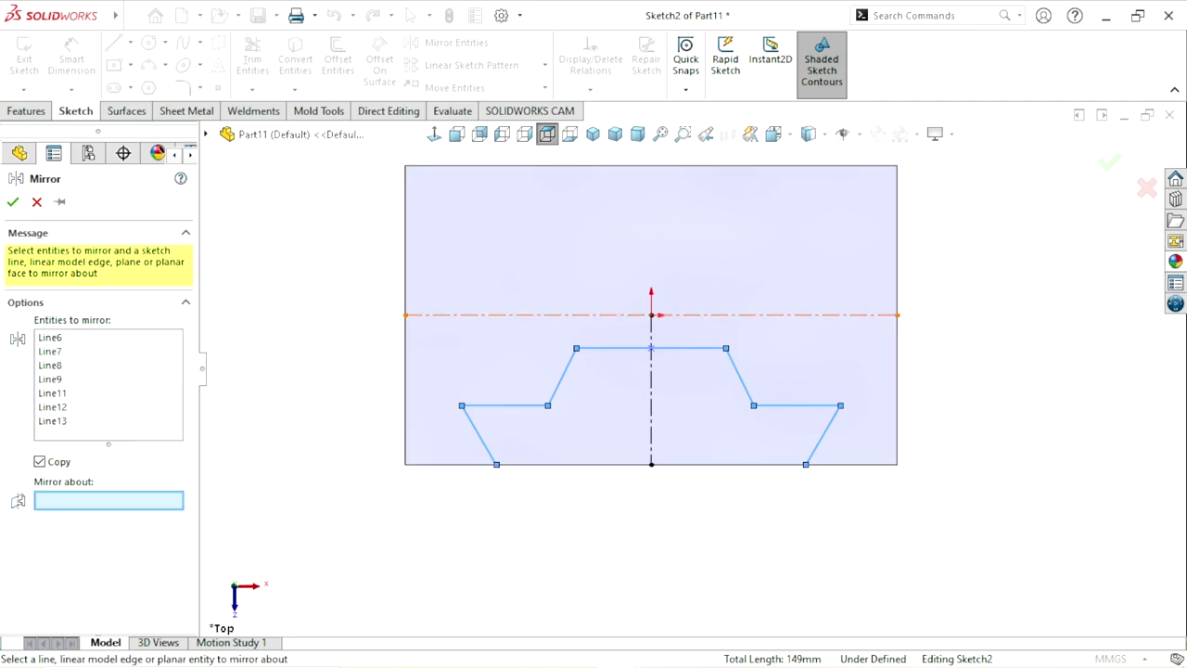
click(557, 315)
click(13, 201)
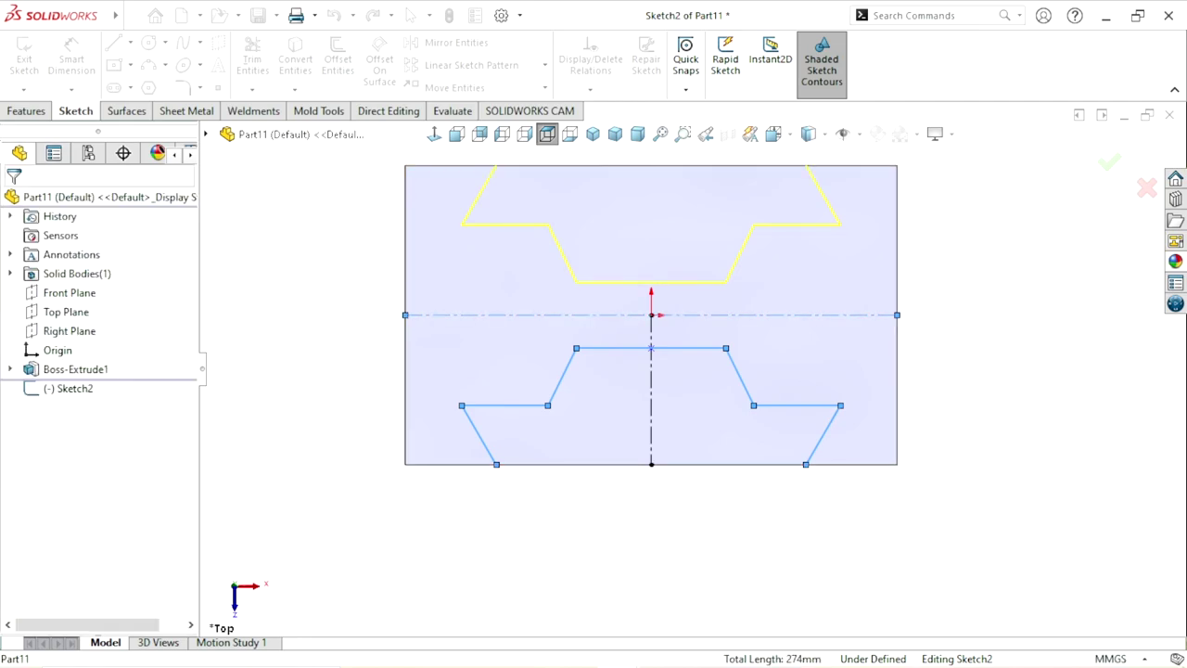
scroll(704, 371, up, 2)
scroll(742, 371, down, 4)
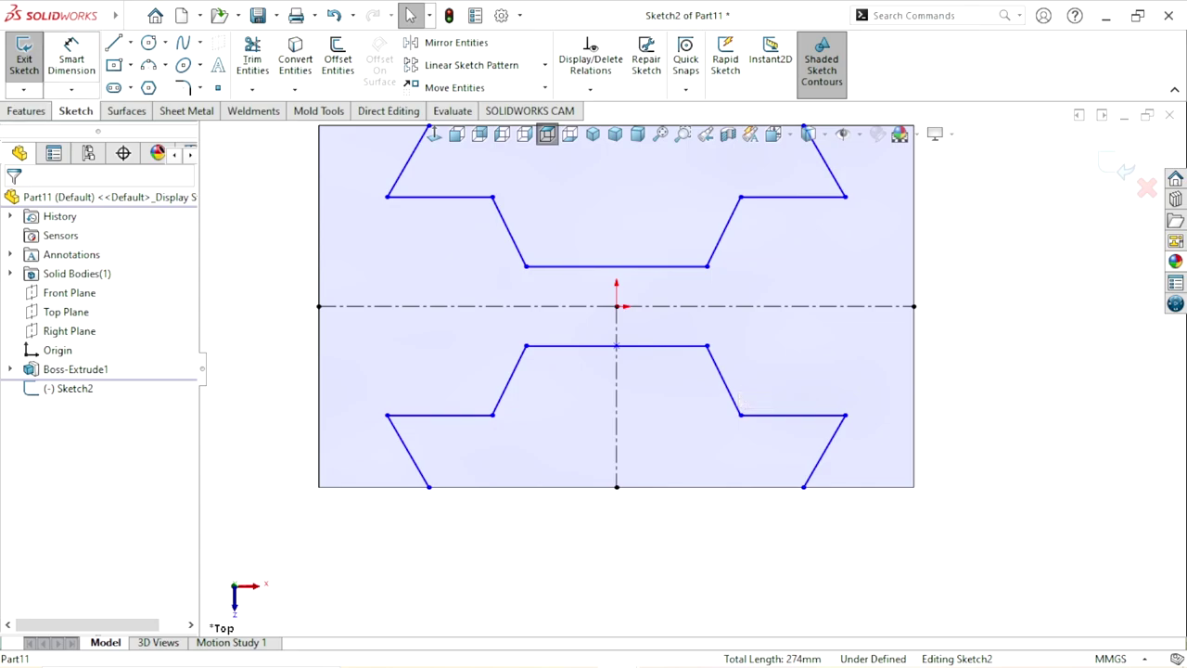
Step: Begin dimensioning the dovetail's bottom opening from its lower-left endpoint
click(70, 89)
click(102, 109)
scroll(690, 367, up, 2)
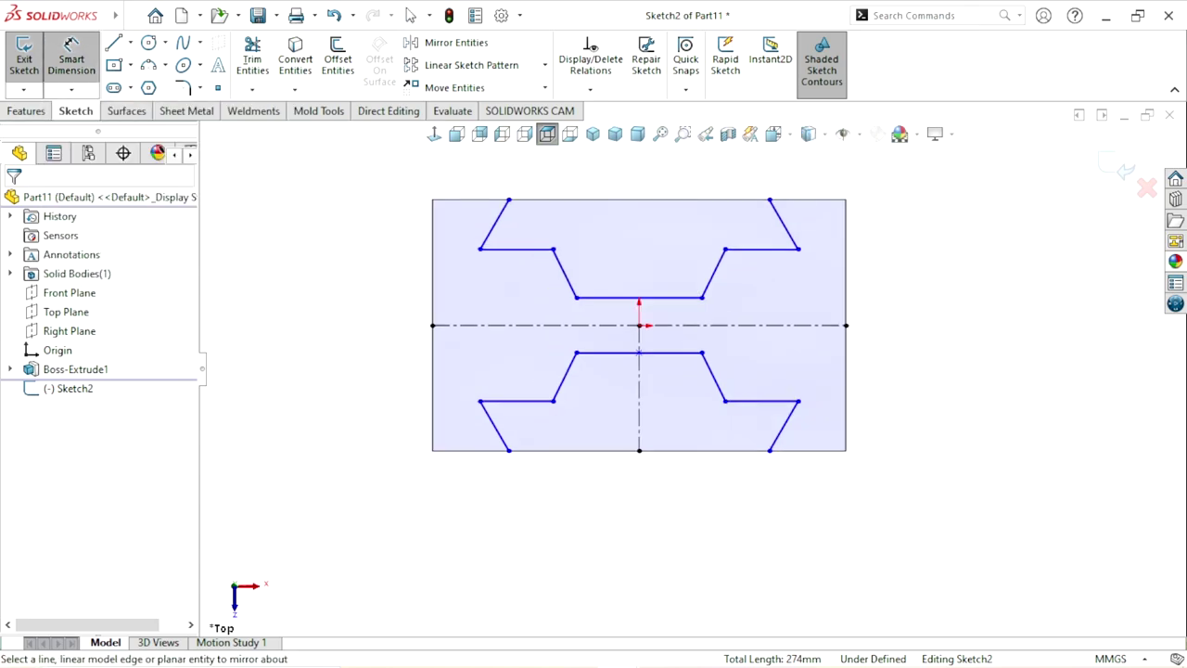
scroll(646, 423, down, 1)
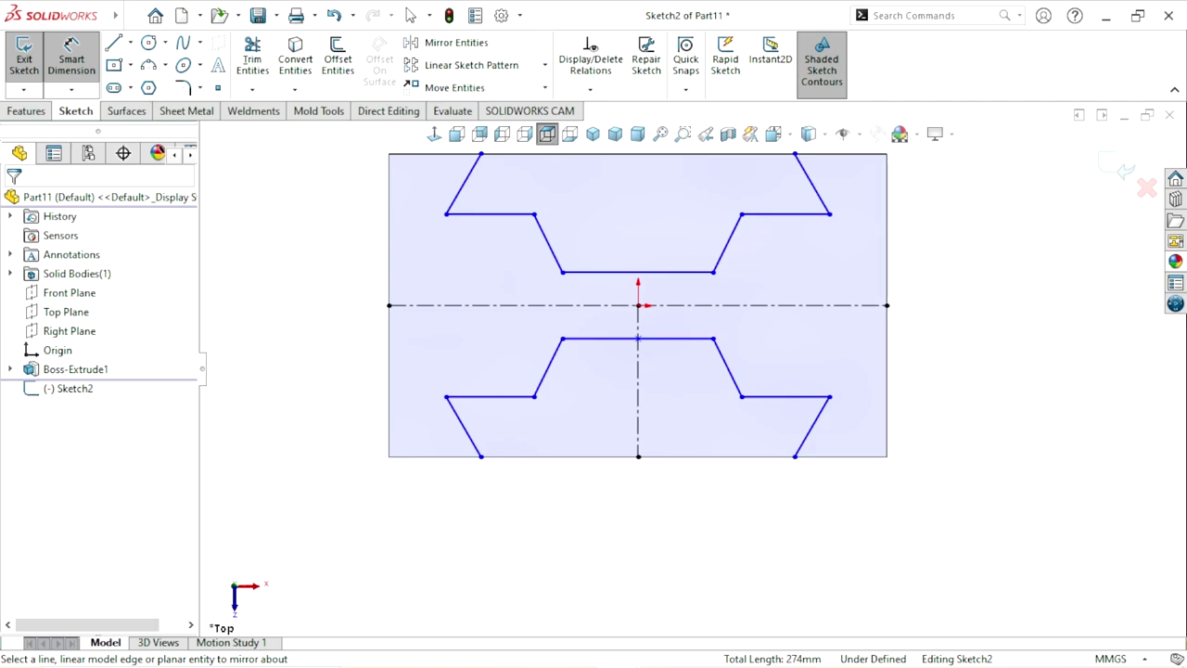
click(480, 457)
Step: Dimension the lower dovetail's bottom opening at 78 mm and its outer step corners at 95 mm
click(795, 456)
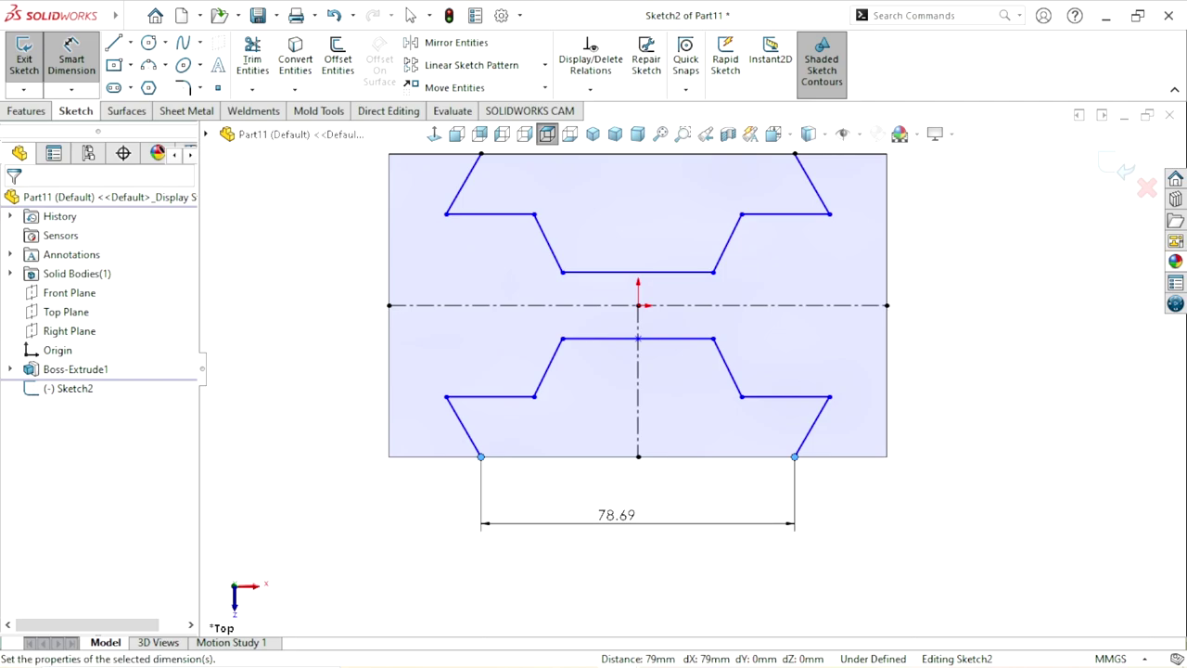
click(617, 524)
text(78)
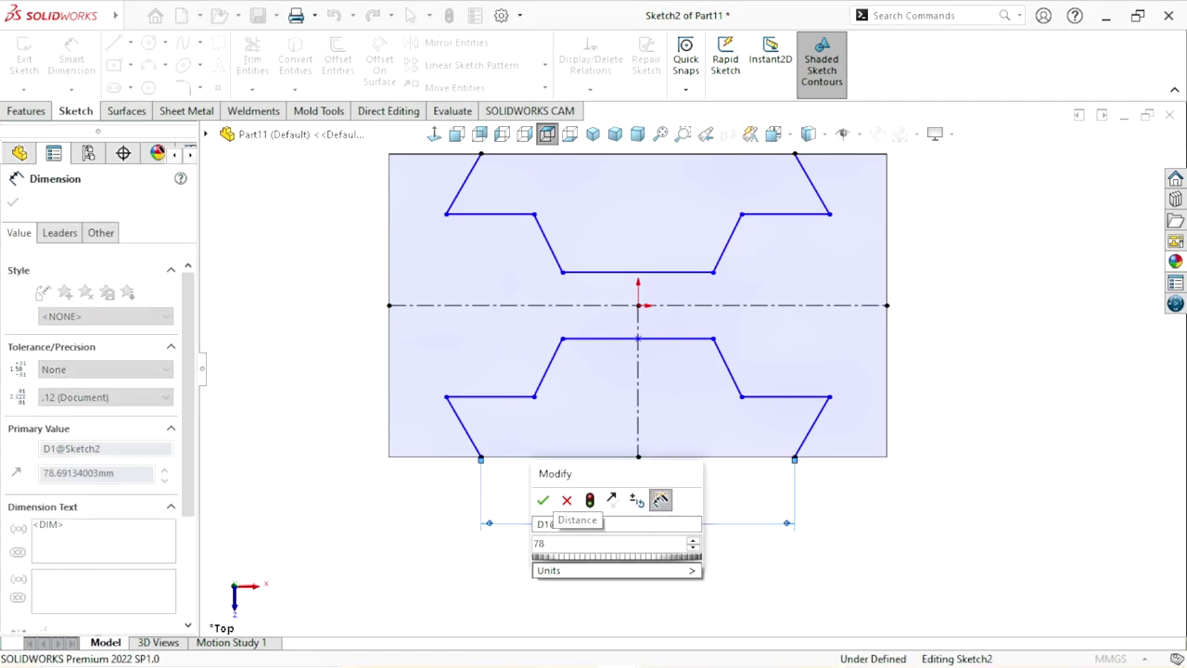
key(Return)
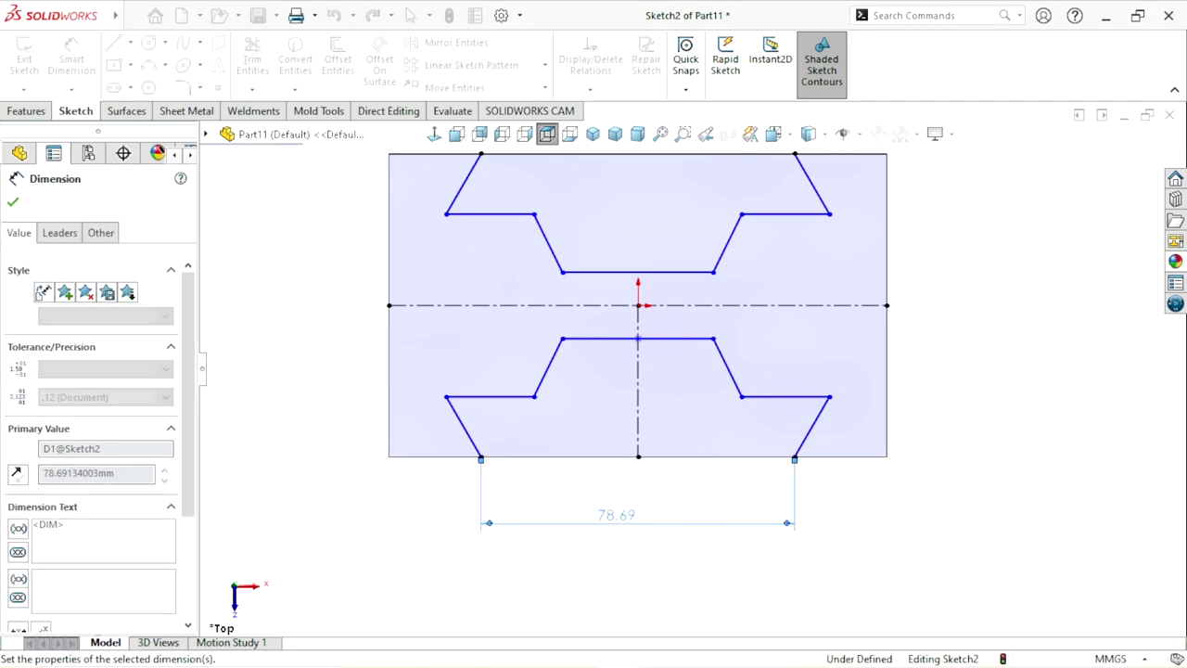
click(448, 397)
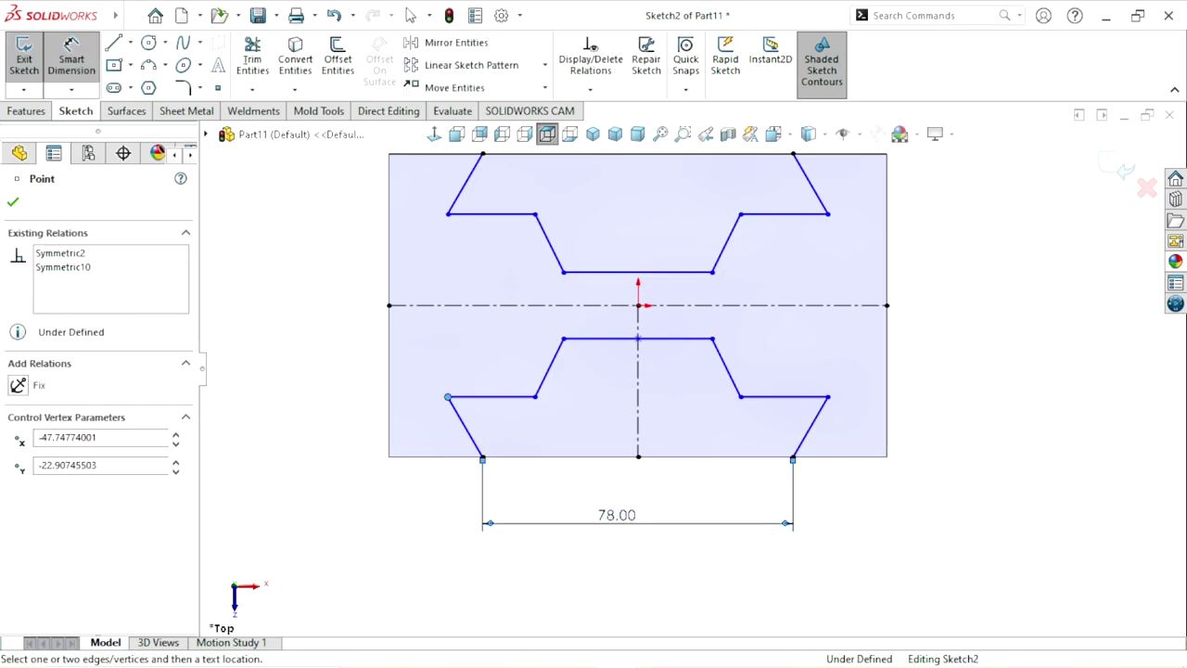
click(828, 397)
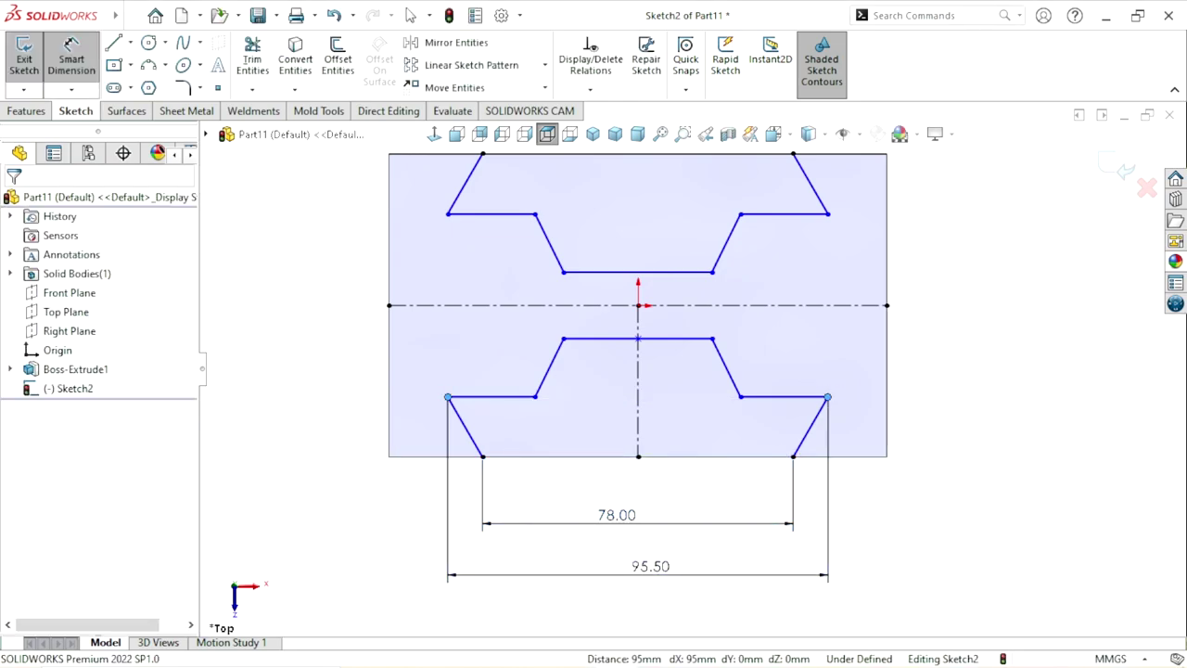
click(641, 567)
text(95)
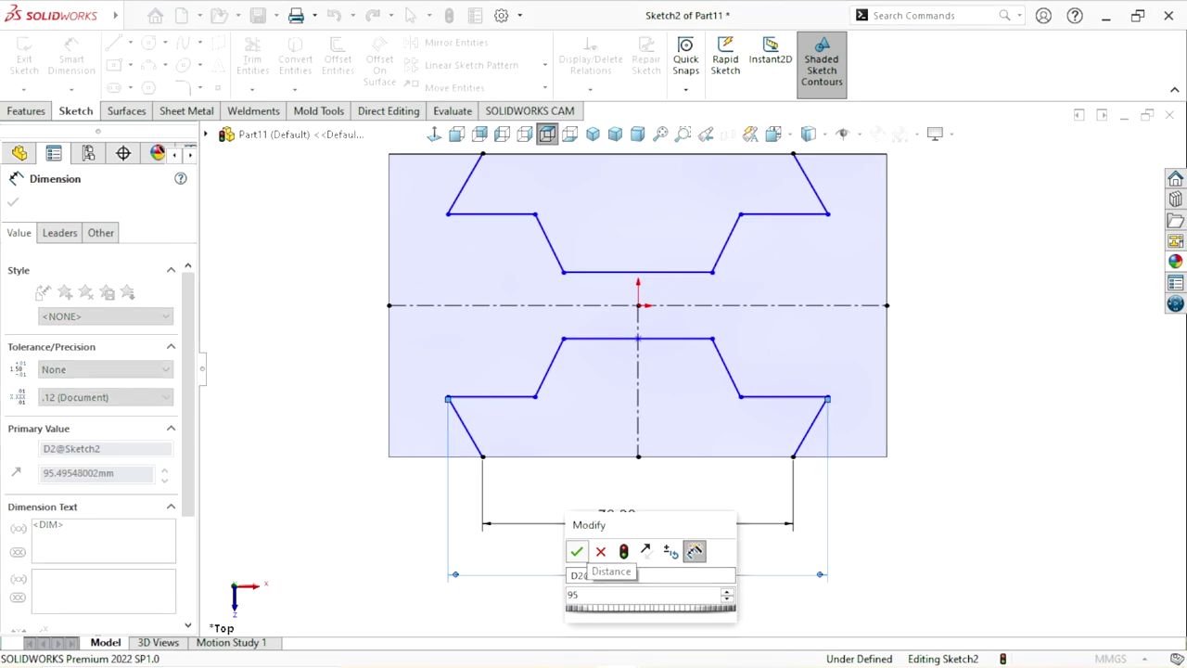
key(Return)
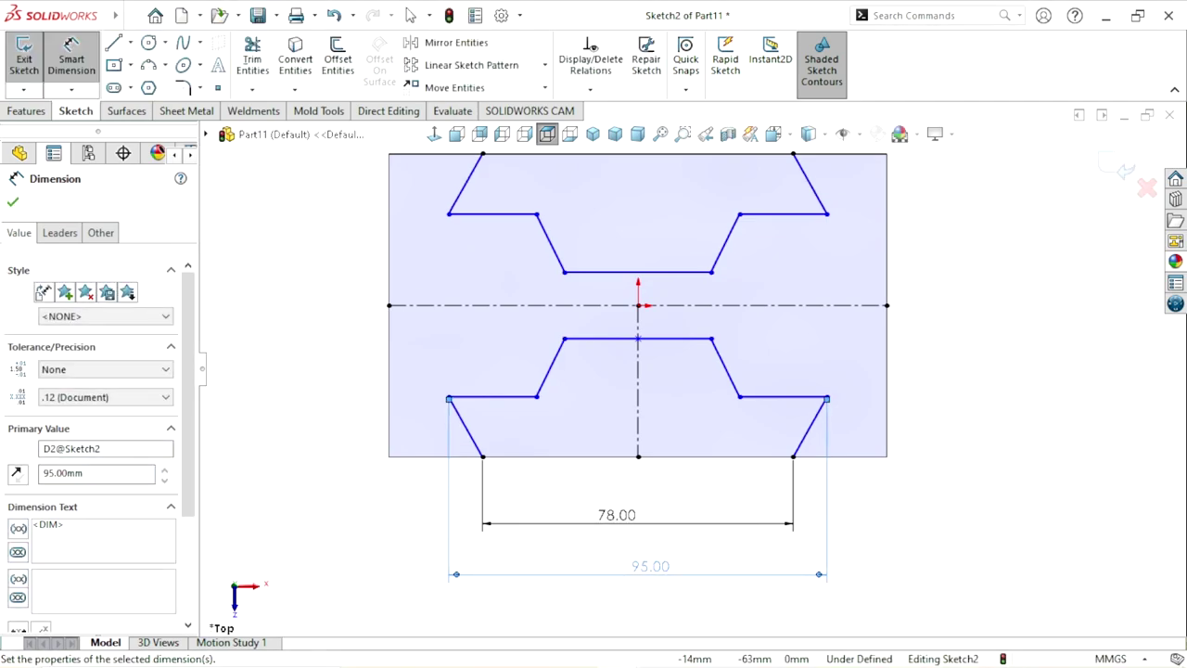
click(13, 202)
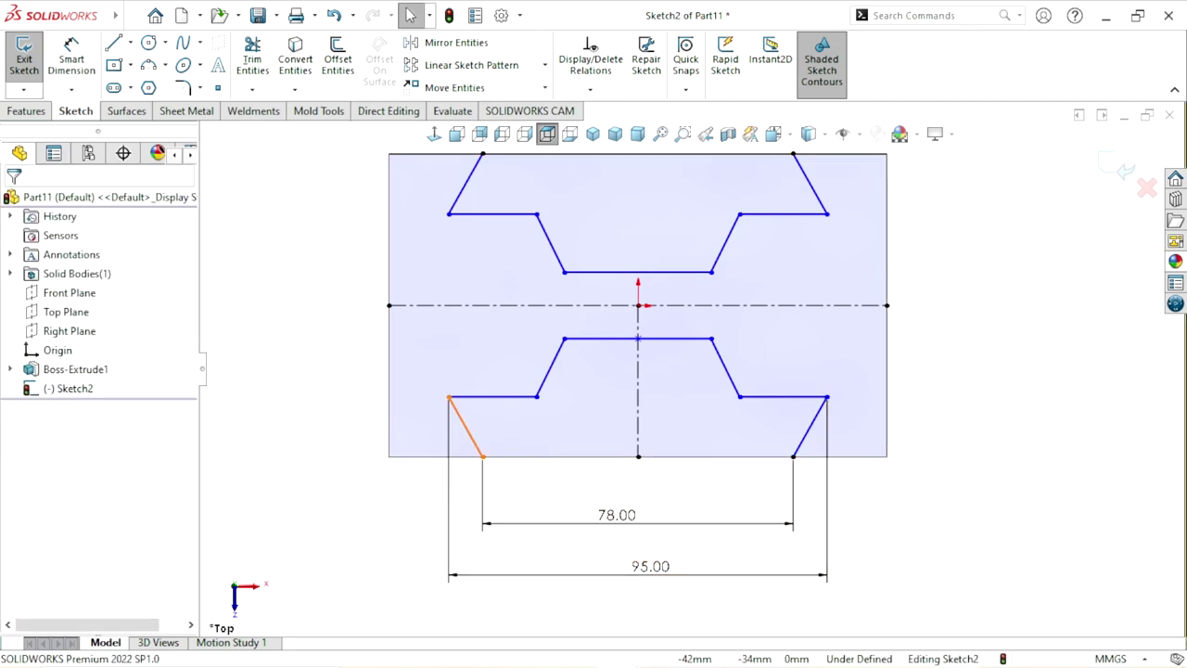
Step: Make the lower dovetail's two slanted side lines equal in length
click(472, 439)
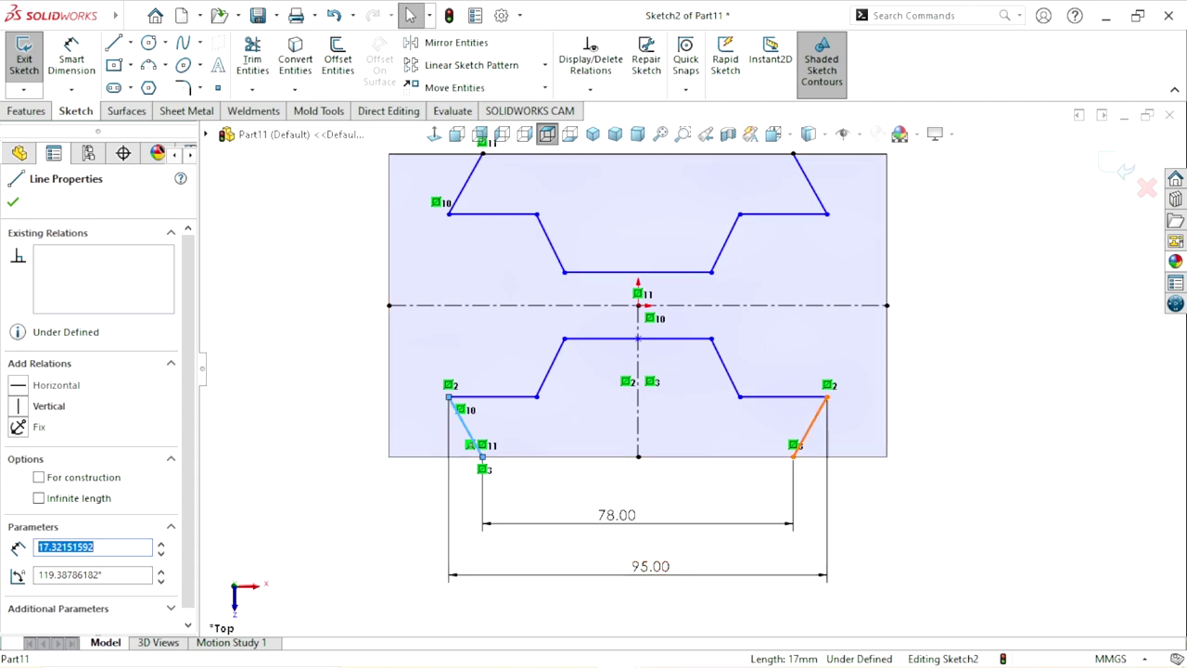
ctrl+click(810, 426)
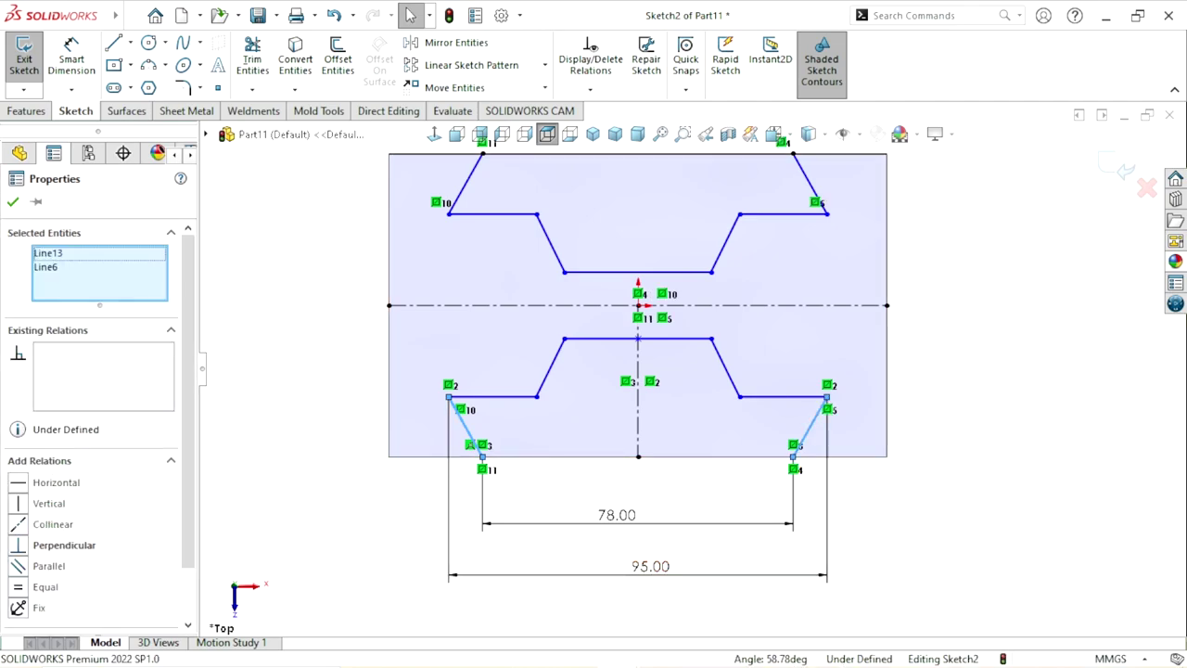
click(45, 586)
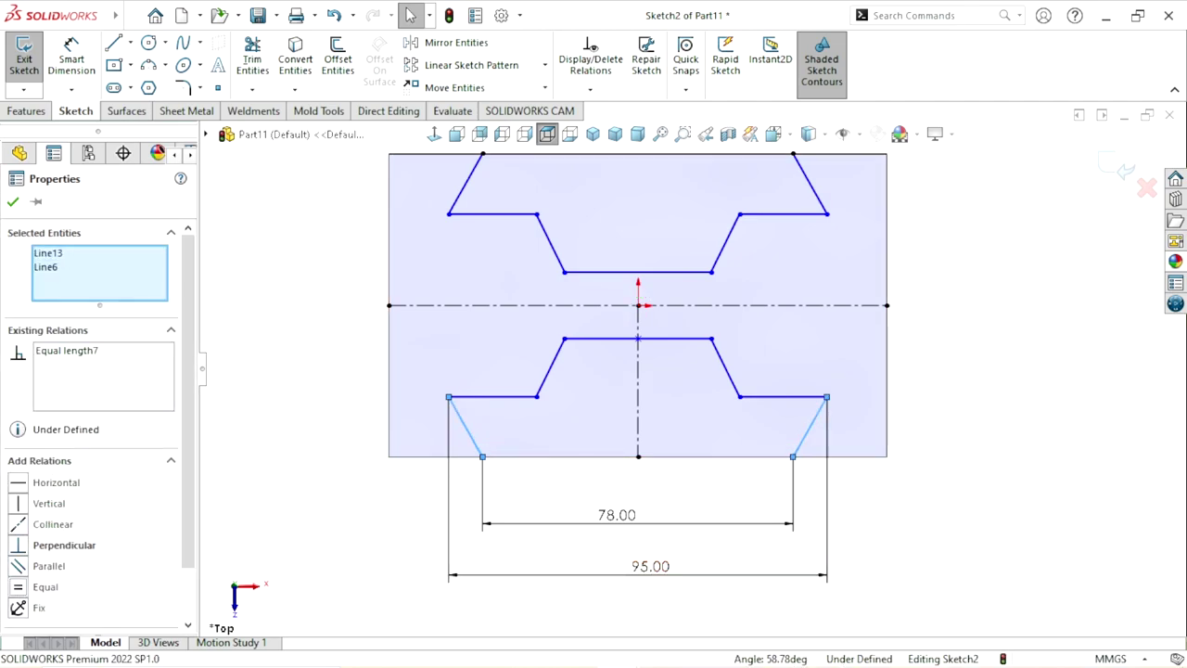
click(13, 202)
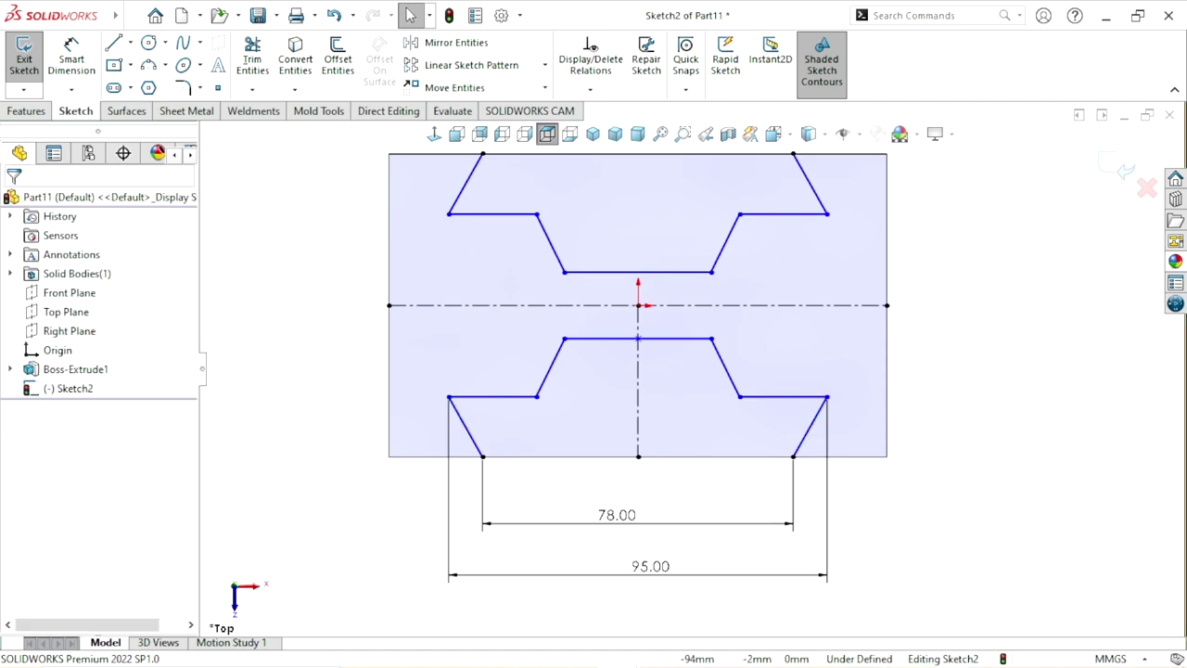
scroll(691, 370, up, 2)
scroll(804, 503, down, 1)
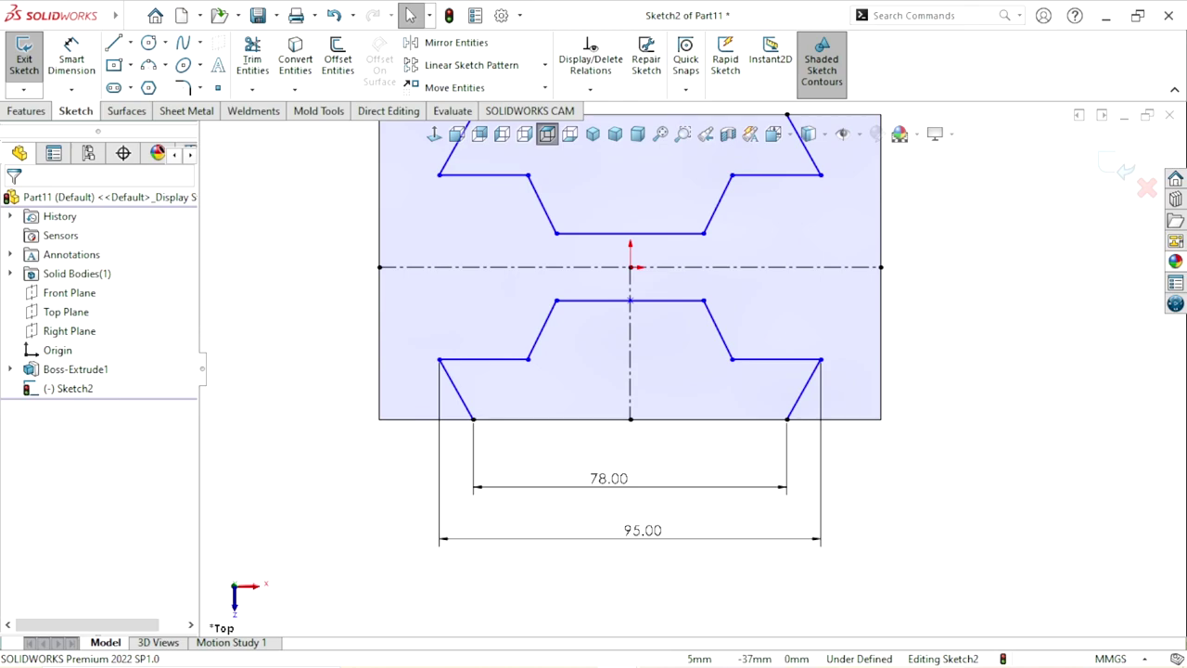
Step: Dimension the lower slot's top line at 40 mm and its step corners 52 mm apart
scroll(522, 466, down, 1)
key(d)
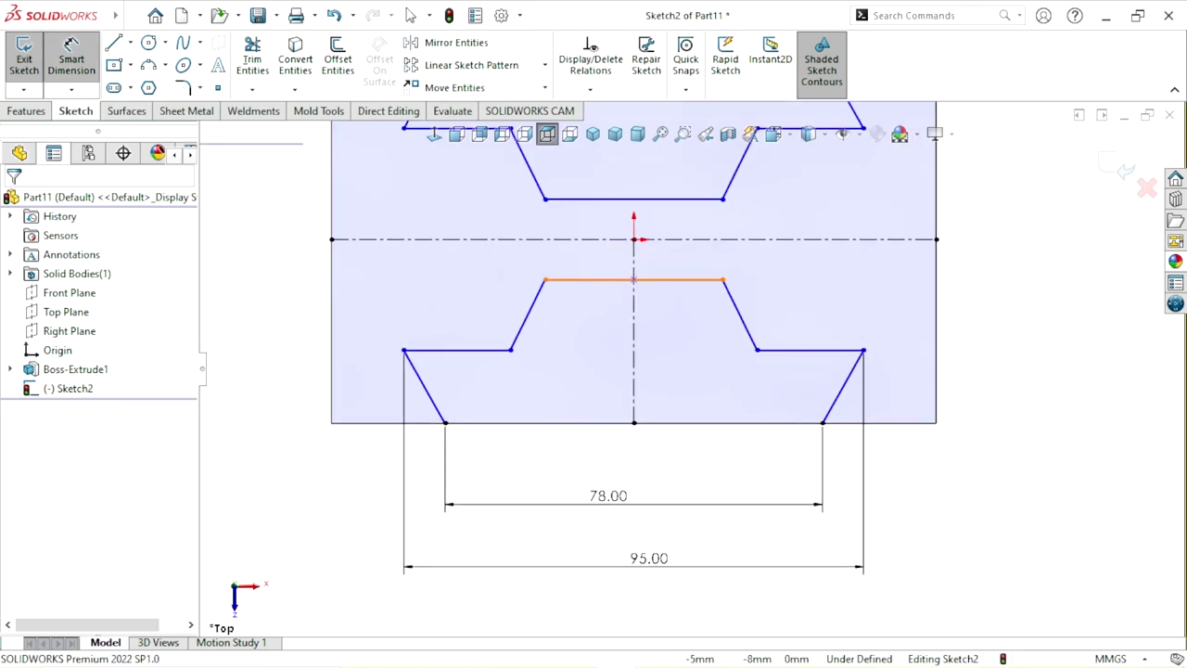
click(633, 279)
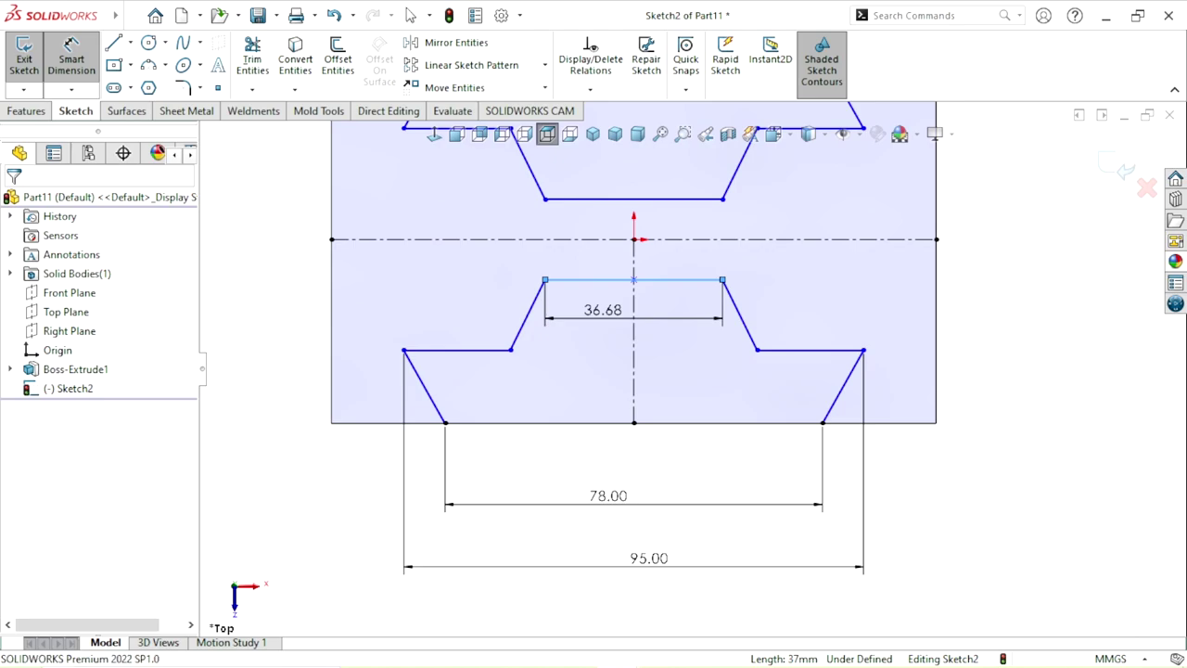
click(603, 309)
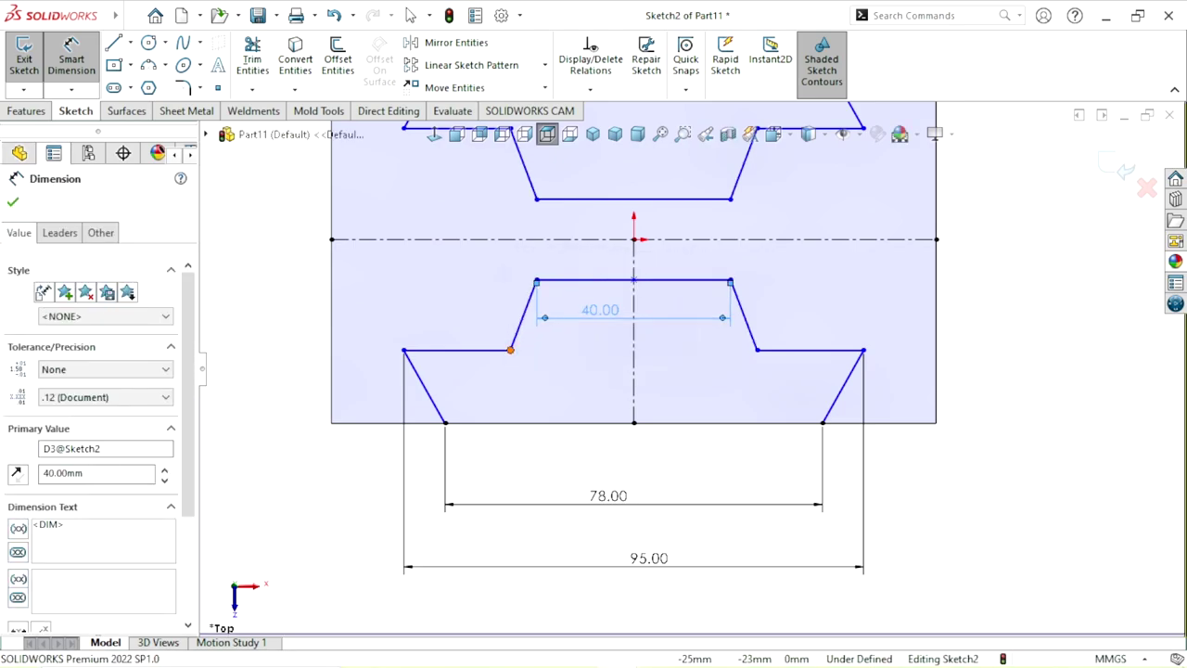
click(511, 349)
click(756, 350)
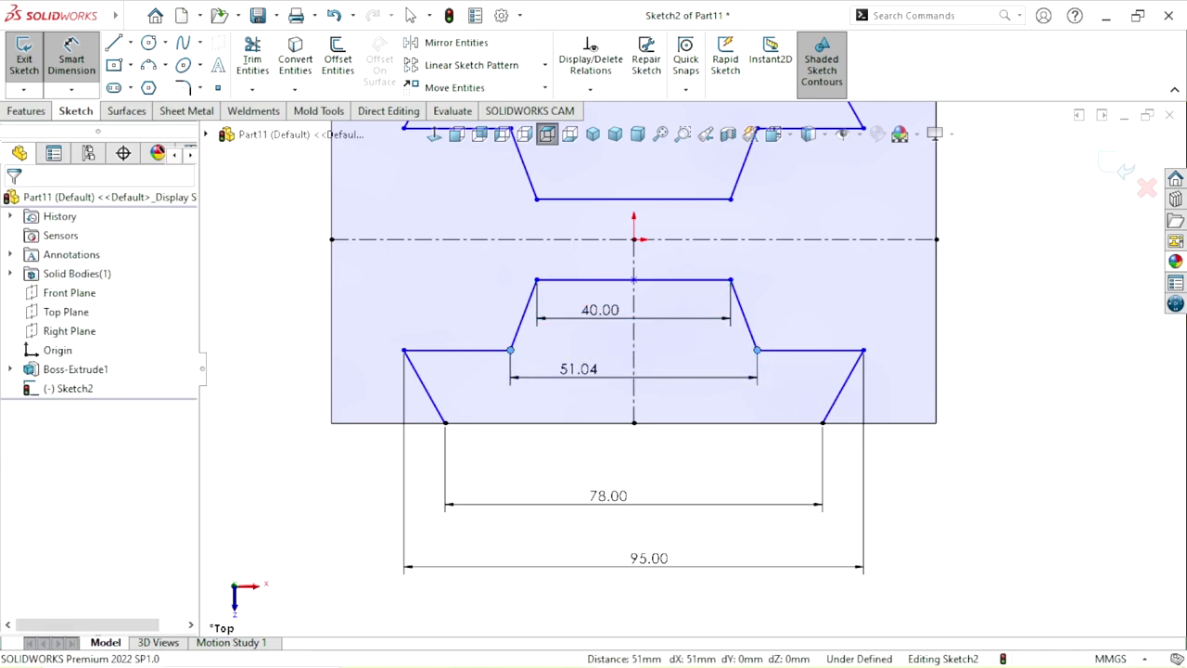
click(748, 376)
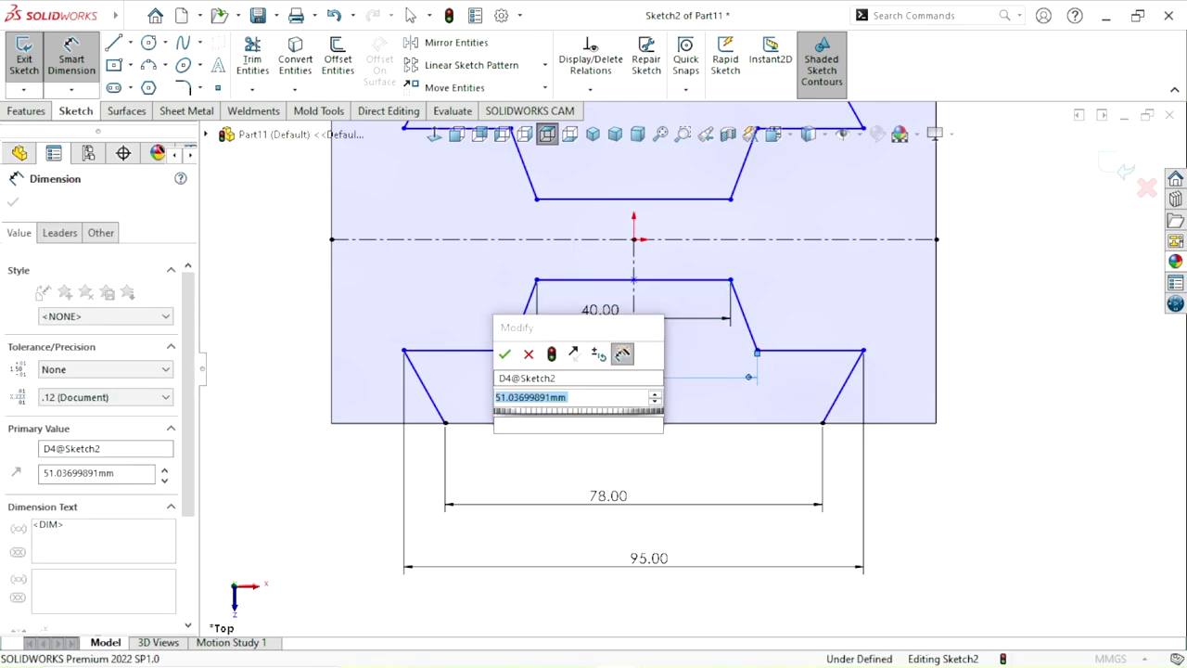
text(52)
click(504, 353)
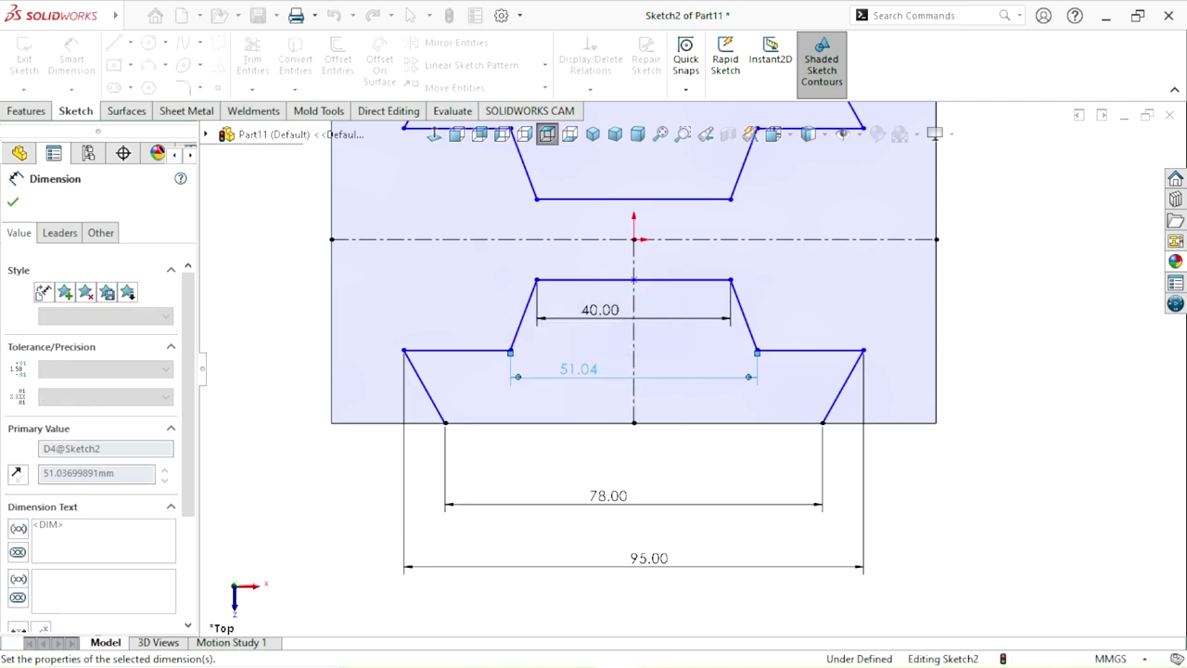
Step: Add an 18 mm slot depth from the bottom edge and a 10 mm gap between the two slots
scroll(827, 371, up, 3)
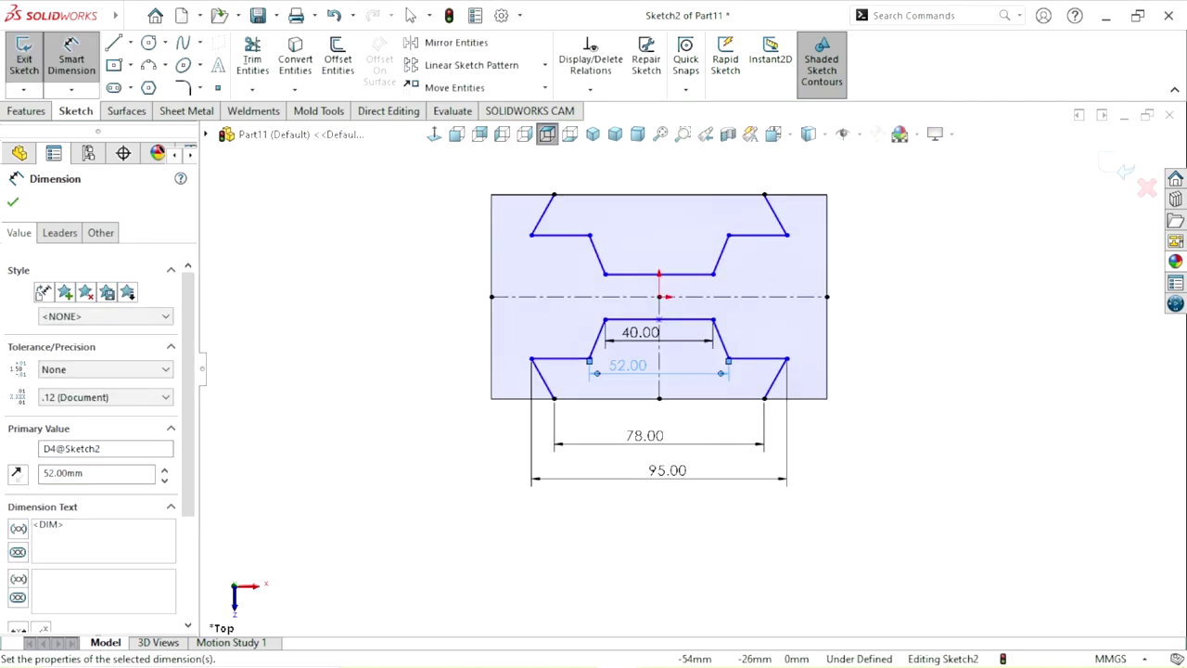
click(533, 405)
click(575, 356)
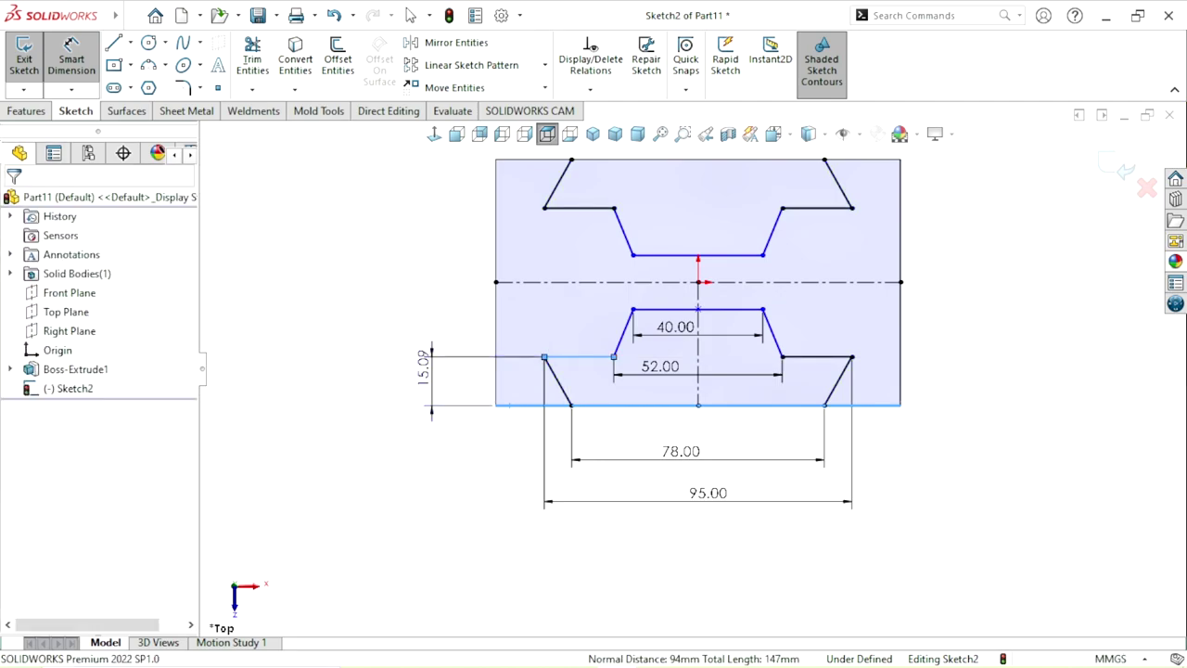
click(423, 371)
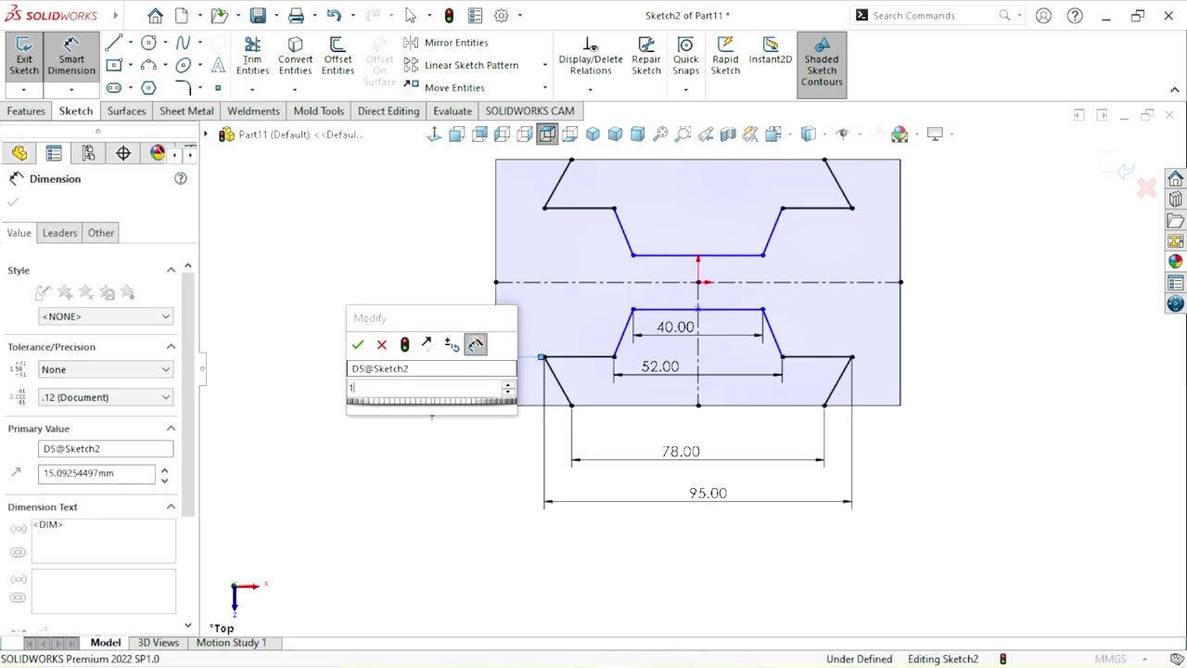
text(18)
key(Return)
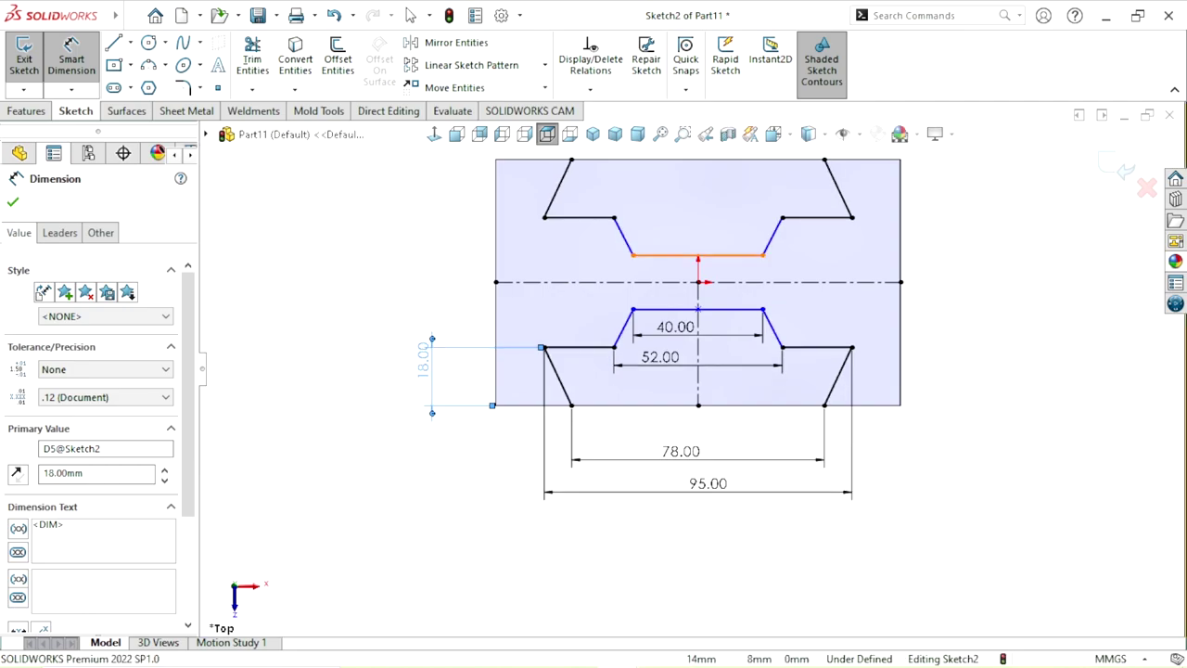
click(723, 254)
click(723, 309)
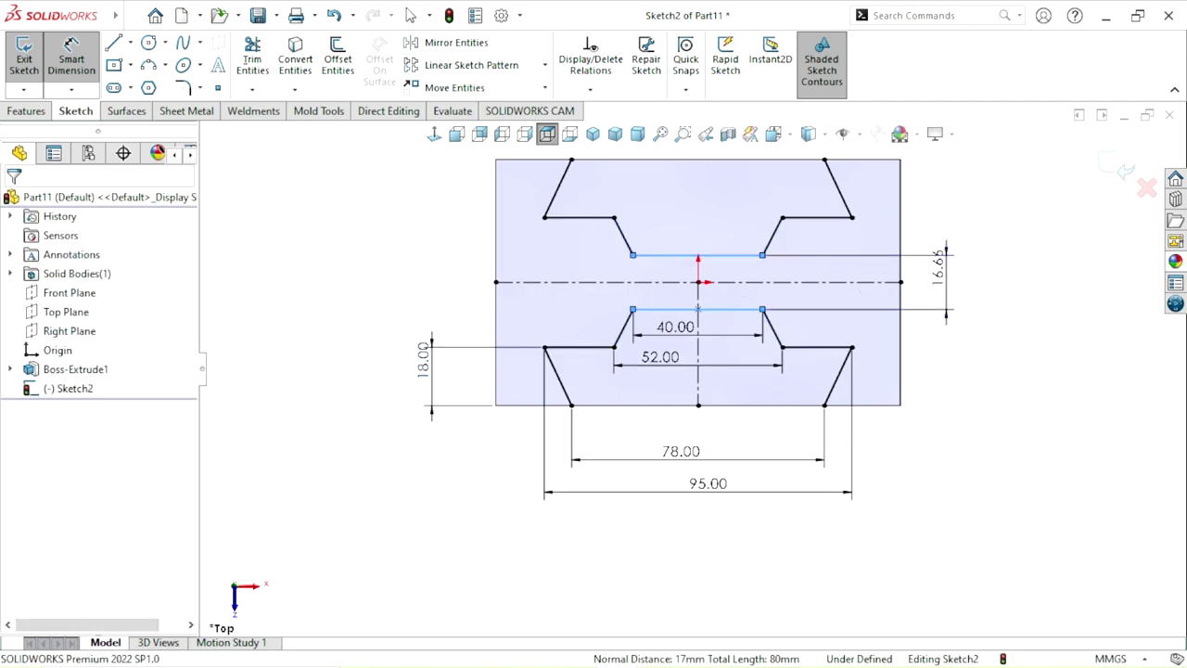
click(939, 267)
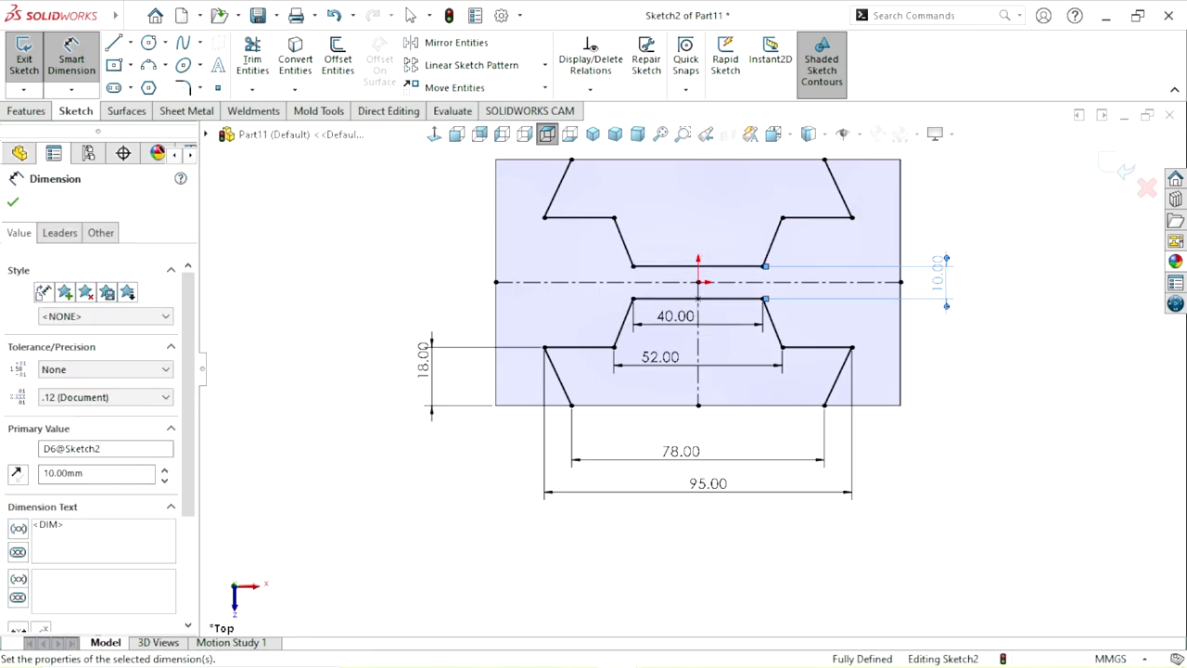
key(Escape)
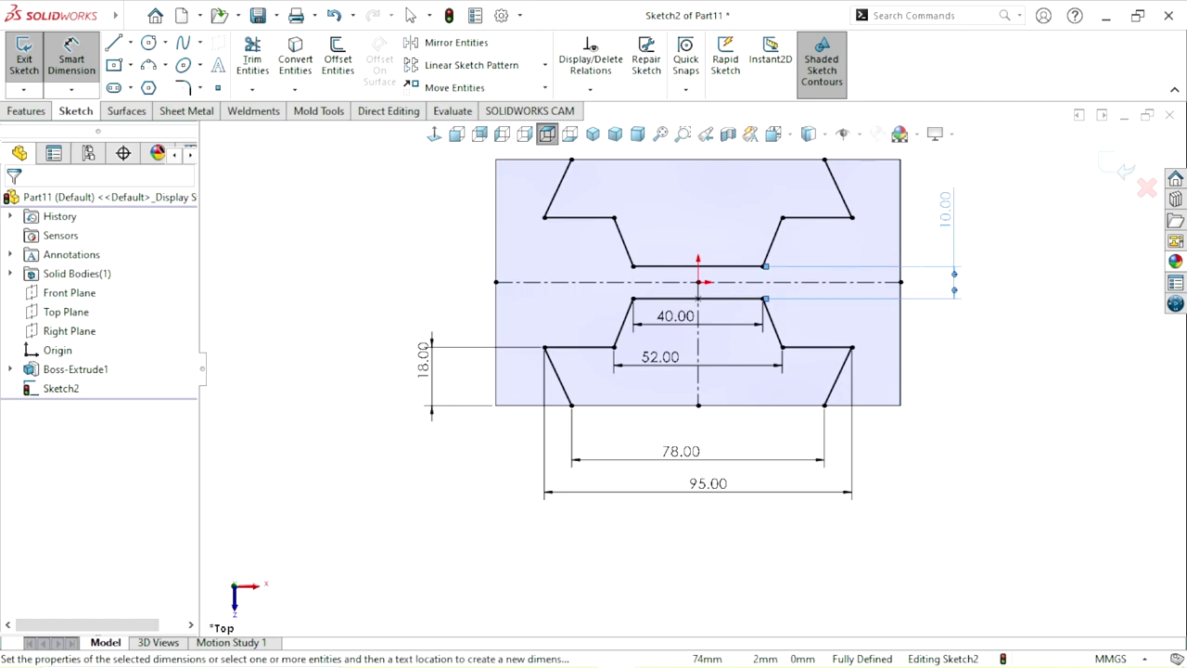
scroll(697, 281, up, 3)
scroll(616, 341, down, 3)
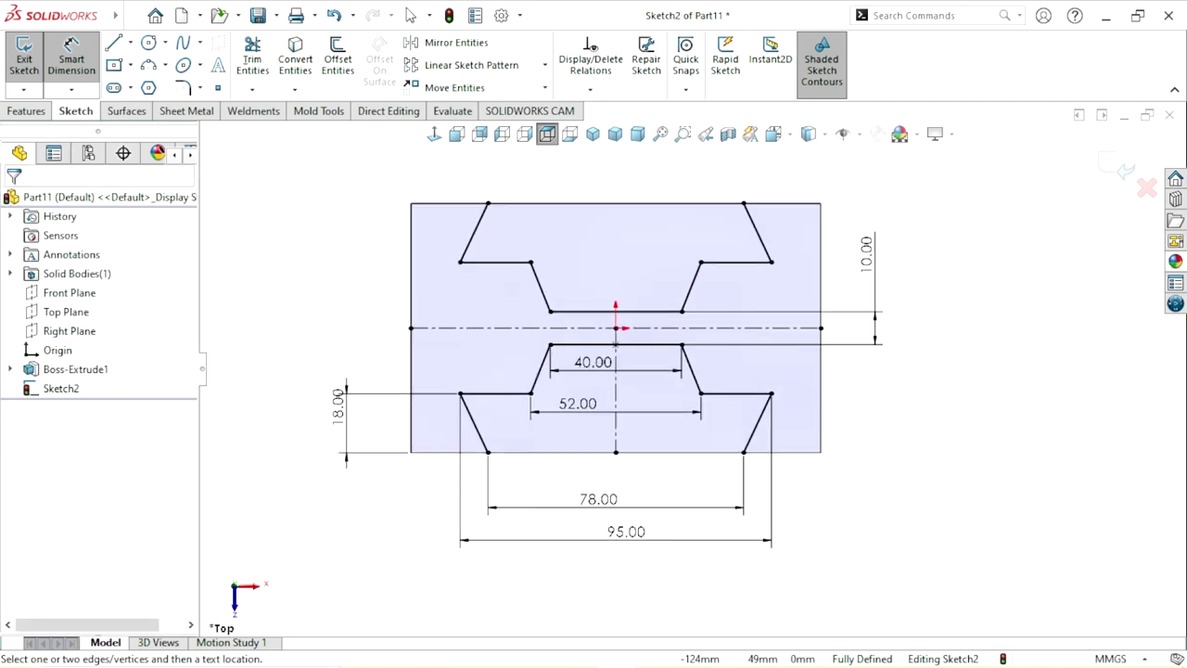
Step: Draw horizontal lines across the open ends of both slot profiles at the block's top and bottom edges
key(l)
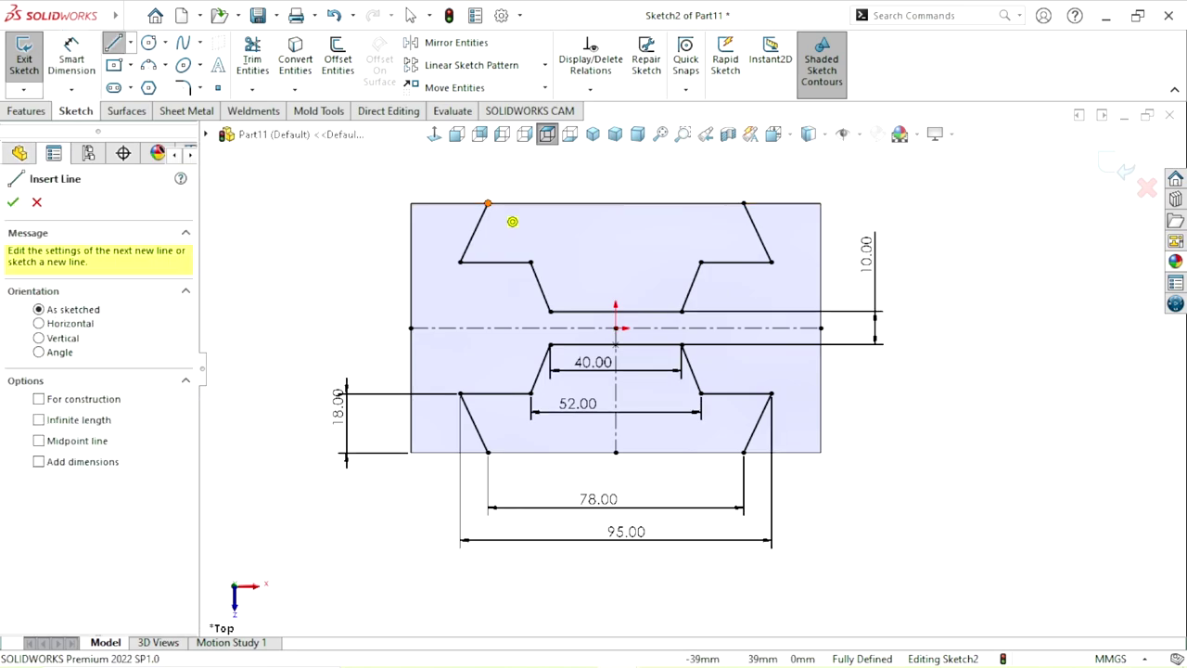
click(615, 202)
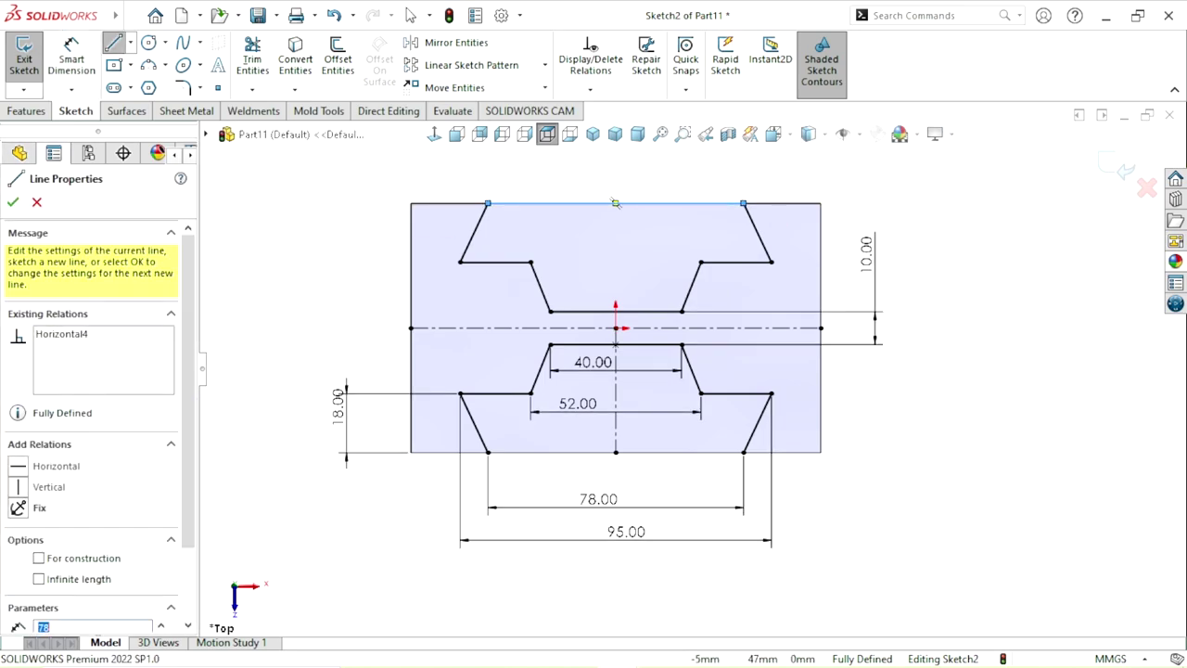
right_click(612, 187)
click(612, 187)
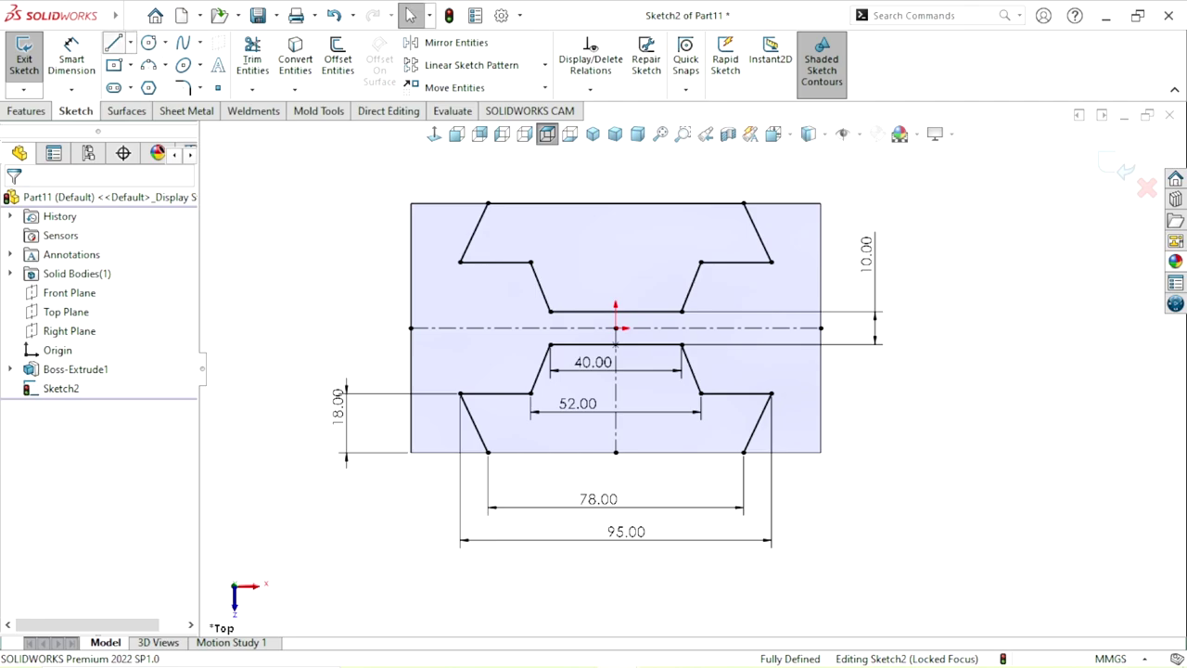
key(l)
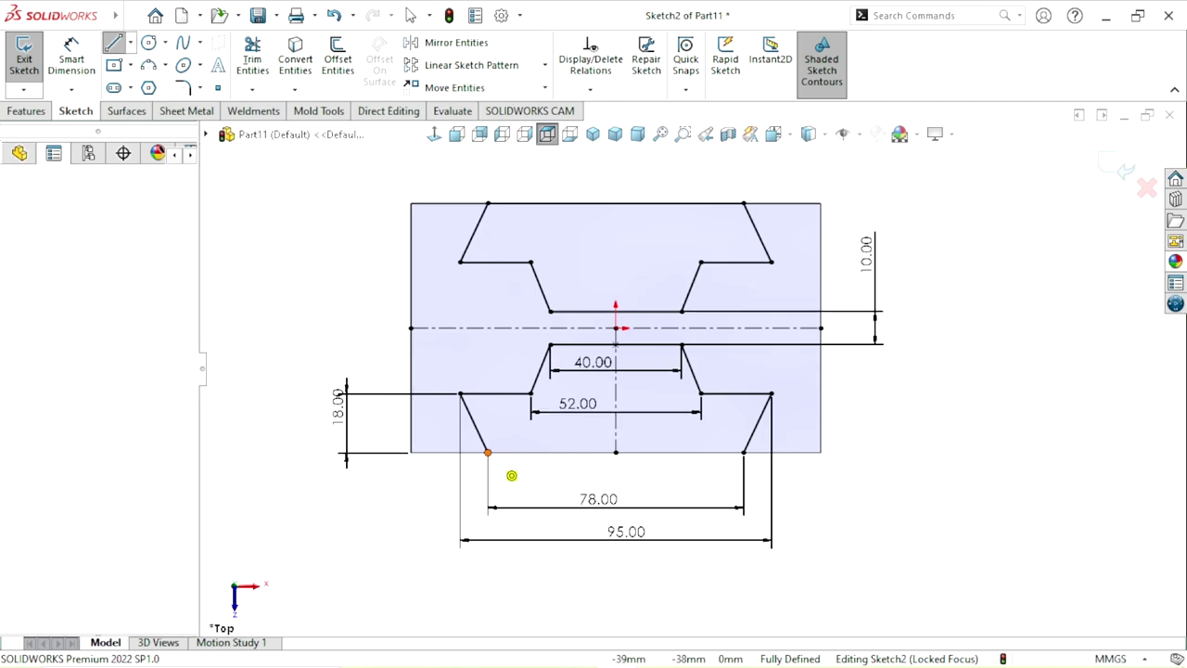
drag(488, 452, 743, 452)
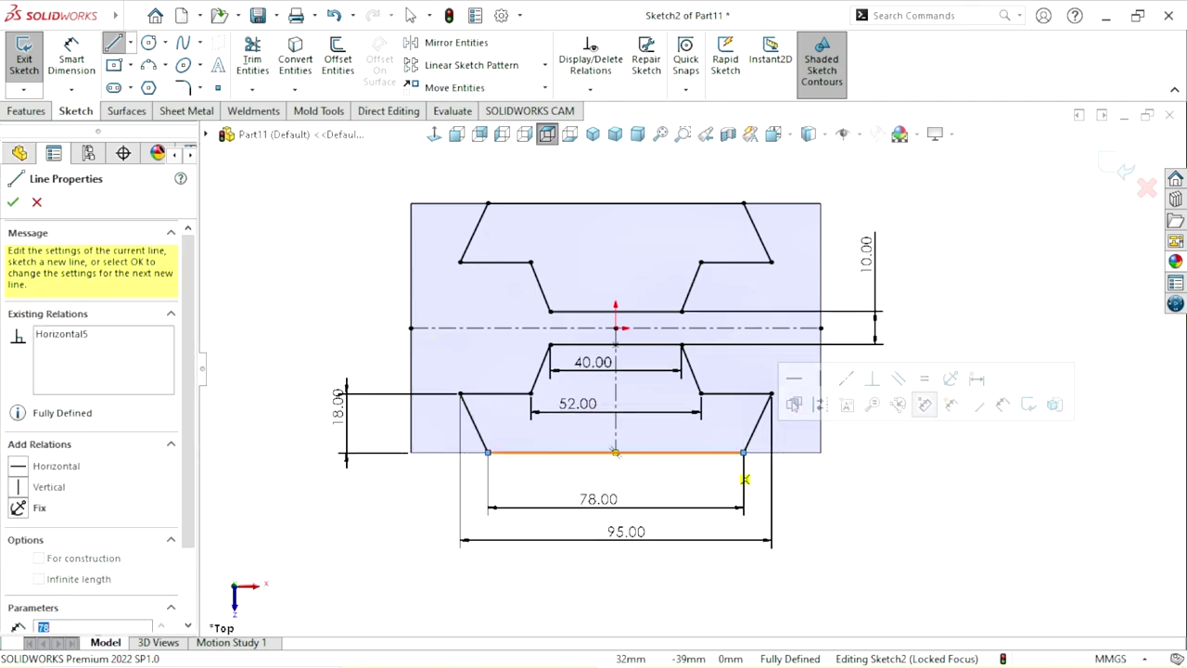
right_click(892, 484)
click(928, 495)
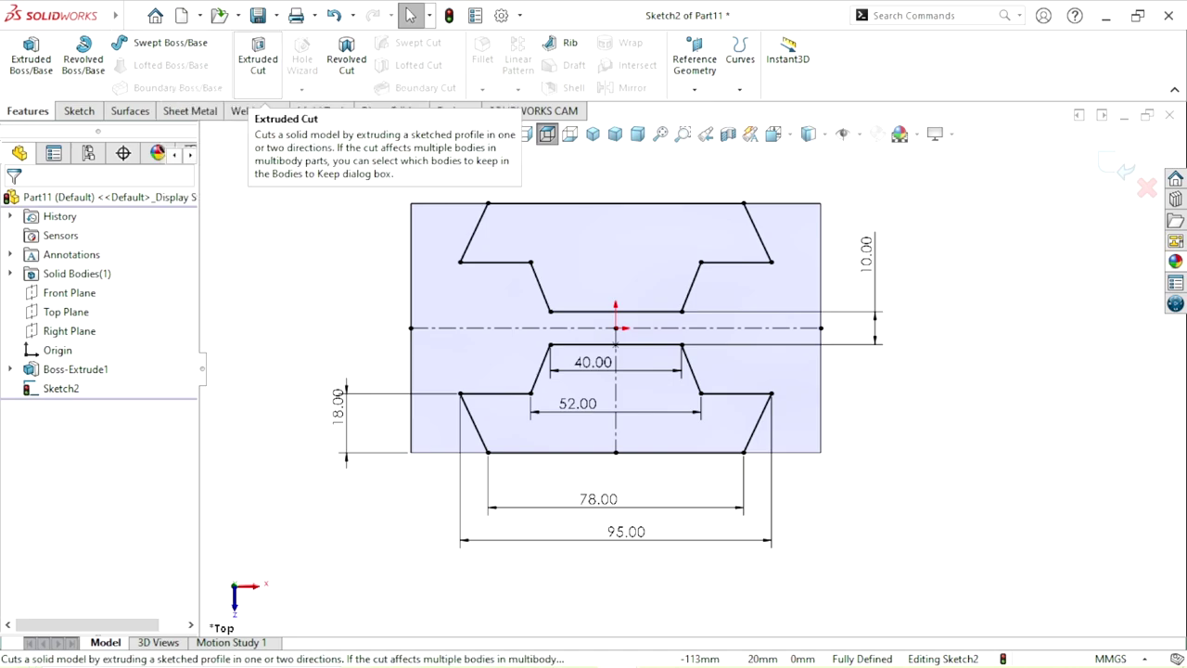
Step: Extruded-cut the slot sketch 225 mm mid-plane through the block and check it from top and isometric views
click(258, 57)
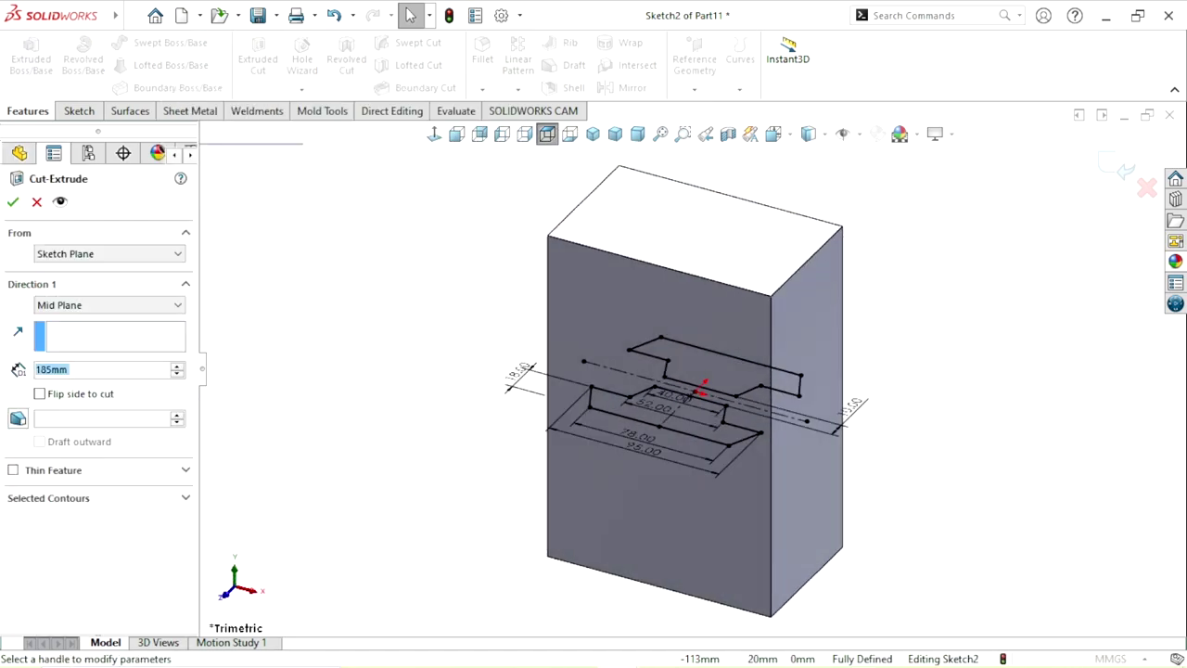
key(Up)
key(Up)
key(Up)
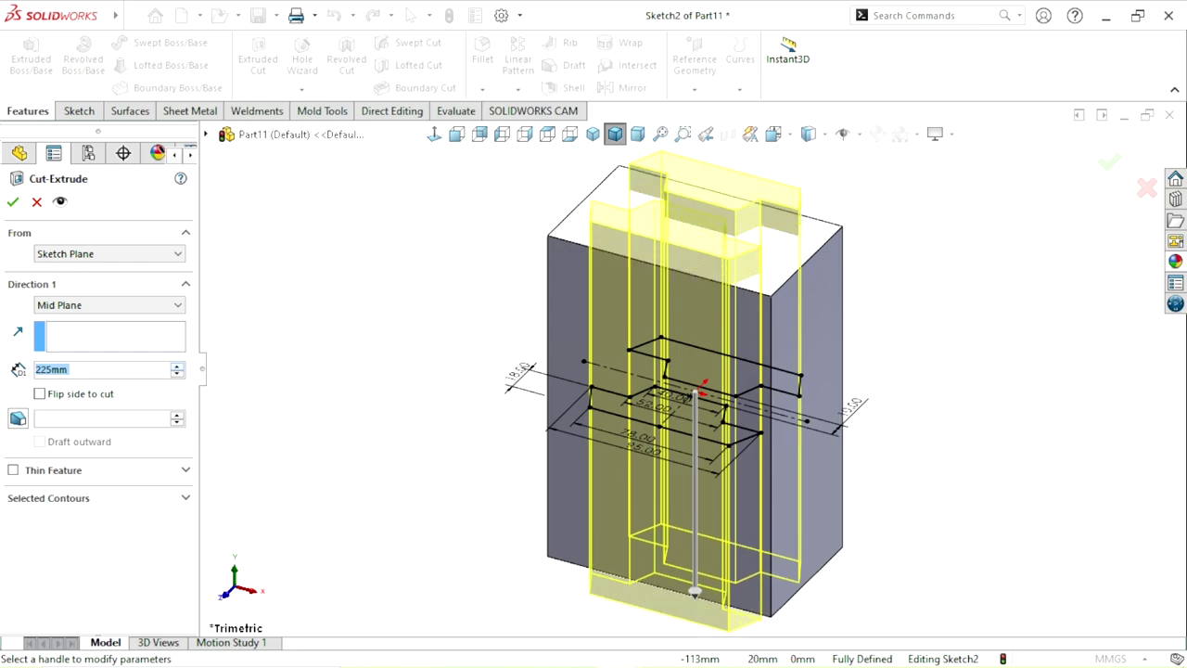
key(Up)
key(Return)
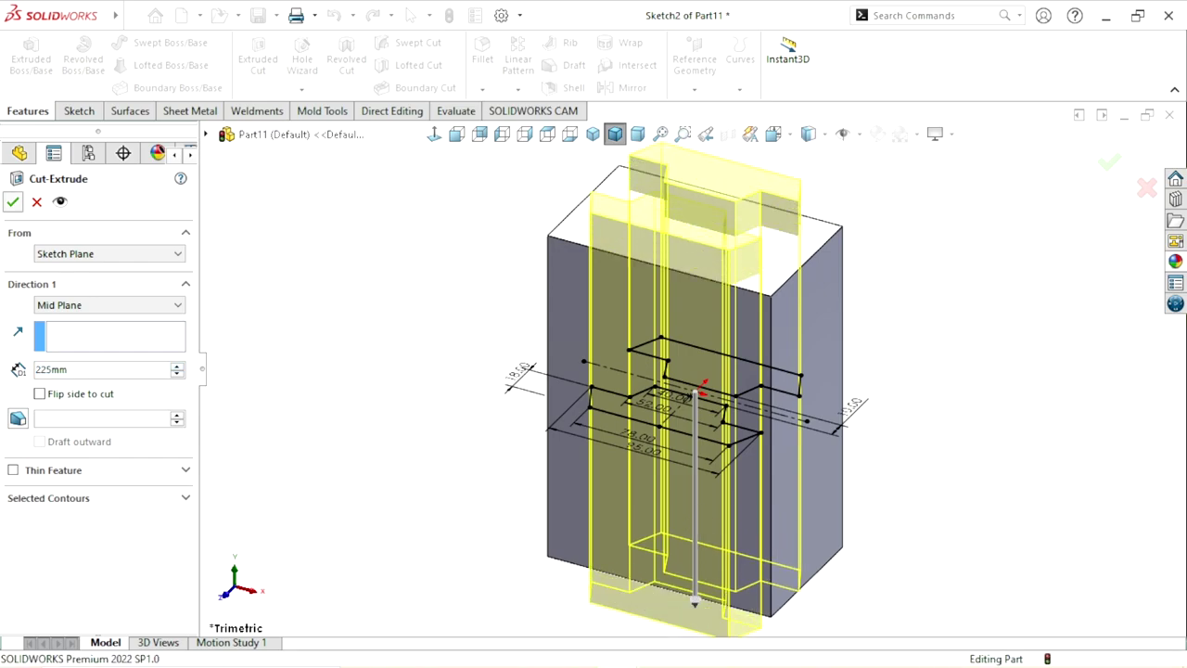
key(Left)
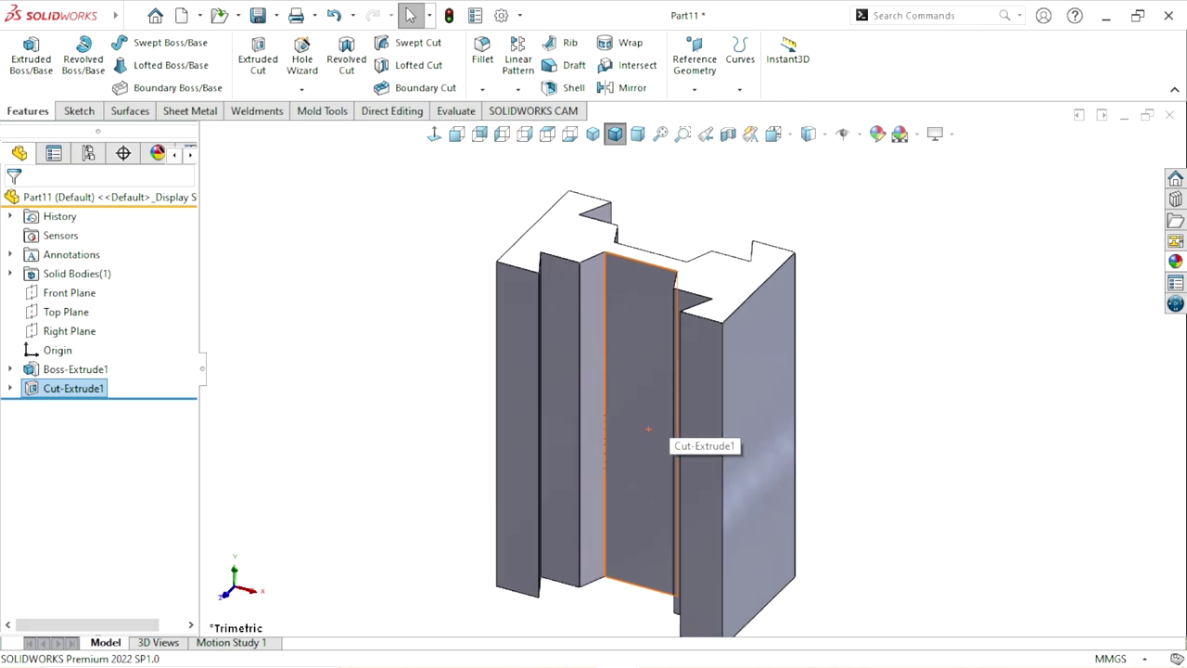
key(Down)
key(Down)
key(Down)
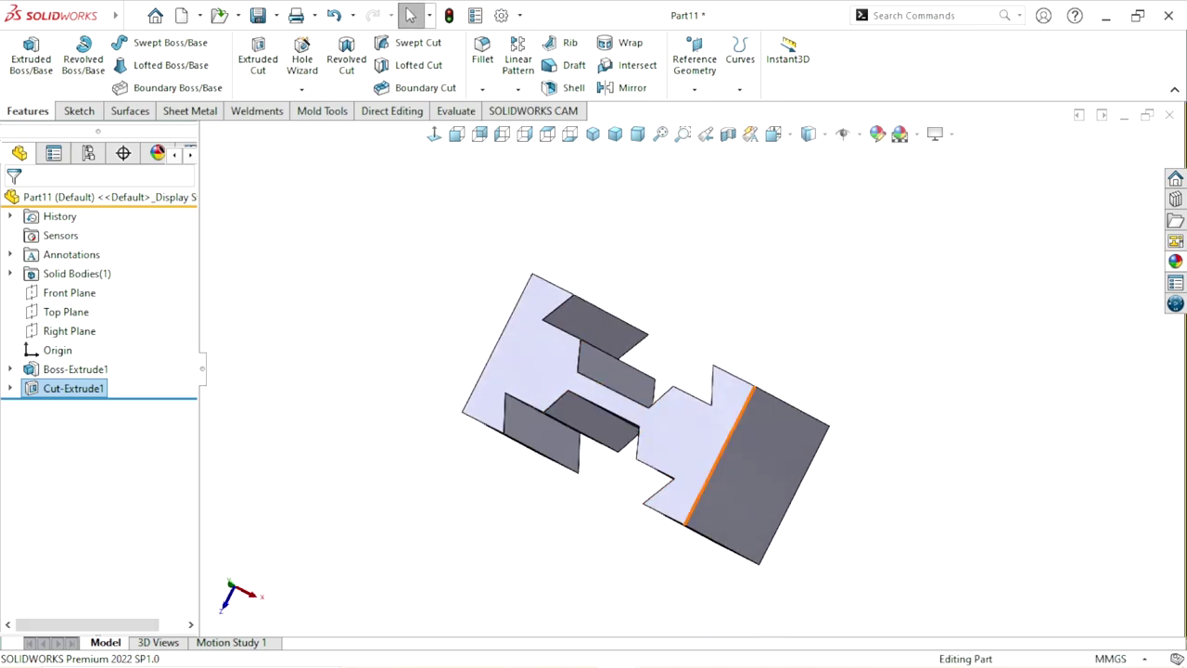
key(ctrl+7)
key(Escape)
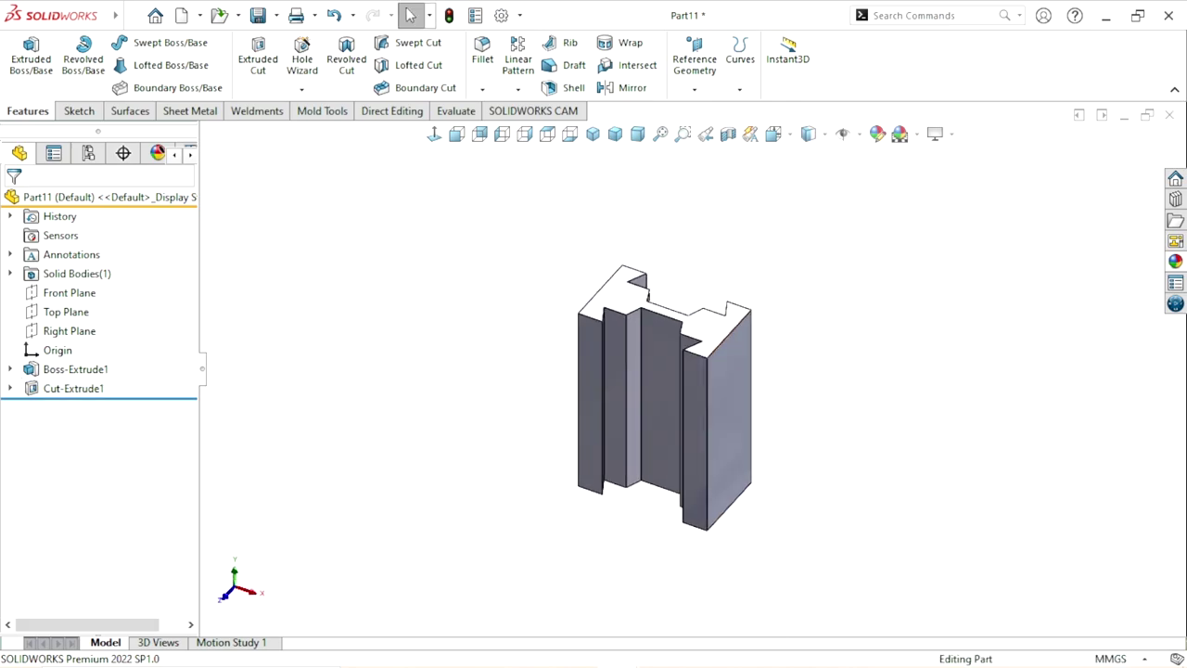
Step: Round the four long inner slot edges with a 5 mm fillet
scroll(682, 343, down, 2)
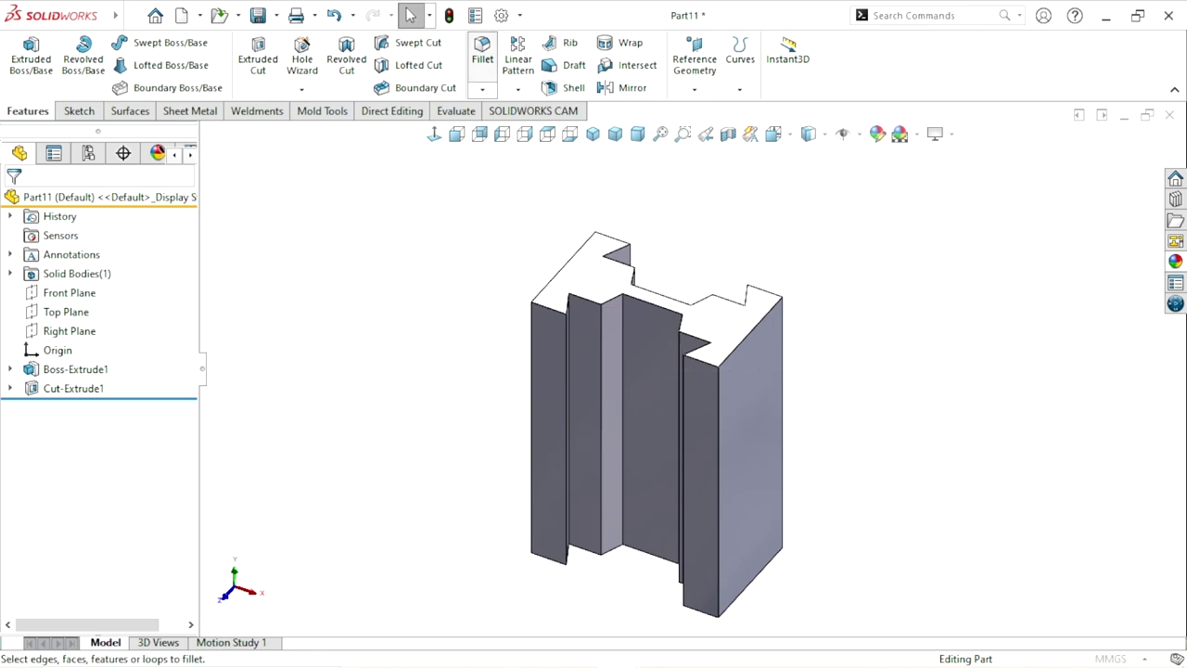
click(483, 51)
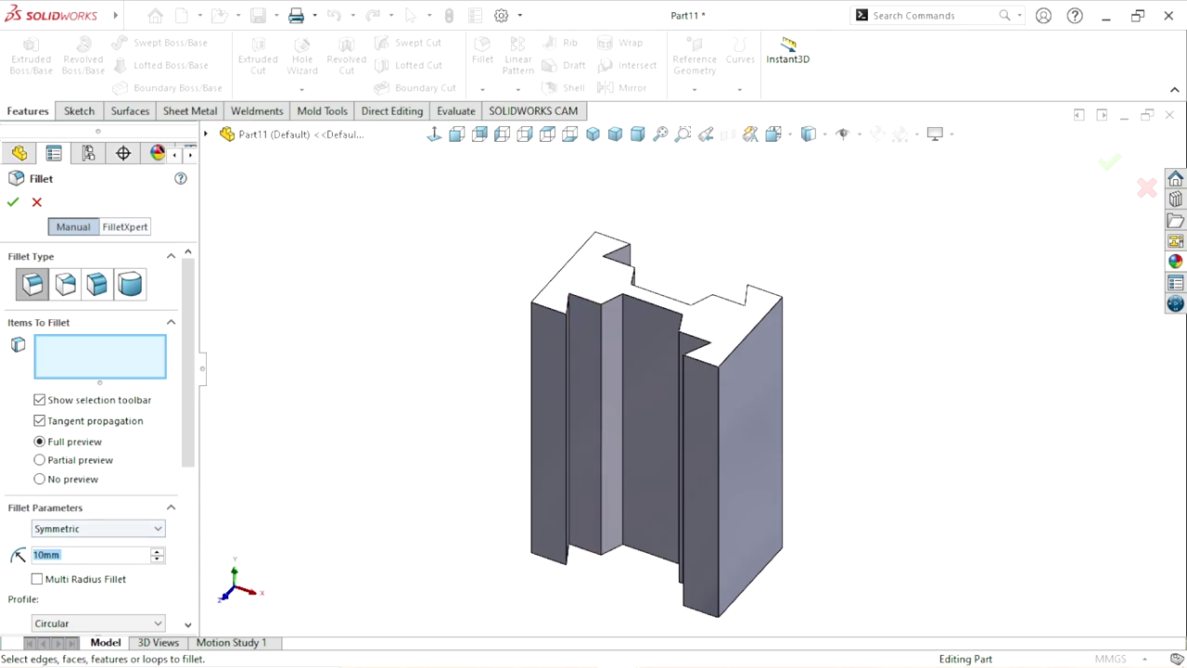
text(10mm)
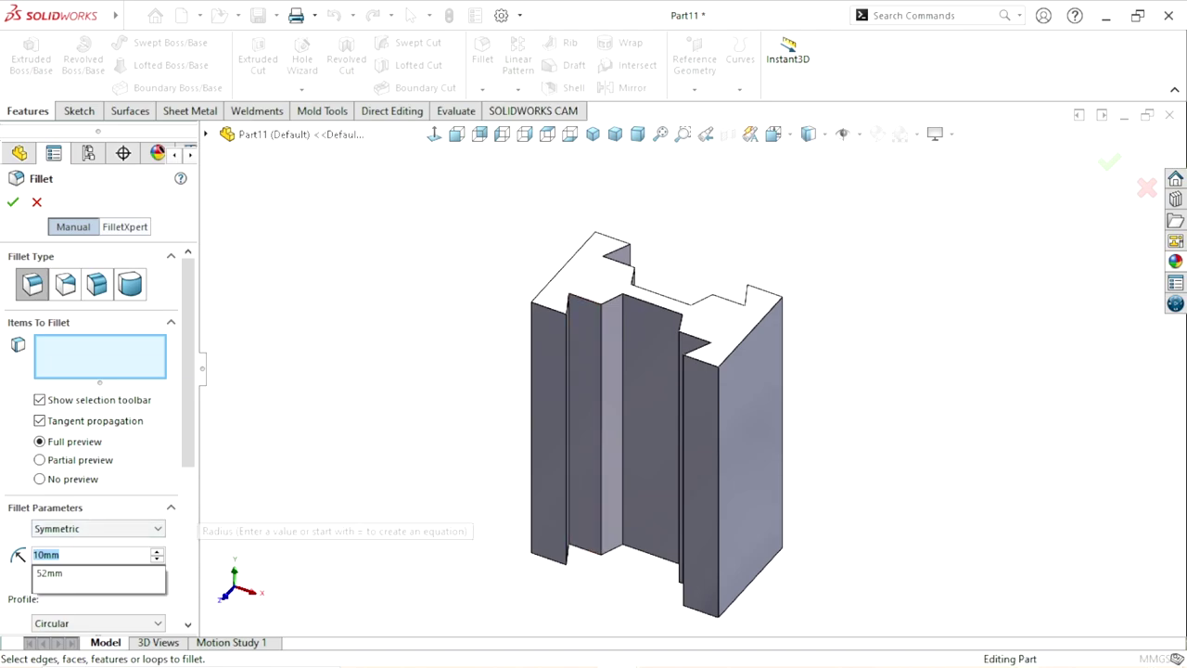
text(5)
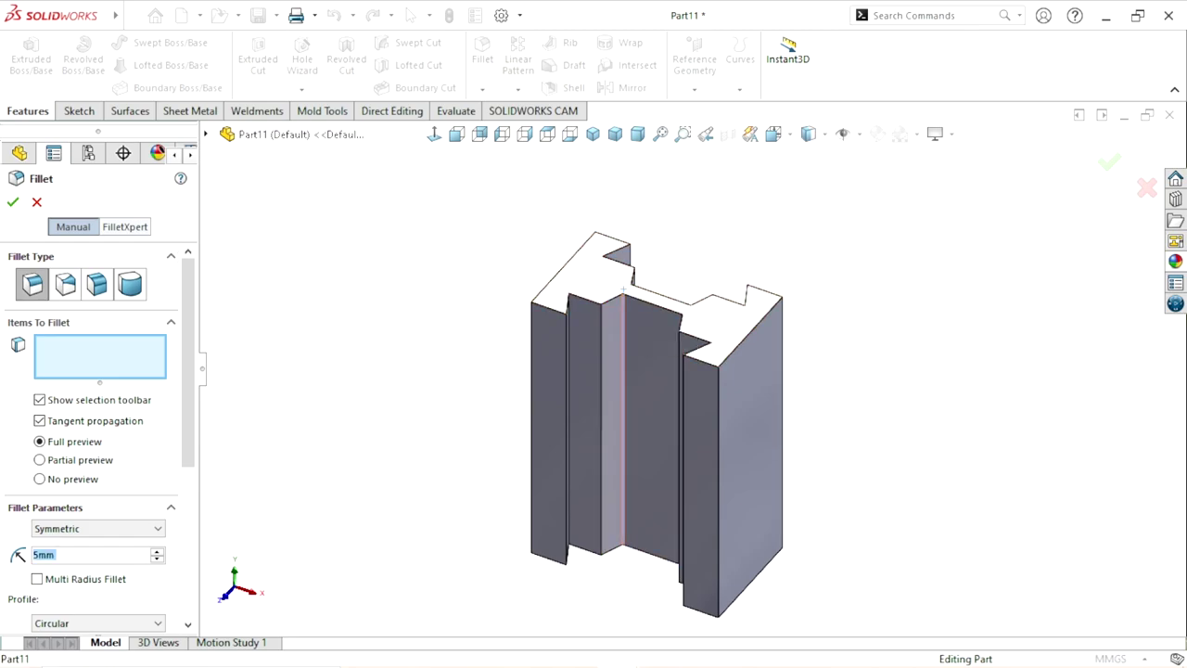
click(623, 390)
middle_drag(640, 389, 668, 413)
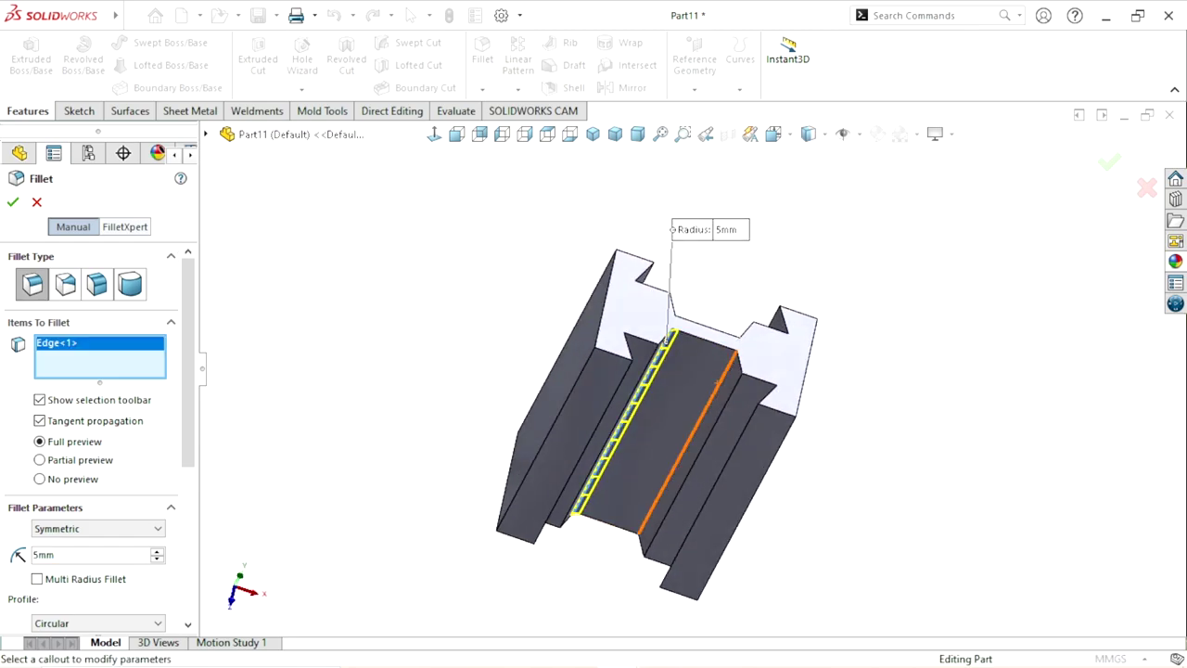
click(691, 441)
middle_drag(668, 339, 532, 362)
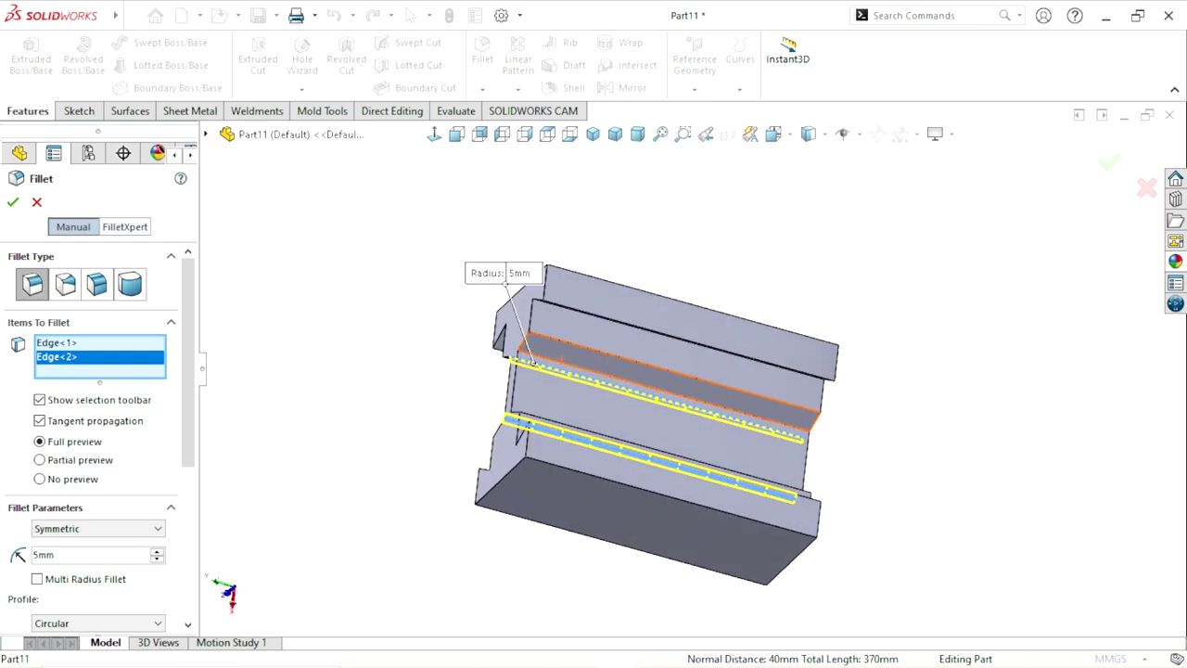
click(557, 302)
mouse_move(556, 301)
middle_down()
mouse_move(517, 369)
mouse_move(570, 475)
middle_up()
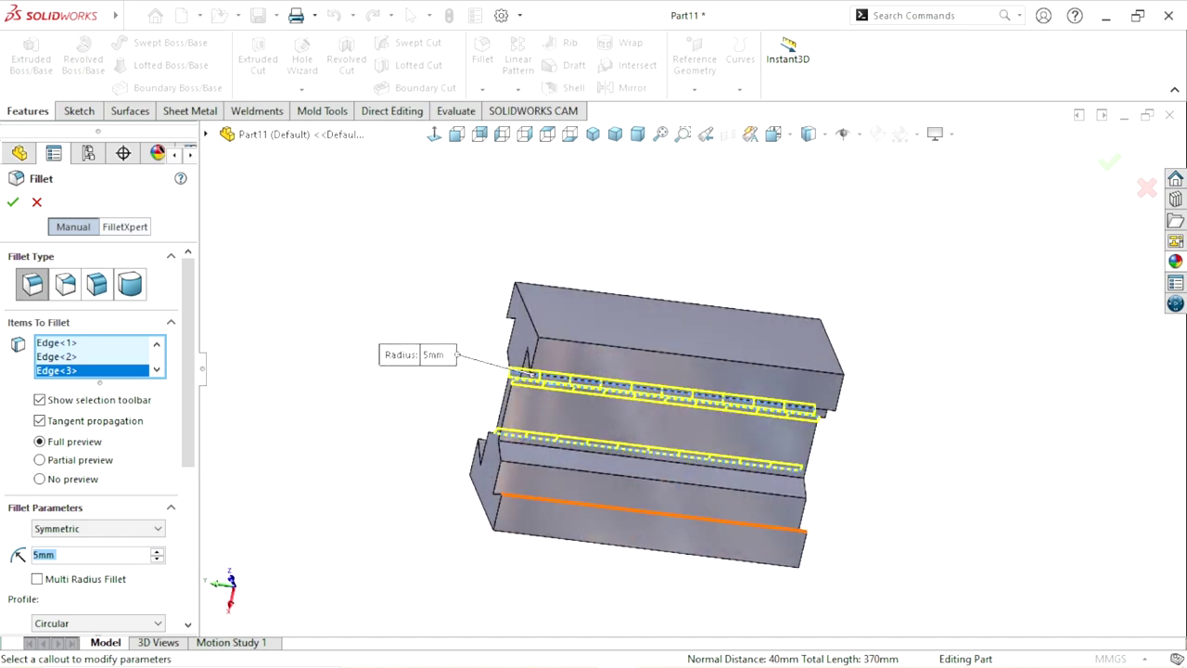
click(569, 473)
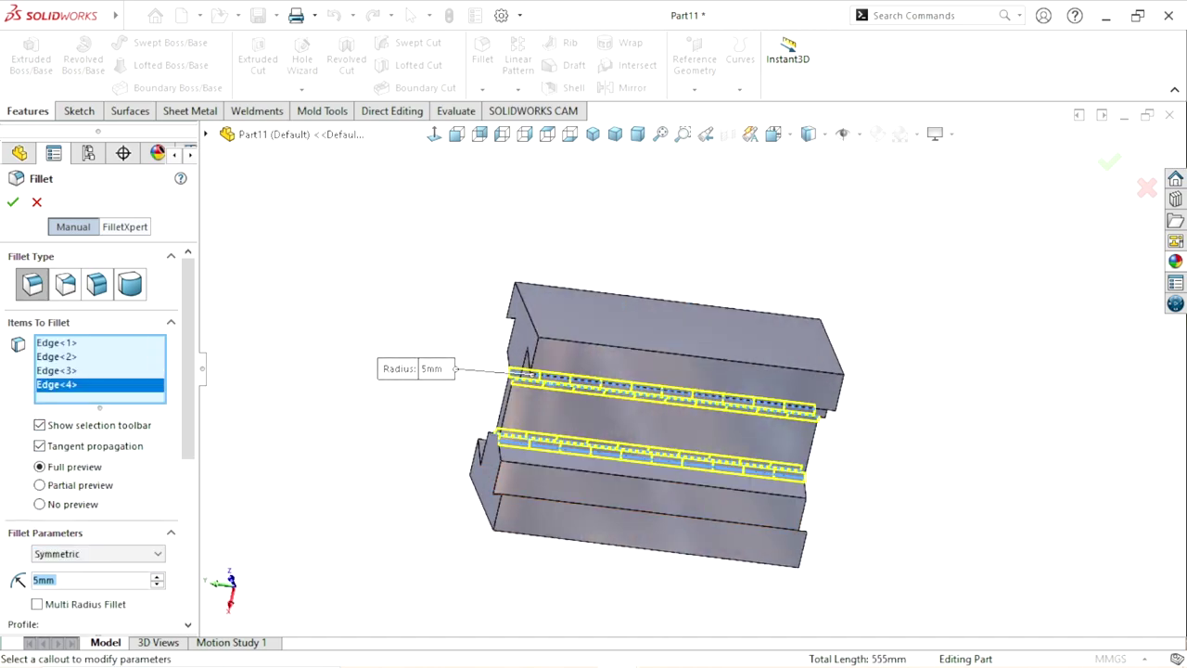
key(Return)
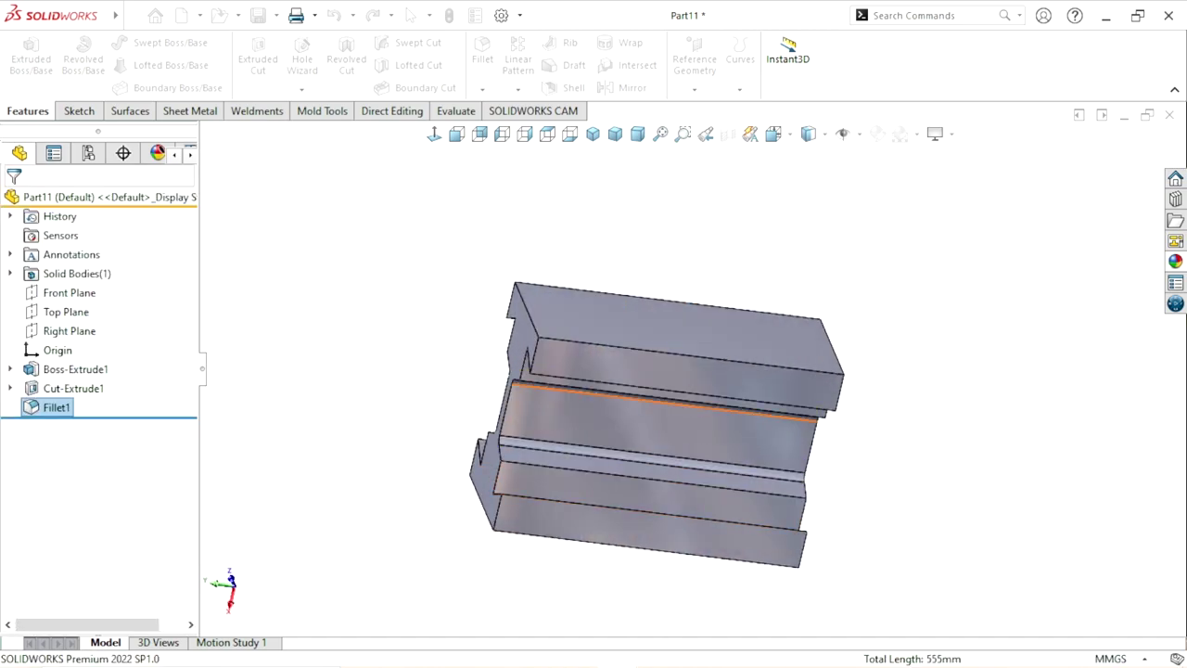
Step: Start a new sketch on the block's right side face in isometric view
scroll(556, 422, up, 3)
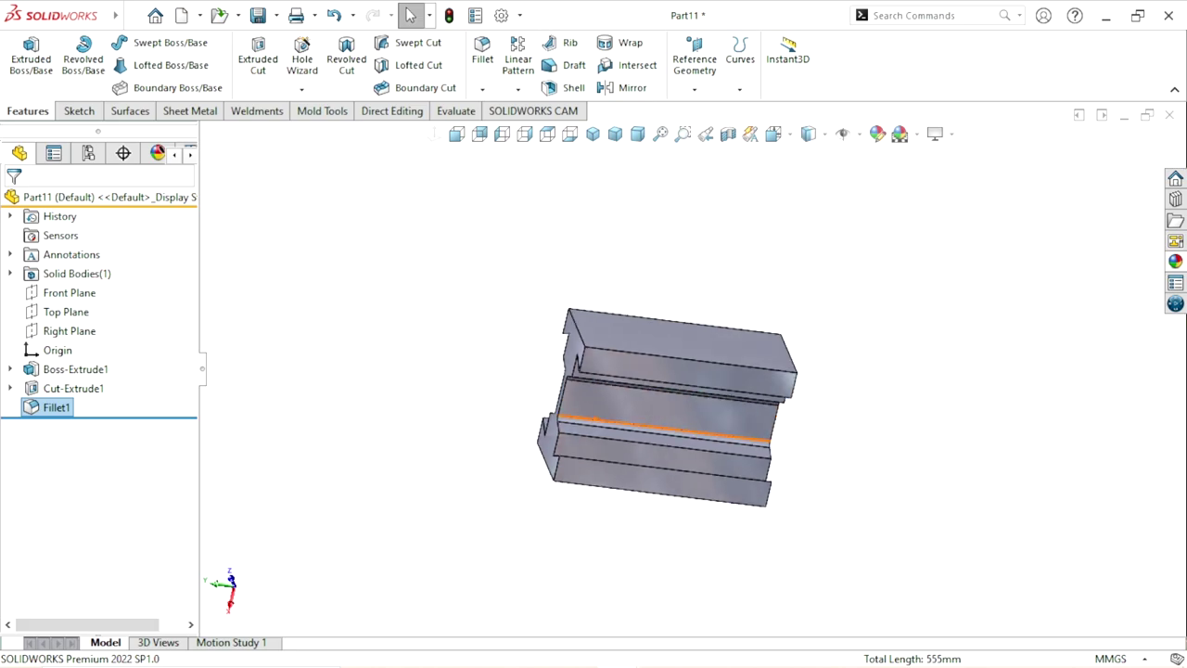
key(ctrl+7)
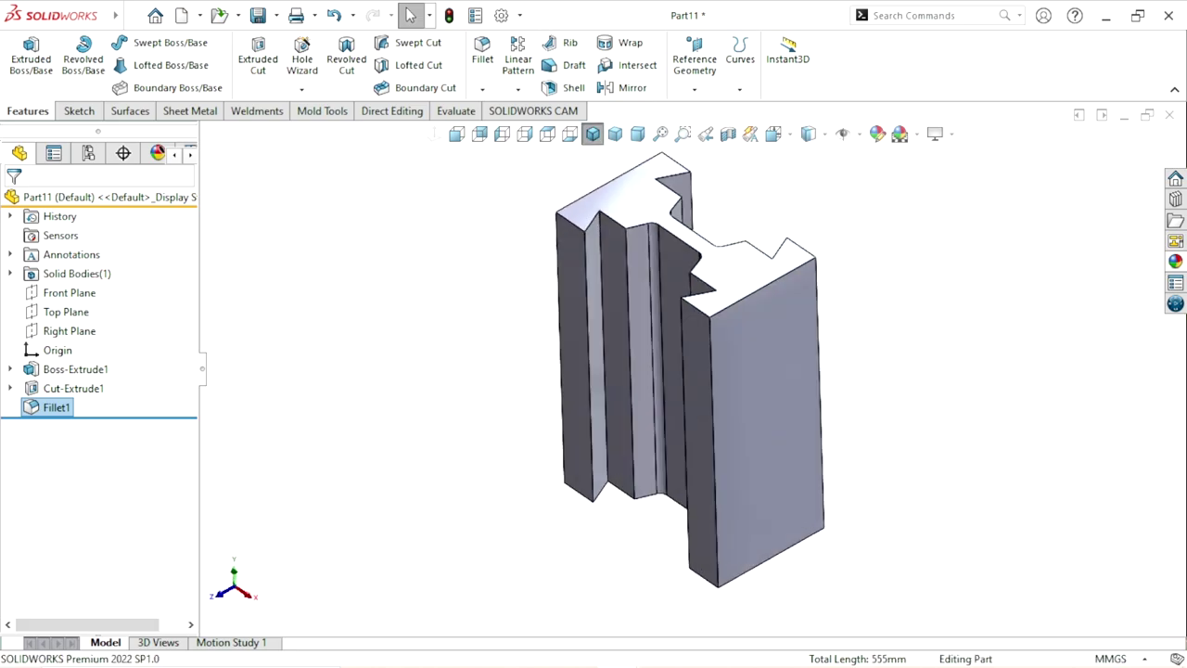
click(784, 347)
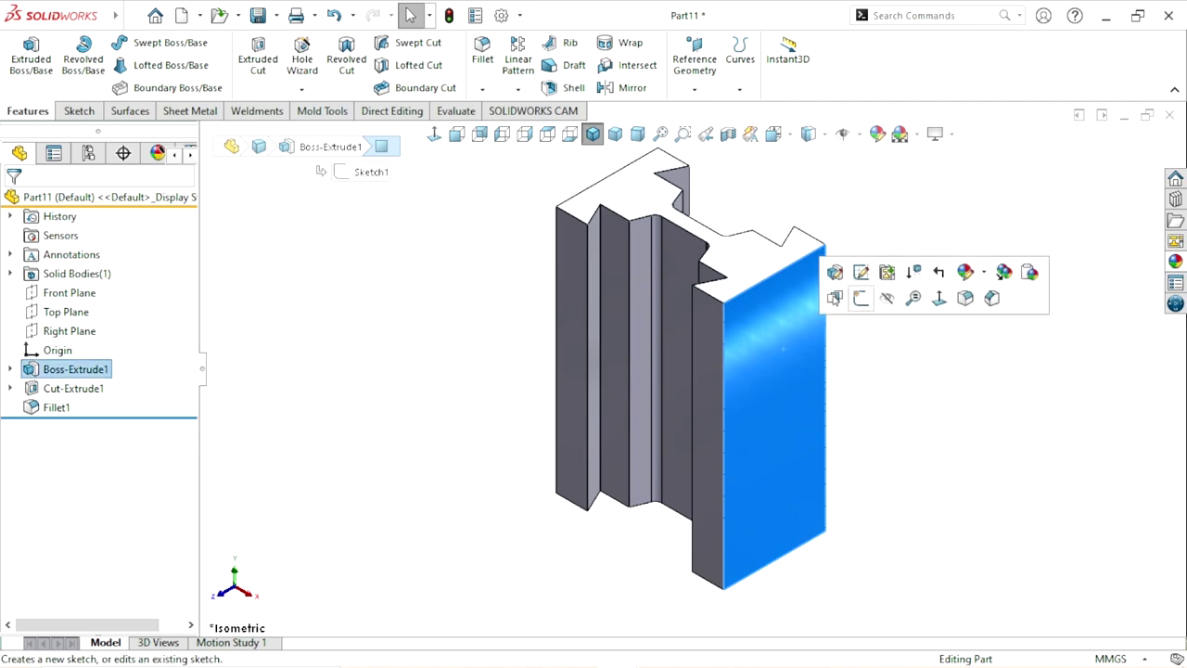
click(861, 272)
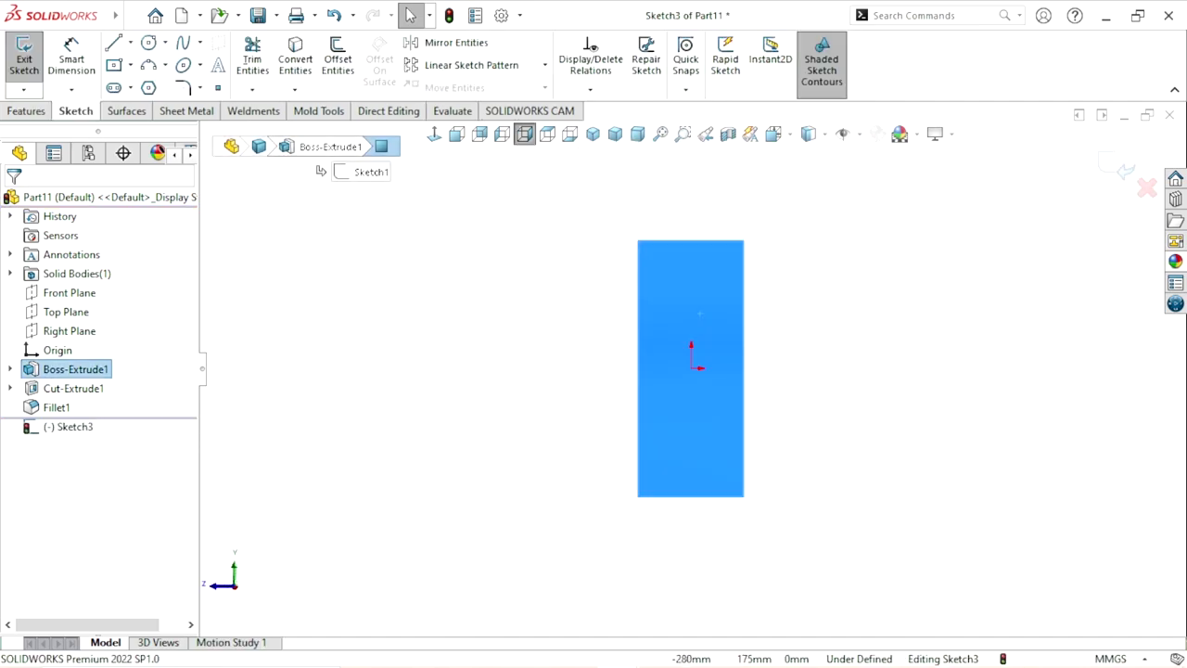
Step: Draw a construction centerline from the rectangle's top edge to its bottom edge and make it vertical
click(131, 43)
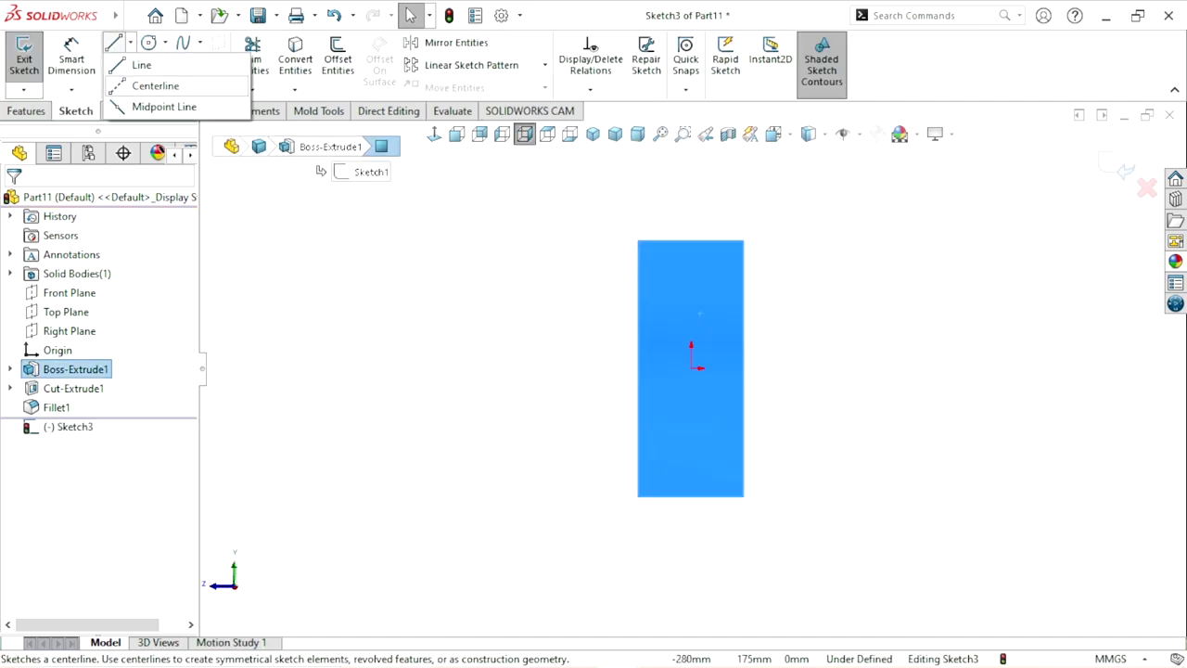
click(154, 87)
click(690, 240)
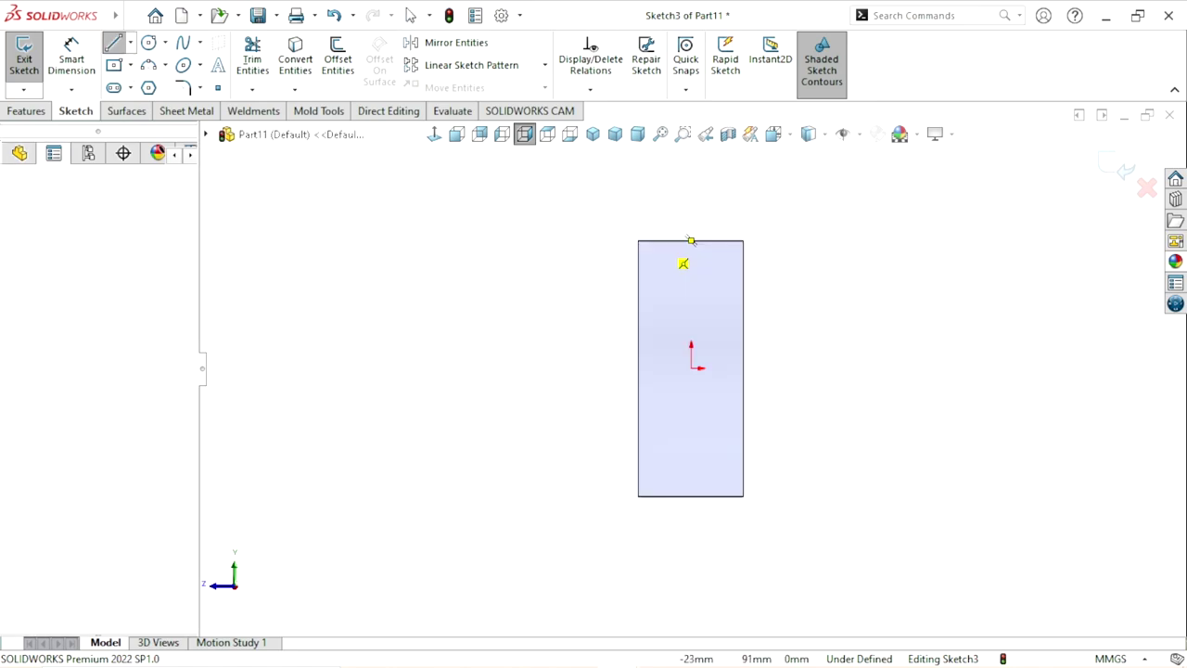
click(663, 496)
right_click(501, 348)
click(556, 450)
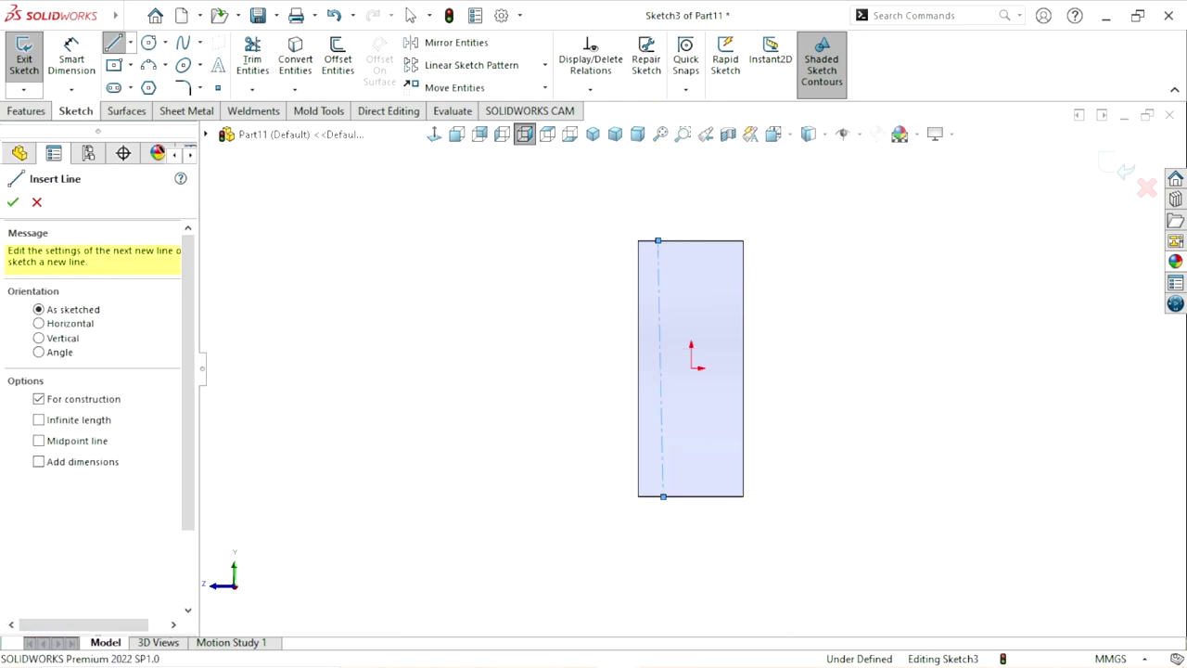
key(Escape)
key(Escape)
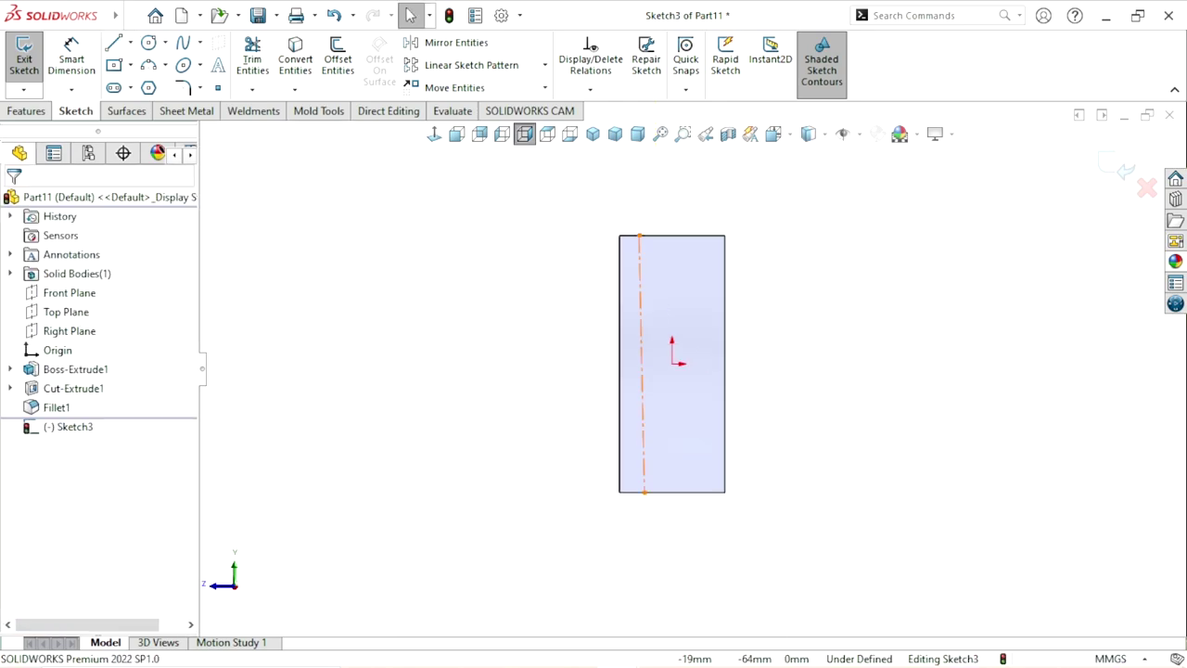
click(642, 364)
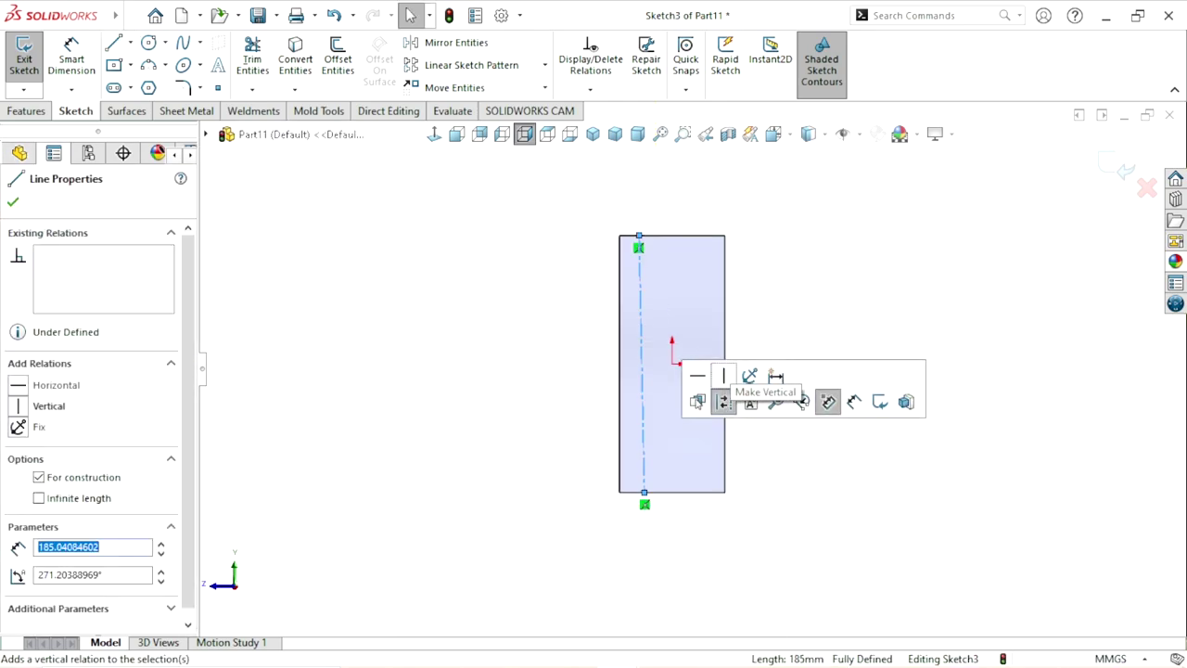
click(724, 401)
key(Escape)
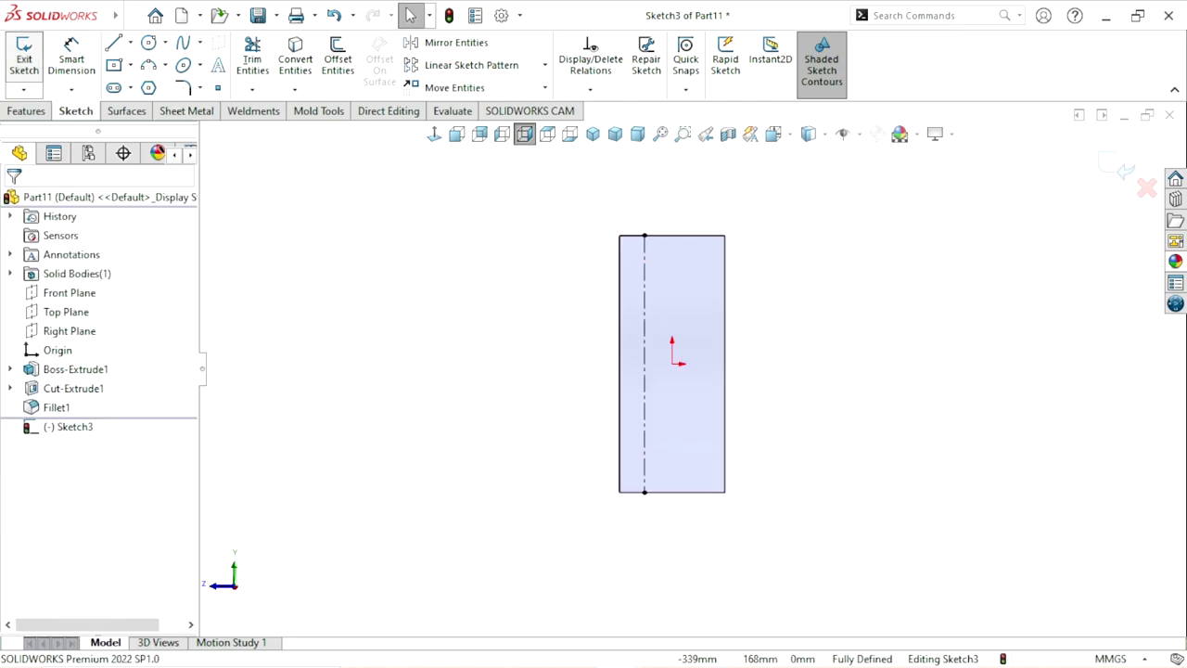
click(71, 57)
click(643, 279)
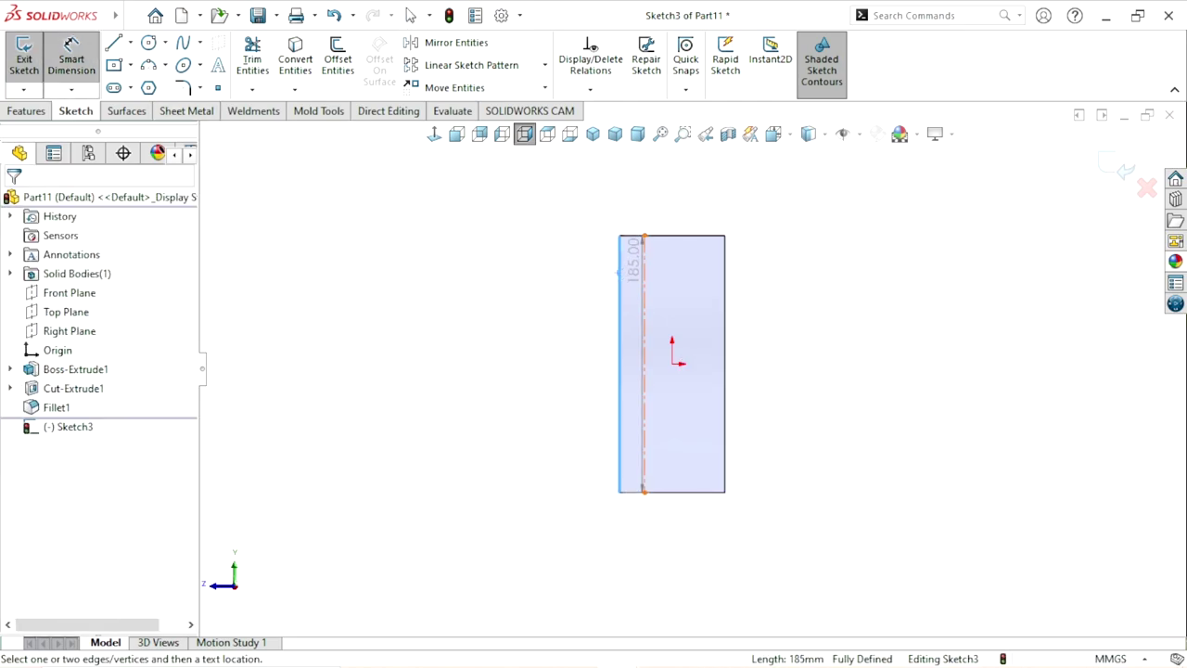
click(619, 269)
click(579, 182)
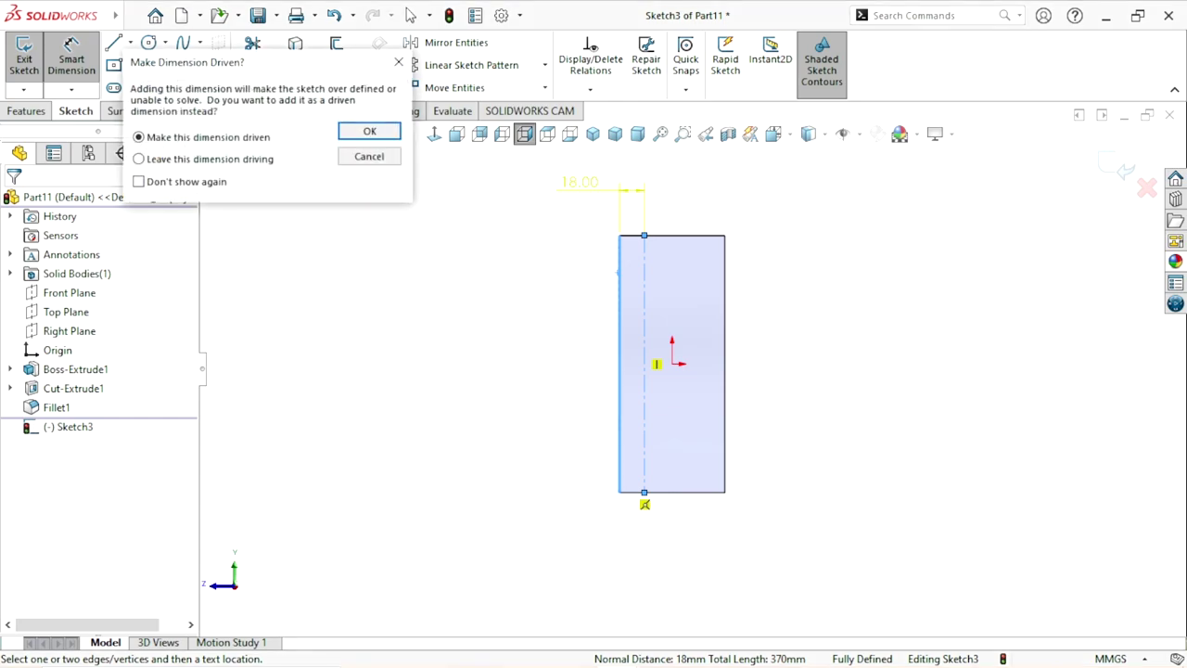
click(399, 61)
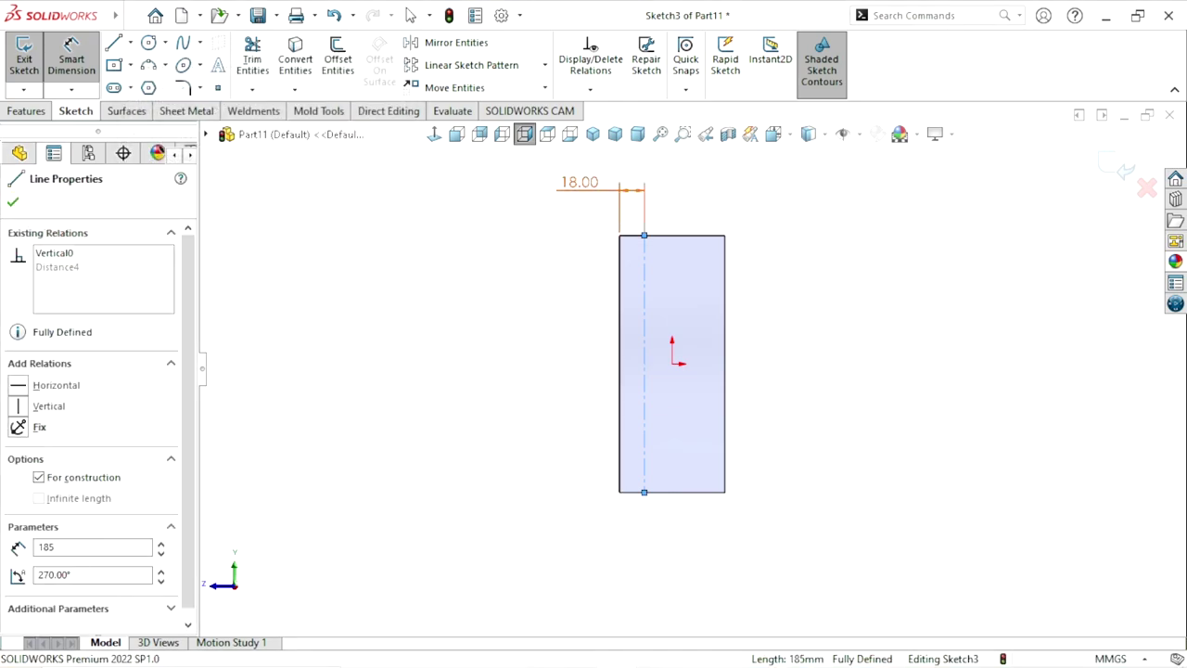
key(Escape)
double_click(580, 181)
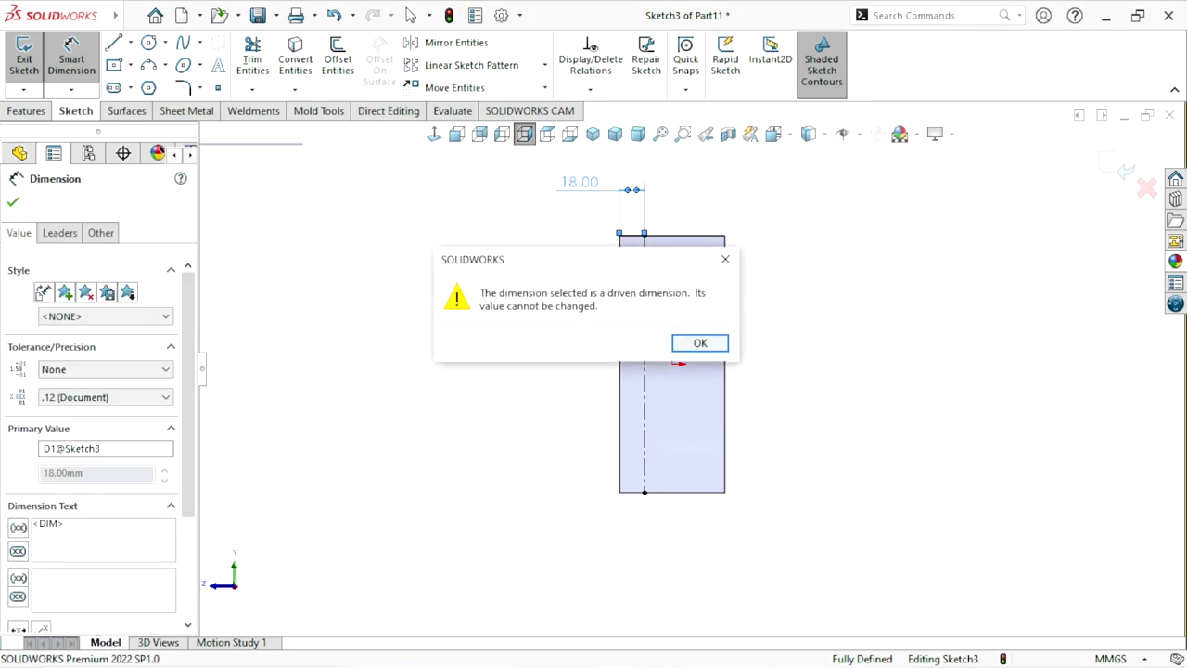
key(Return)
key(Escape)
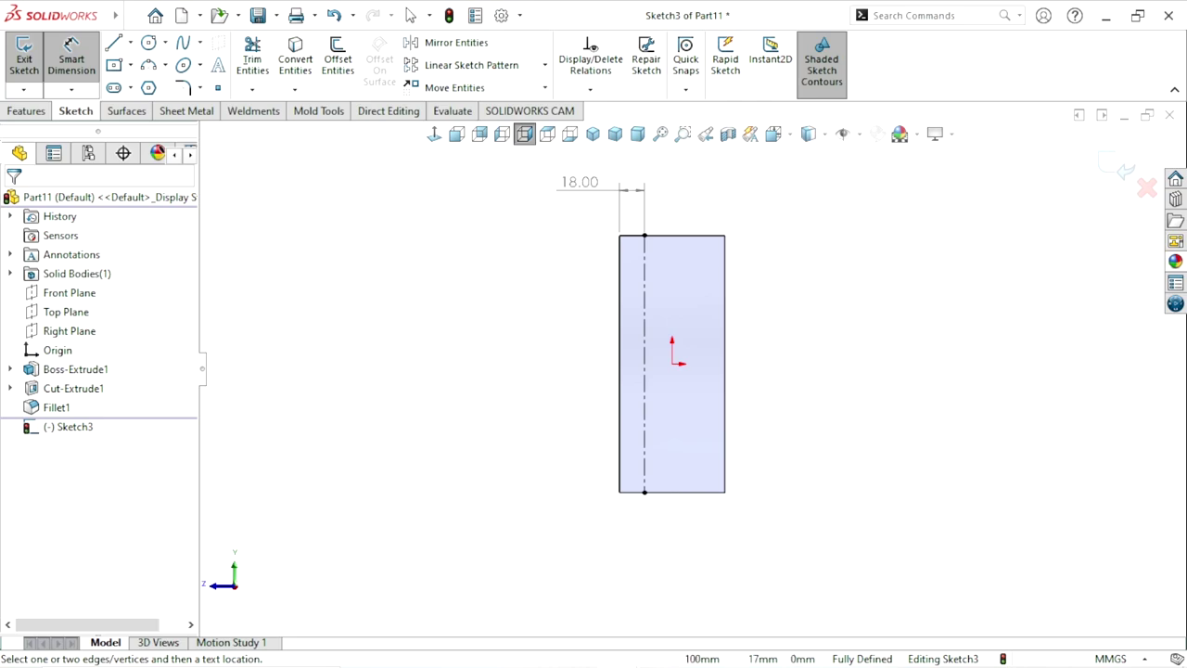
key(Escape)
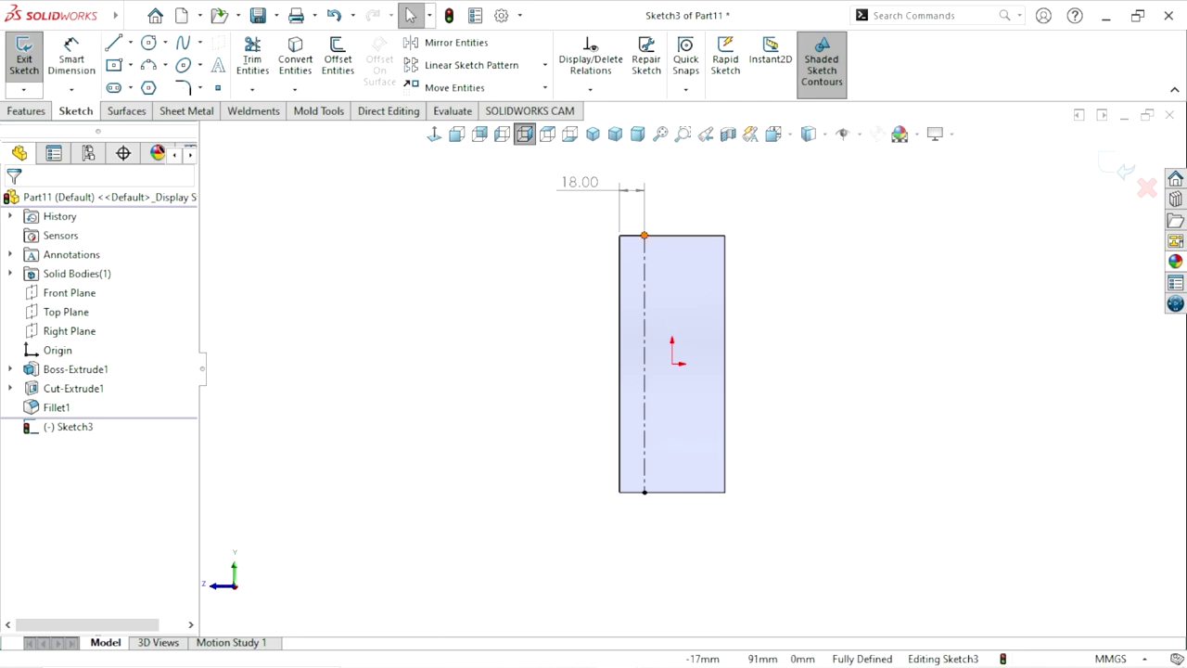
click(644, 236)
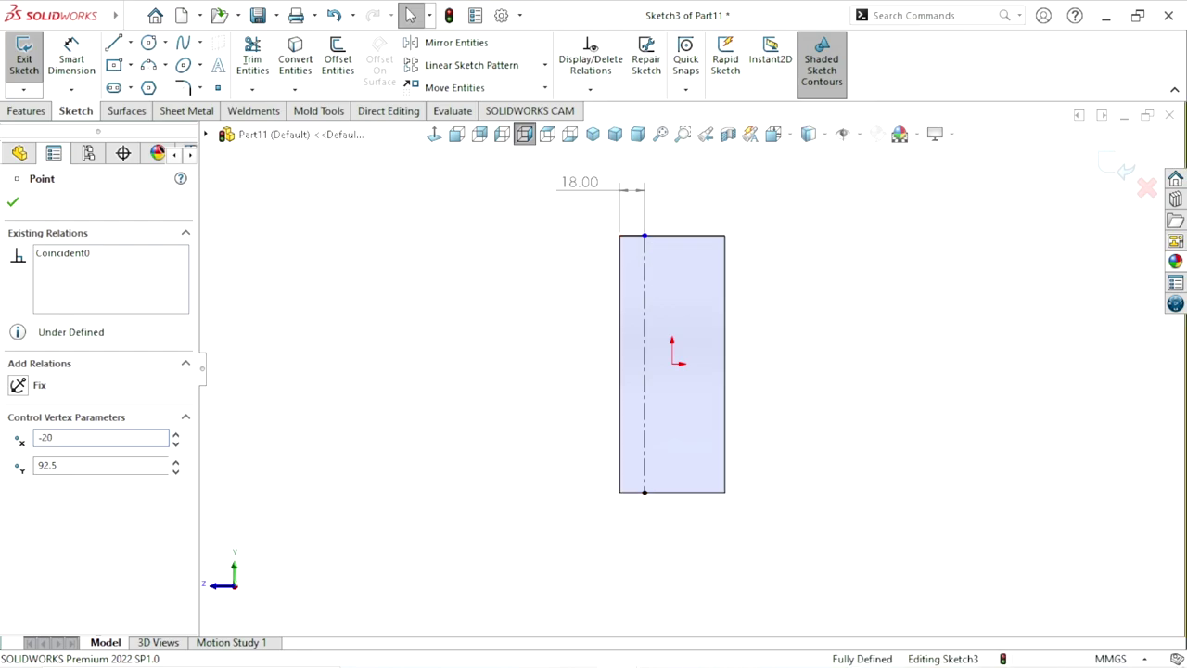
key(Escape)
click(71, 56)
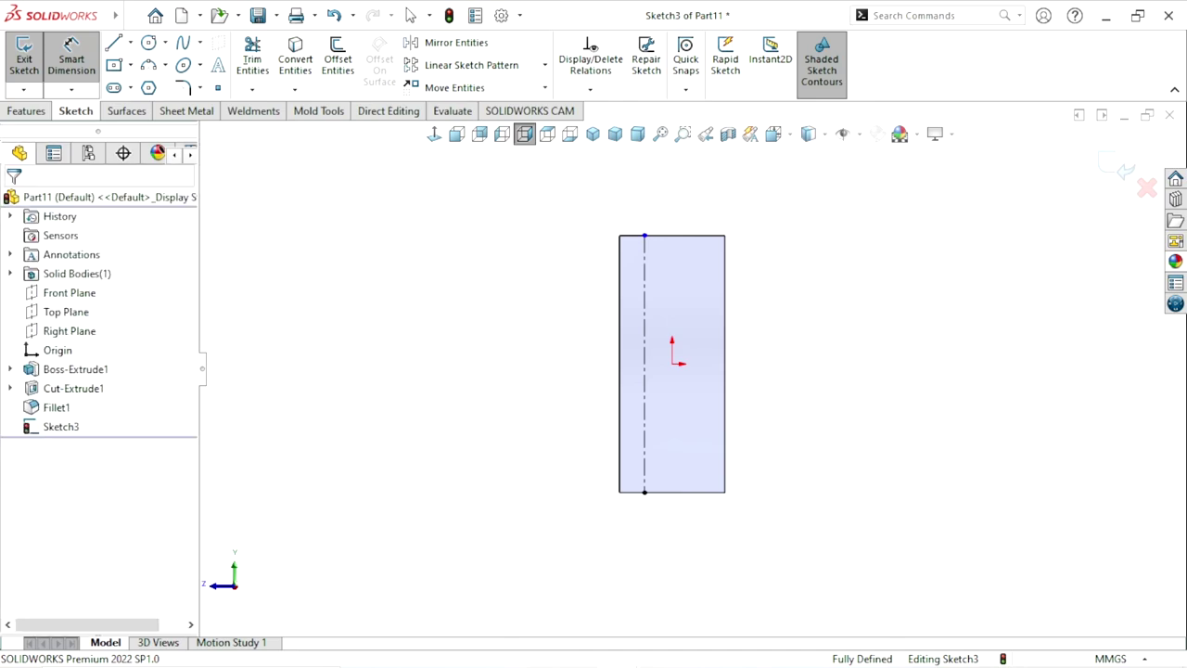
click(411, 15)
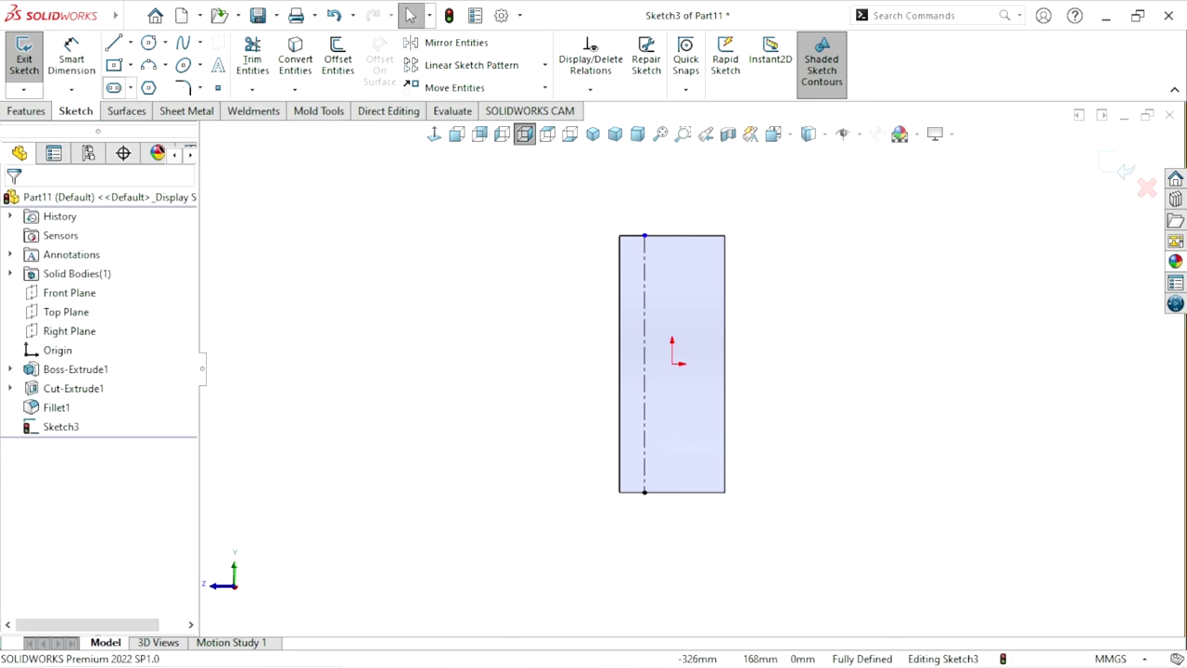
click(72, 57)
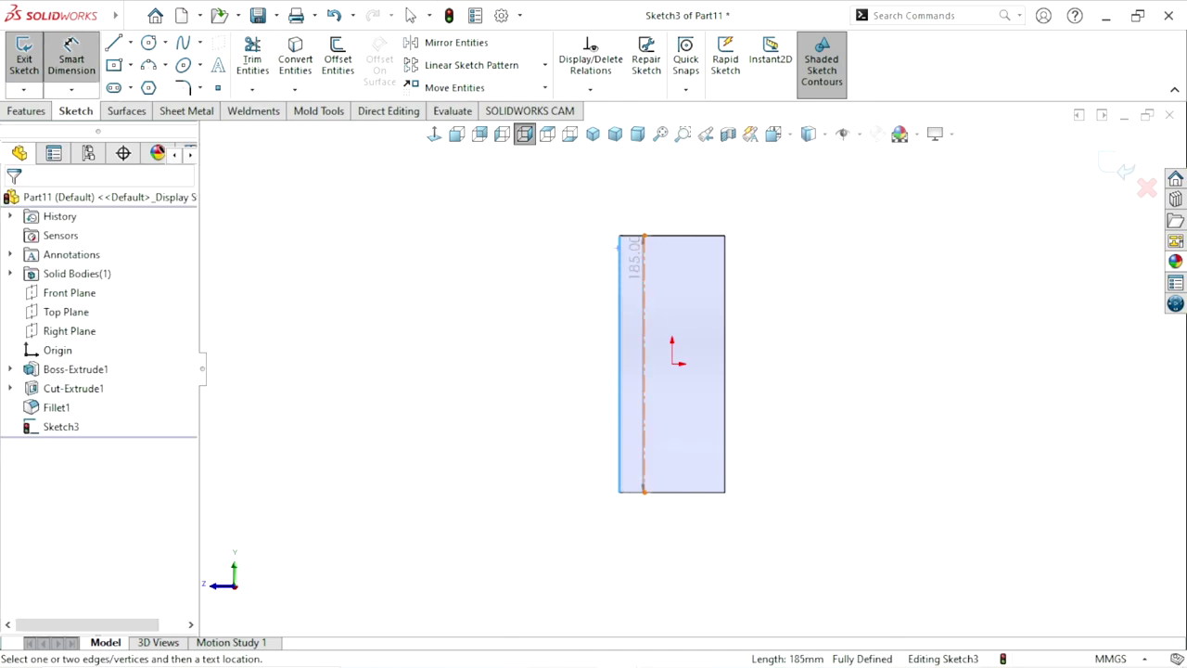
click(645, 278)
click(620, 278)
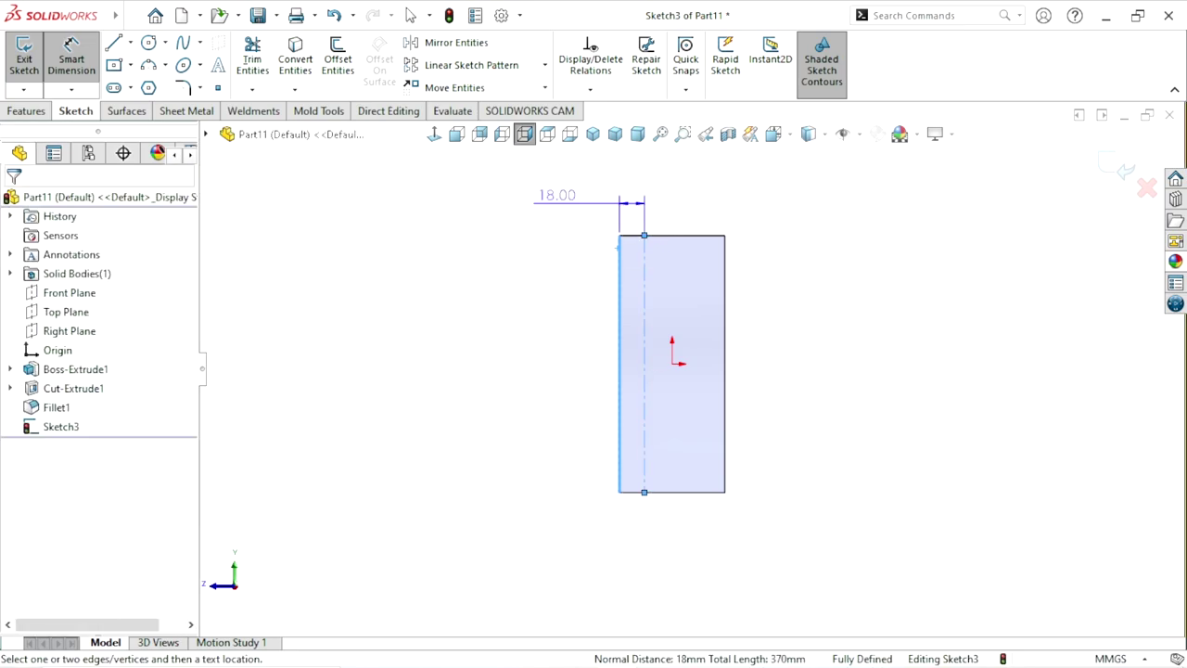
click(575, 196)
key(Escape)
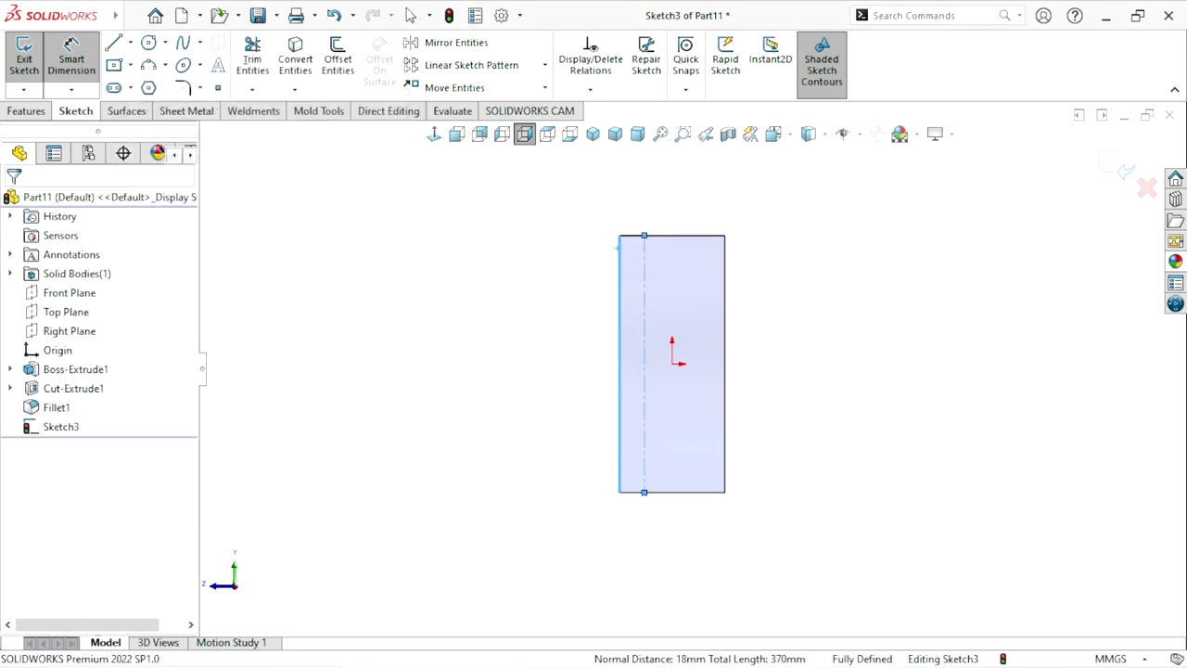
key(Escape)
click(645, 493)
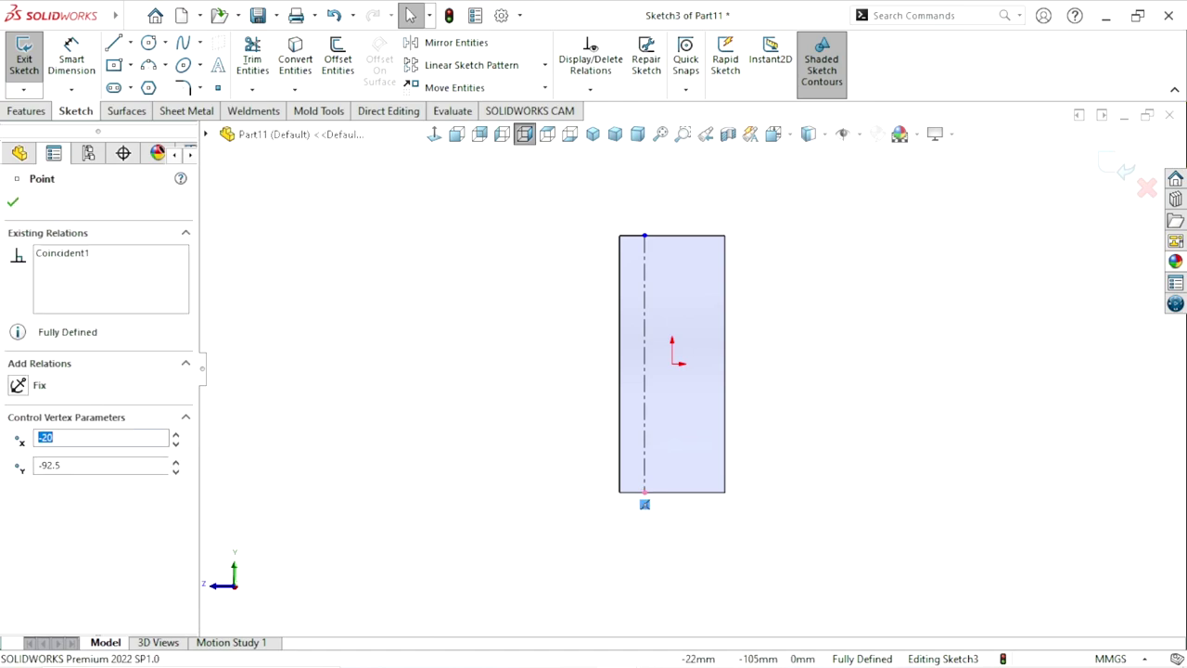
Step: Dimension the centreline 9 mm from the block's left edge
click(645, 297)
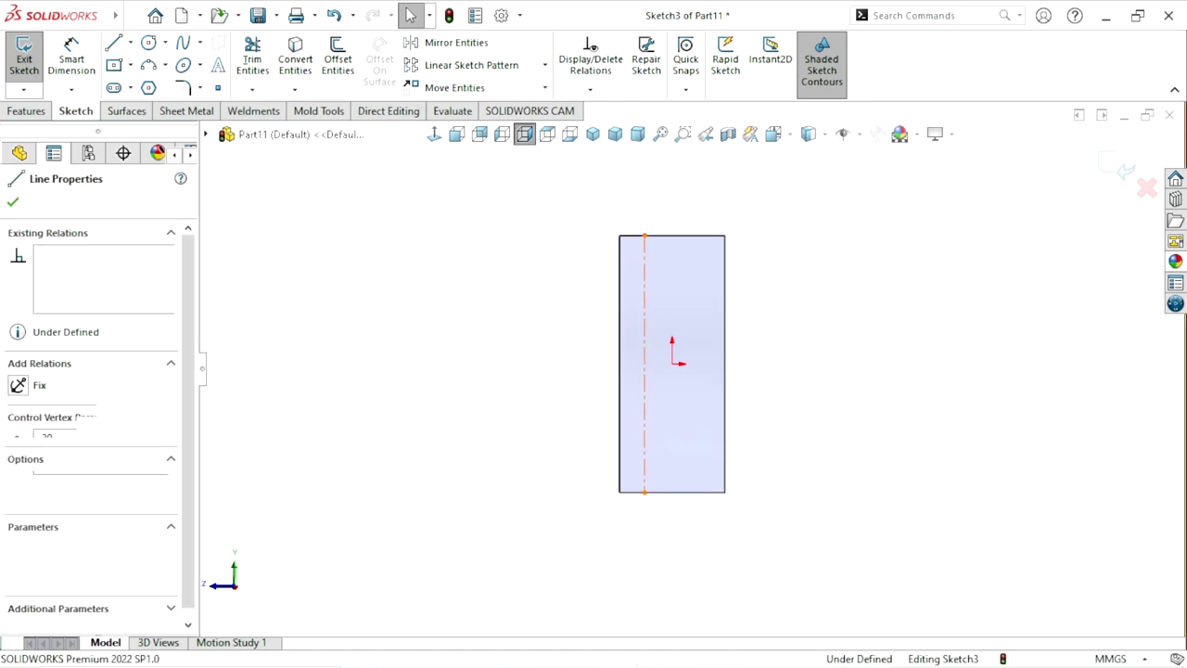
drag(645, 364, 635, 363)
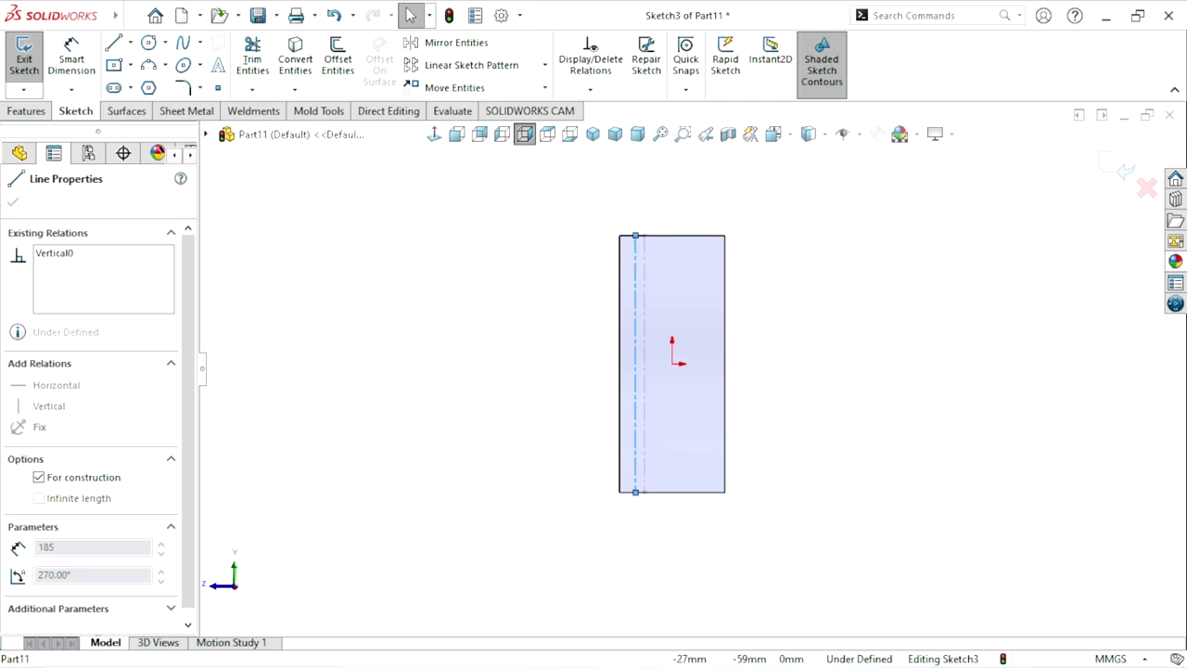
key(Escape)
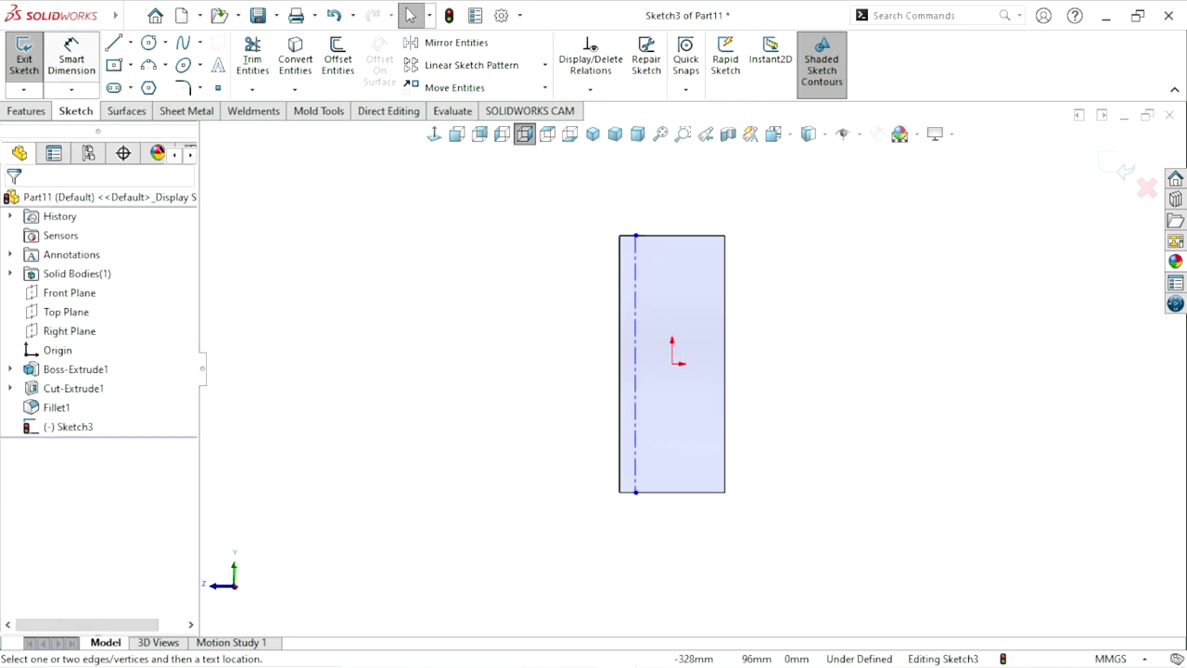
click(71, 58)
click(620, 283)
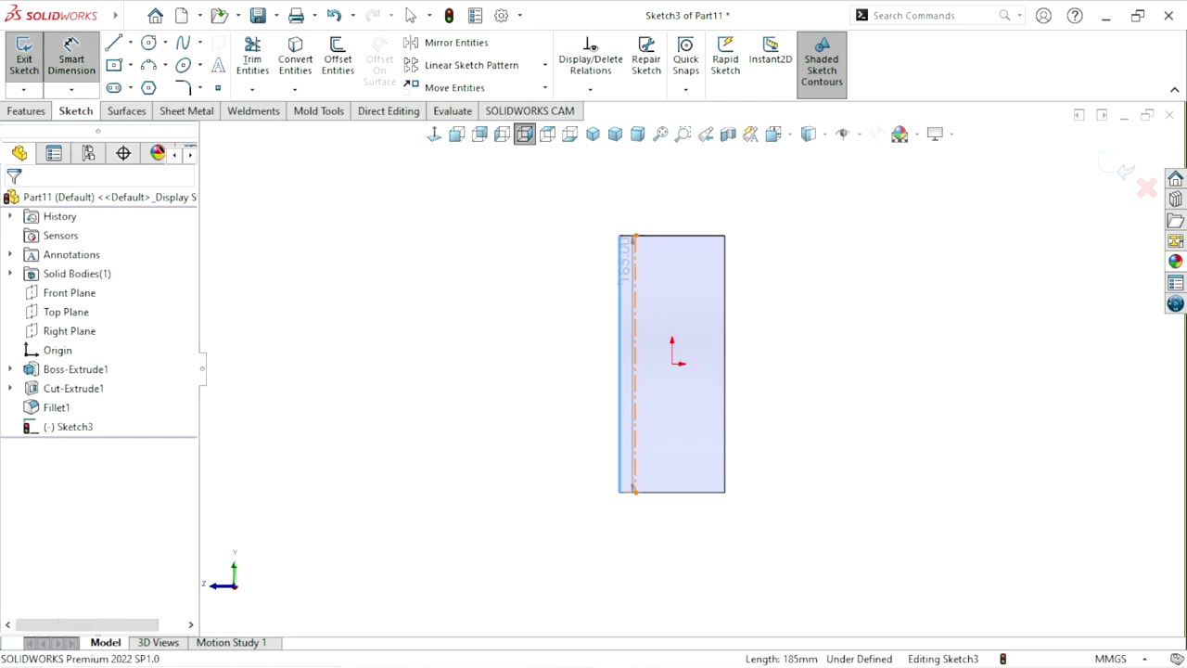
click(636, 279)
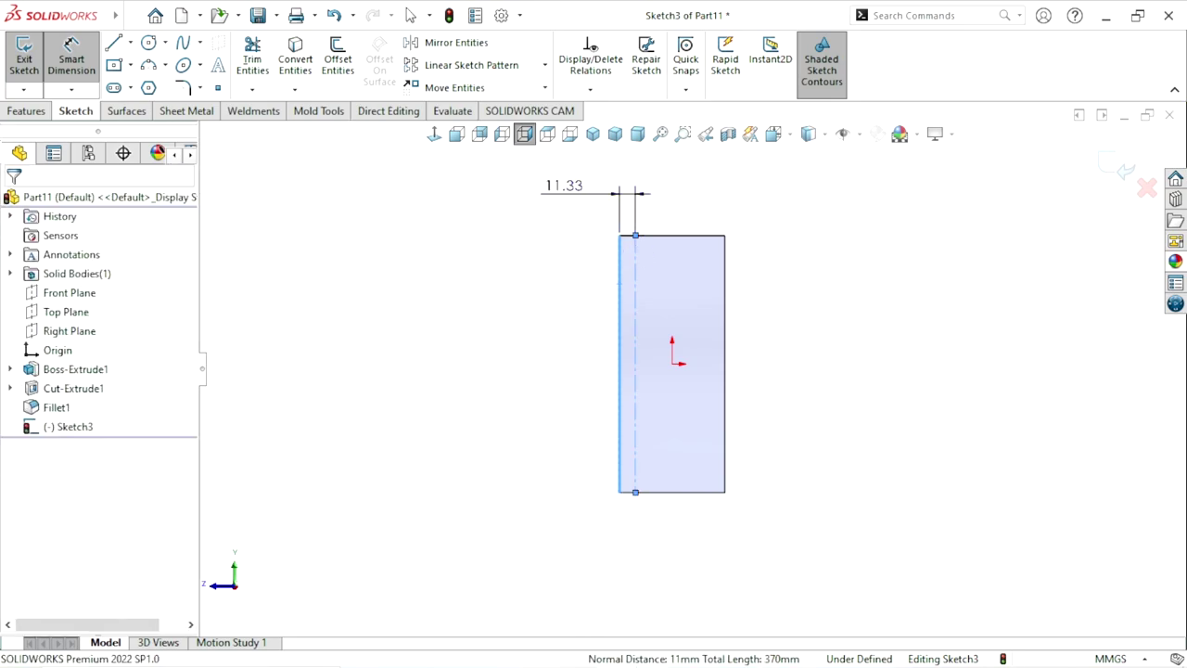
click(564, 186)
key(Return)
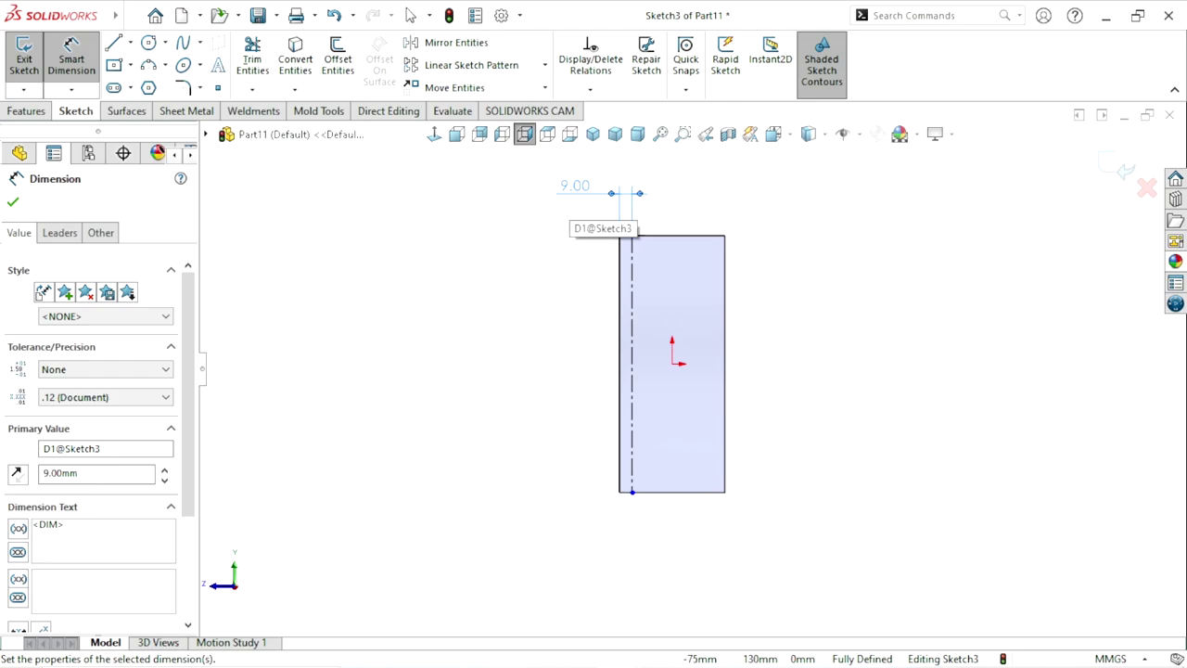
key(Escape)
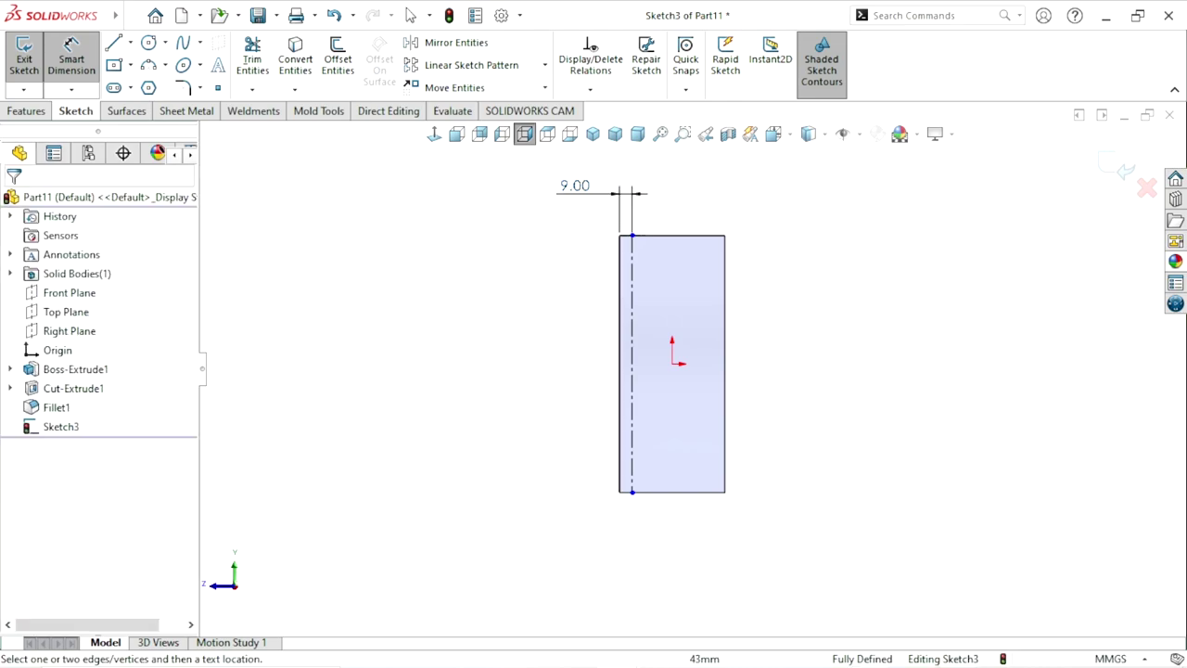
scroll(745, 291, down, 1)
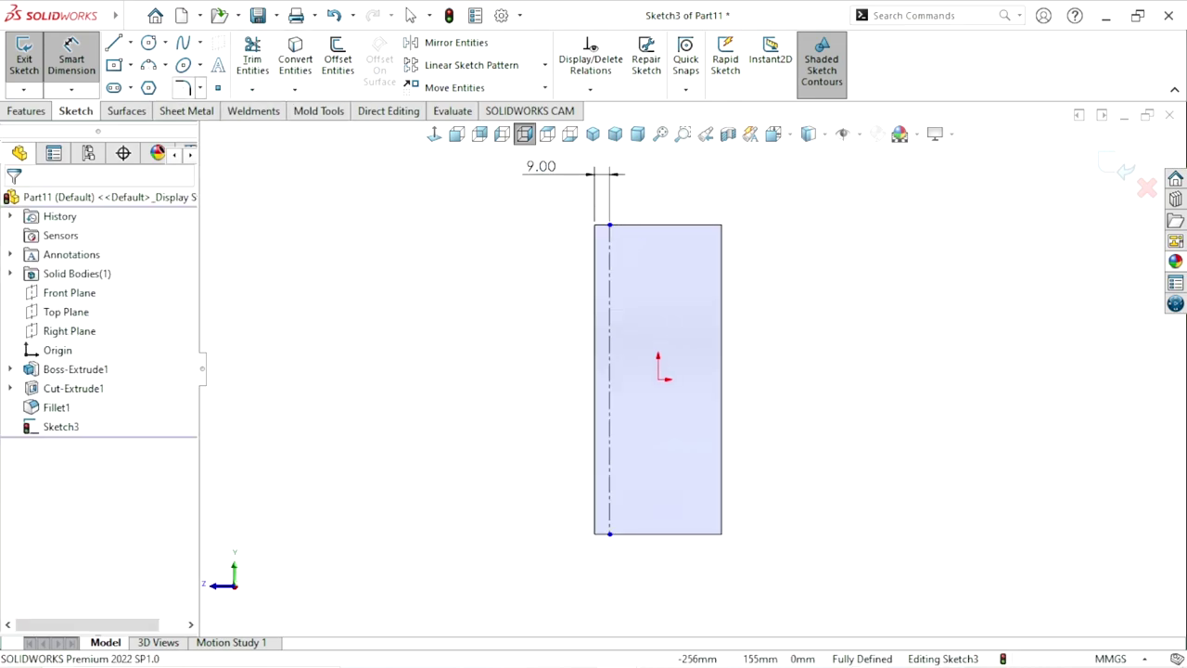
key(Escape)
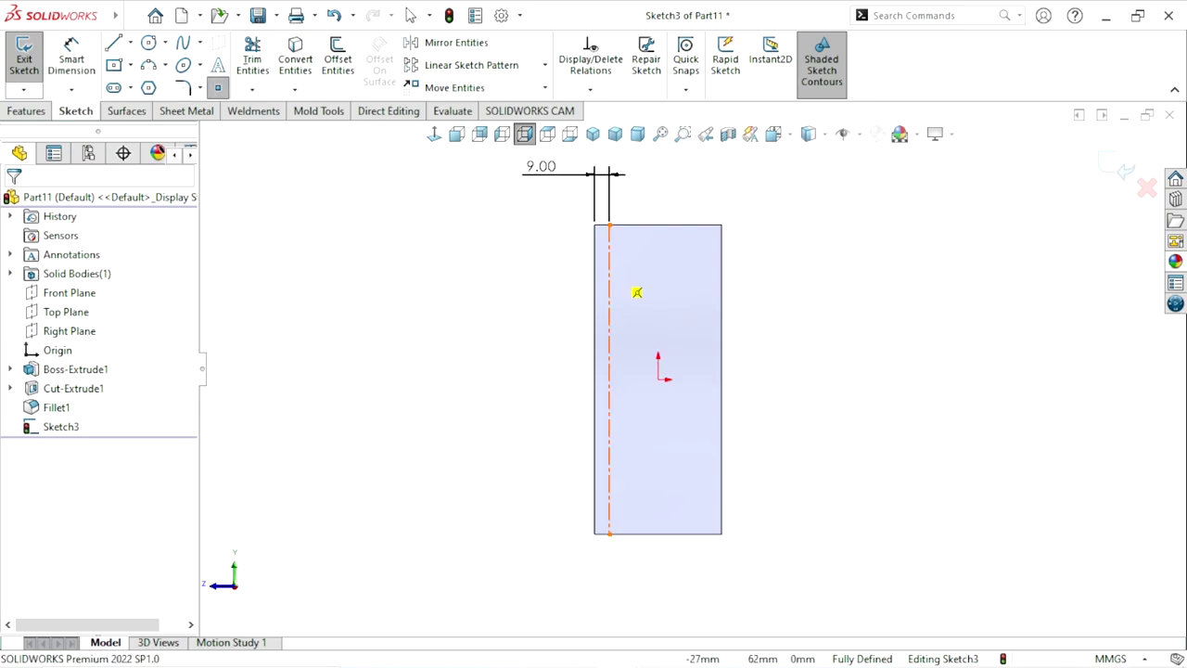
Step: Place a point on the centreline and dimension it 25 mm below the top end
click(609, 379)
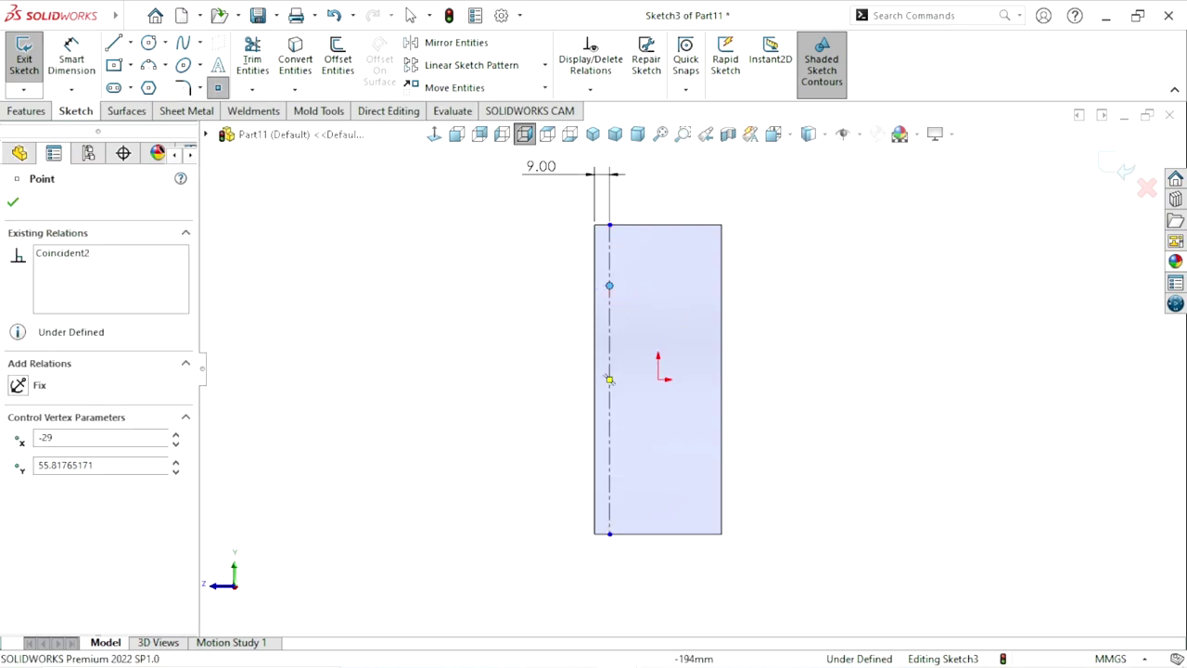
click(239, 242)
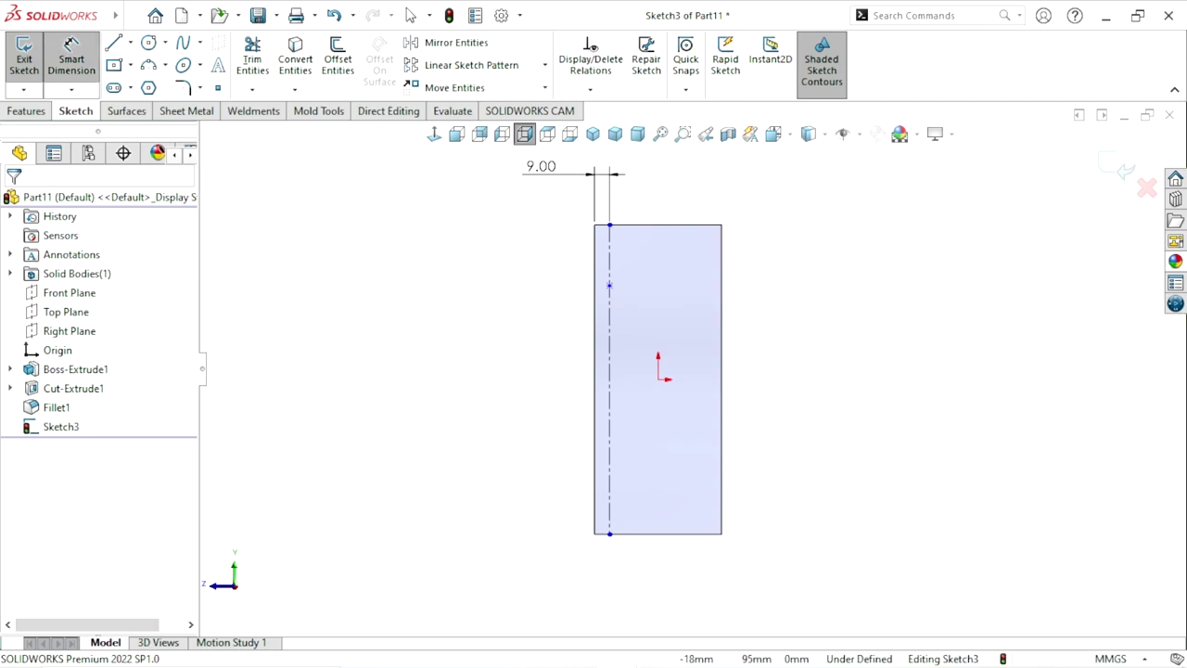
click(72, 56)
click(609, 224)
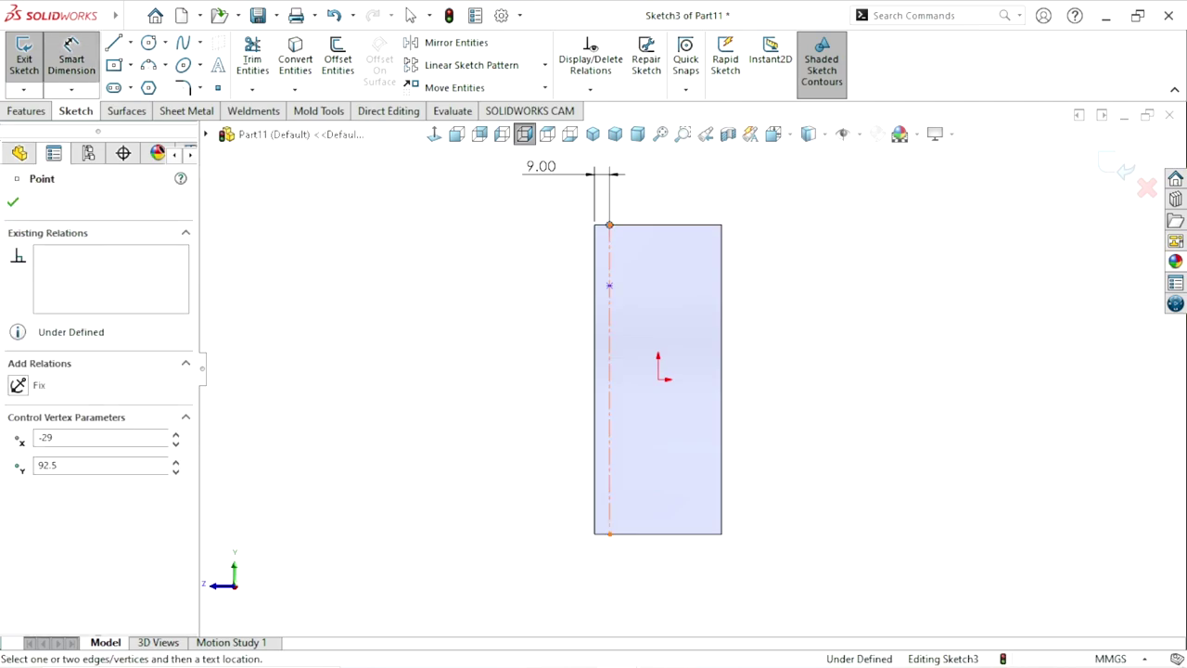
click(610, 285)
click(536, 255)
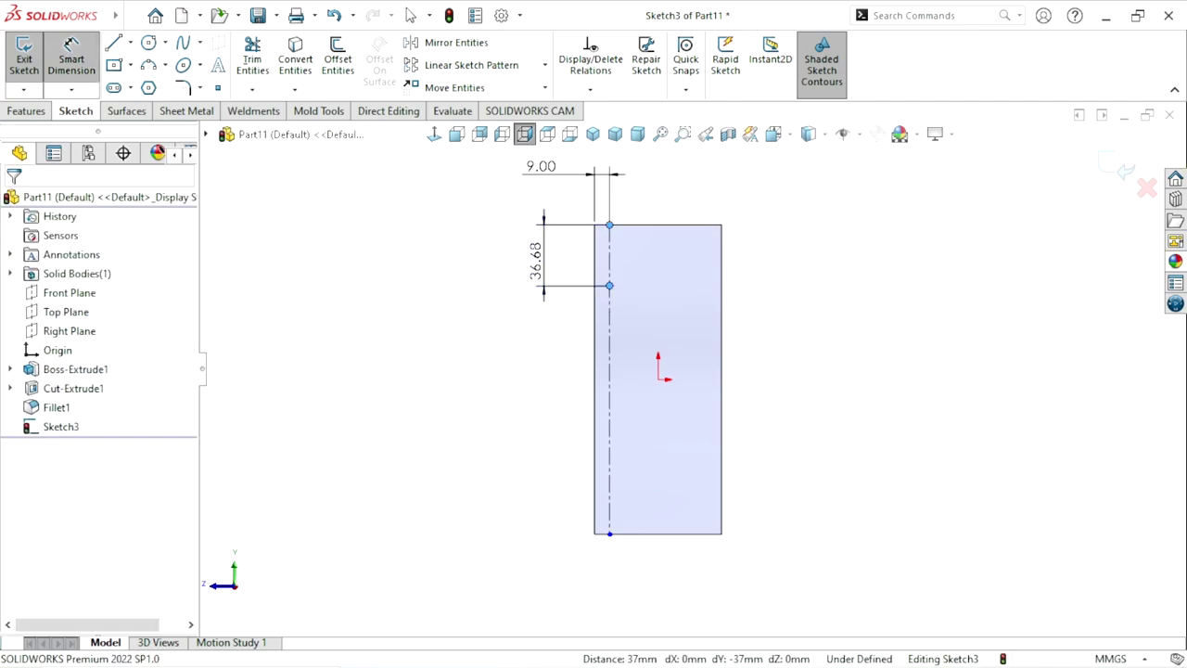
text(2)
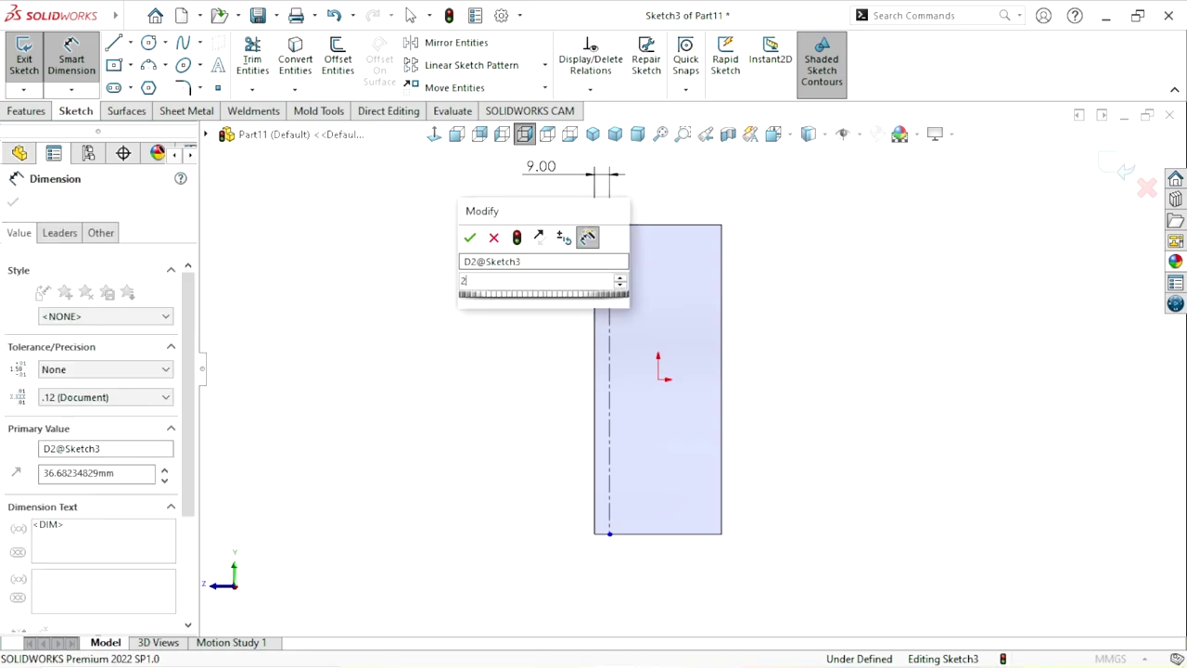
text(5)
key(Return)
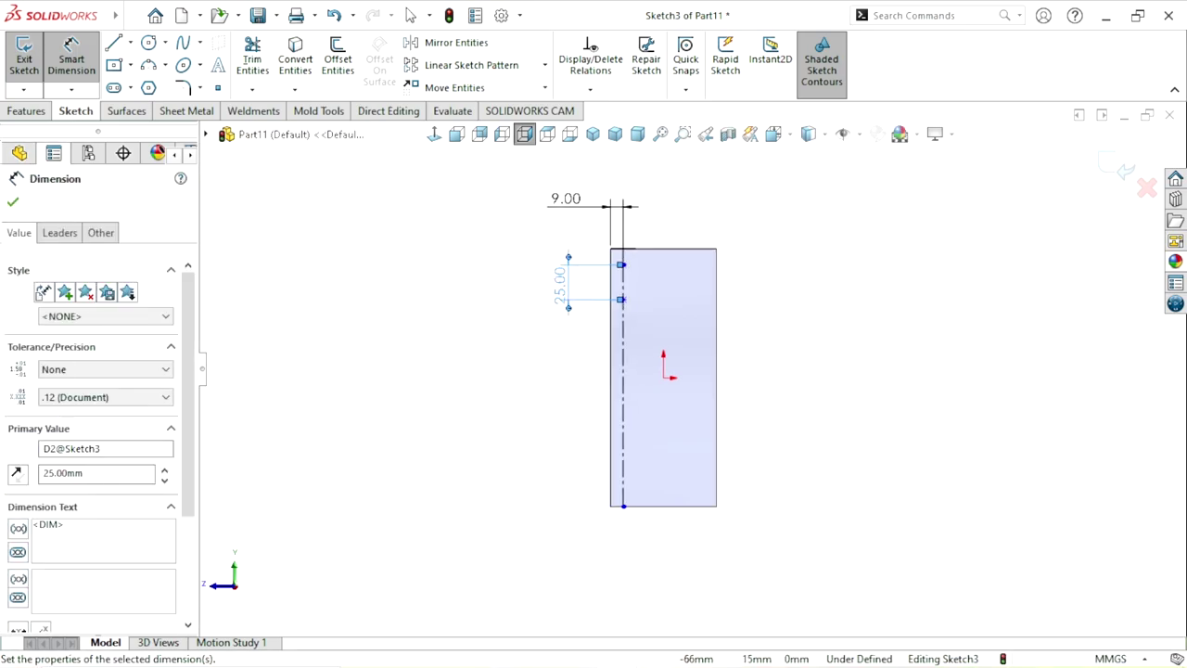
scroll(666, 369, up, 2)
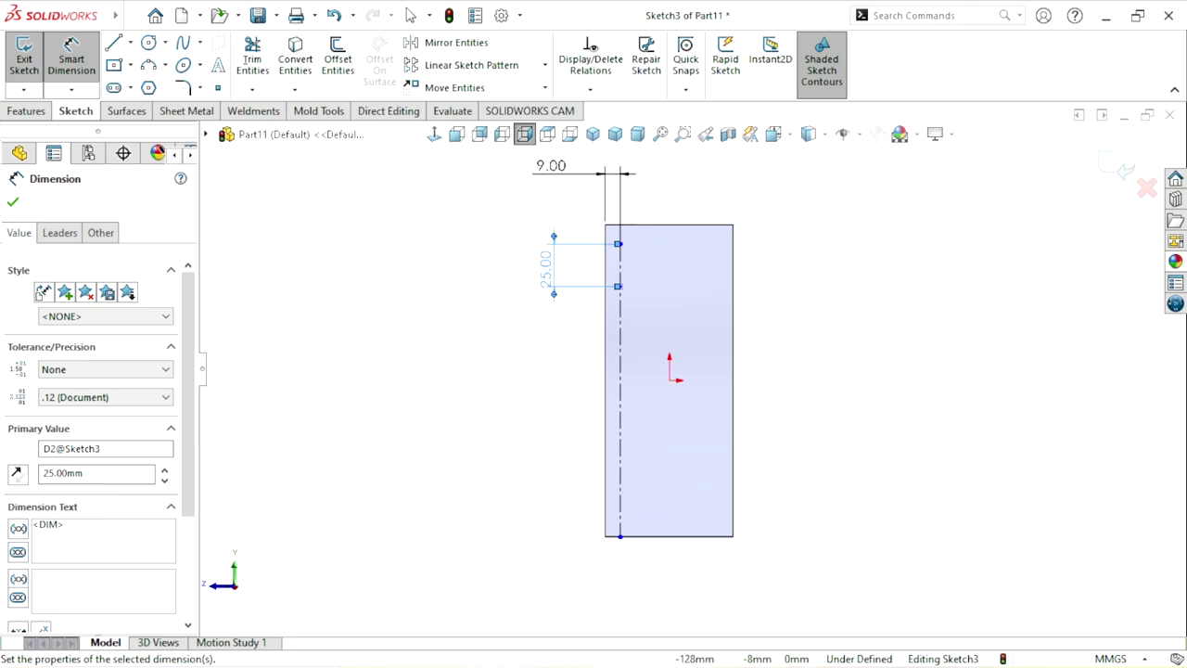
key(Escape)
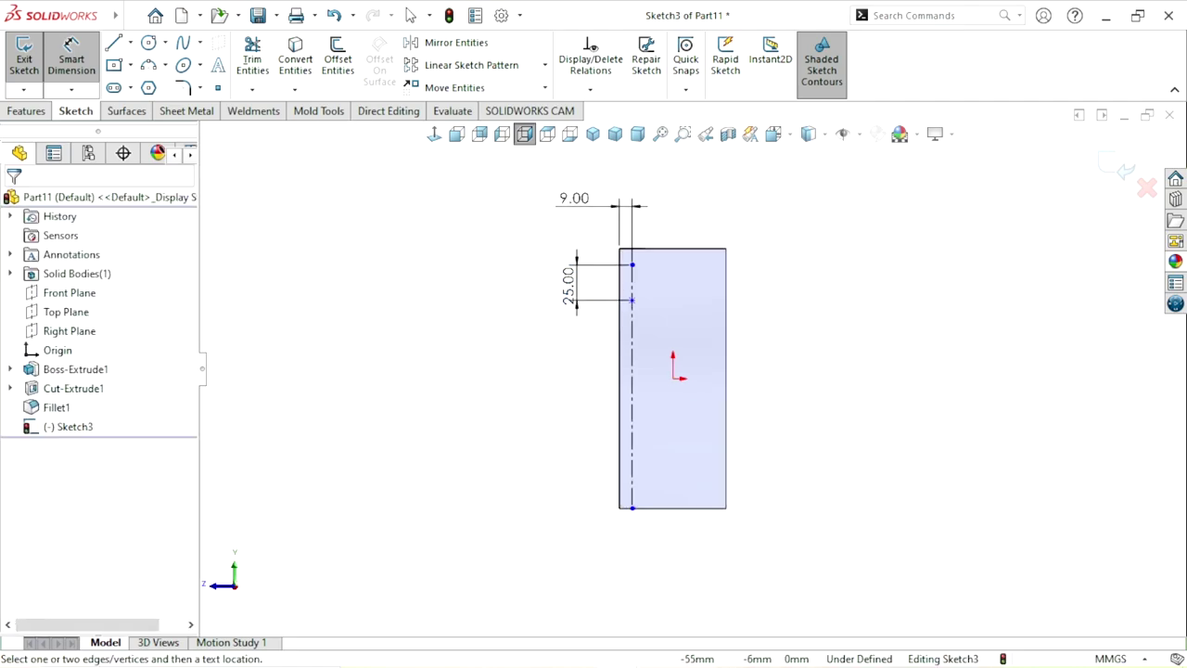
scroll(722, 384, up, 1)
scroll(721, 384, up, 1)
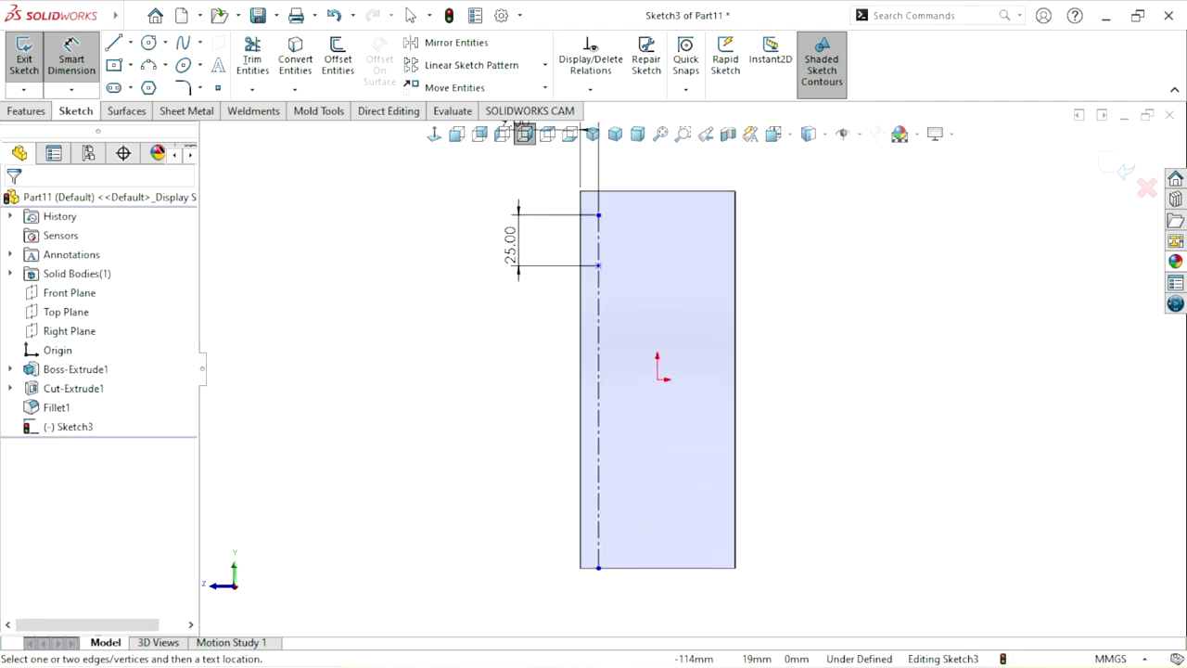
Step: Make the centreline's top endpoint coincident with the block's top edge and exit the sketch
key(Escape)
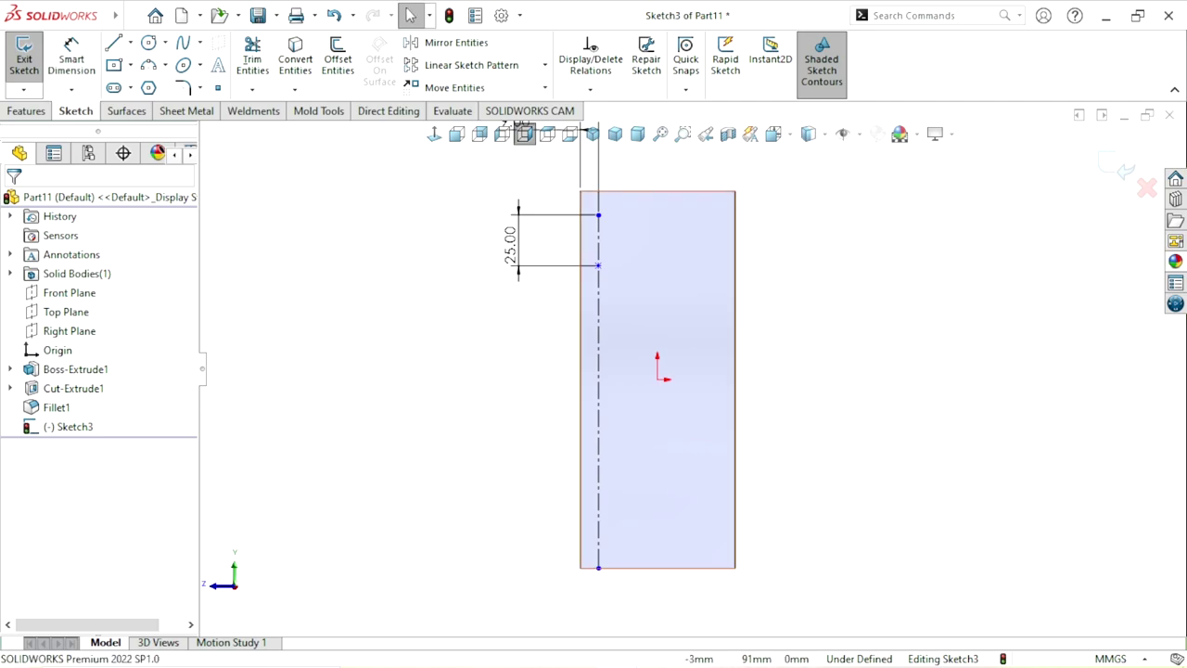
click(598, 215)
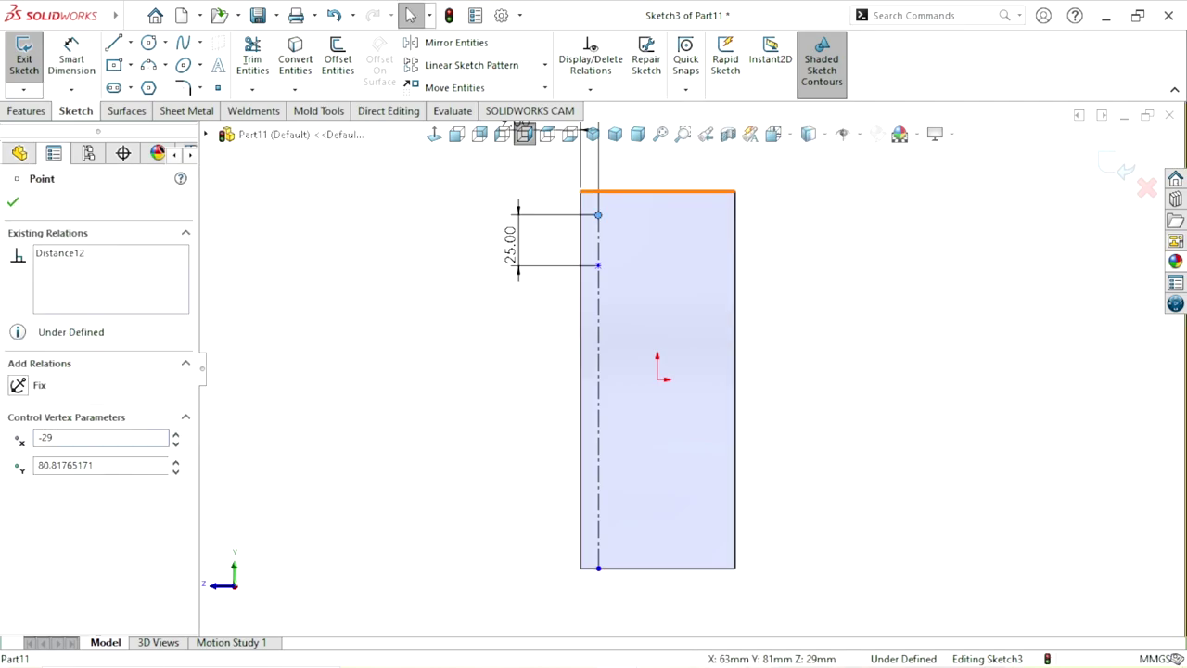
click(784, 190)
ctrl+click(658, 191)
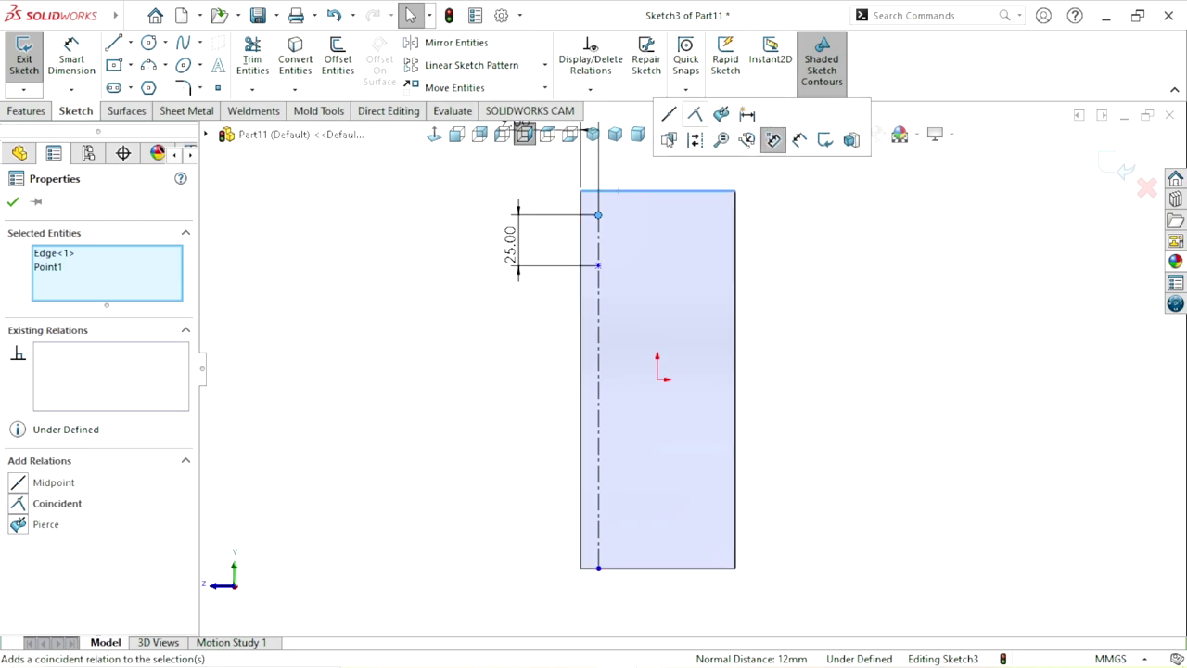
click(56, 503)
key(Escape)
scroll(852, 399, up, 1)
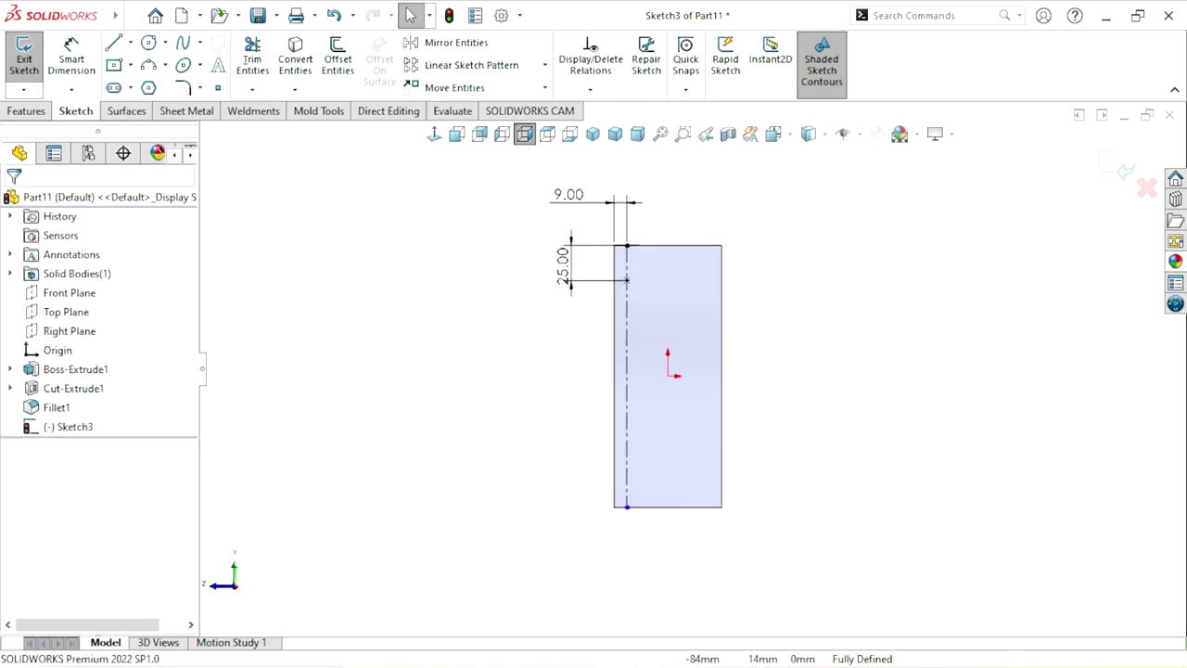
click(1125, 170)
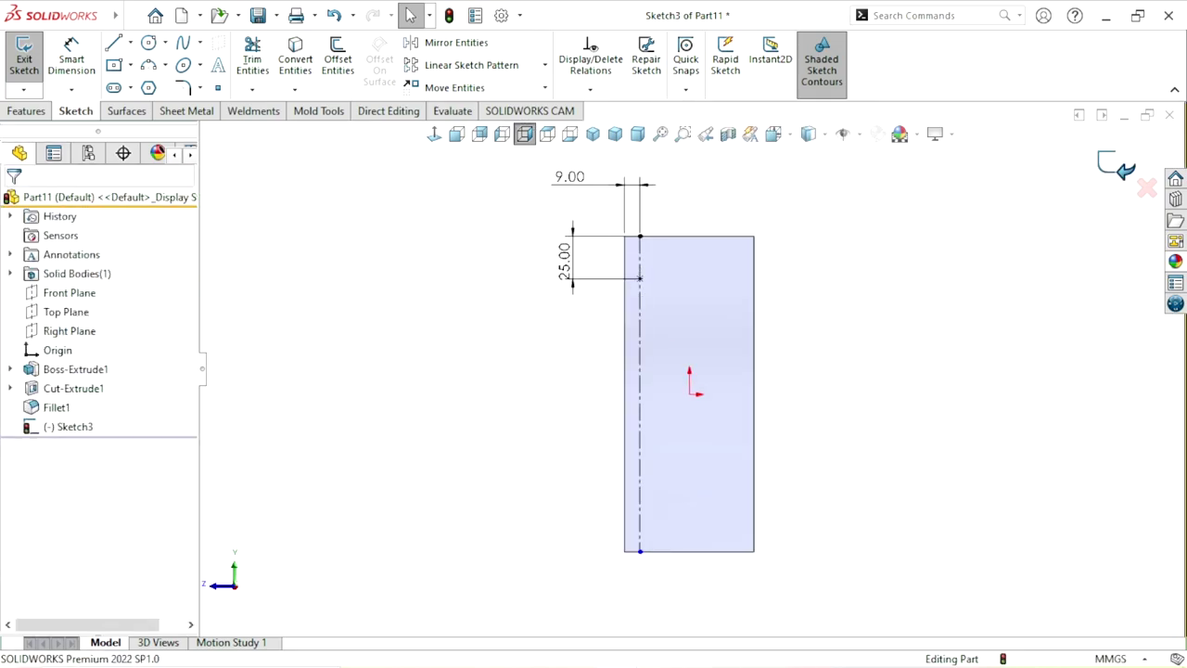
scroll(672, 390, down, 2)
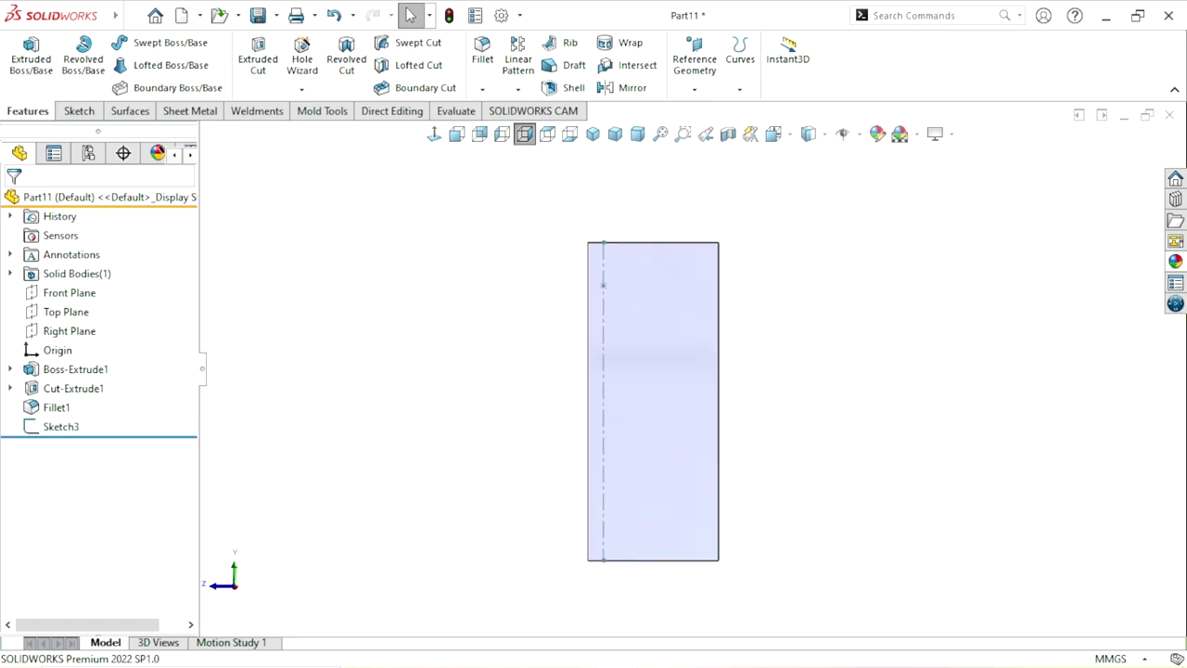
Step: Select the block's front face for a Hole Wizard hole and dismiss the missing thread data warning
click(714, 381)
click(692, 326)
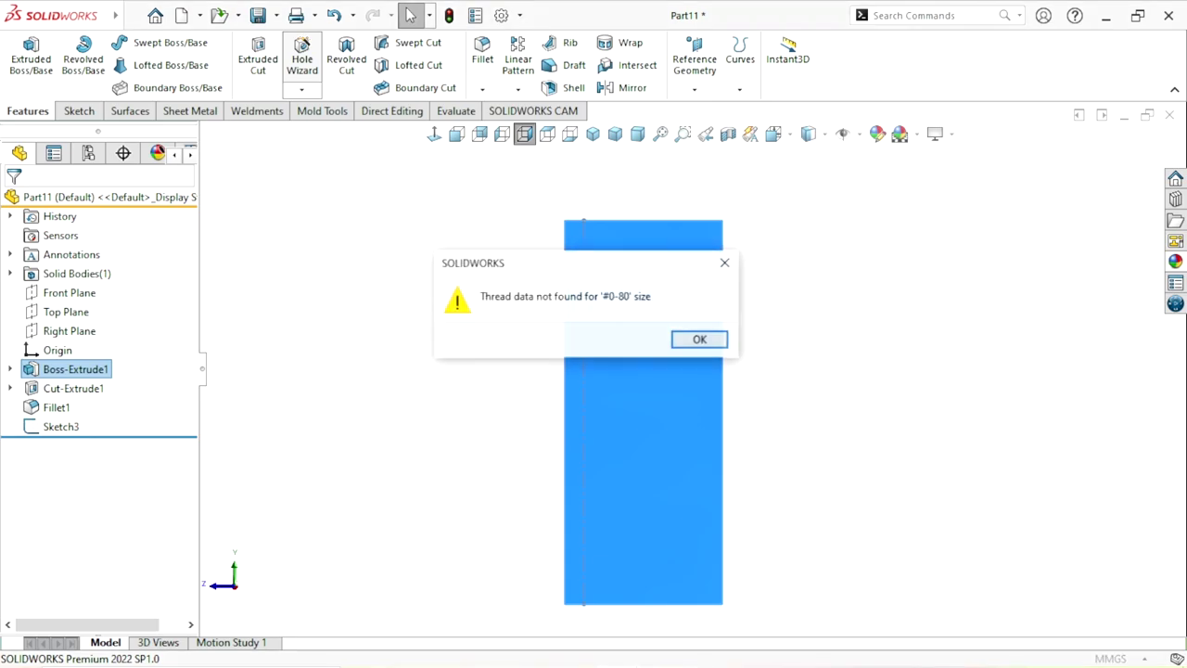
click(701, 339)
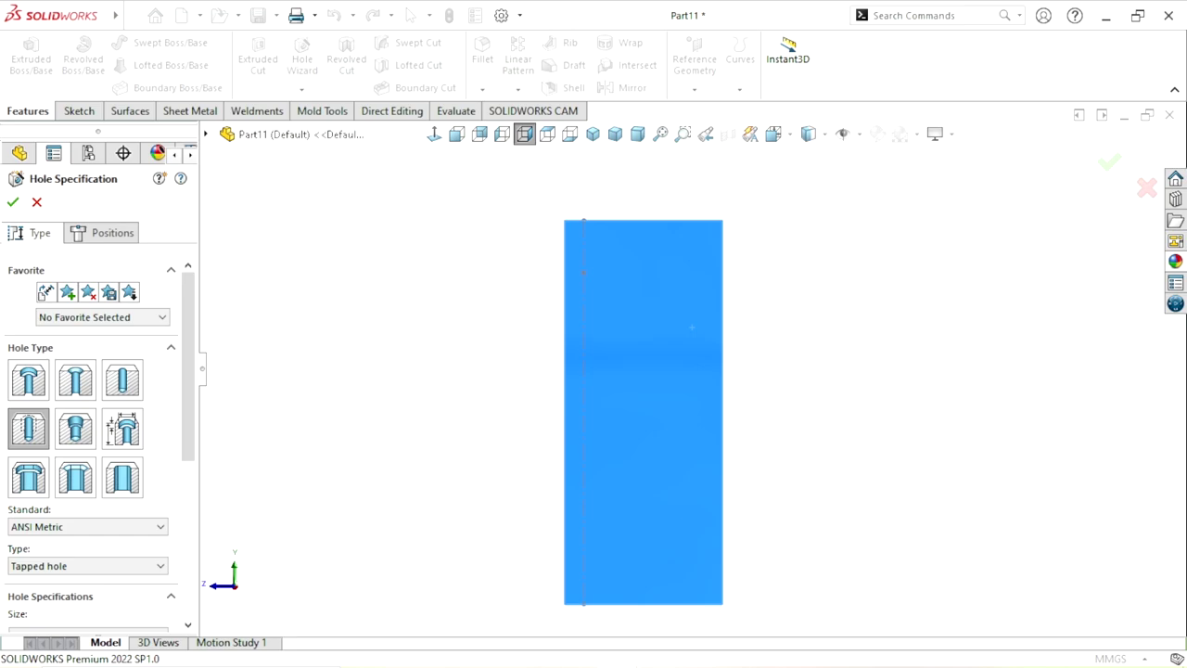
scroll(93, 445, down, 3)
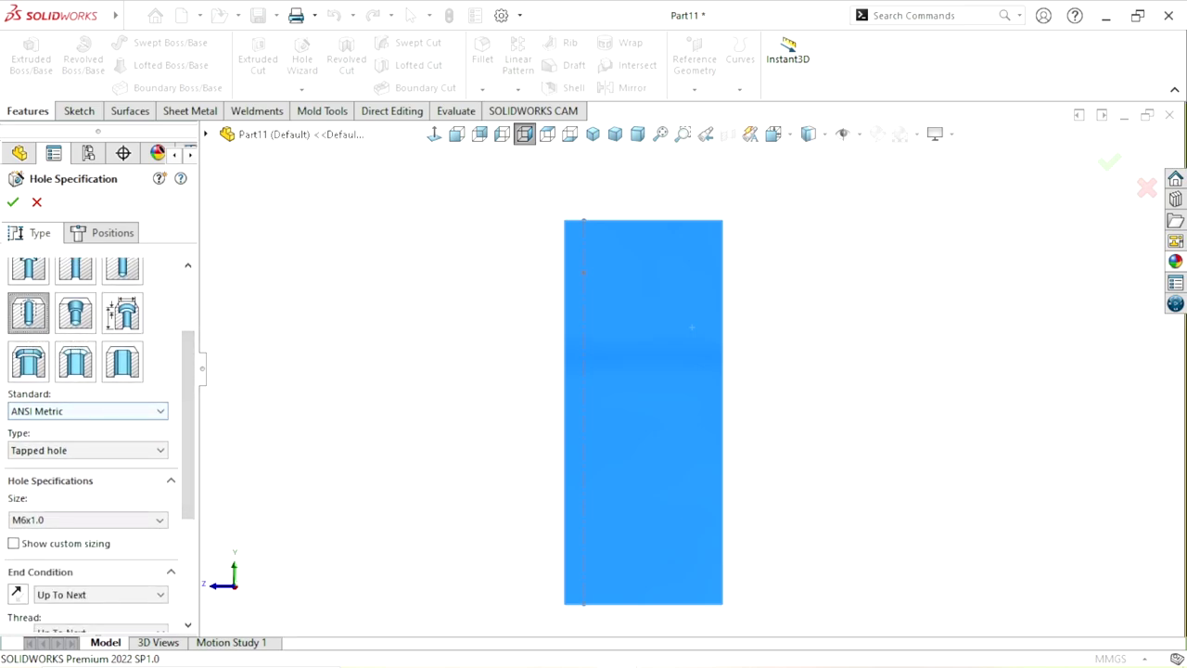
Step: Specify an ANSI Metric tapped hole, size M6x1.0, with an Up To Next end condition
click(36, 426)
click(88, 450)
click(28, 488)
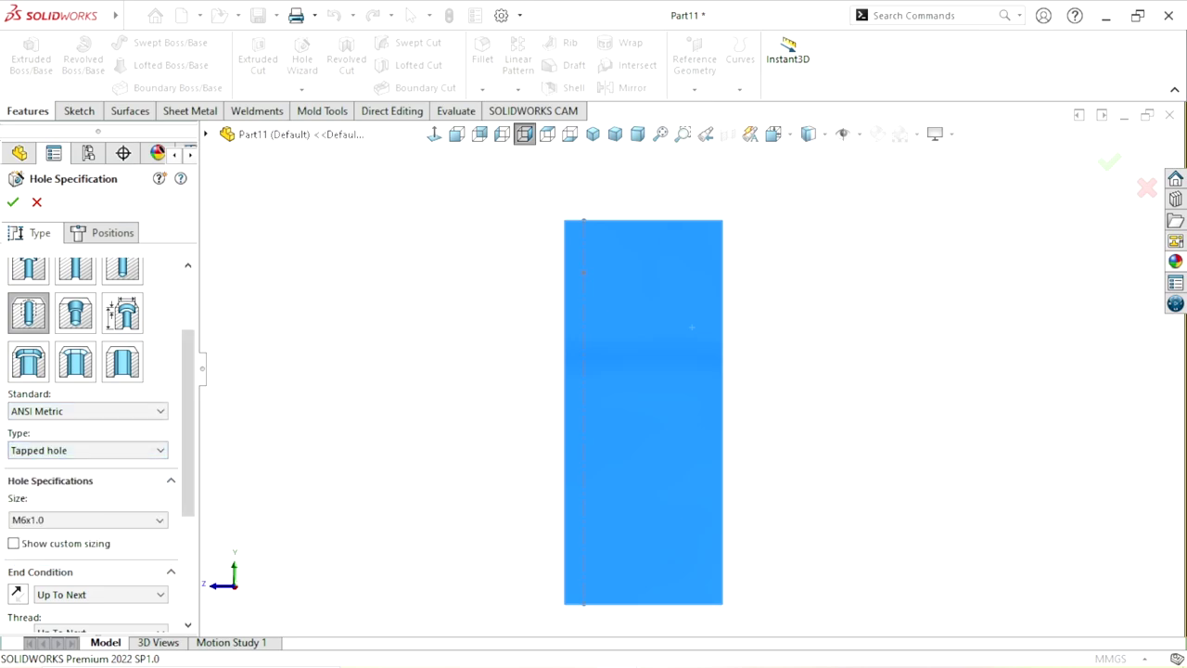
scroll(88, 417, down, 2)
click(88, 419)
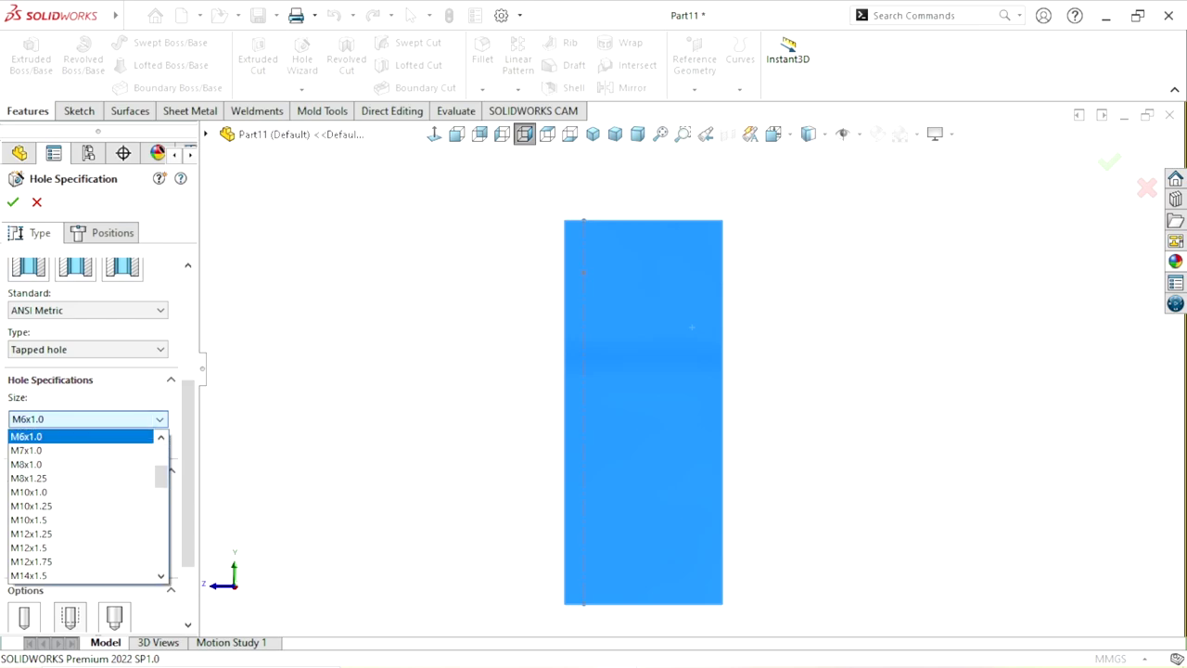
key(Return)
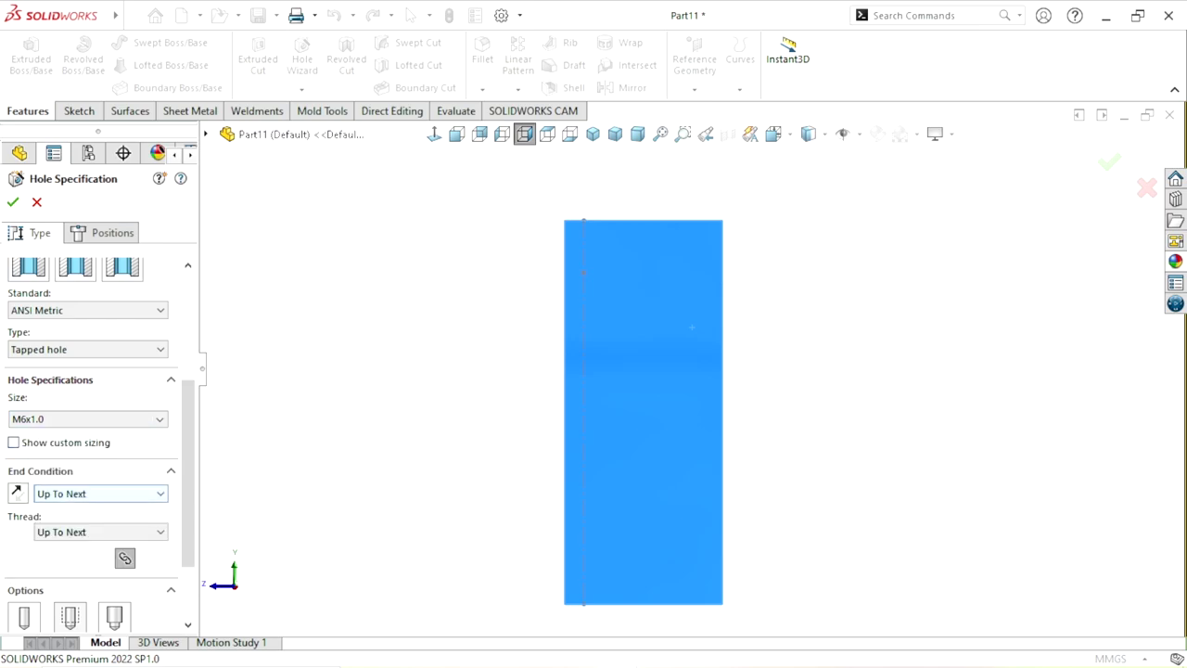
key(alt+Down)
key(Up)
key(Down)
key(Return)
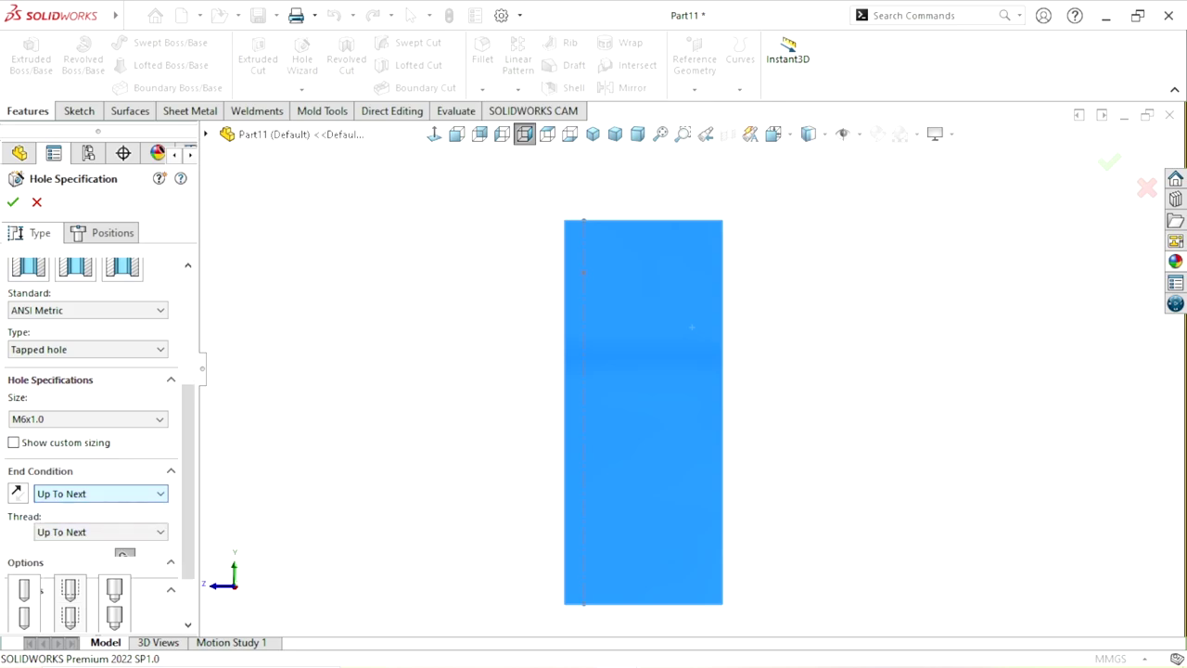
key(Tab)
click(103, 232)
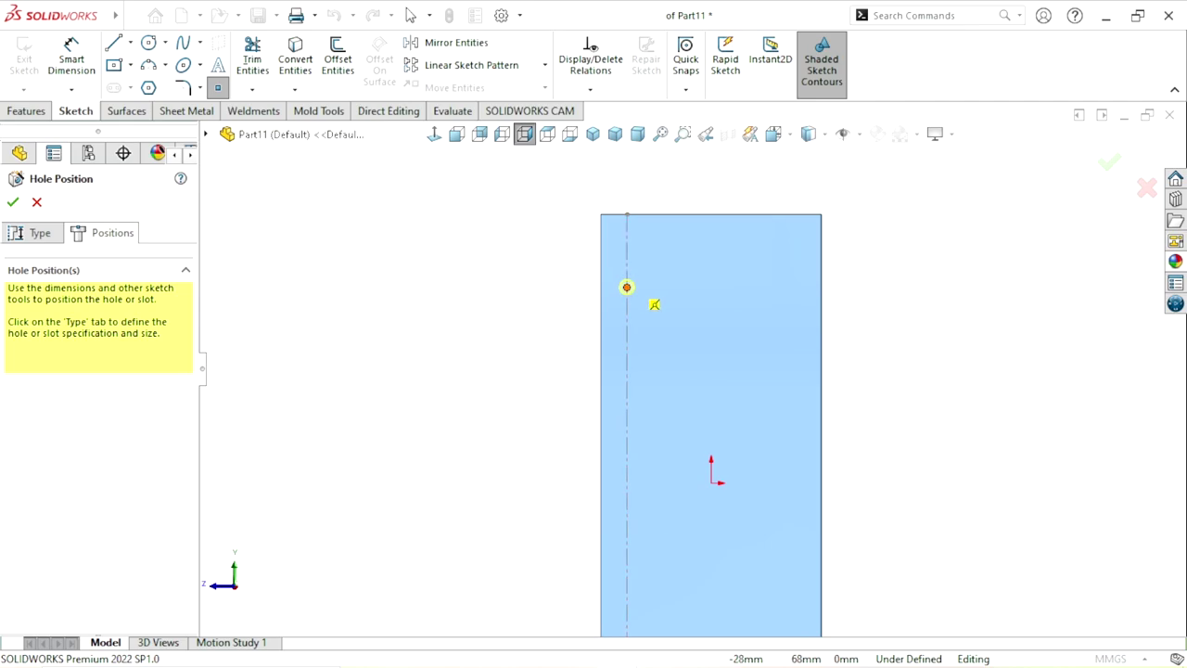
Step: Place the M6x1.0 tapped hole on the centreline point, hide Sketch3, and view the face straight on
click(627, 287)
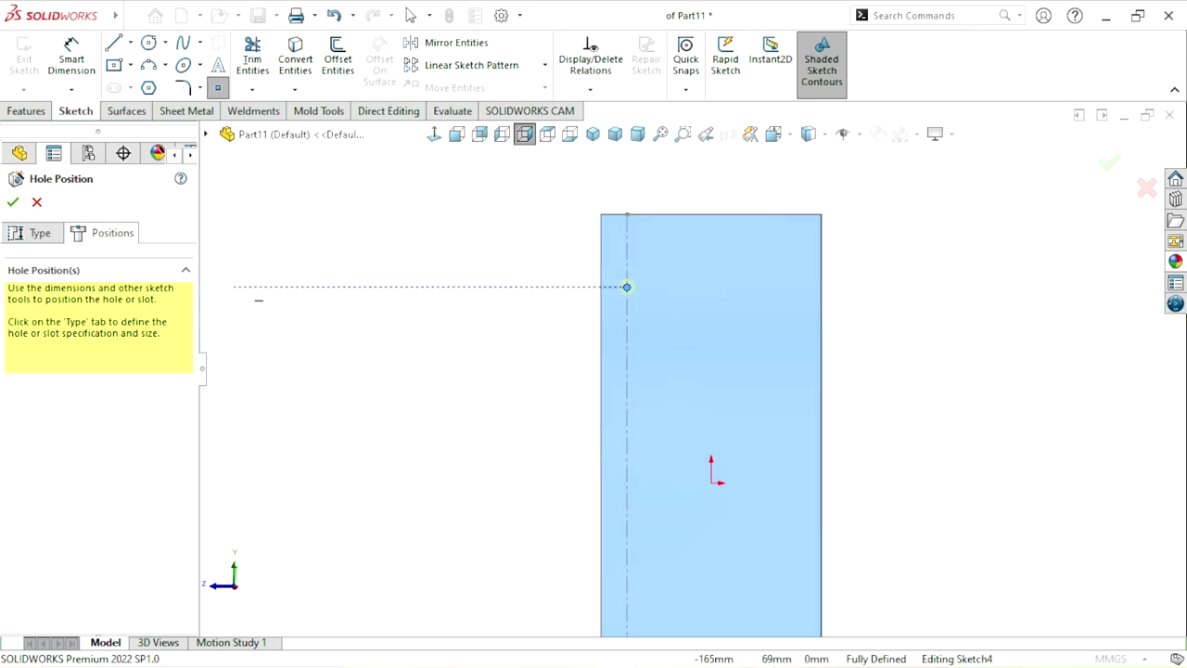
click(13, 202)
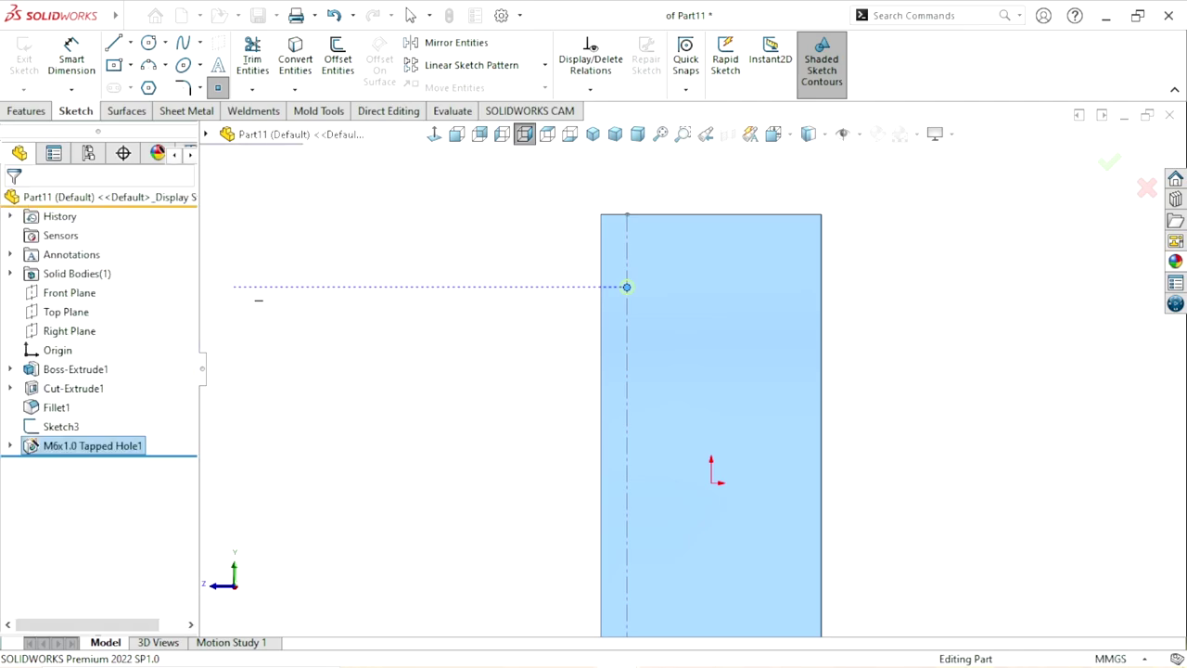
middle_drag(644, 307, 636, 306)
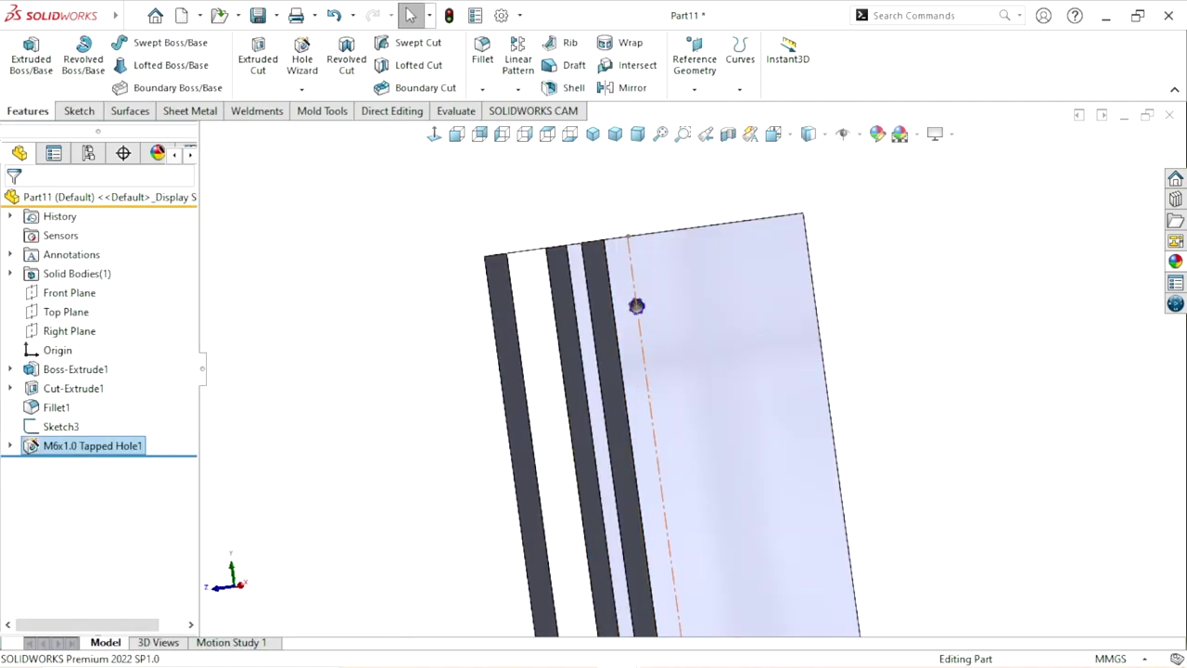
click(638, 311)
click(717, 275)
scroll(692, 368, up, 3)
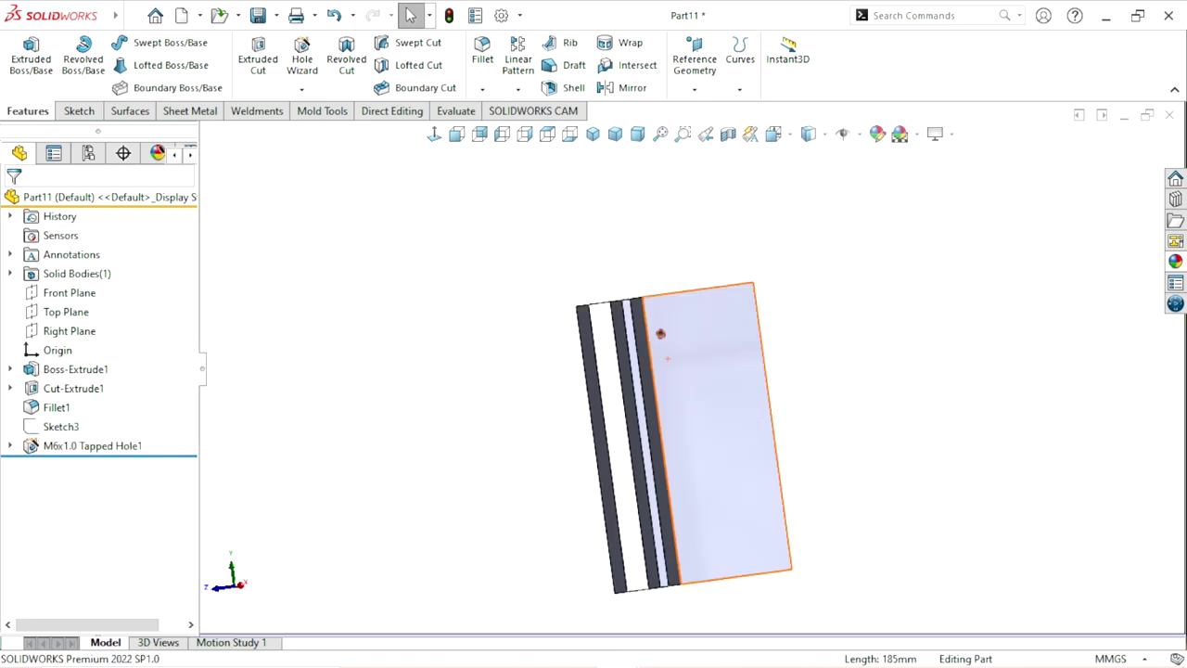
key(ctrl+4)
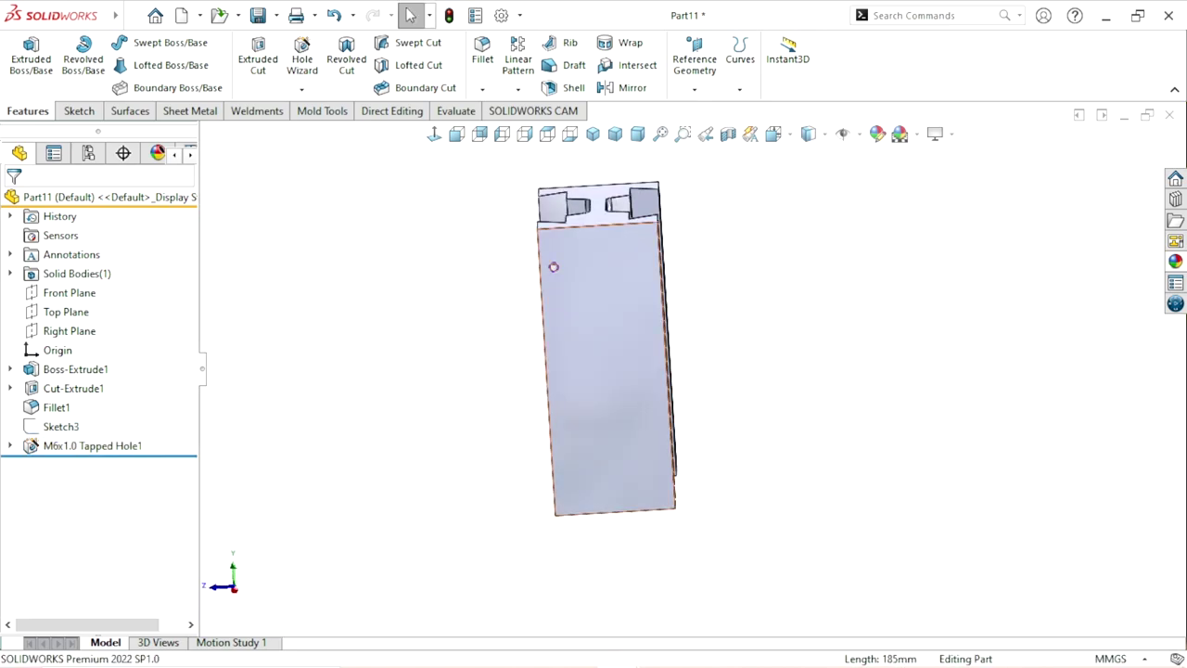
key(ctrl+8)
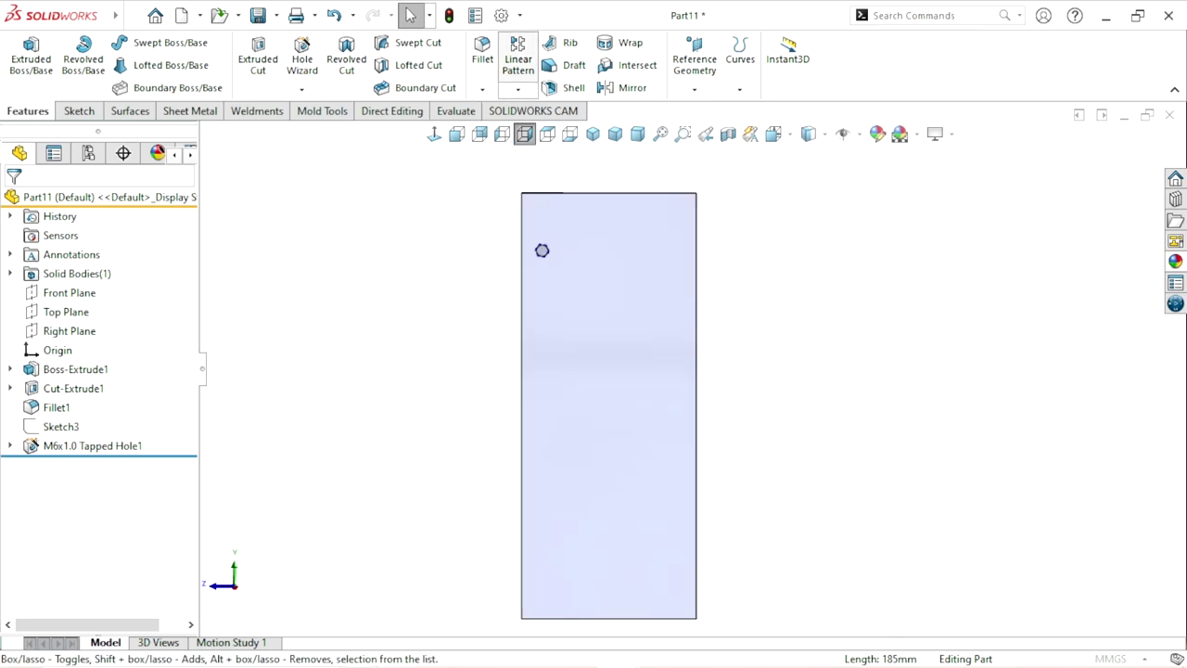
Step: Linear-pattern M6x1.0 Tapped Hole1 along the block's long edge: 4 instances, 45 mm spacing
click(518, 57)
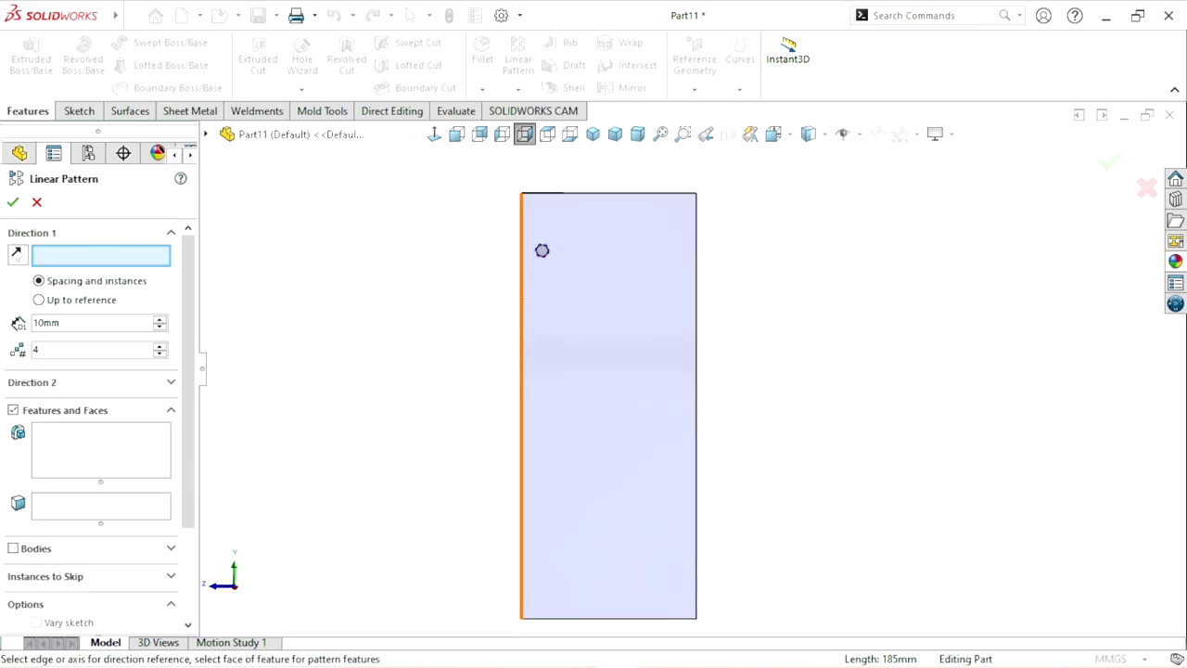
click(522, 299)
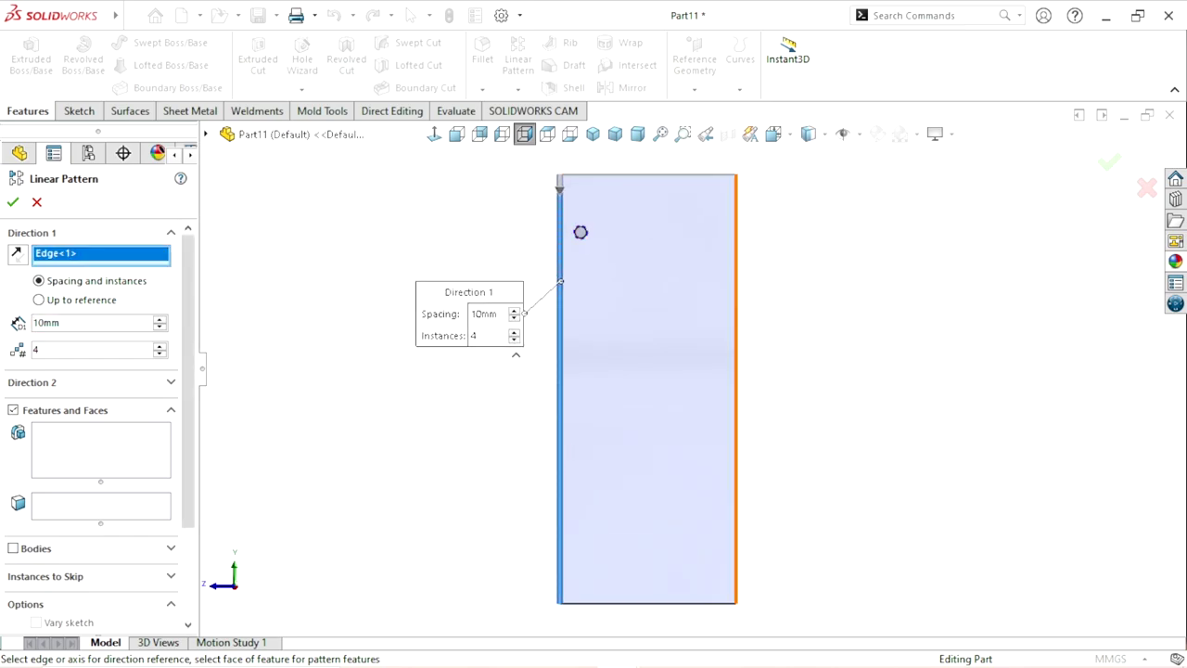
click(100, 450)
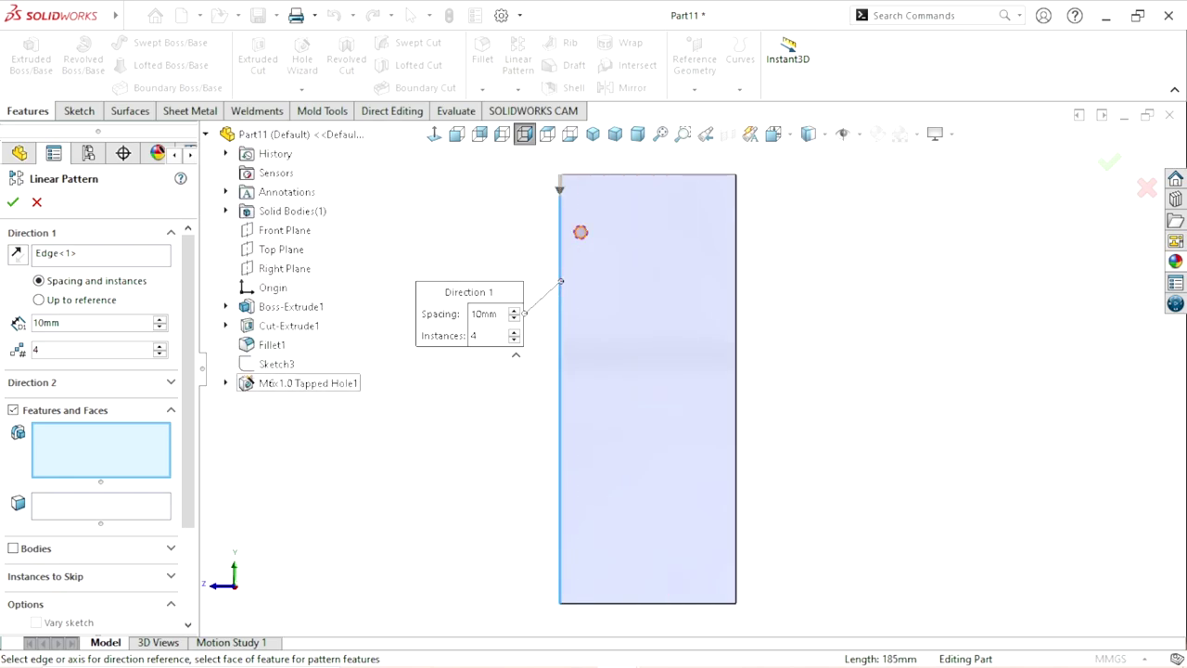
click(307, 383)
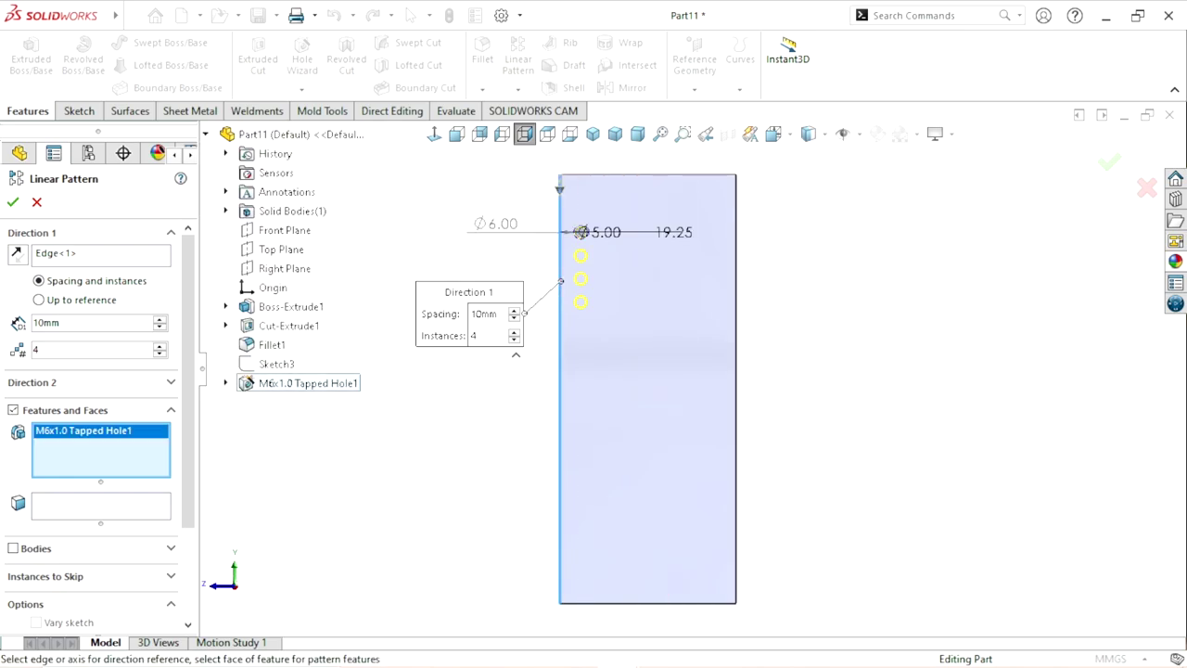
click(60, 321)
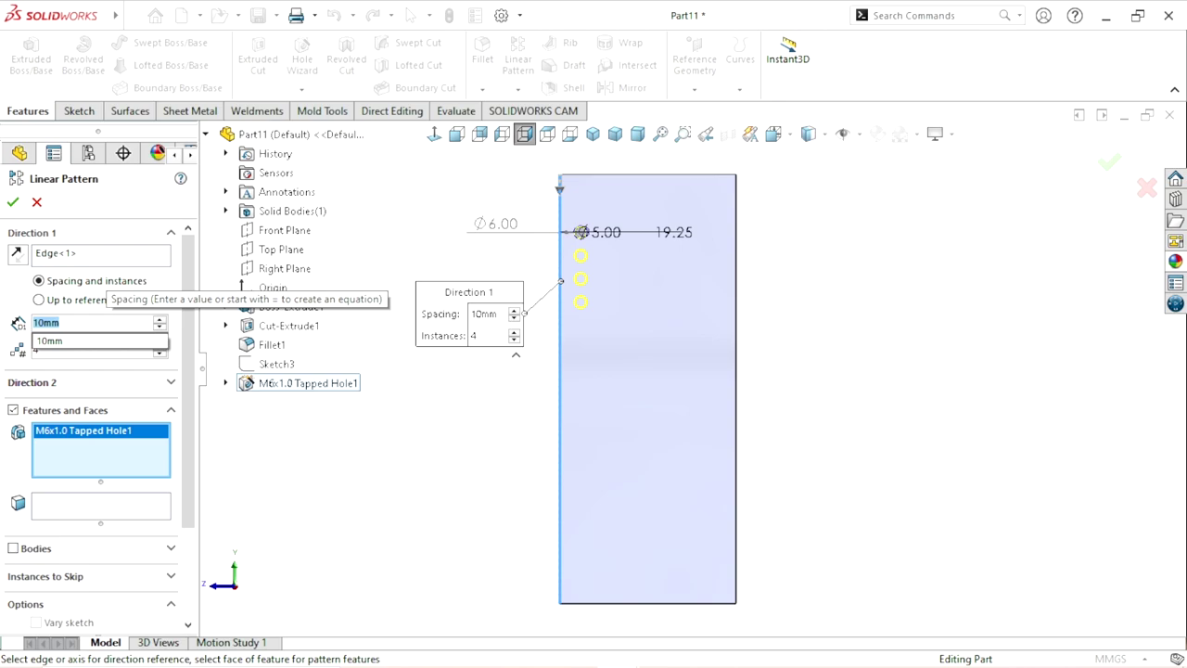
text(45)
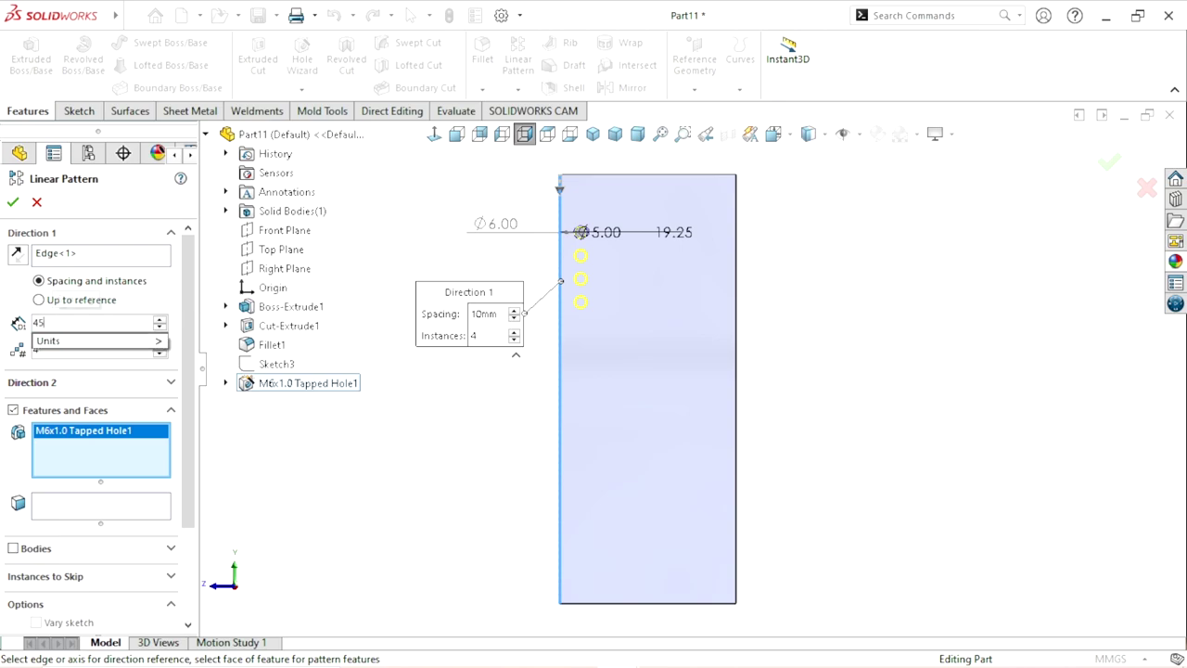
key(Return)
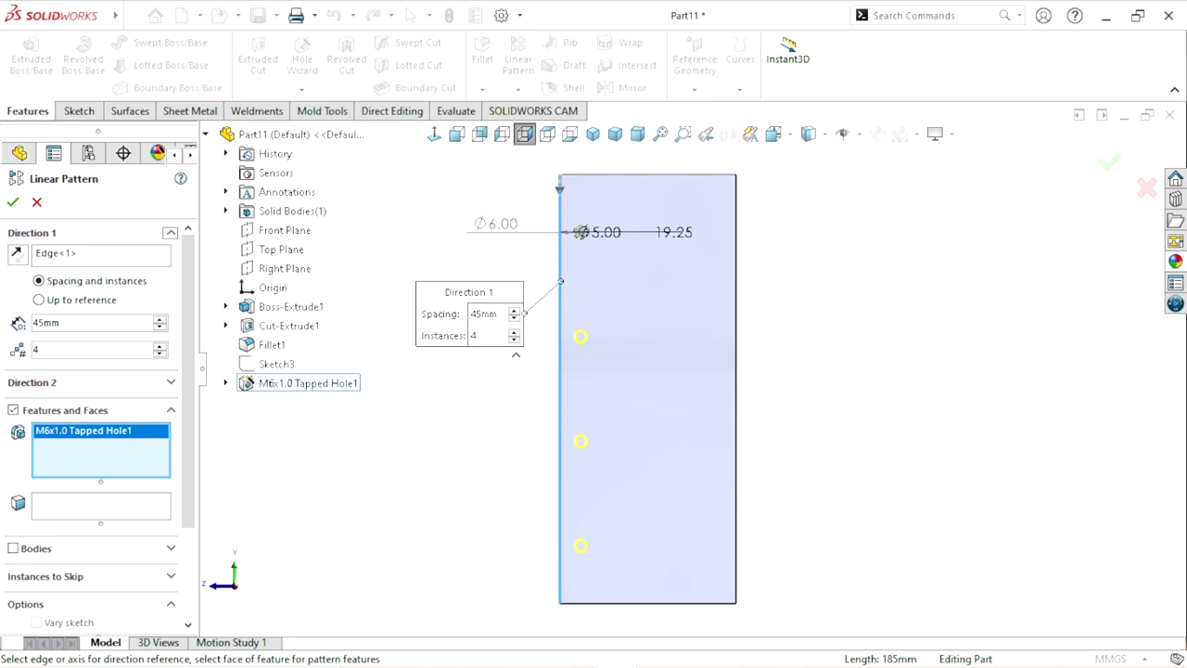
click(93, 349)
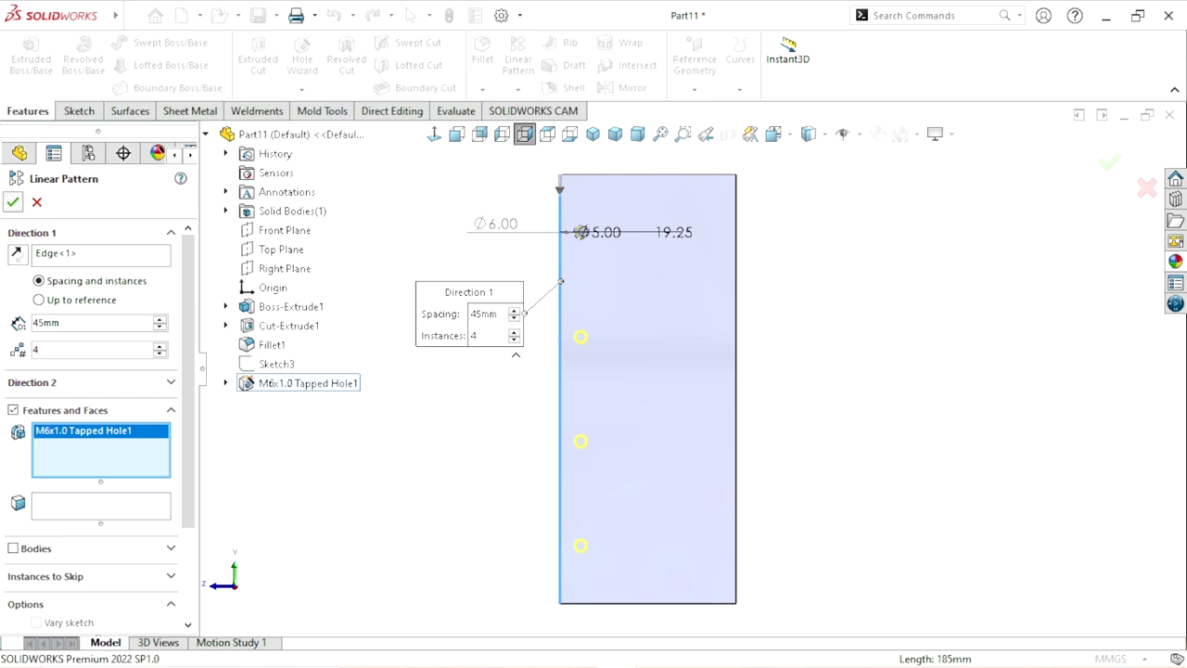
key(Return)
mouse_move(649, 389)
middle_down()
mouse_move(724, 371)
mouse_move(668, 371)
middle_up()
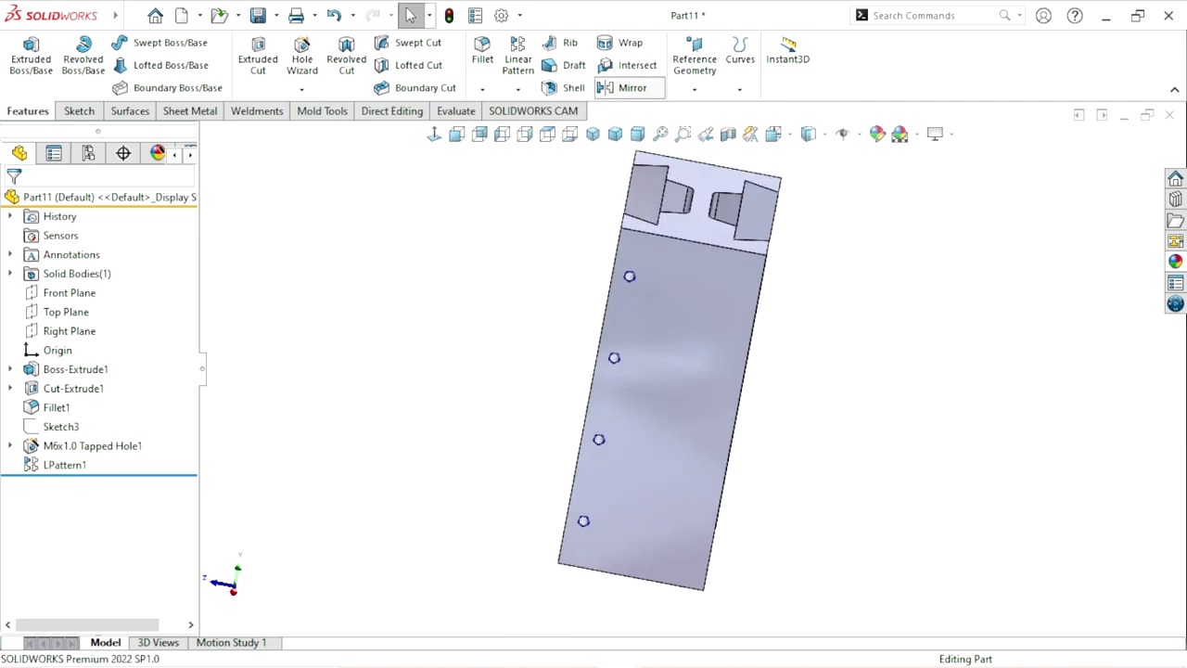
Step: Mirror M6x1.0 Tapped Hole1 and LPattern1 about the Front Plane
click(632, 87)
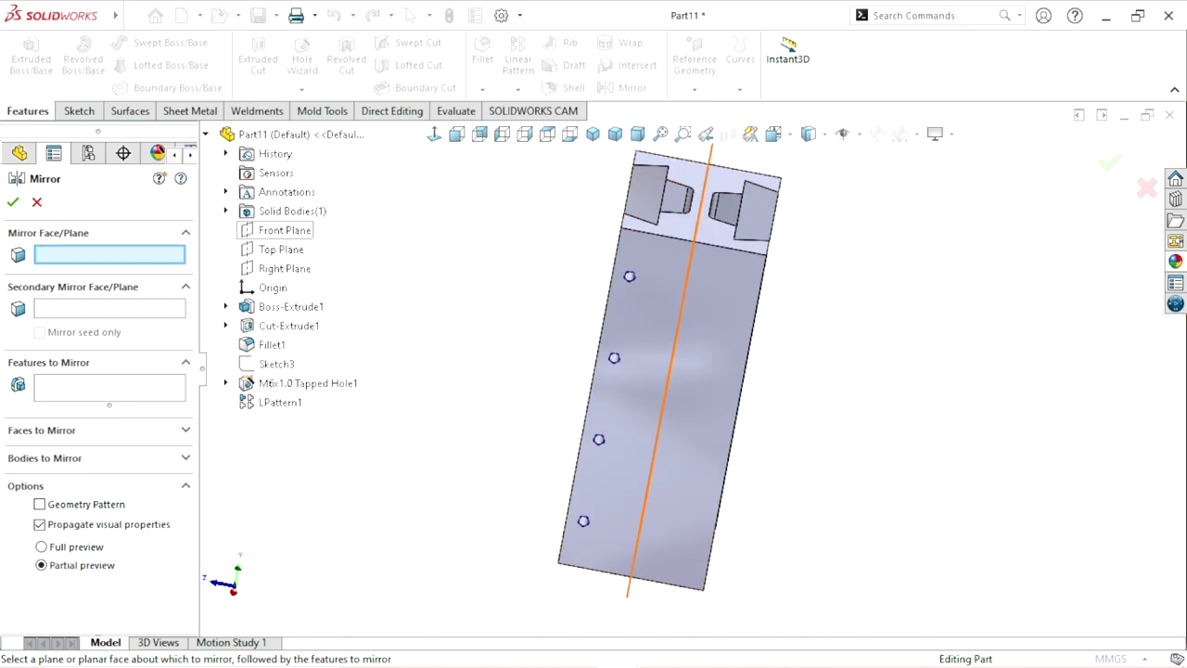
click(284, 230)
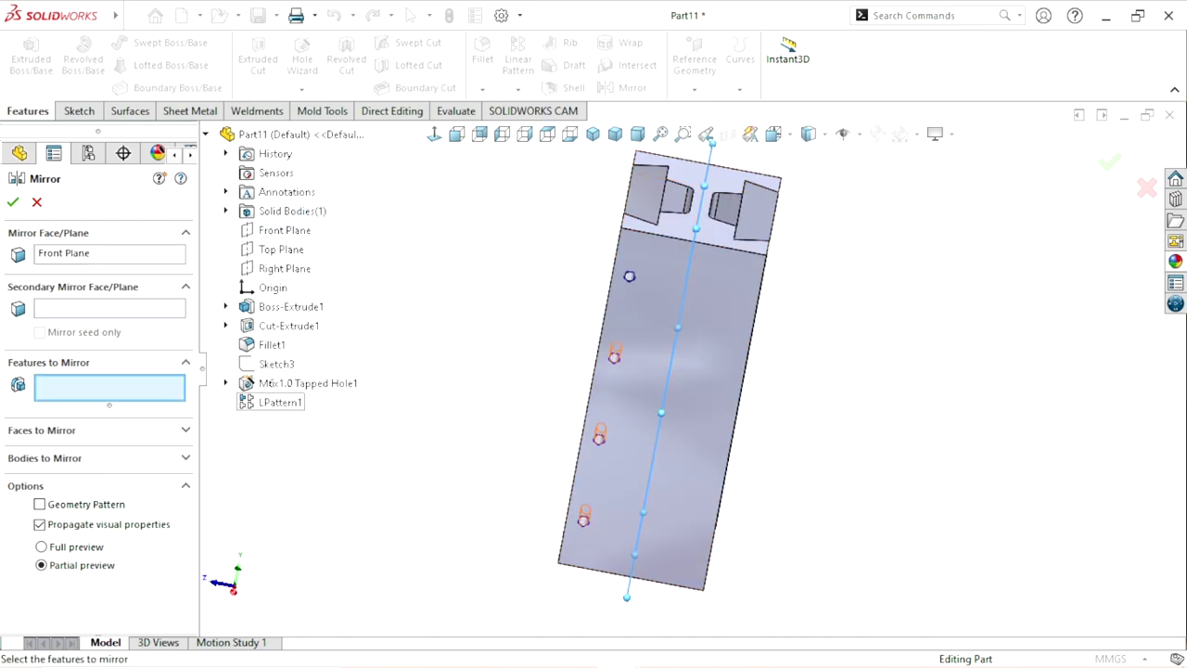
click(308, 383)
click(280, 401)
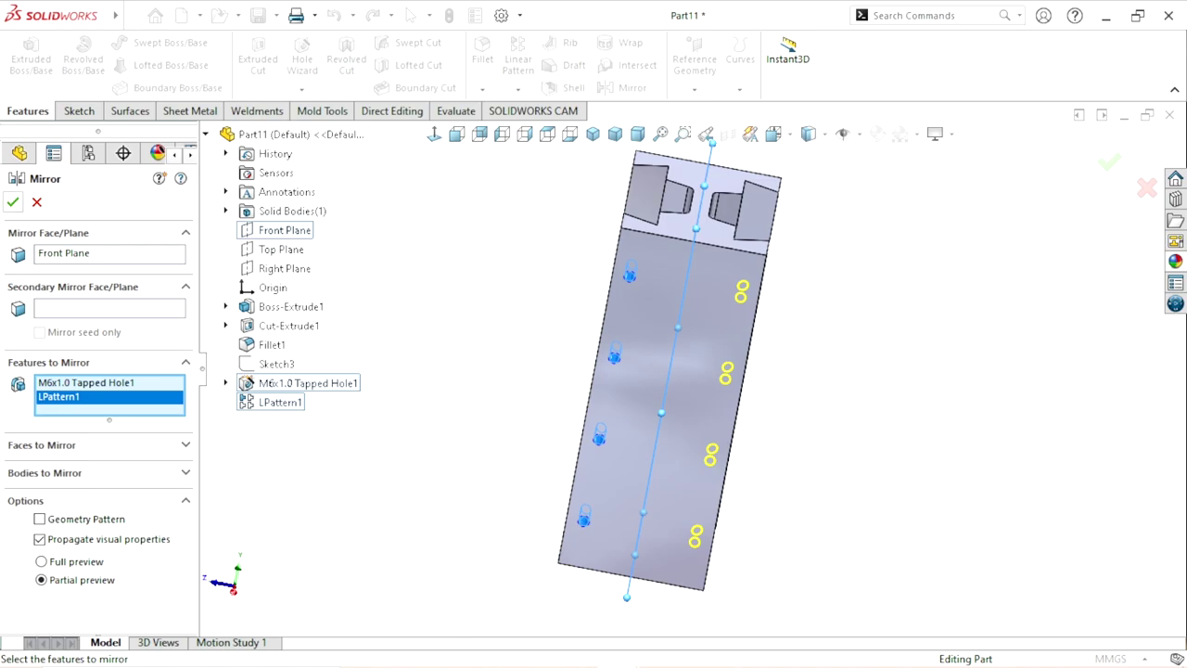
key(Return)
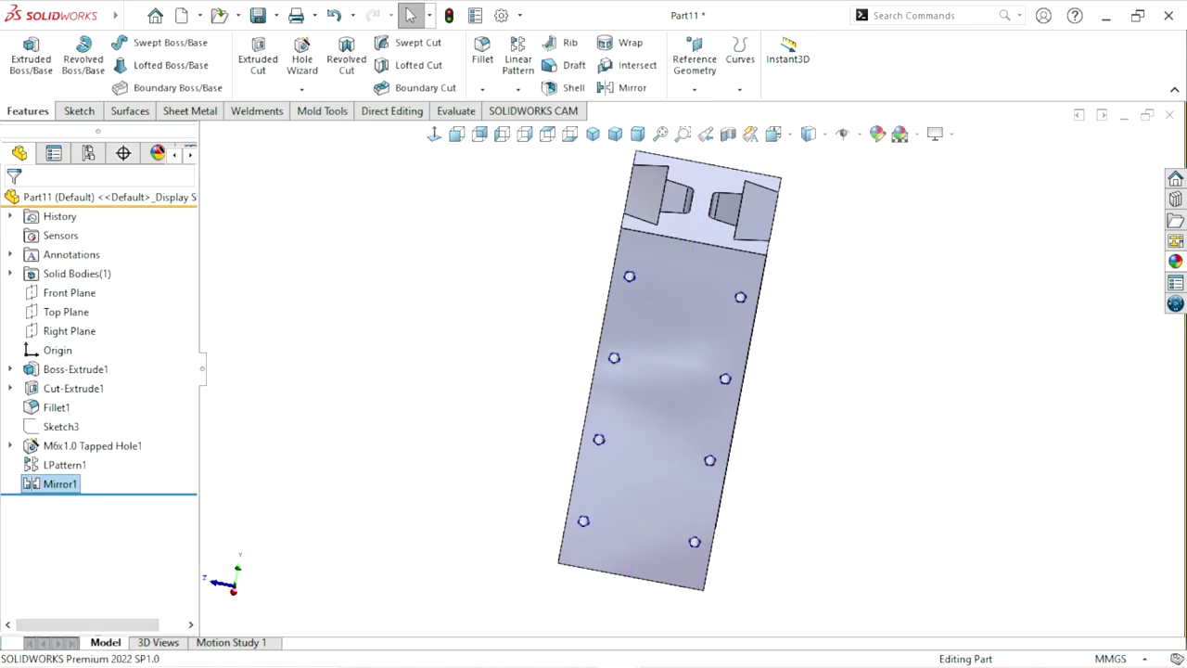
middle_drag(668, 371, 705, 399)
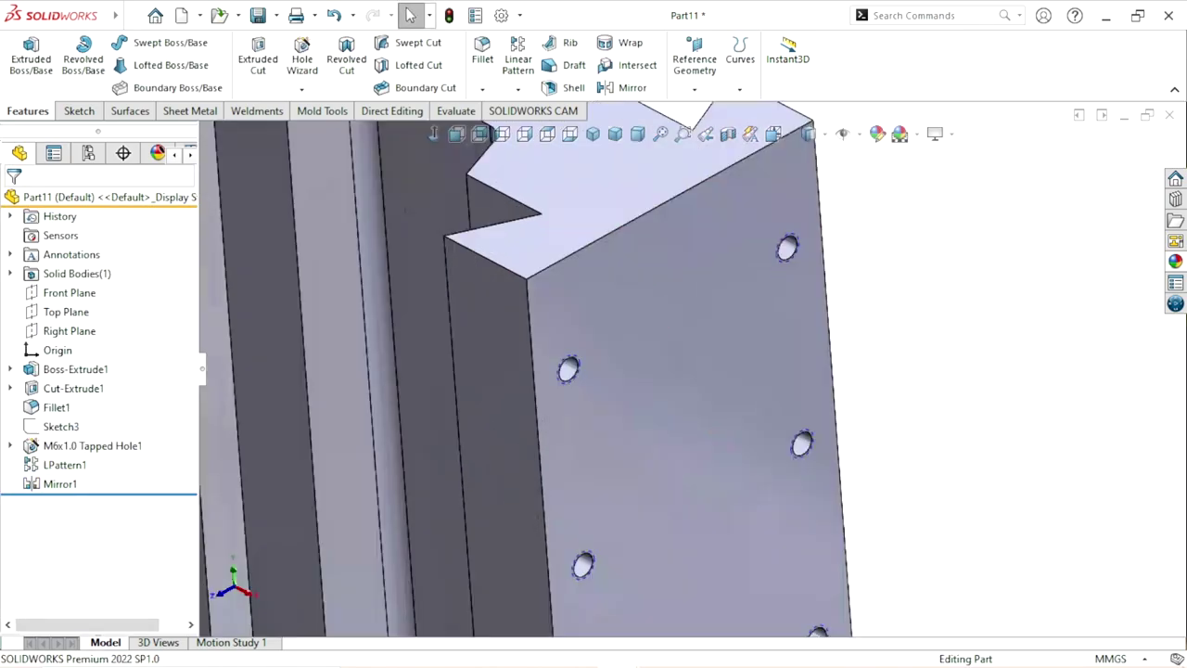
scroll(696, 399, up, 3)
mouse_move(603, 445)
middle_down()
mouse_move(650, 464)
mouse_move(649, 418)
middle_up()
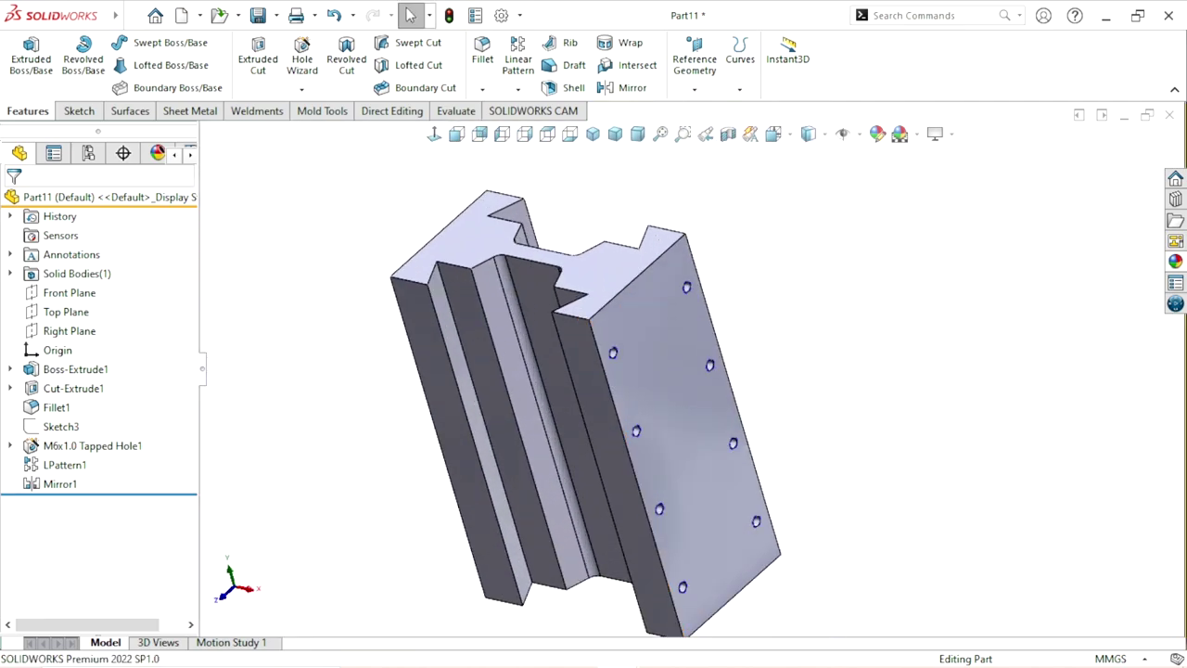
click(501, 15)
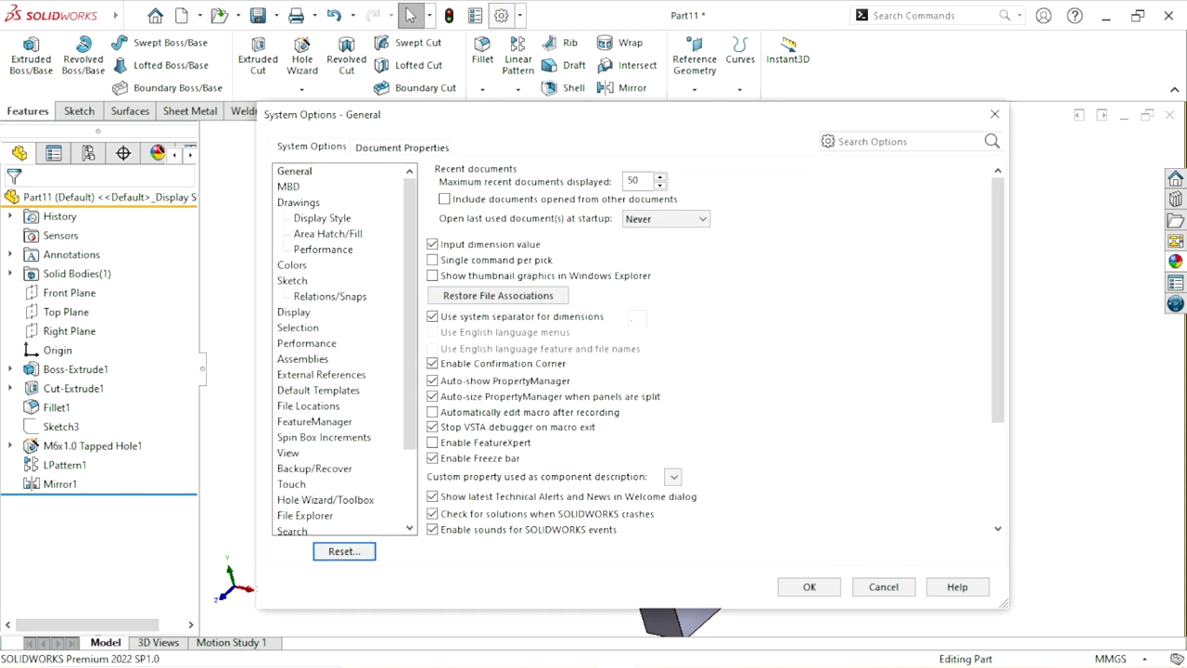
click(403, 146)
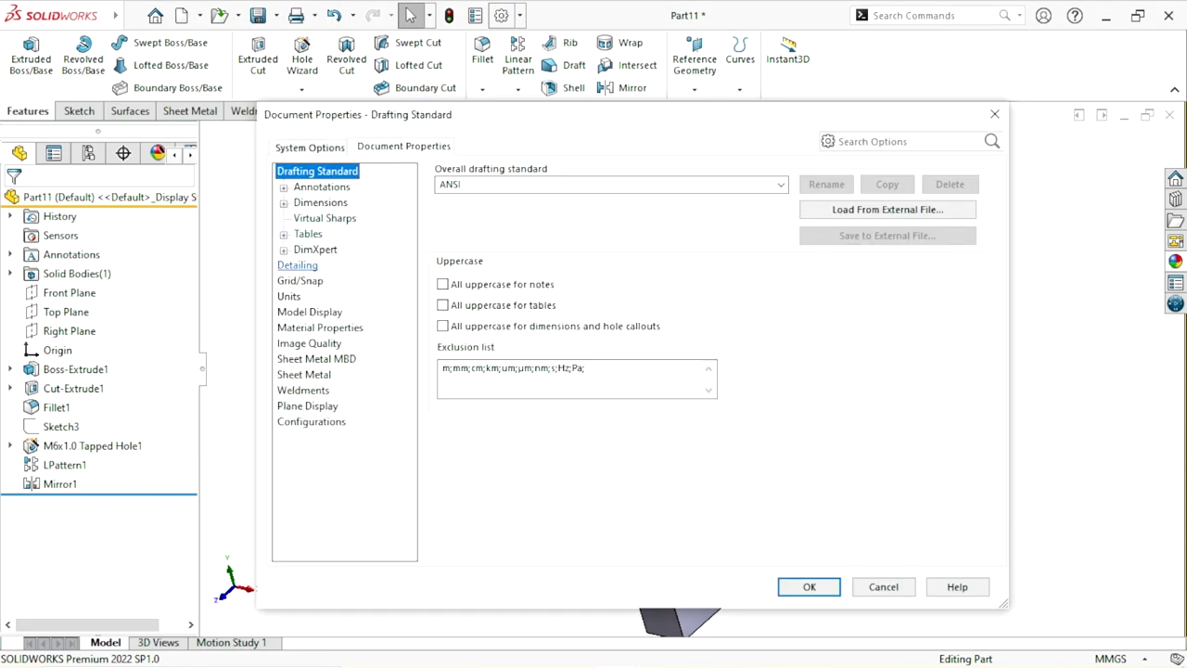
click(296, 265)
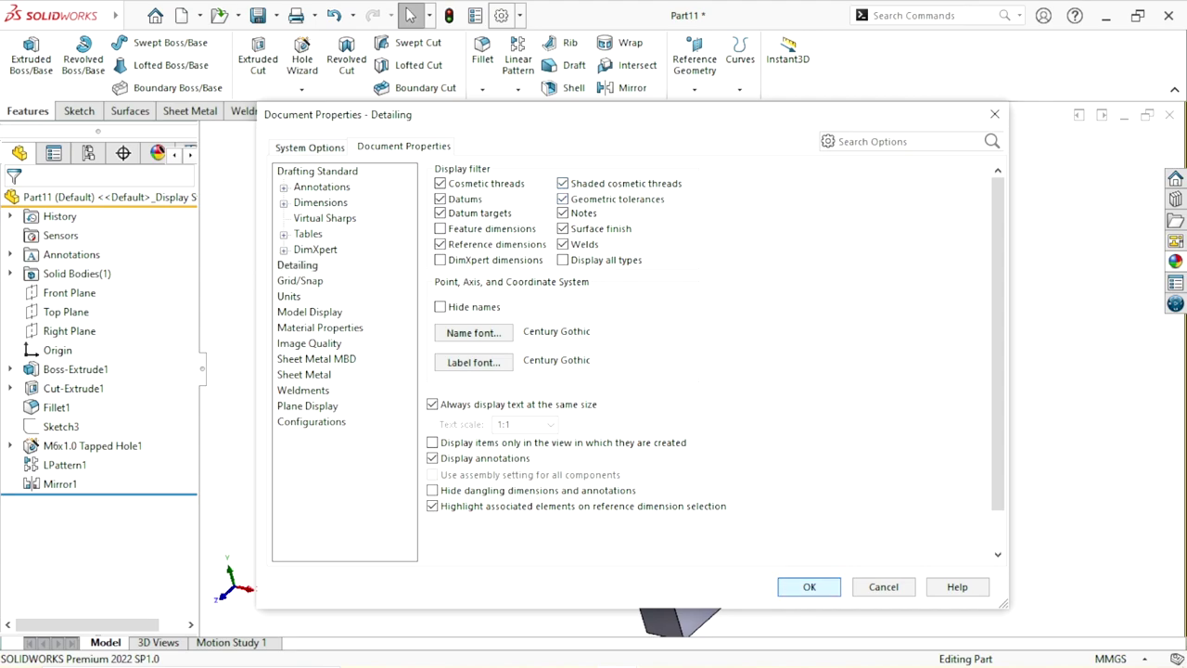
key(Return)
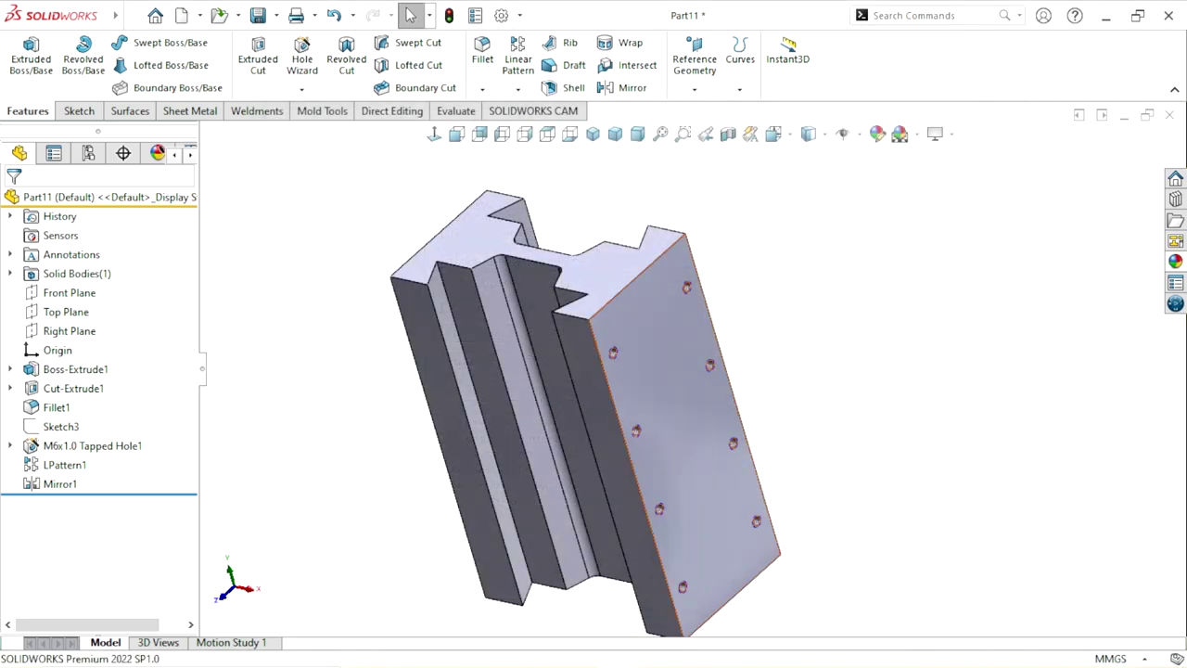
Step: Start a sketch on the holed face and draw a corner rectangle ending on the block's top edge
scroll(433, 182, up, 5)
scroll(649, 408, up, 2)
scroll(650, 408, down, 4)
scroll(649, 408, down, 3)
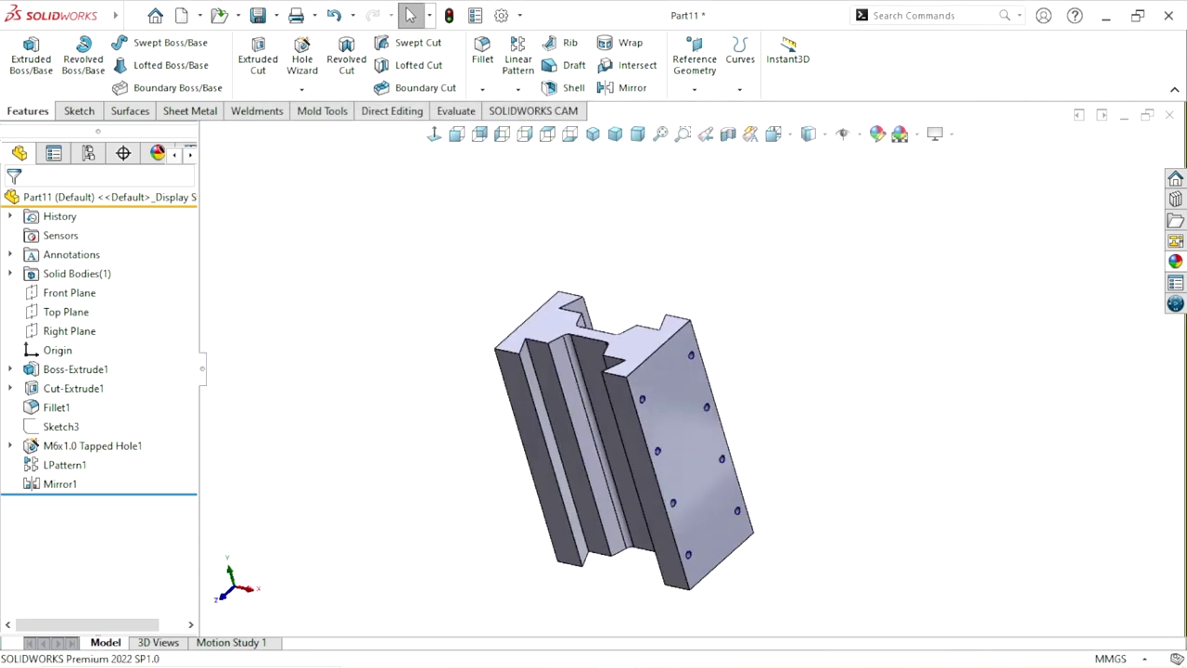
scroll(694, 366, down, 3)
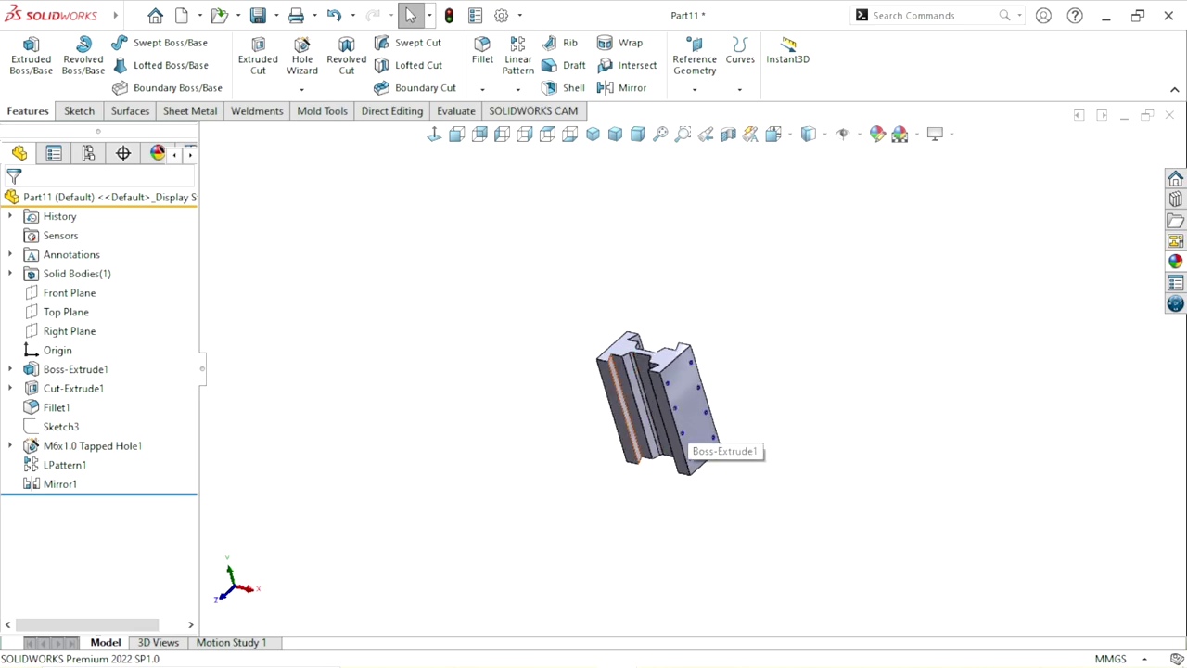
scroll(693, 371, down, 2)
scroll(712, 393, up, 1)
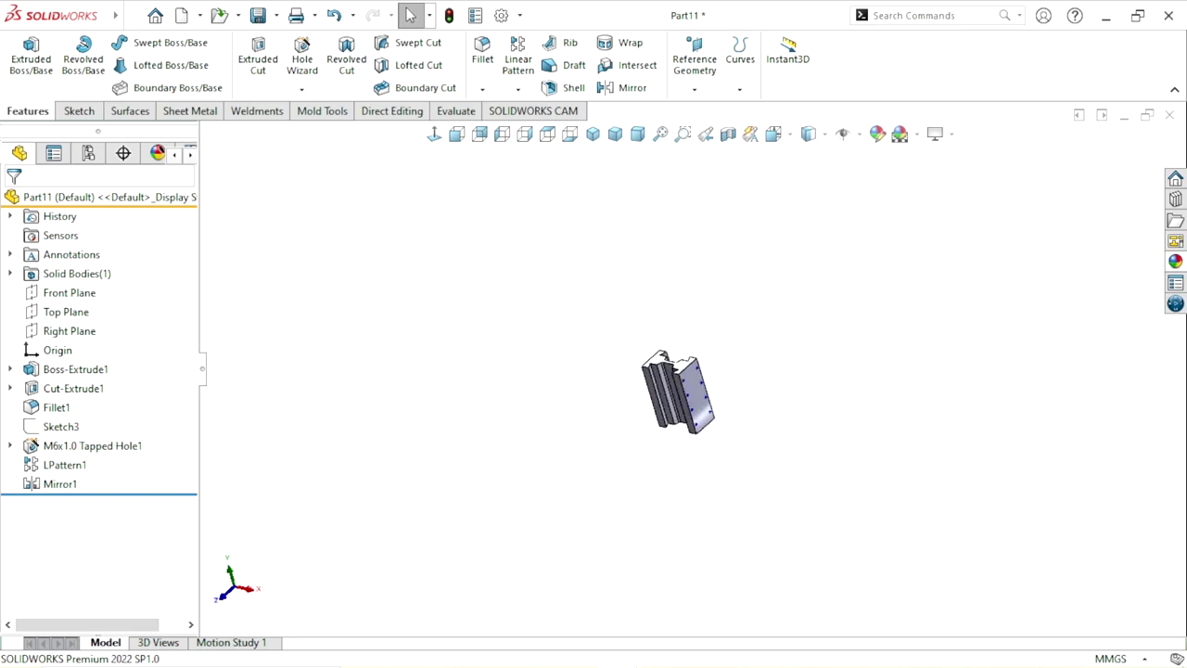
scroll(713, 392, up, 2)
scroll(712, 393, up, 2)
click(654, 307)
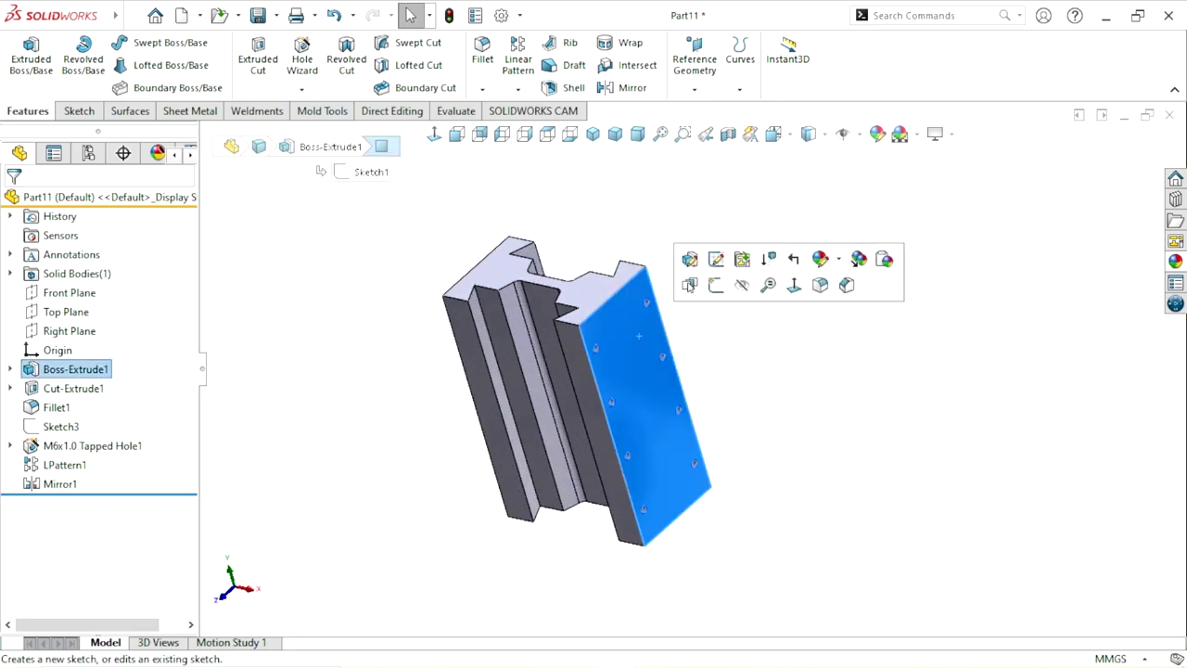
click(721, 252)
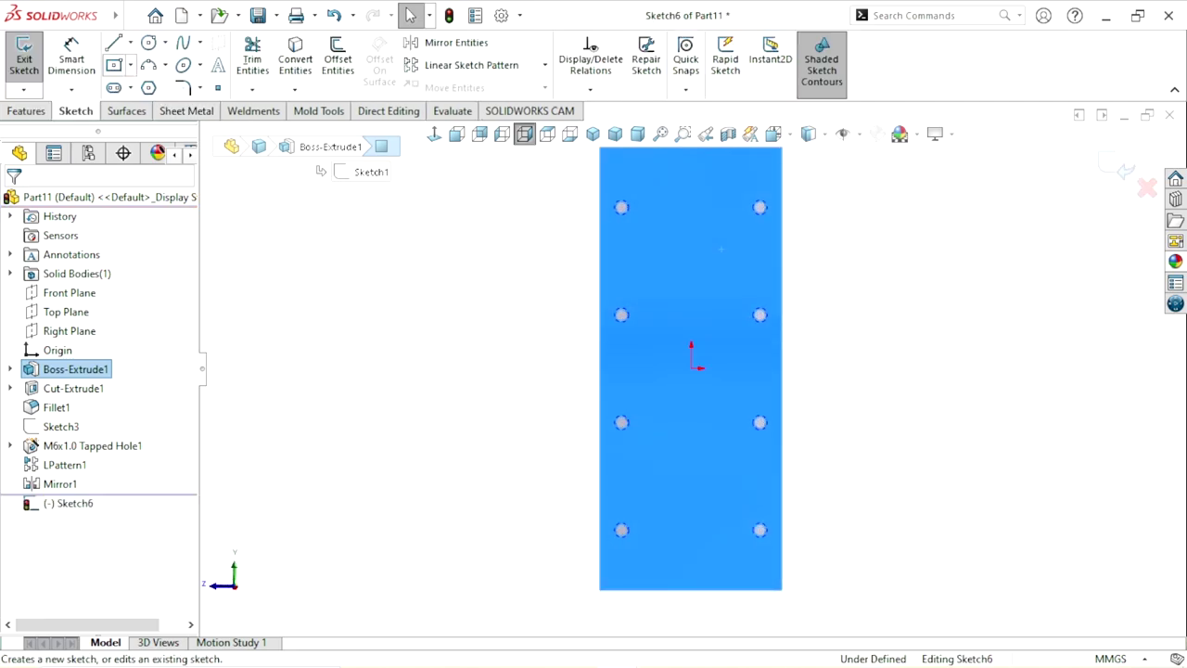
click(130, 65)
click(130, 65)
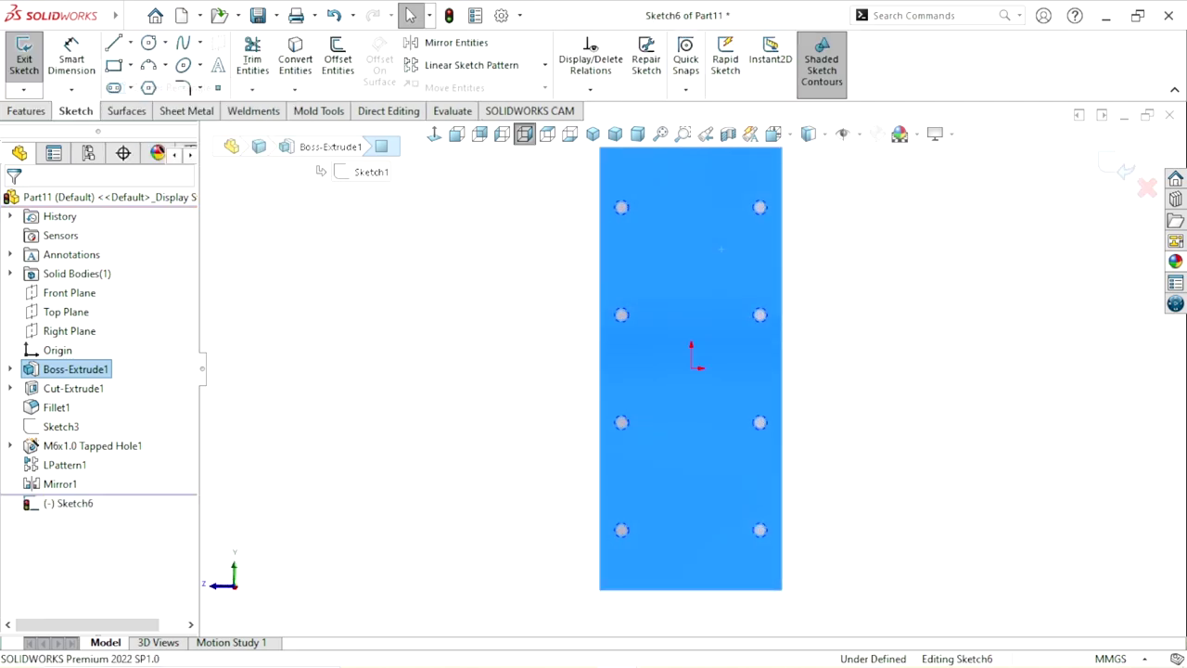
click(113, 64)
scroll(691, 371, down, 3)
scroll(705, 324, up, 2)
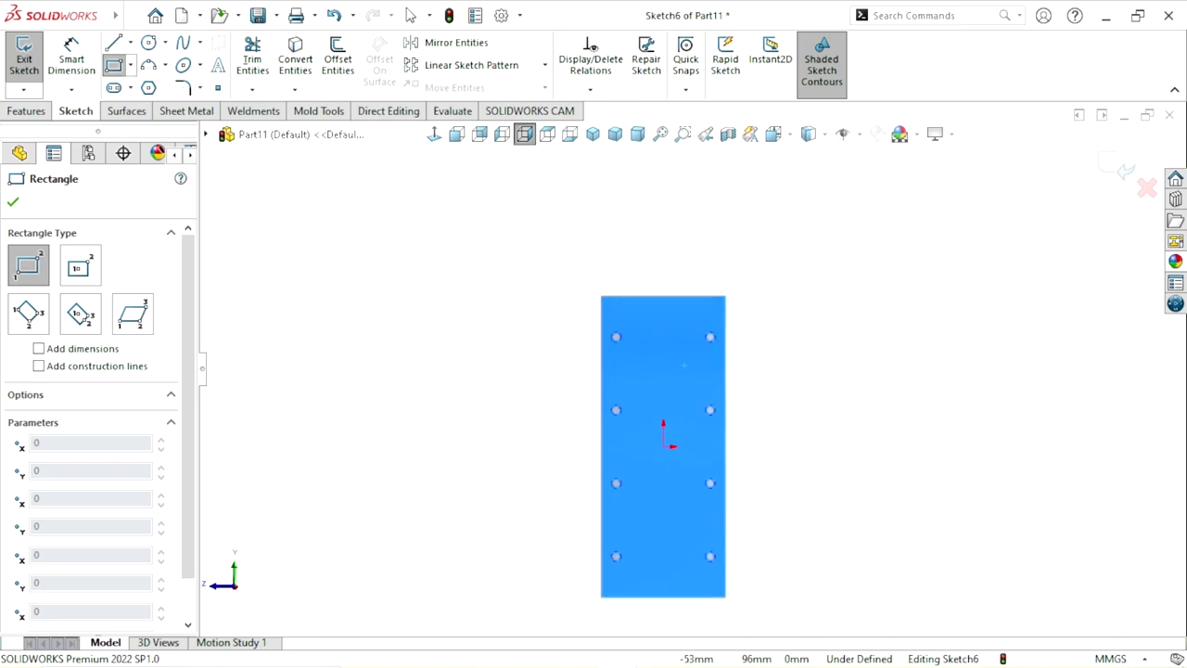
click(621, 202)
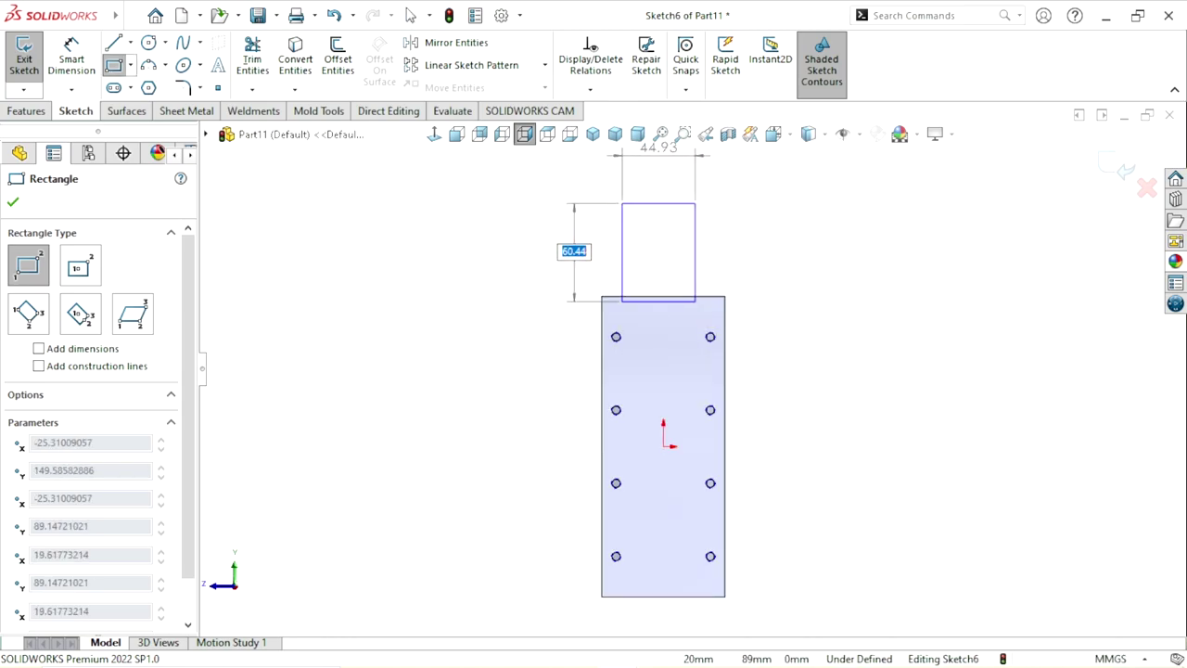
click(701, 297)
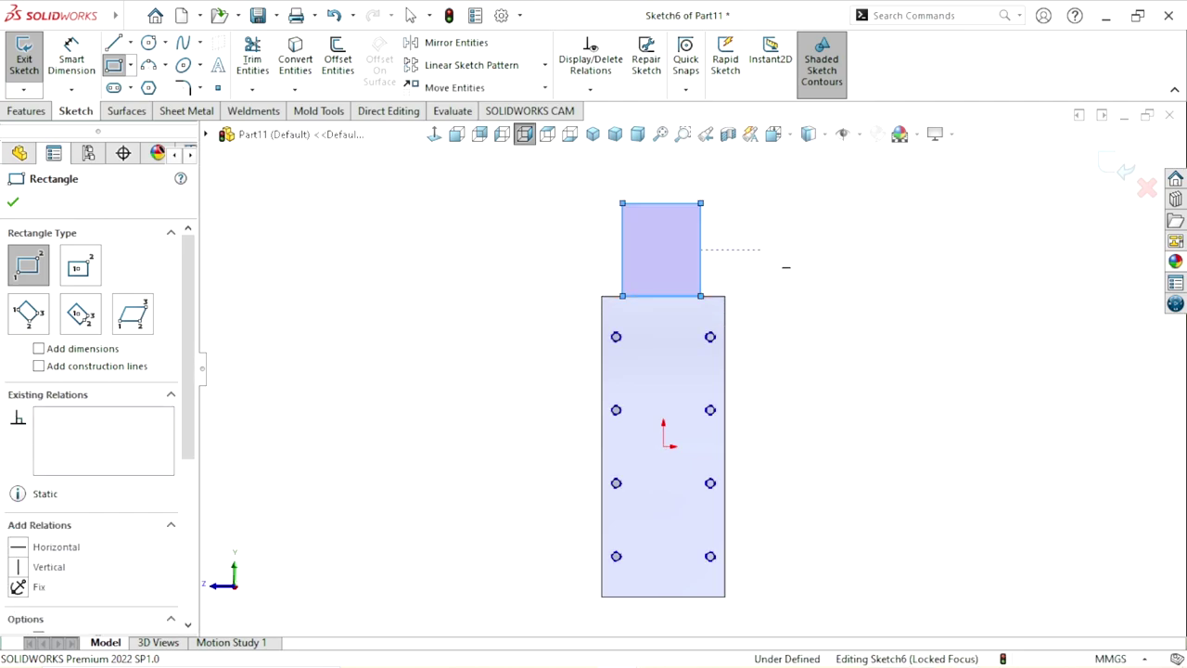
Step: Dimension the rectangle 32 mm wide and 52 mm tall
right_click(775, 259)
click(775, 259)
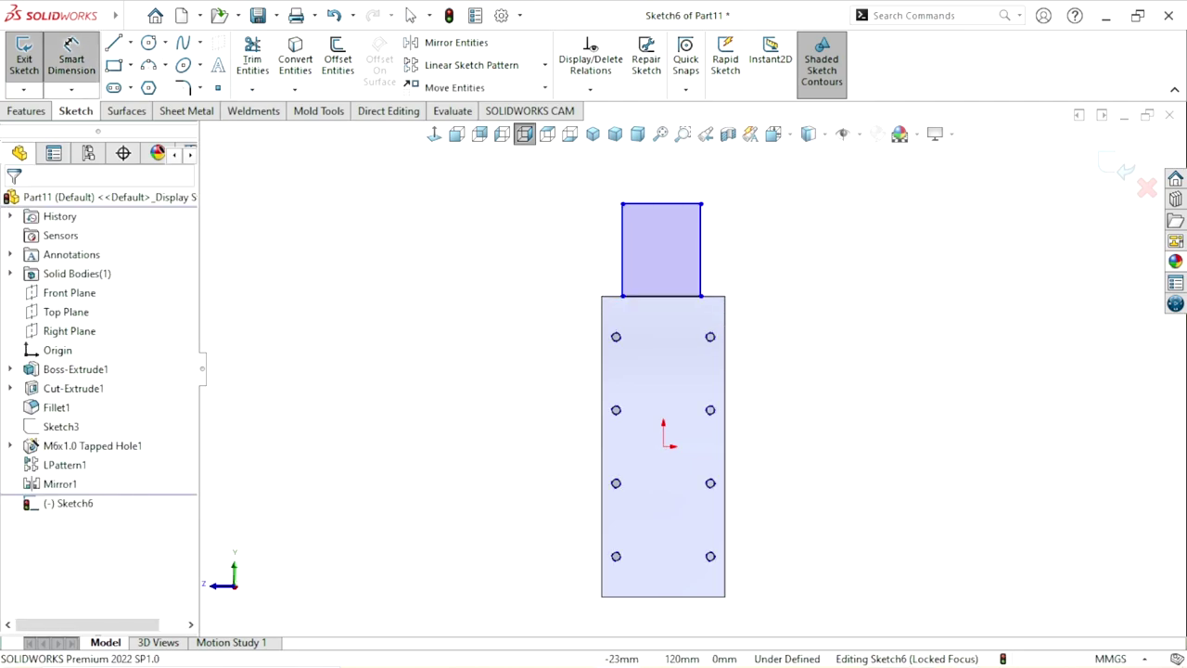
click(660, 203)
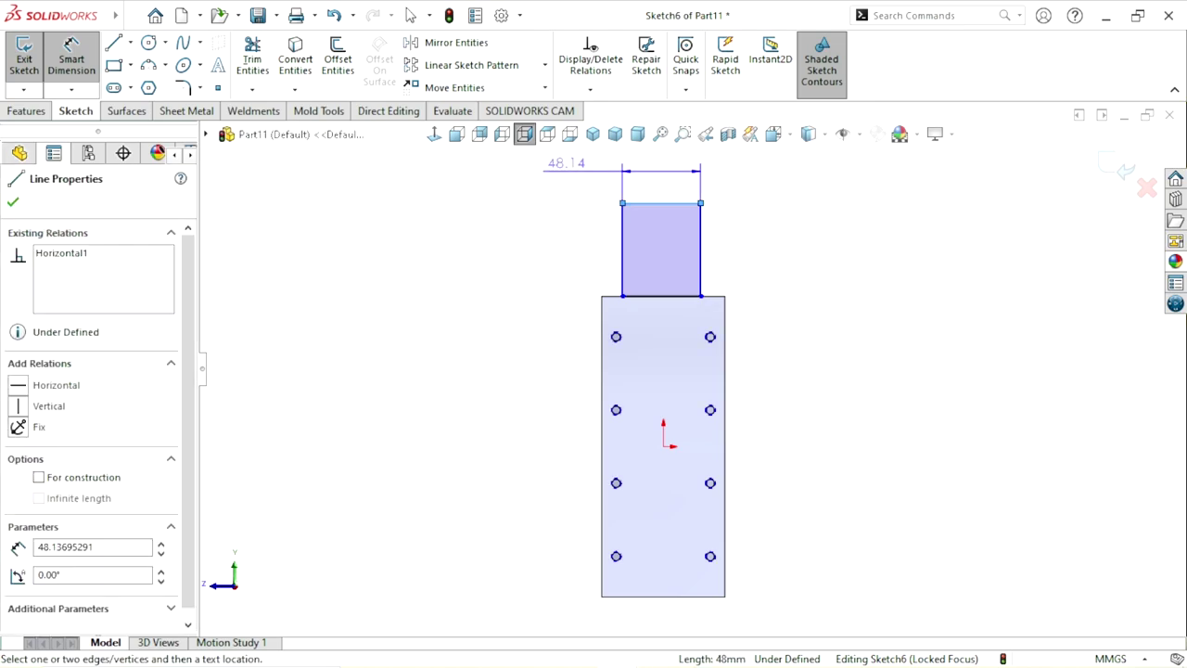
click(567, 163)
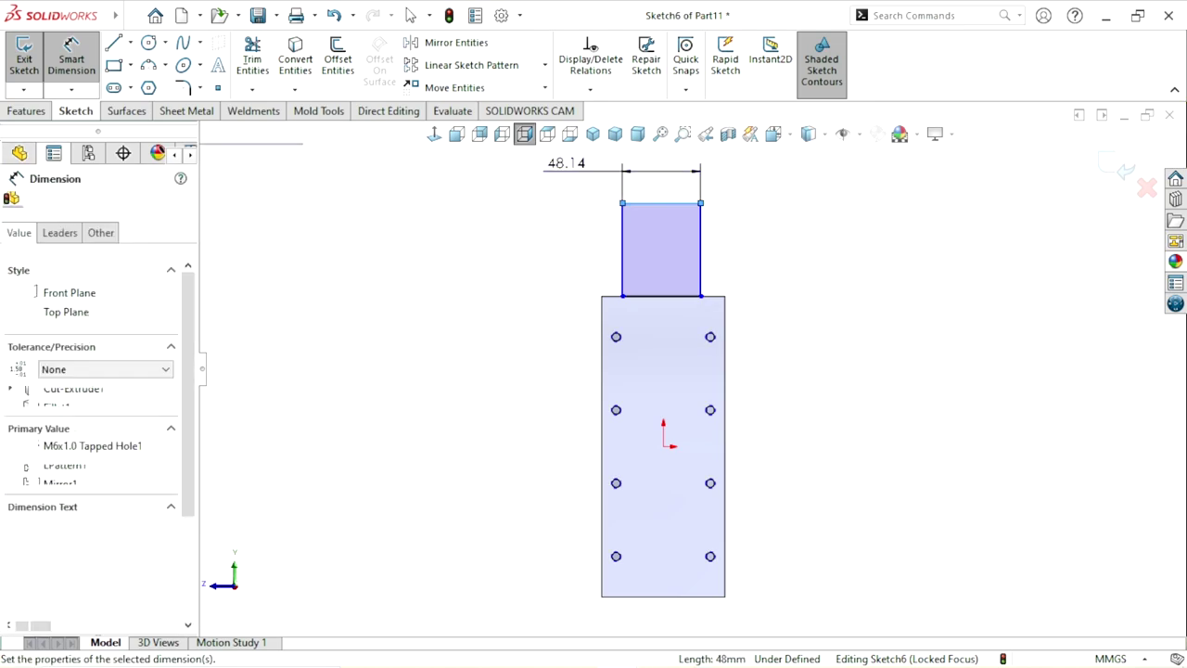
text(30)
key(Escape)
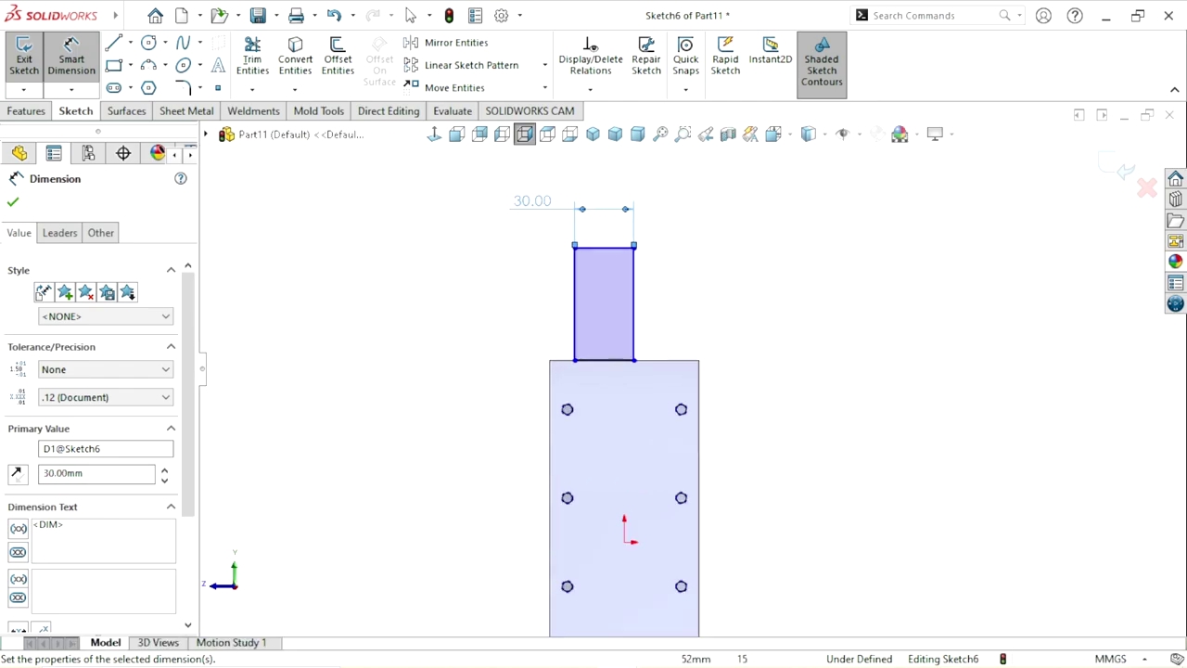
click(634, 306)
click(722, 297)
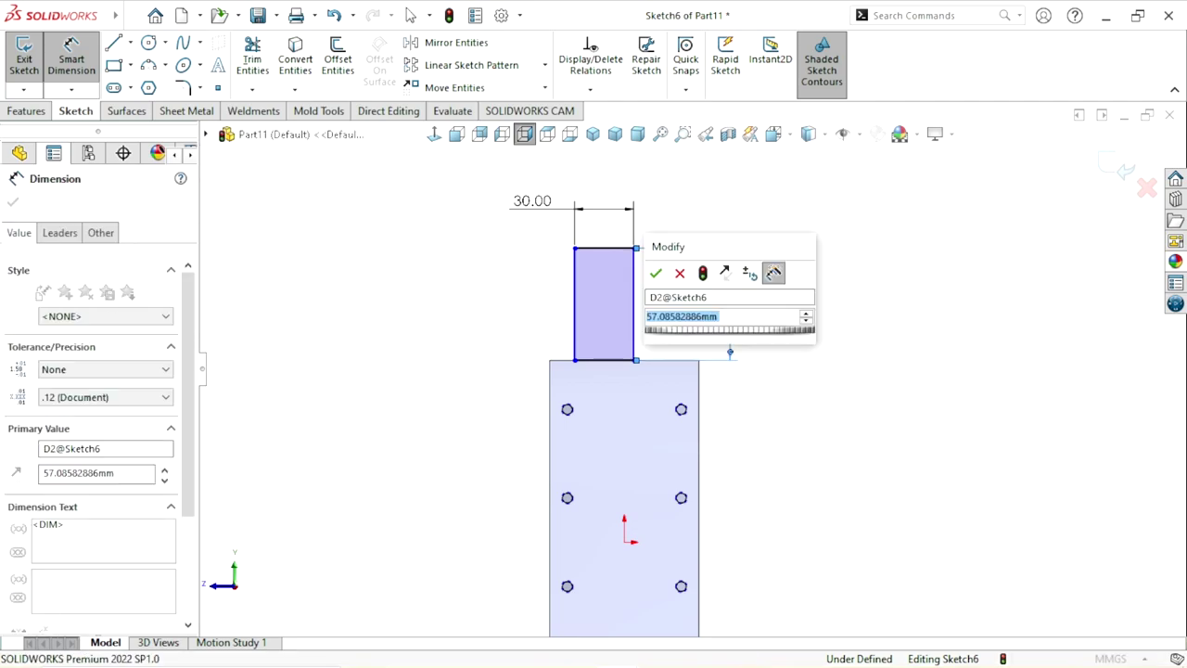
text(52)
key(Return)
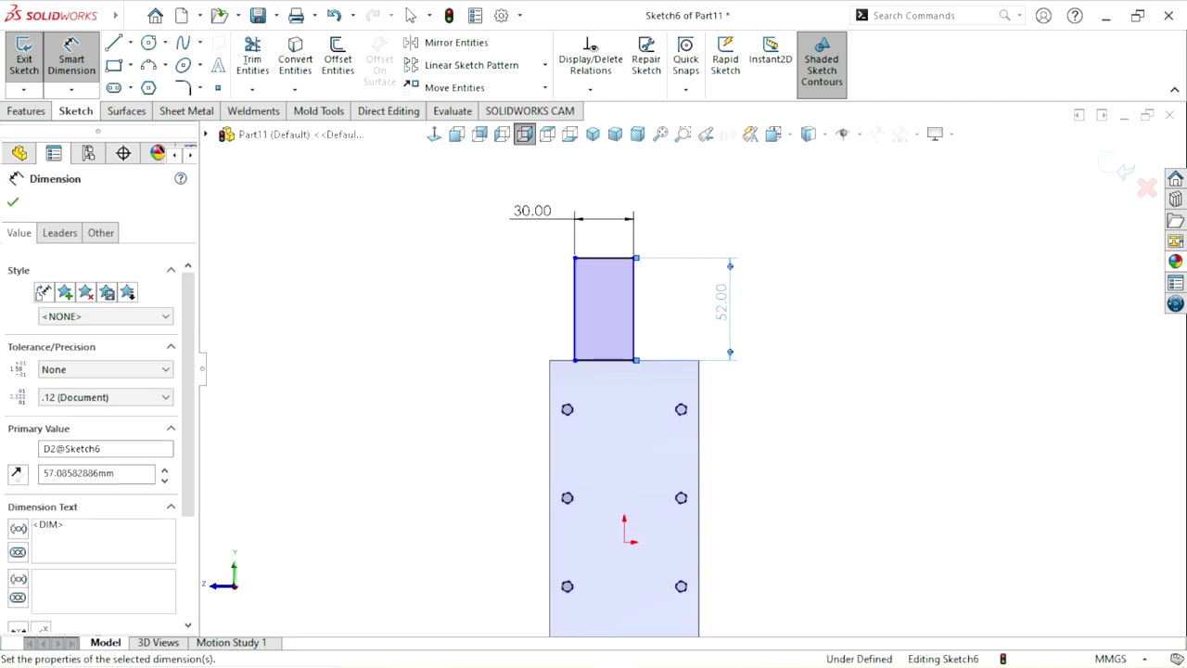
double_click(532, 210)
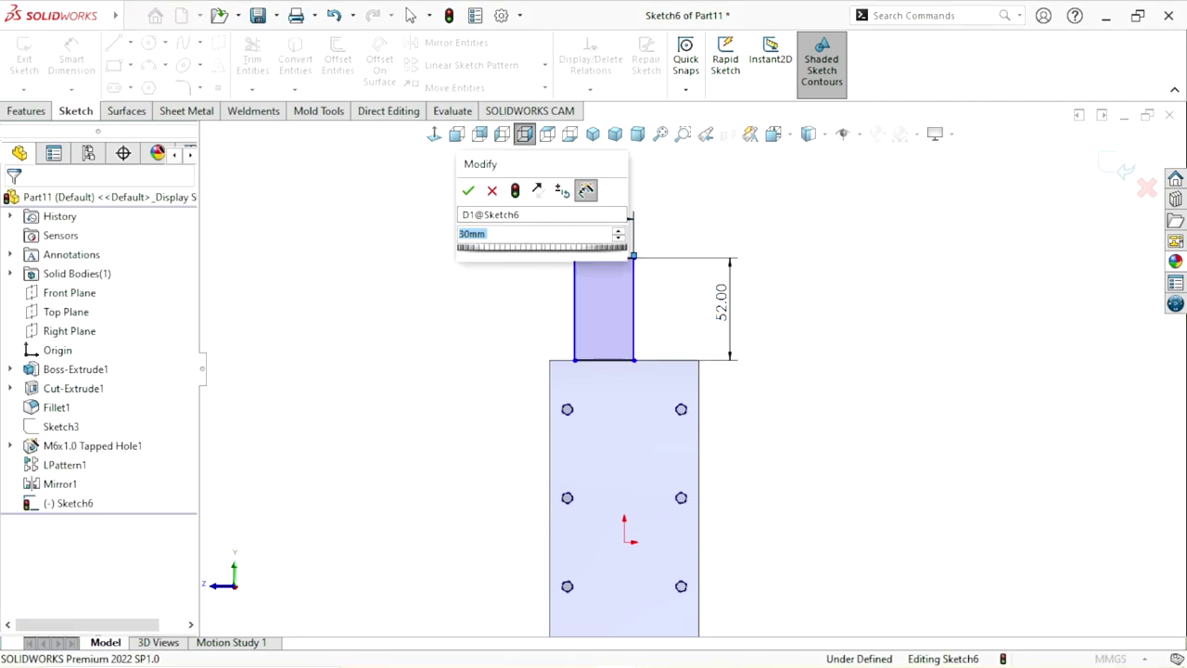
text(30)
key(Return)
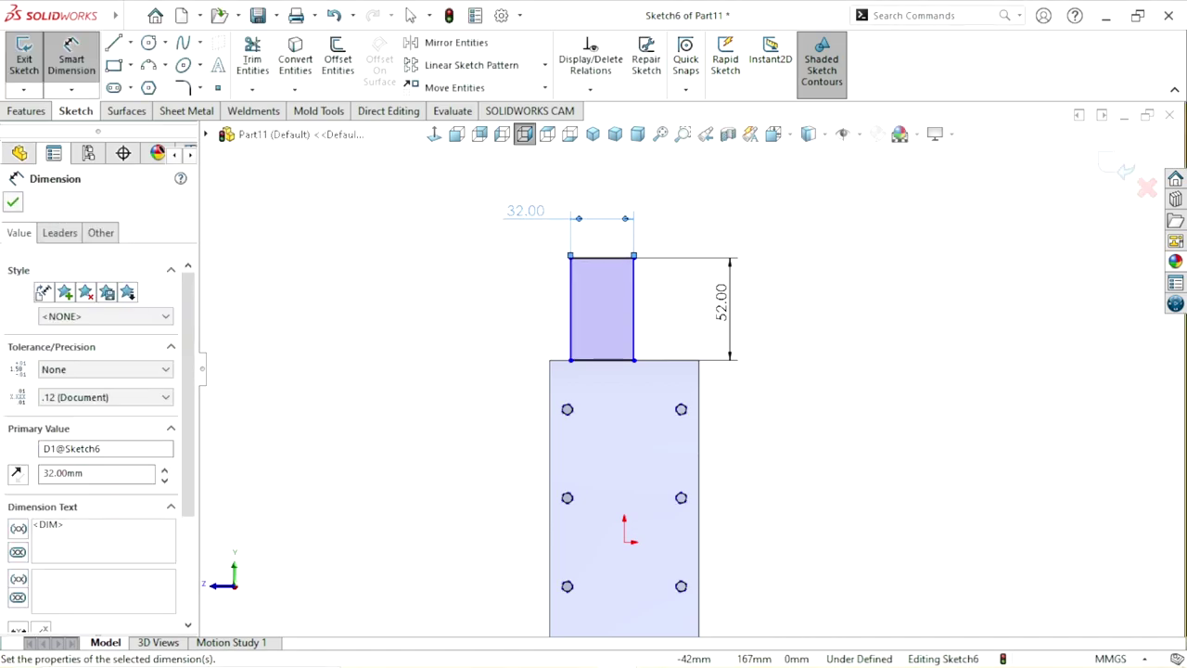
key(Escape)
key(Escape)
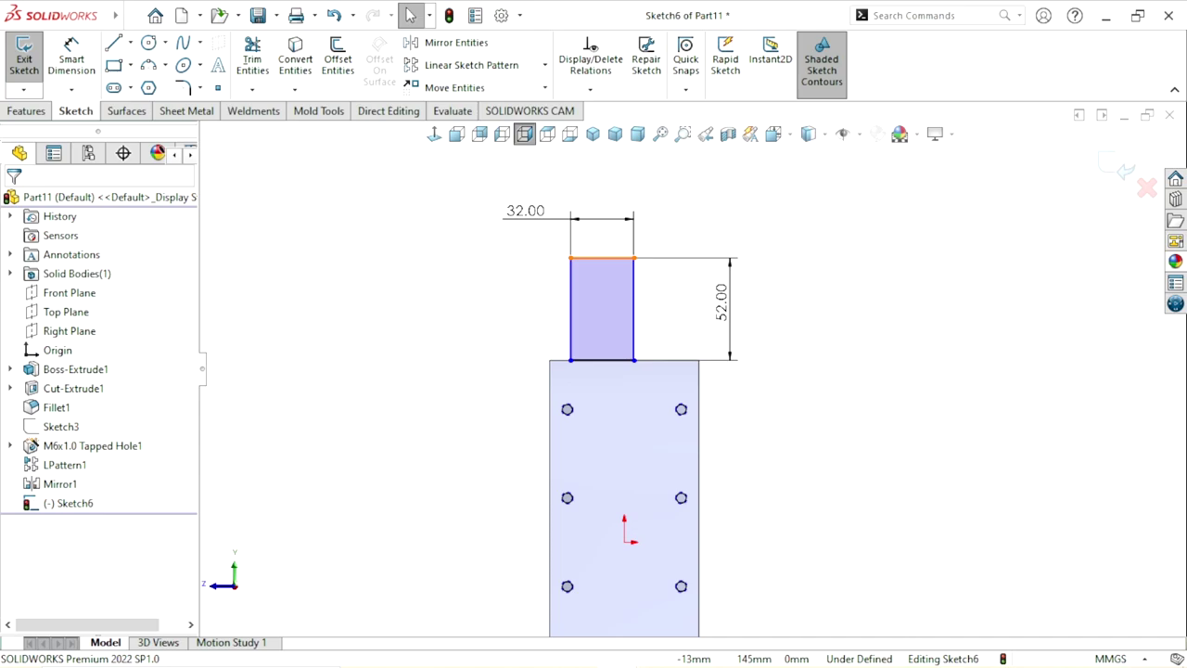
Step: Add a Vertical relation between the rectangle's top-edge midpoint and the origin
click(601, 258)
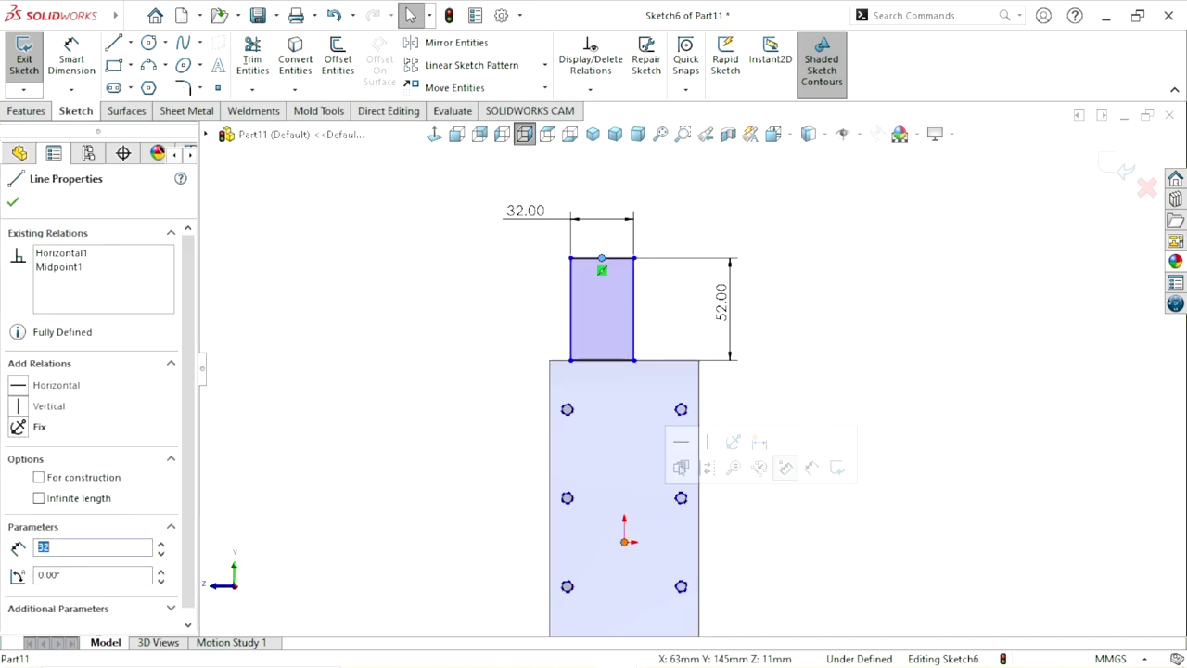
key(Escape)
ctrl+click(624, 542)
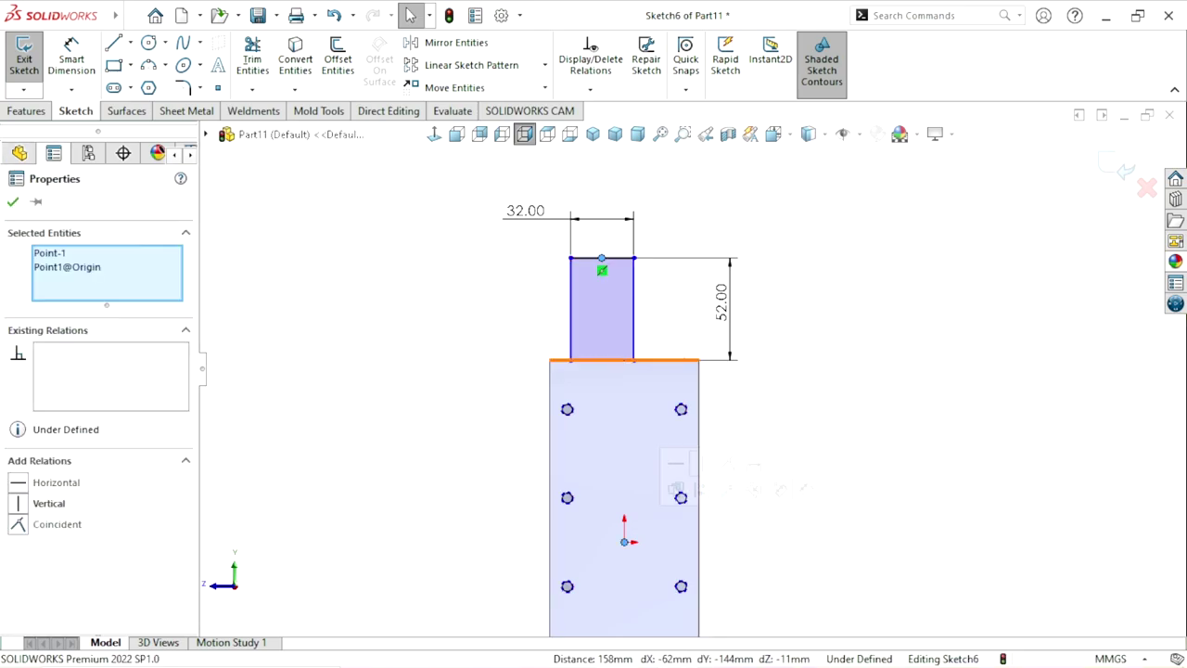
click(19, 502)
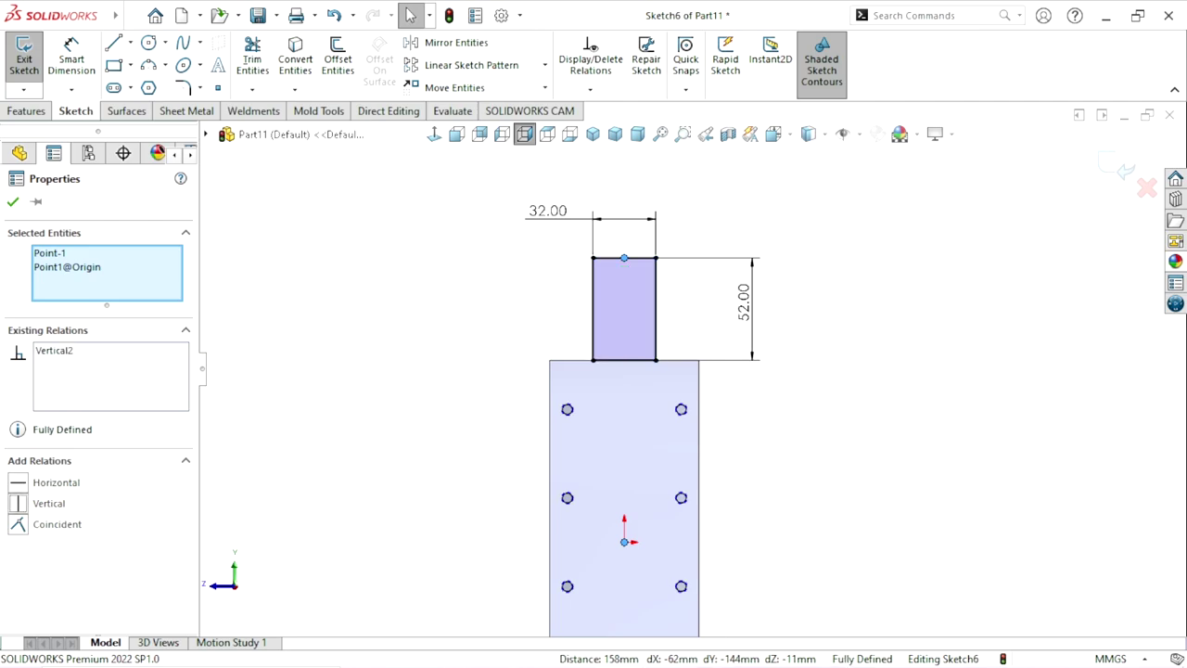
key(Escape)
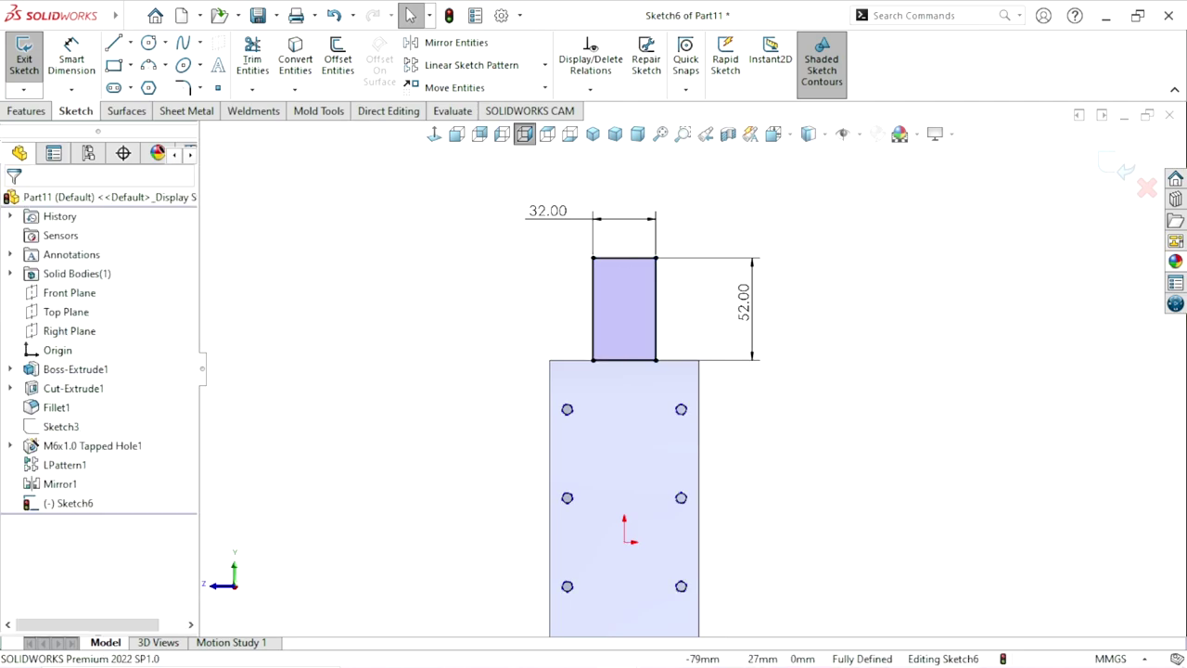
scroll(700, 223, up, 3)
scroll(699, 223, down, 1)
scroll(688, 379, down, 1)
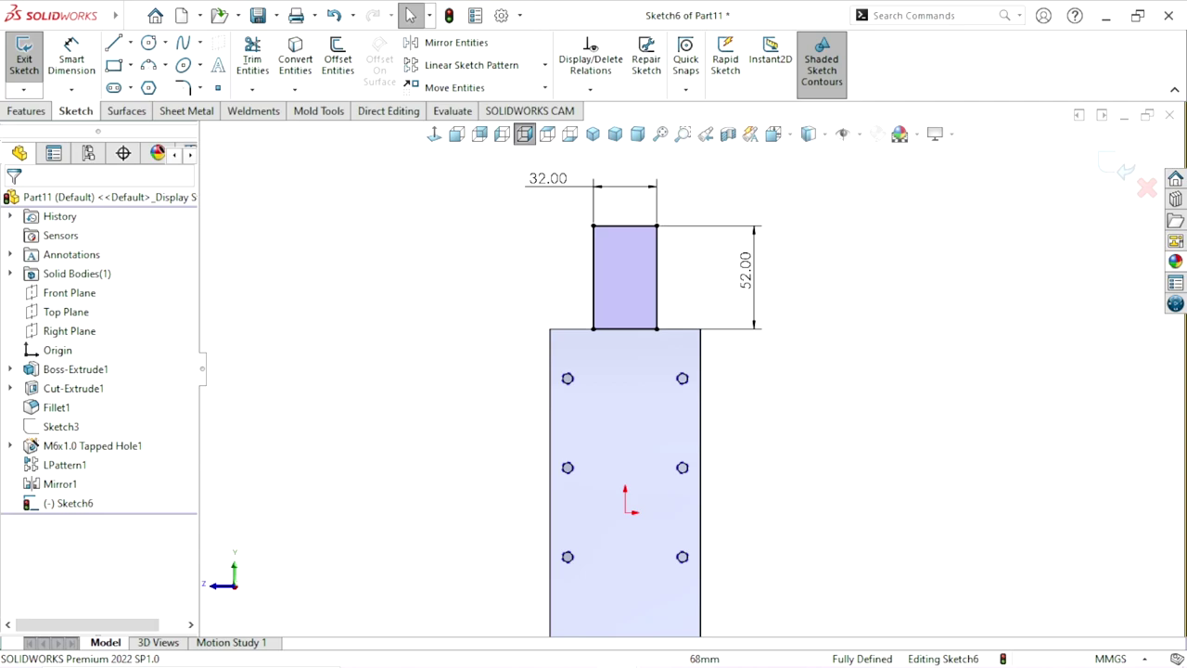
scroll(771, 433, down, 1)
click(26, 110)
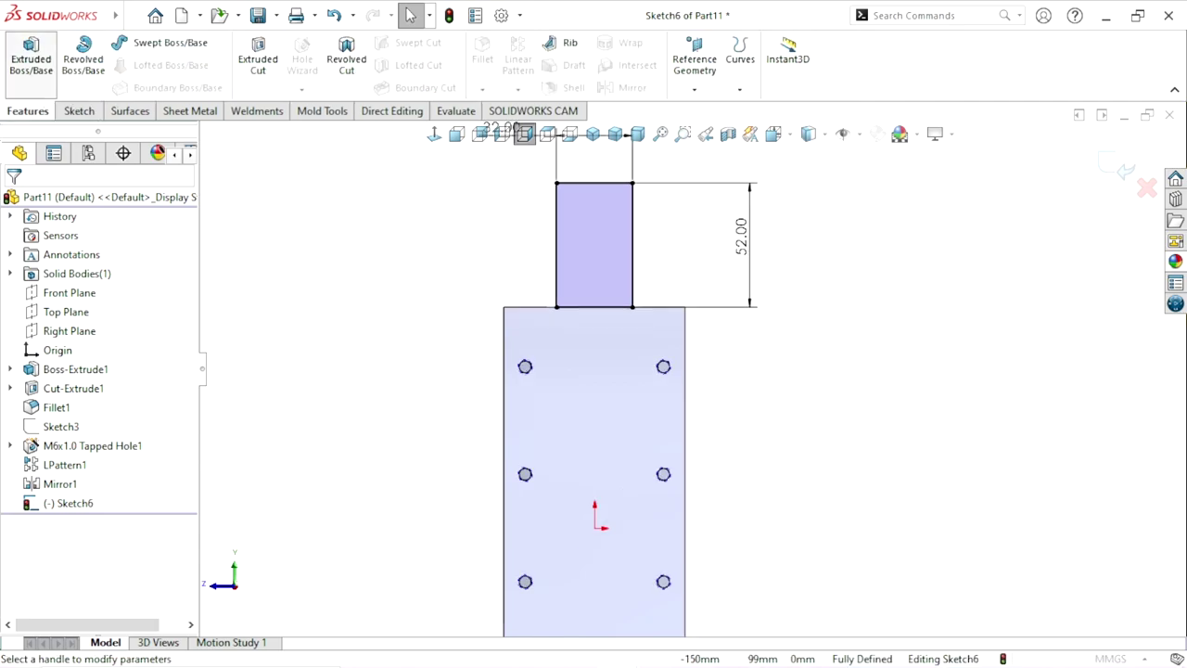
Step: Extrude the 32 × 52 mm rectangle Blind 30 mm in the reversed direction
click(30, 56)
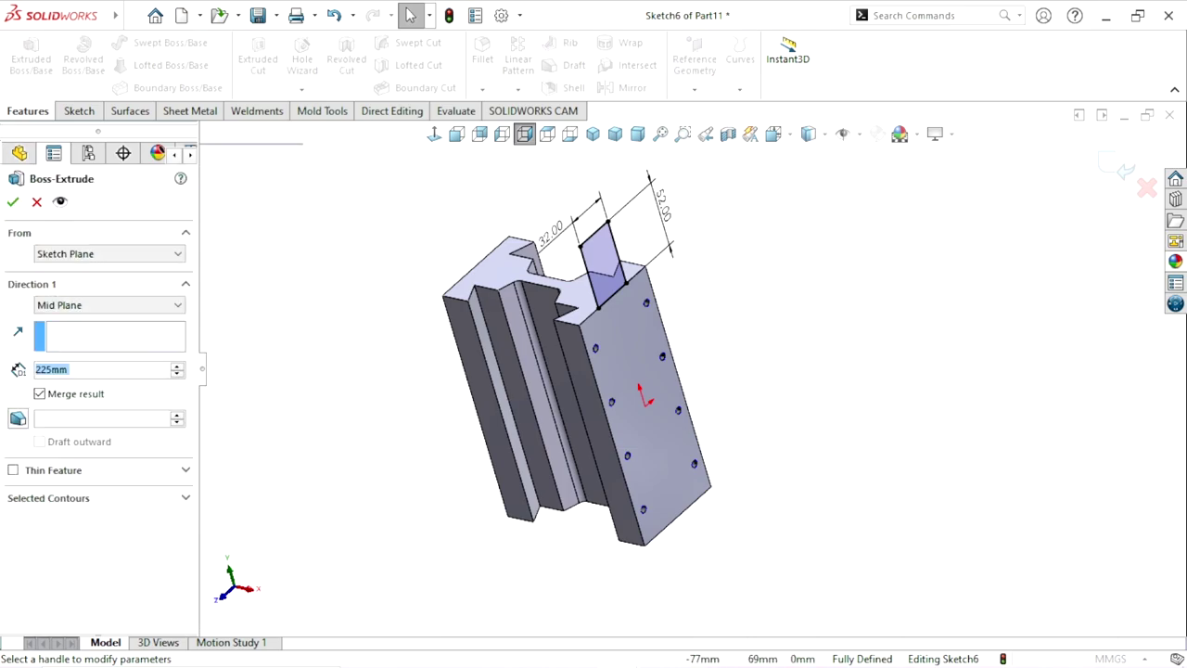
click(108, 306)
key(Home)
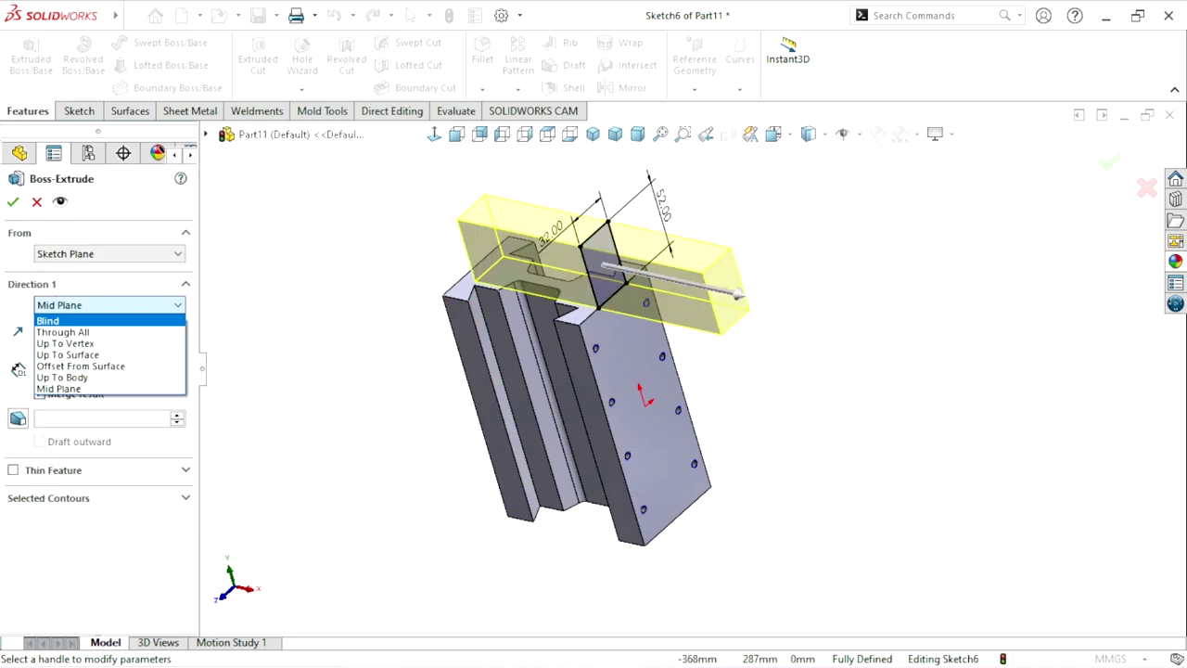
key(Return)
click(68, 368)
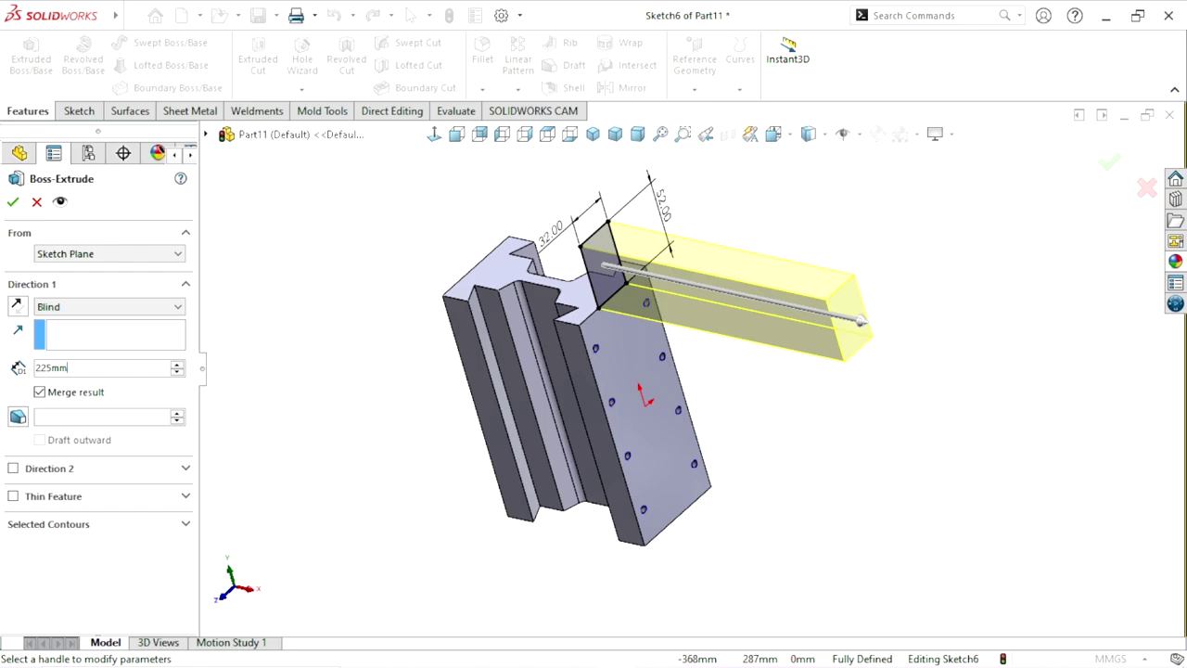
text(30)
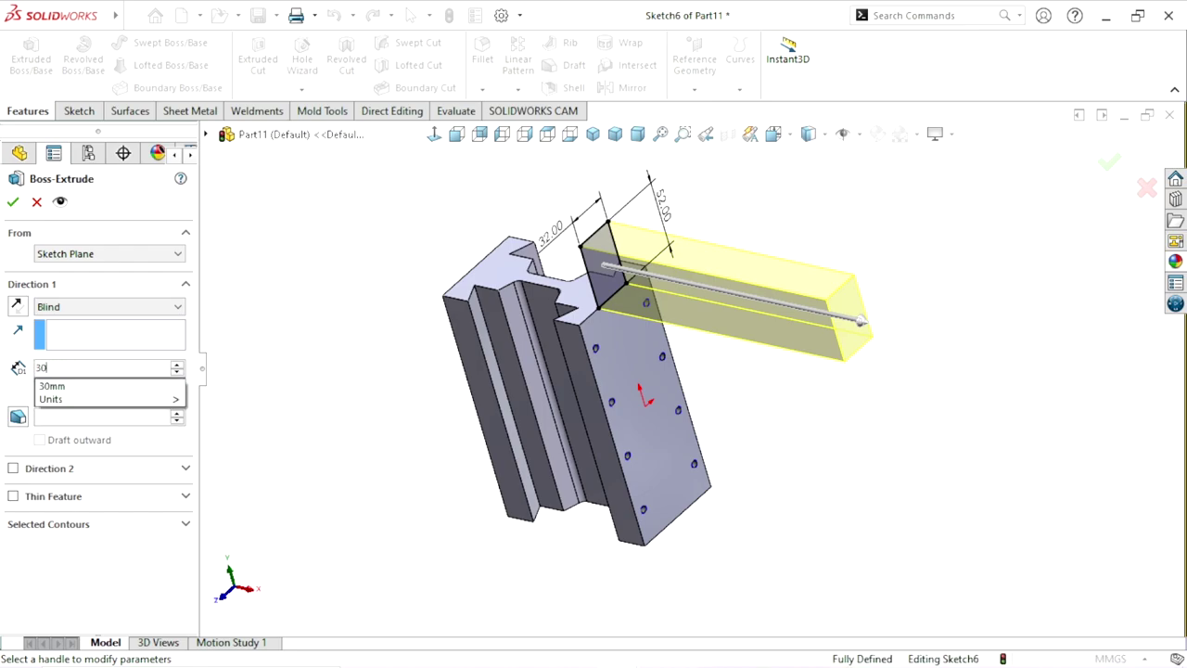
key(Return)
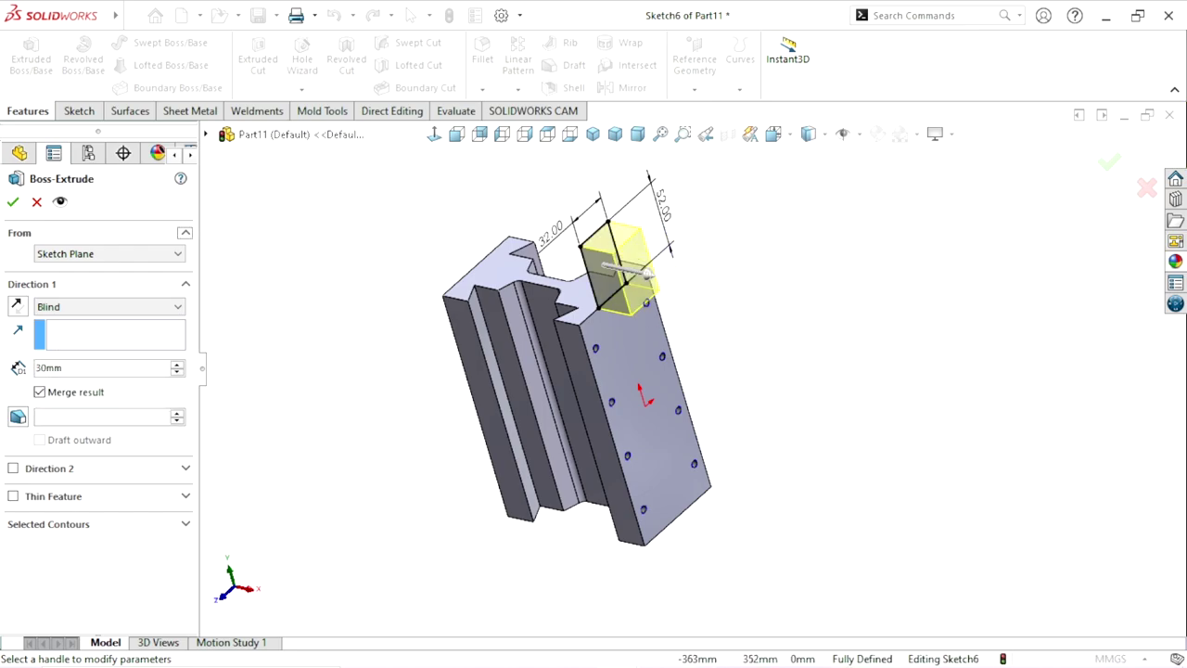
click(18, 306)
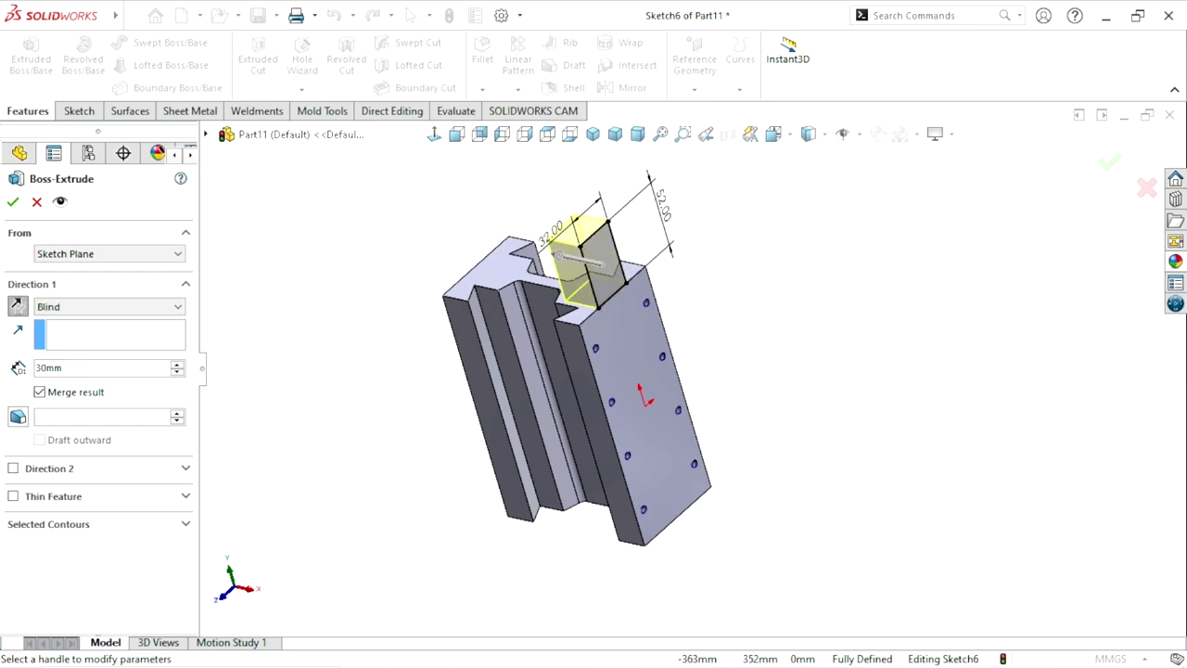
click(13, 202)
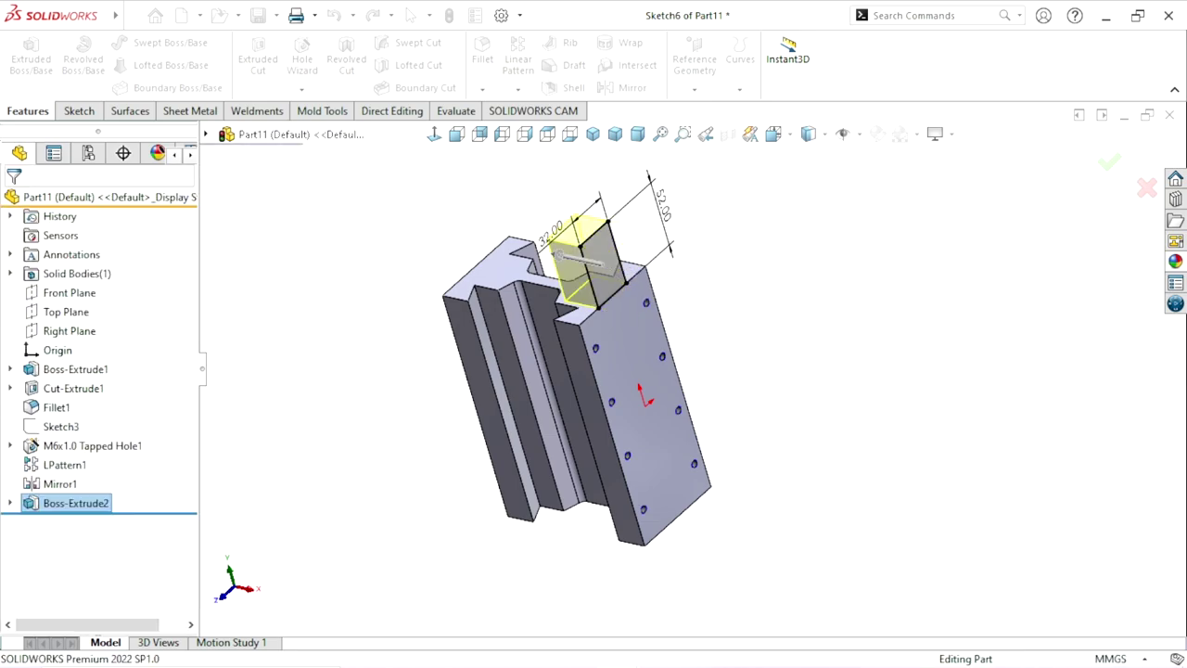
Step: Start a mirror of Boss-Extrude2, picking Right Plane from the flyout tree as mirror plane
mouse_move(575, 371)
middle_down()
mouse_move(612, 352)
mouse_move(556, 381)
mouse_move(594, 371)
mouse_move(575, 366)
middle_up()
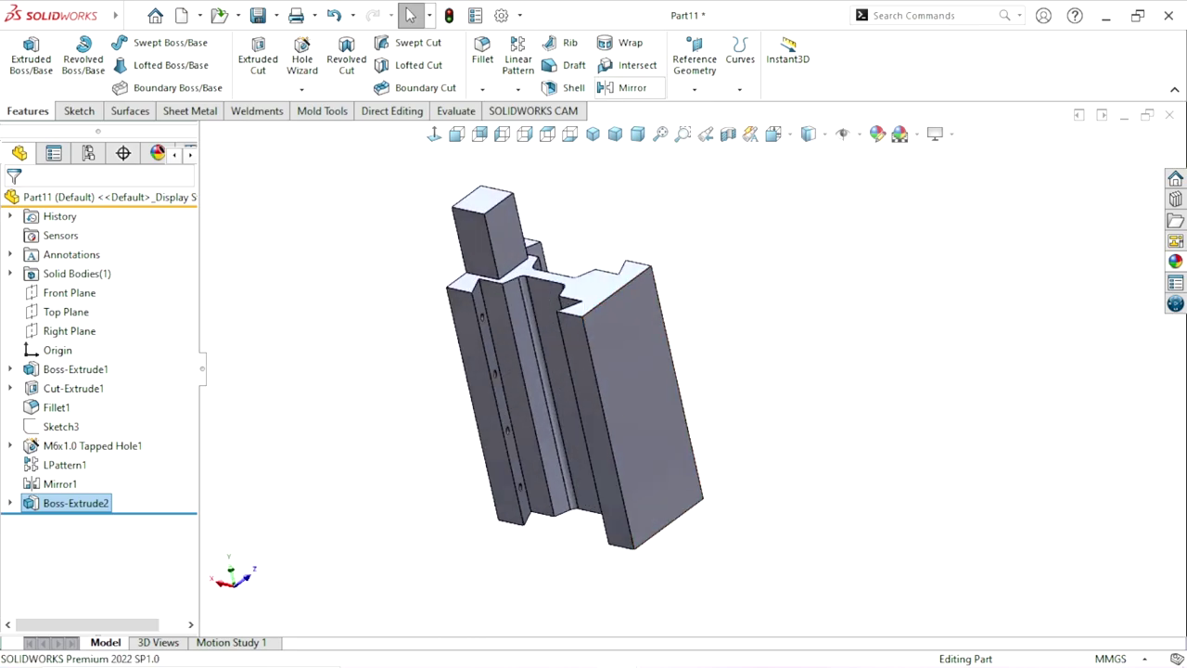
click(623, 87)
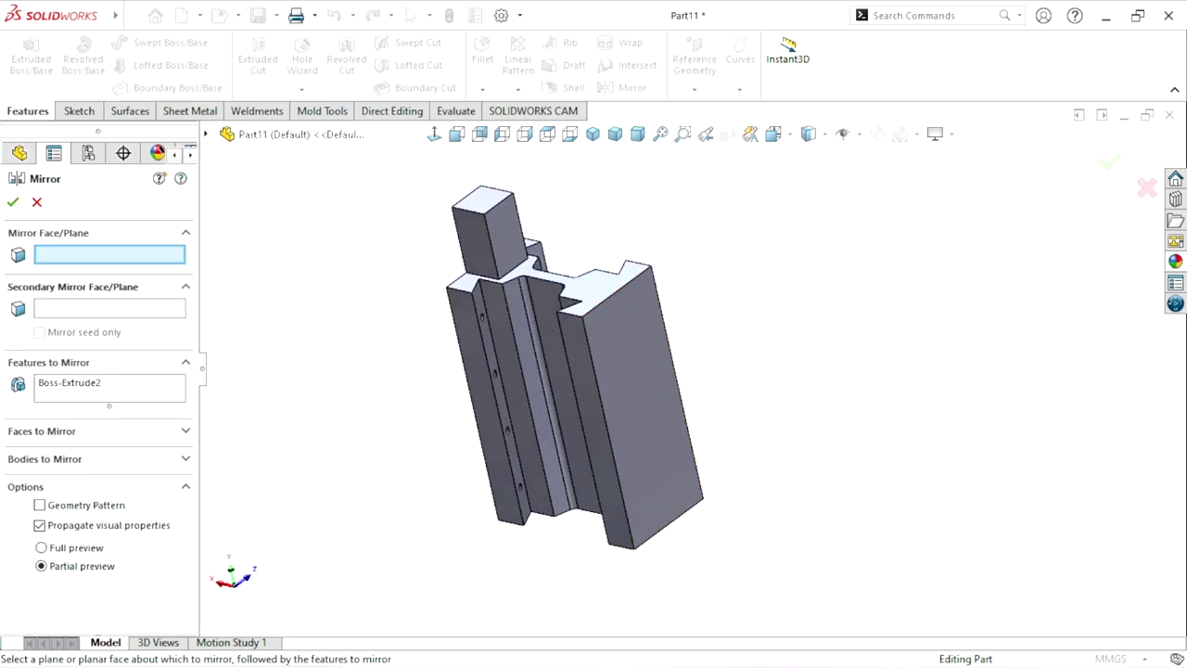
click(227, 134)
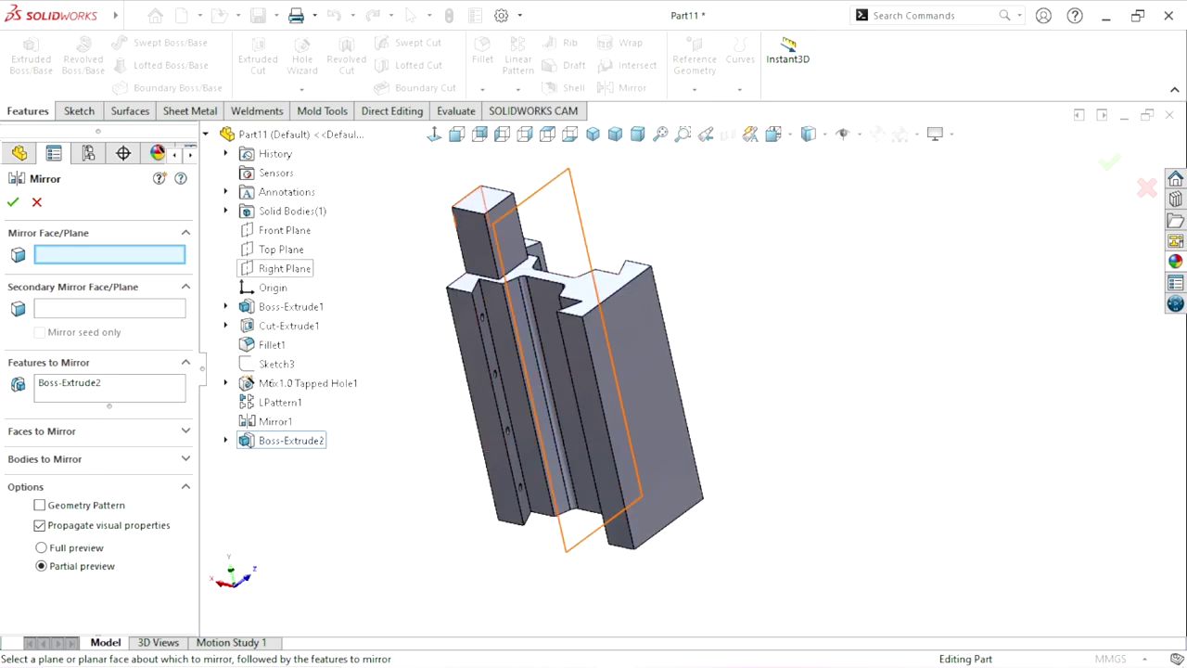
click(285, 268)
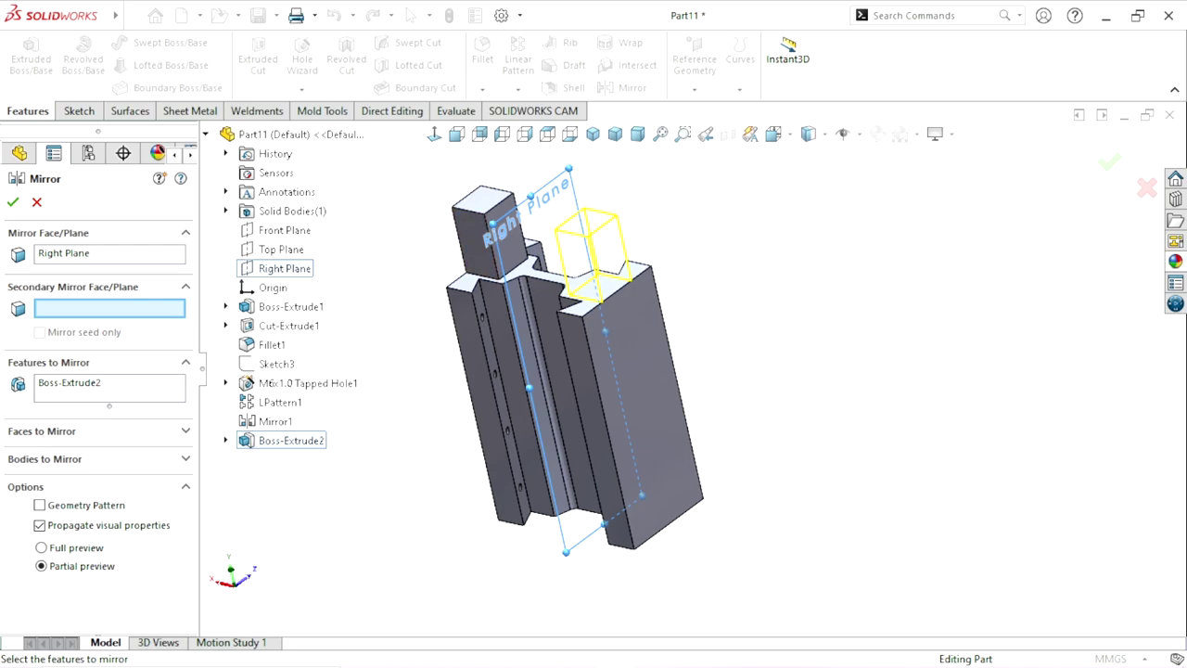
Step: Confirm Mirror2 of the side boss across the Right Plane and start a sketch on the part's top face
key(Return)
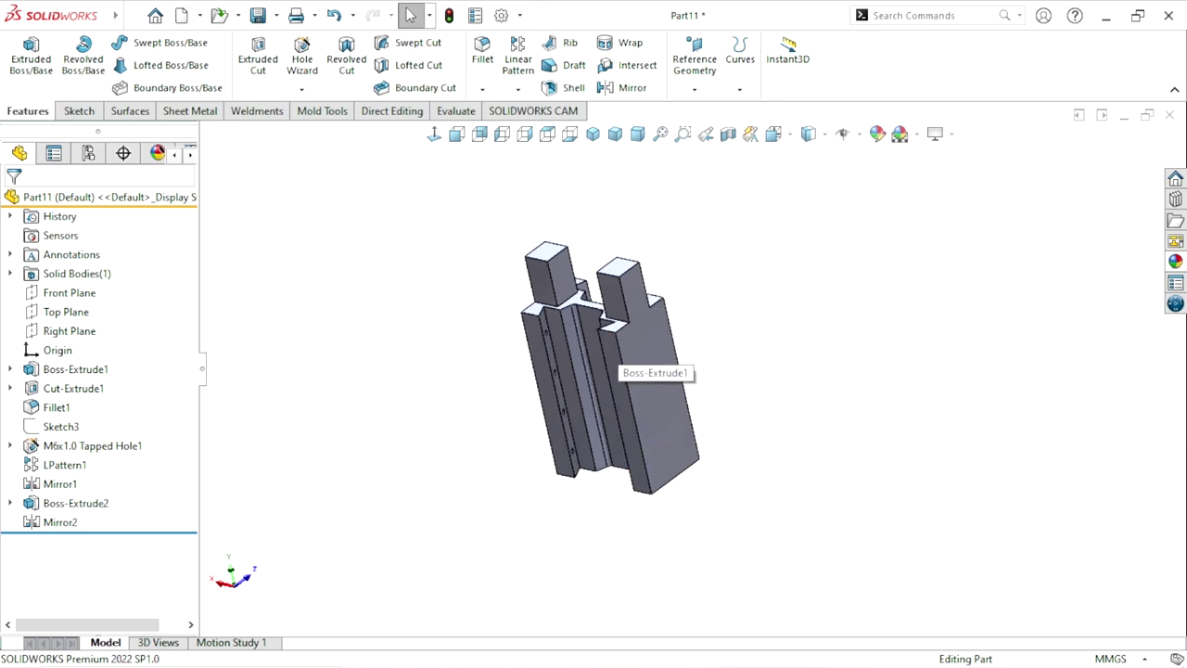
mouse_move(594, 376)
middle_down()
mouse_move(601, 384)
mouse_move(650, 345)
middle_up()
scroll(650, 345, down, 3)
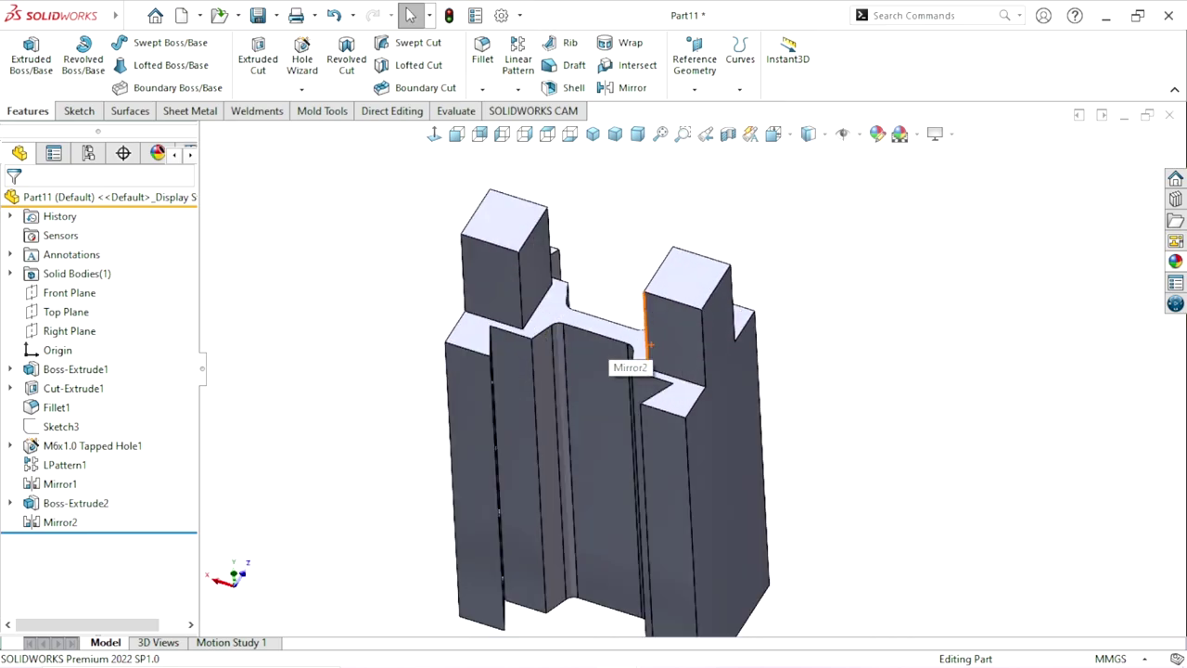
click(649, 345)
click(683, 279)
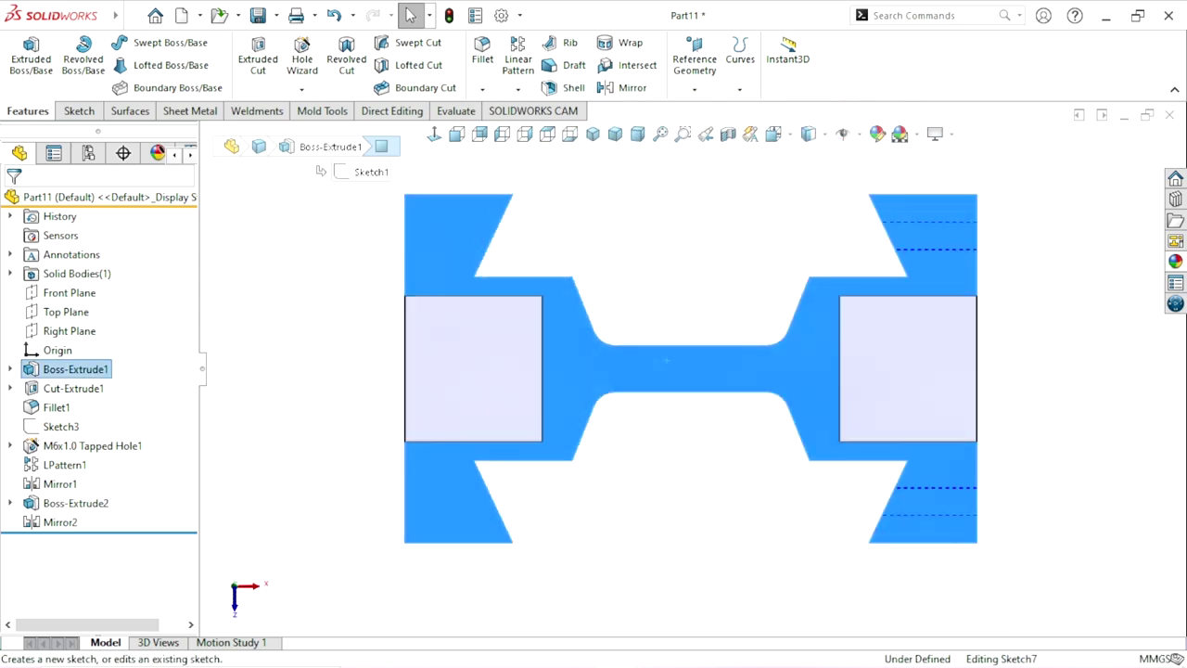
Step: Draw a 65 mm centre rectangle from the origin to the right pocket edge, bridging the posts
click(130, 65)
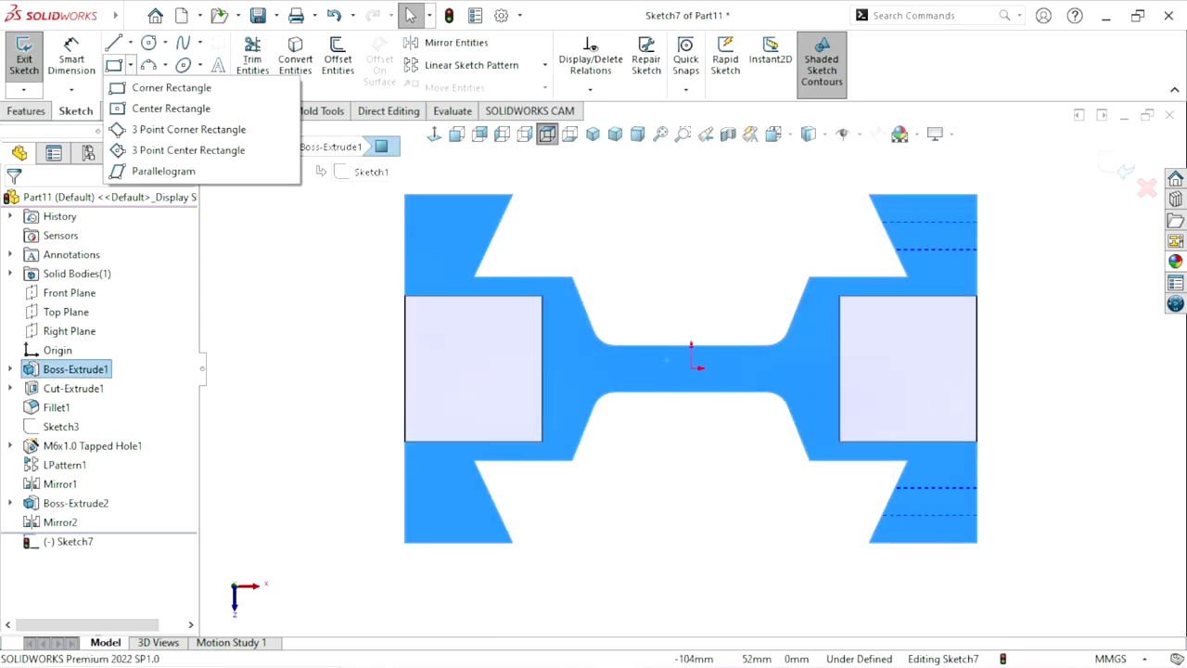
click(158, 109)
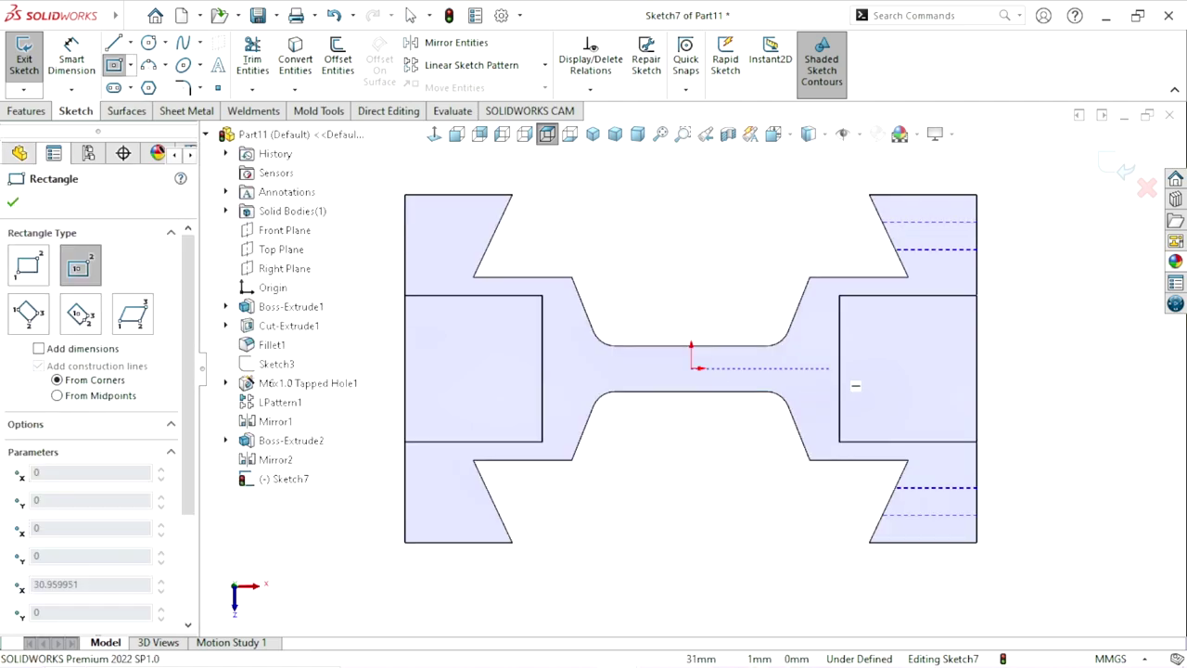
click(839, 374)
key(Return)
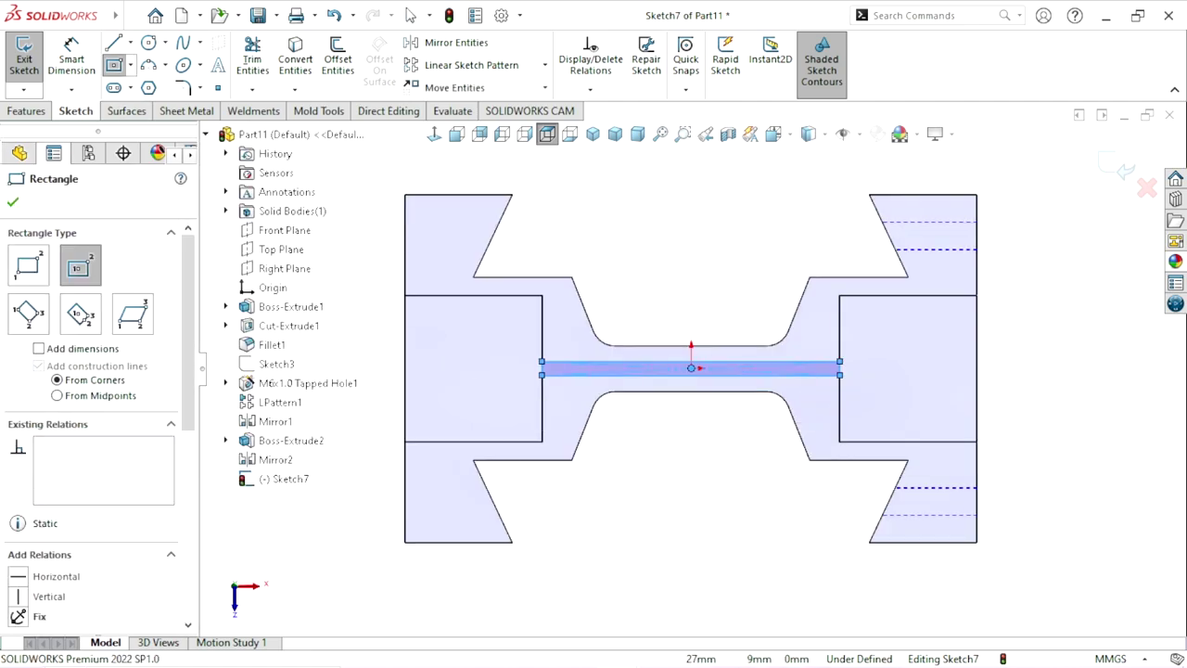
right_click(747, 265)
click(846, 278)
Step: Make the rectangle's top edge collinear with the model edge so Sketch7 is fully defined
scroll(710, 412, down, 3)
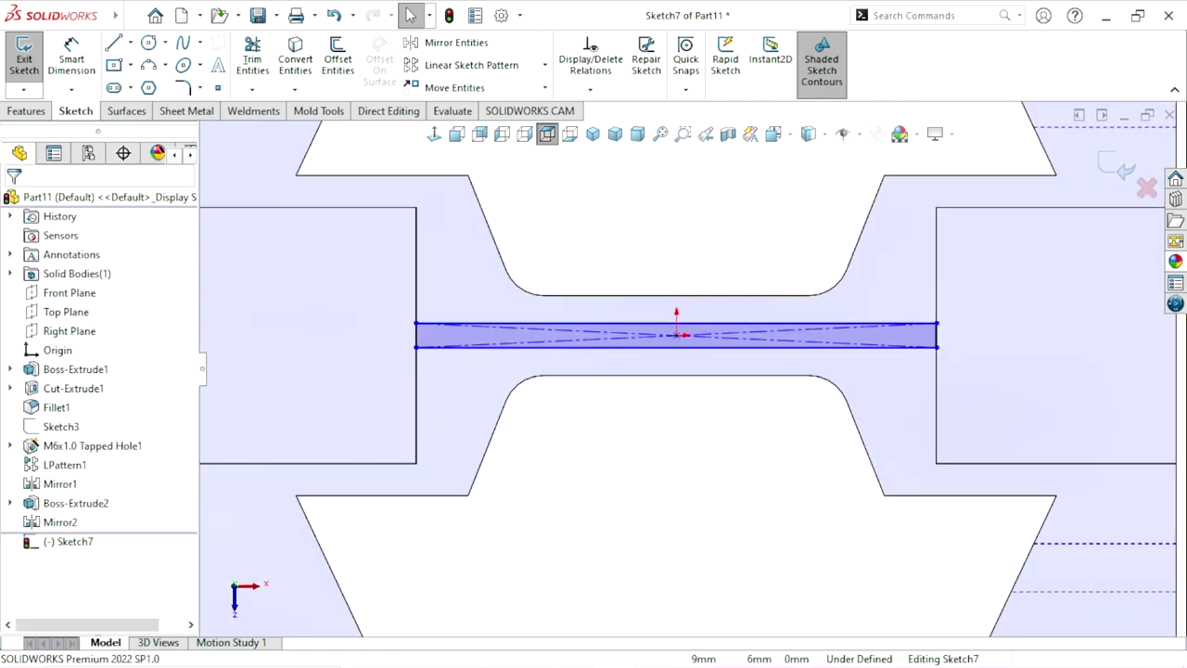
click(891, 324)
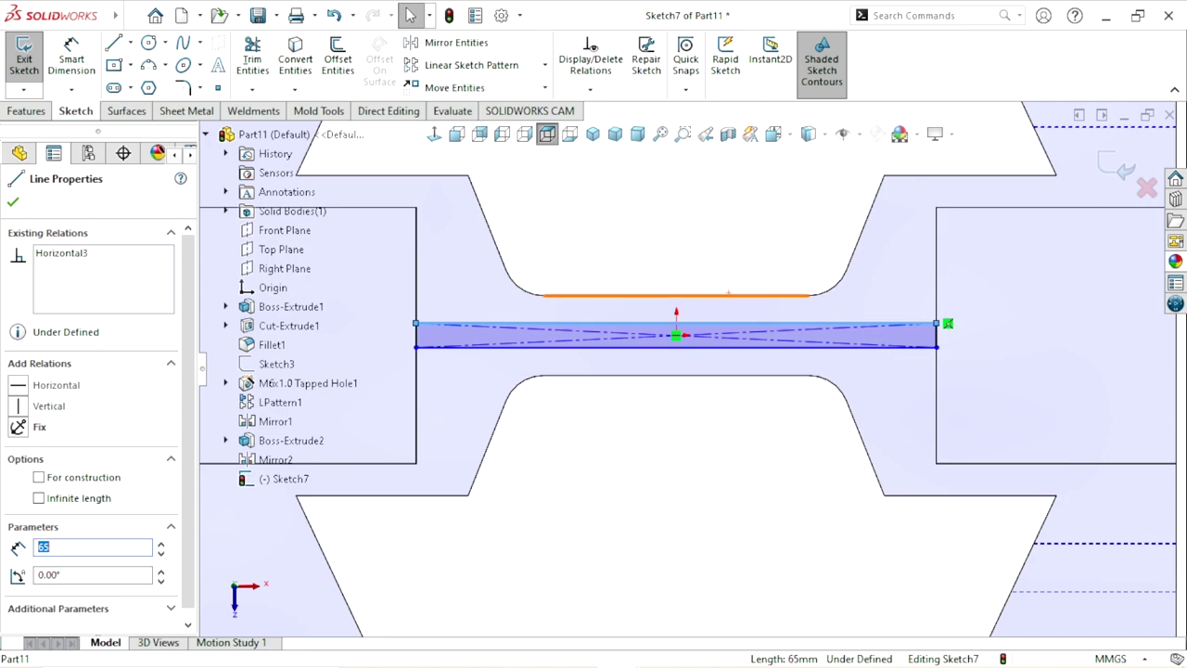
ctrl+click(728, 295)
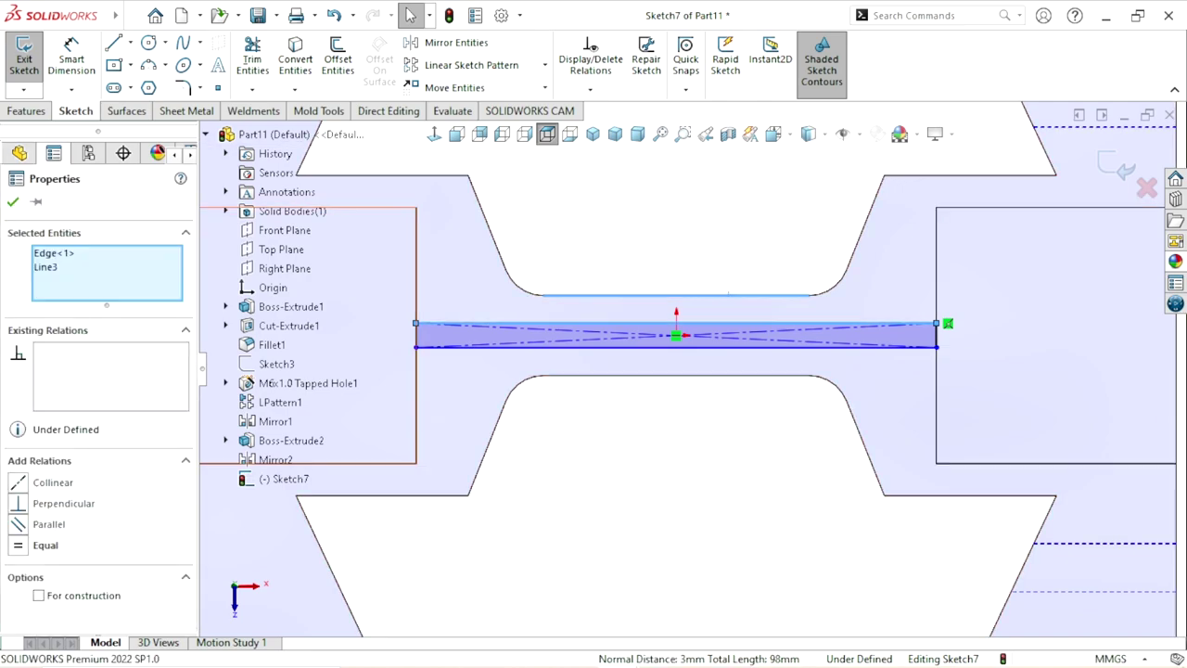
click(52, 482)
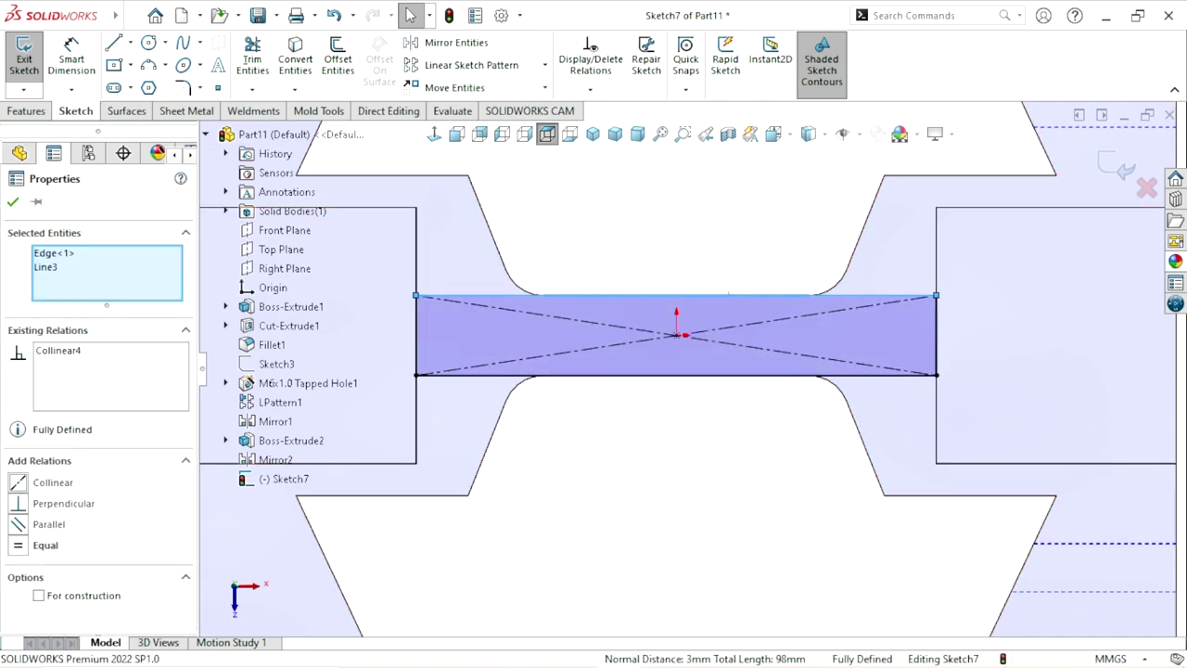
click(13, 202)
scroll(692, 369, up, 3)
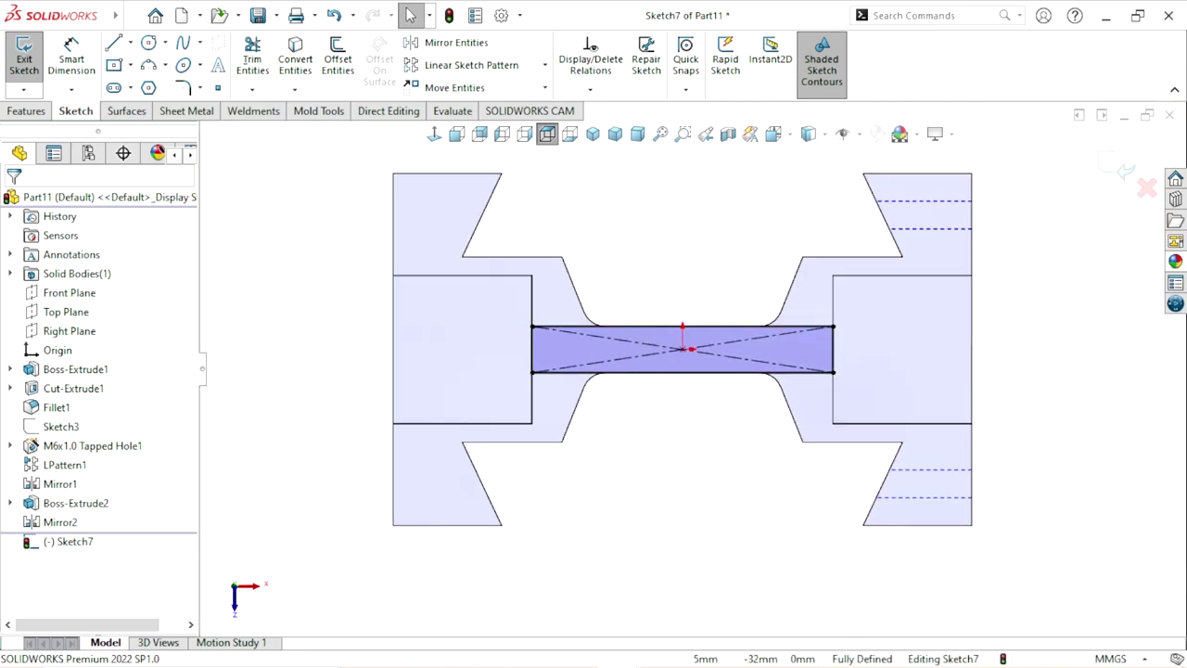
mouse_move(692, 368)
middle_down()
mouse_move(668, 306)
mouse_move(630, 334)
middle_up()
click(25, 111)
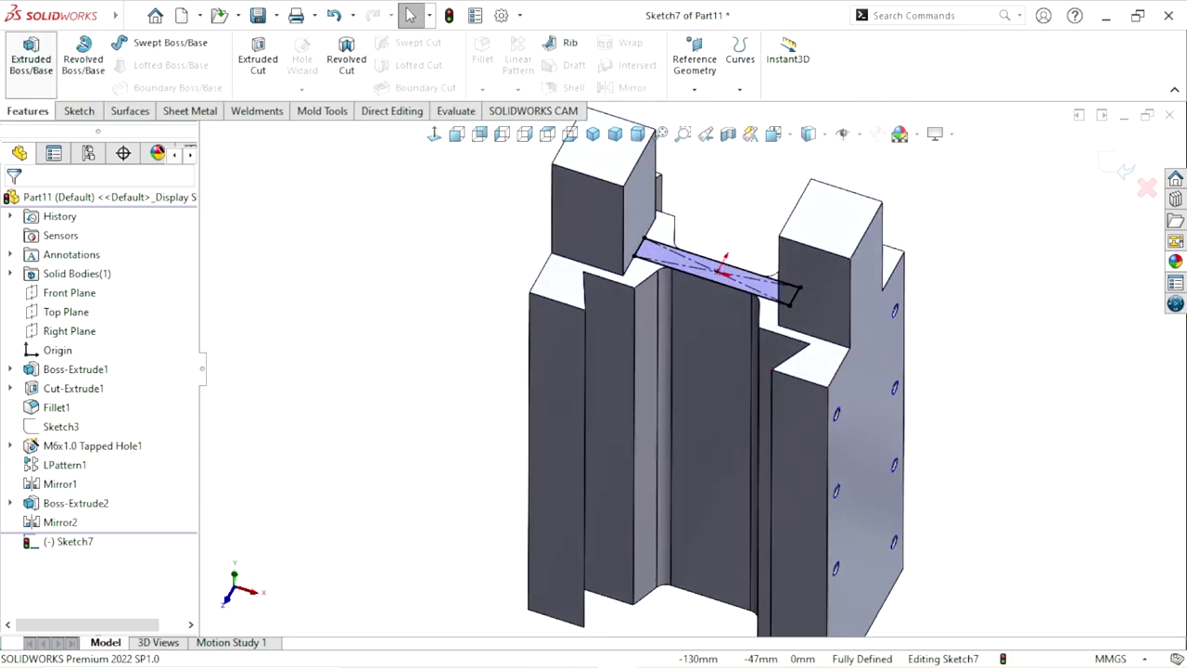
Step: Extrude Sketch7 as a 30 mm blind boss to form the wall between the posts
key(Left)
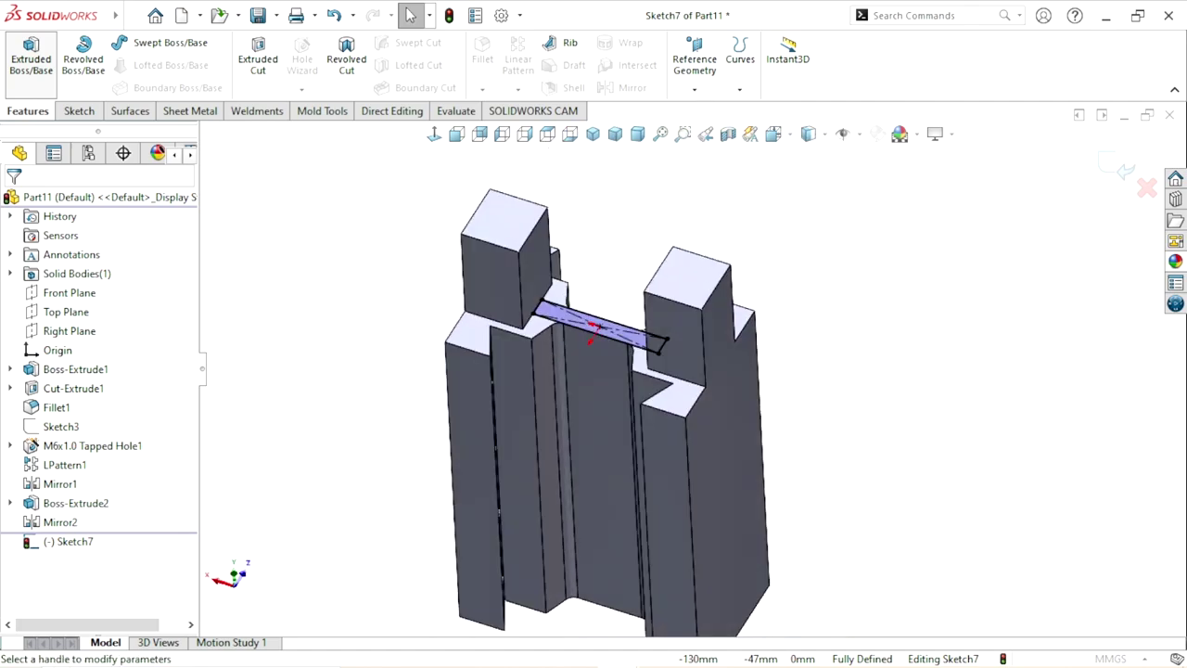
click(30, 56)
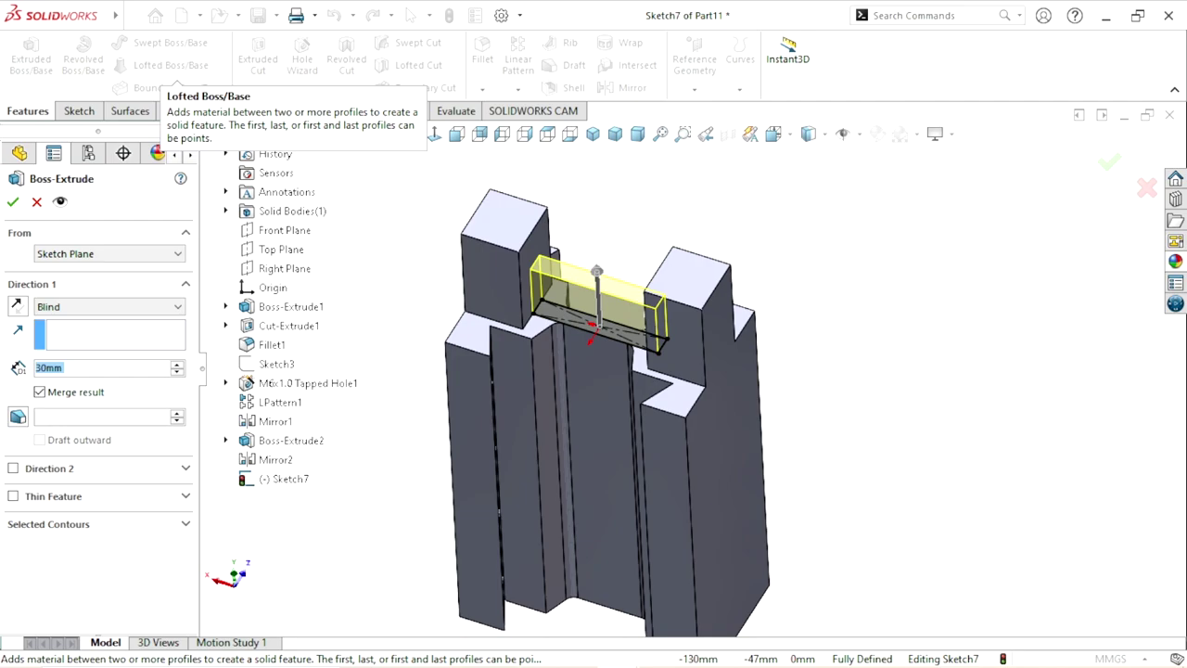
text(30)
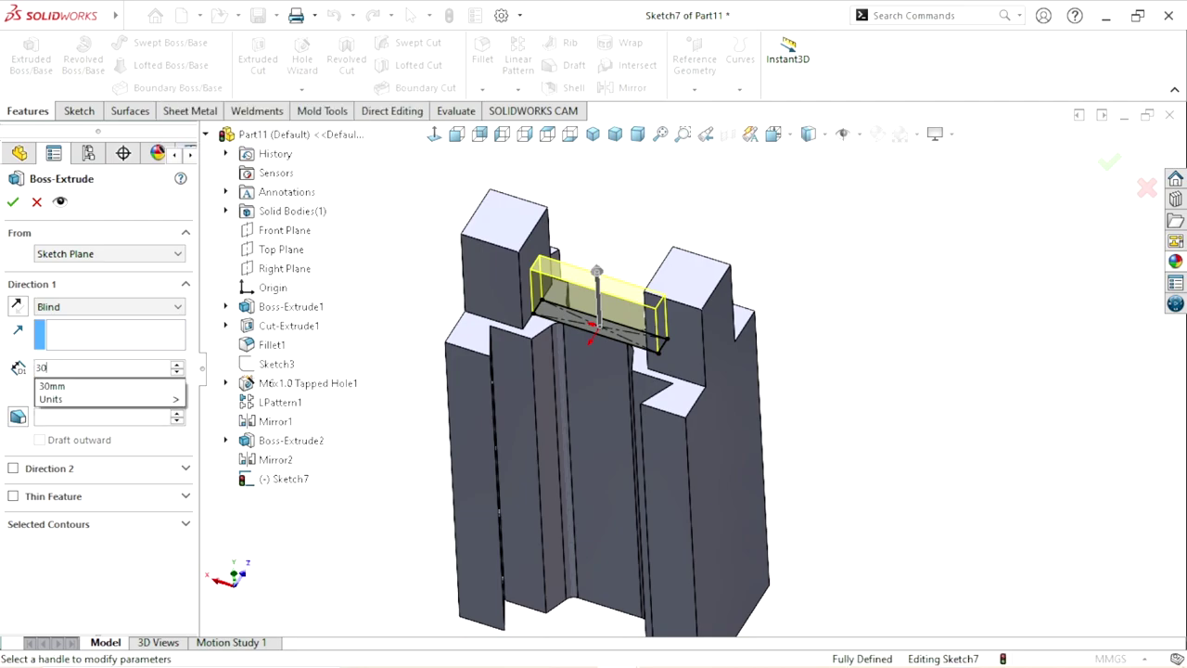
key(Return)
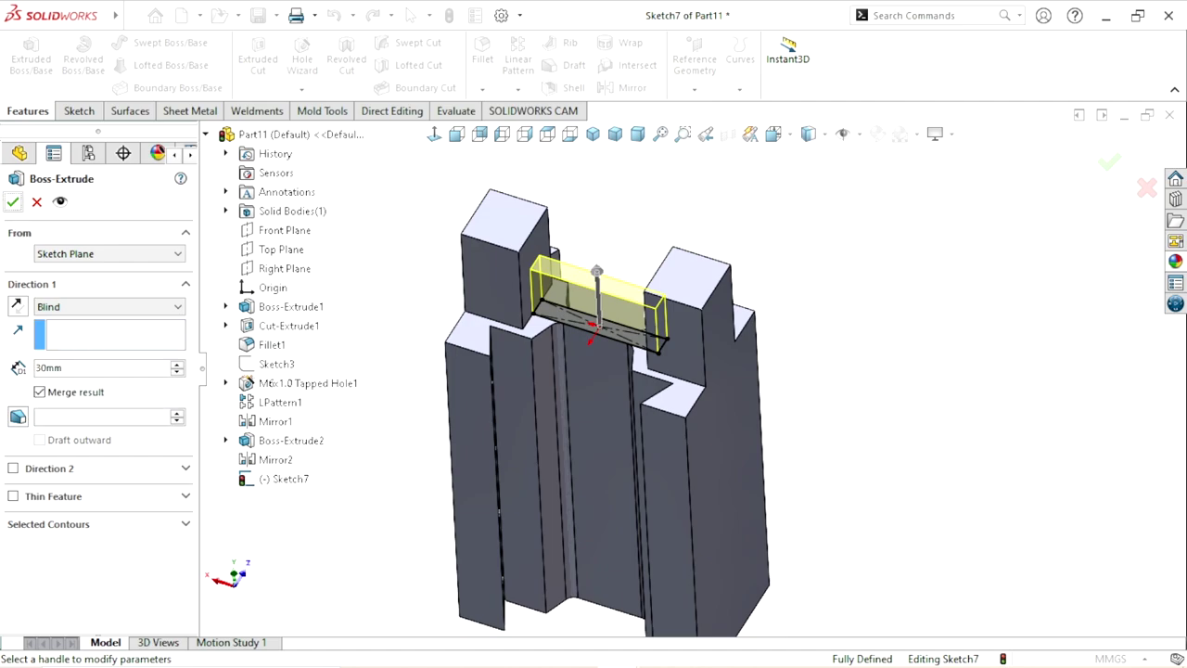
click(13, 201)
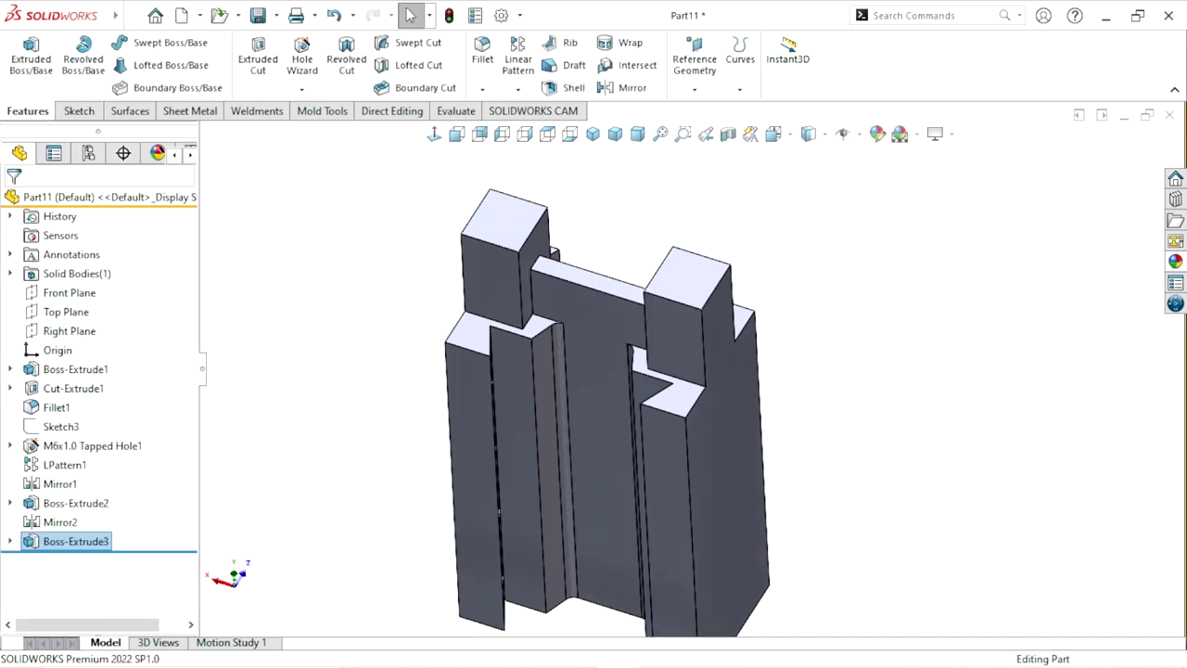
Step: Start a new sketch on the new wall's top face
mouse_move(650, 417)
middle_down()
mouse_move(760, 429)
mouse_move(621, 354)
middle_up()
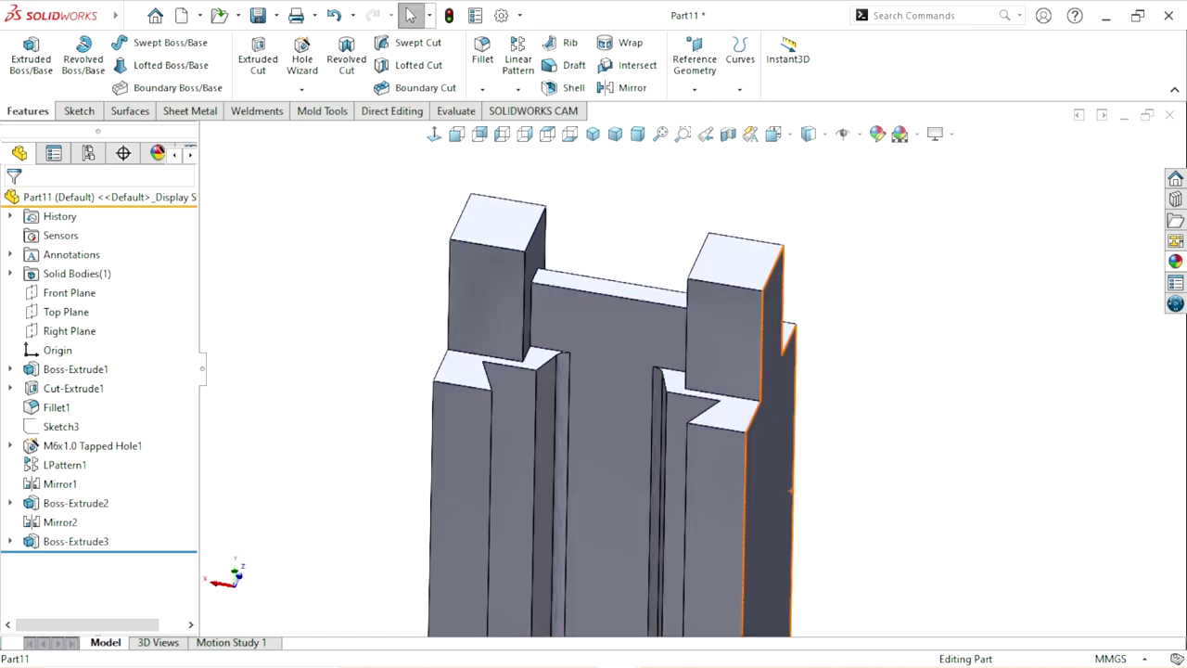
scroll(622, 354, down, 3)
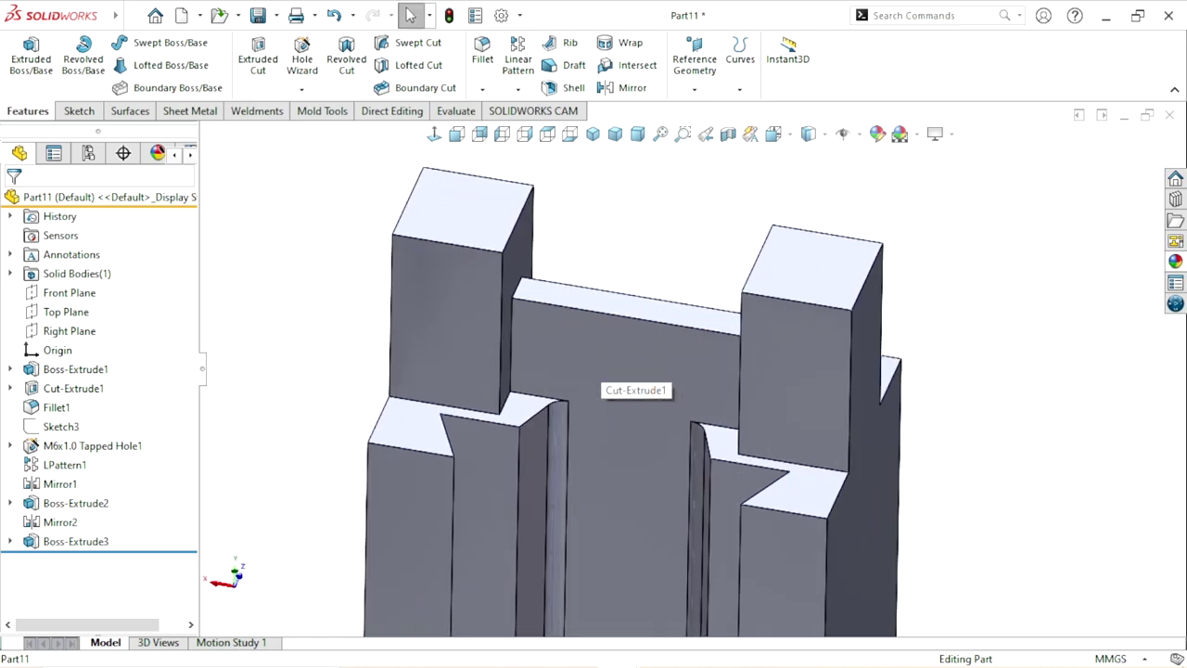
click(687, 314)
click(713, 230)
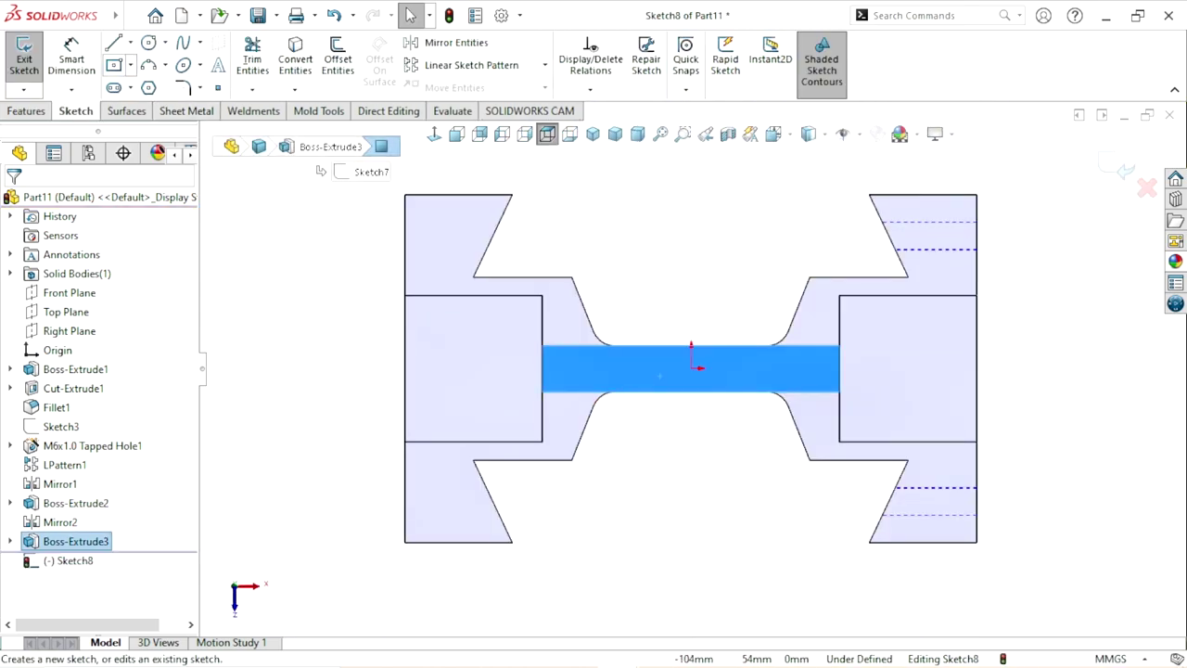
Step: Draw a 65 × 32 mm centre rectangle from the origin over the bar
click(113, 64)
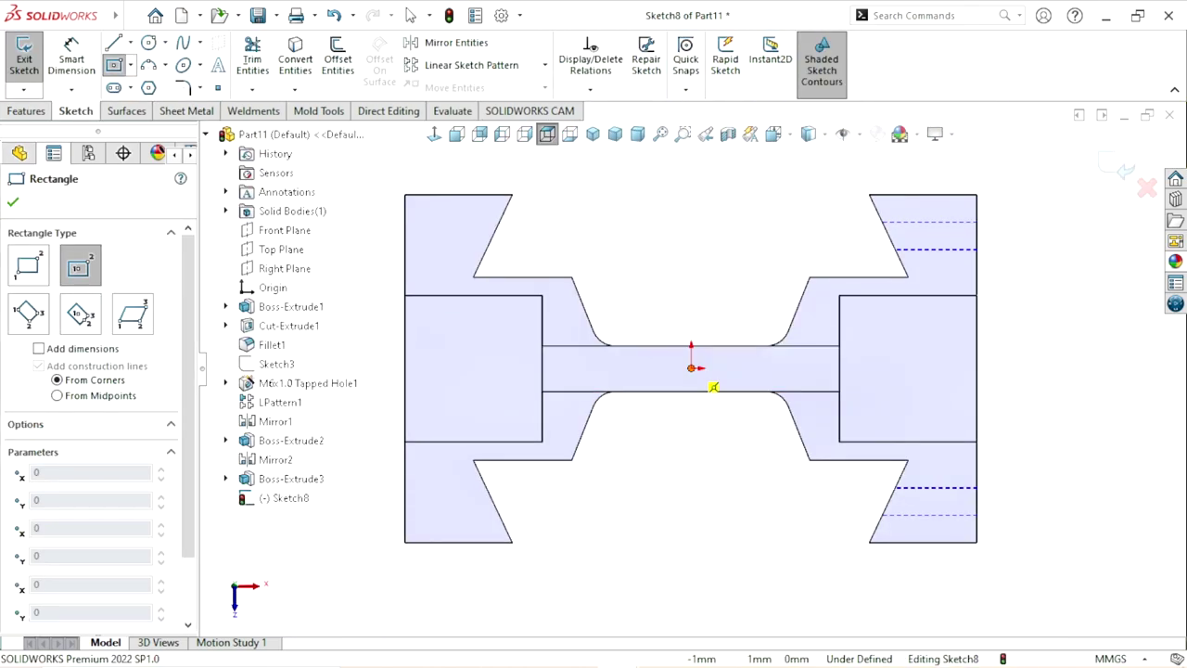
click(692, 368)
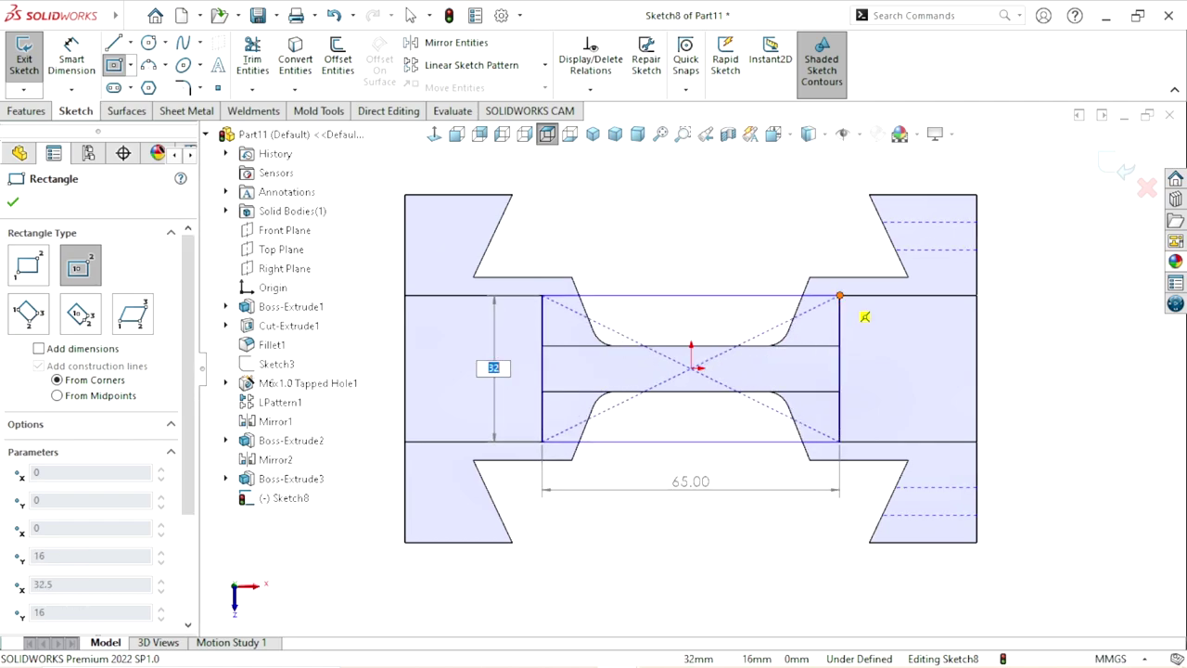
click(840, 295)
right_click(696, 253)
click(728, 265)
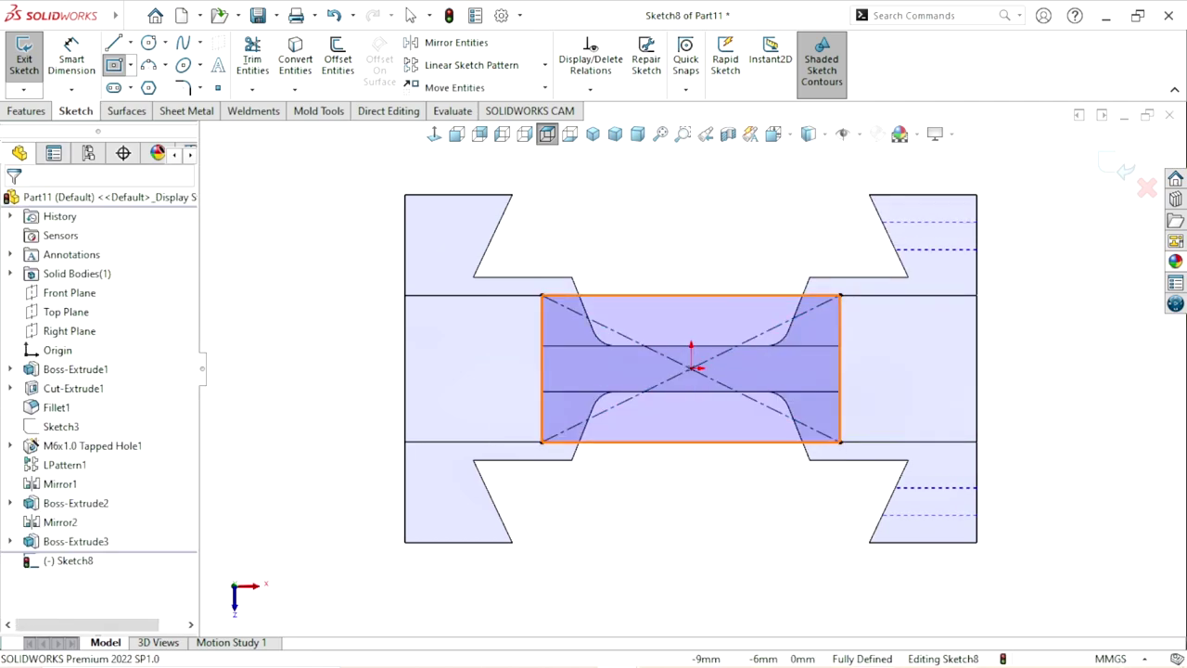
scroll(691, 368, up, 2)
scroll(691, 369, down, 3)
middle_drag(691, 368, 650, 232)
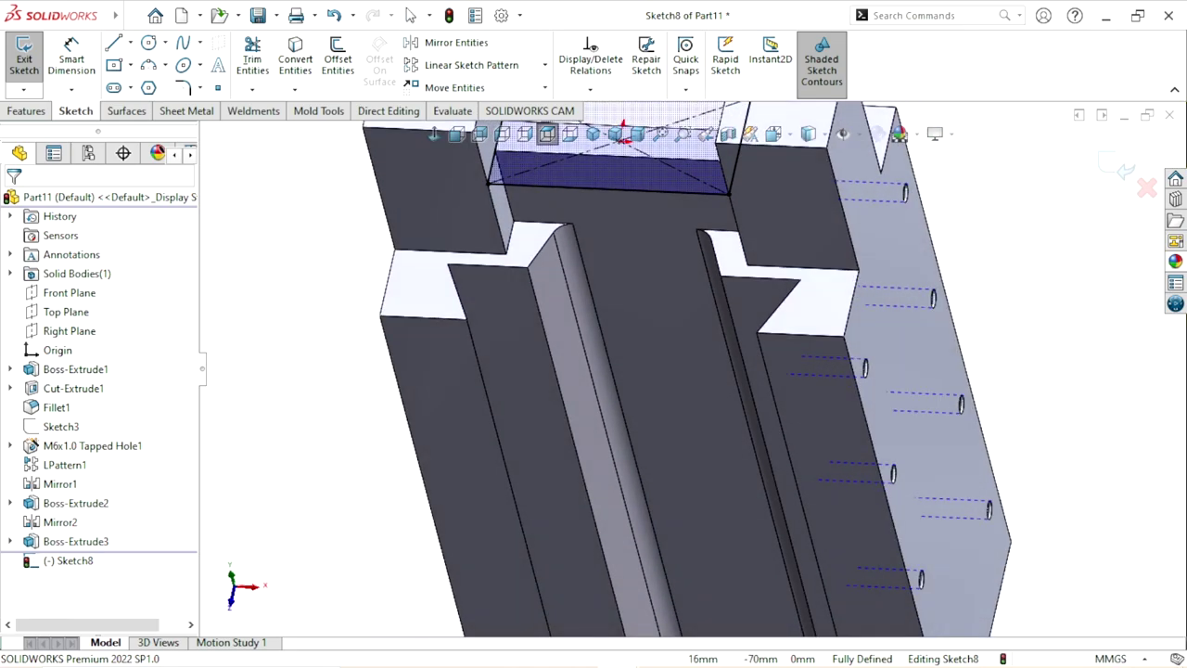
middle_drag(650, 371, 705, 334)
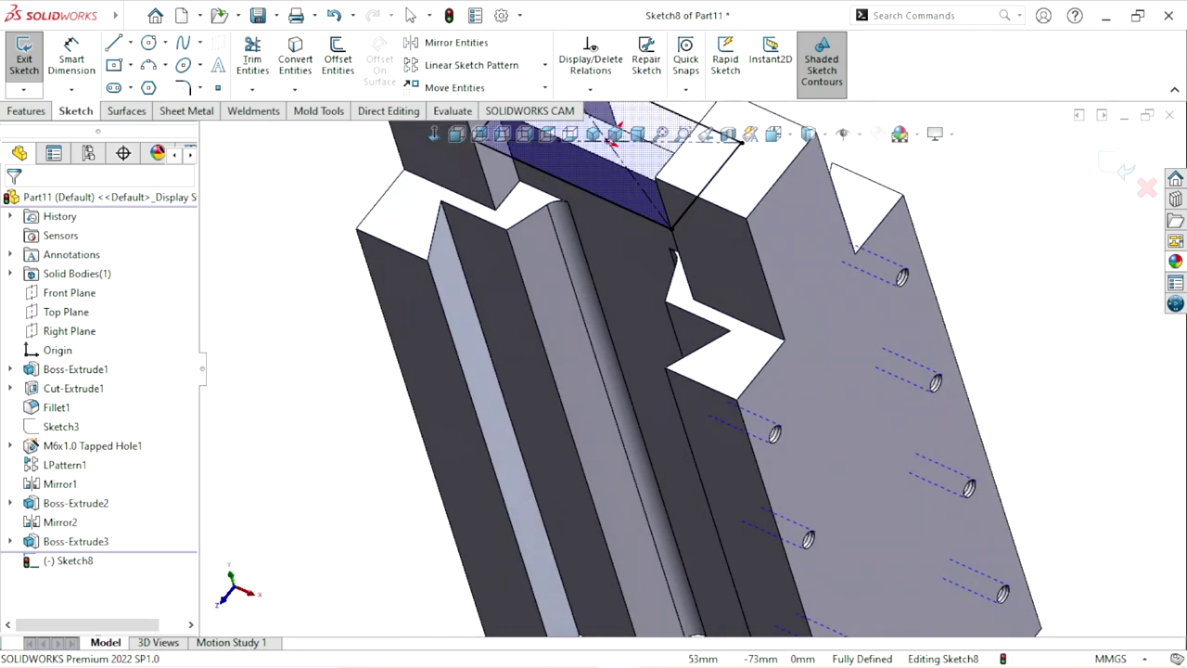
scroll(650, 306, up, 2)
scroll(650, 306, up, 2)
scroll(650, 307, down, 3)
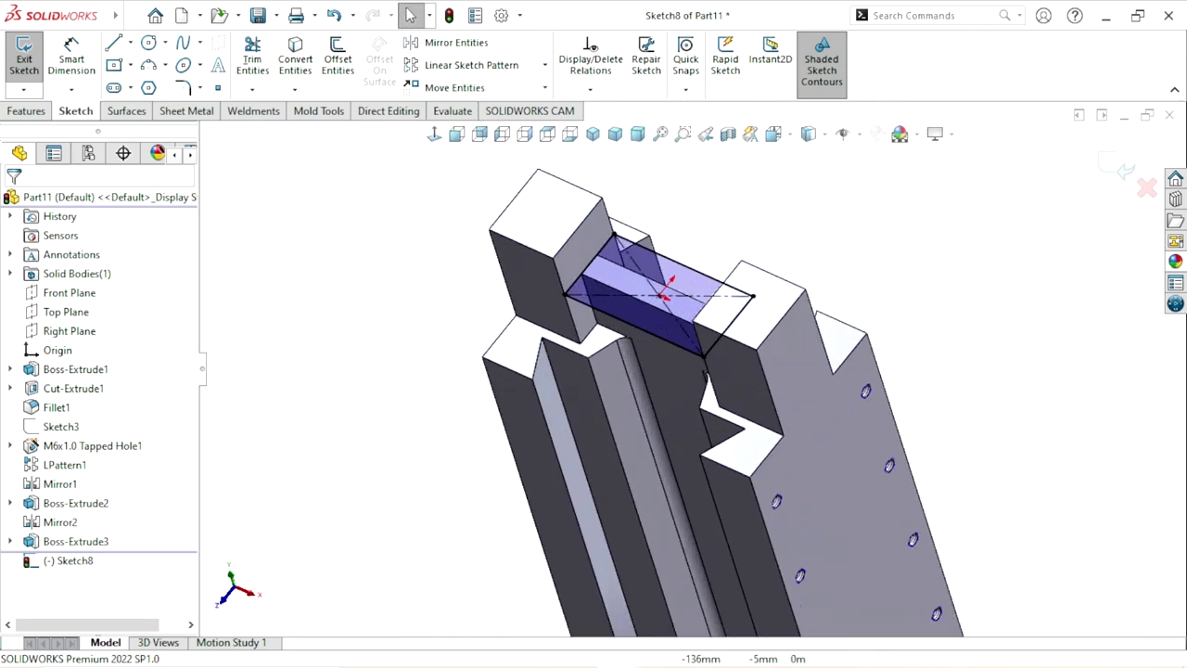
click(26, 111)
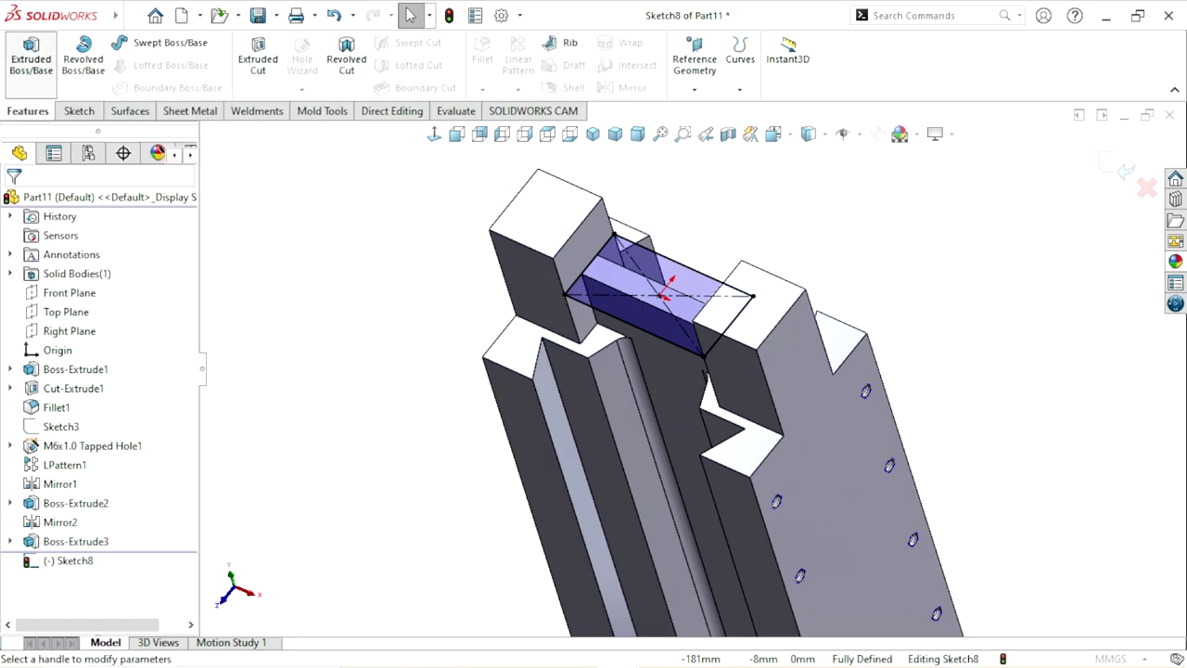
Step: Extrude Sketch8 up to the left post's top face as Boss-Extrude4
click(31, 58)
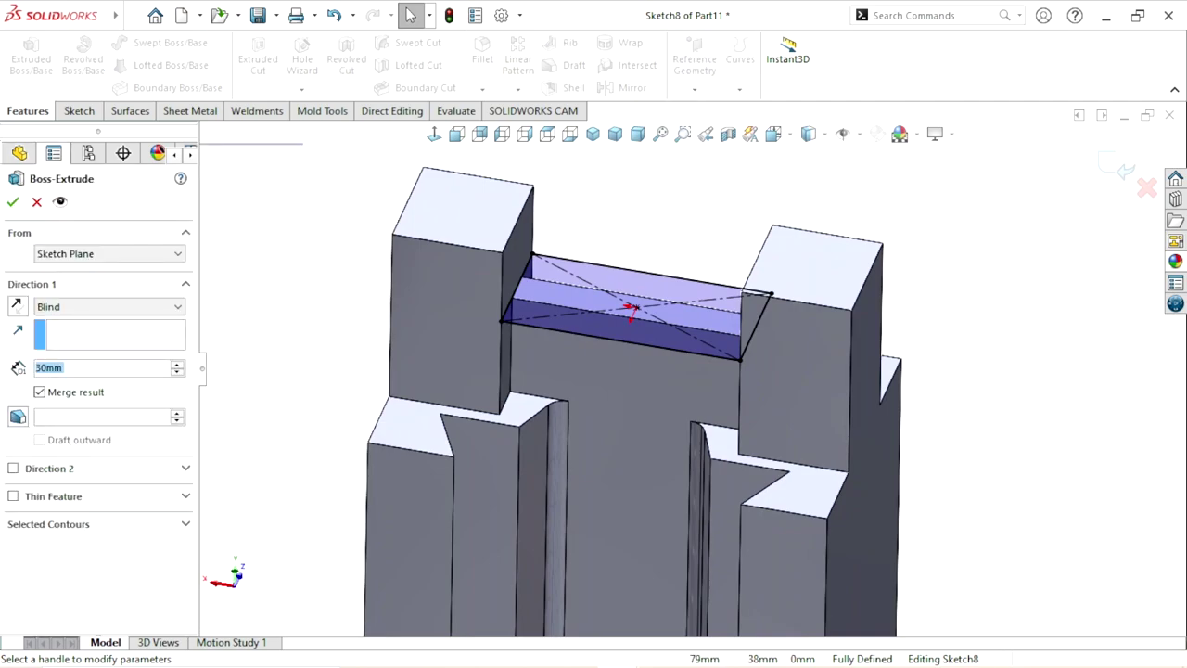
click(109, 306)
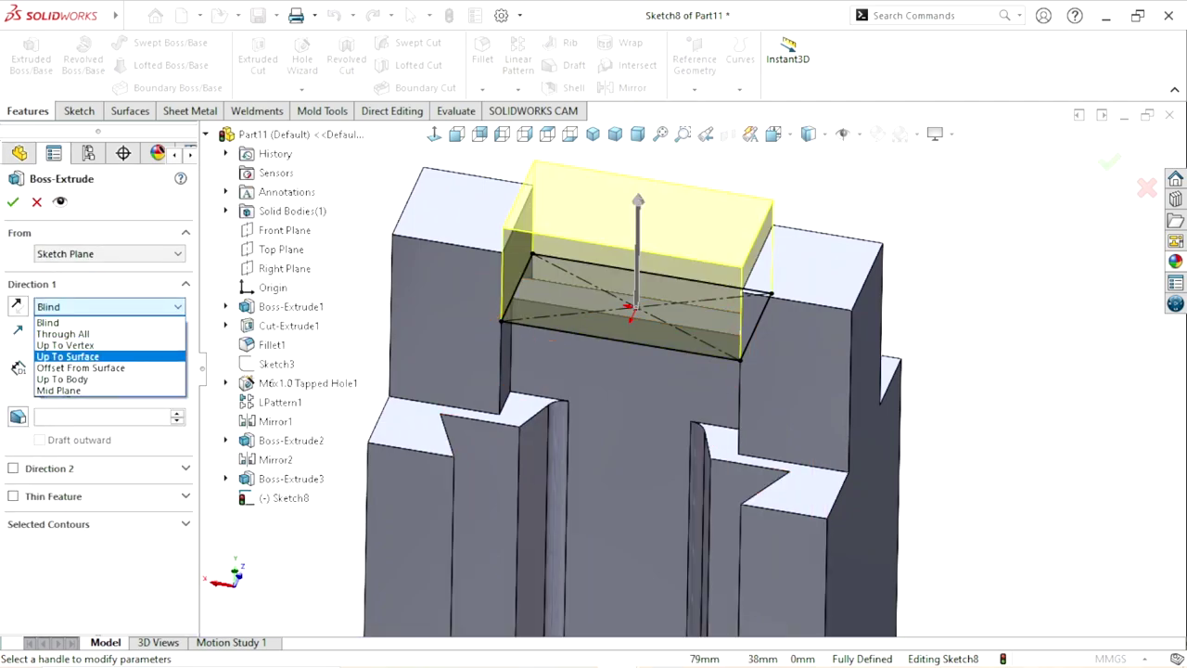
click(67, 357)
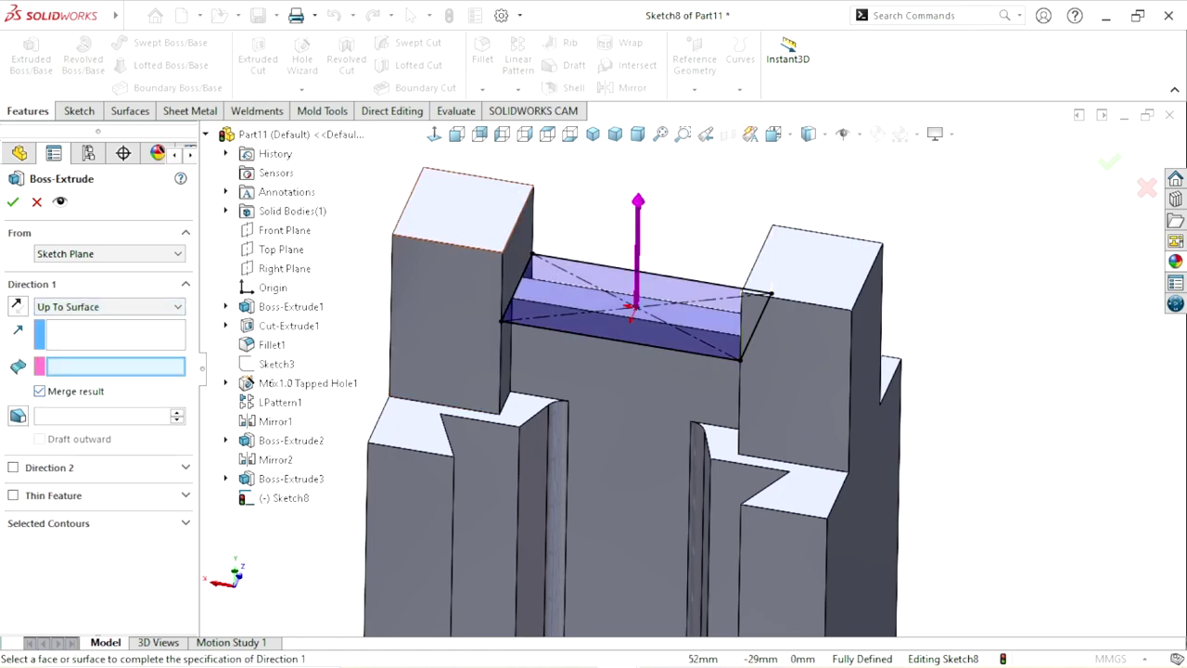
click(473, 214)
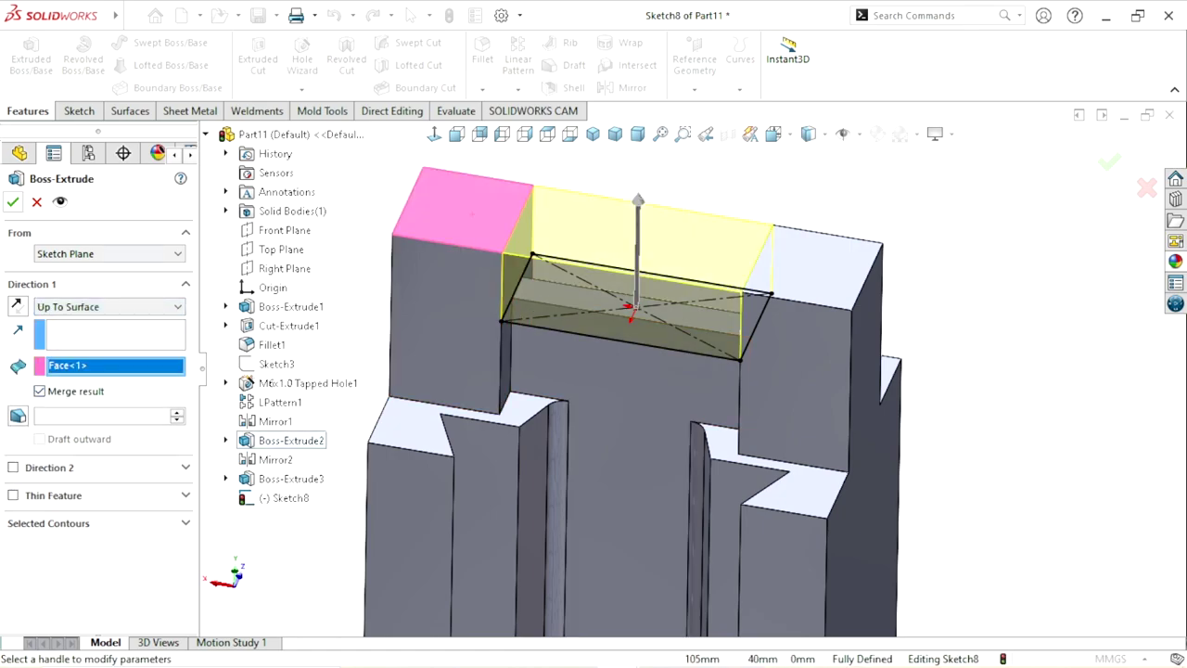
click(13, 201)
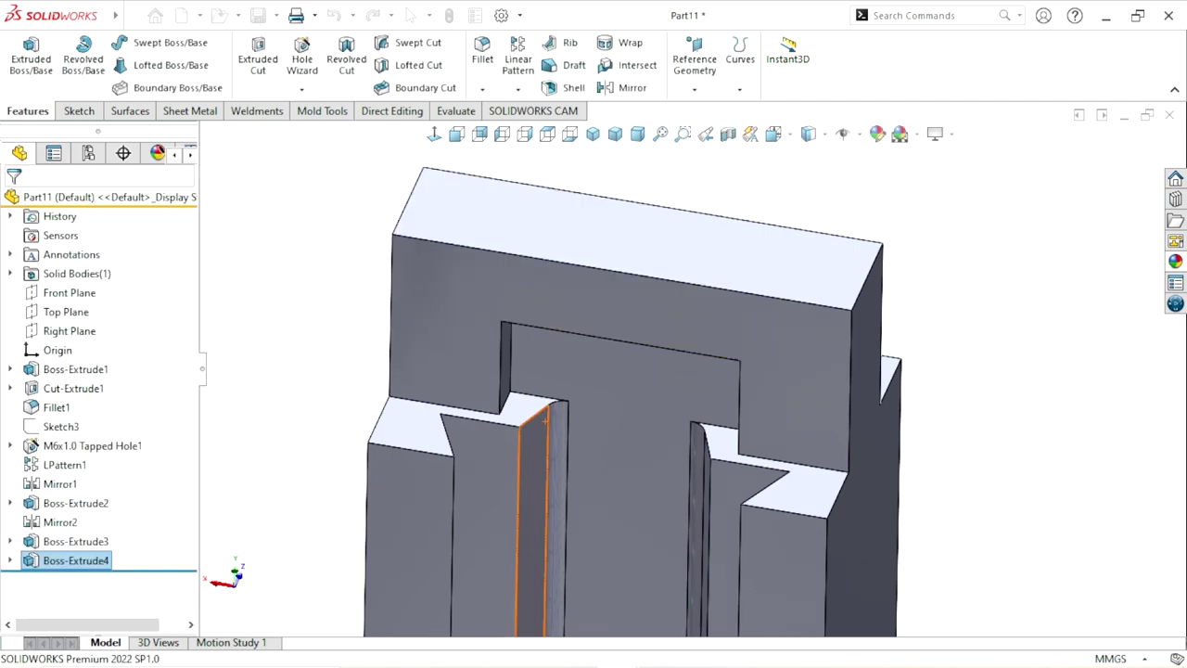
middle_drag(545, 417, 575, 408)
Step: Start a new sketch on the Front Plane
scroll(575, 408, down, 3)
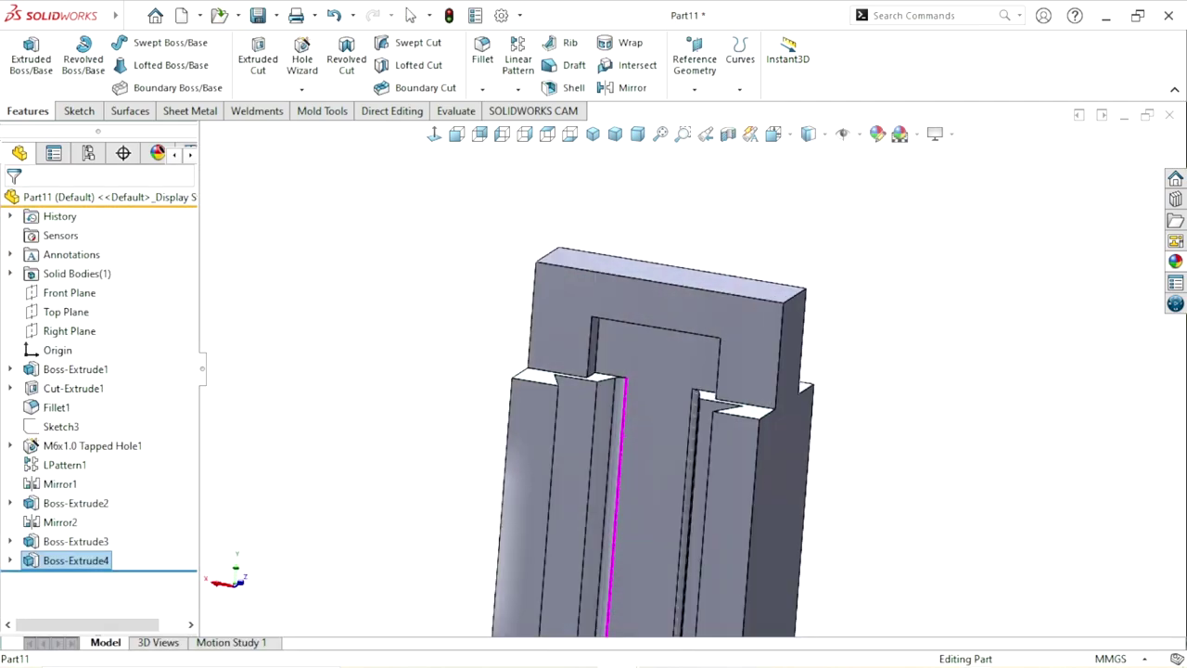
scroll(668, 418, up, 3)
scroll(667, 417, down, 3)
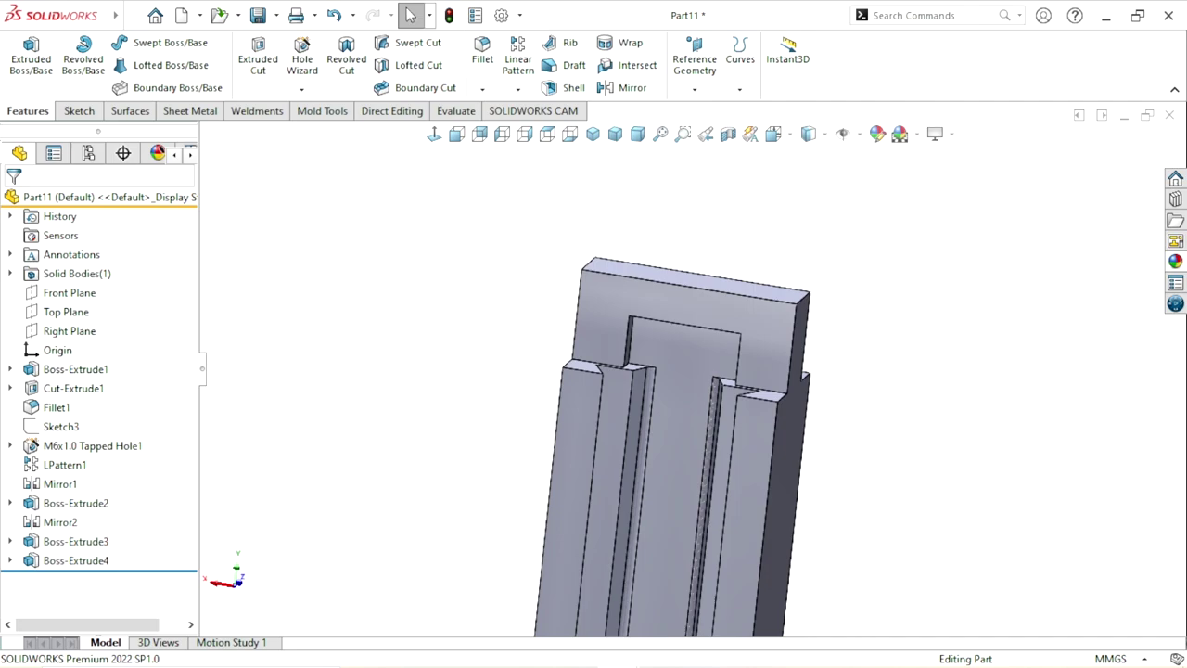
scroll(649, 436, up, 2)
scroll(650, 436, down, 2)
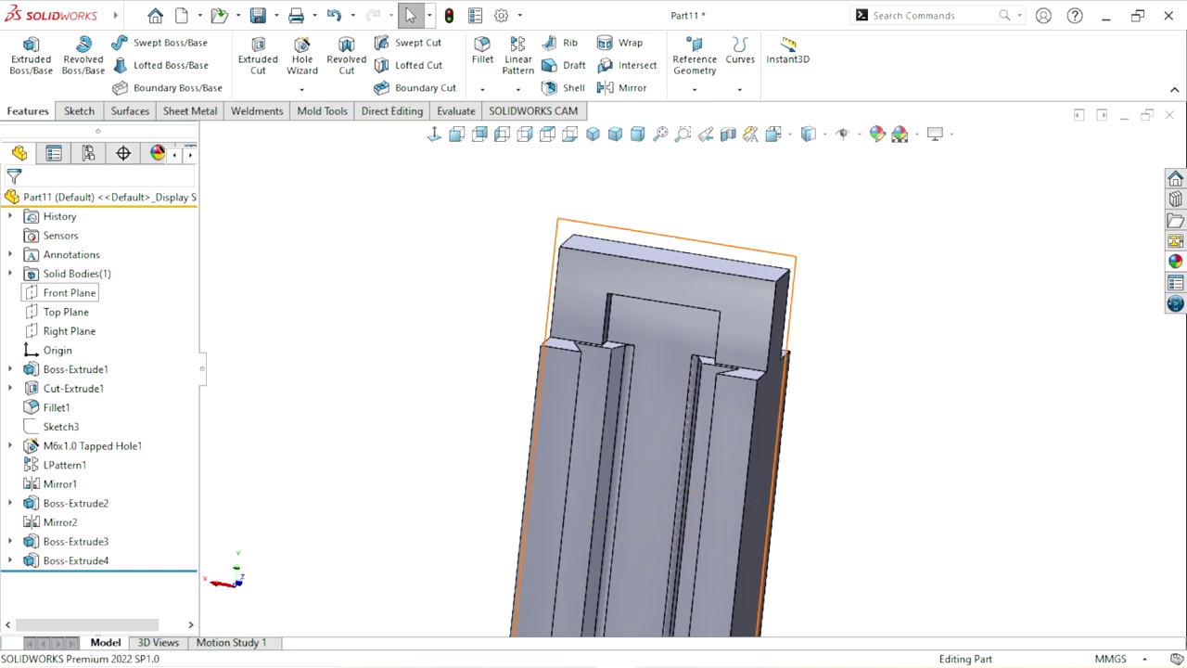
click(70, 292)
click(86, 270)
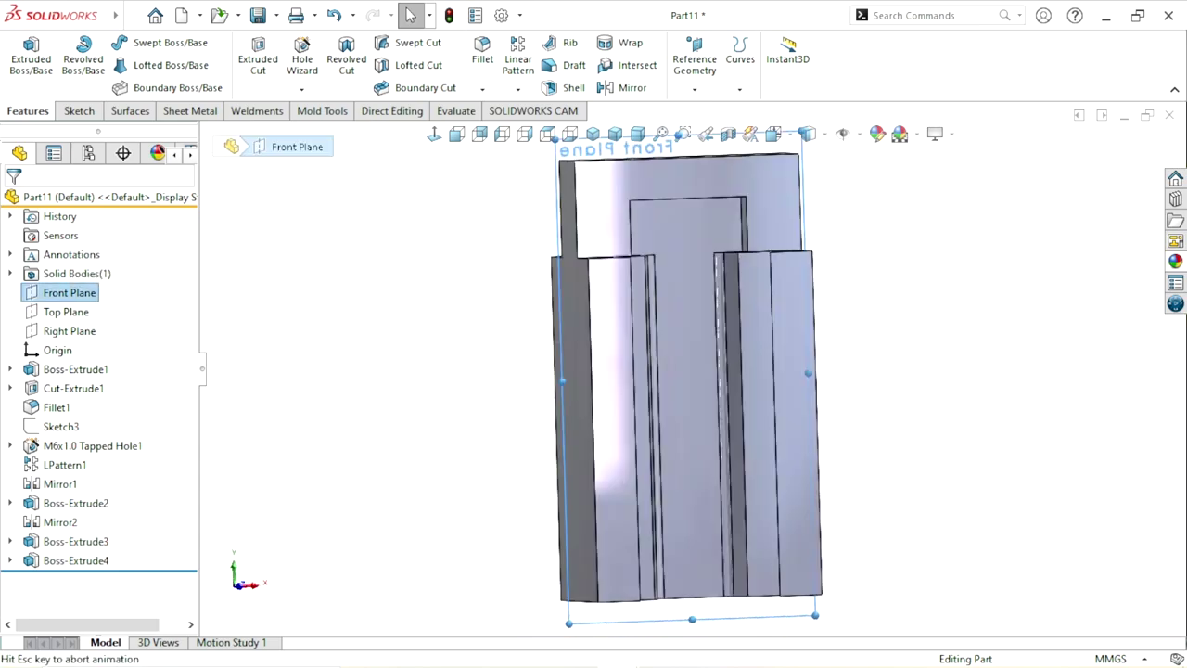
Step: Draw a three-point spline from the bridge's left edge up to its top edge
scroll(688, 215, down, 2)
scroll(687, 215, down, 3)
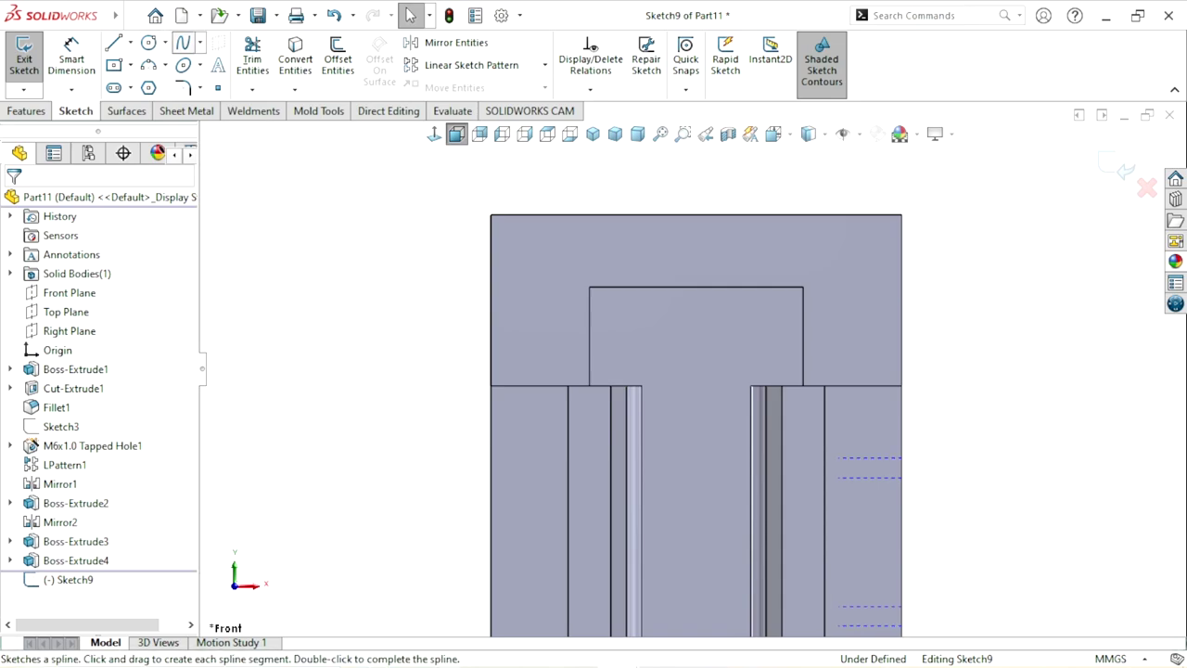
click(183, 42)
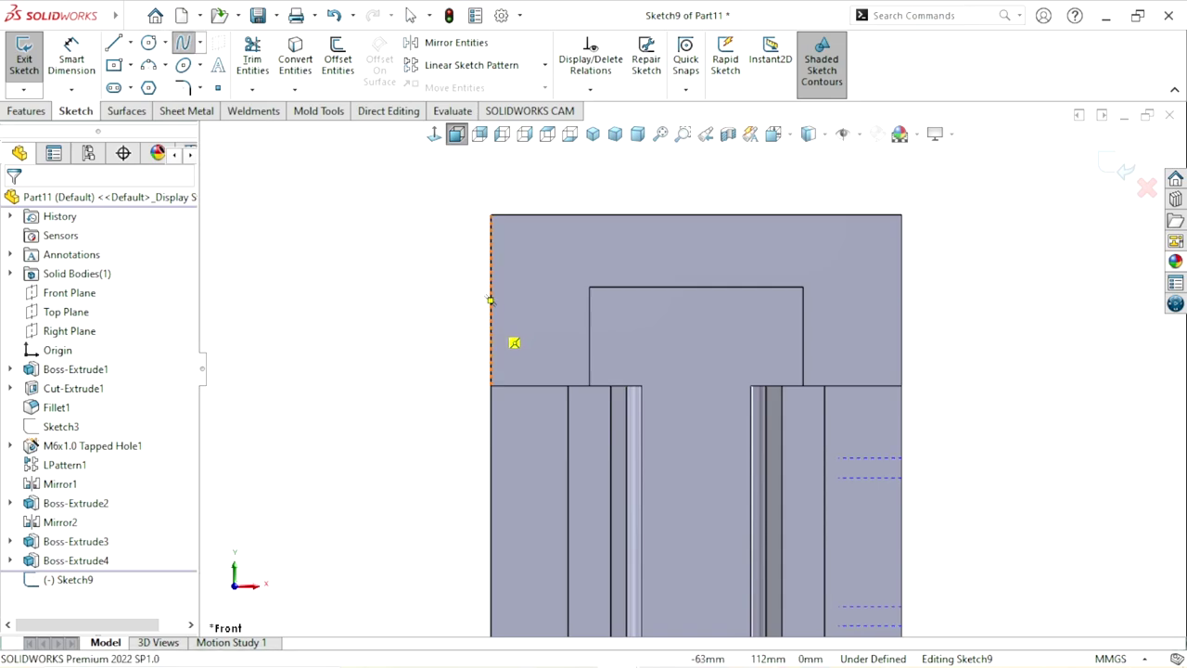
click(491, 323)
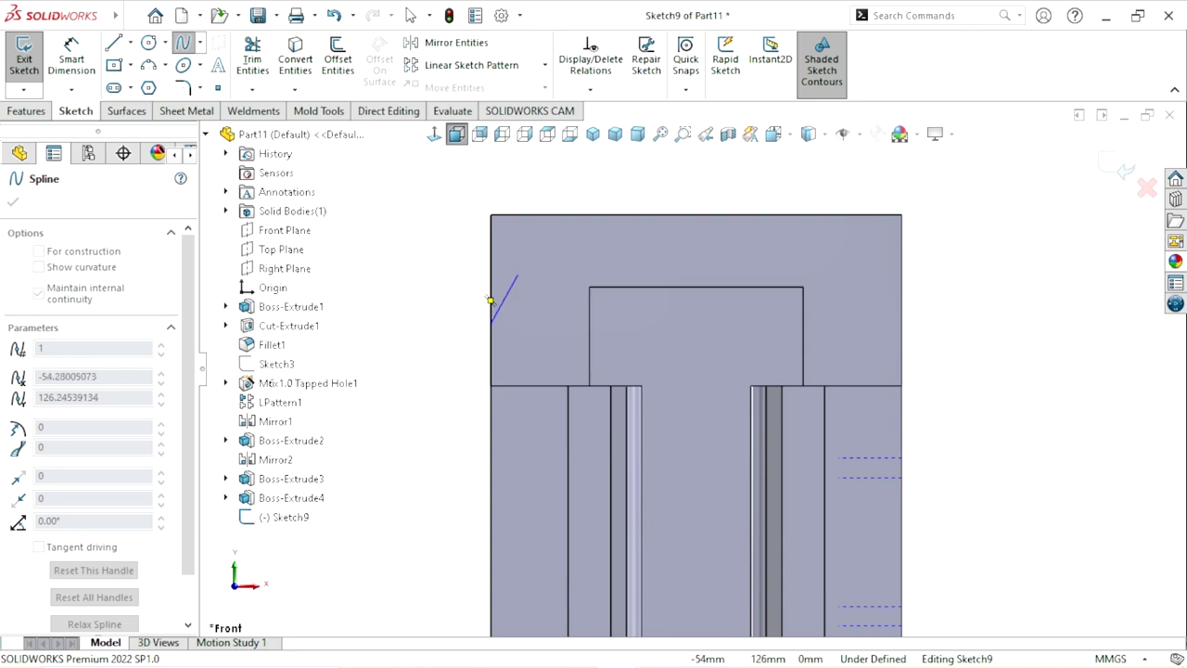
click(519, 274)
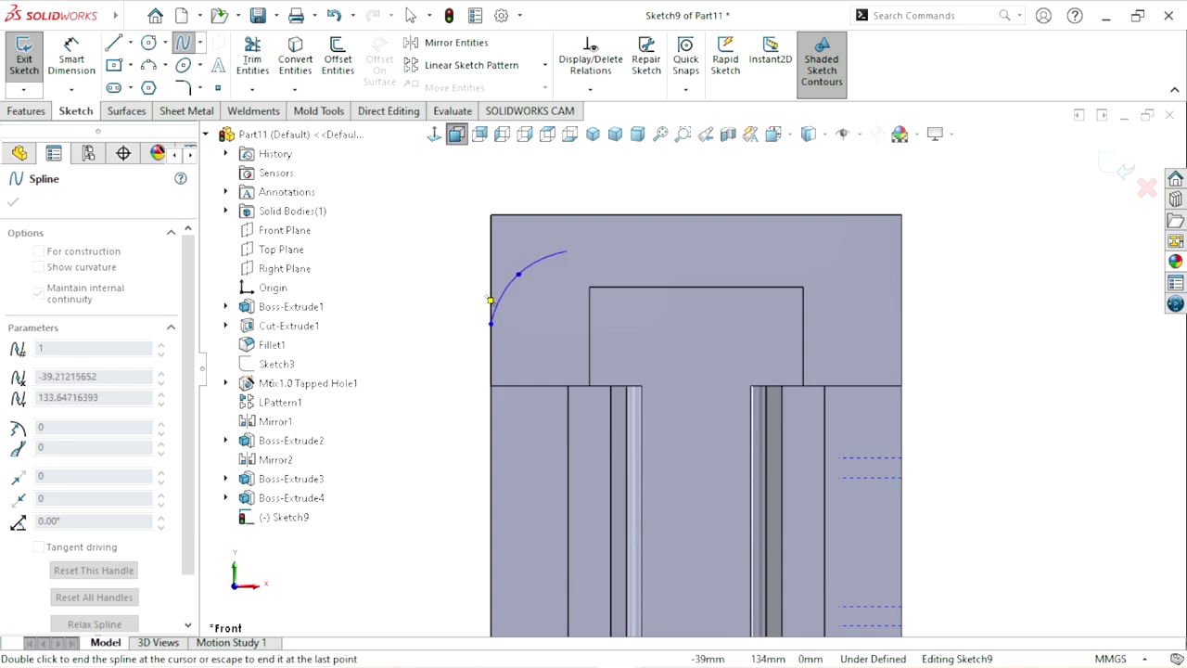
click(568, 249)
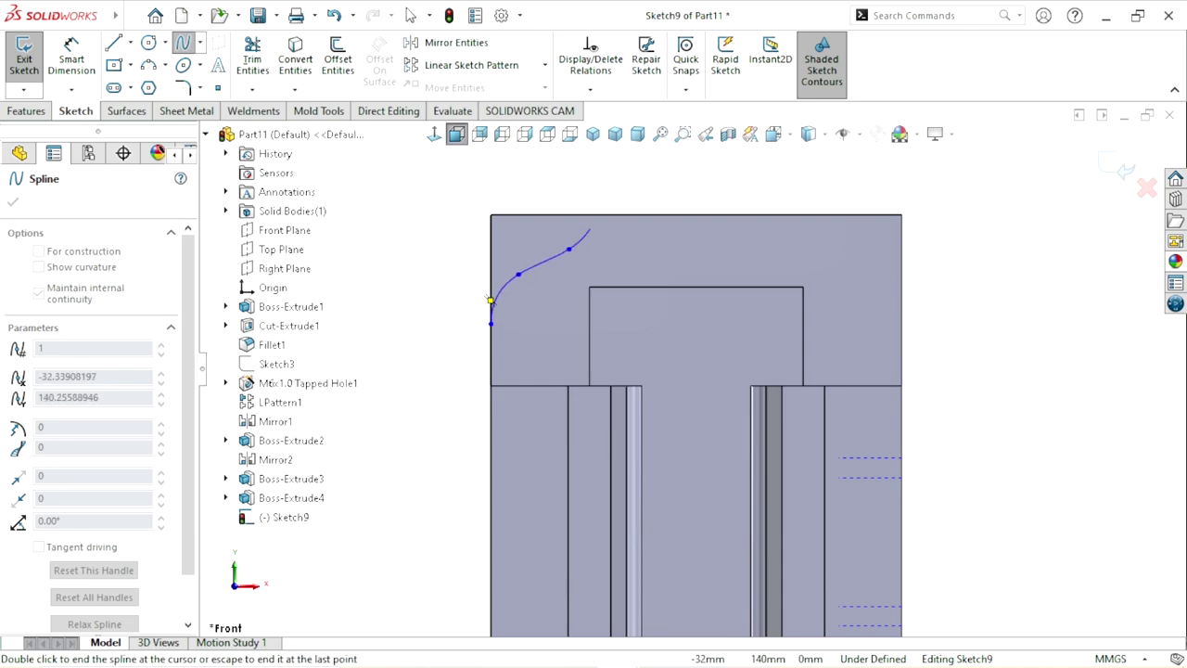
right_click(695, 212)
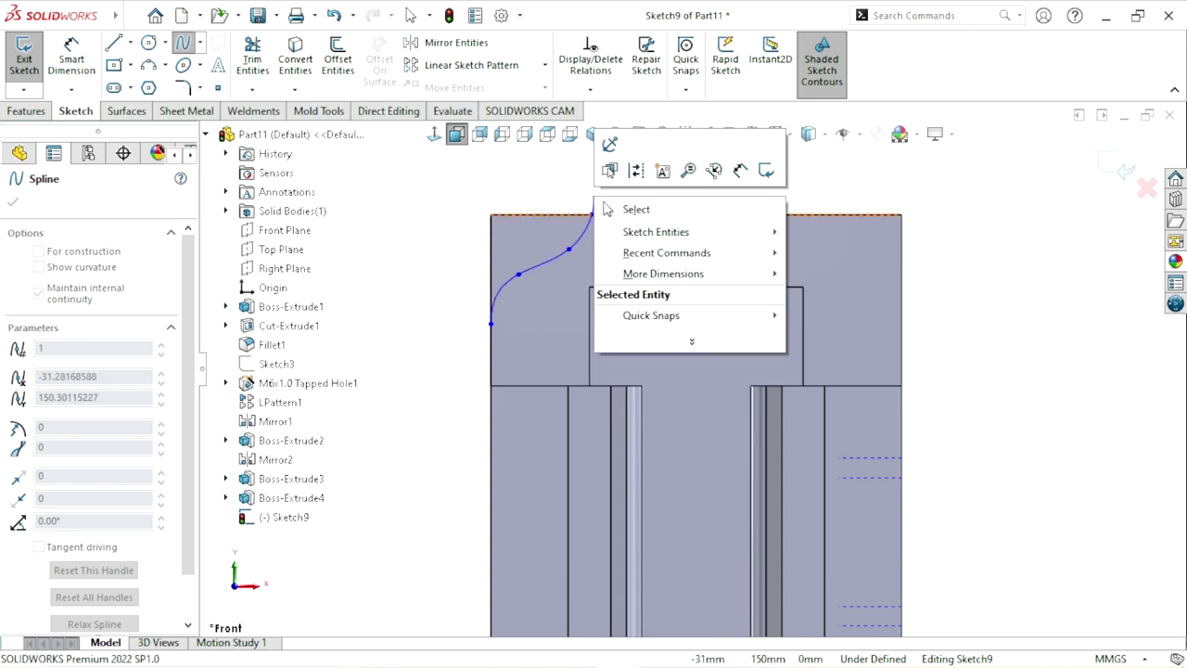
click(649, 207)
scroll(690, 368, up, 2)
scroll(640, 390, down, 2)
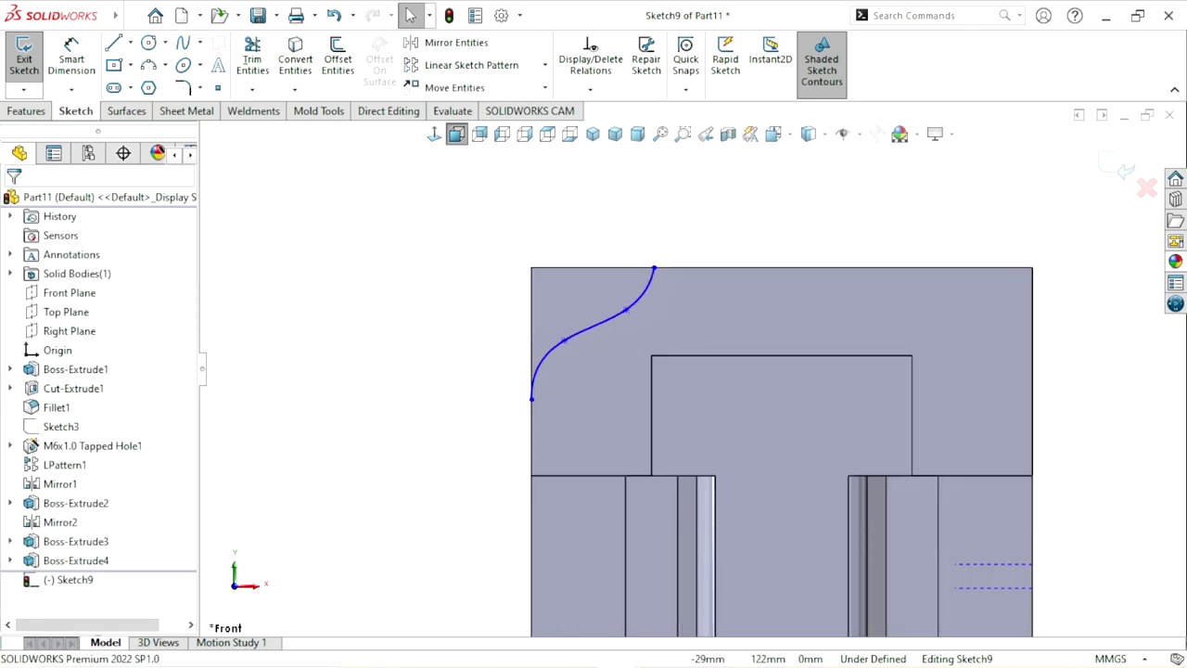
scroll(640, 389, down, 2)
scroll(649, 394, up, 1)
scroll(640, 394, down, 1)
scroll(649, 399, up, 1)
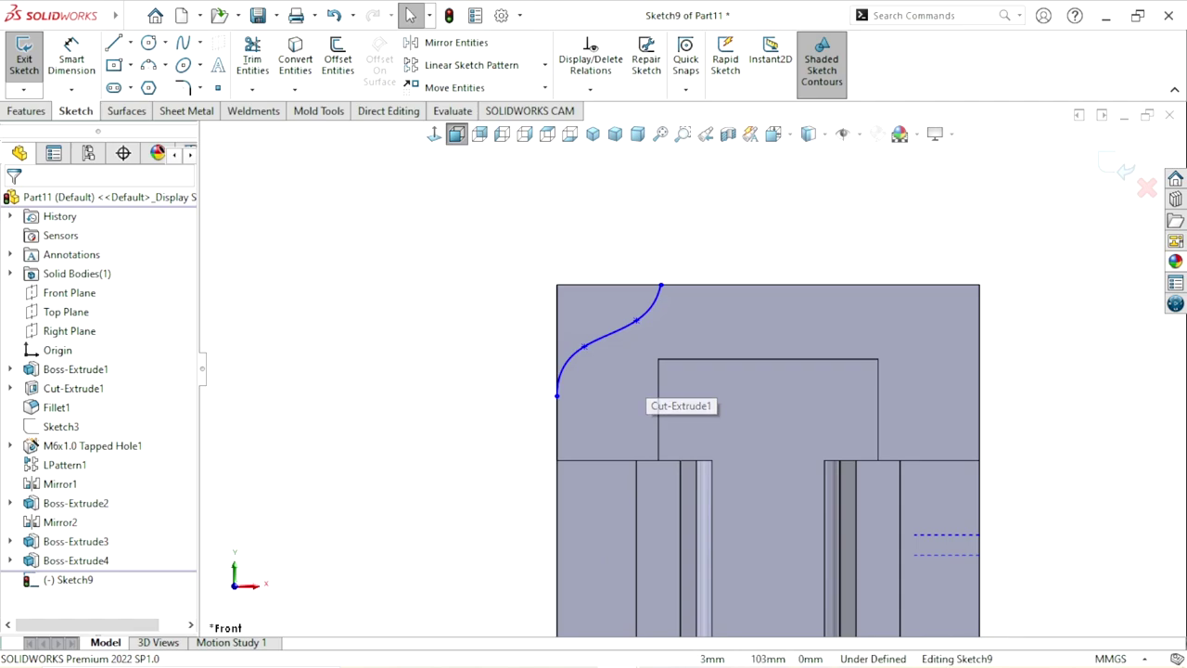
scroll(705, 418, up, 1)
scroll(816, 452, up, 1)
scroll(584, 349, down, 2)
scroll(584, 349, up, 1)
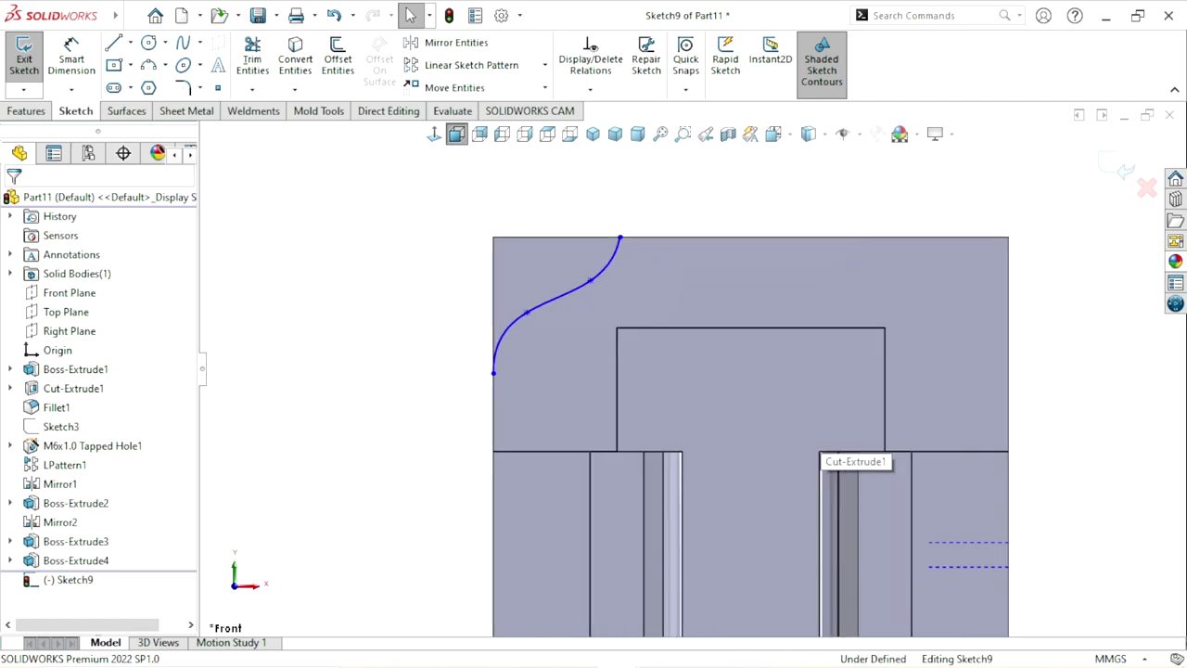
scroll(820, 454, up, 1)
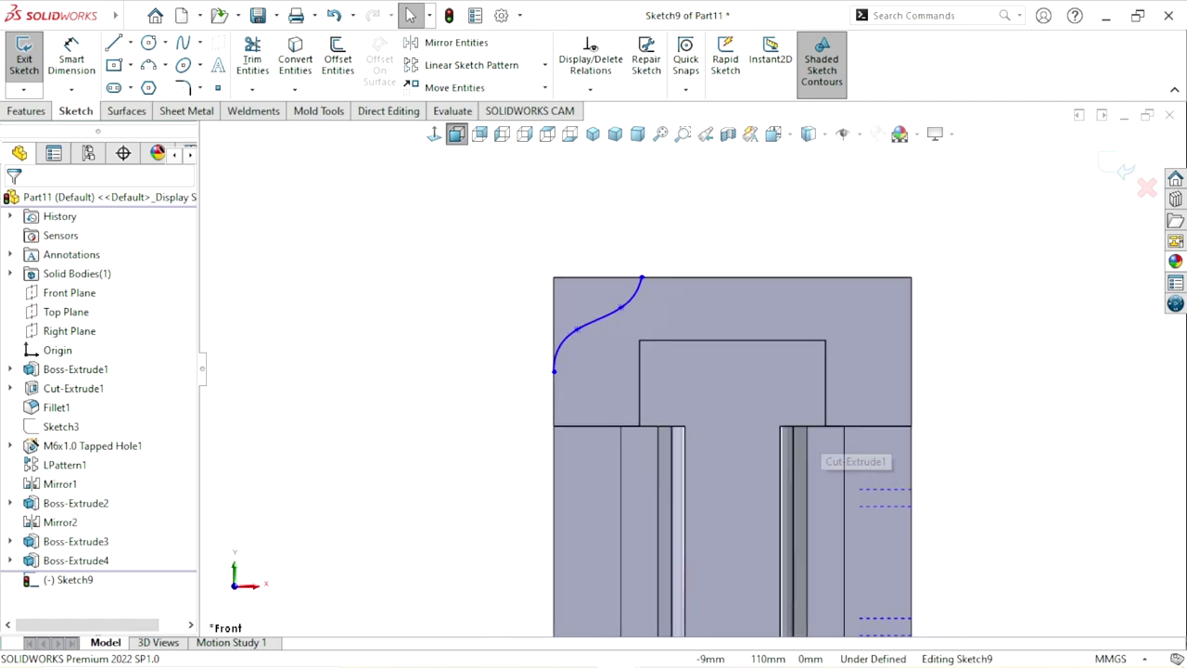
scroll(756, 387, down, 1)
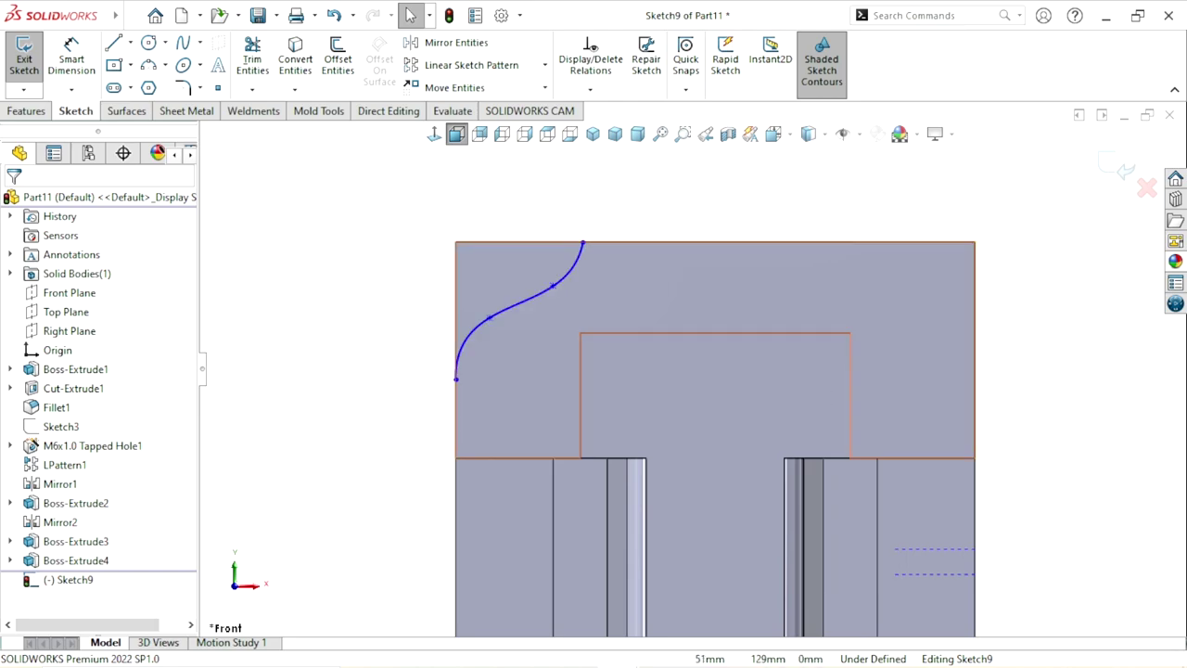
scroll(691, 372, up, 1)
scroll(599, 376, down, 1)
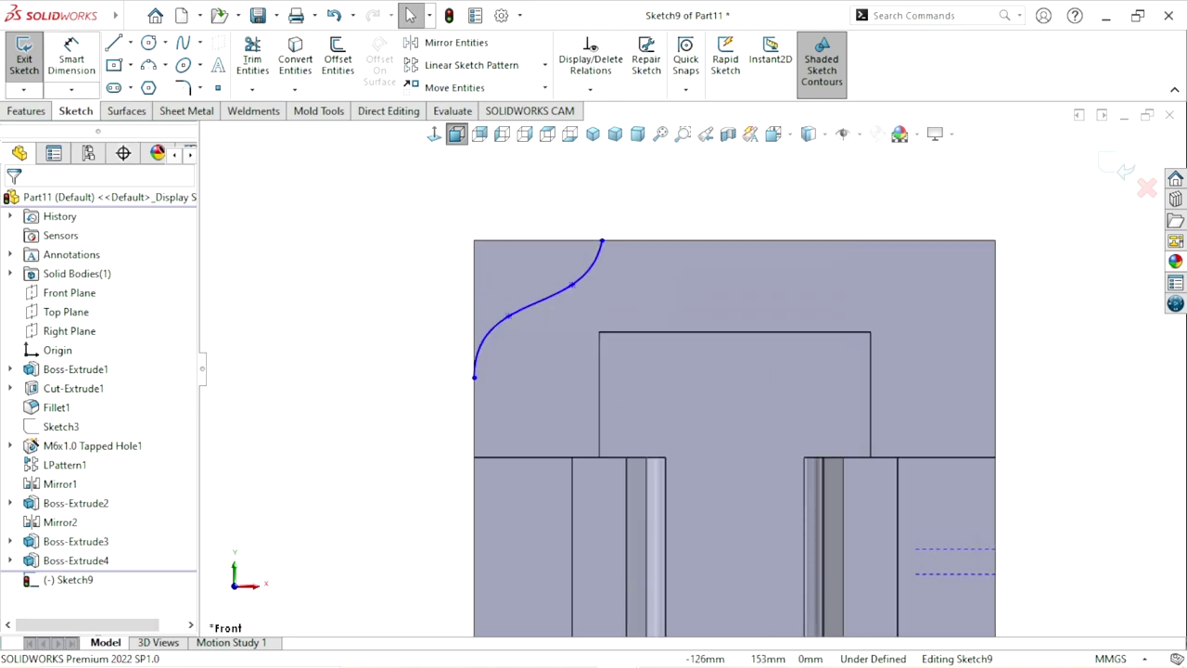
Step: Dimension the spline's lower endpoint 20 mm up the left edge and a point 13 mm across
click(72, 53)
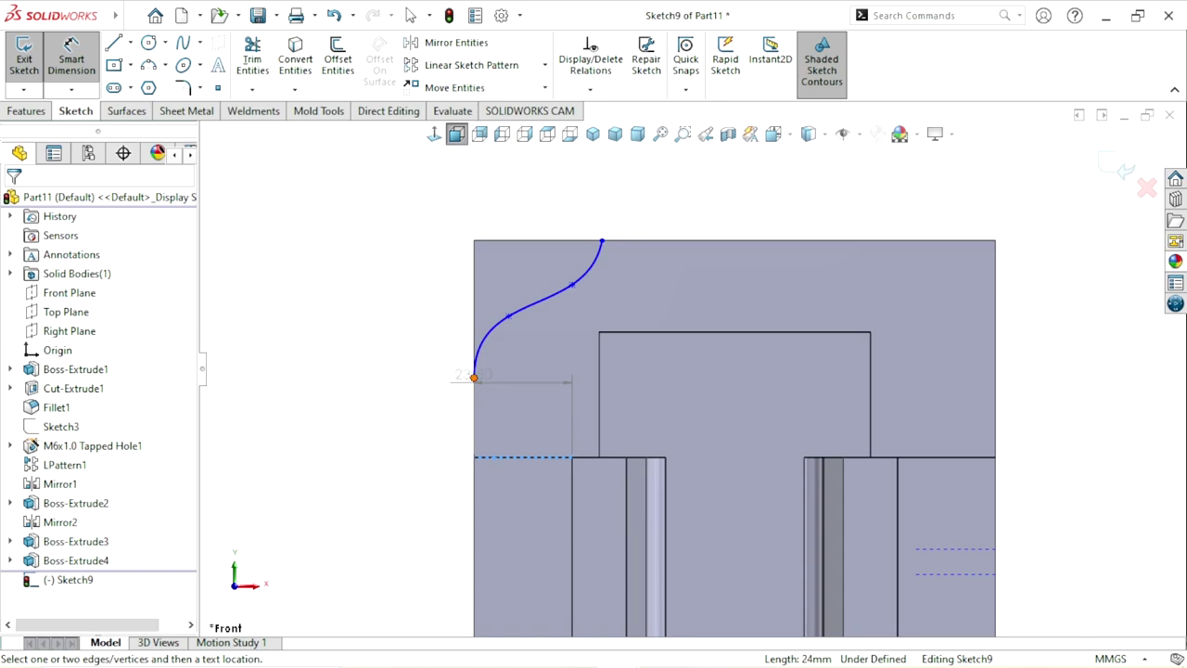
click(474, 377)
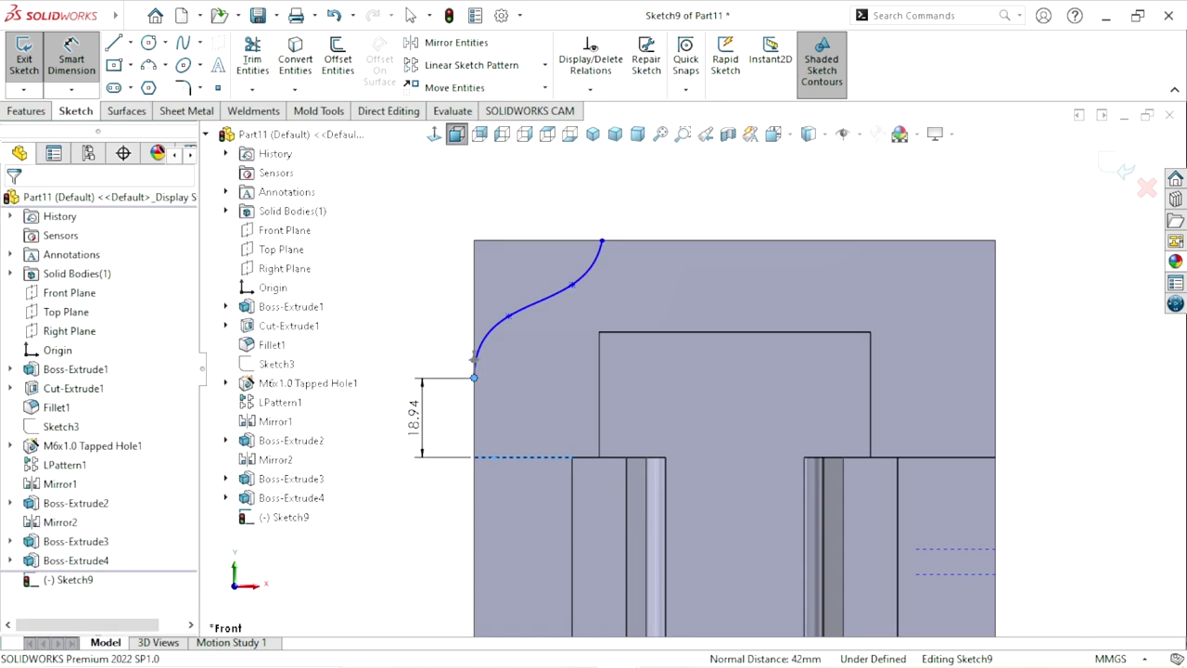
click(412, 418)
text(2)
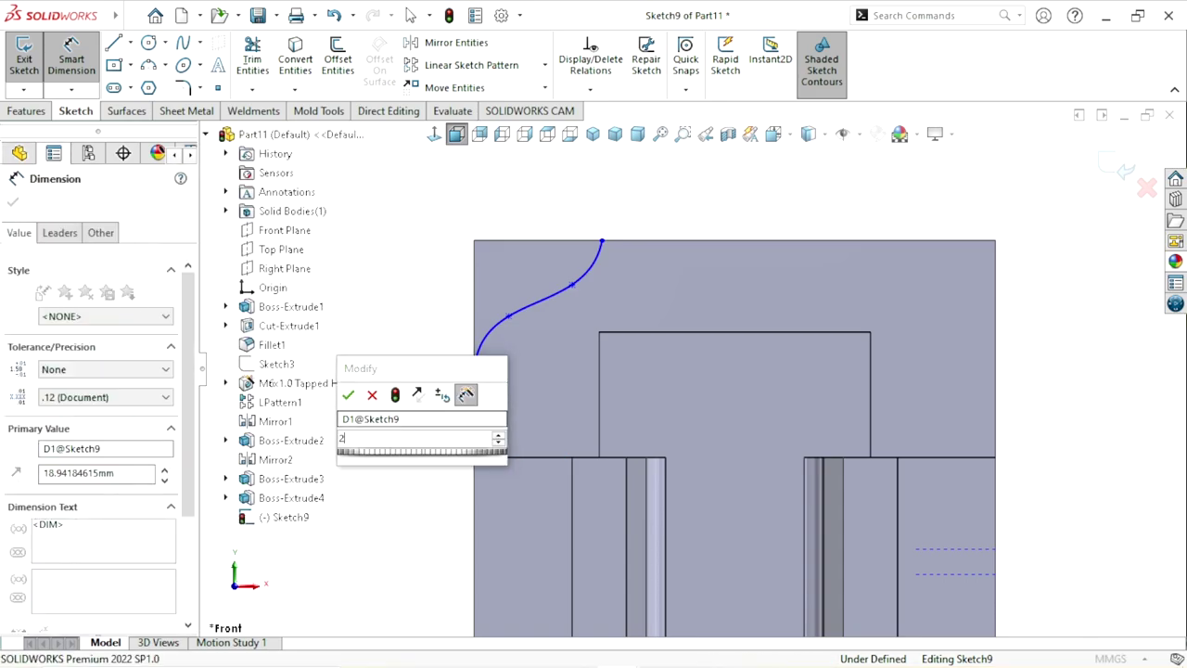
text(0)
key(Return)
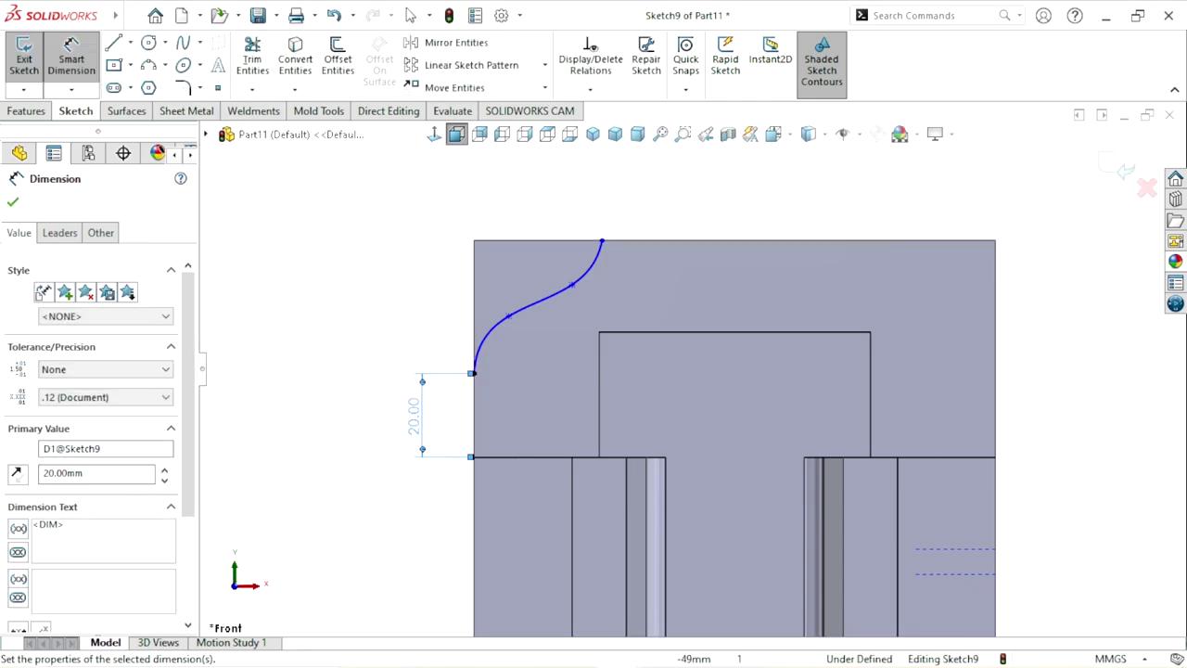
key(Escape)
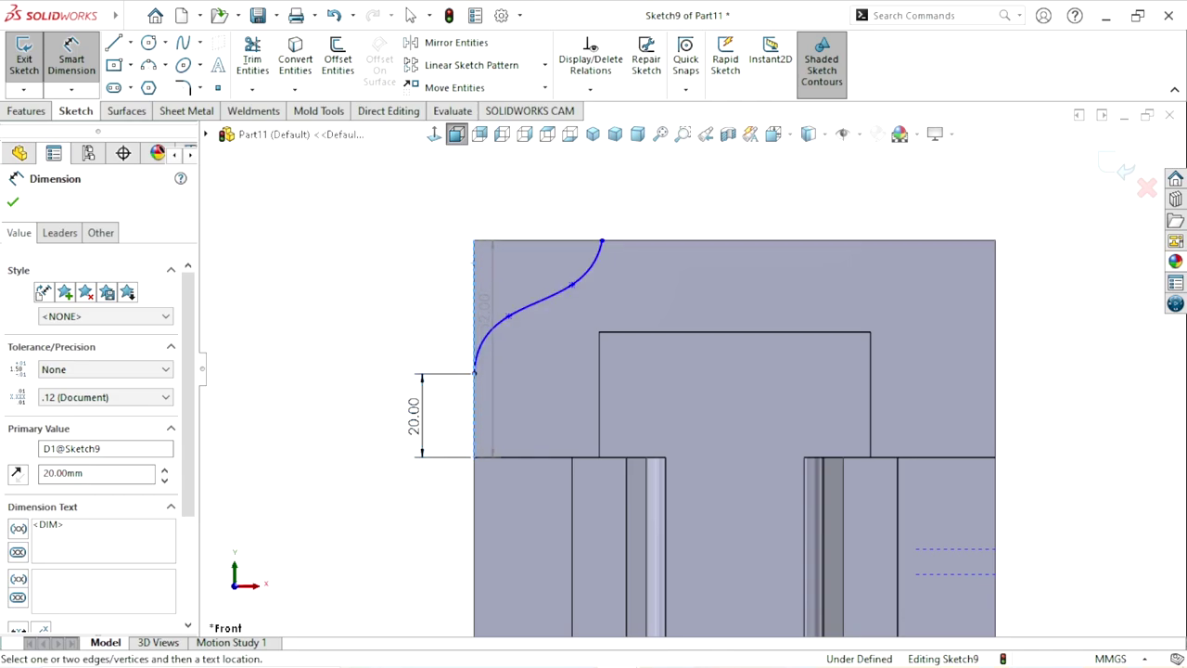
click(508, 317)
click(425, 193)
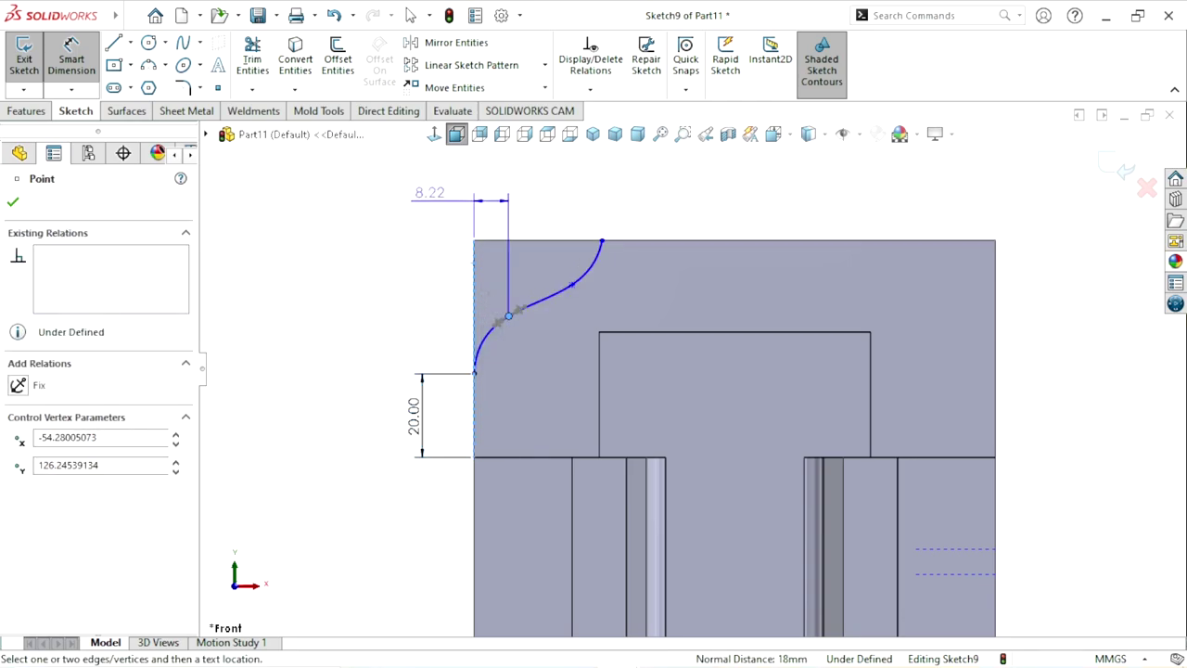
key(Escape)
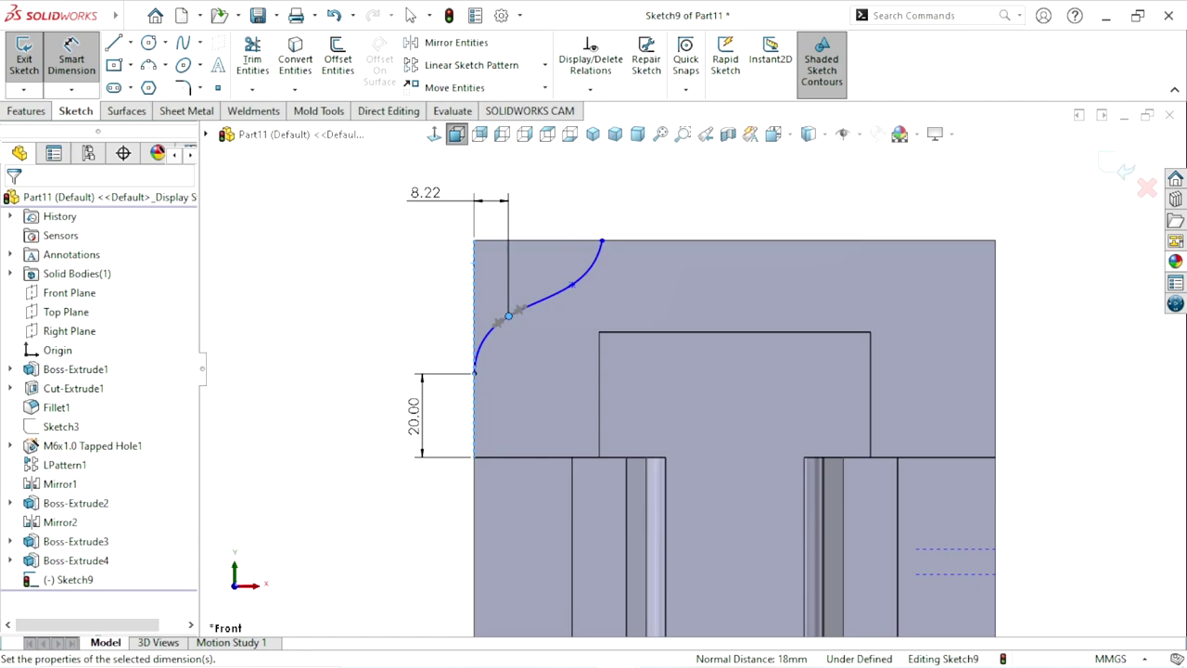
double_click(425, 193)
text(13)
key(Return)
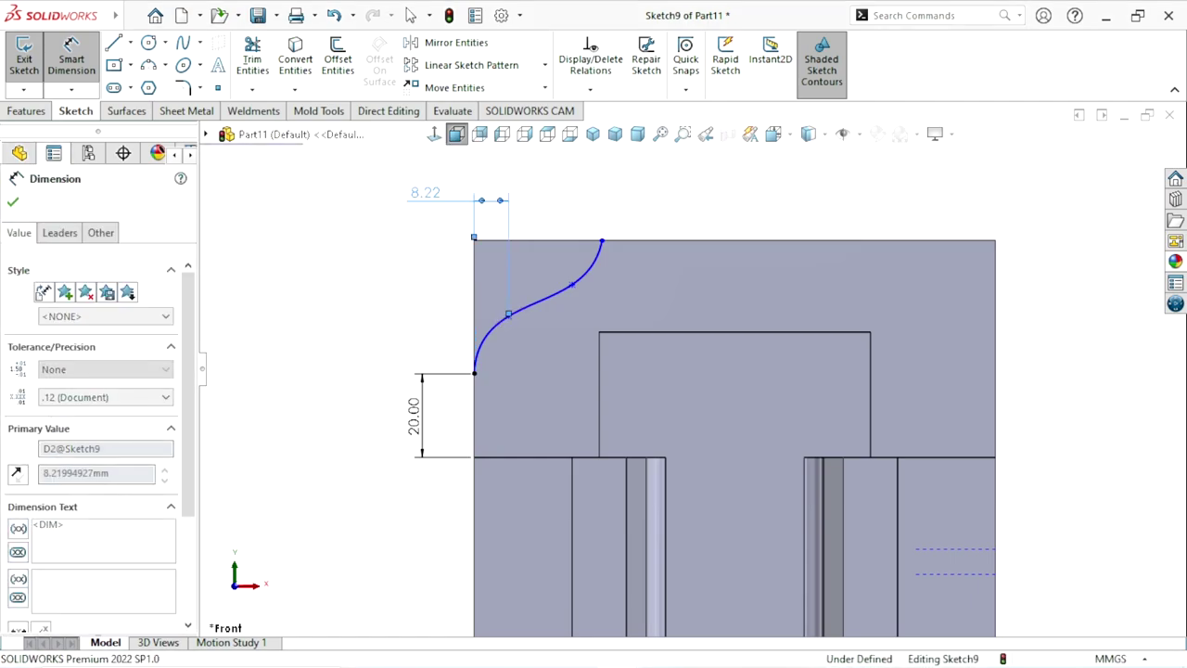
key(Escape)
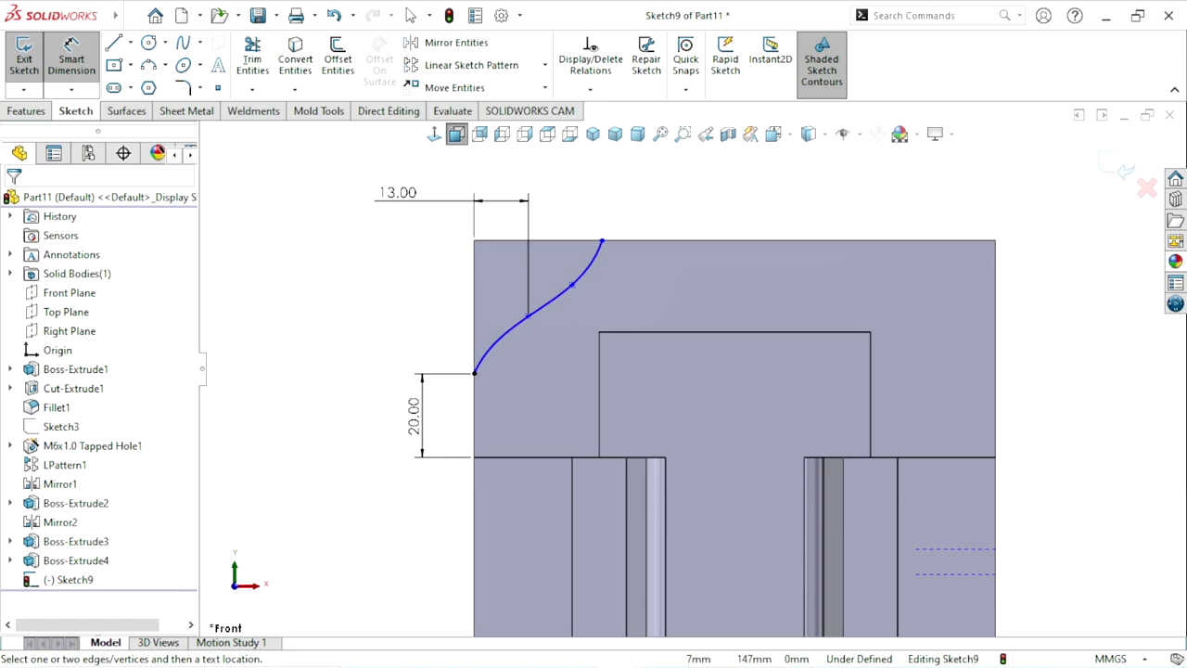
Step: Add an 11 mm distance below the top edge and a 10 mm horizontal spline offset
click(575, 240)
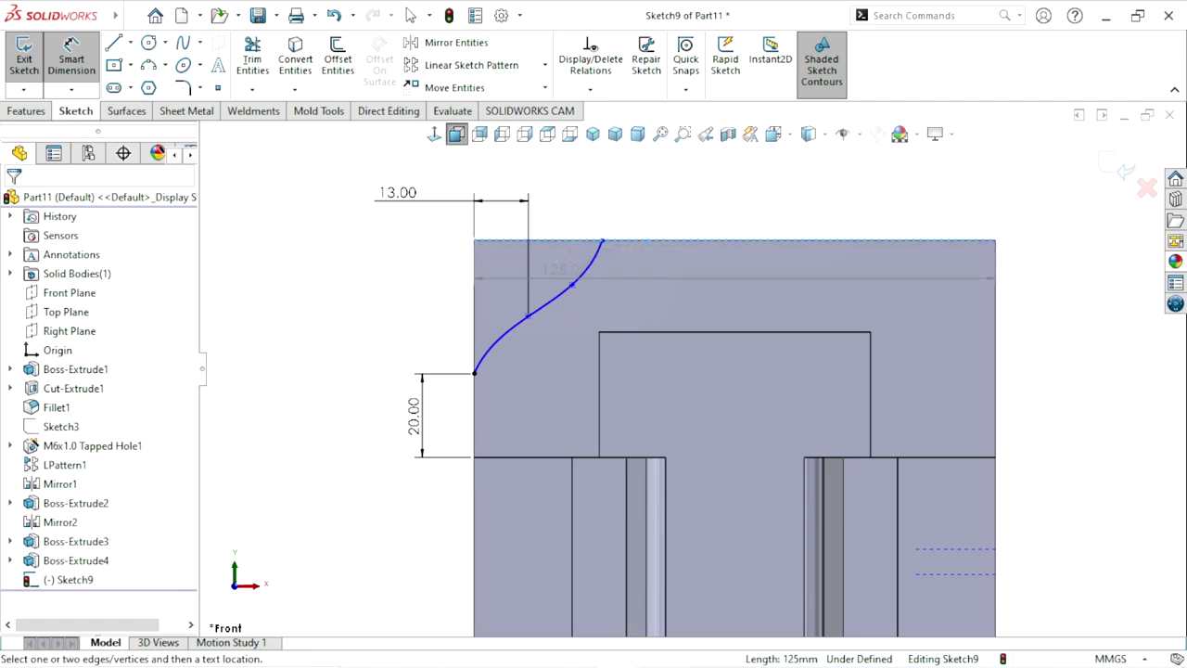
click(572, 284)
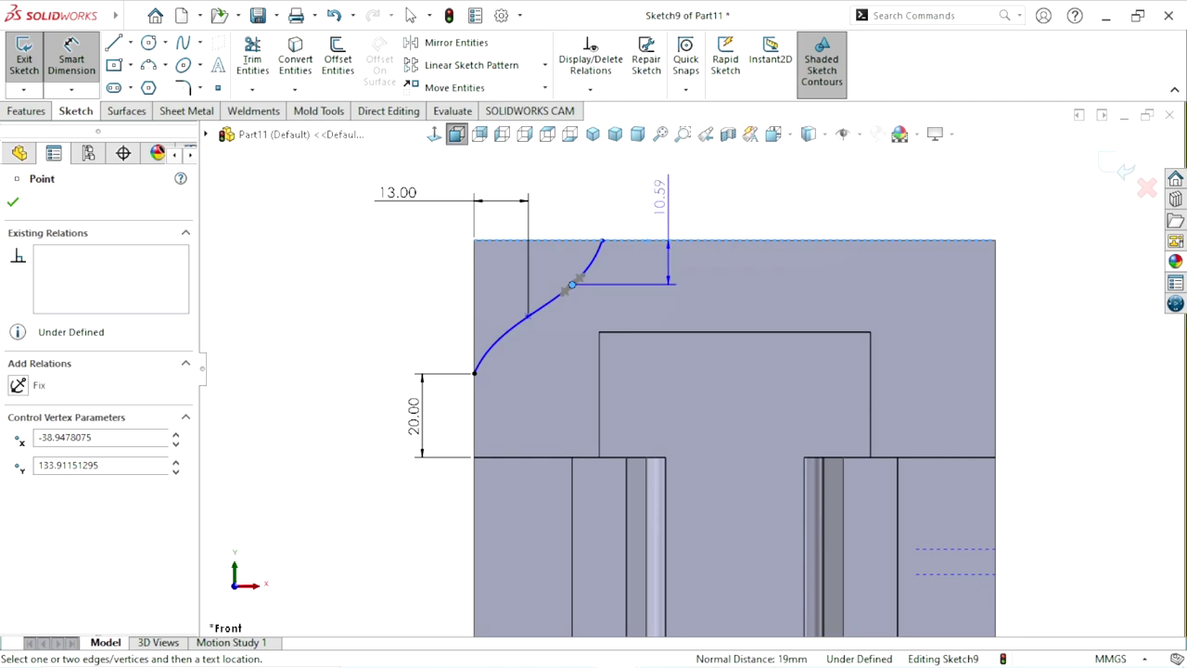
click(663, 196)
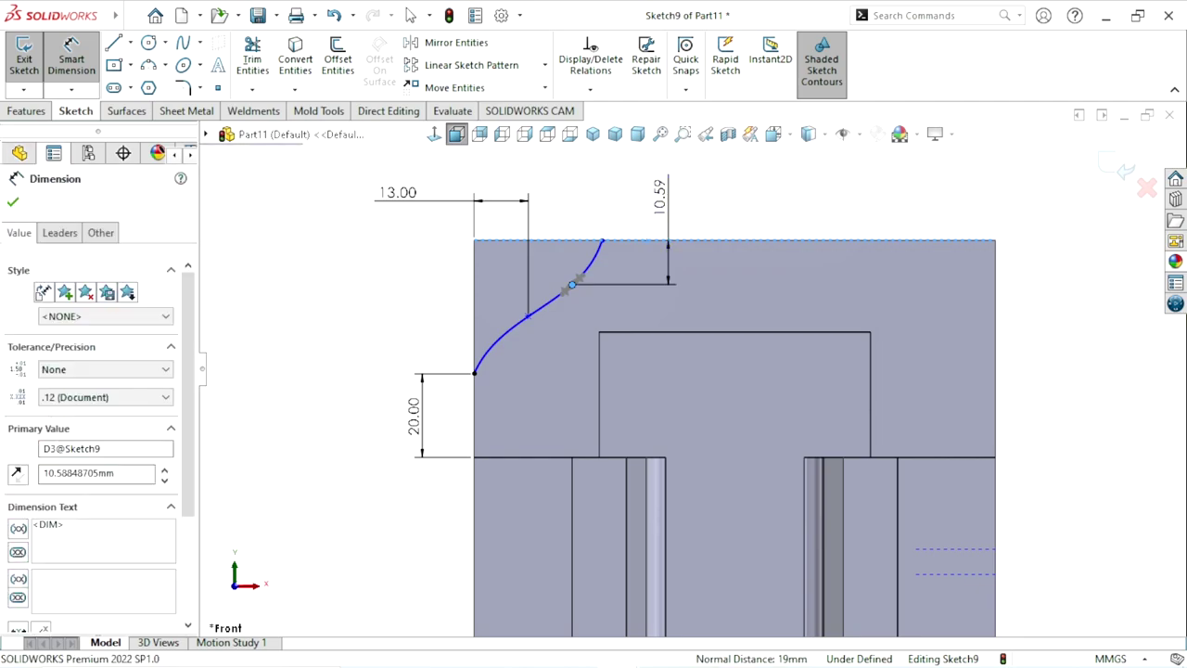
text(11)
key(Return)
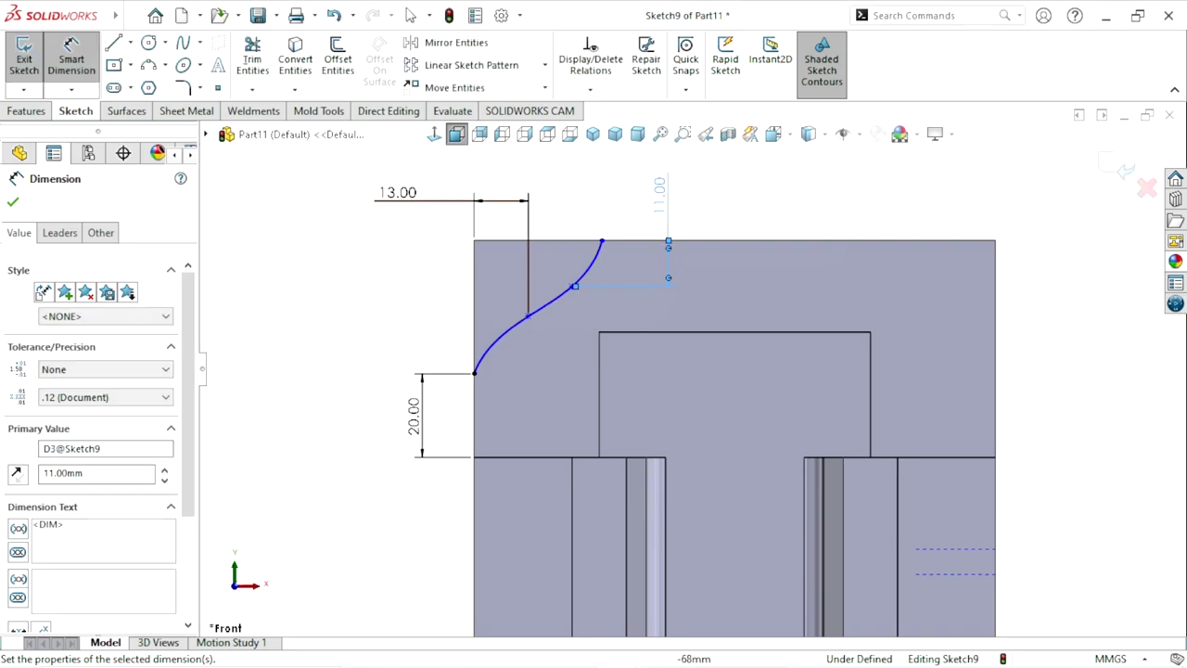
key(Escape)
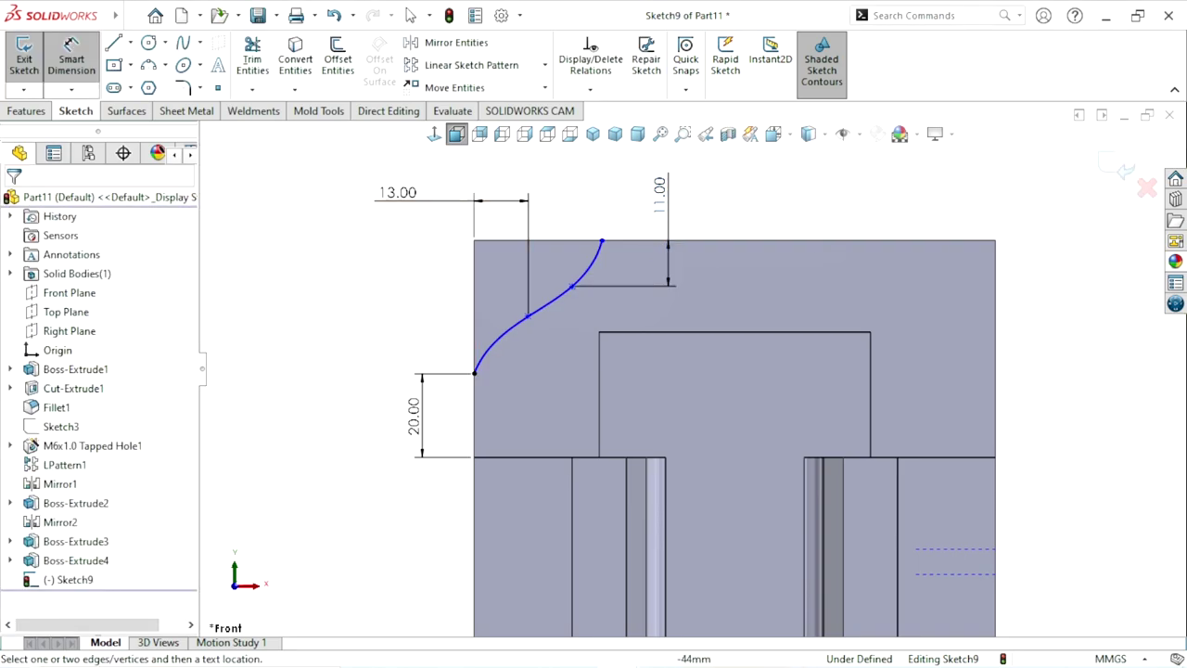
click(527, 317)
click(572, 286)
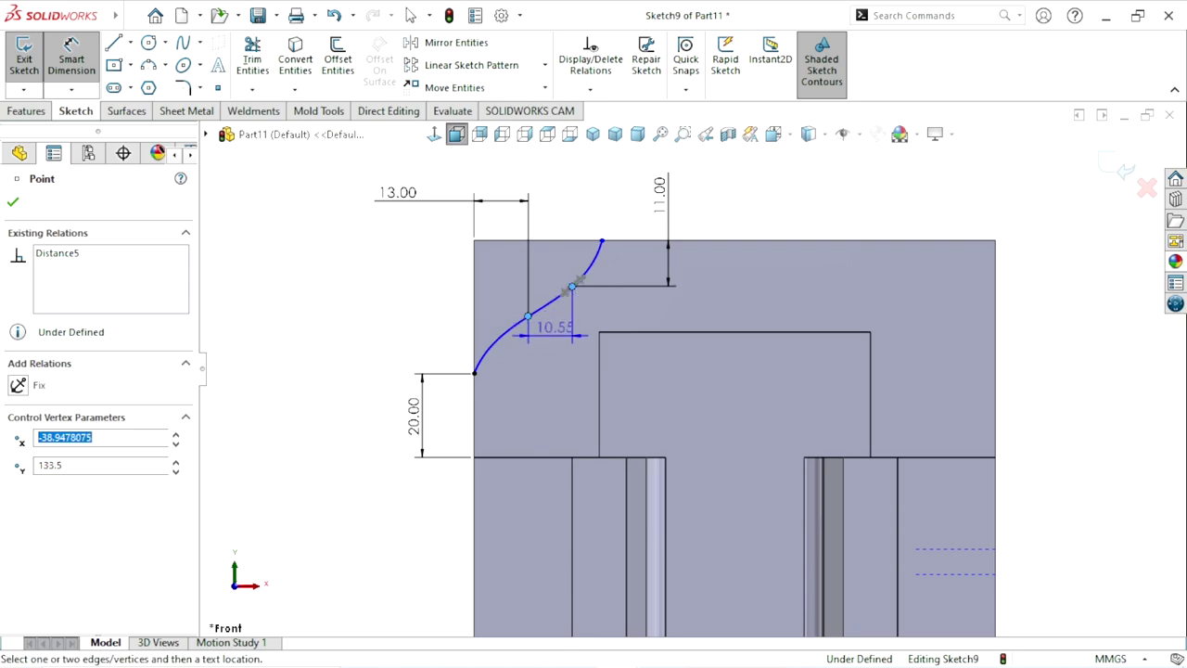
click(549, 341)
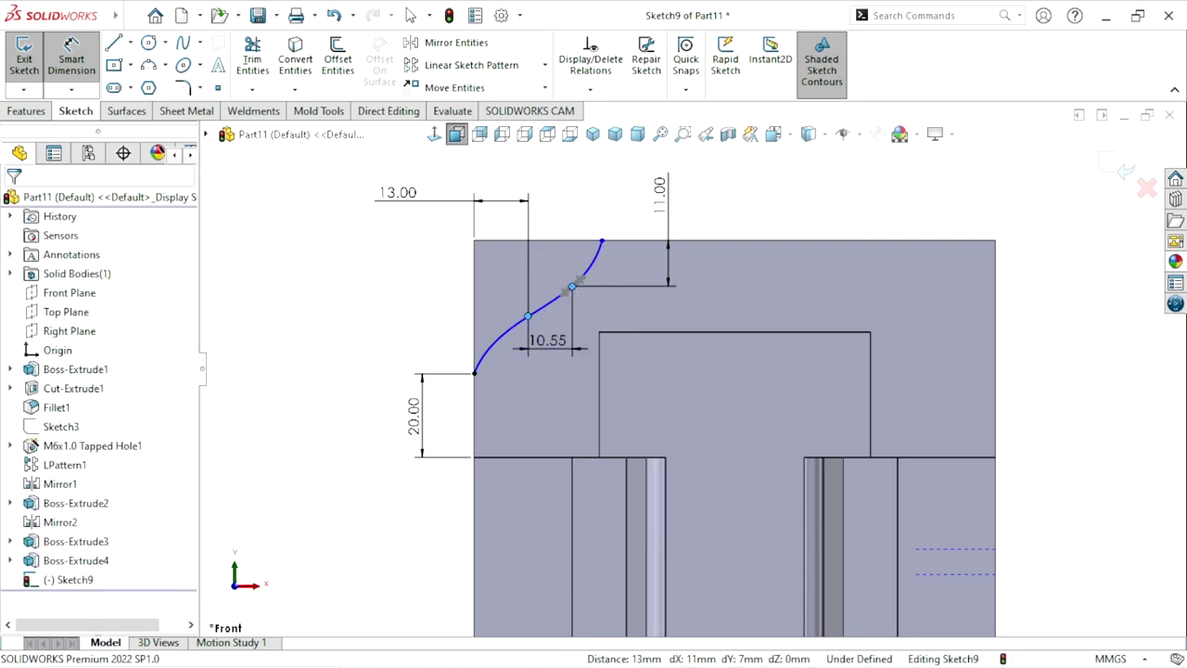
text(10)
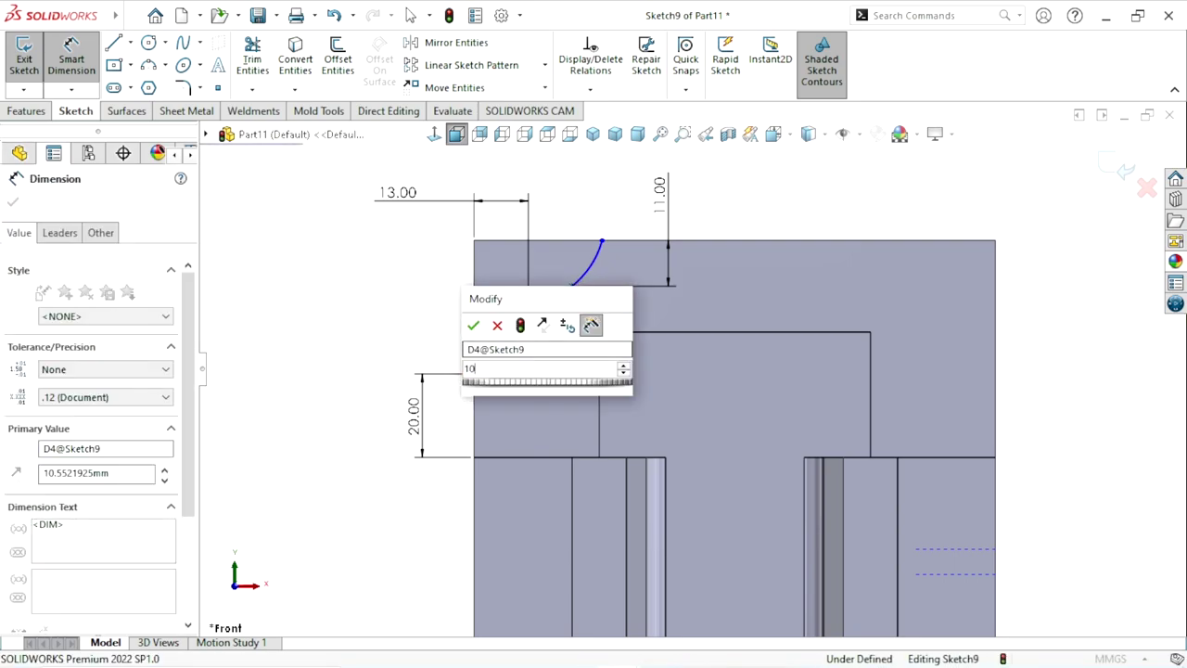
key(Return)
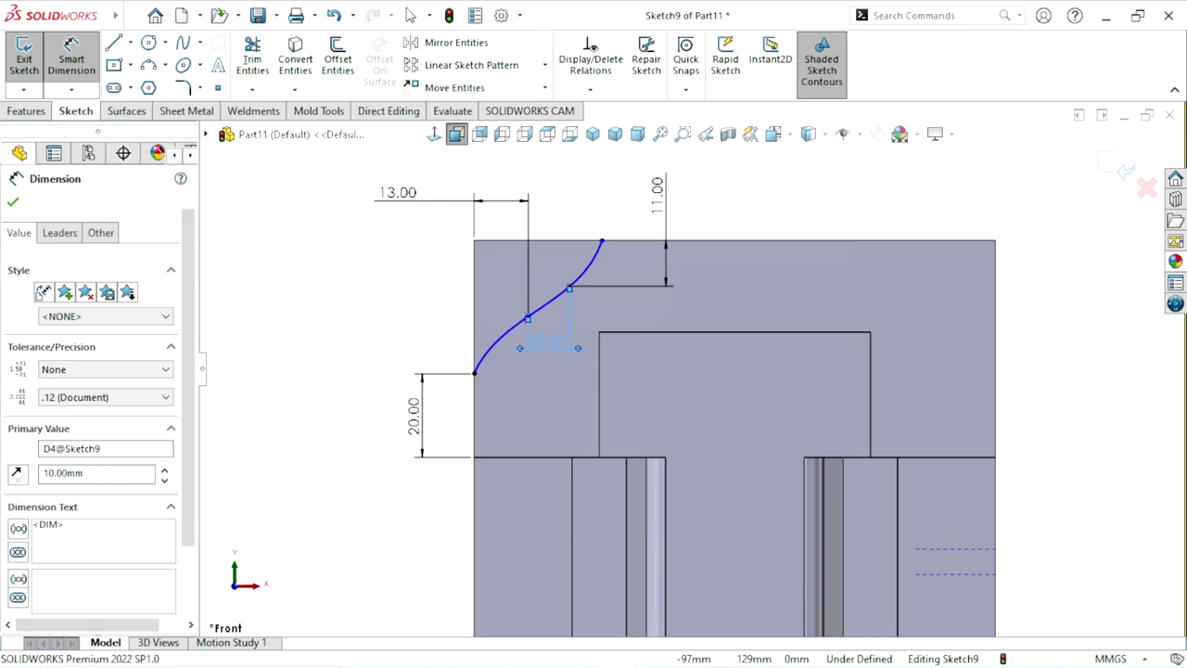
key(Escape)
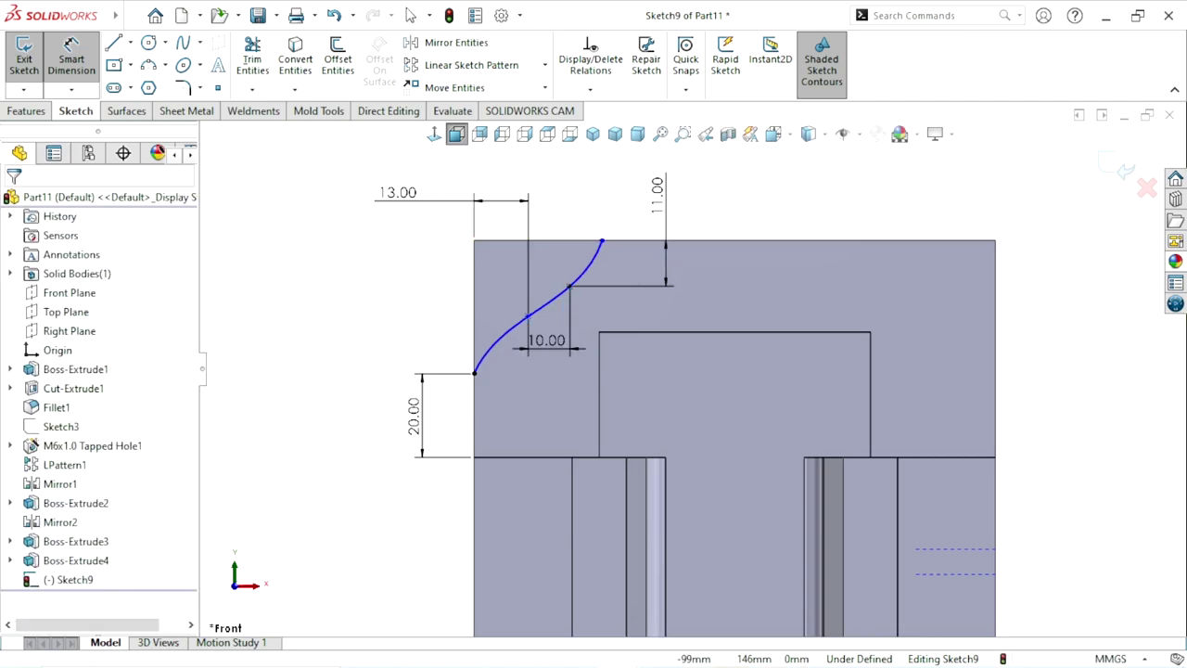
key(Escape)
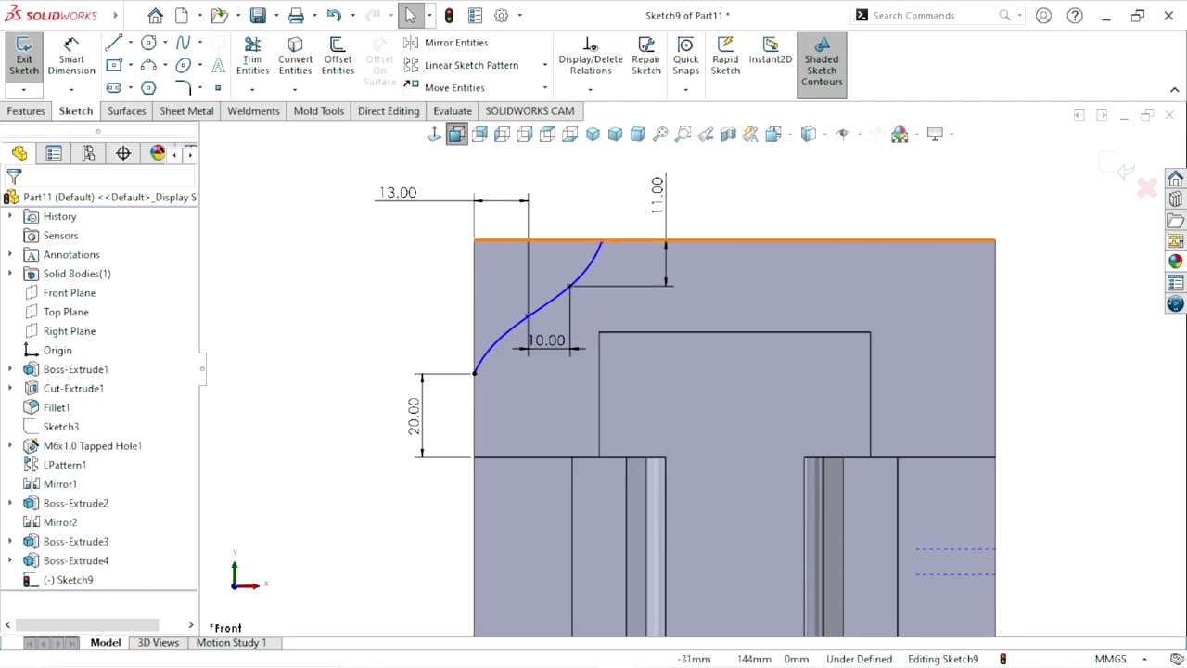
Step: Turn the spline's top-end tangent handle vertical
click(601, 243)
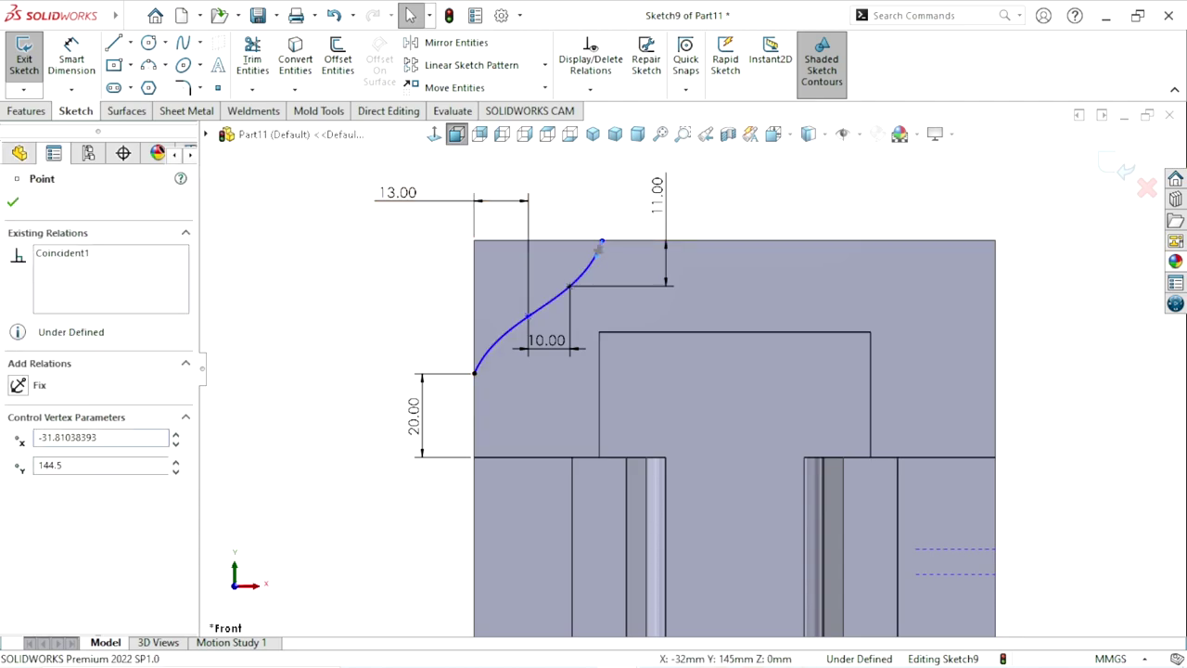
click(585, 267)
scroll(579, 253, down, 3)
scroll(579, 253, down, 3)
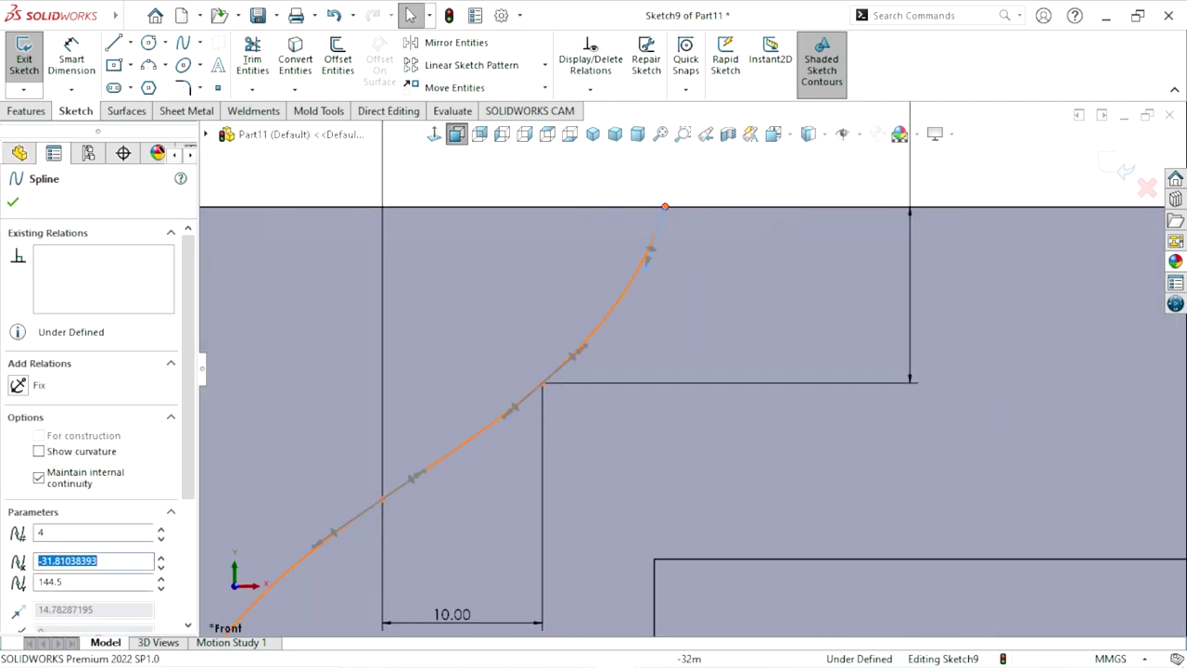
drag(650, 250, 665, 264)
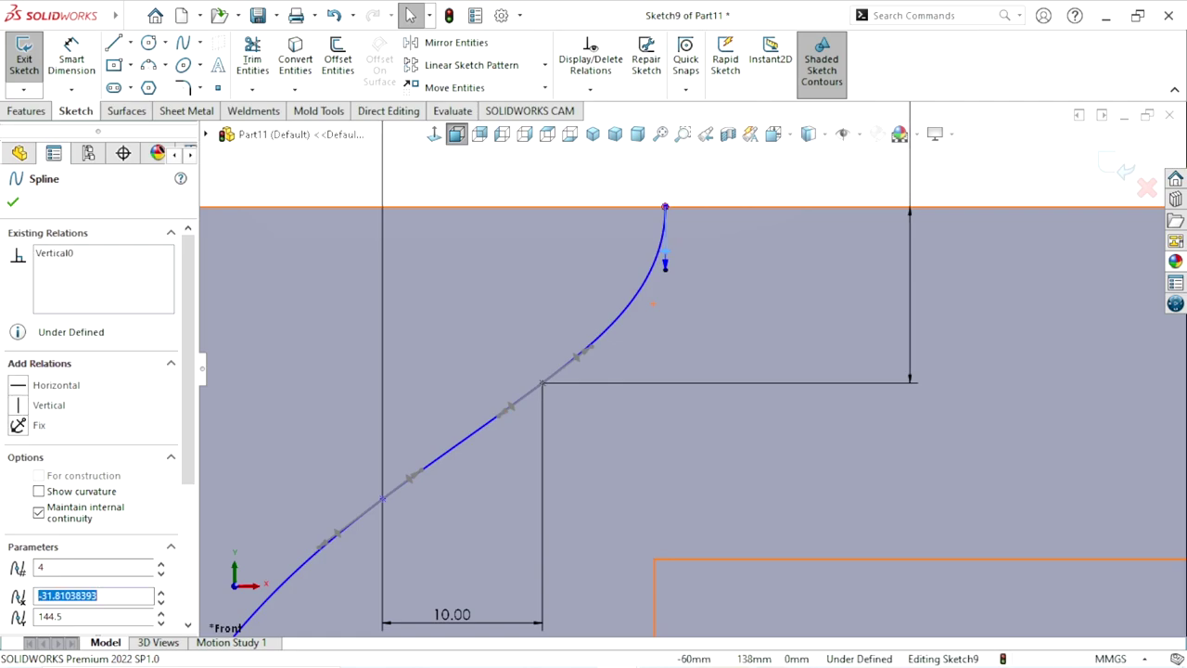
scroll(816, 279, up, 1)
scroll(816, 278, up, 2)
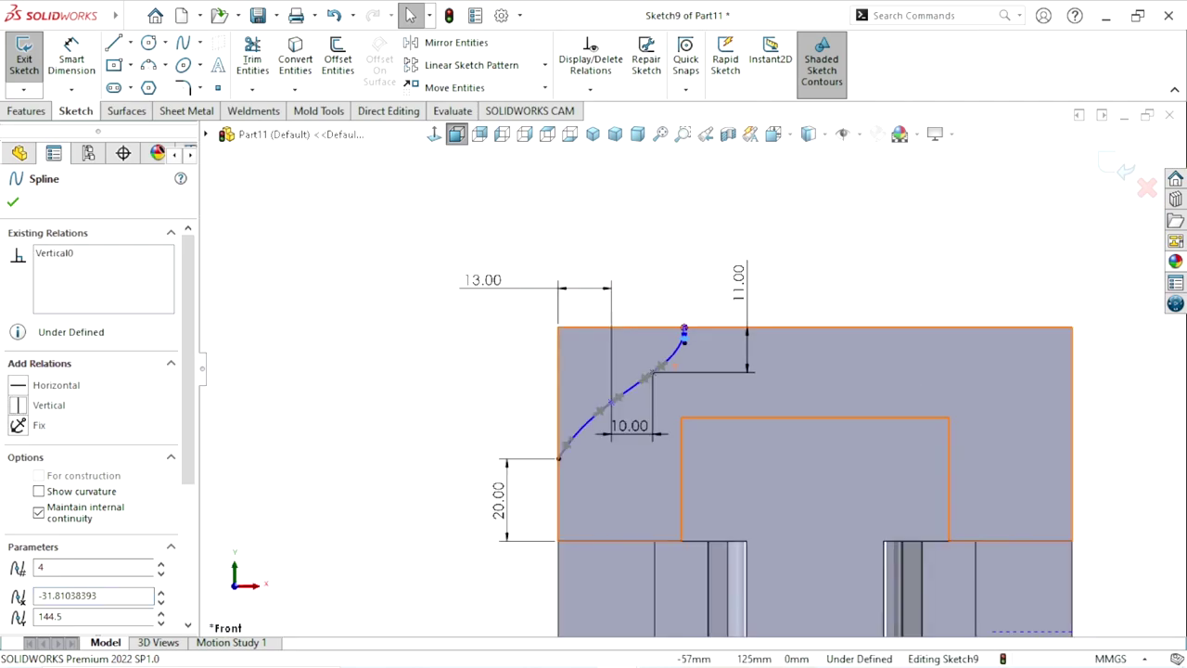
scroll(584, 422, down, 1)
scroll(561, 417, down, 2)
scroll(605, 442, down, 3)
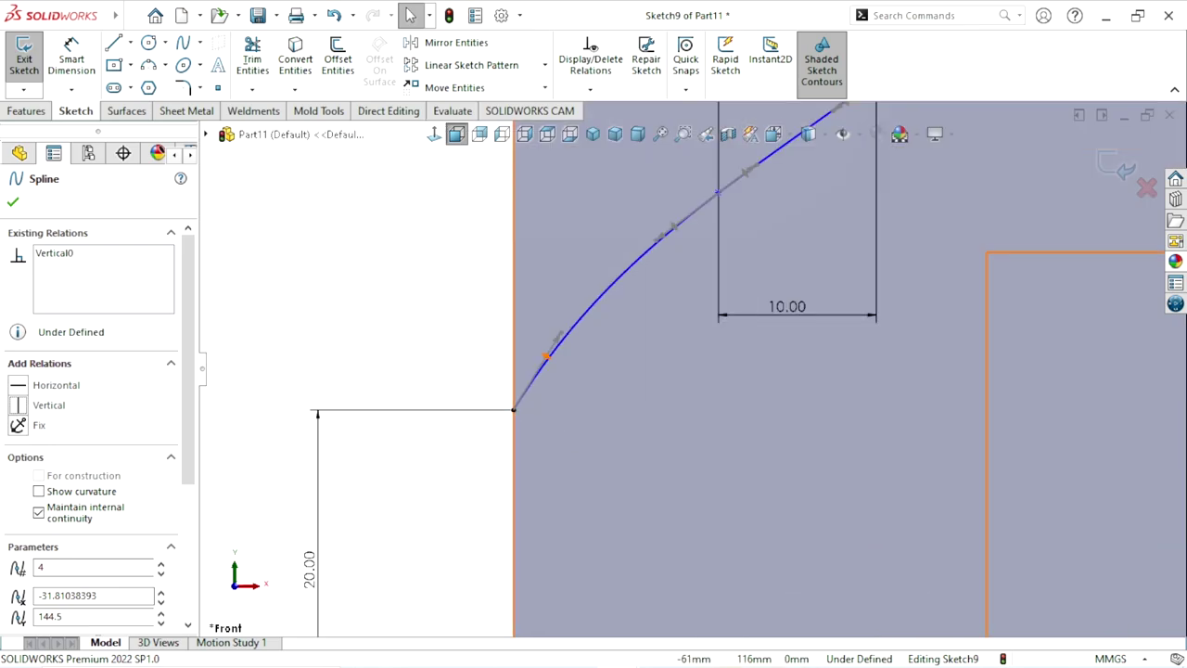
Step: Make the spline's lower-end tangent exactly vertical with a Vertical relation
drag(547, 356, 522, 326)
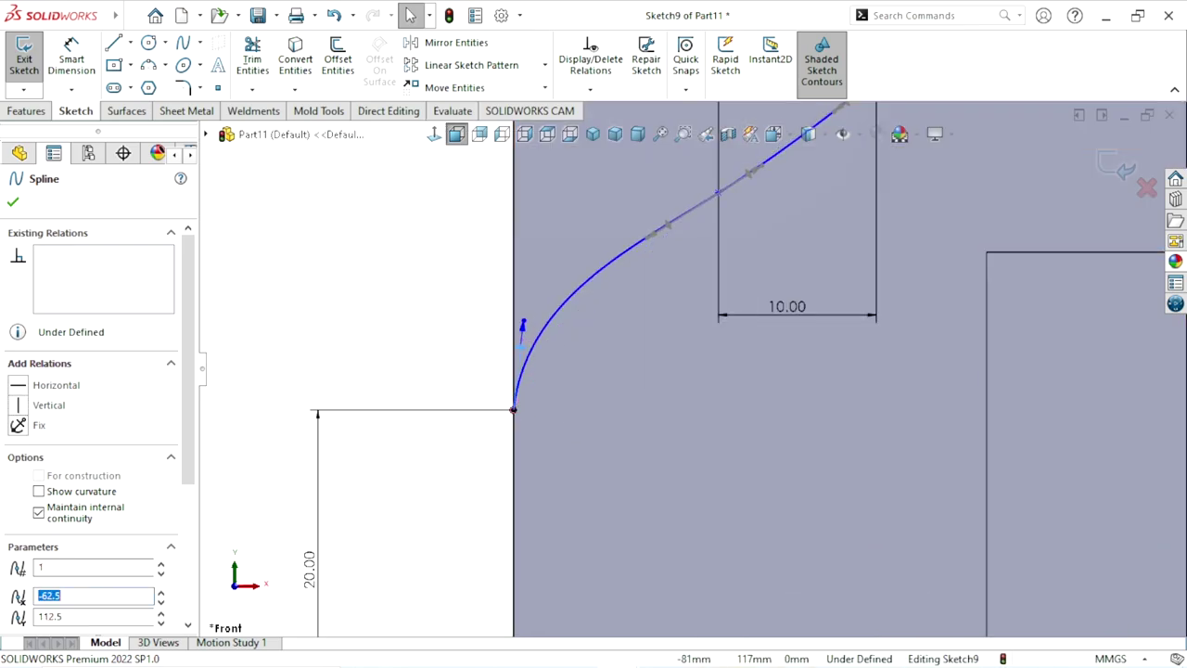
click(19, 406)
scroll(691, 360, up, 3)
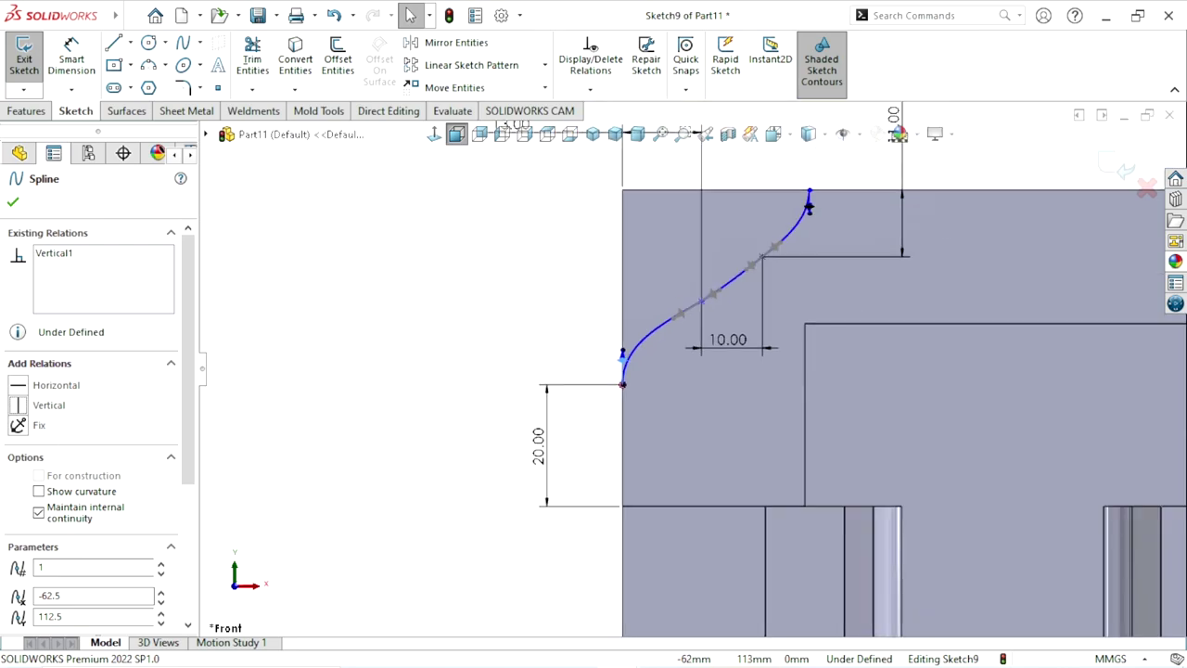
scroll(691, 279, up, 1)
scroll(691, 179, down, 1)
scroll(691, 179, up, 1)
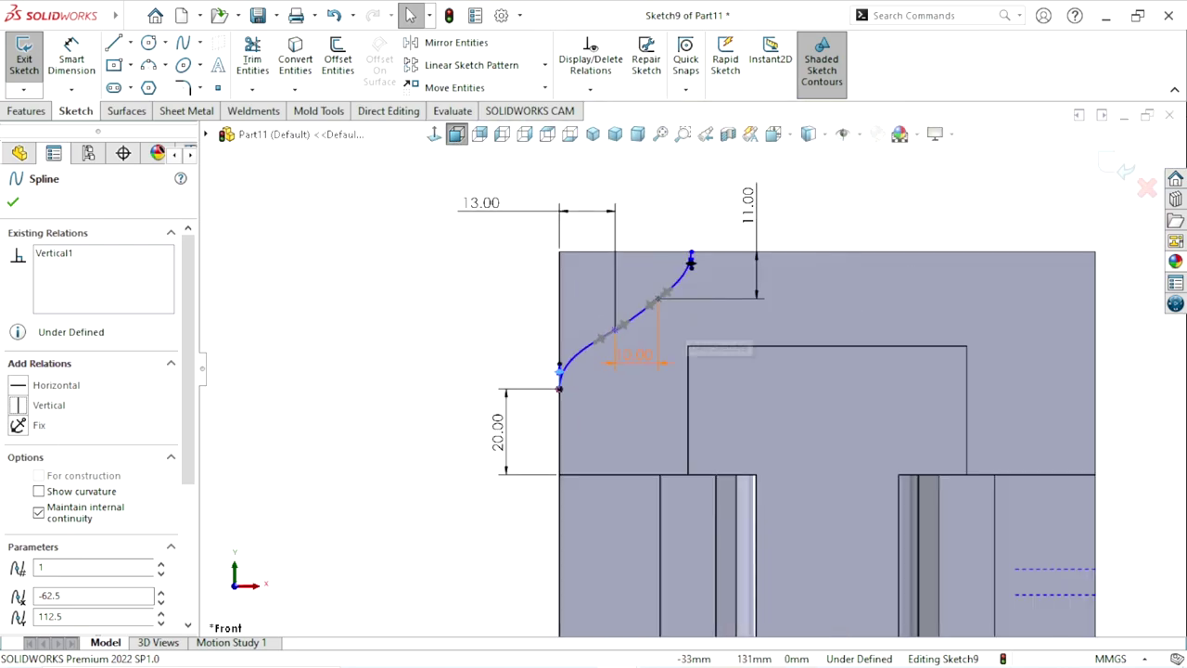
scroll(689, 257, down, 2)
scroll(697, 225, down, 1)
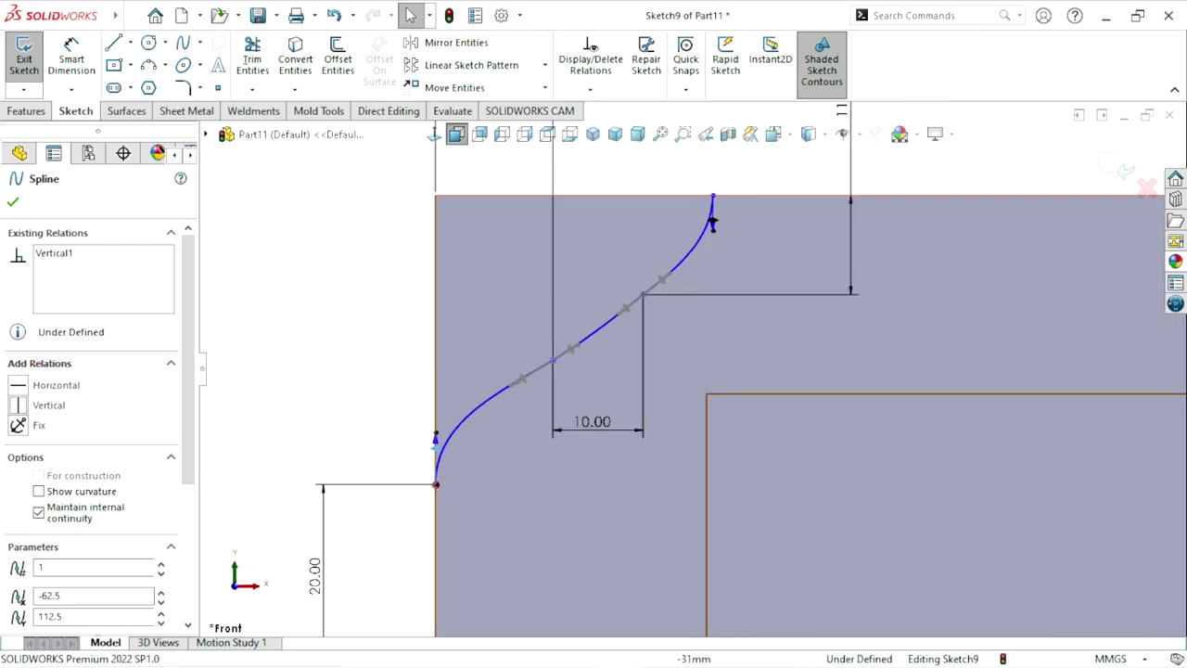
scroll(709, 239, up, 1)
scroll(708, 244, up, 1)
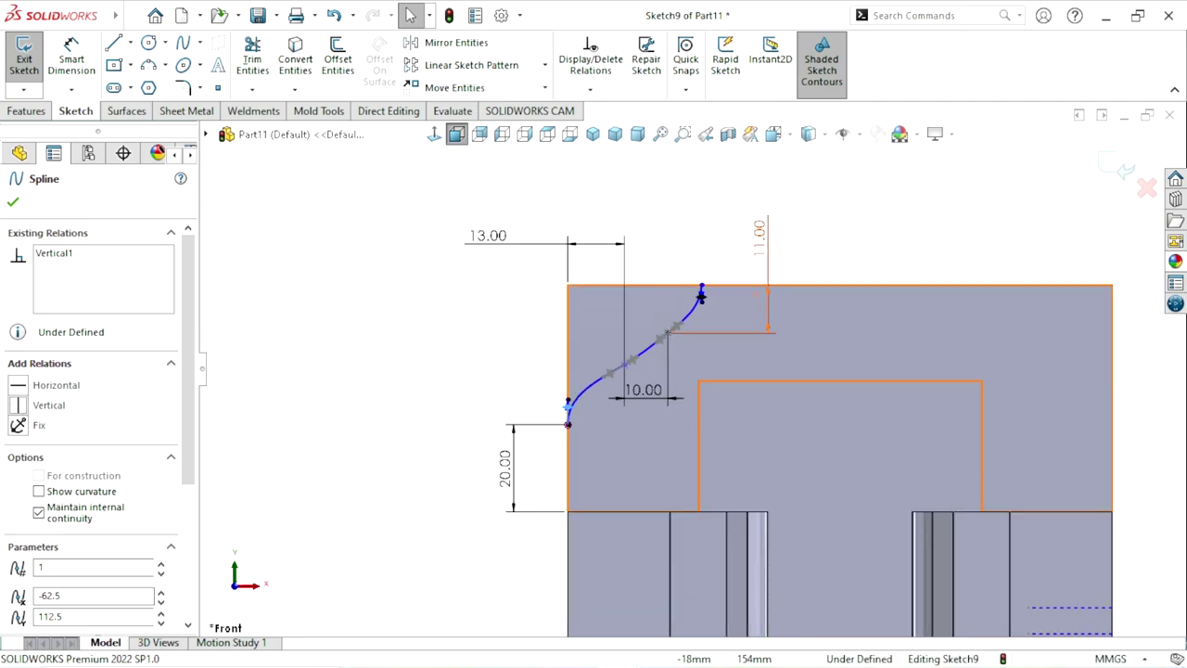
key(Escape)
Step: Dimension the spline's top-end height at 14 mm
click(759, 232)
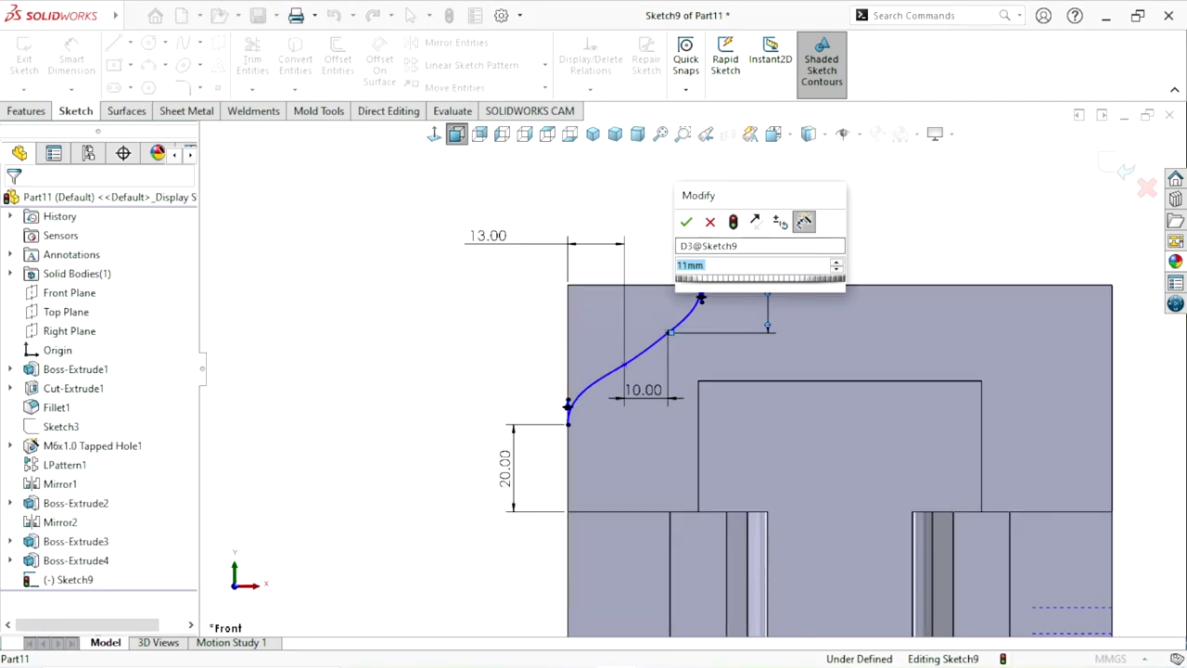
text(14)
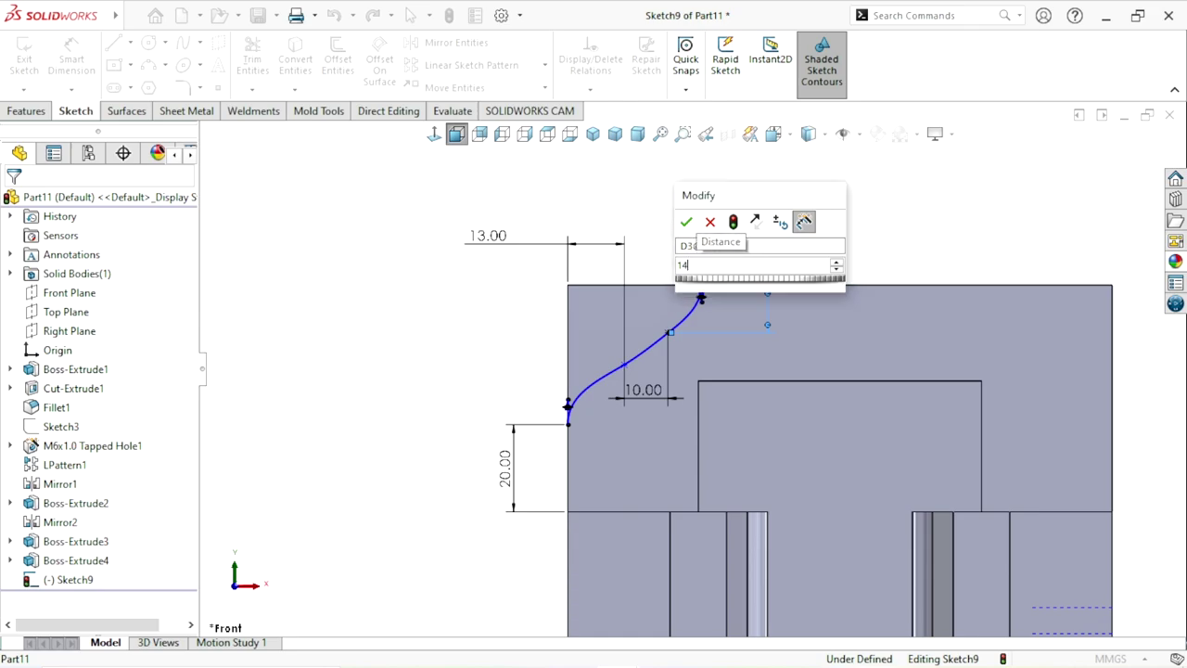
key(Return)
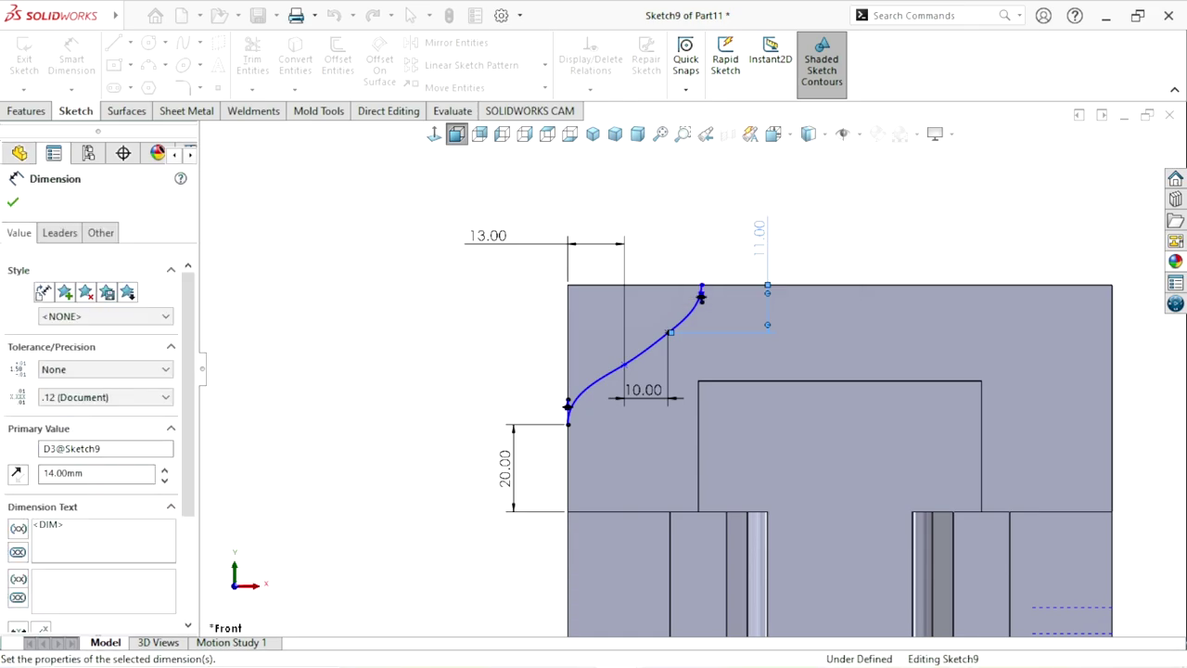
key(Escape)
scroll(689, 370, up, 2)
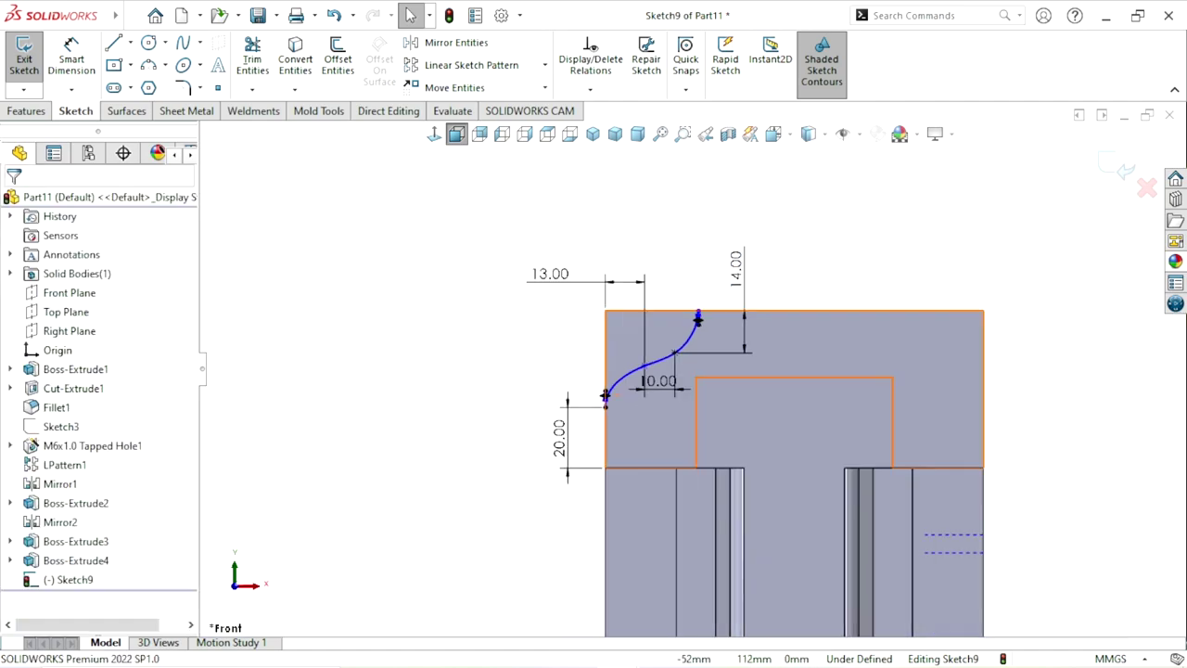
scroll(693, 414, down, 1)
scroll(694, 413, down, 1)
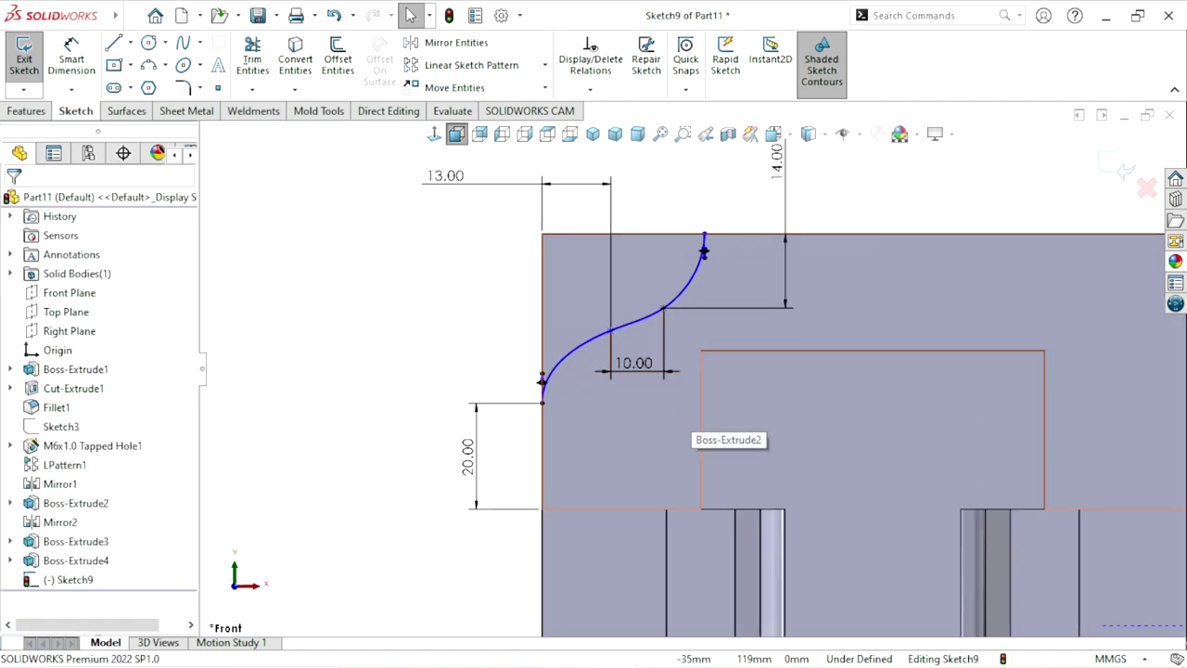
scroll(640, 372, down, 1)
scroll(668, 376, up, 1)
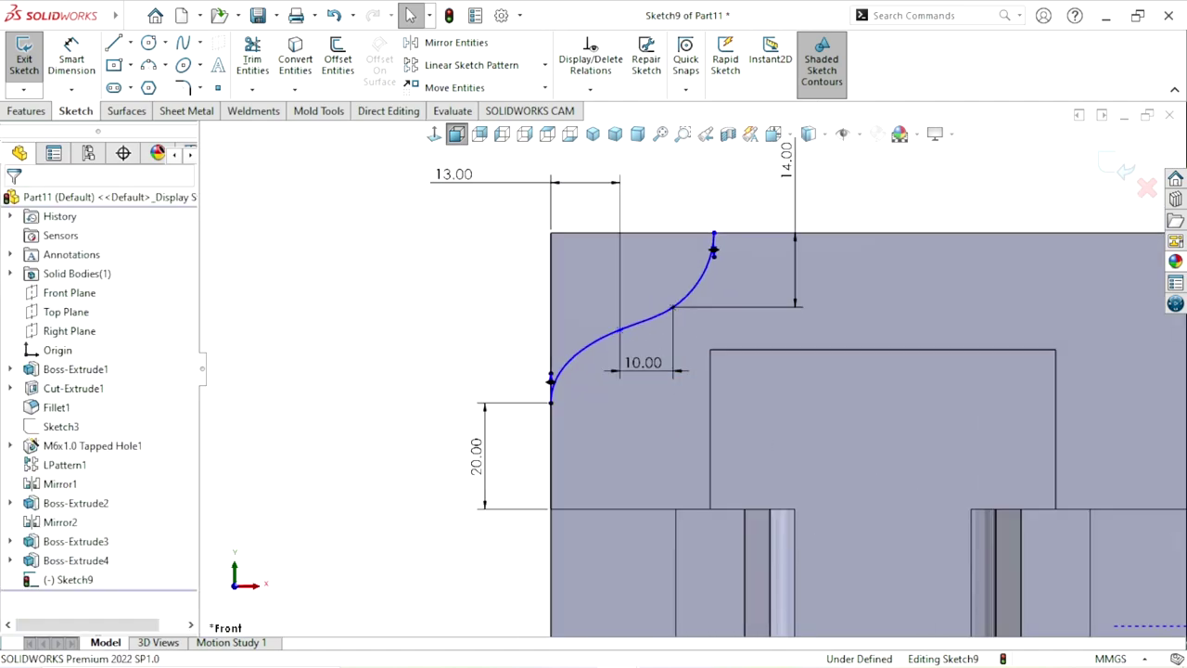
scroll(677, 353, up, 1)
scroll(691, 417, down, 1)
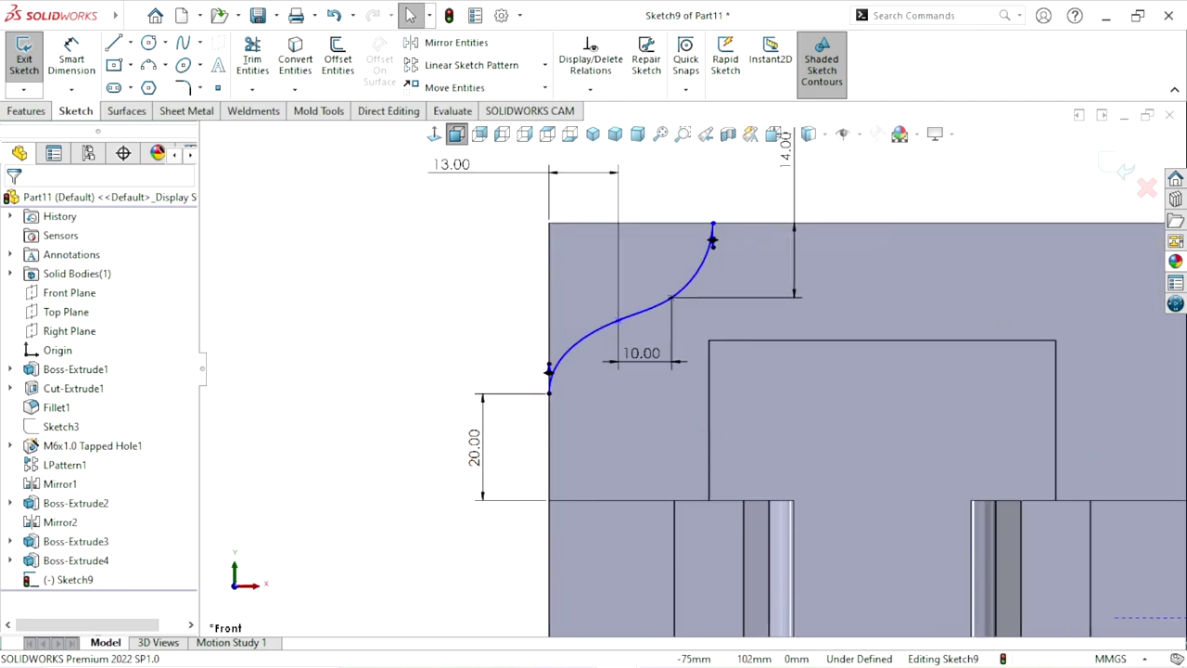
Step: Change the spline's lower 20.00 height dimension to 18 mm
click(474, 449)
double_click(474, 447)
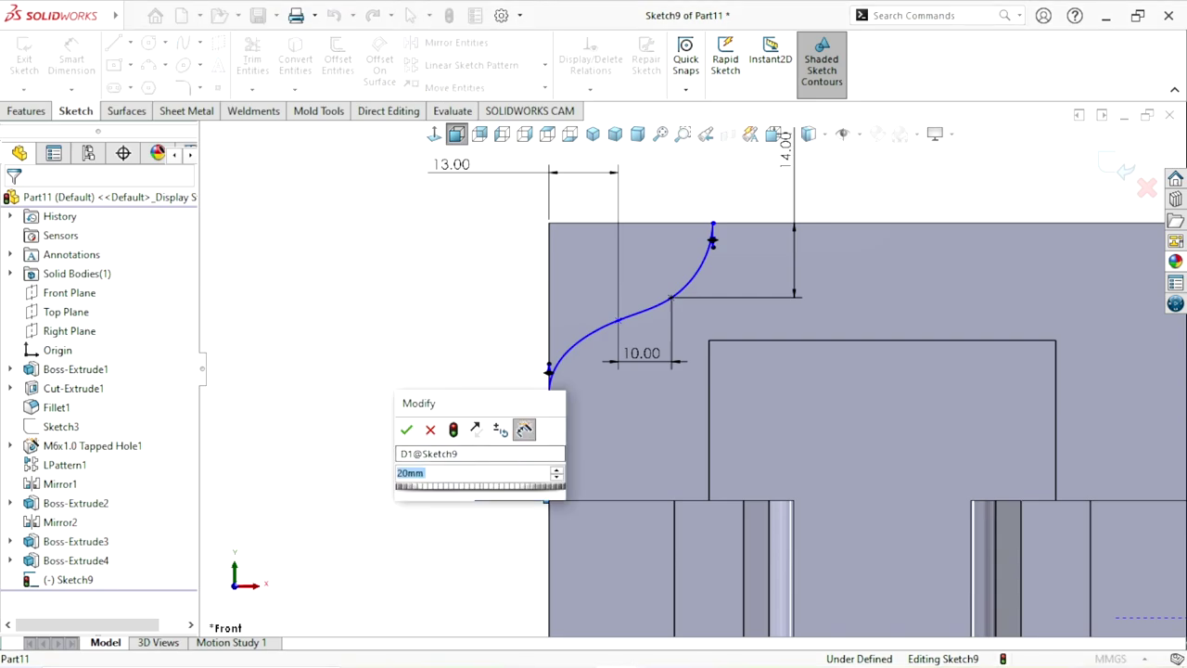
text(20)
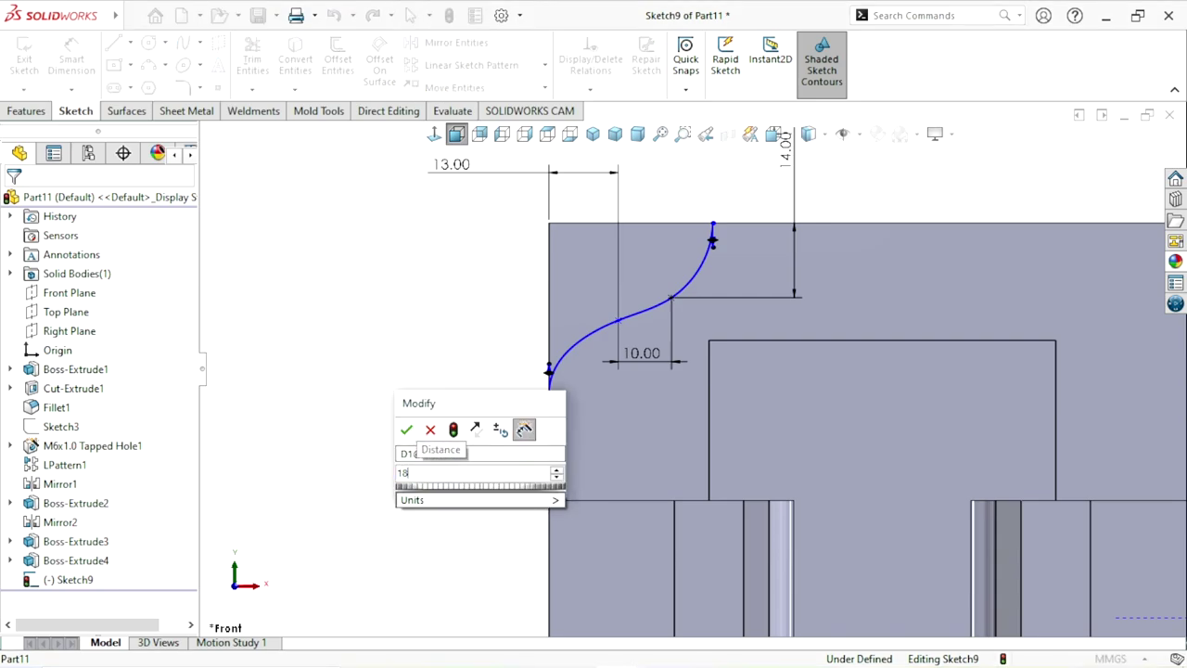
key(Return)
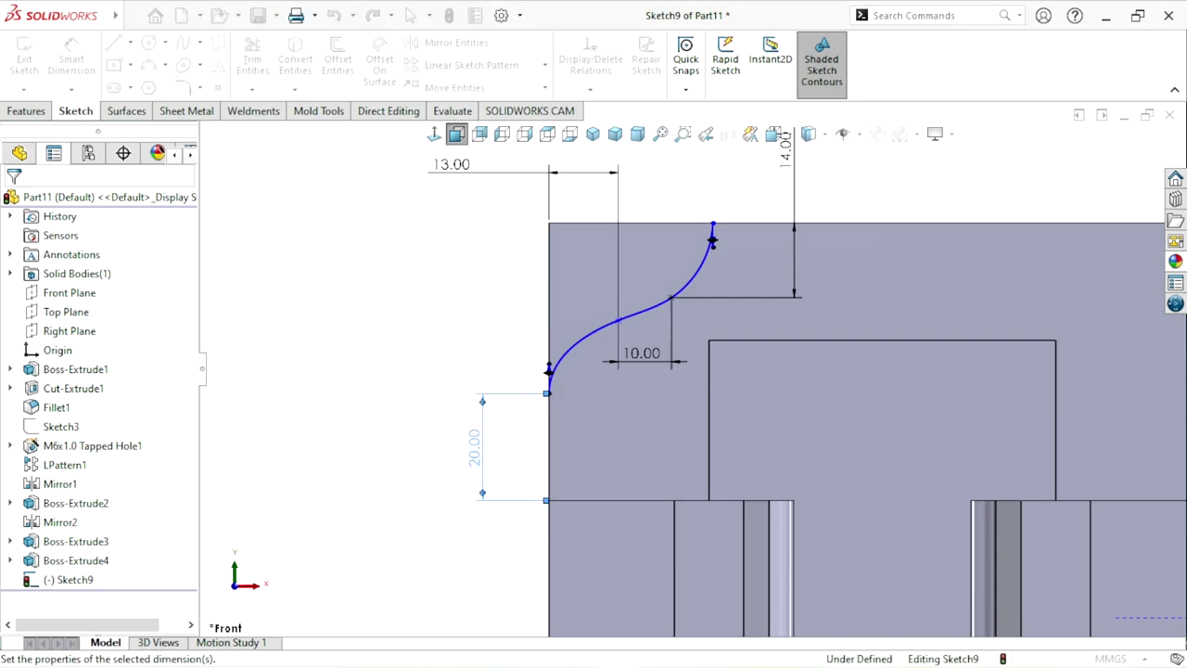
key(Escape)
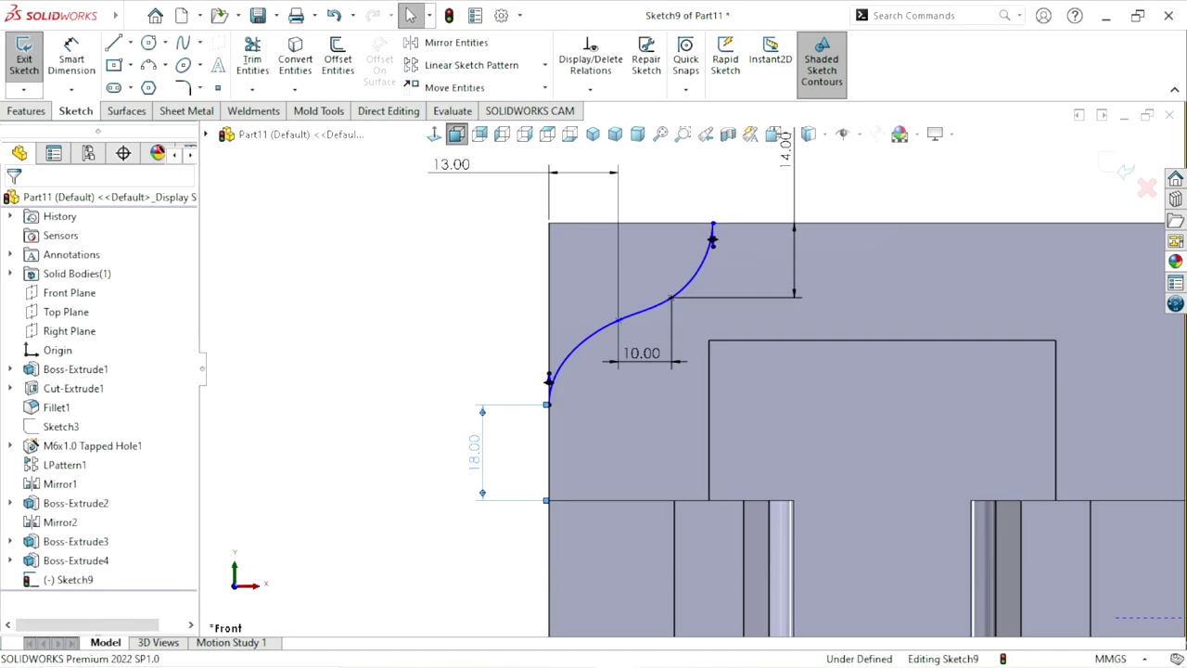
scroll(632, 356, up, 3)
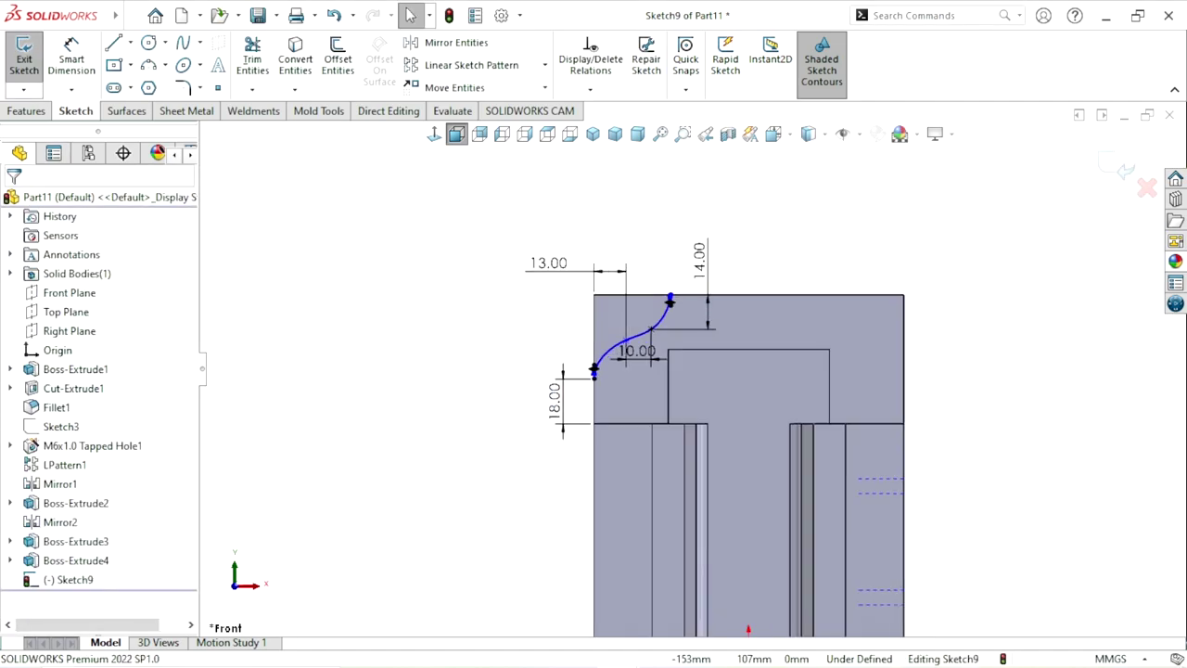
scroll(733, 356, down, 1)
scroll(733, 355, down, 1)
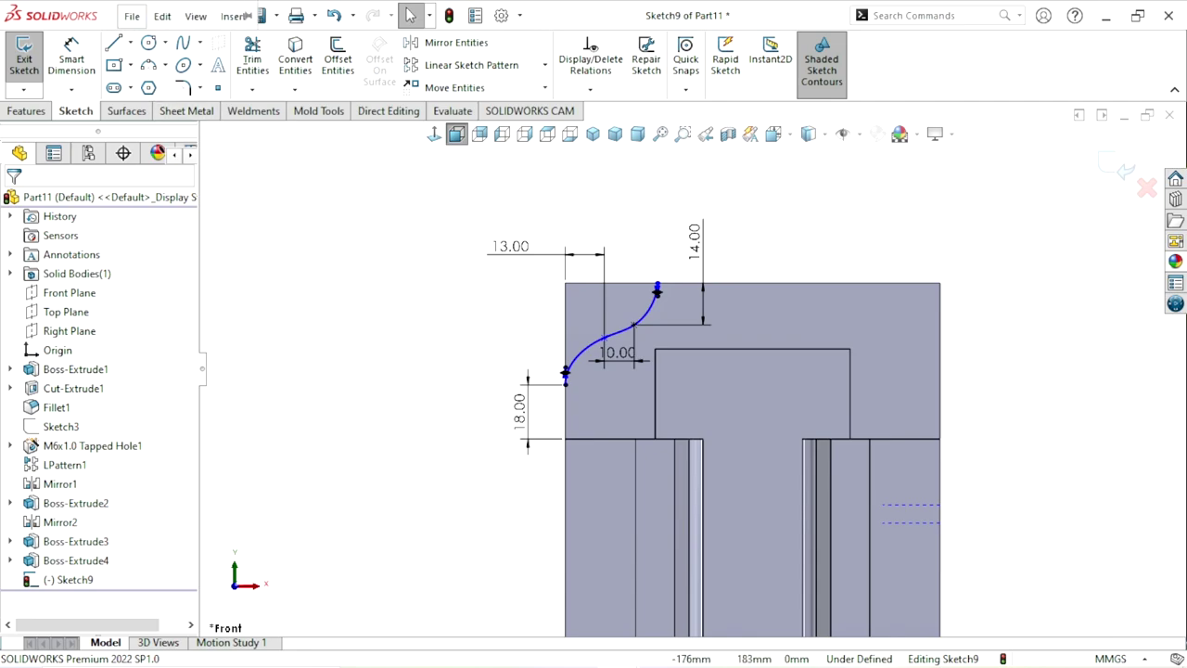
click(131, 16)
click(167, 229)
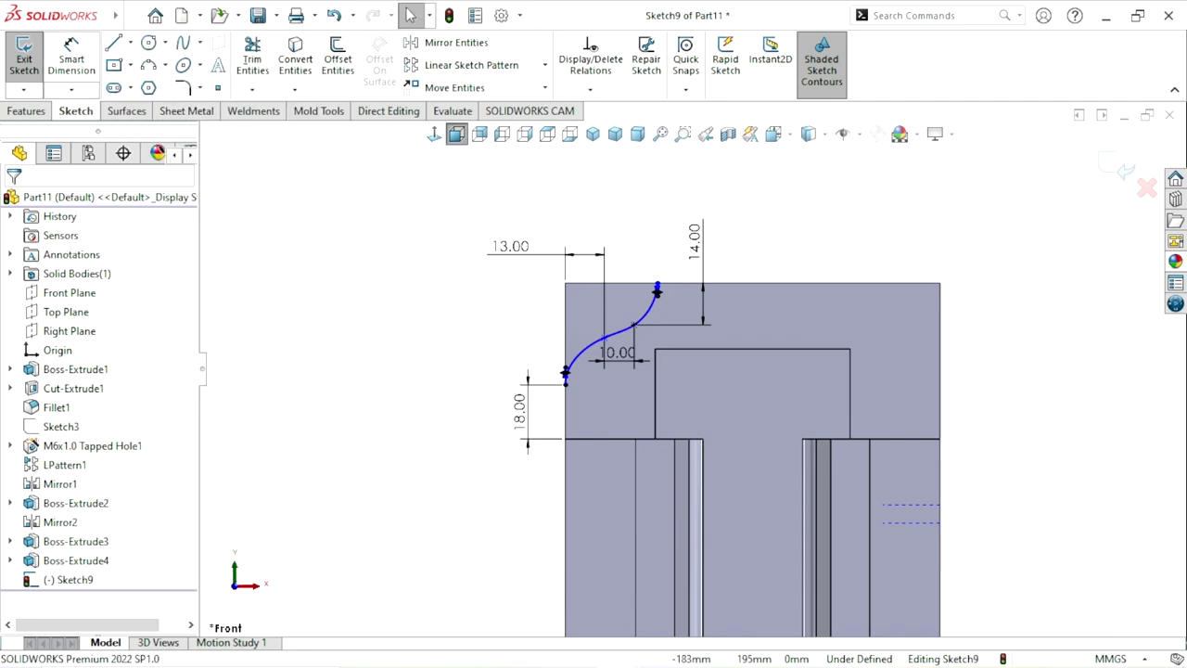
Step: Draw lines from the spline's lower end up the left edge and across to its top end
key(l)
scroll(649, 381, down, 3)
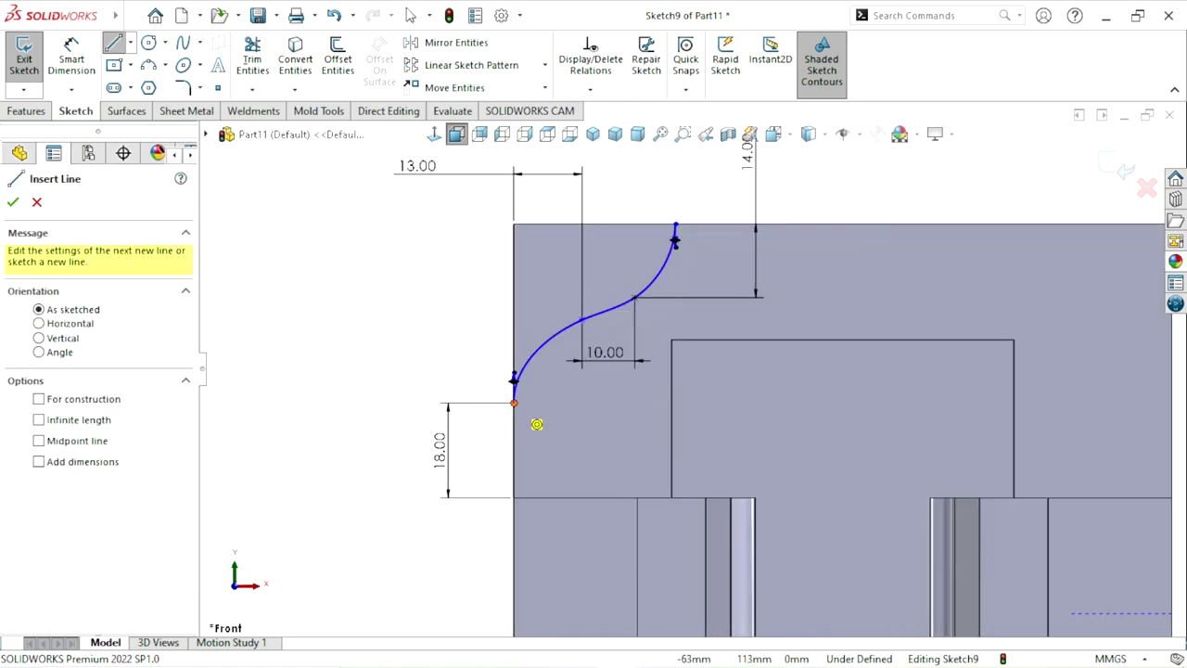
click(513, 403)
click(514, 223)
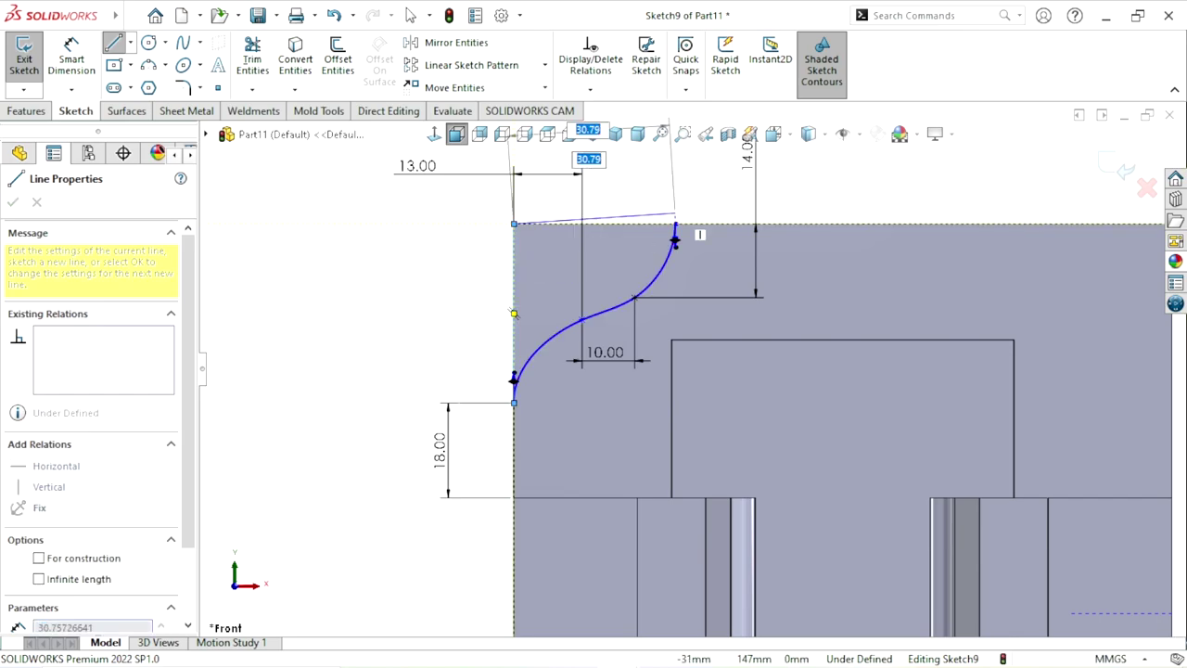
double_click(675, 223)
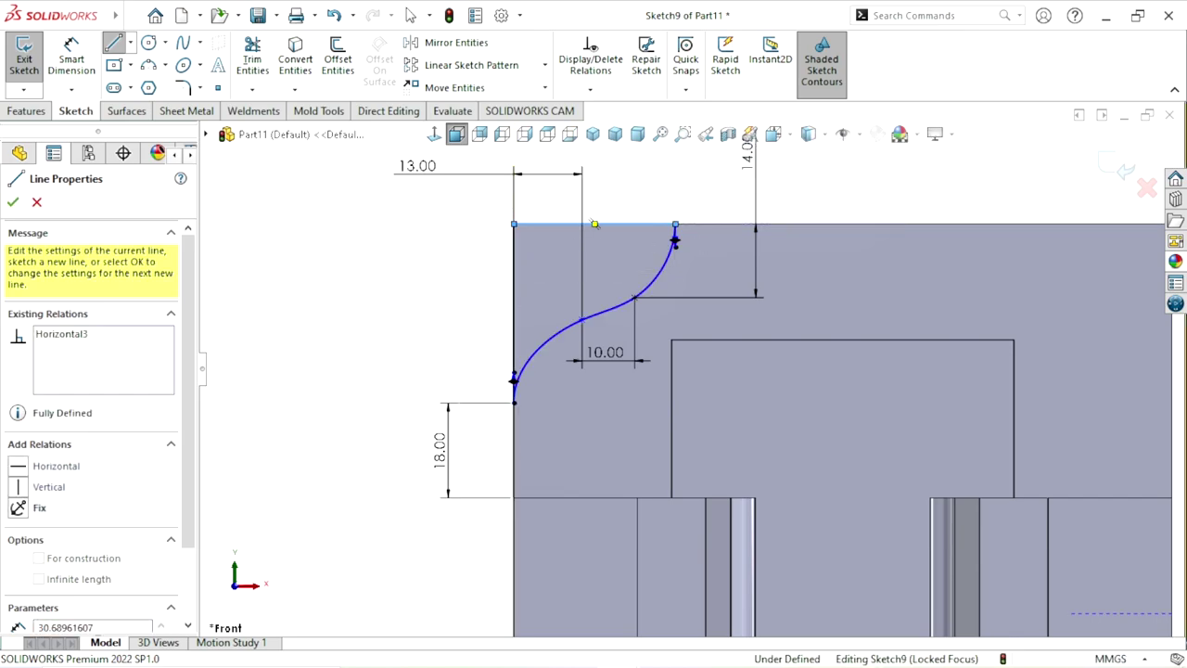
right_click(594, 223)
click(411, 270)
scroll(697, 269, up, 2)
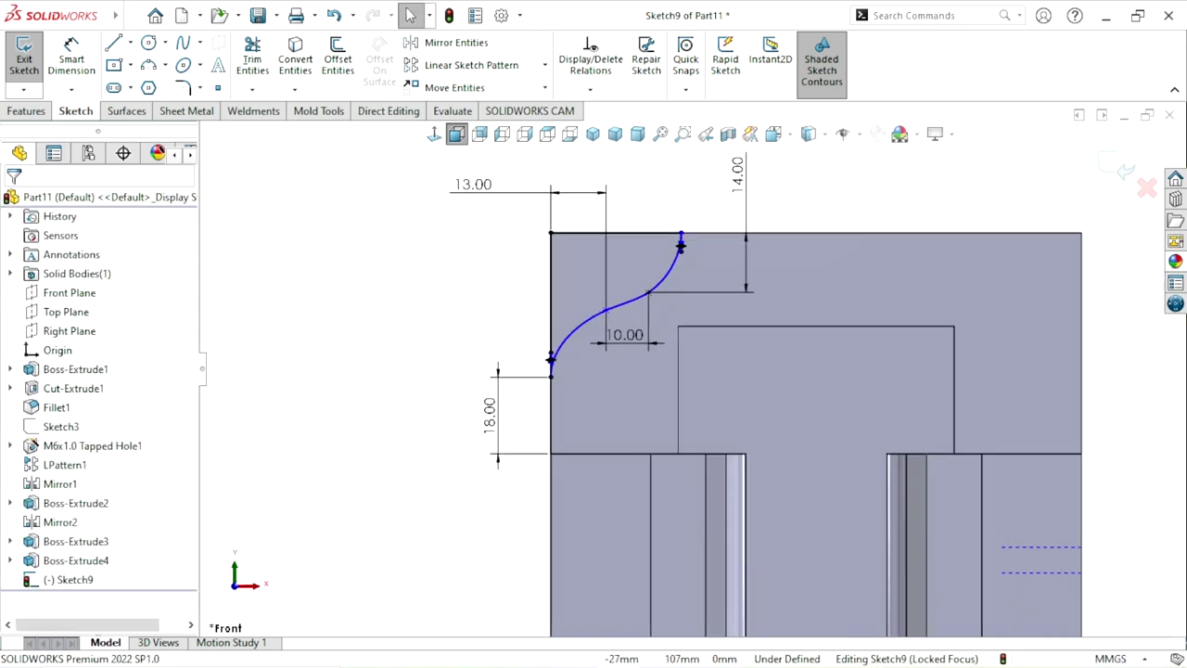
Step: Fully define Sketch9 with Fully Define Sketch, which adds a 126.25 dimension
middle_drag(612, 371, 686, 385)
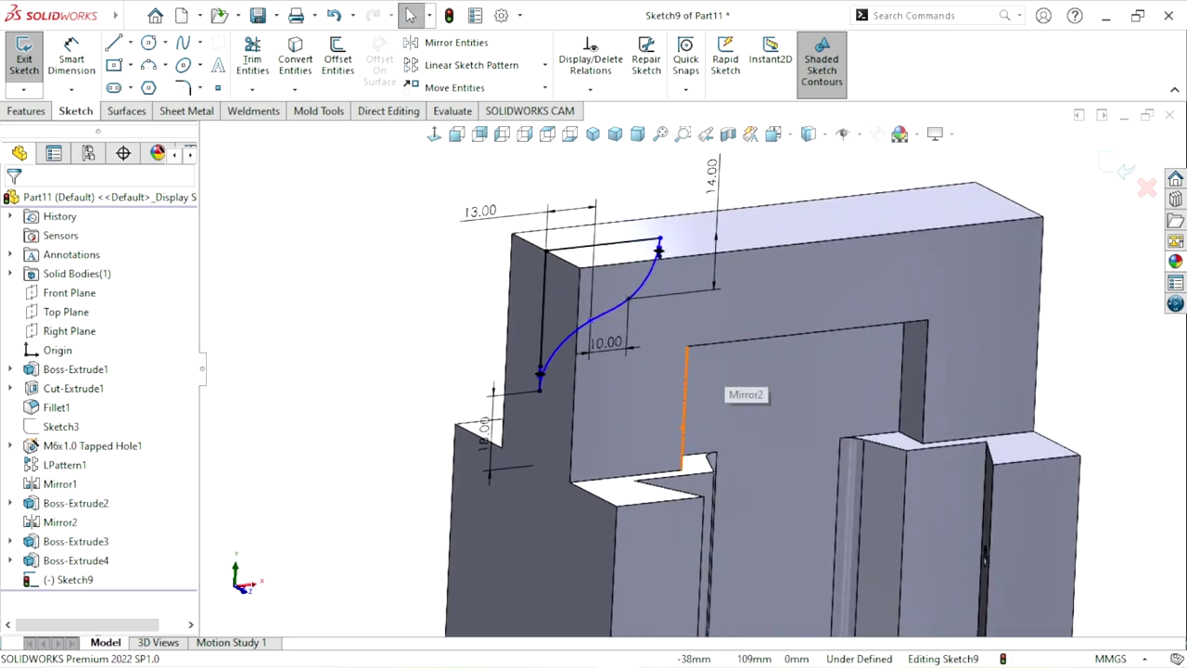
click(590, 89)
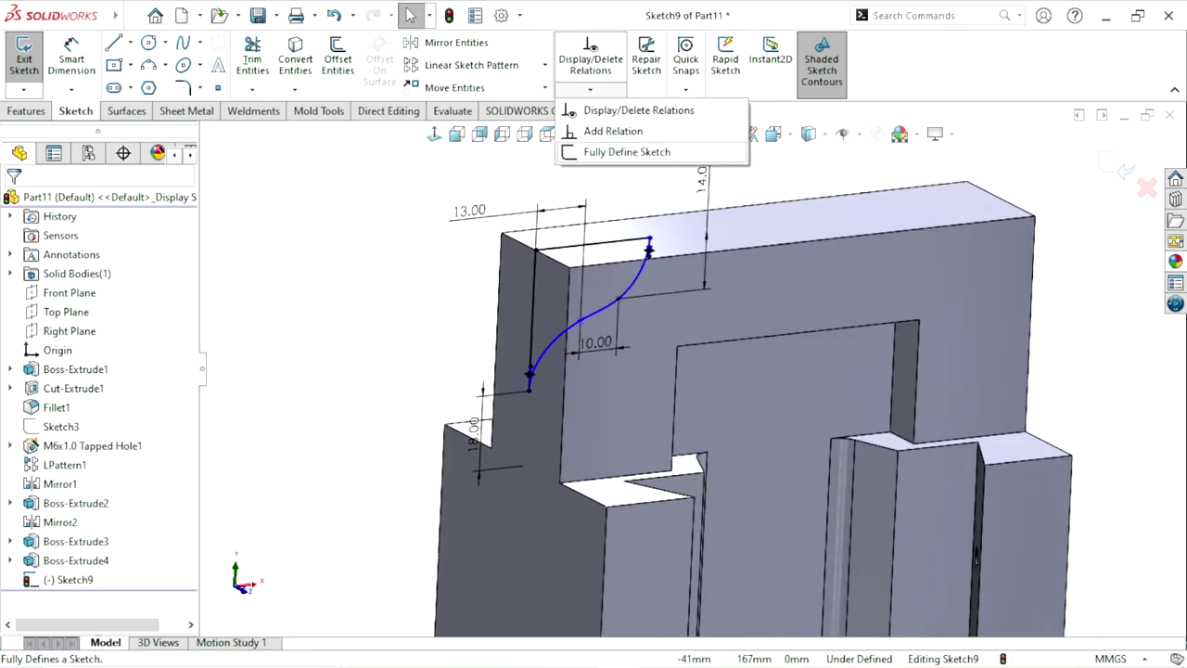
click(627, 151)
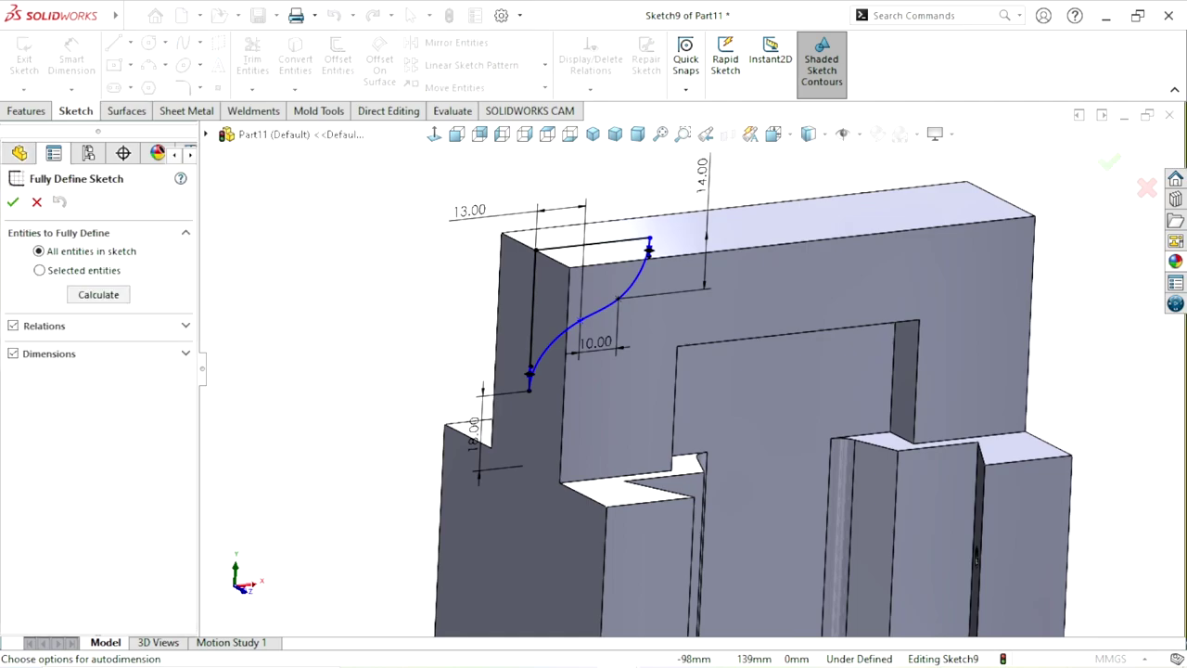
click(98, 294)
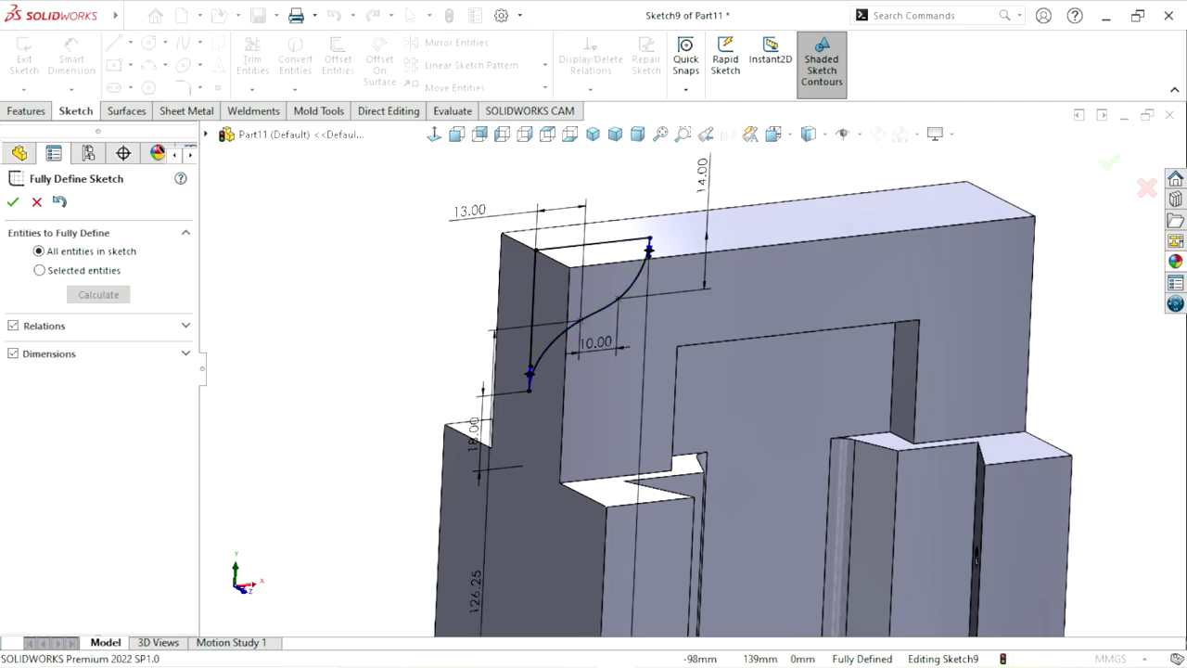
click(13, 201)
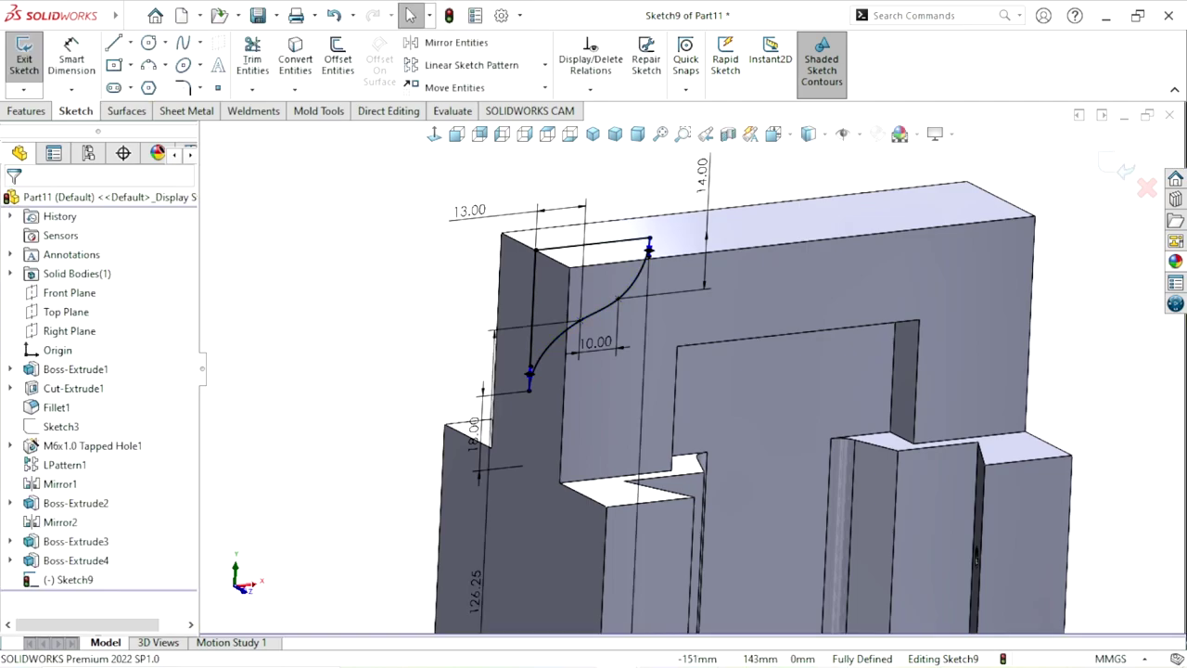
click(27, 111)
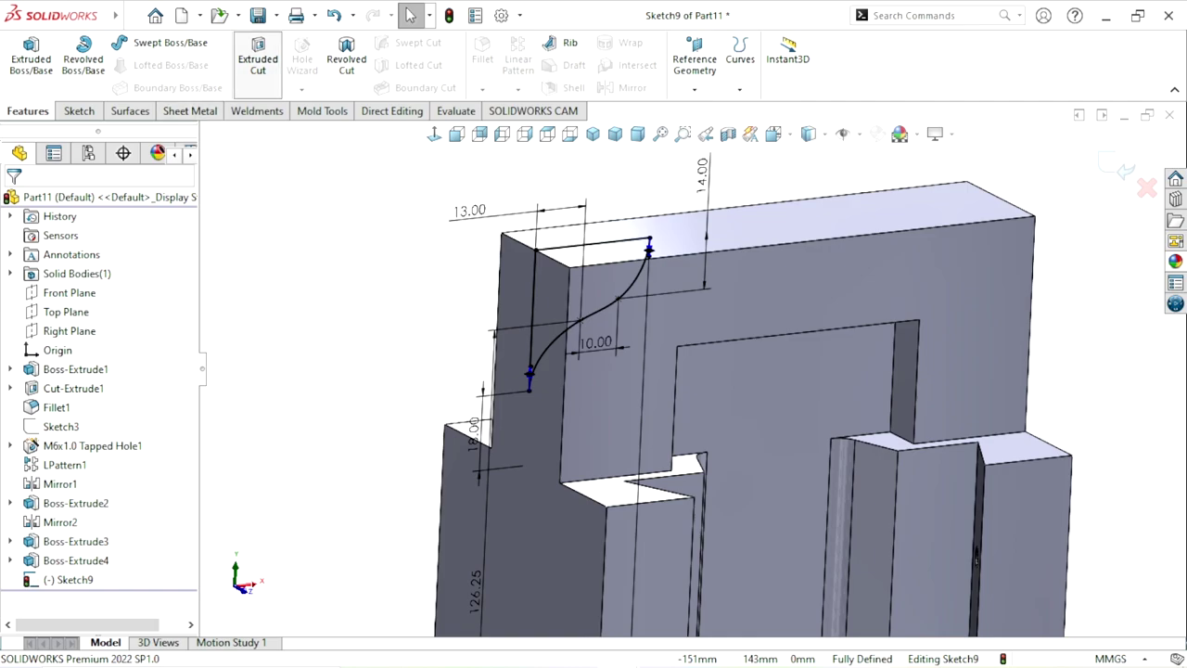
Step: Extrude-cut Sketch9 100 mm Mid Plane to curve the bridge's top-left corner
click(258, 61)
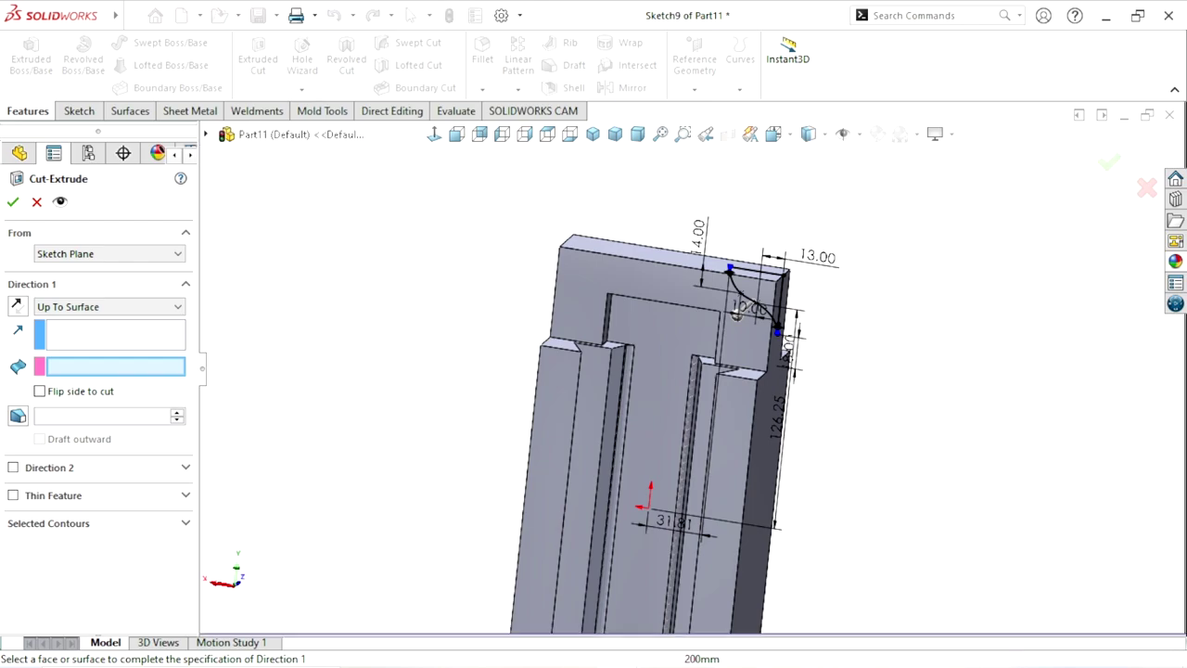
click(109, 306)
click(58, 413)
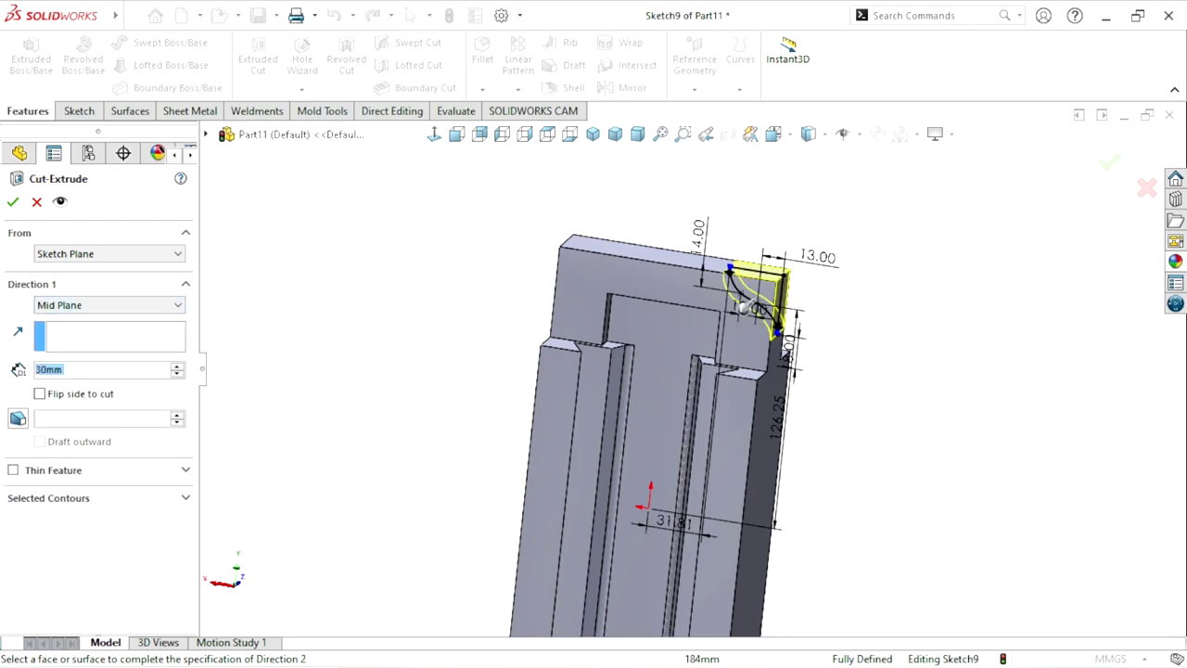
text(100)
key(Return)
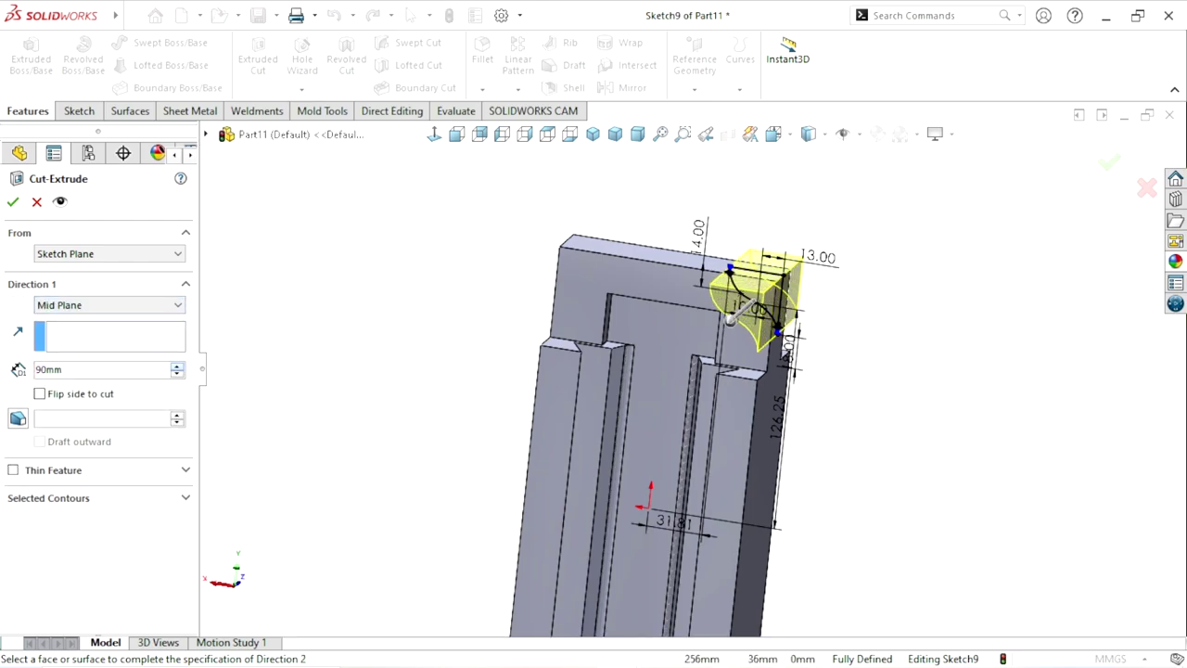
key(Return)
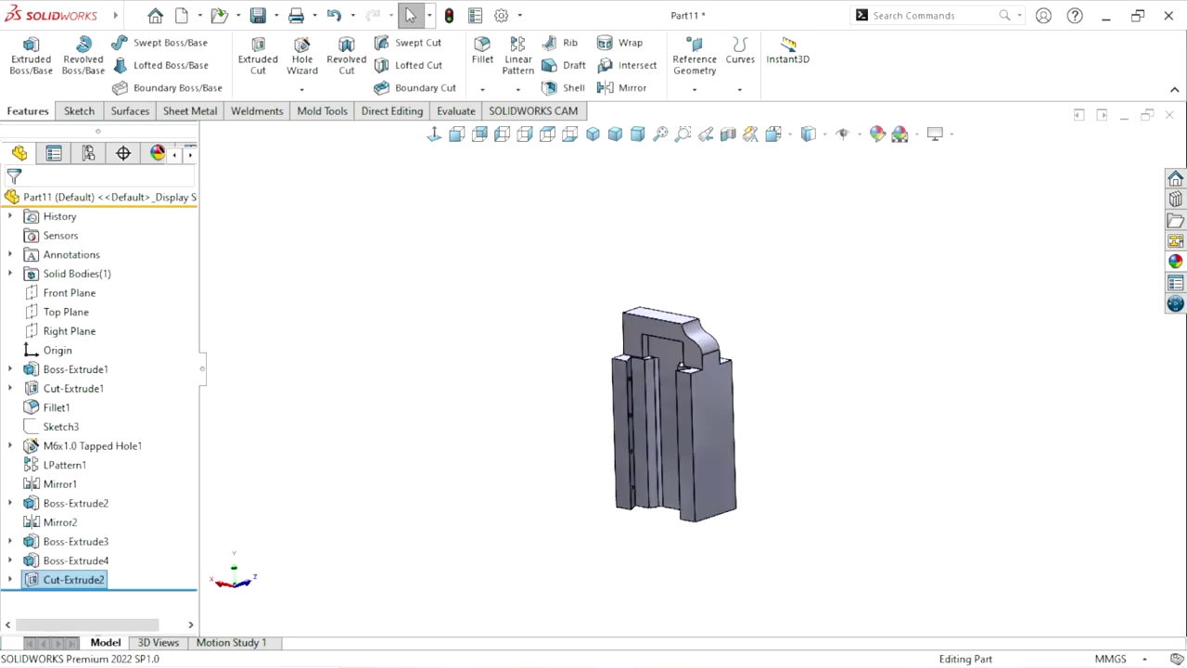
Step: Inspect the new corner cut up close, then launch the Mirror feature
scroll(646, 363, down, 5)
scroll(594, 417, down, 3)
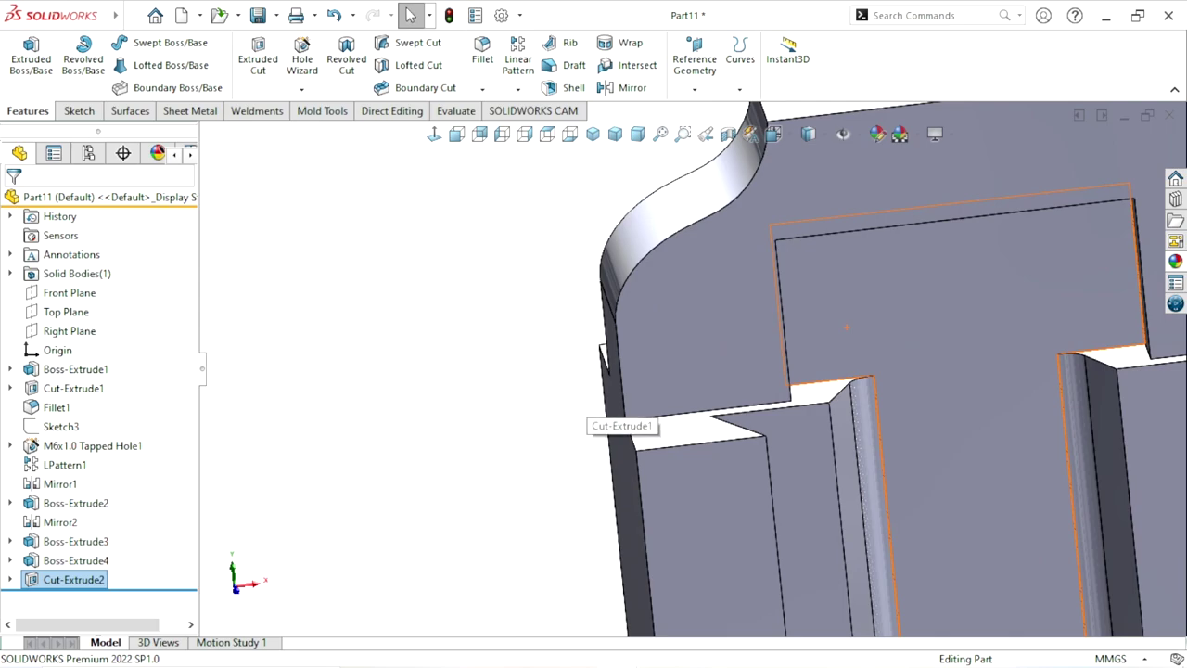
scroll(594, 418, down, 2)
scroll(604, 409, down, 2)
scroll(604, 409, up, 3)
scroll(631, 423, up, 3)
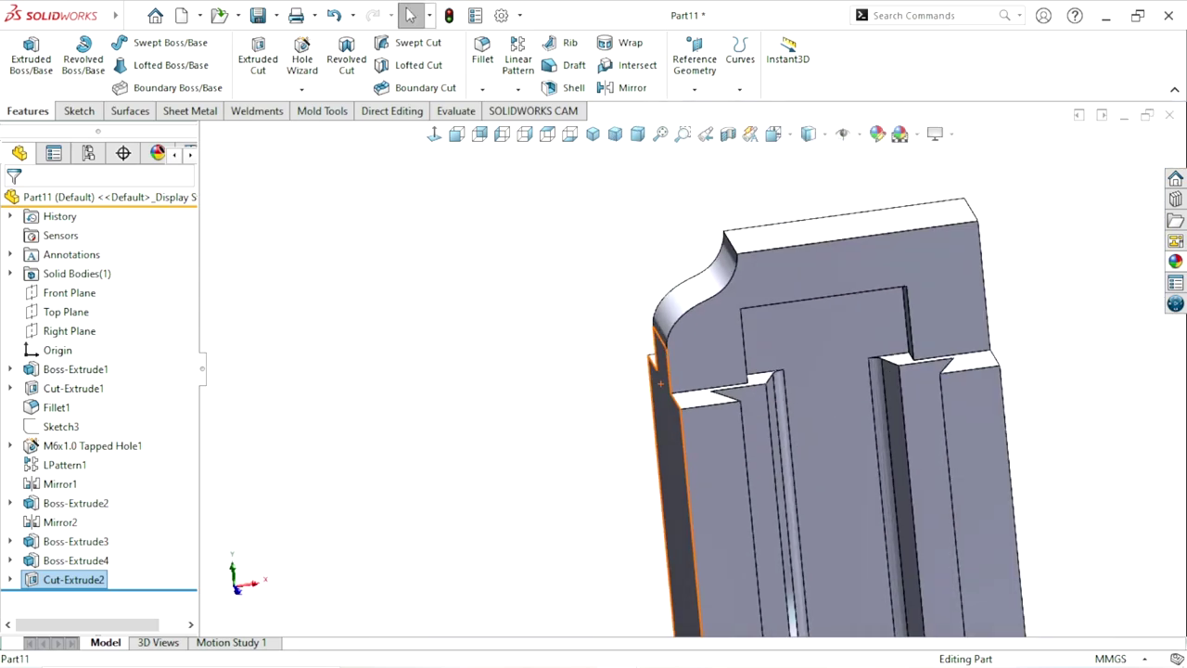
scroll(649, 431, up, 2)
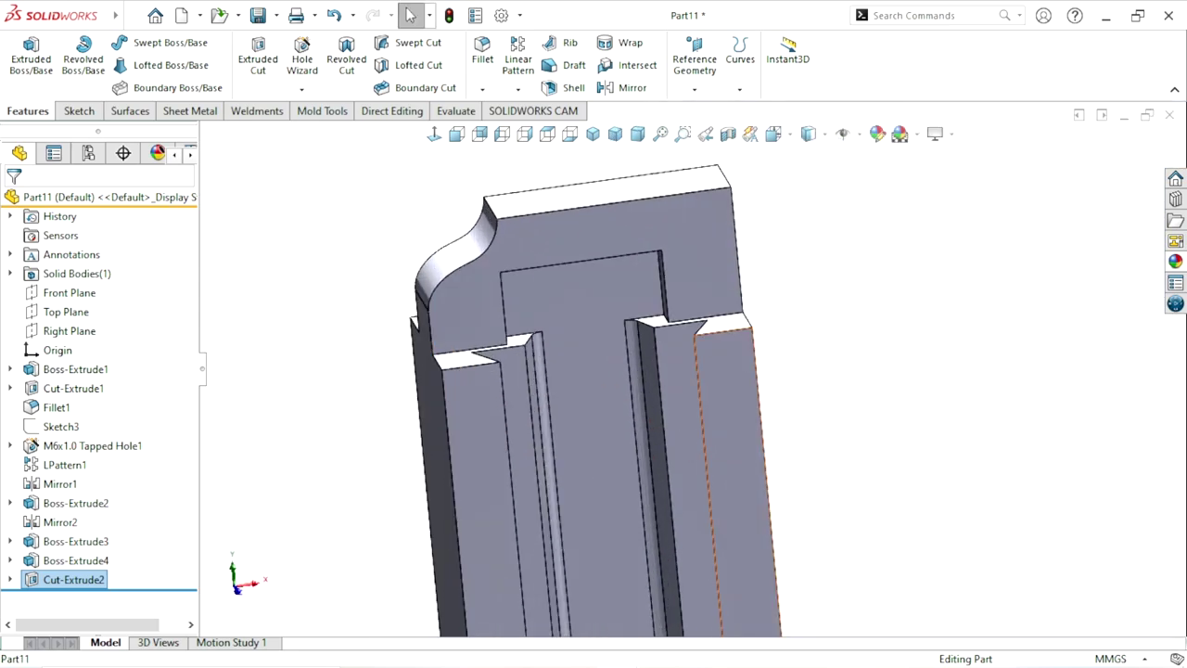
scroll(760, 435, up, 2)
scroll(760, 434, down, 1)
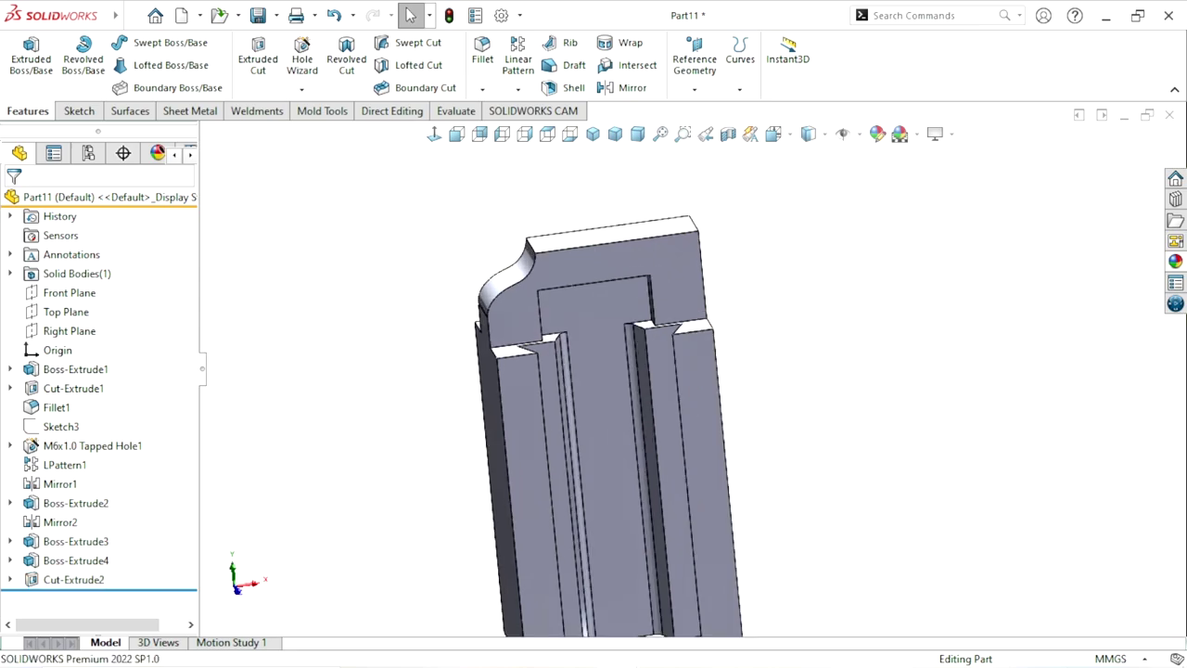
click(626, 87)
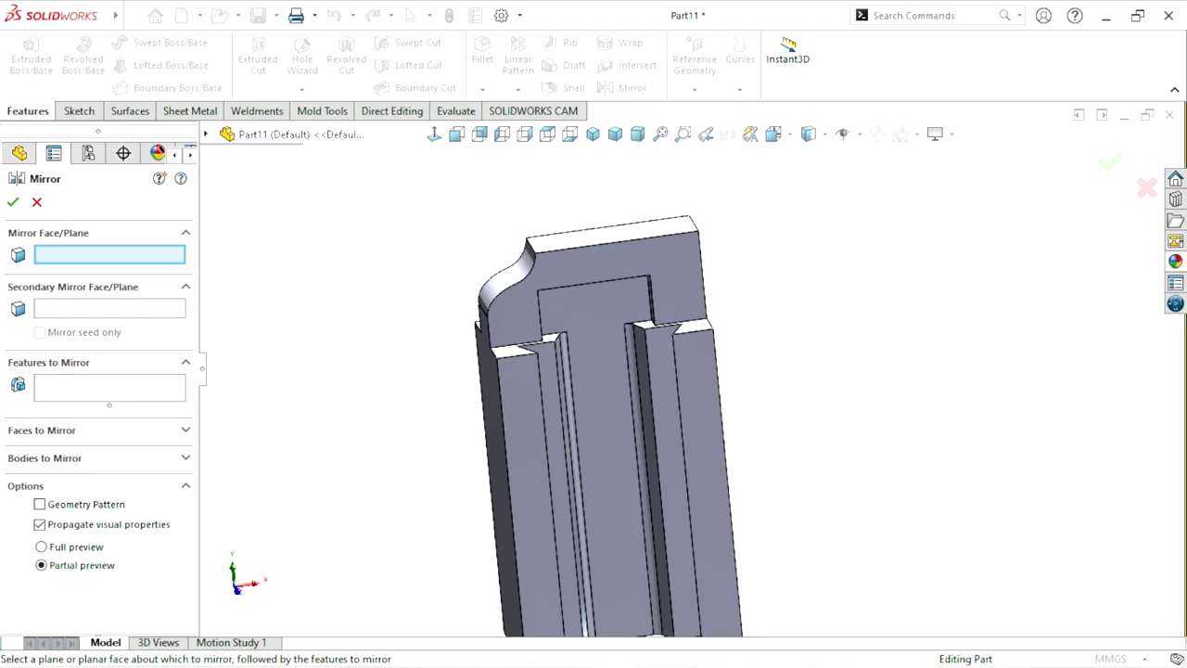
Step: Mirror Cut-Extrude2 across the Right Plane to curve the opposite top corner
click(205, 133)
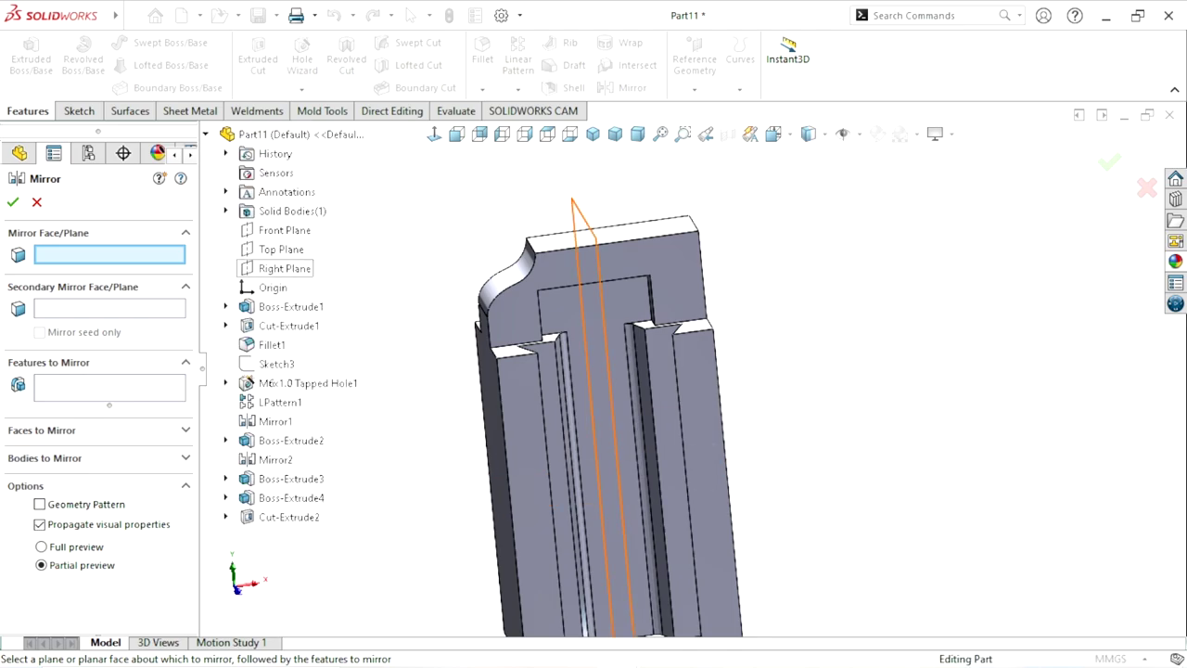
click(284, 268)
click(109, 388)
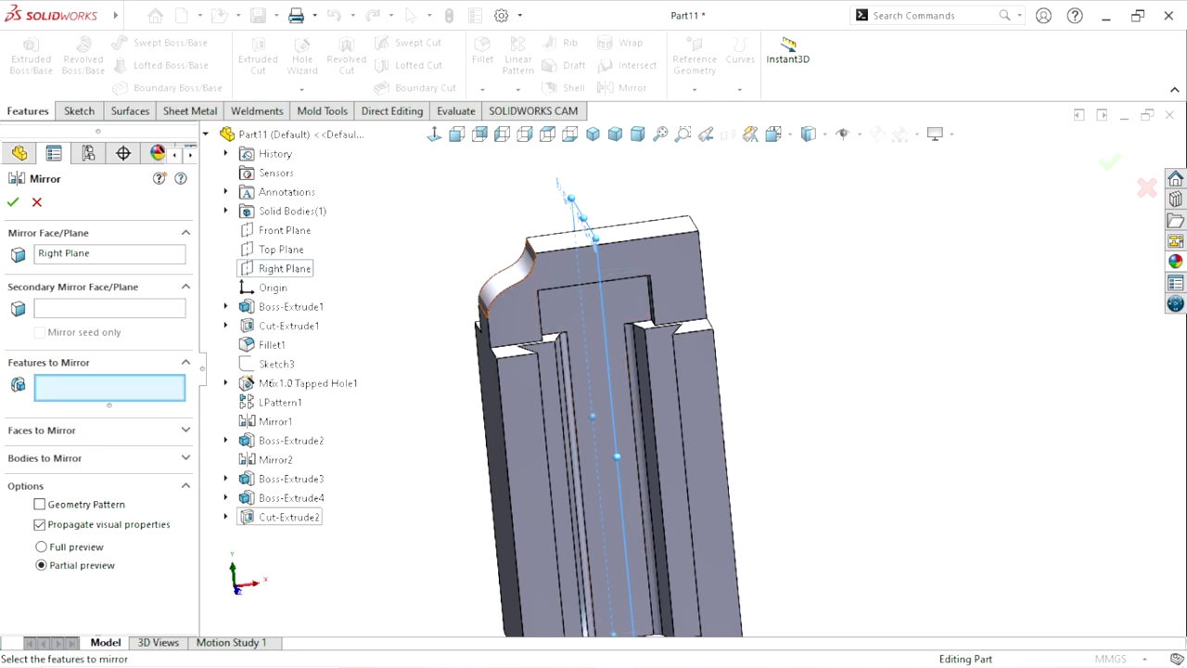
click(289, 516)
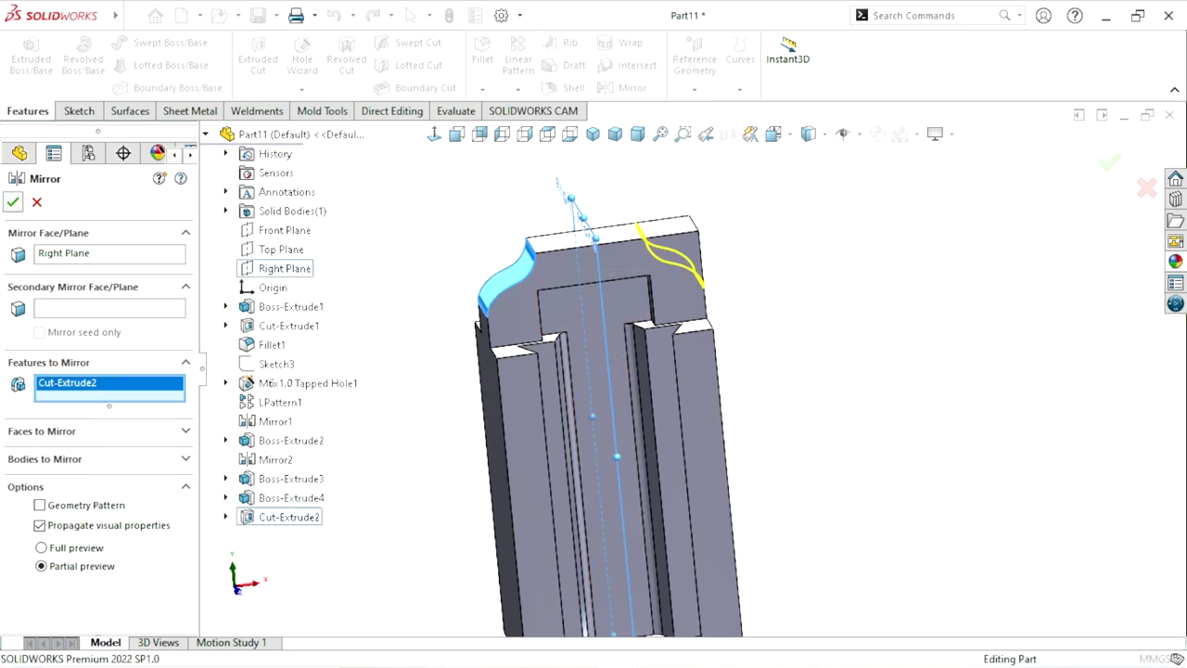
key(Return)
mouse_move(603, 427)
middle_down()
mouse_move(628, 501)
mouse_move(649, 519)
middle_up()
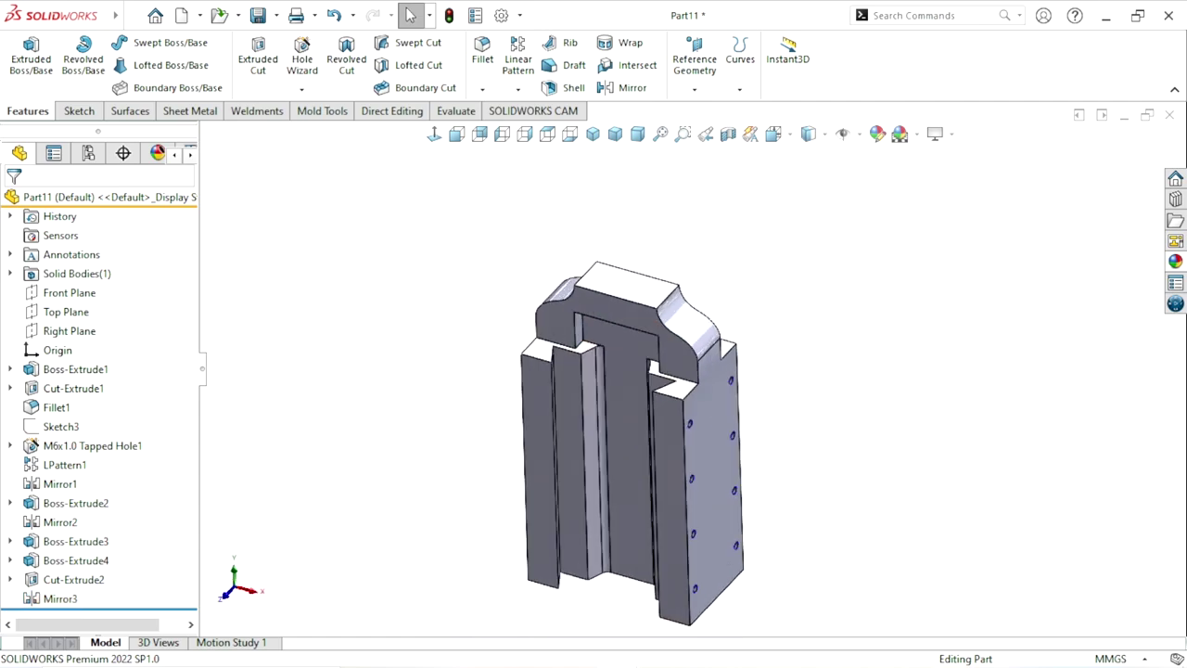
Step: On the bridge's top face, draw a vertical centerline down to the origin
scroll(685, 317, down, 3)
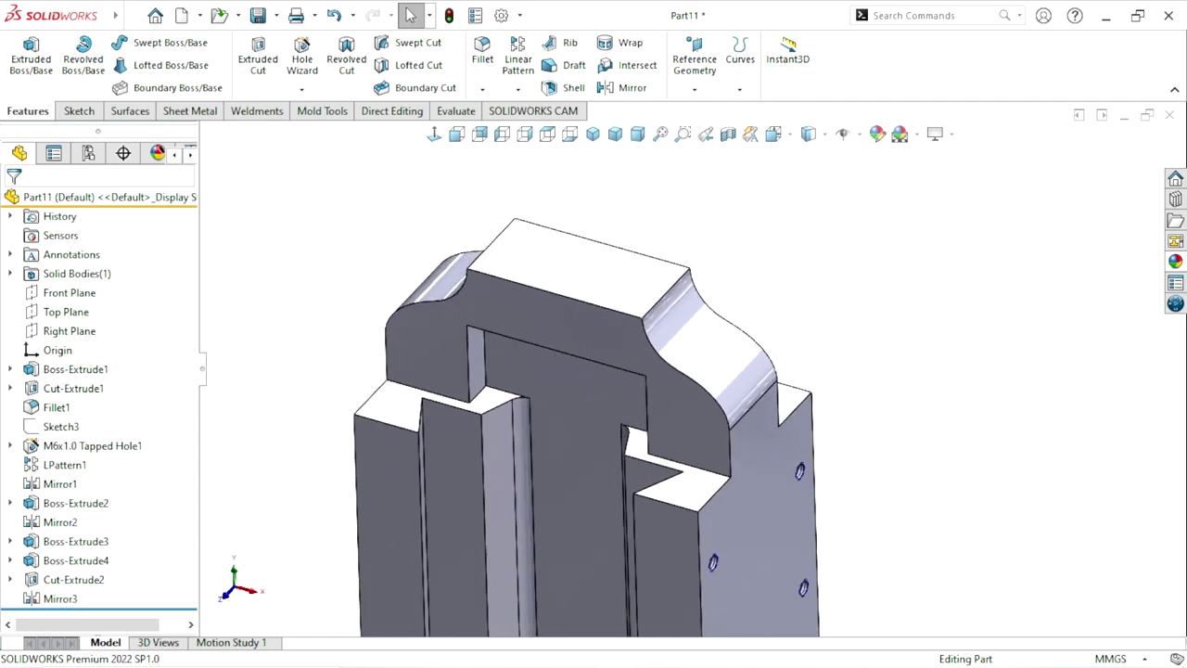
click(601, 288)
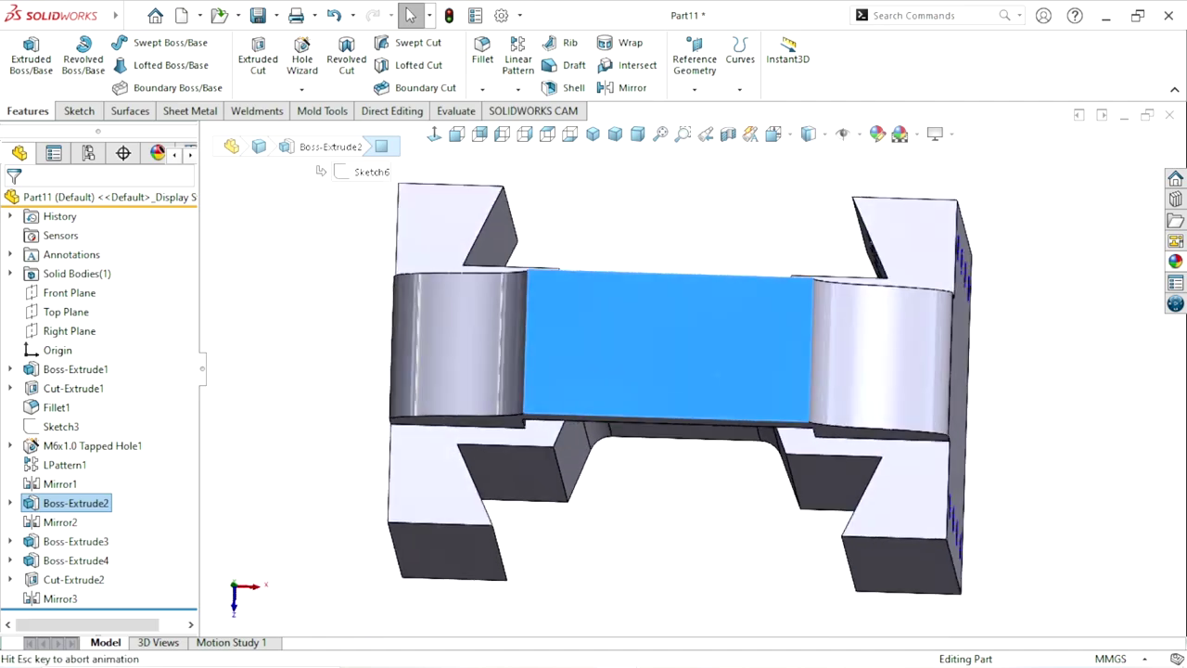
scroll(675, 371, up, 4)
scroll(675, 371, down, 2)
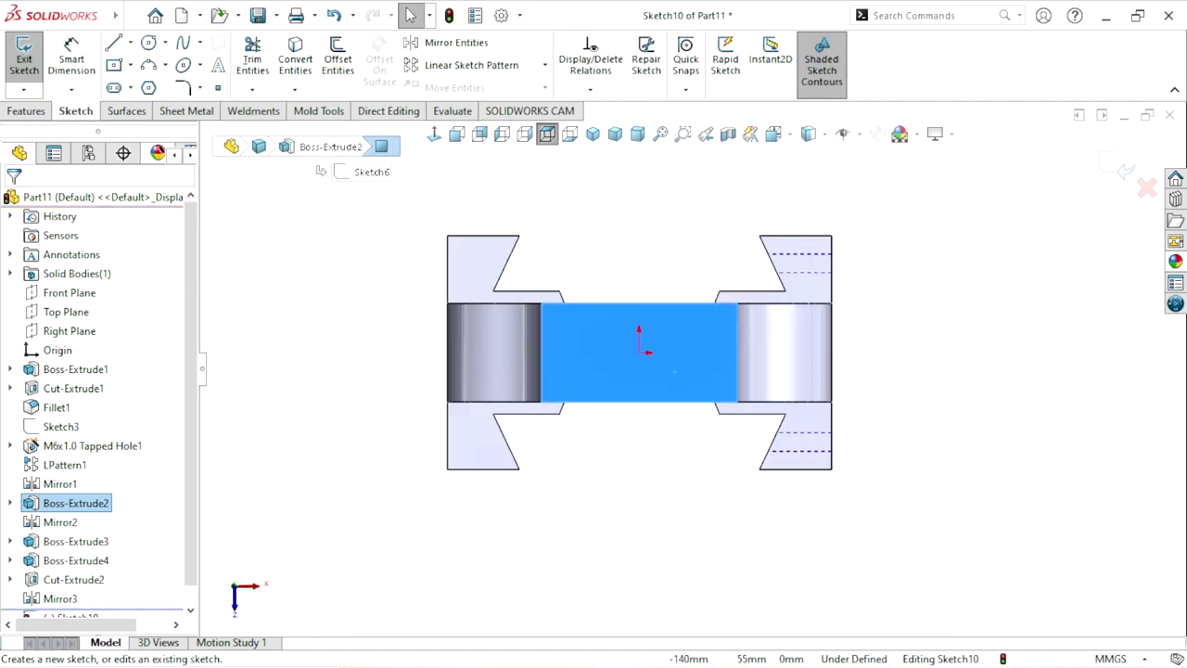
scroll(677, 376, up, 2)
scroll(686, 388, down, 2)
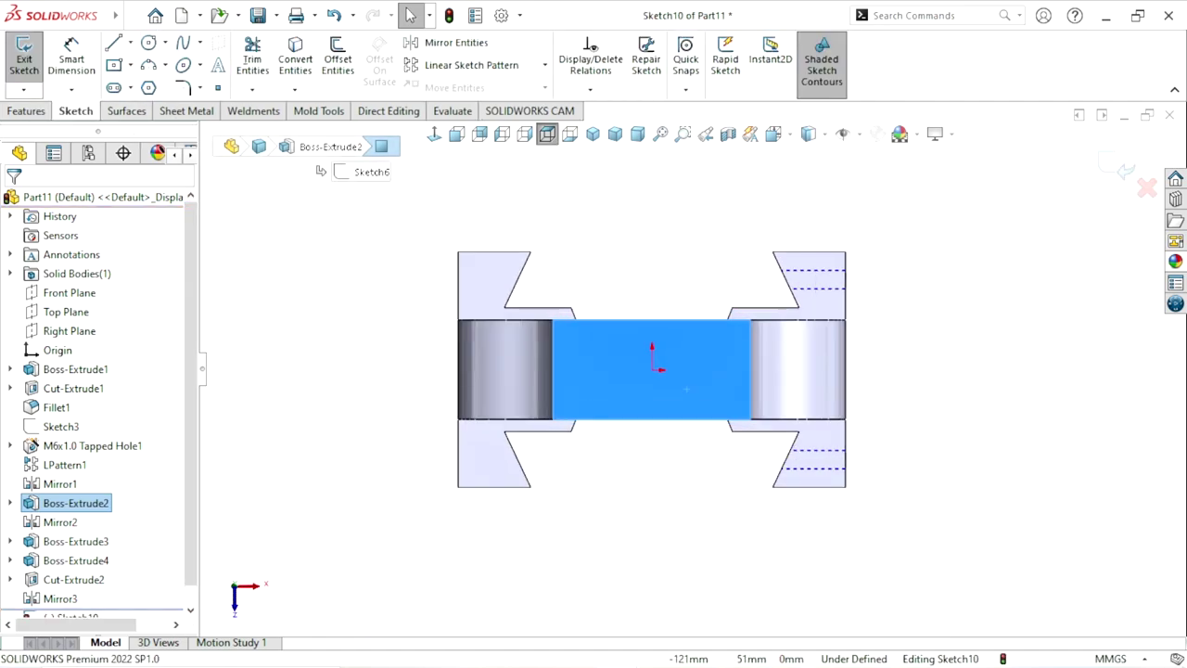
click(130, 43)
click(149, 87)
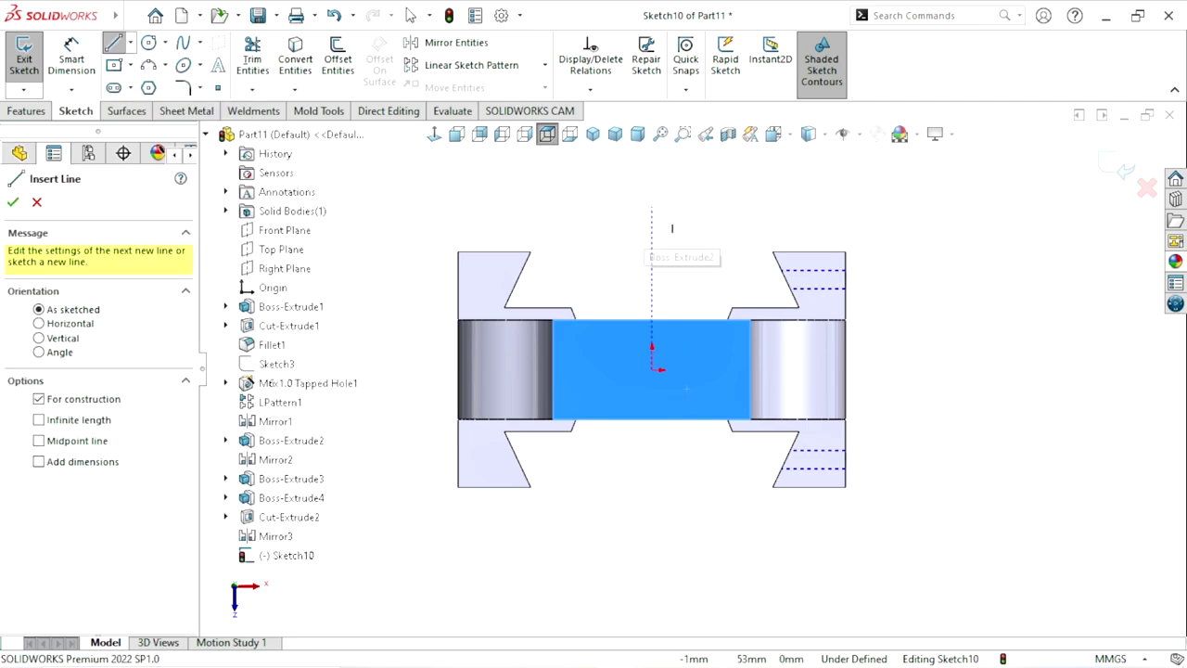
click(652, 198)
click(653, 369)
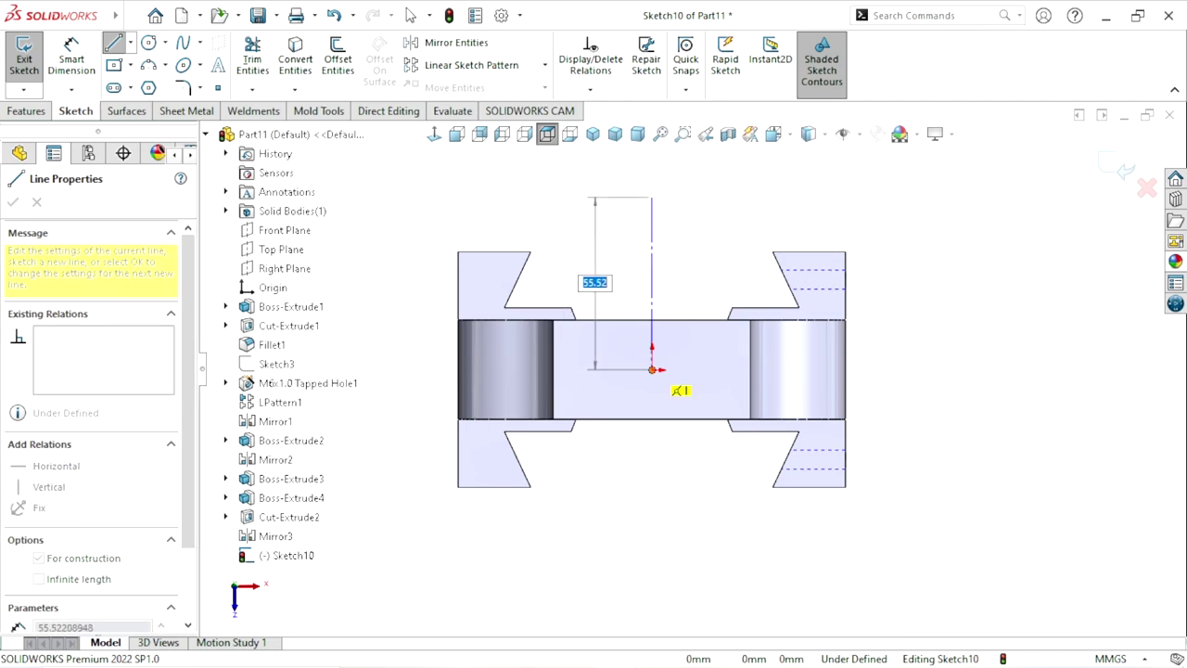
click(653, 370)
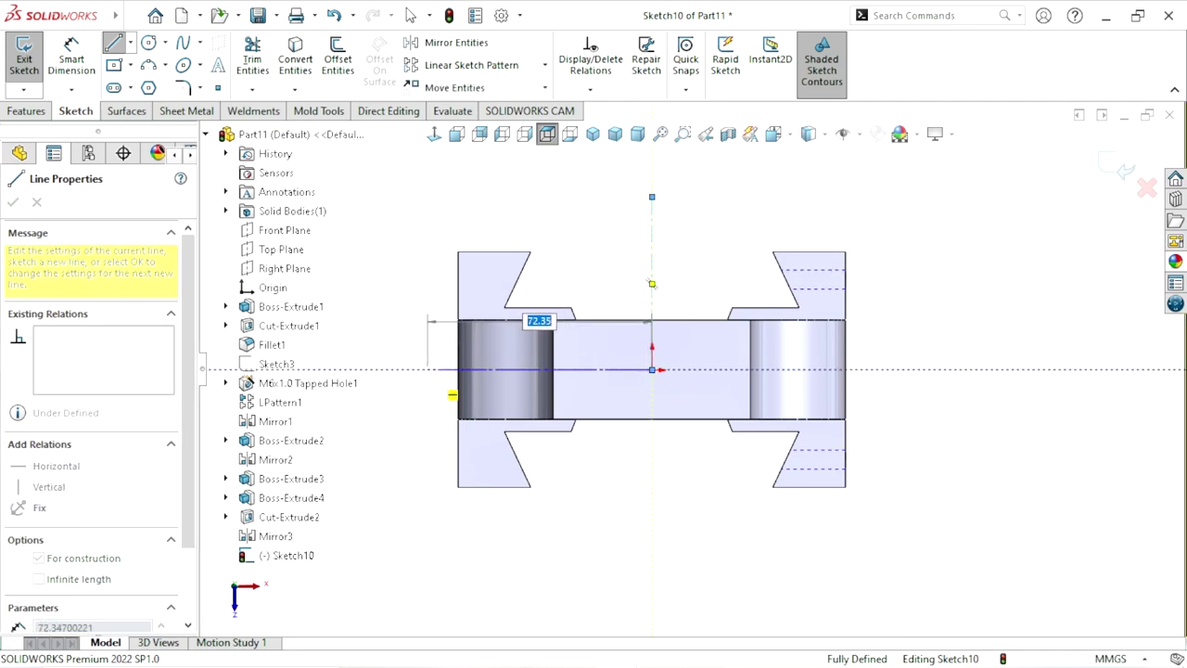
Step: Convert the central rectangular face's edges into Sketch10
right_click(402, 290)
click(407, 296)
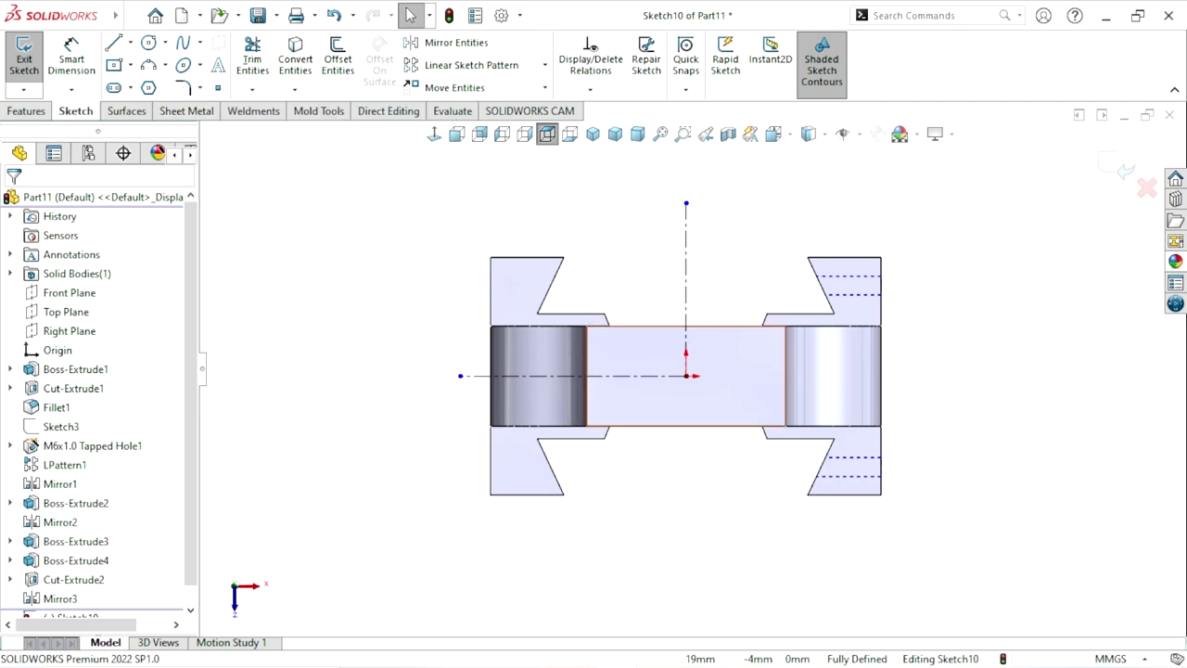
click(743, 388)
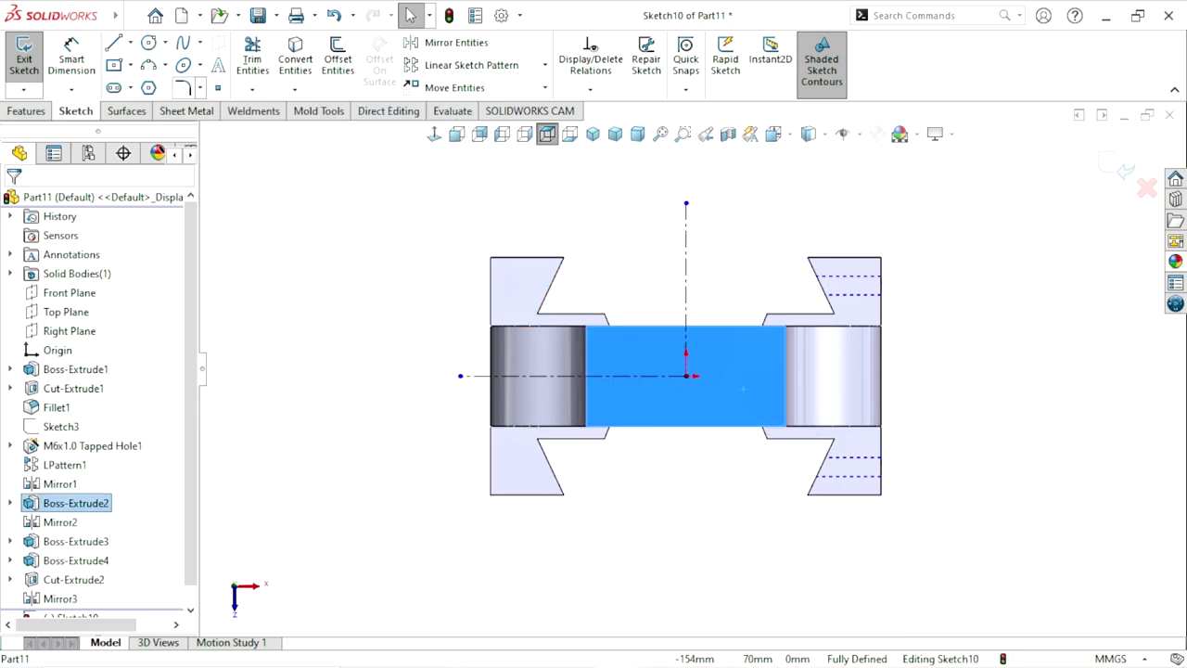
key(Escape)
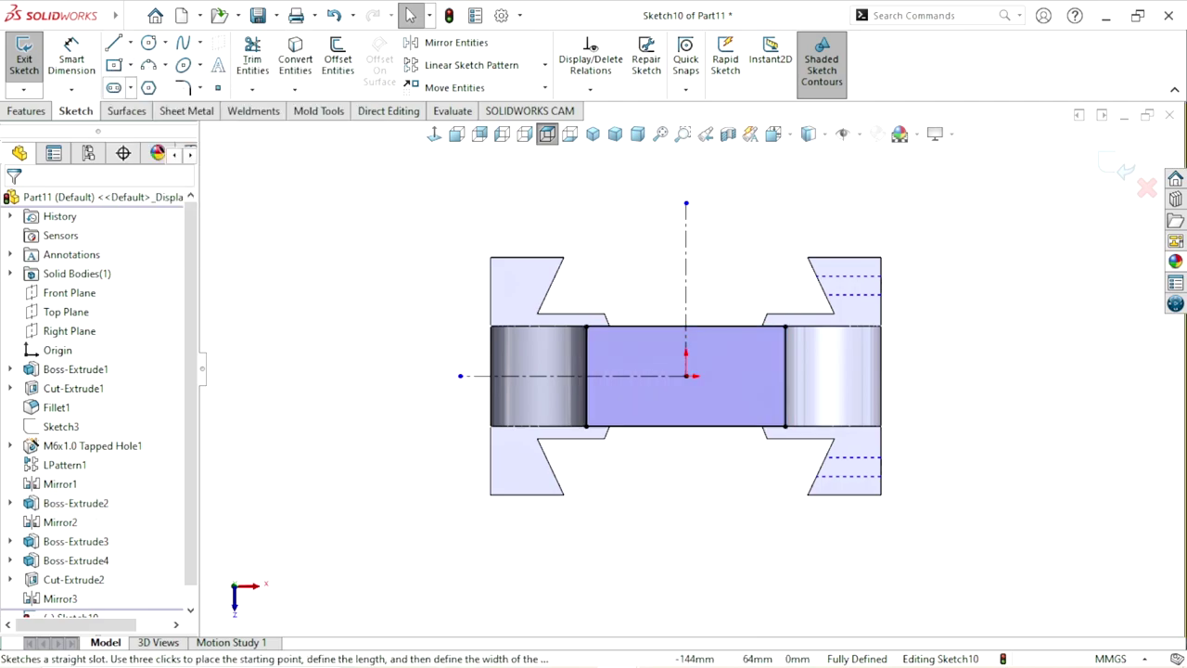
Step: View Sketch10 face-on with Normal To, exit line drawing, and select the middle region
click(113, 43)
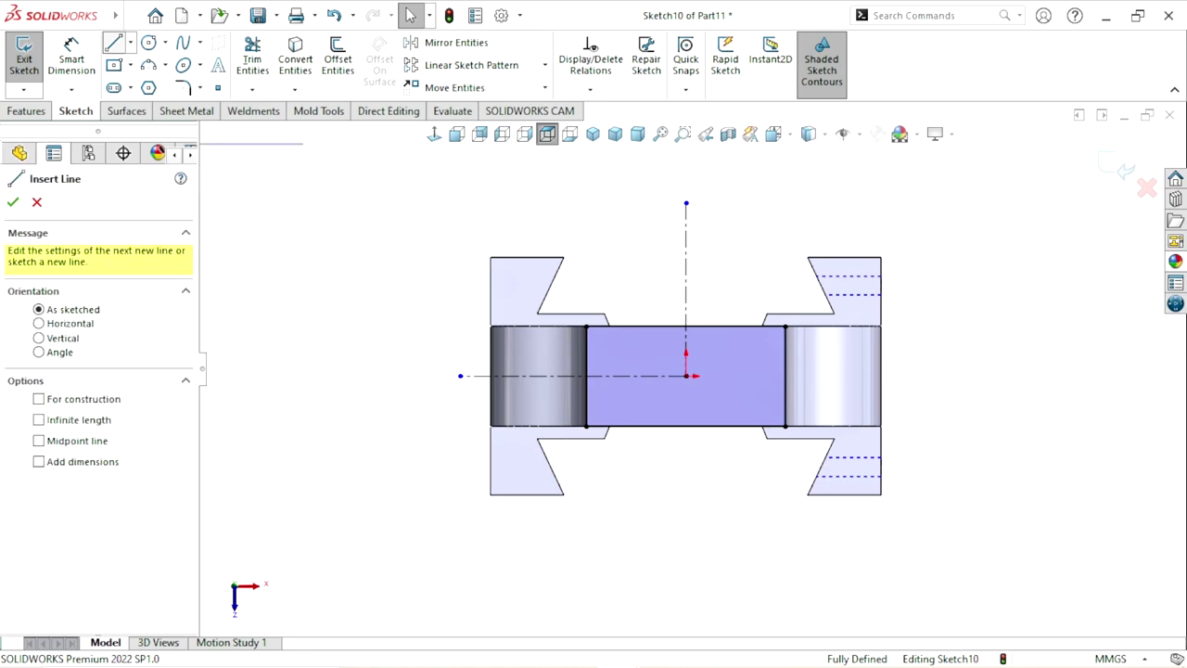
scroll(710, 332, down, 1)
scroll(710, 332, down, 2)
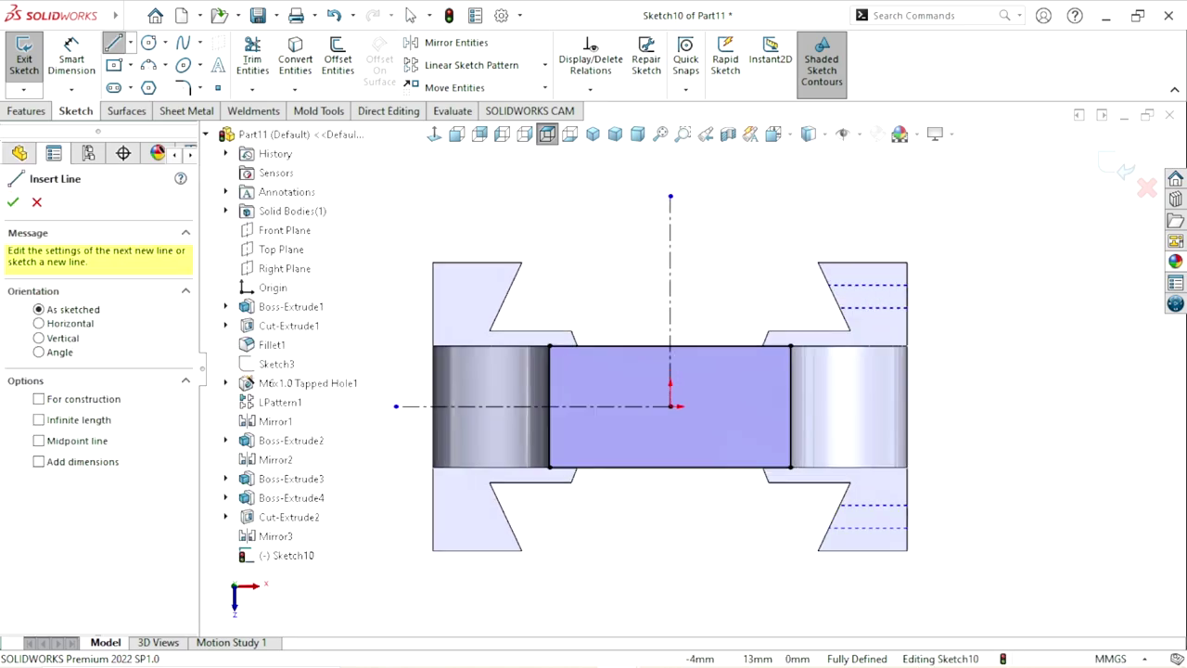
mouse_move(664, 415)
middle_down()
mouse_move(649, 306)
mouse_move(642, 540)
middle_up()
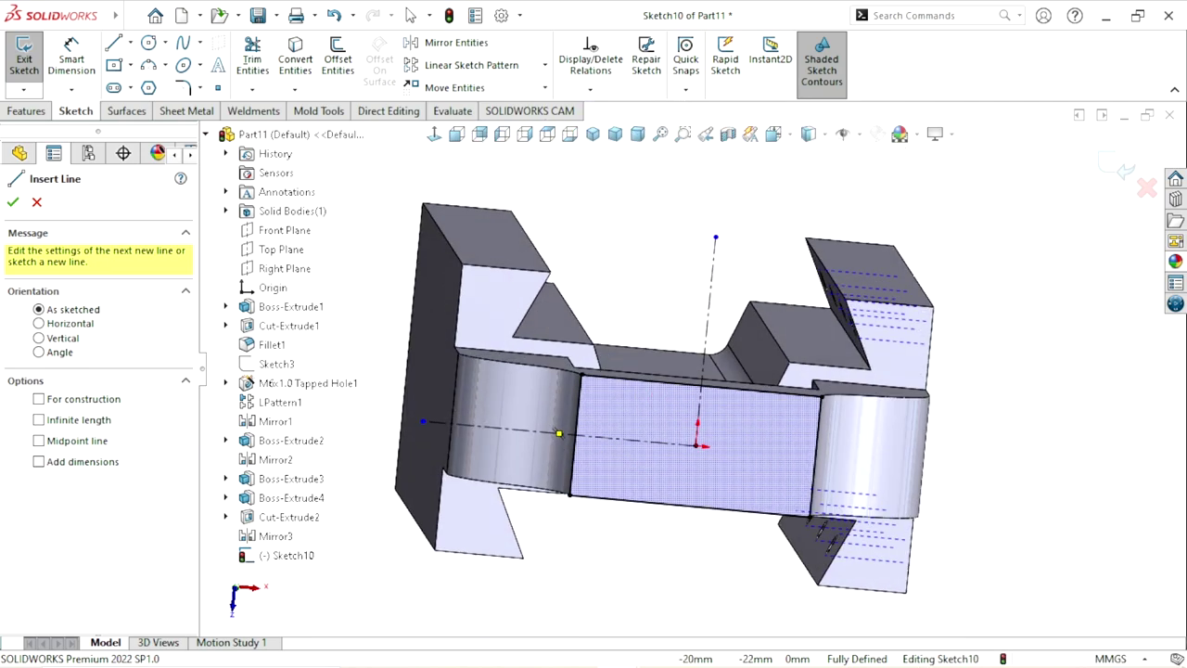
scroll(653, 355, down, 1)
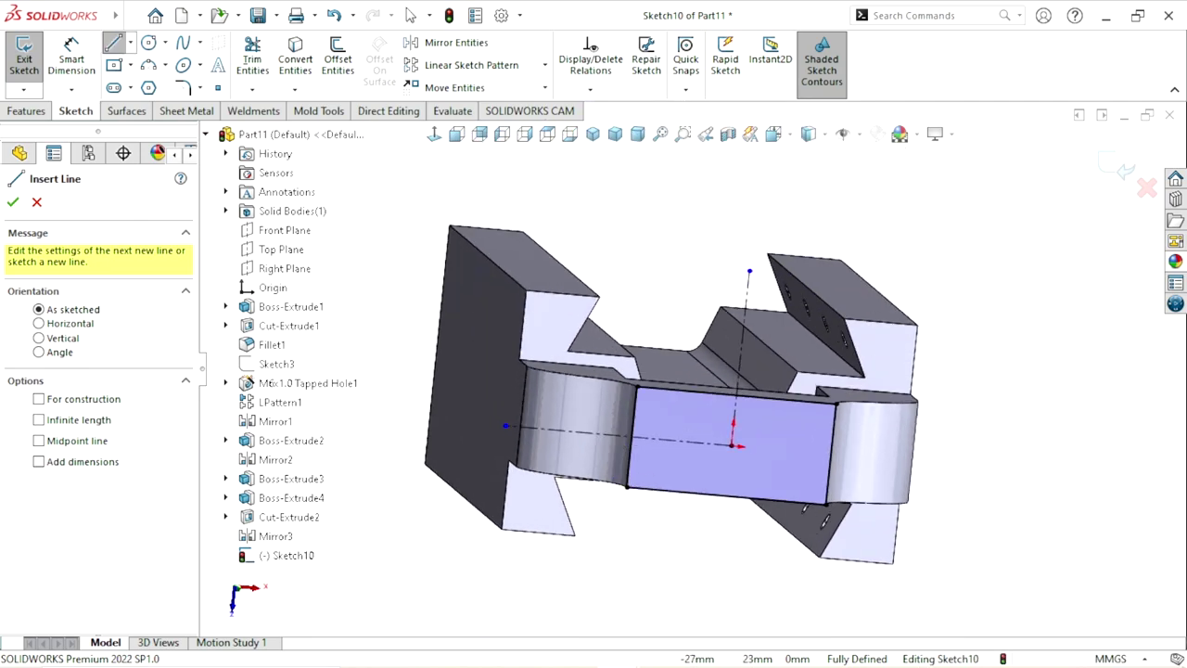
click(434, 133)
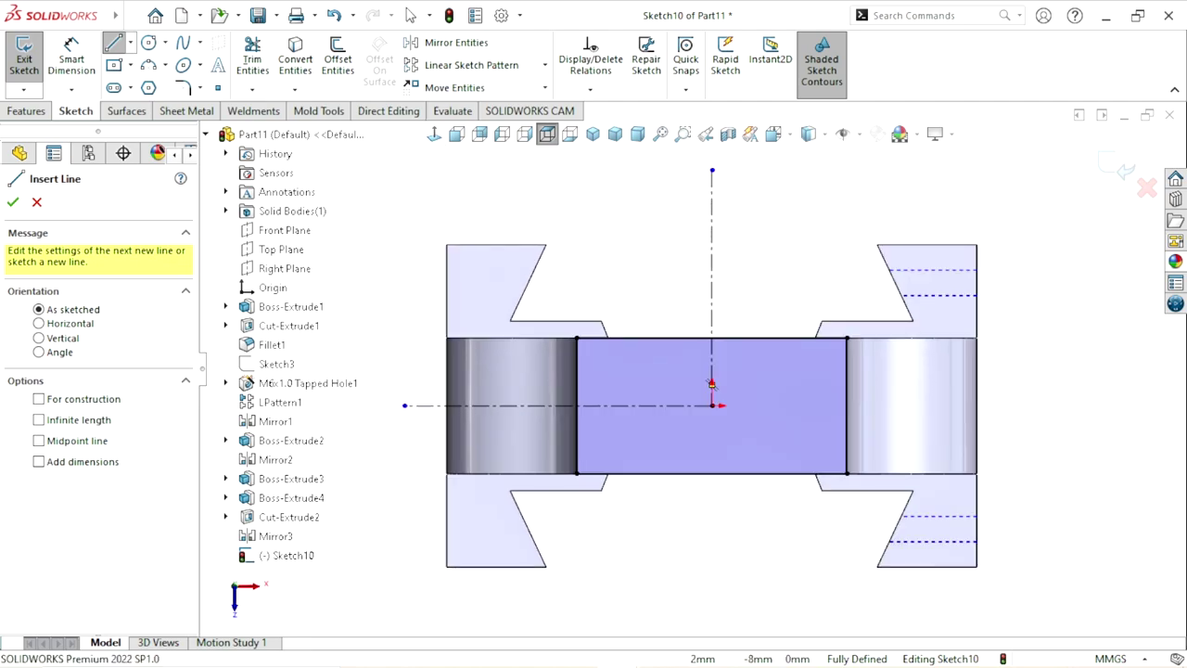
scroll(712, 383, up, 1)
scroll(692, 453, down, 1)
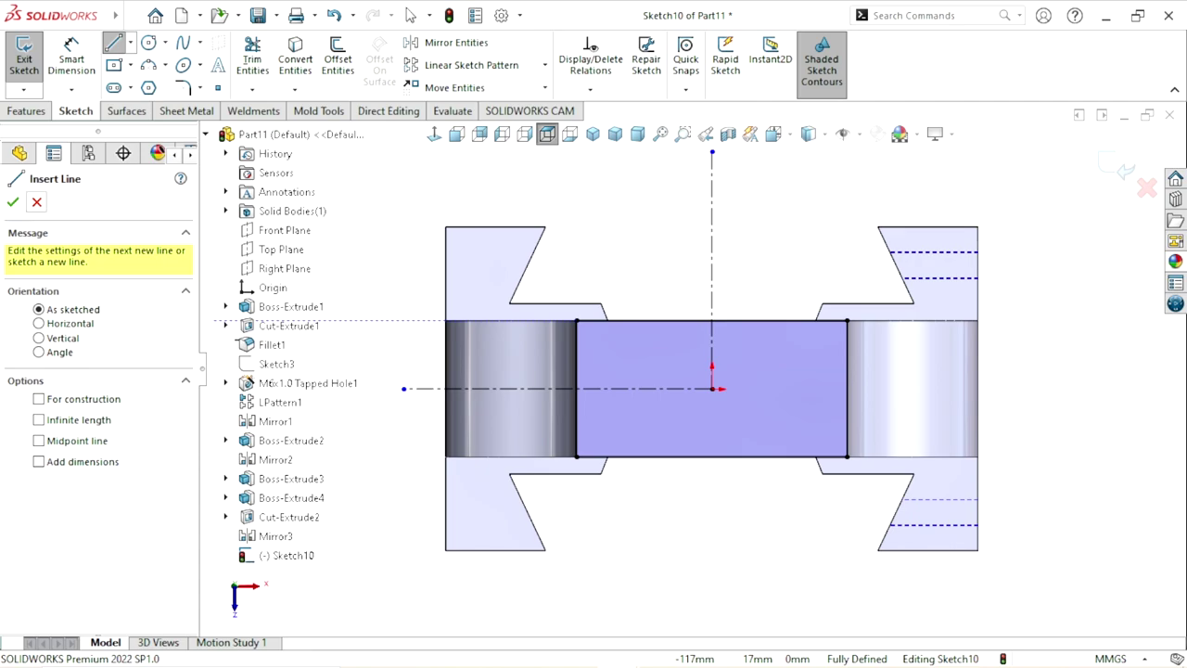
click(36, 201)
click(790, 406)
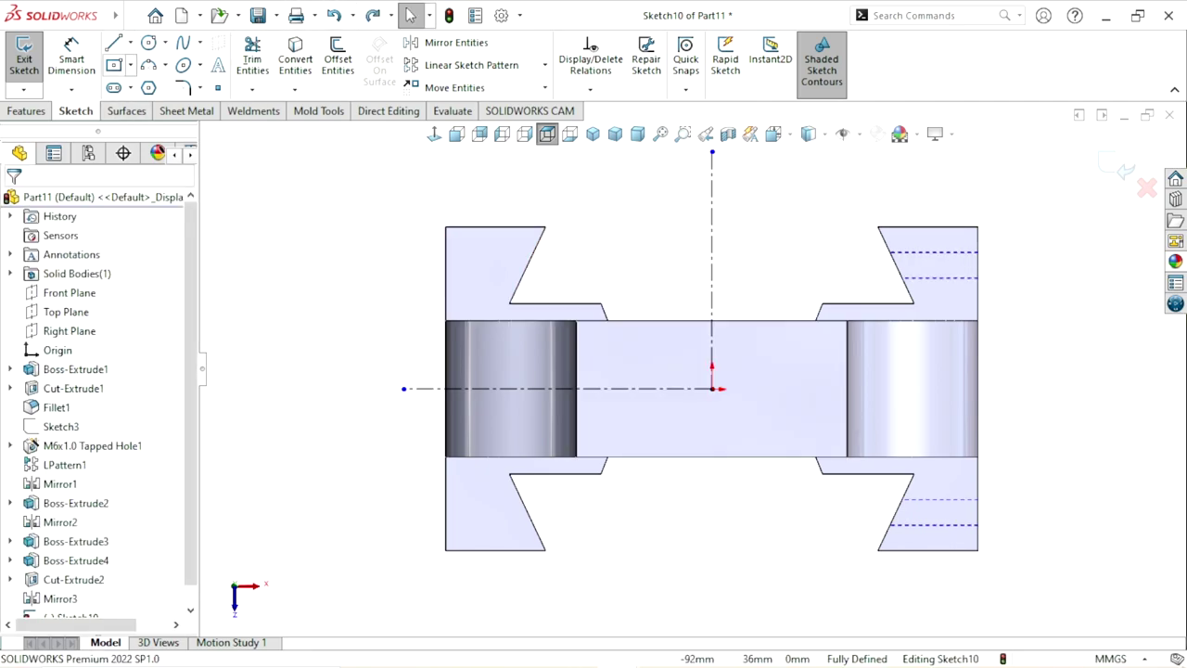
Step: Draw a corner rectangle across the middle band from its top edge to its bottom edge
click(114, 64)
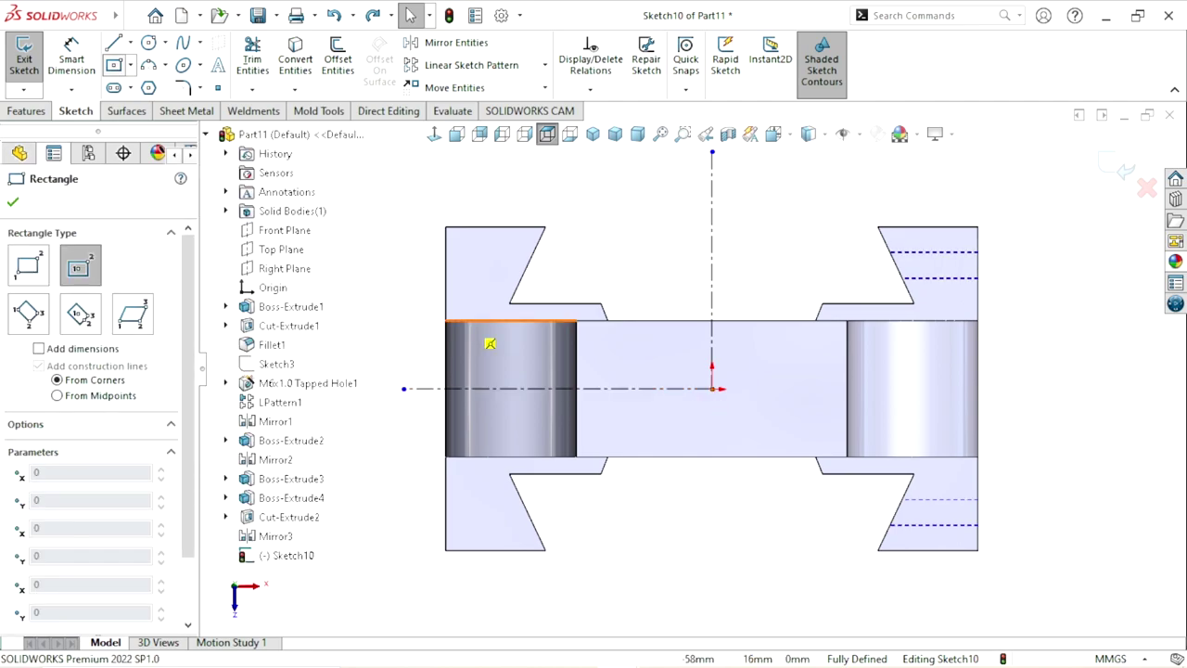
click(130, 64)
click(163, 84)
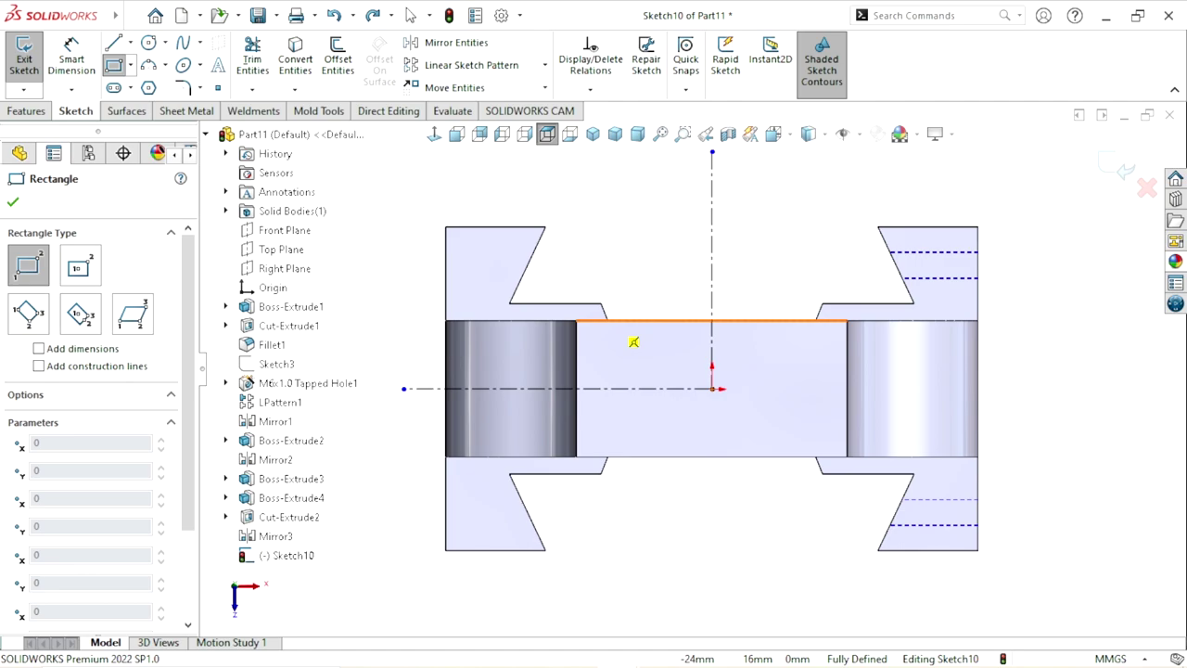
click(608, 321)
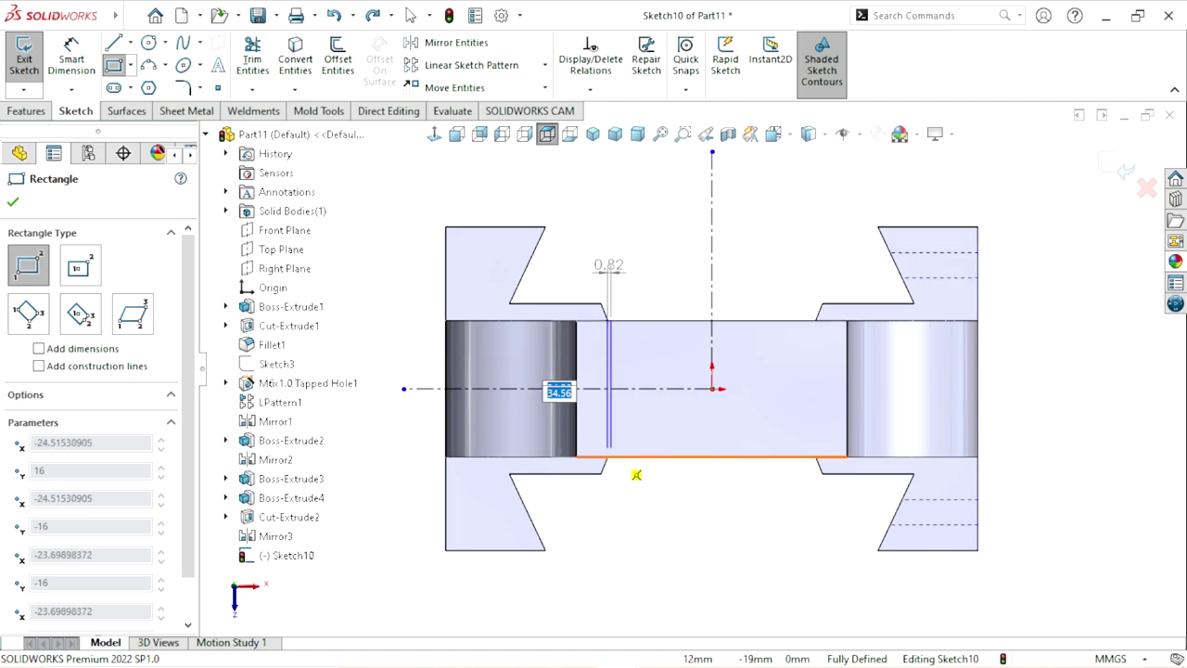
click(828, 470)
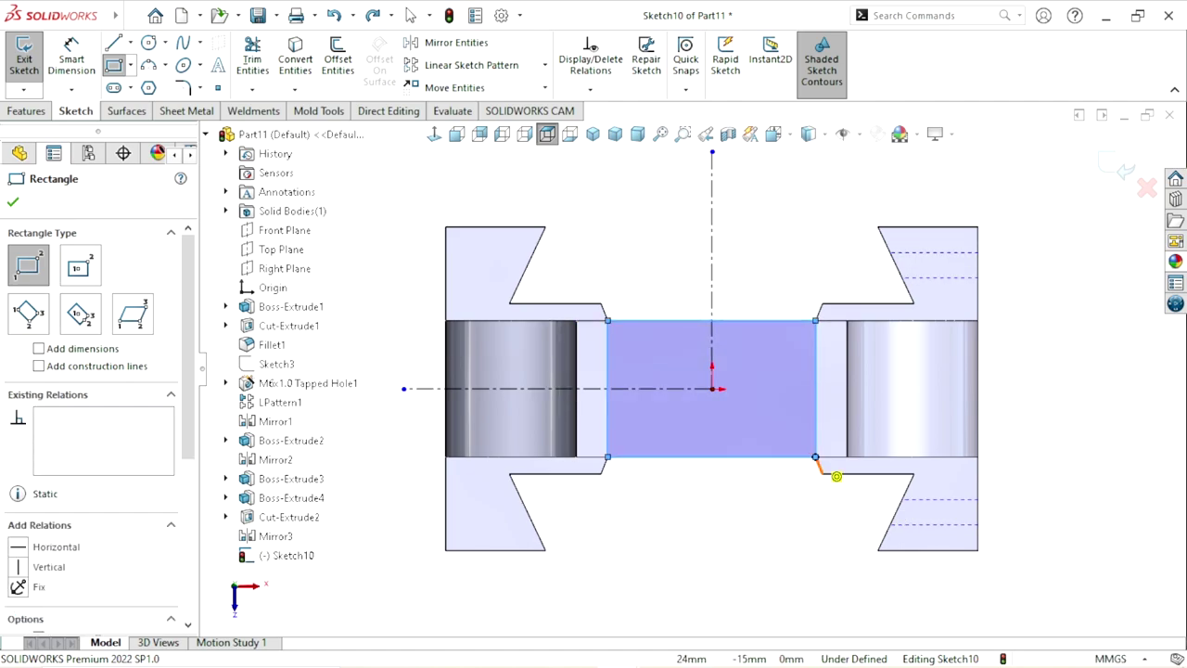
right_click(683, 191)
click(711, 270)
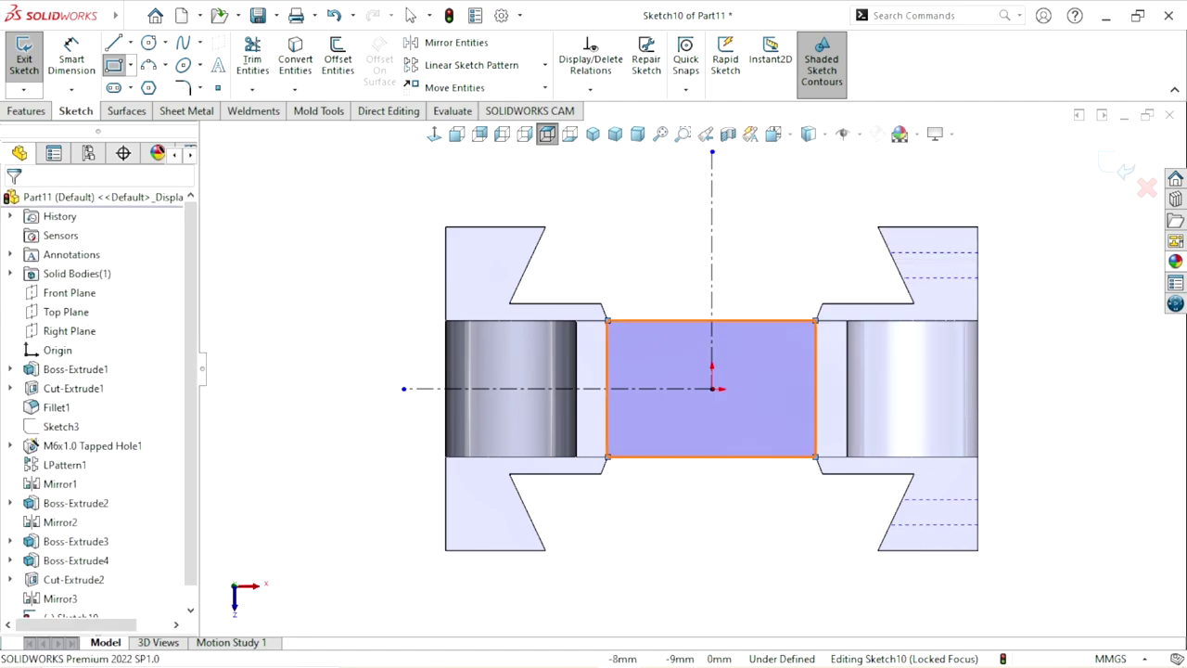
scroll(705, 287, up, 1)
middle_drag(705, 288, 705, 231)
key(ctrl+8)
click(434, 134)
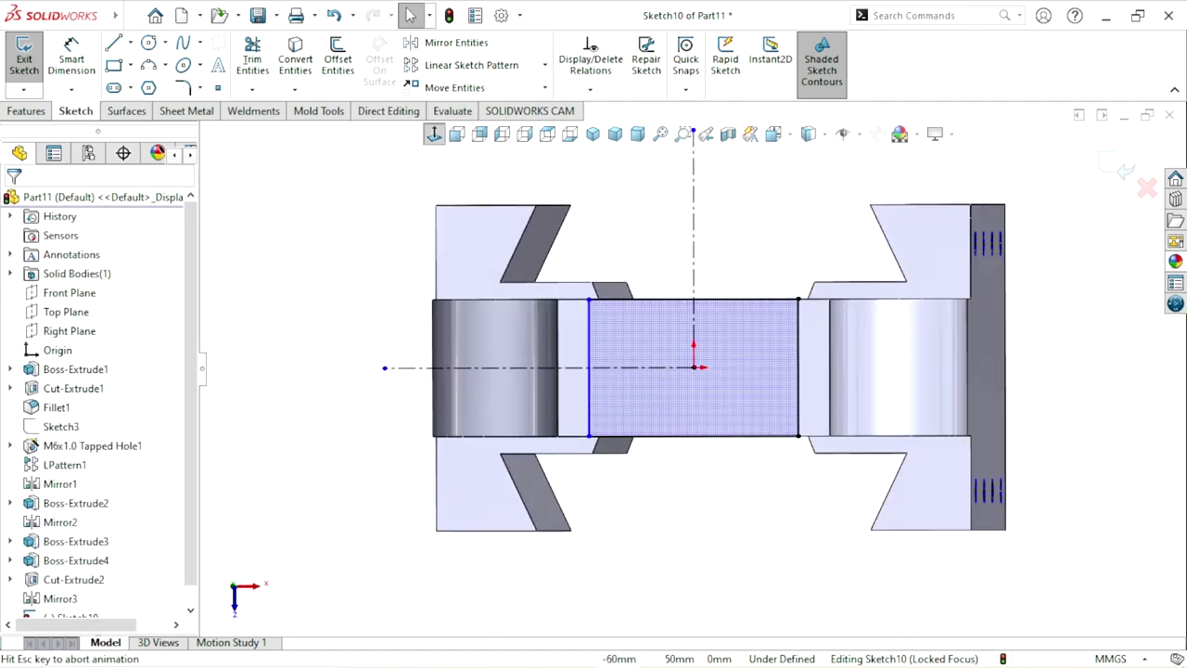
key(l)
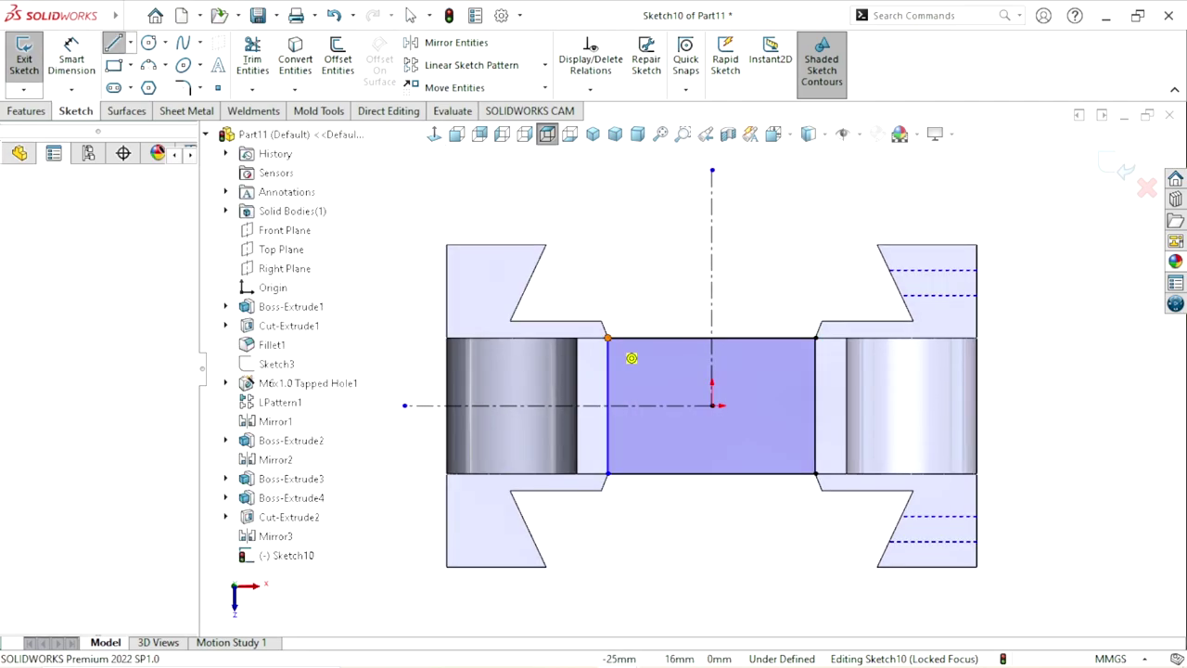
Step: Draw a trapezoid of two slanted lines and a top line above the rectangle, selecting both slanted sides
click(608, 337)
click(637, 211)
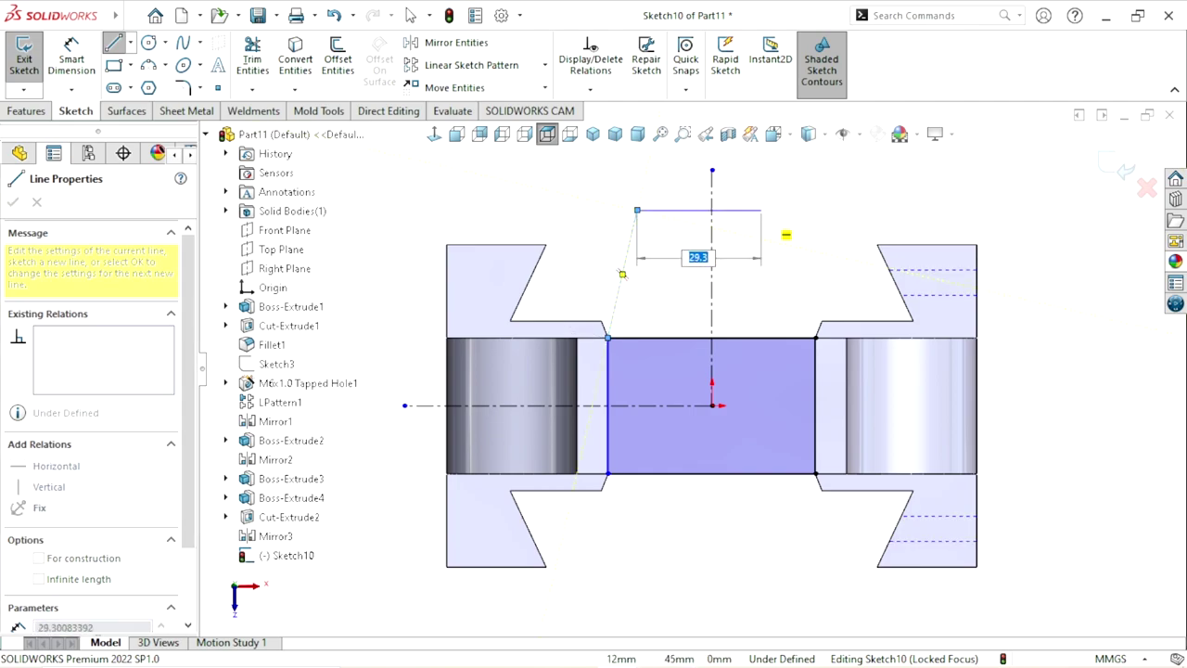
click(760, 210)
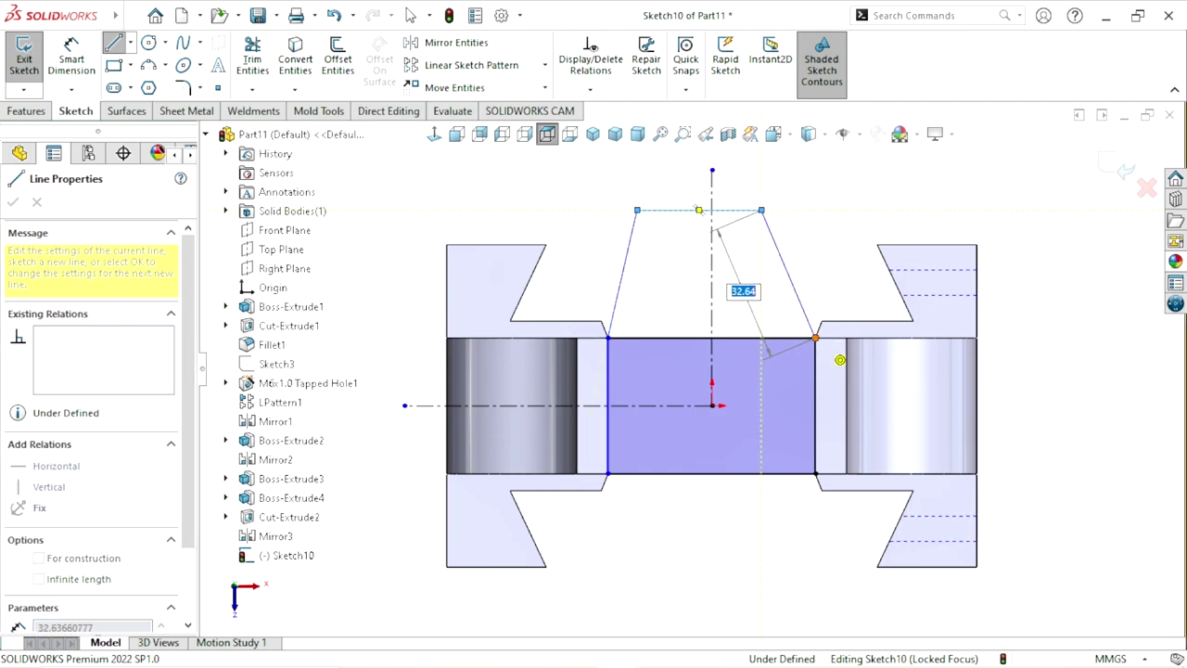
click(816, 338)
right_click(843, 275)
click(854, 263)
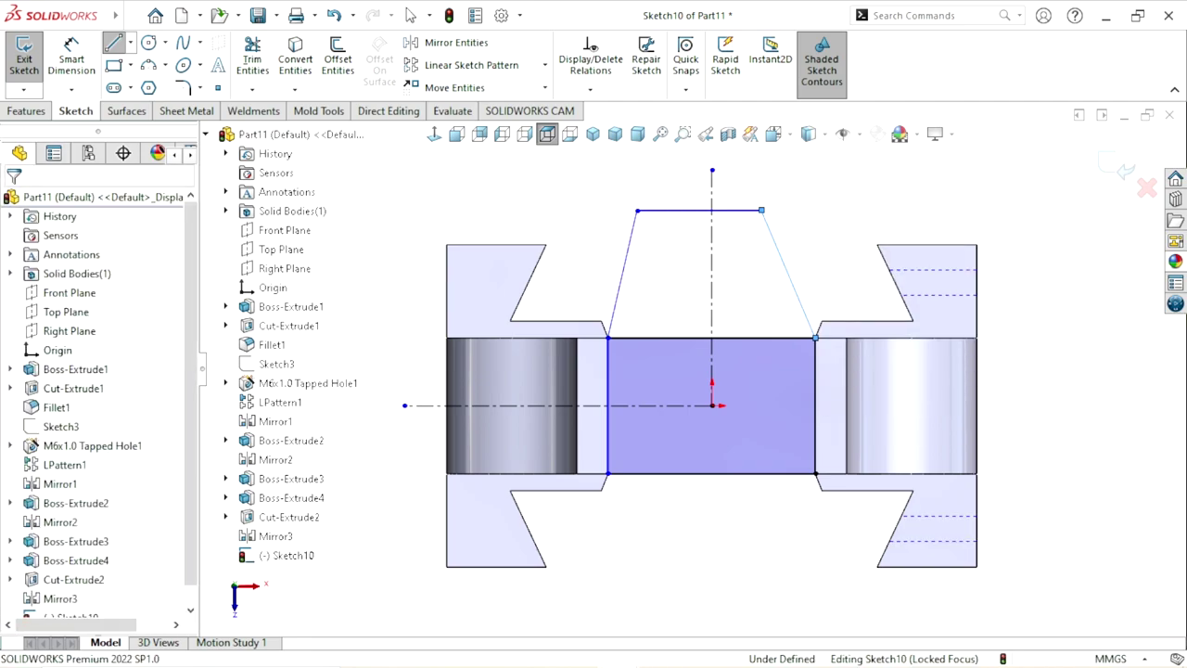
click(789, 275)
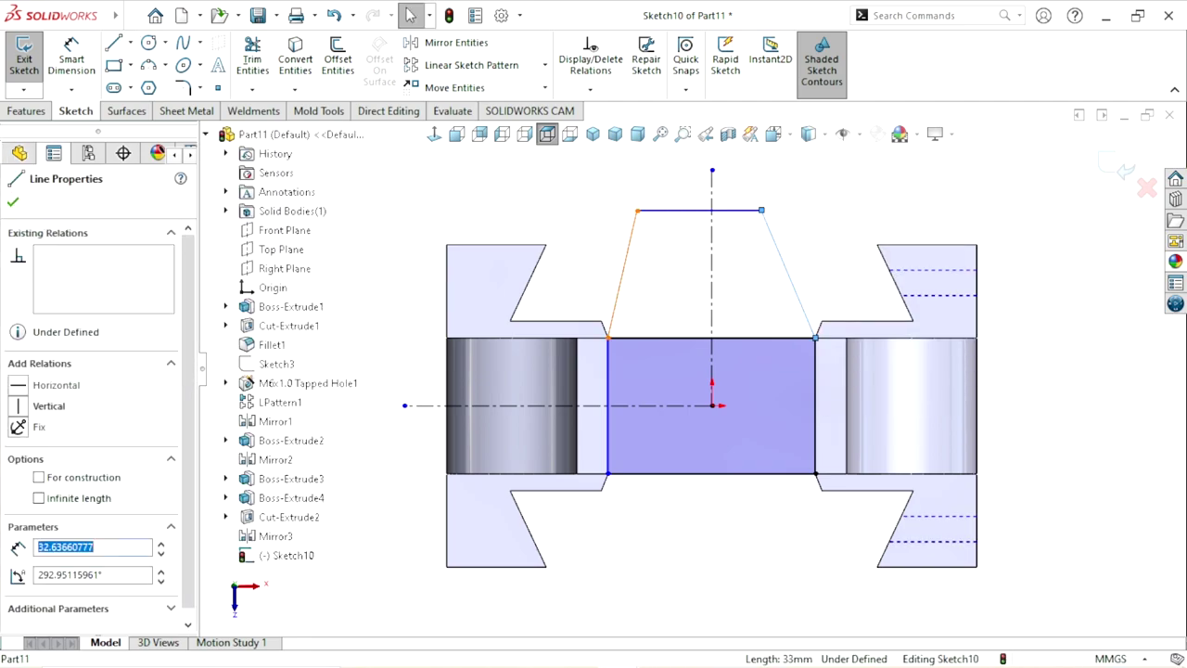
ctrl+click(611, 329)
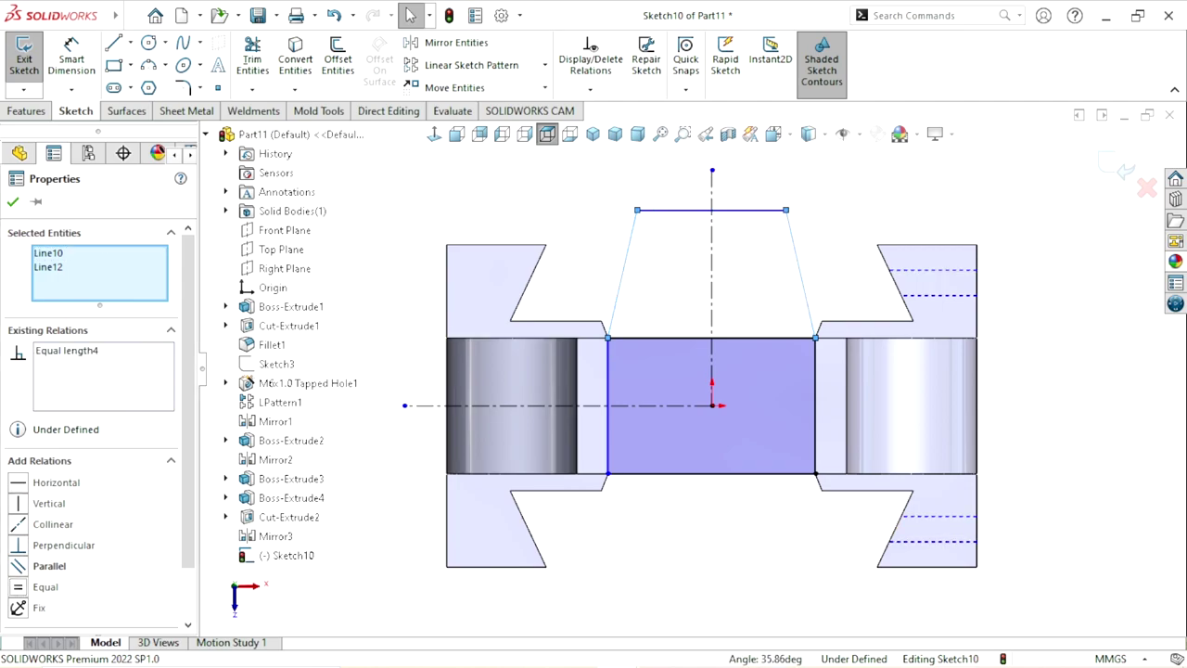
Step: Dimension the trapezoid's top line to a 30 mm width
key(Escape)
scroll(692, 370, up, 1)
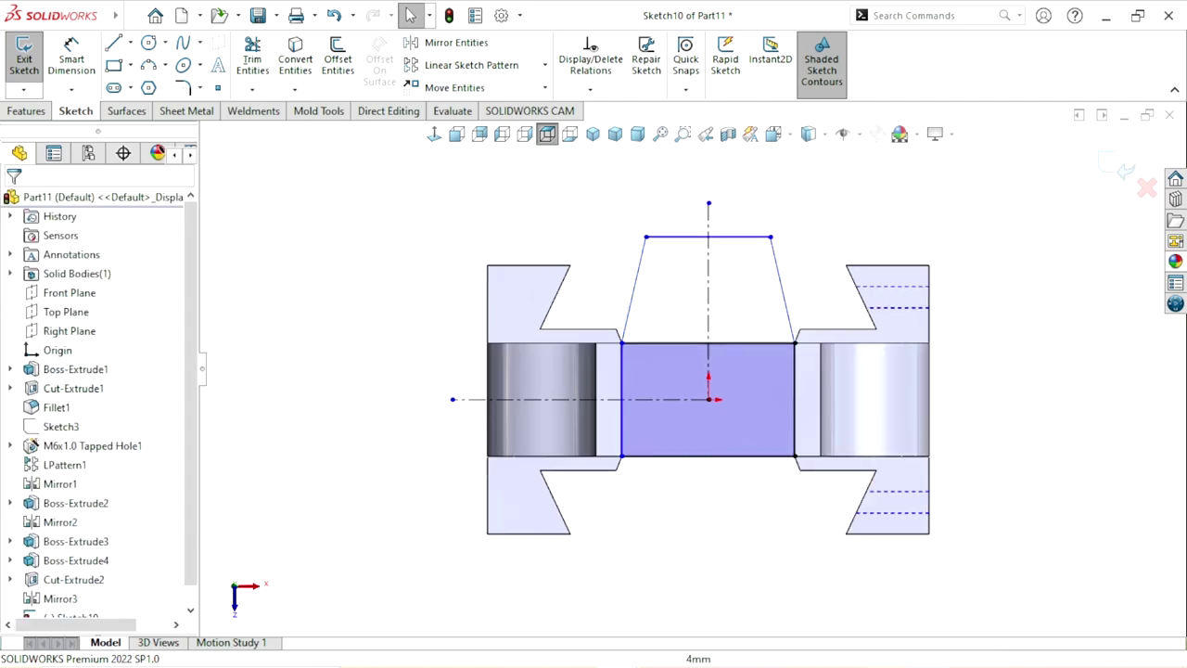
scroll(738, 350, down, 1)
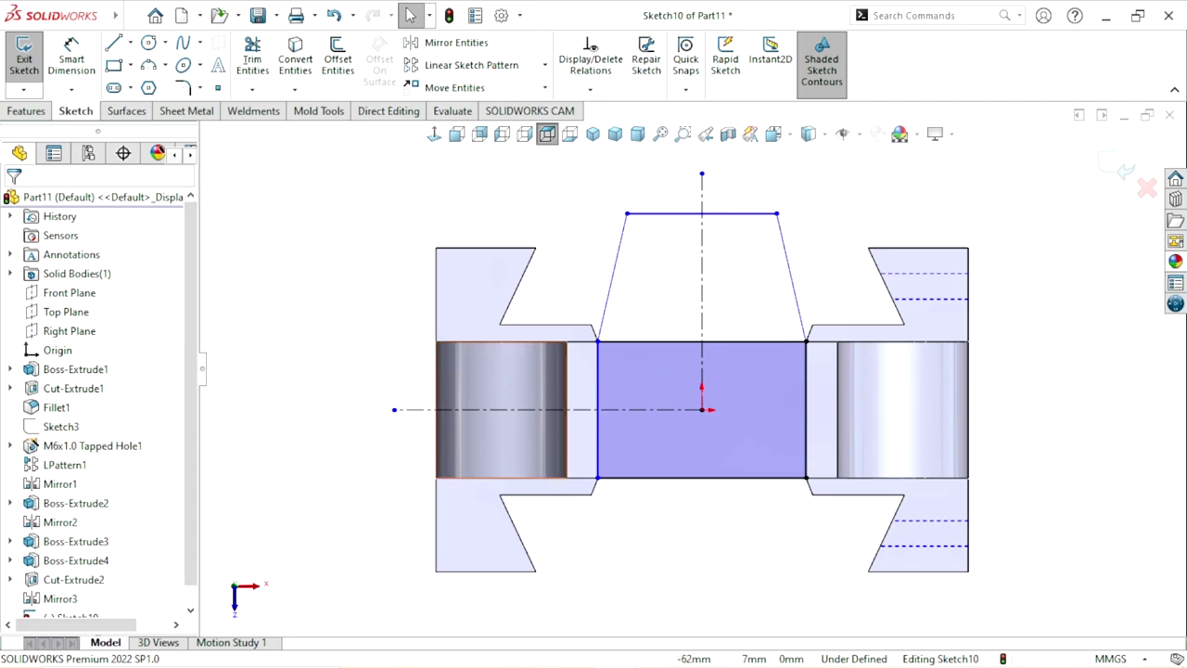
click(71, 51)
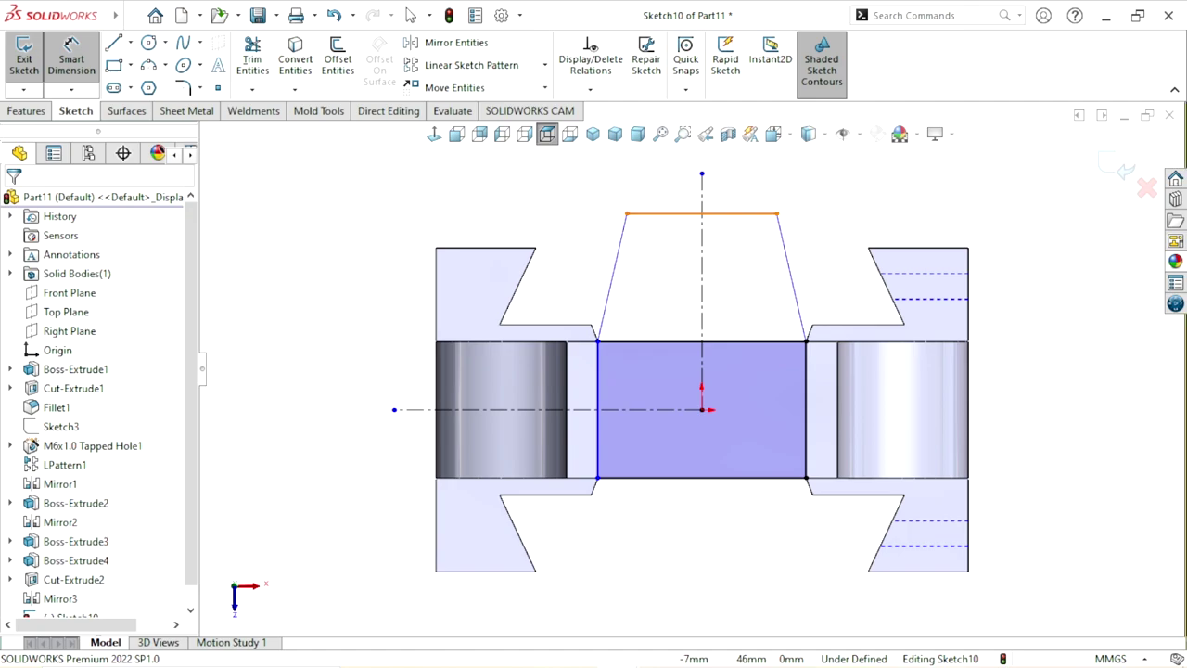
click(687, 214)
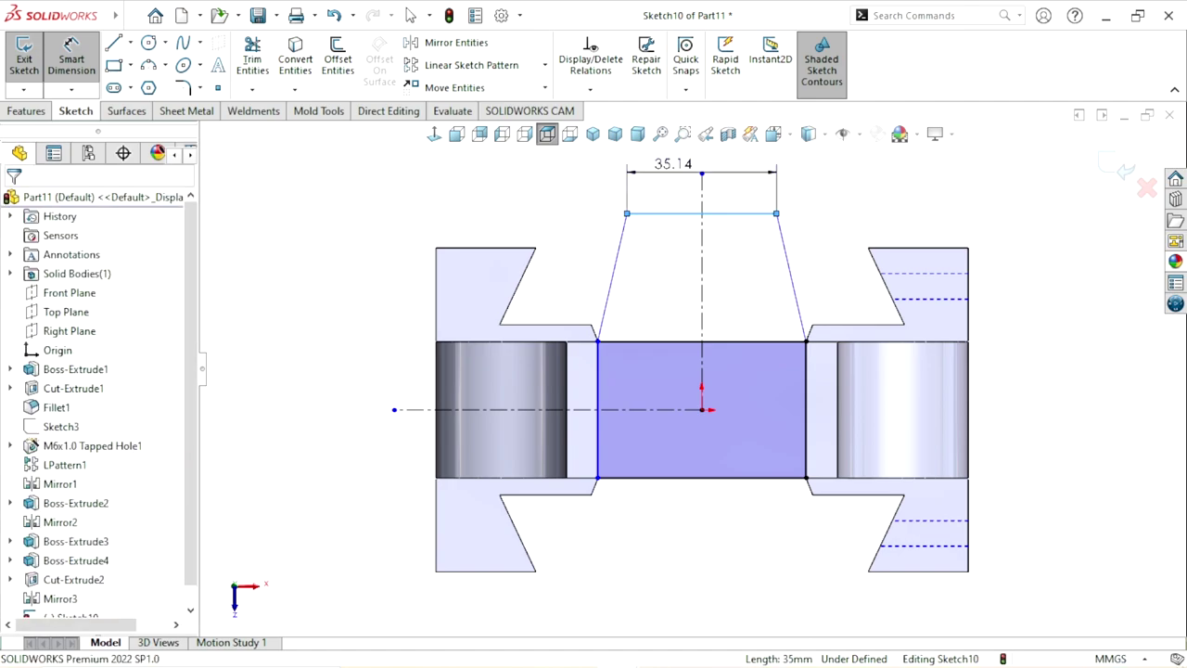
click(673, 163)
text(30)
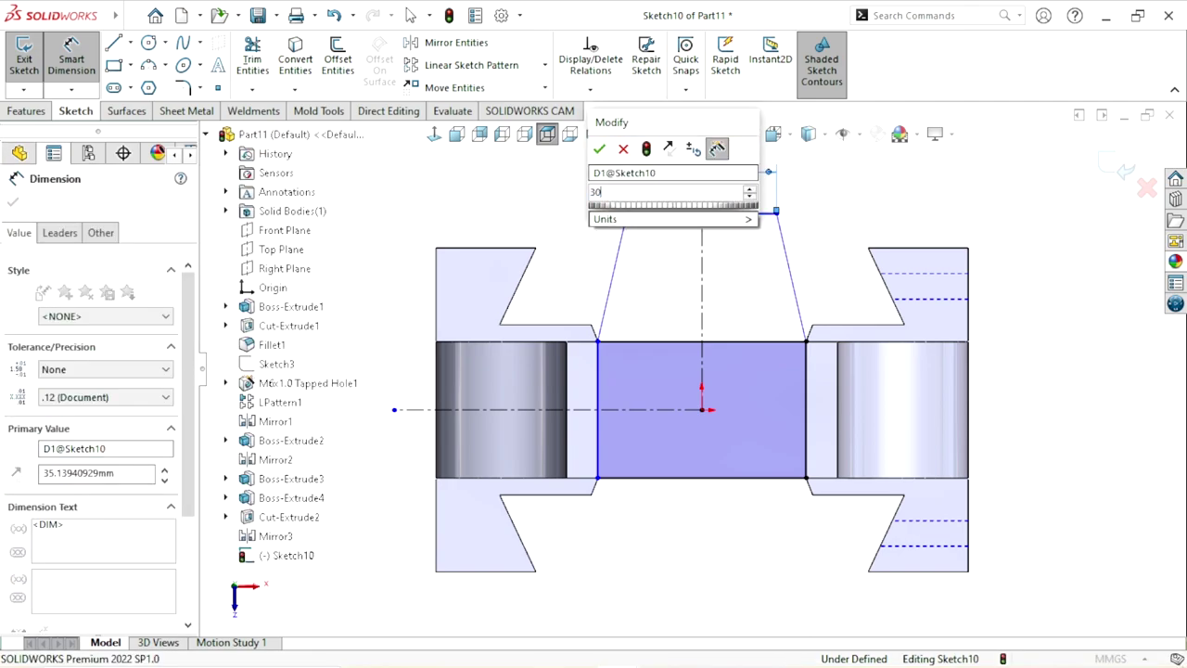
key(Return)
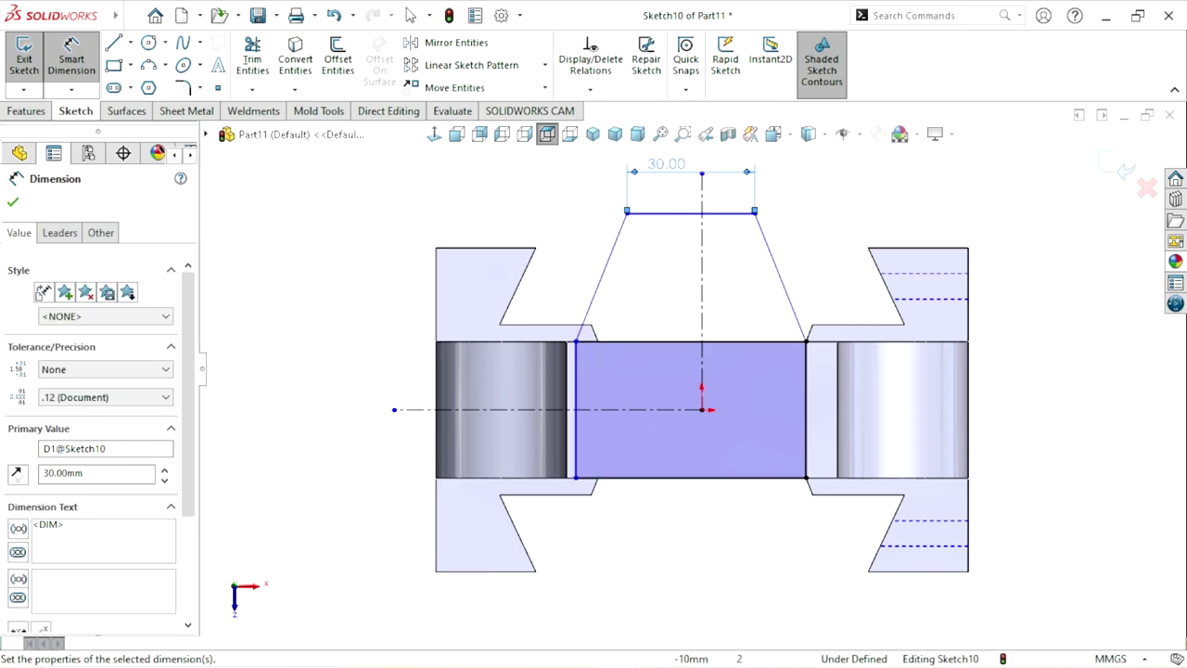
key(Escape)
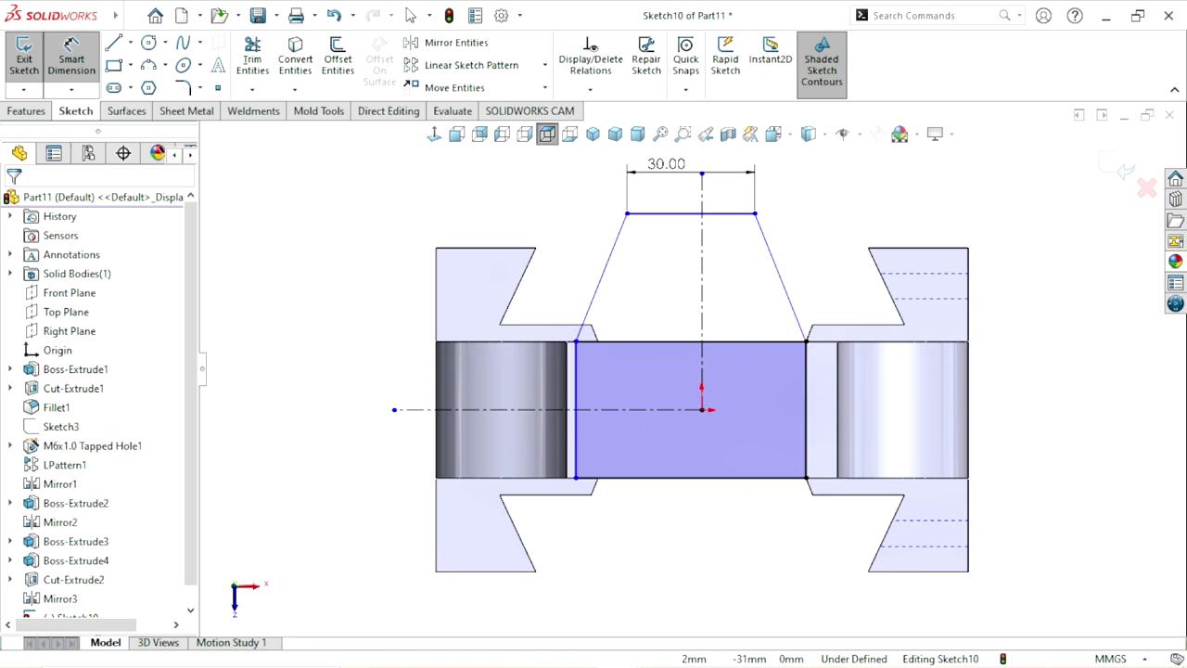
key(Escape)
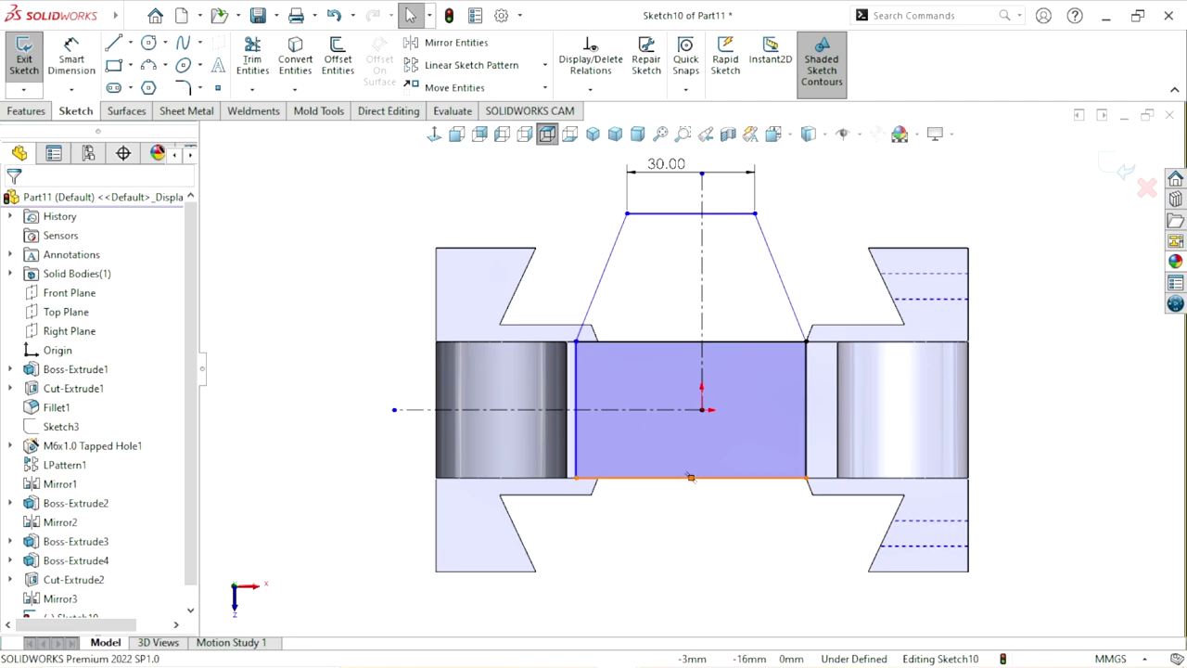
Step: Align the rectangle's bottom midpoint vertically with the origin
click(692, 477)
click(691, 478)
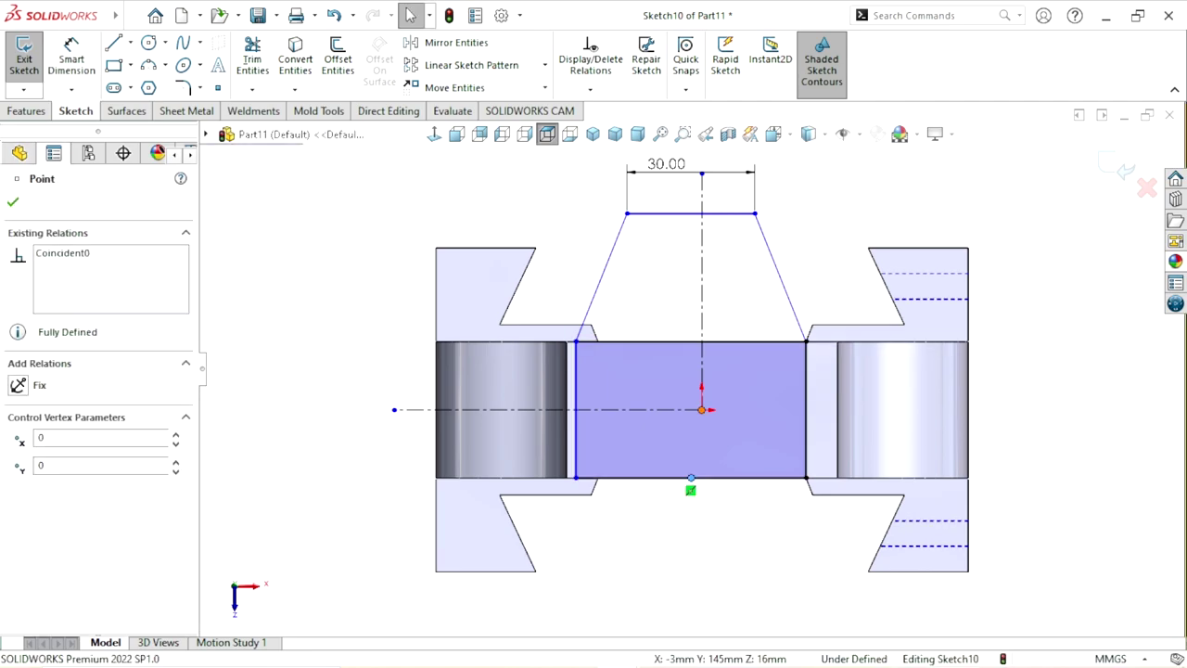
ctrl+click(702, 409)
click(779, 332)
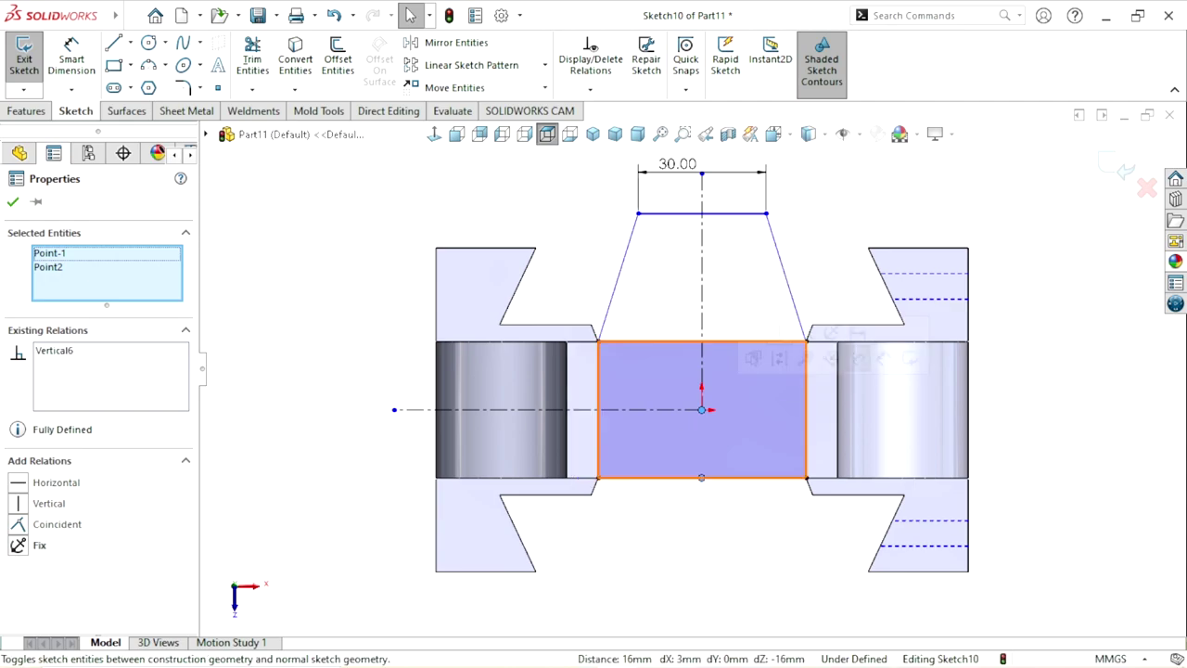
key(Escape)
Step: Dimension the trapezoid's top line 42.50 mm (85/2) above the horizontal centreline
scroll(687, 365, up, 2)
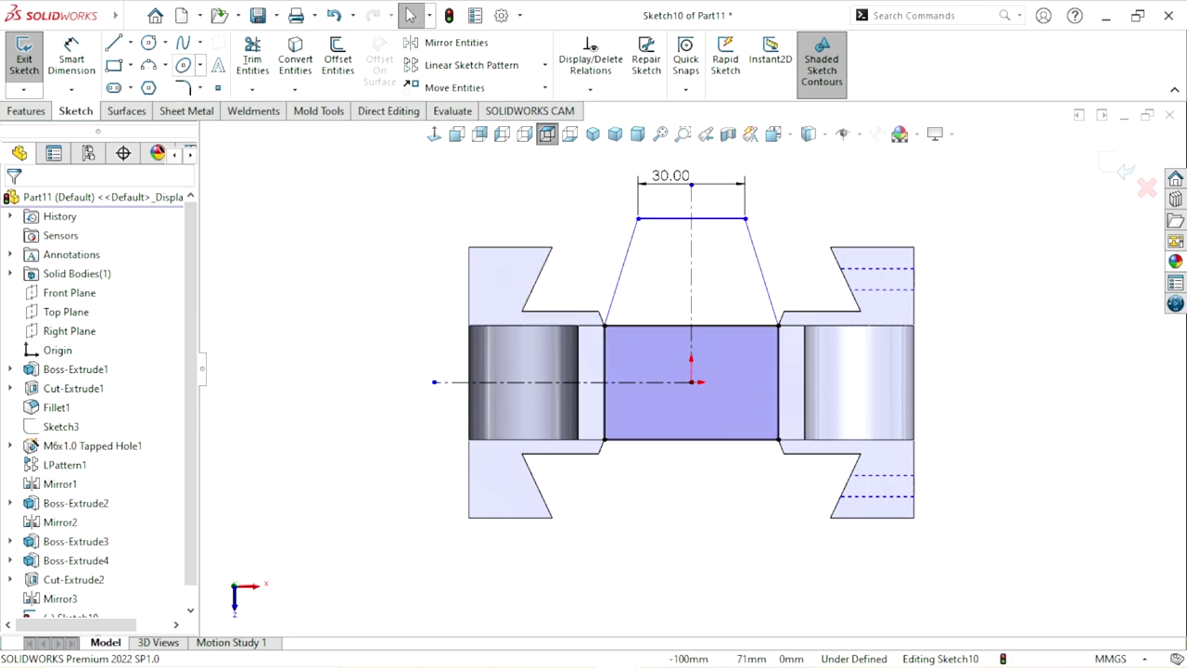
click(71, 54)
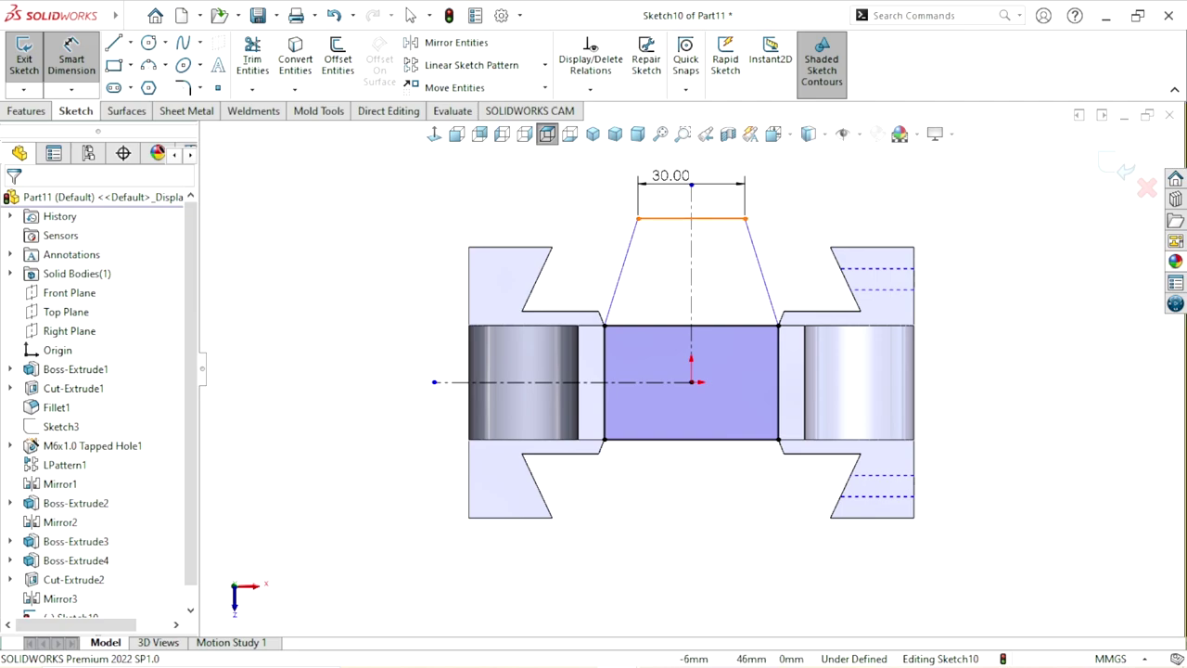
click(677, 218)
click(668, 381)
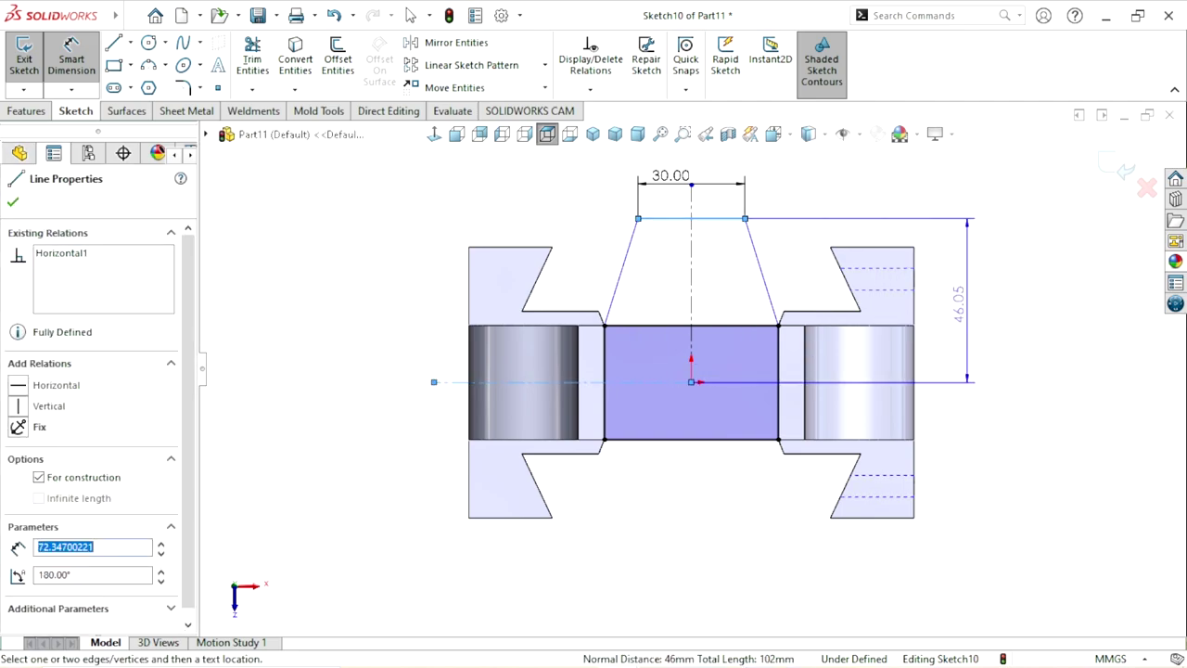
click(961, 301)
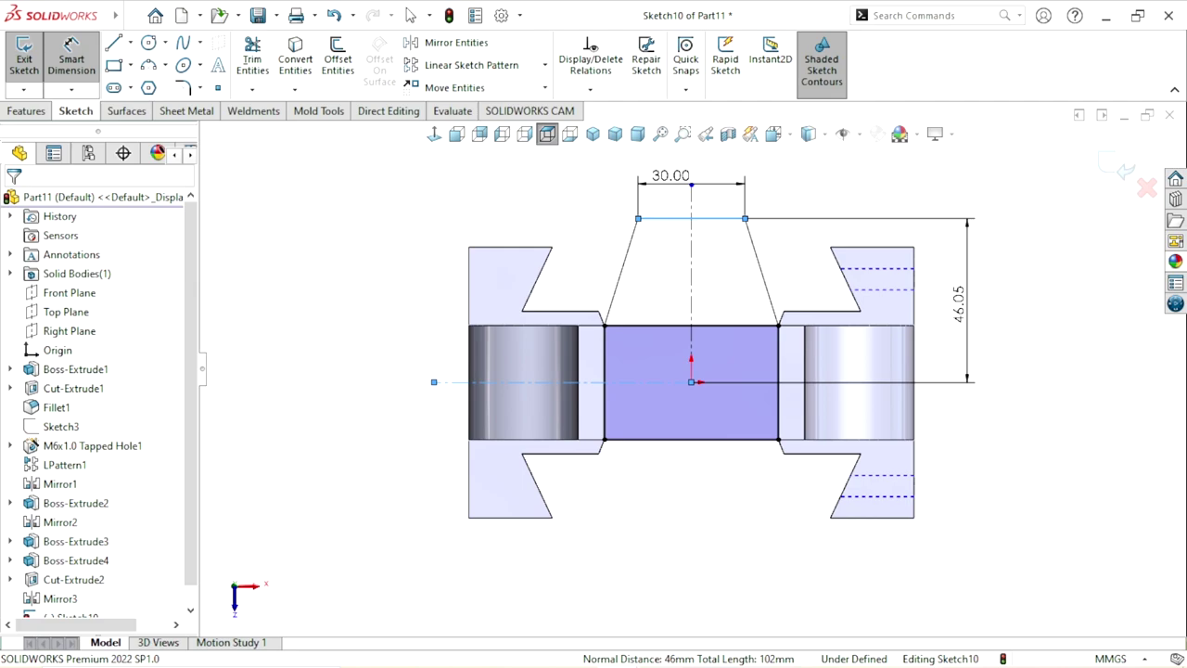
text(85)
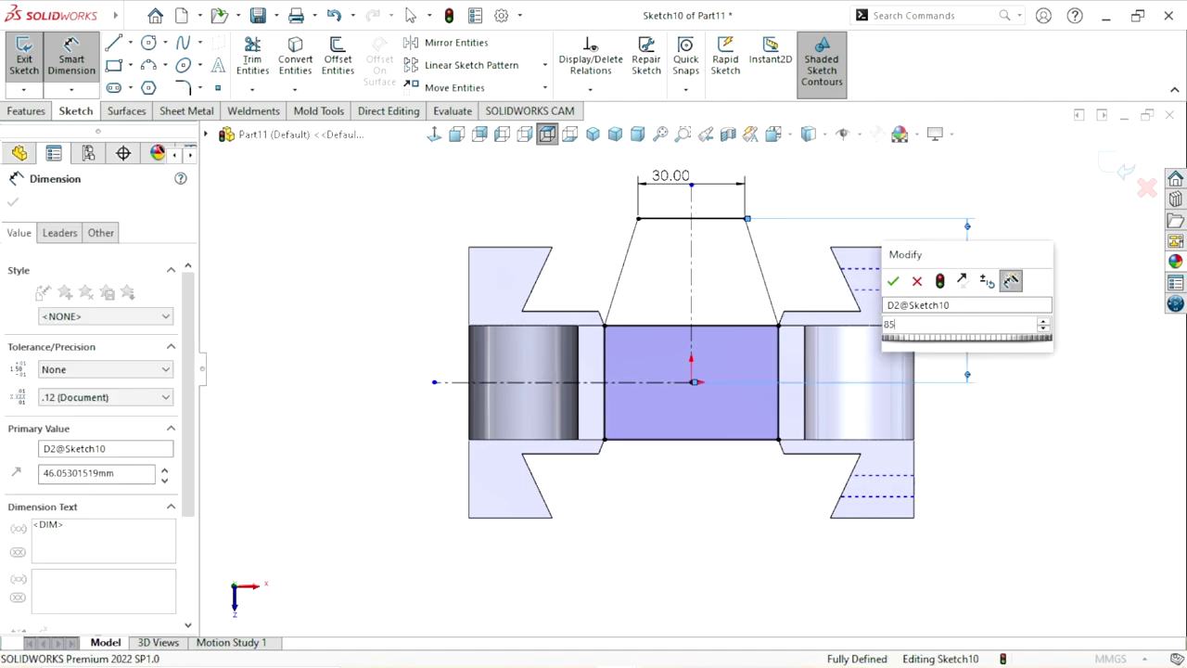
text(/2)
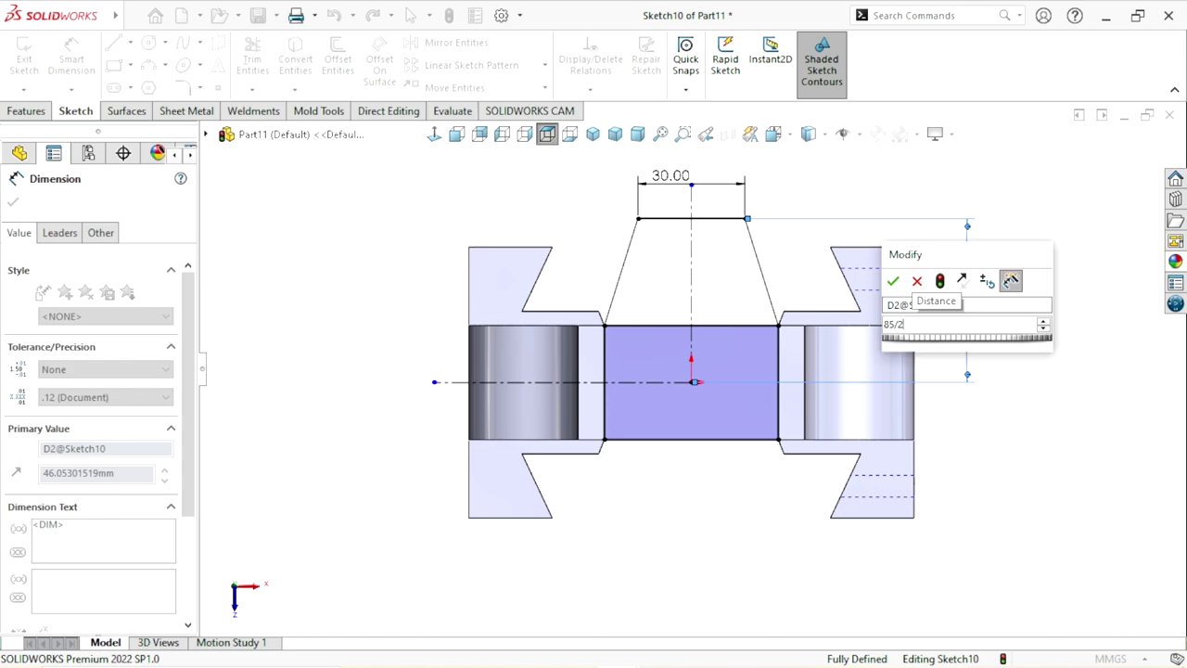
key(Escape)
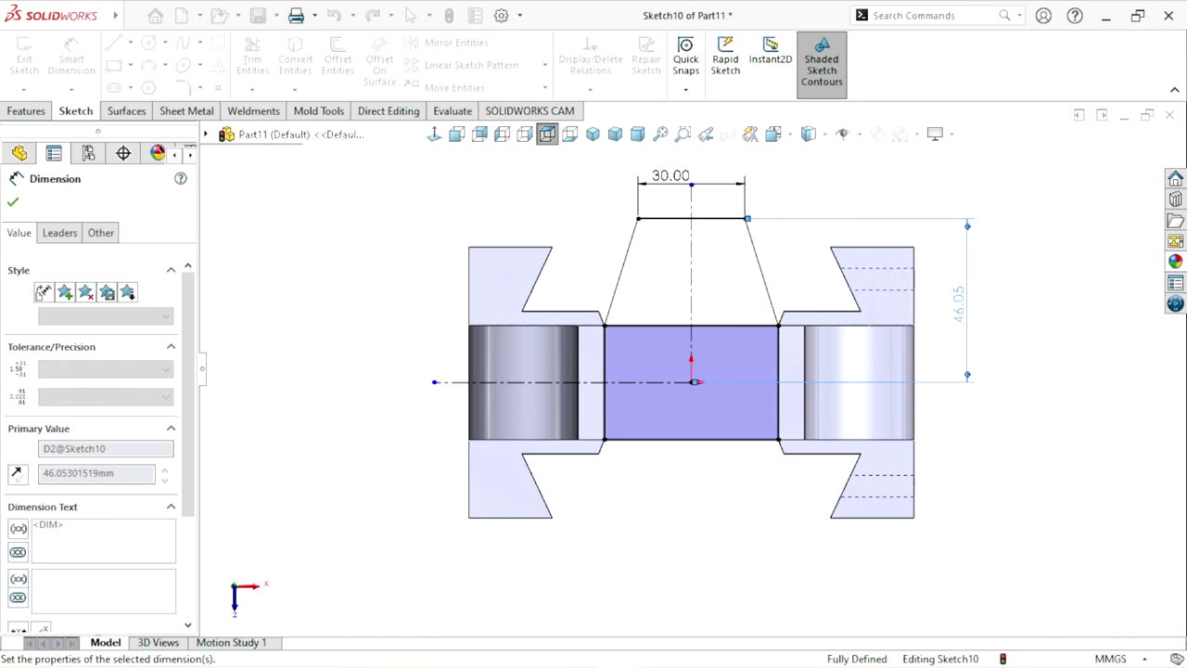
key(Escape)
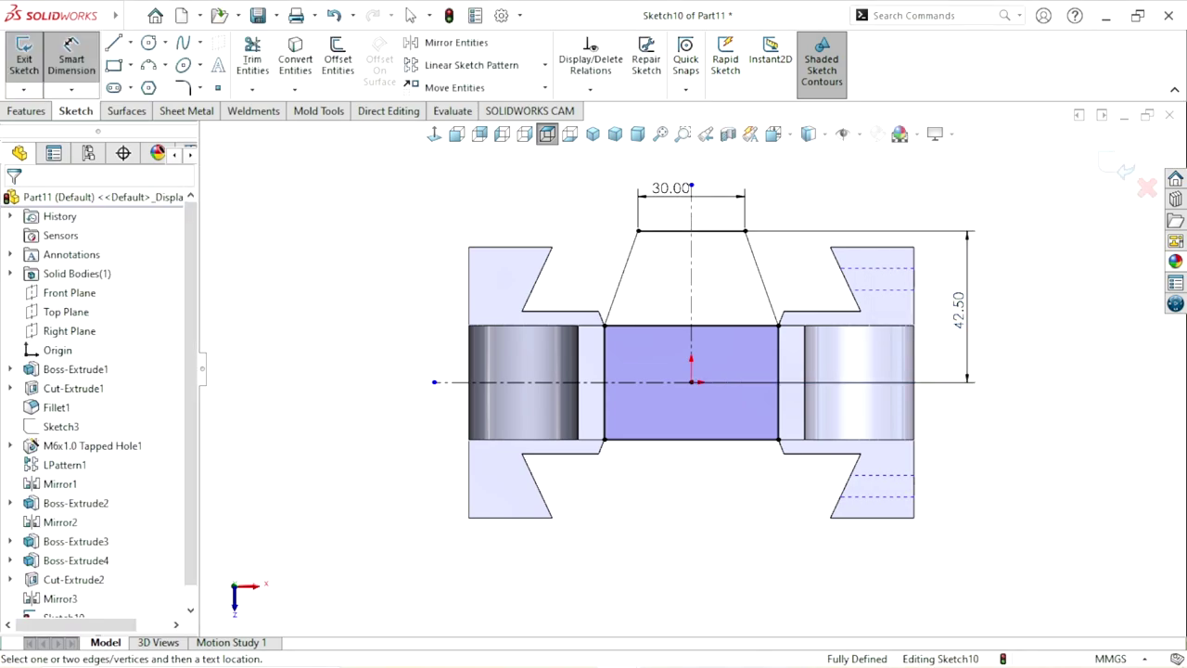
scroll(557, 346, up, 2)
scroll(556, 346, down, 1)
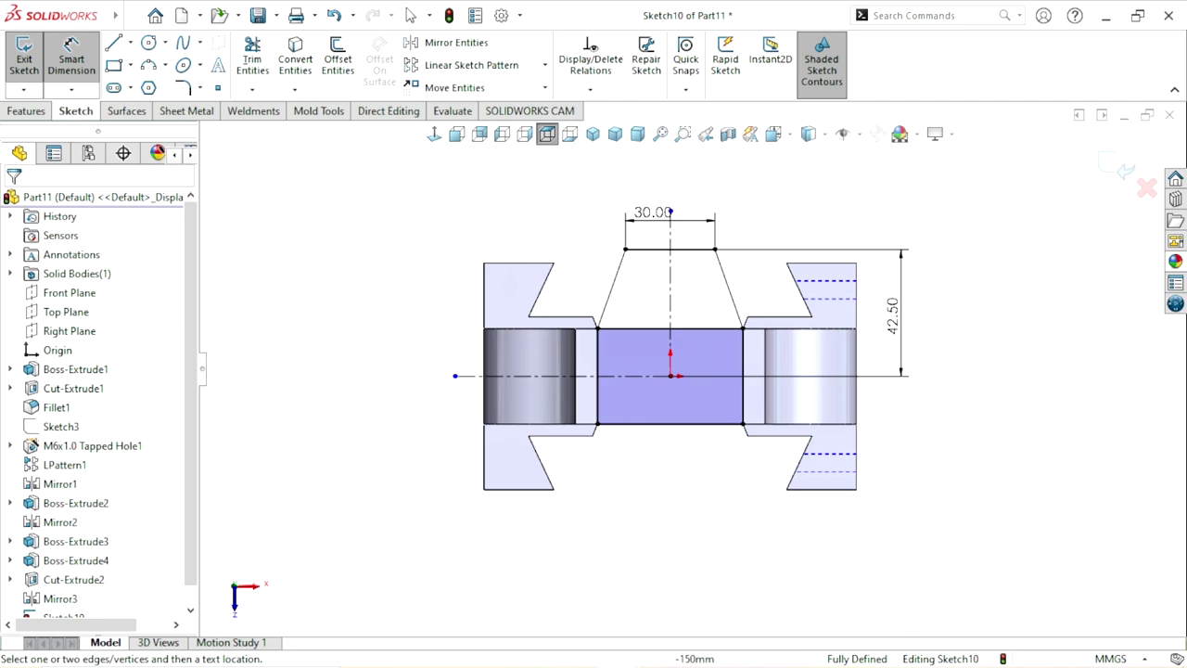
Step: Mirror the left slanted, top and right slanted lines about the horizontal centreline
click(455, 42)
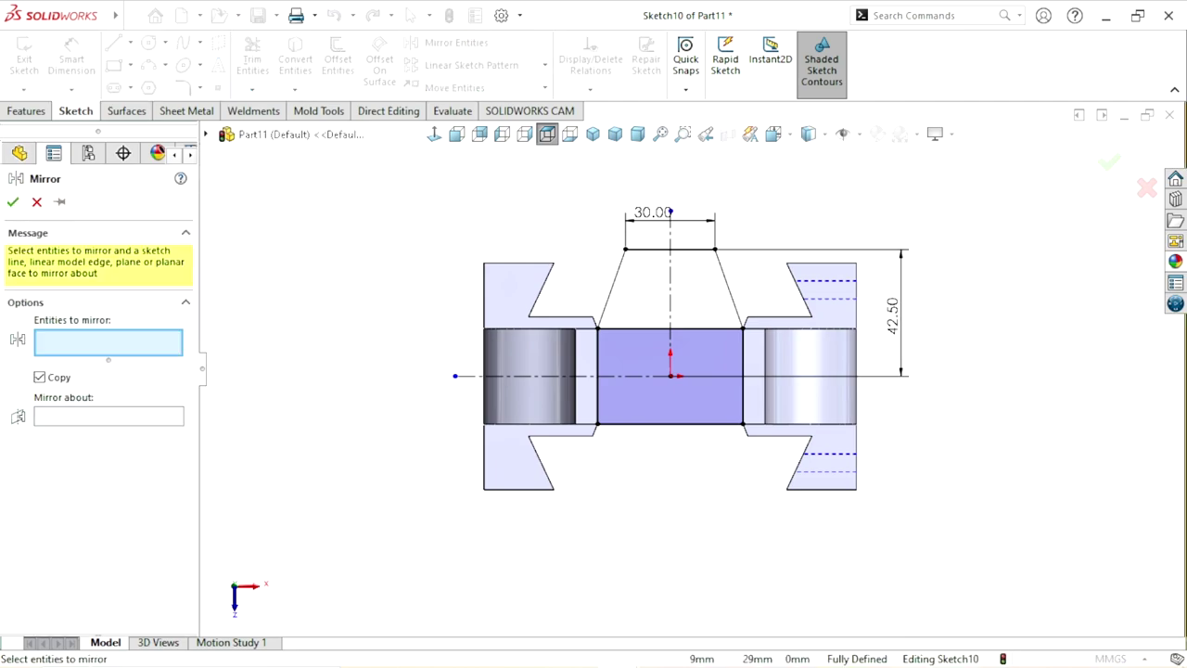
click(610, 289)
click(650, 249)
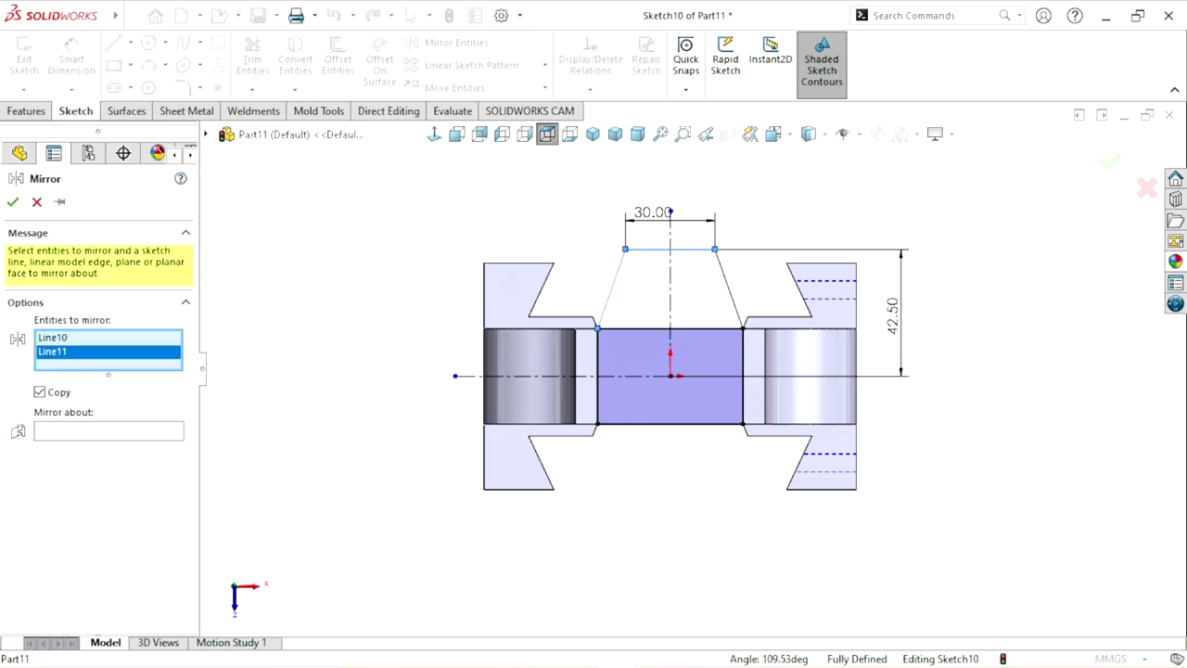
click(728, 287)
click(109, 445)
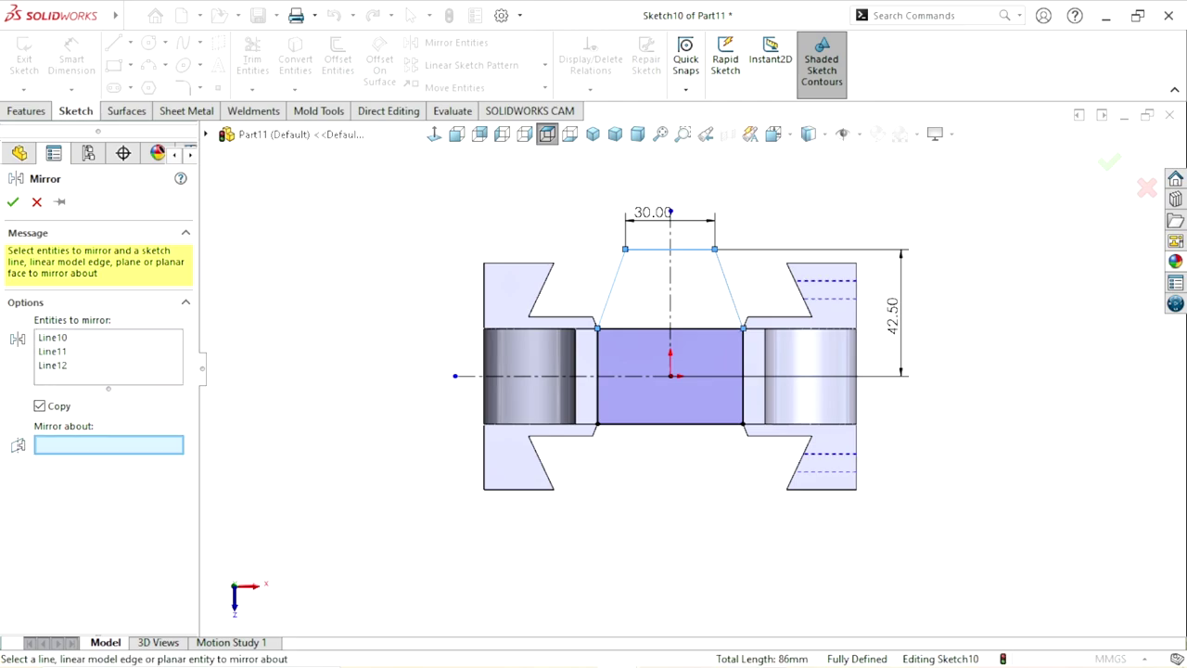
click(468, 376)
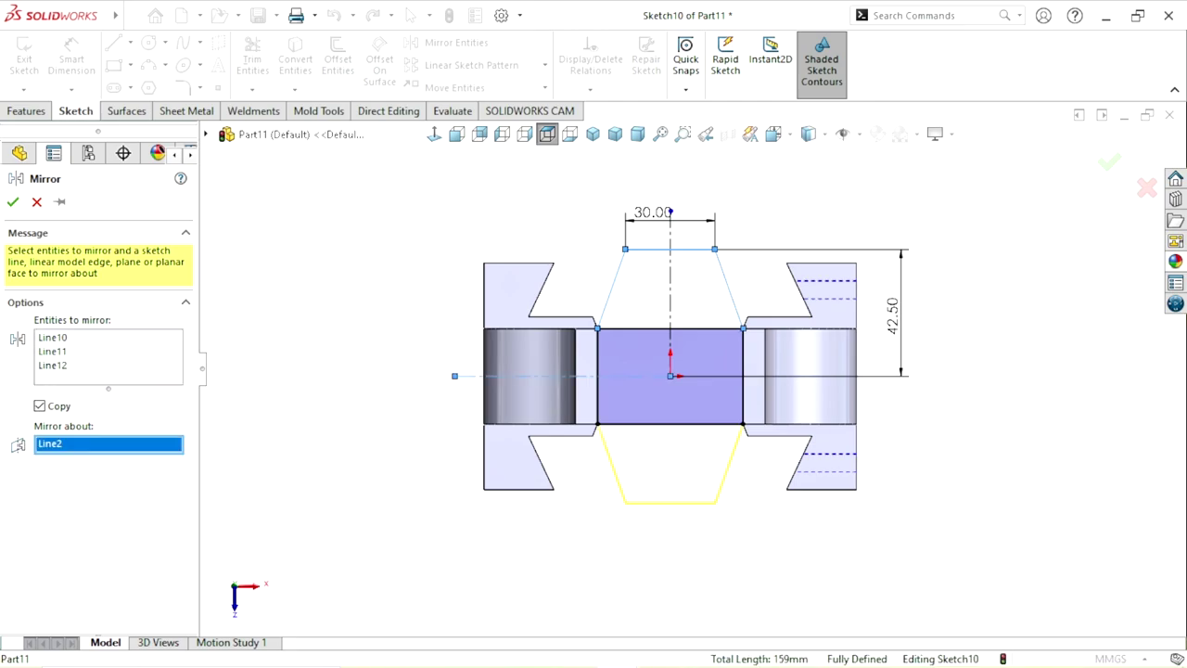
click(13, 201)
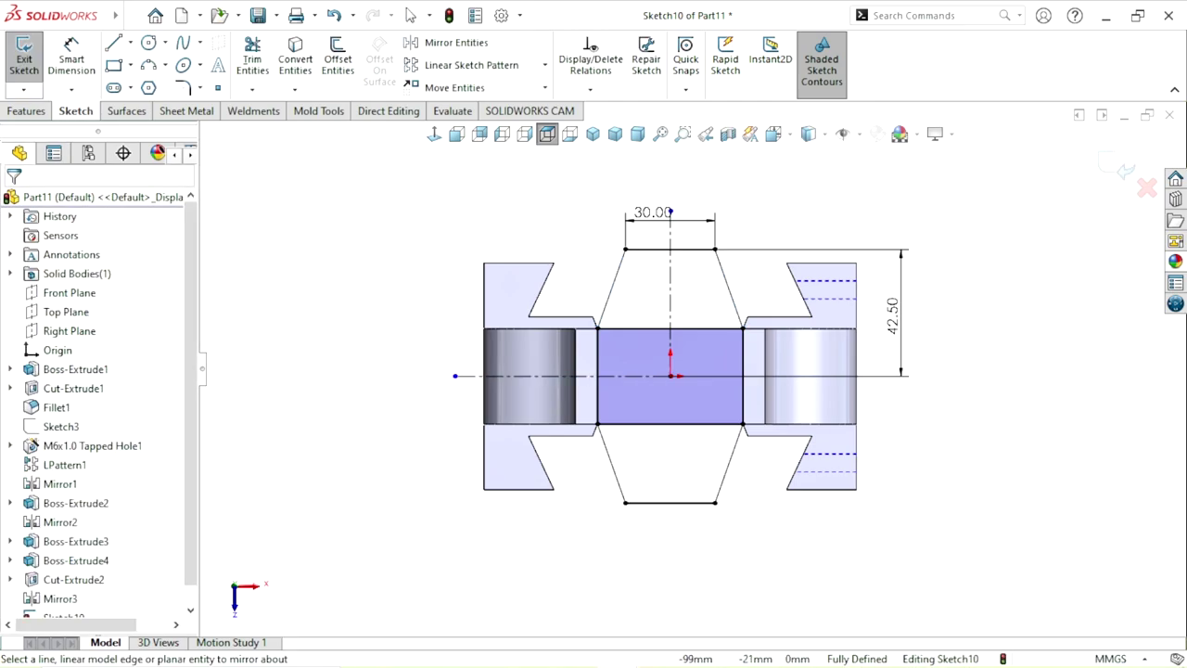
middle_drag(649, 325, 649, 418)
click(547, 134)
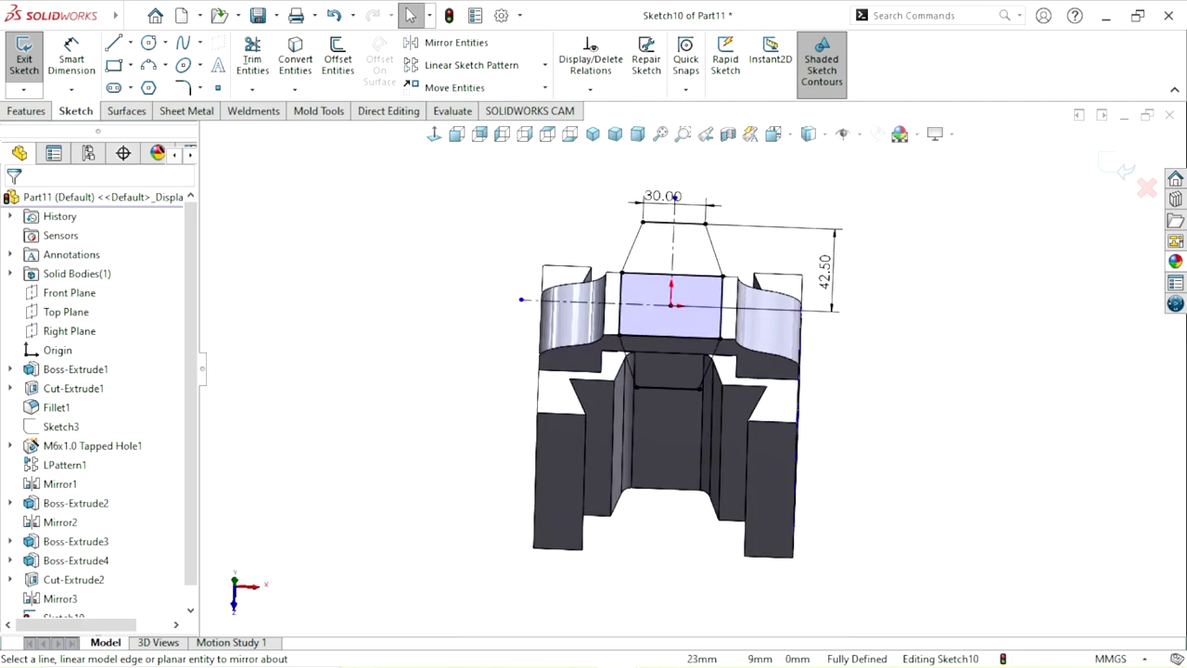
click(547, 133)
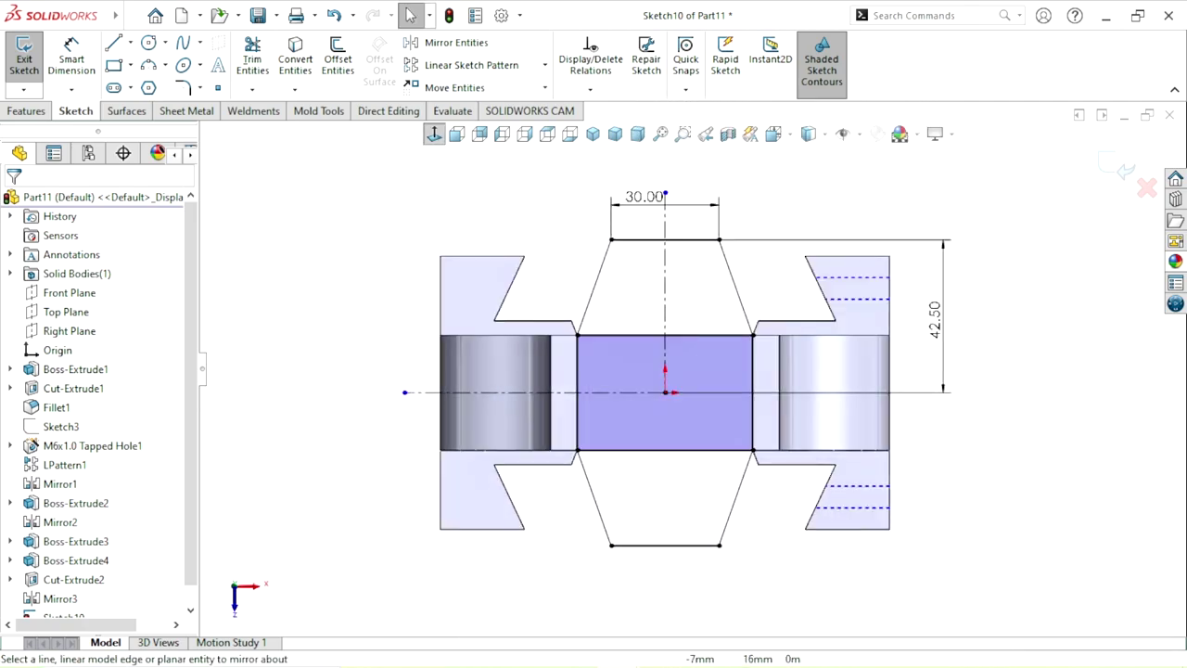
Step: Power-trim the rectangle's top and bottom edges, leaving one hexagon outline
click(252, 59)
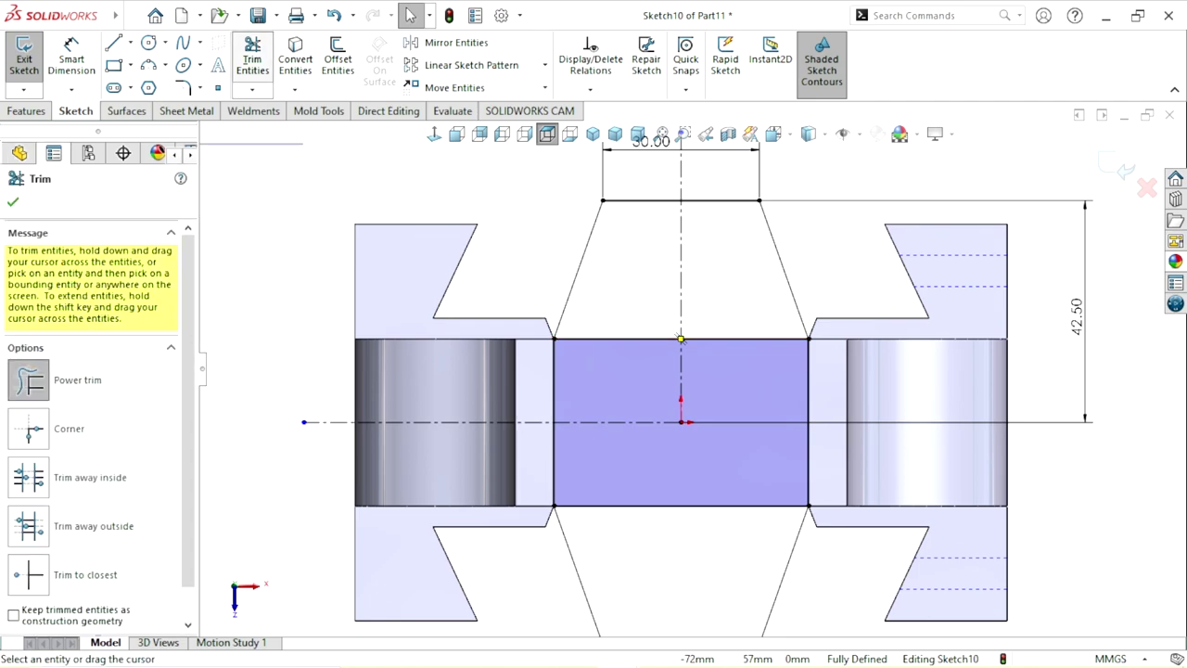
drag(712, 322, 734, 366)
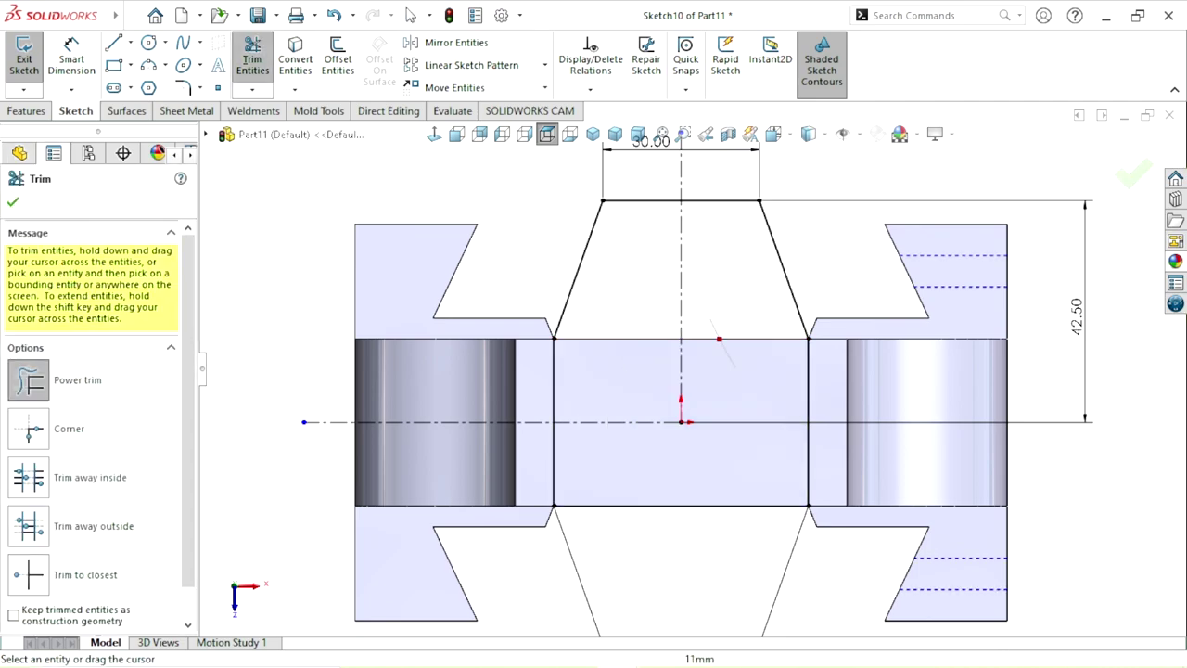
drag(640, 490, 650, 538)
scroll(691, 366, up, 3)
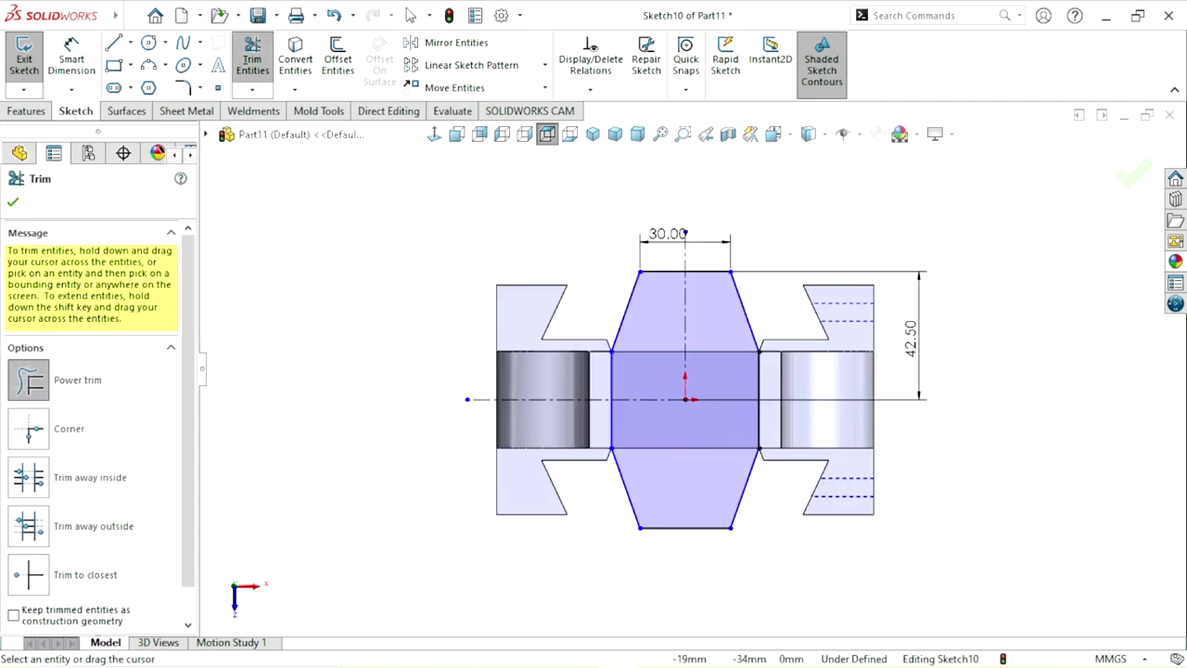
click(13, 201)
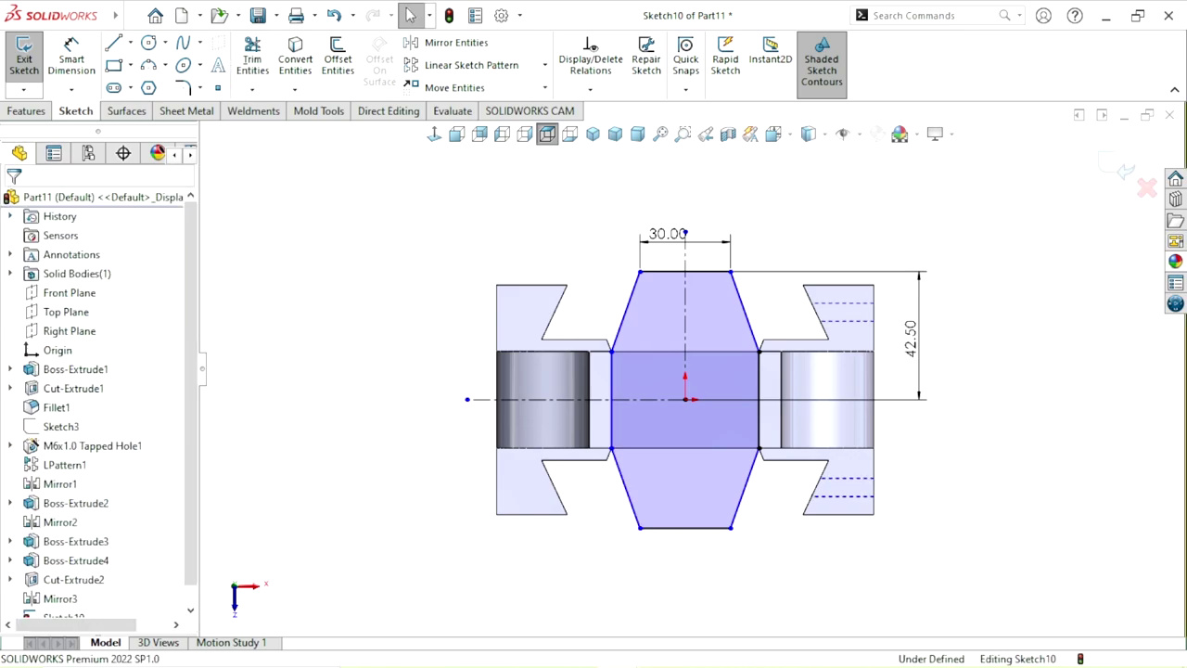
mouse_move(649, 371)
middle_down()
mouse_move(603, 278)
mouse_move(668, 306)
mouse_move(677, 278)
middle_up()
scroll(681, 255, up, 2)
middle_drag(751, 371, 738, 367)
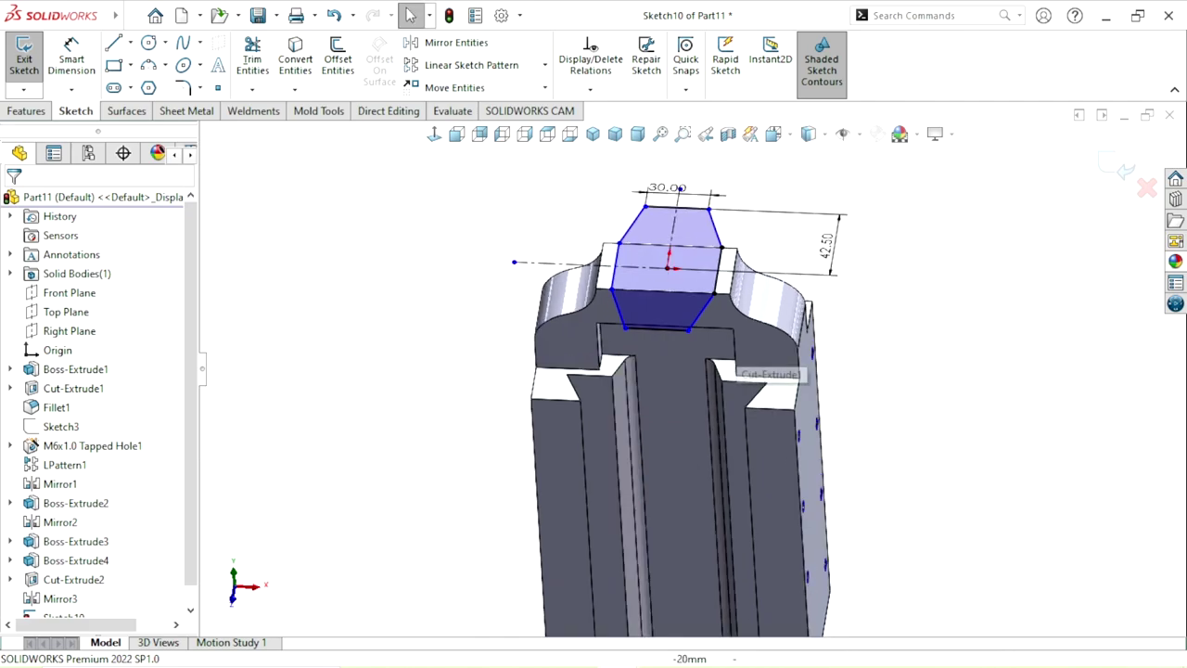
click(547, 133)
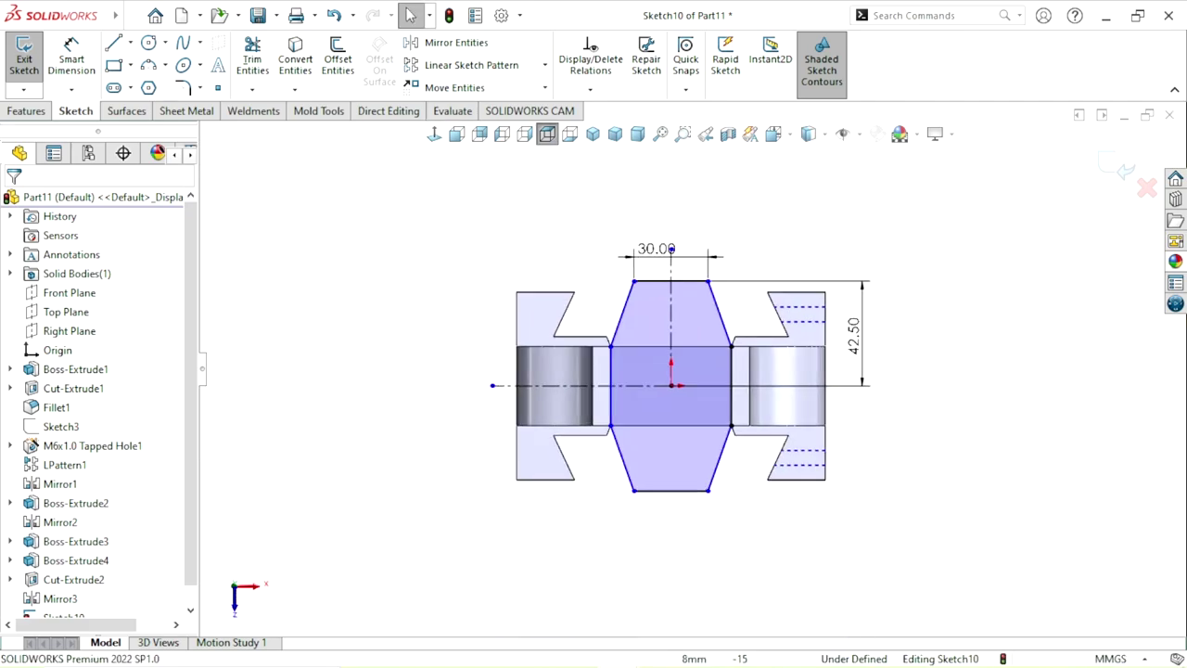
Step: Inspect the hexagon's right and left vertical edges
scroll(721, 407, up, 2)
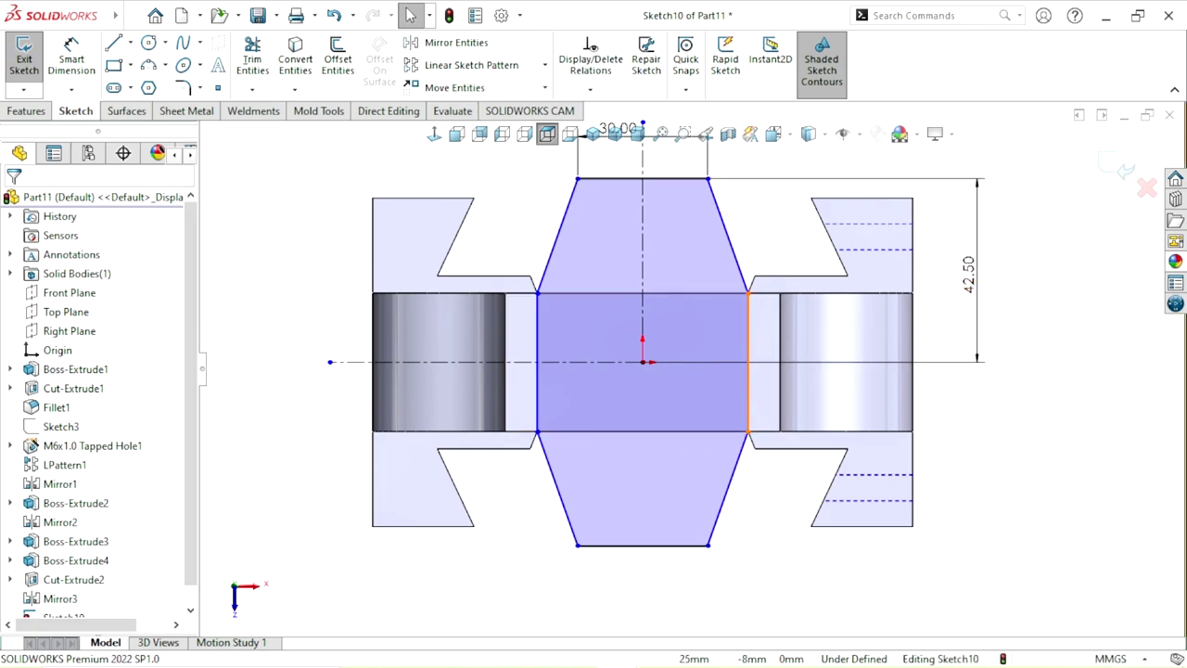
click(749, 397)
key(Escape)
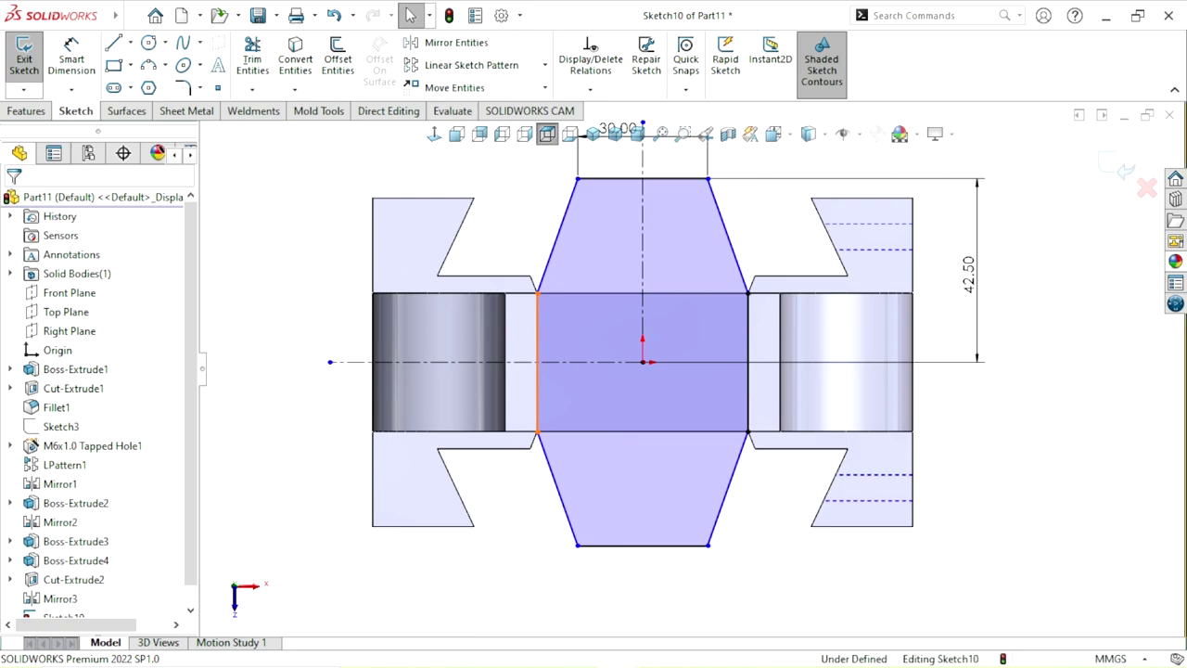
click(537, 397)
key(Escape)
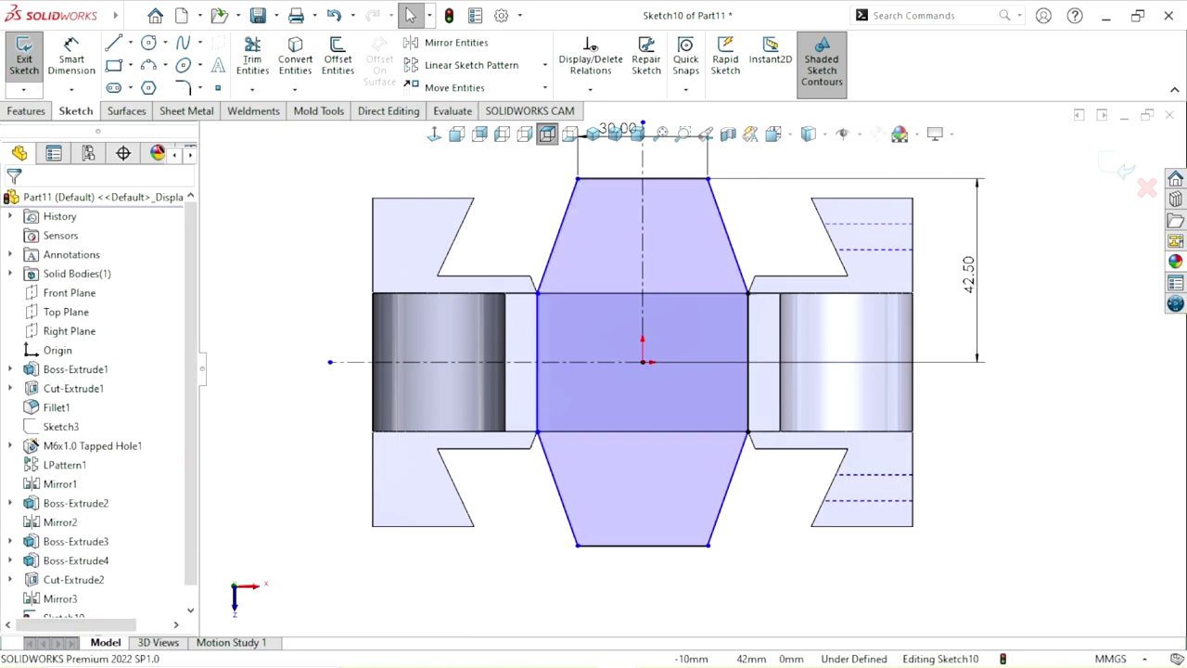
Step: Fully define the hexagon sketch automatically, adding a 16.81 mm dimension
click(590, 89)
click(628, 151)
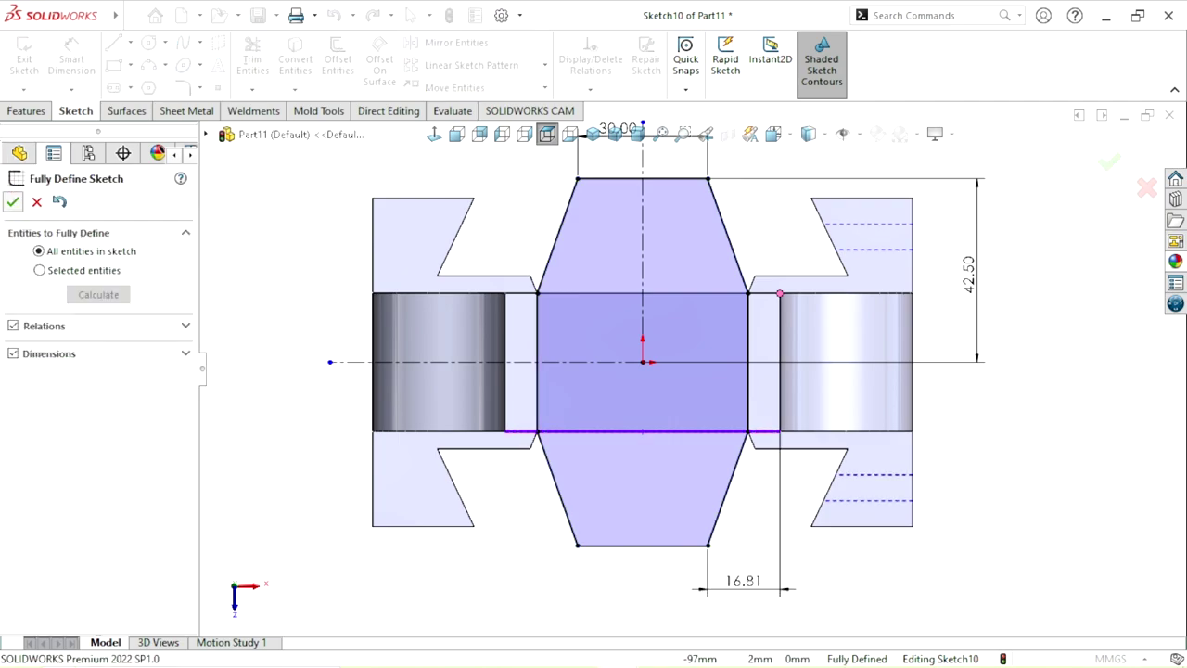
key(Return)
scroll(642, 362, up, 3)
middle_drag(642, 362, 612, 232)
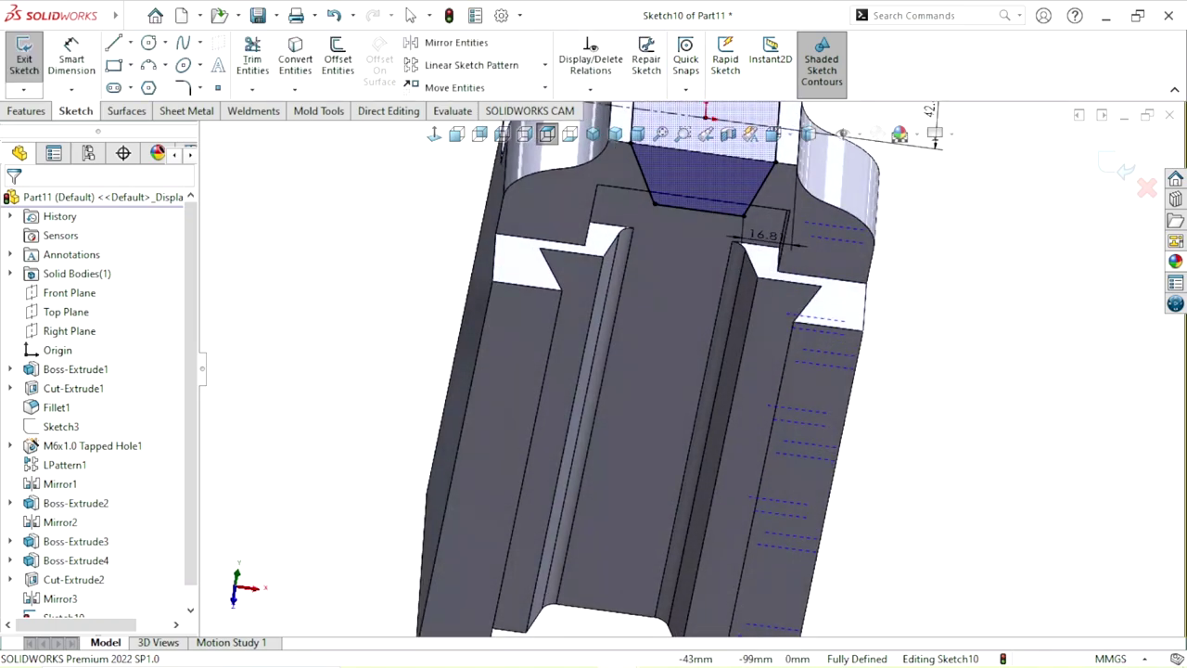
key(f)
middle_drag(650, 371, 645, 417)
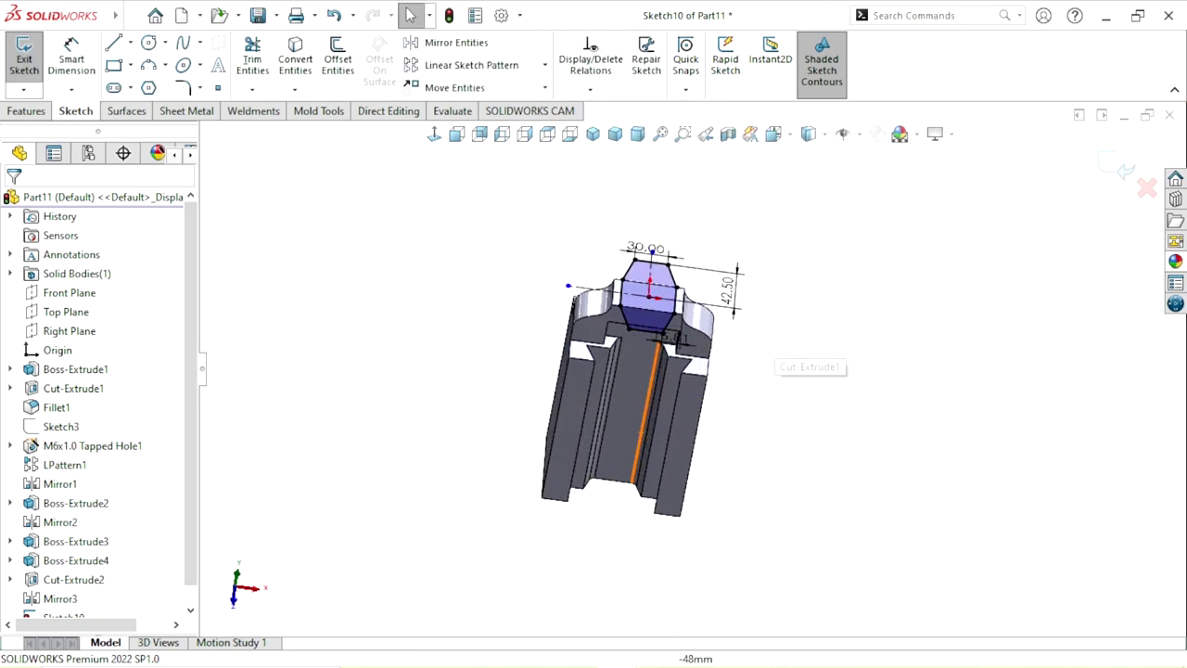
click(27, 110)
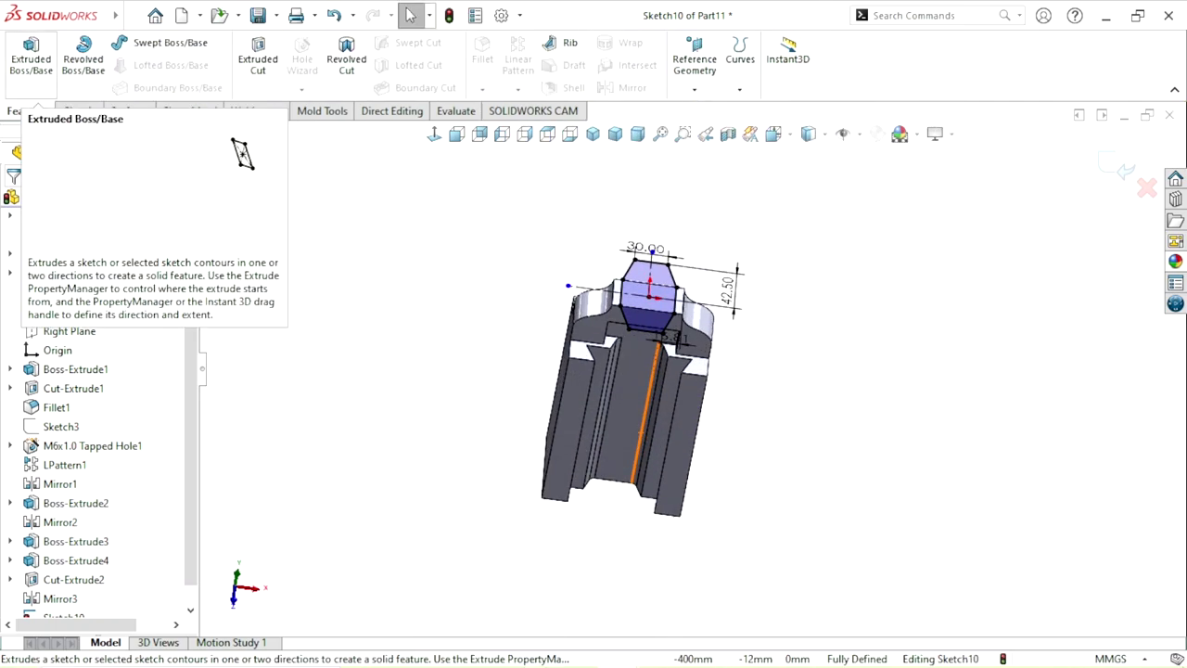
Step: Start a one-direction boss extrusion of the hexagon, reversed downward into the part
click(30, 56)
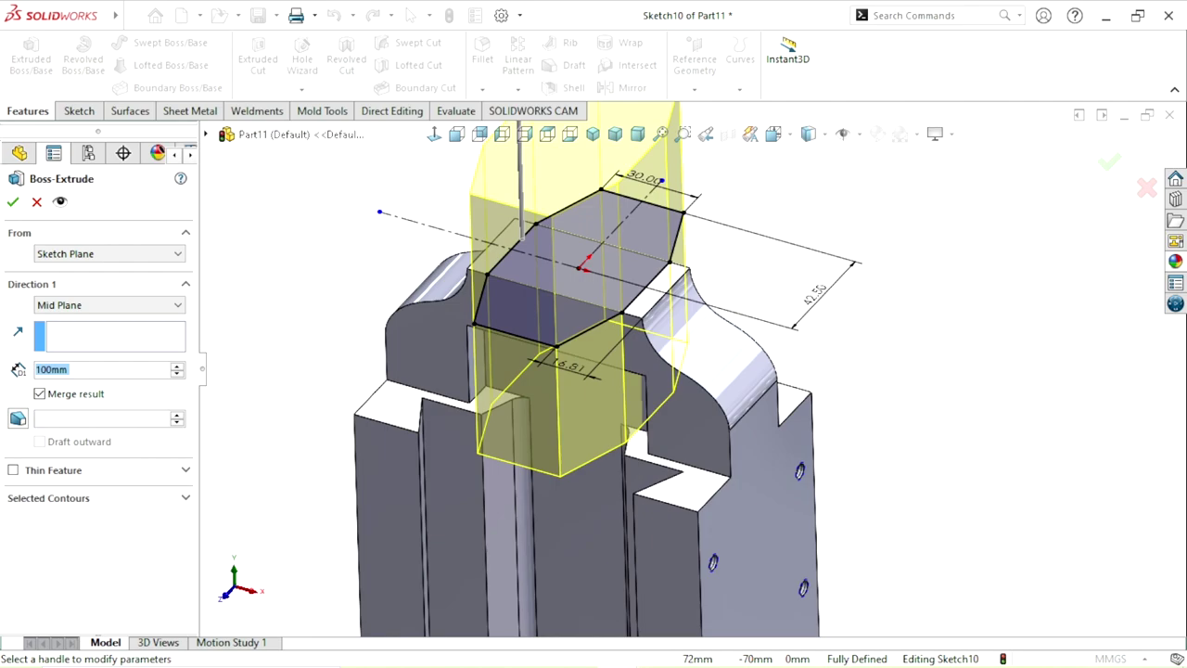
scroll(668, 387, up, 2)
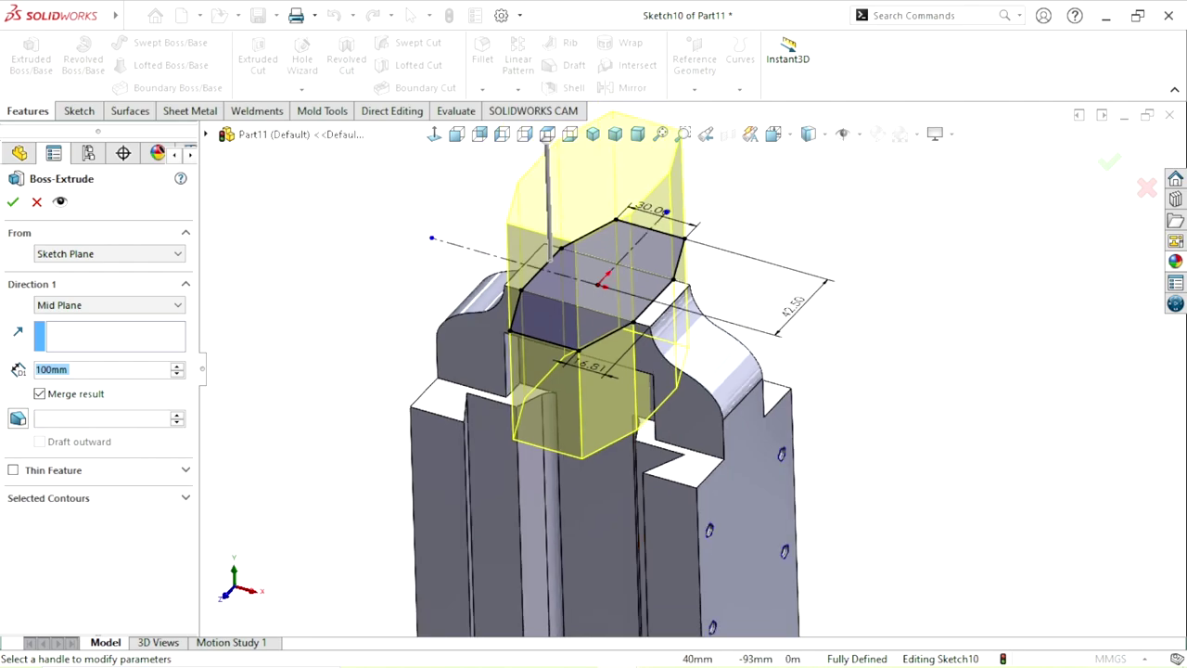
click(109, 304)
click(56, 315)
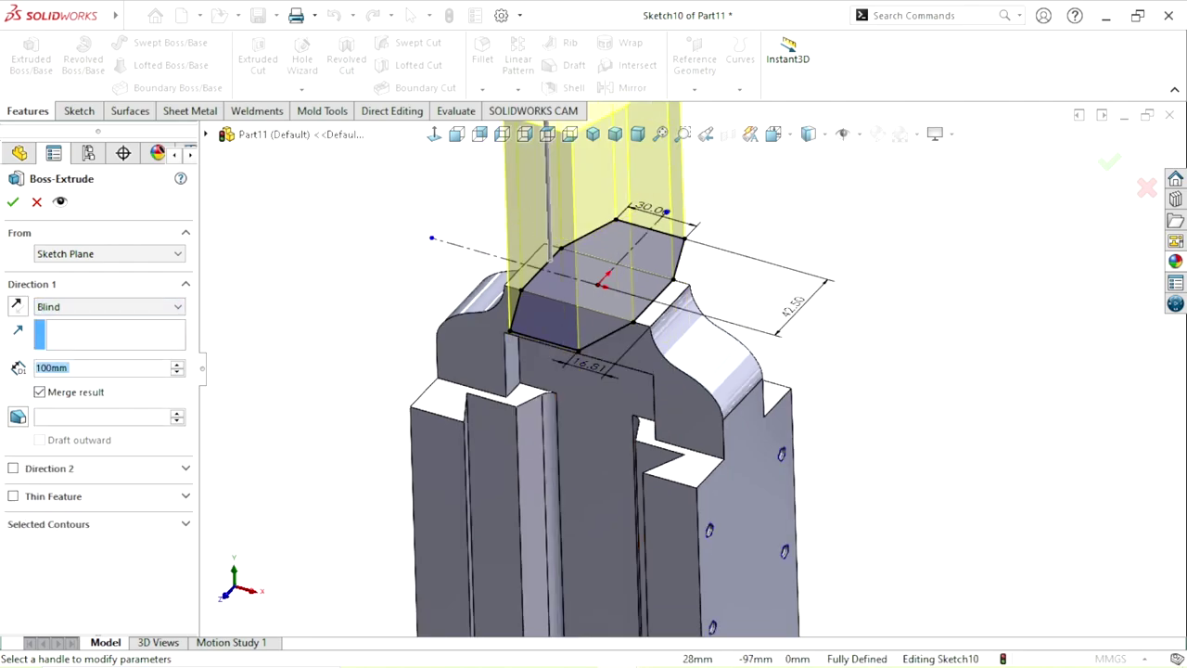
mouse_move(575, 519)
middle_down()
mouse_move(569, 444)
mouse_move(649, 464)
middle_up()
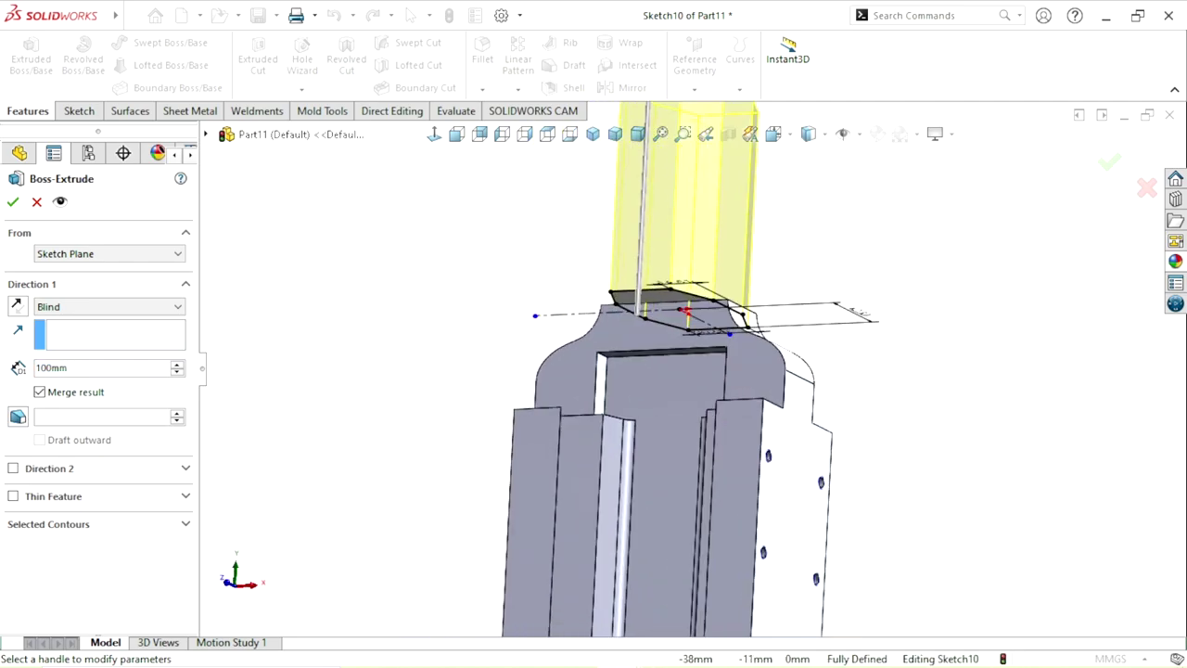
click(17, 306)
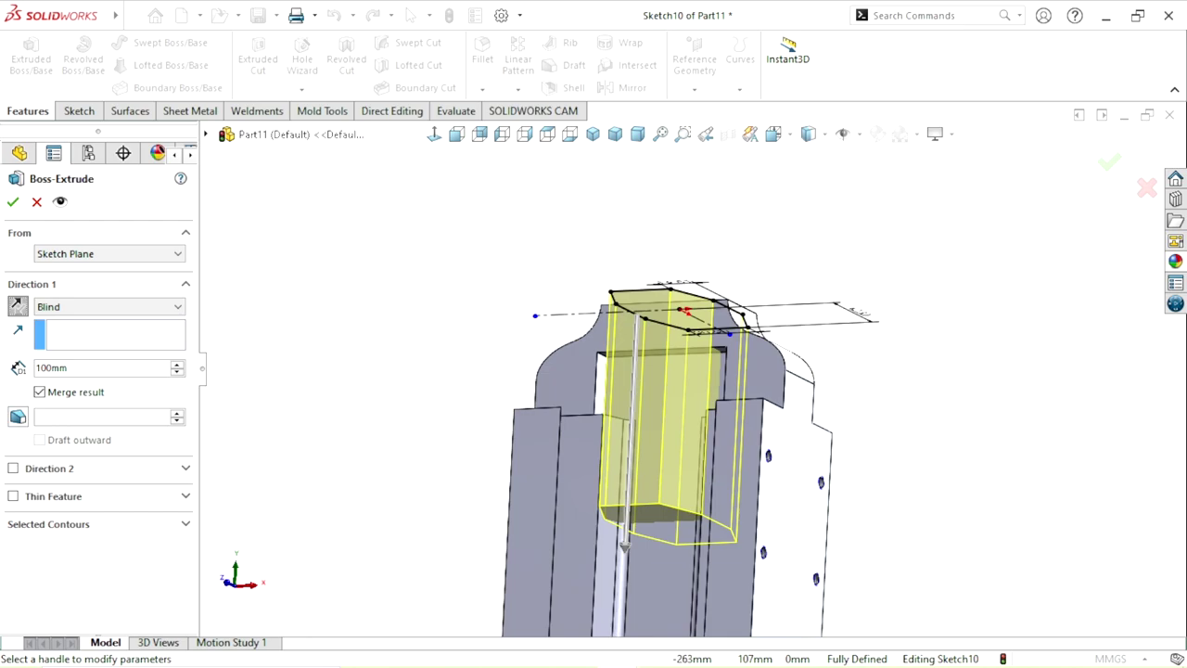
Step: End the extrusion Up To Surface at the slot's top face and accept it
click(107, 306)
click(56, 360)
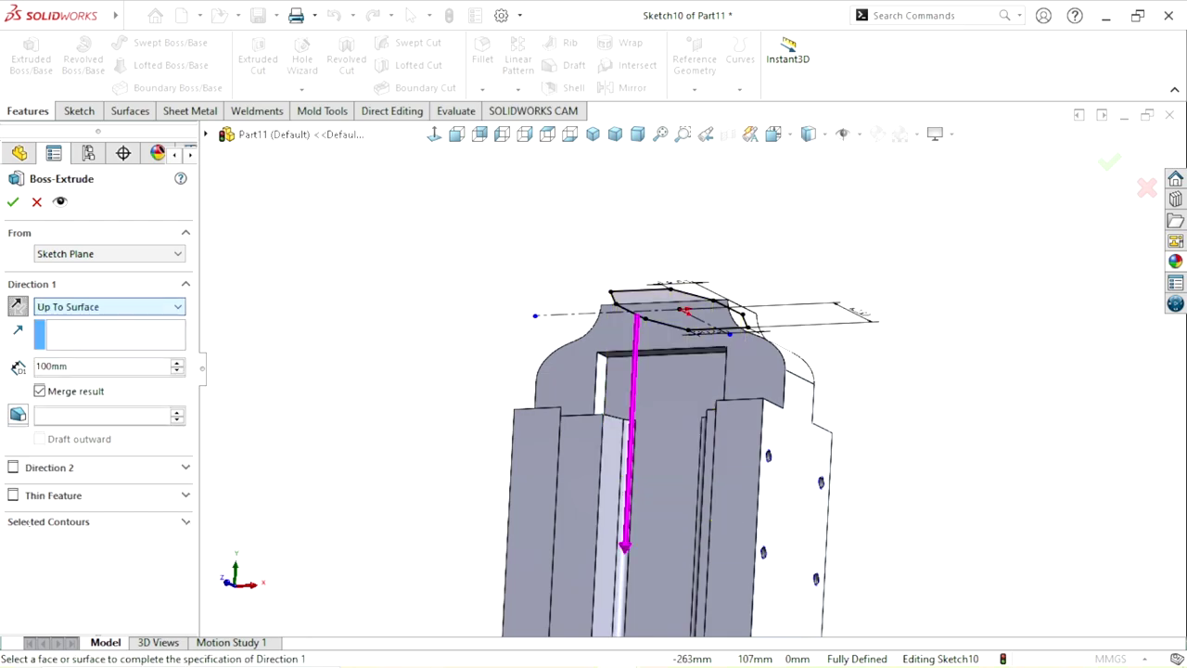
scroll(653, 359, down, 3)
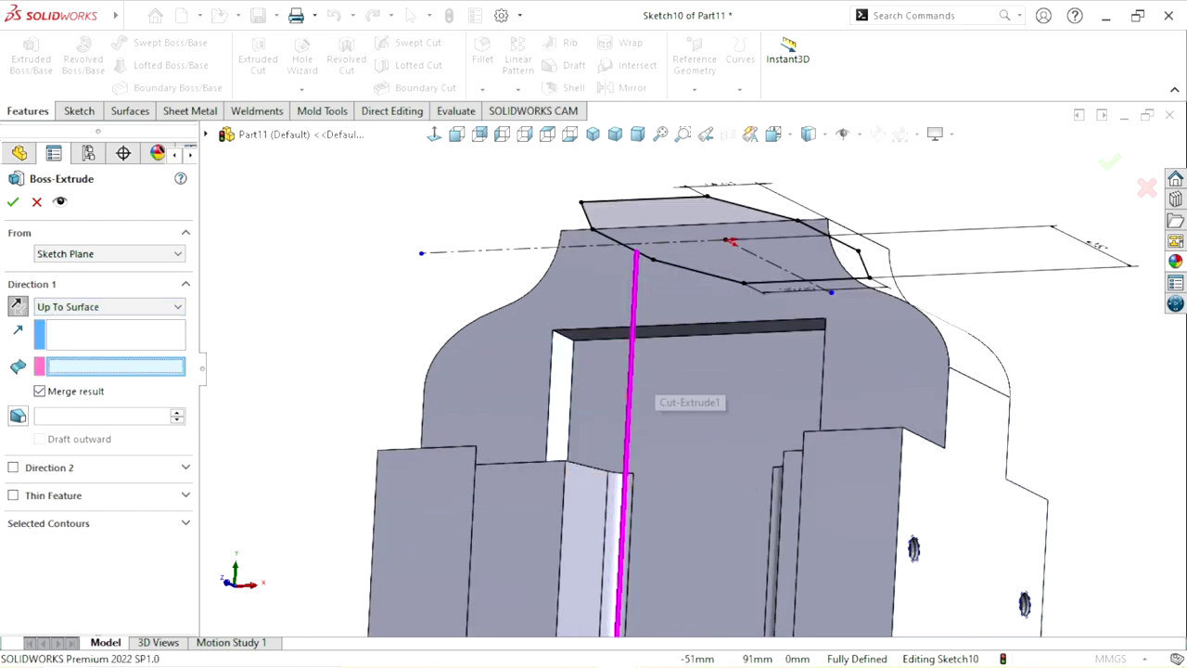
scroll(653, 360, down, 3)
middle_drag(649, 385, 655, 408)
click(673, 325)
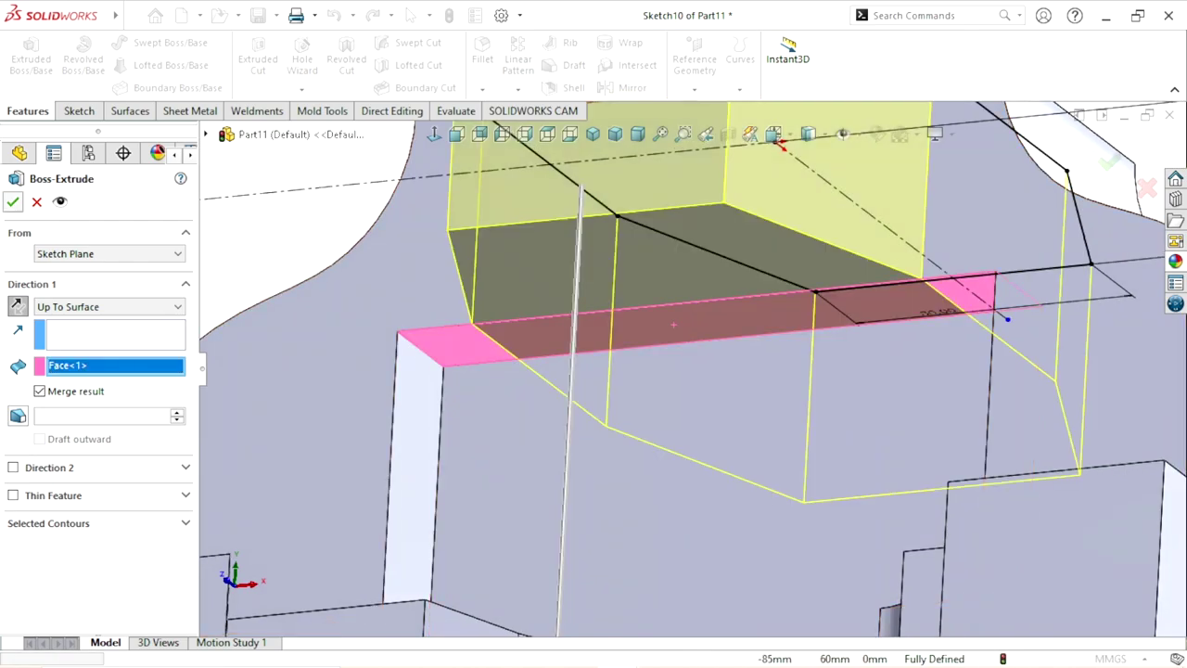
key(Return)
scroll(668, 378, up, 3)
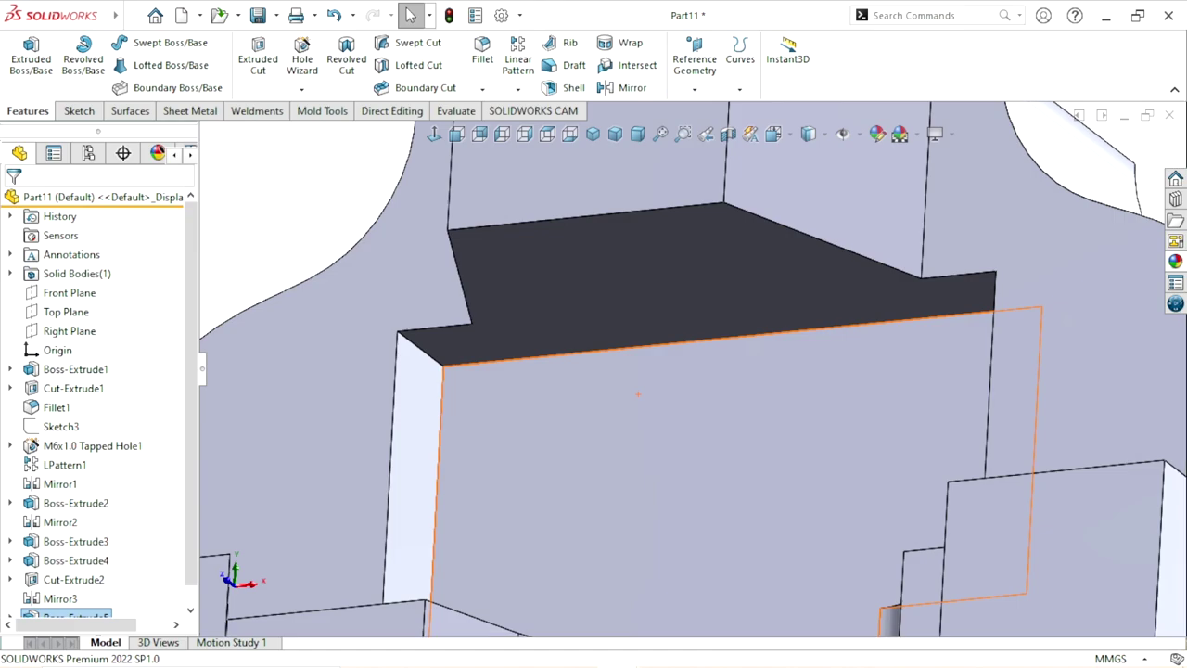
scroll(670, 378, up, 2)
mouse_move(669, 379)
middle_down()
mouse_move(593, 399)
mouse_move(705, 399)
middle_up()
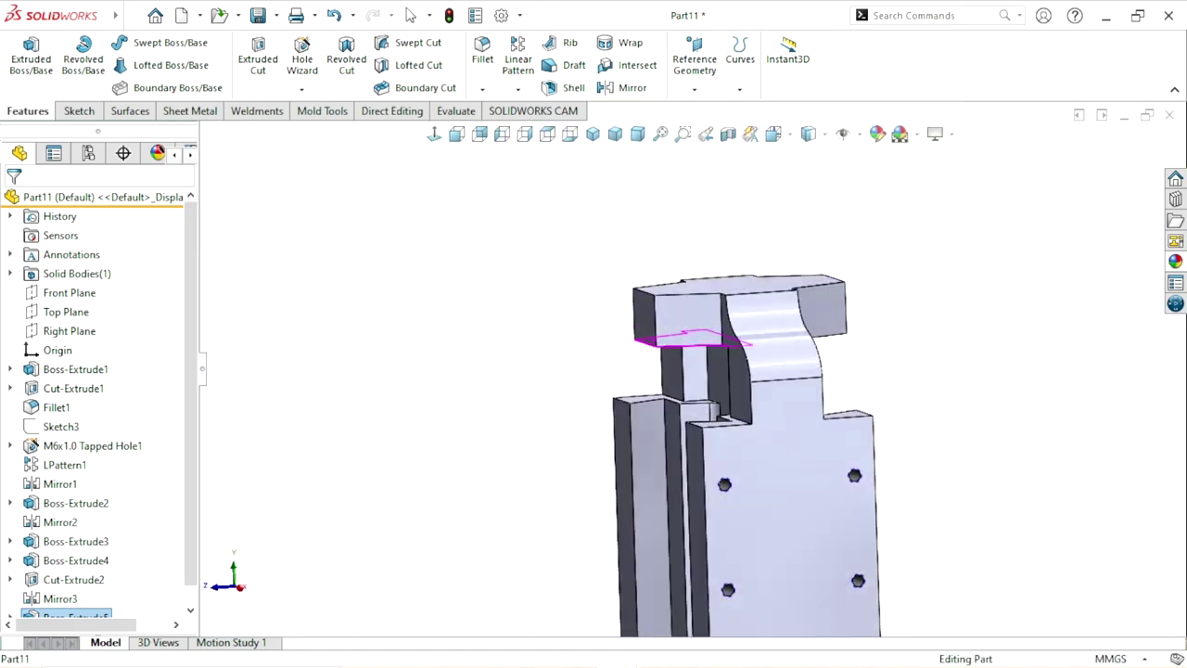
key(ctrl+7)
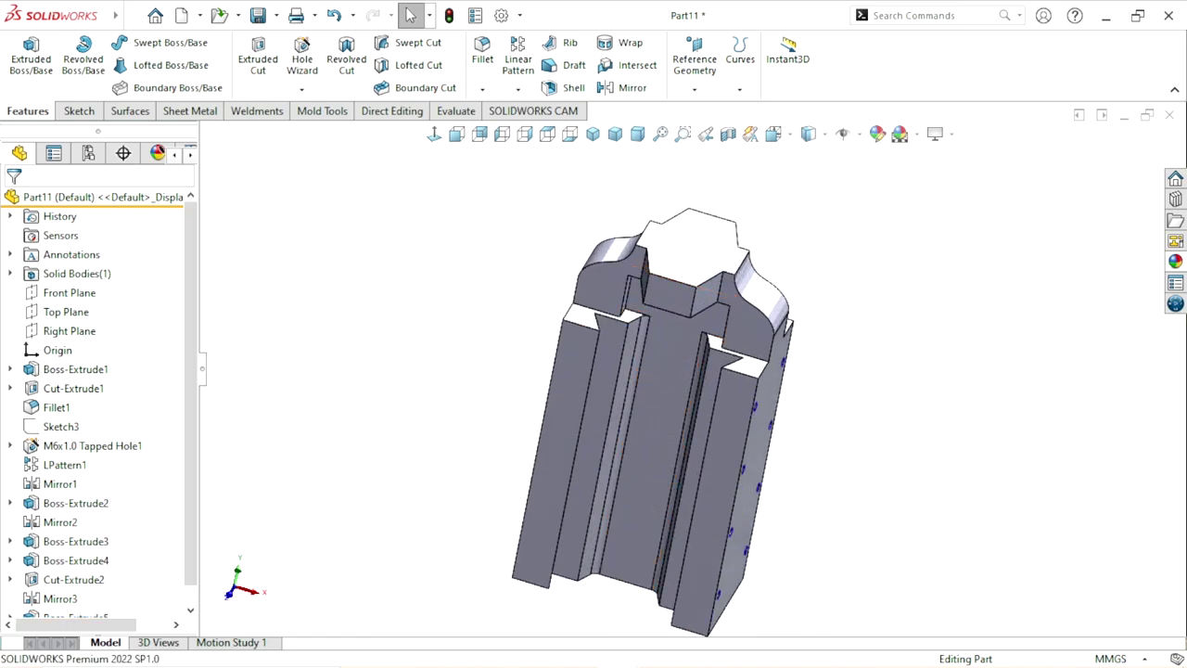
key(Left)
key(Up)
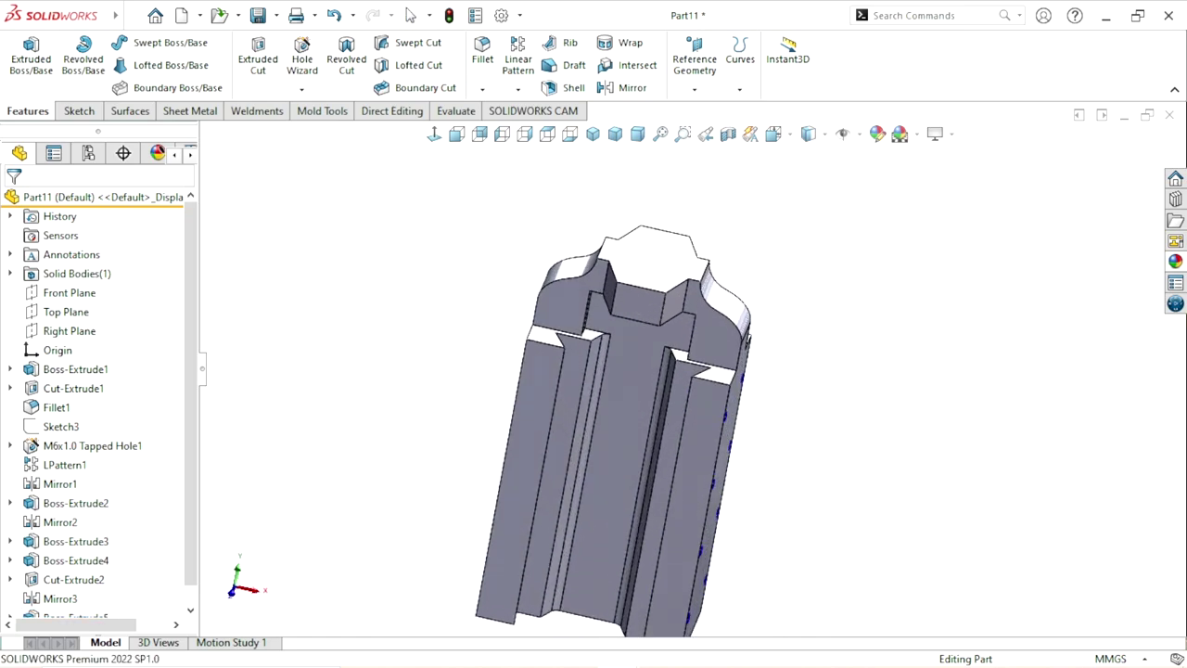
scroll(617, 432, up, 3)
scroll(649, 427, down, 5)
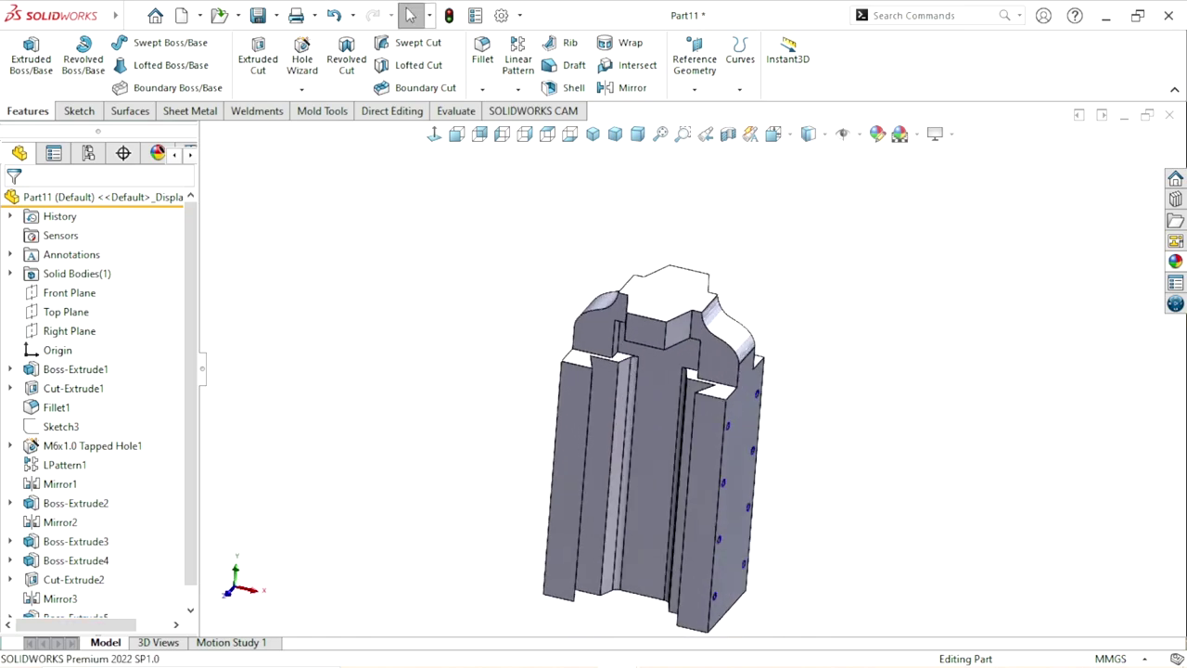
scroll(649, 426, up, 4)
scroll(768, 394, down, 2)
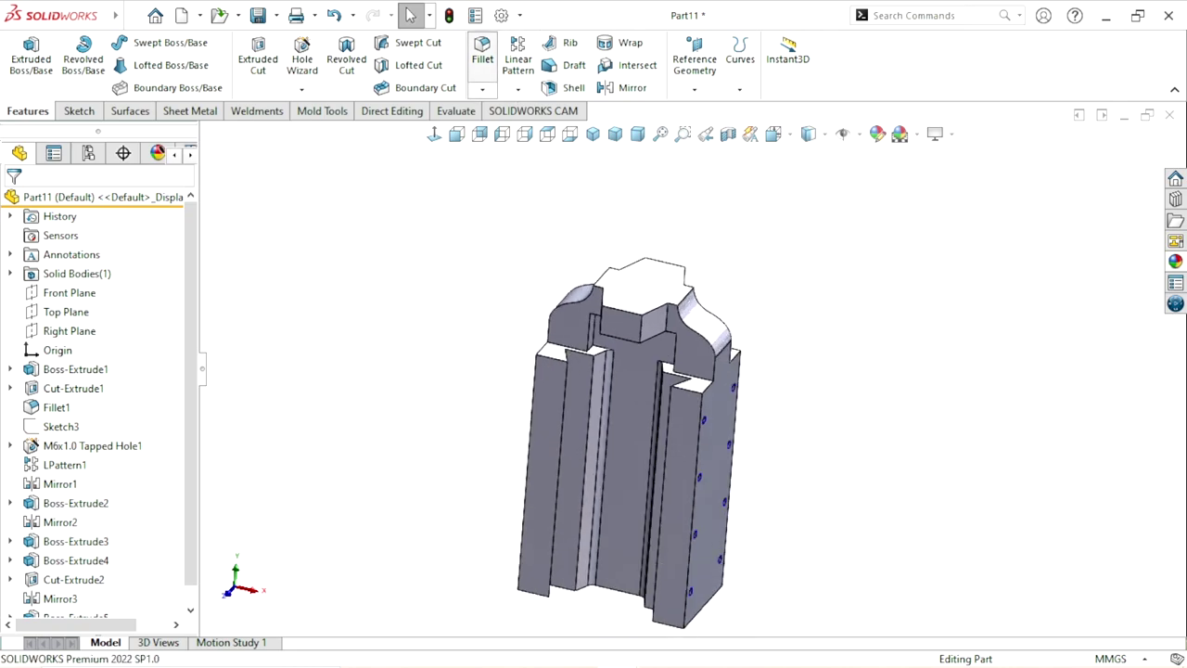
Step: Round the two inner edges under the bridge with a 5 mm fillet
click(482, 54)
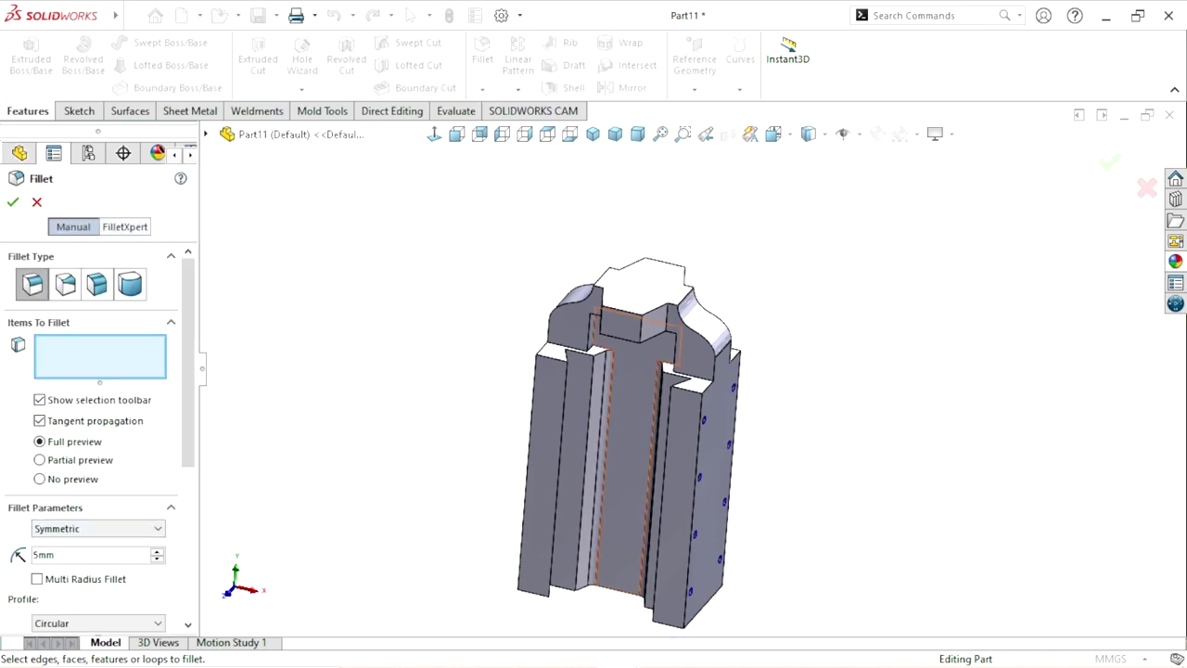
middle_drag(631, 436, 668, 390)
scroll(630, 348, down, 2)
scroll(631, 348, down, 2)
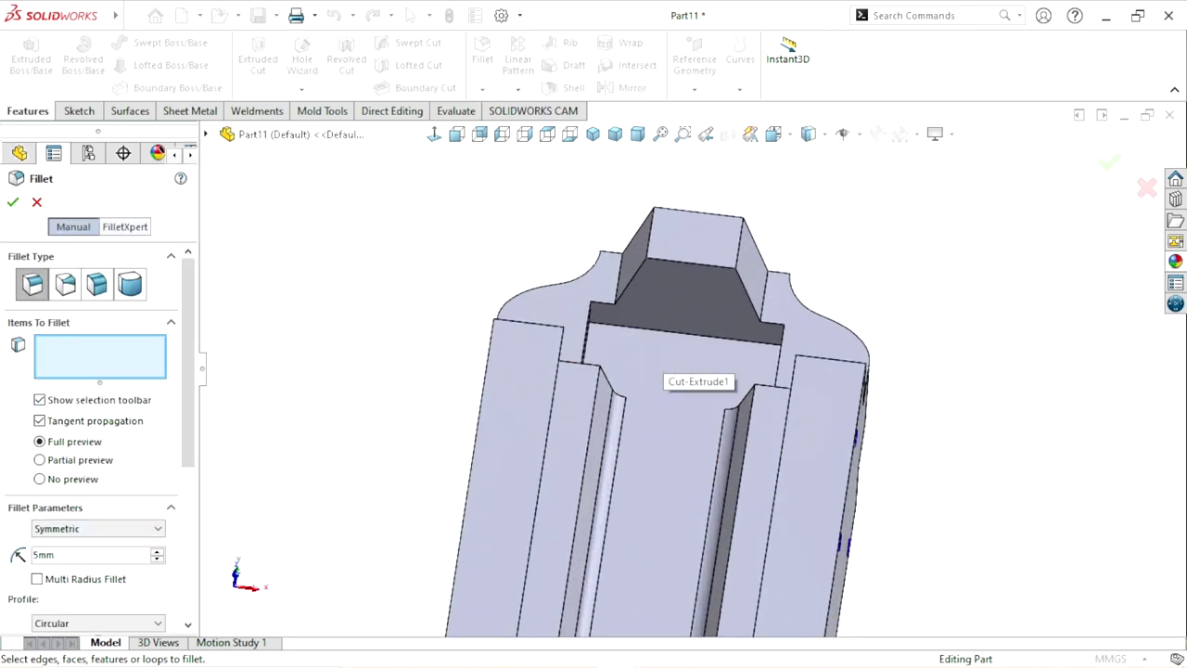
click(686, 338)
mouse_move(686, 338)
middle_down()
mouse_move(760, 389)
mouse_move(770, 371)
middle_up()
scroll(761, 389, down, 2)
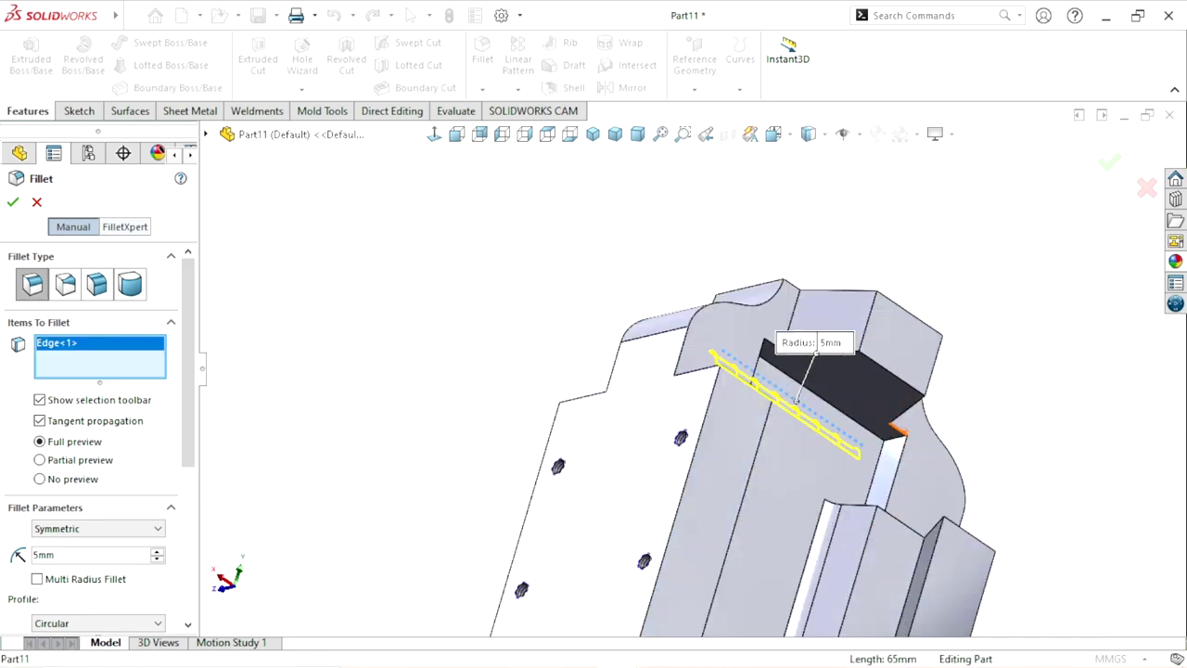
scroll(761, 390, down, 2)
click(645, 427)
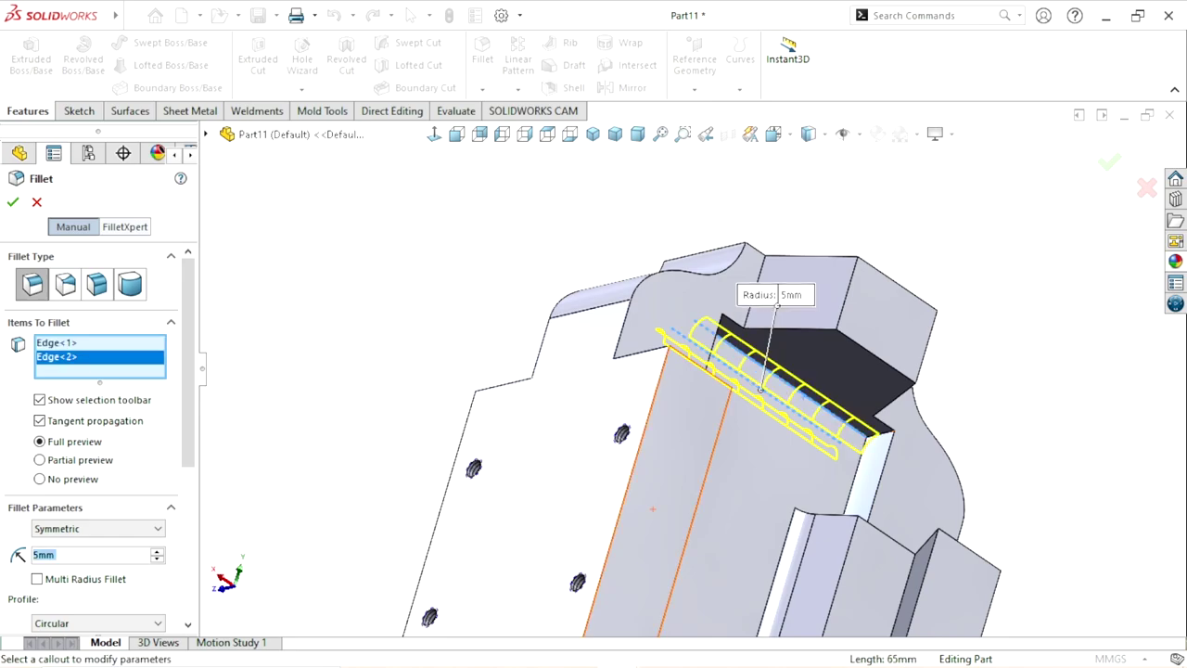
scroll(650, 427, up, 3)
key(Return)
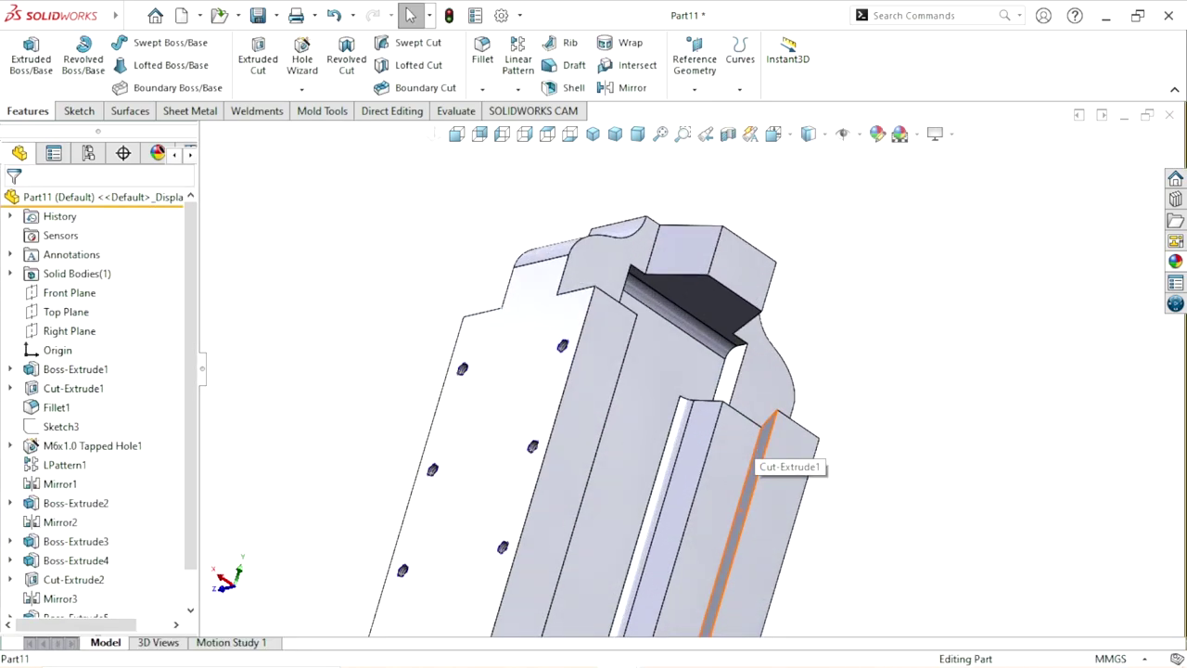
middle_drag(756, 459, 556, 459)
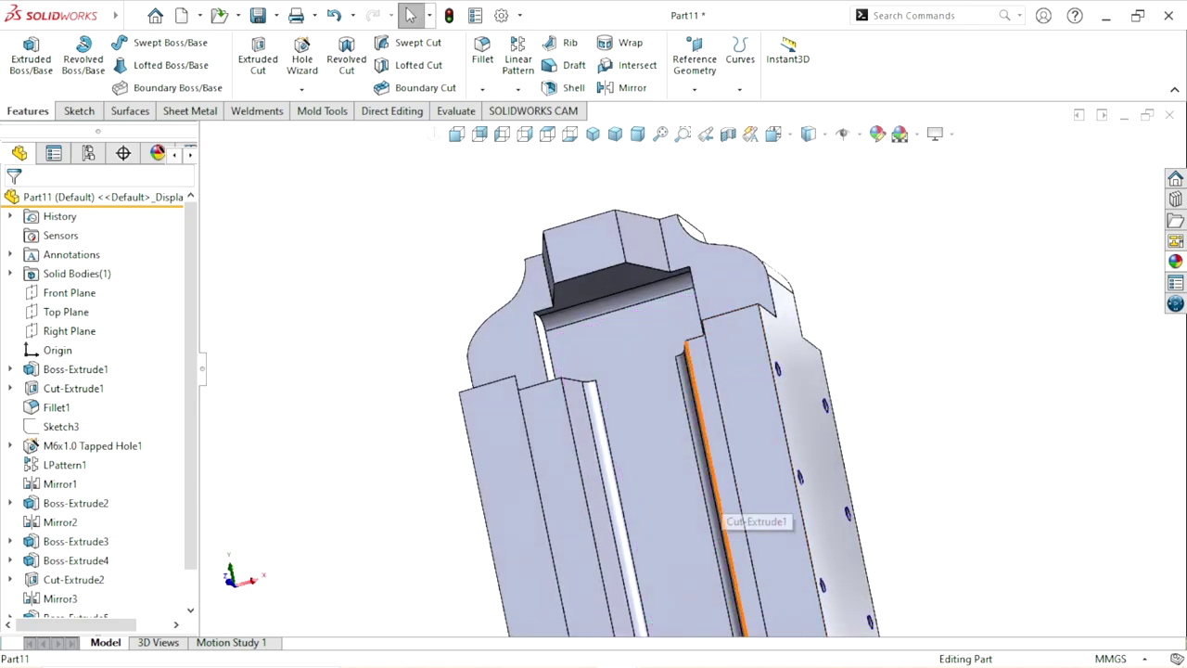
scroll(714, 485, up, 2)
middle_drag(714, 484, 705, 557)
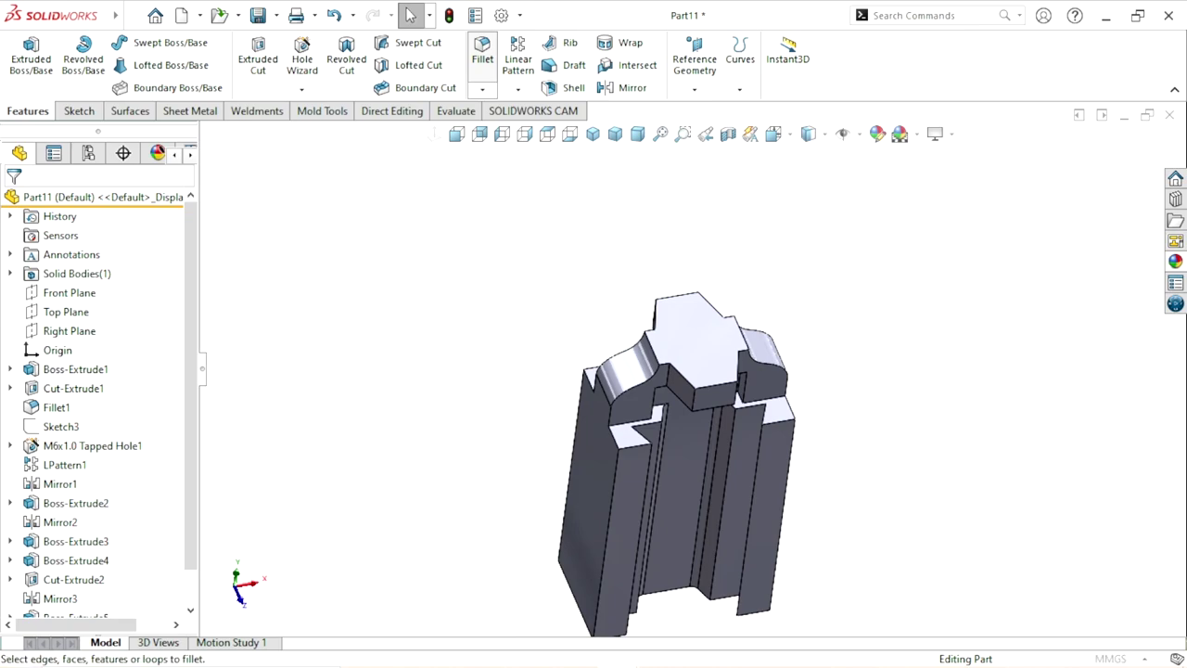
Step: Fillet the top block's left and right curved-flank edges at 5 mm as Fillet3
scroll(685, 396, down, 1)
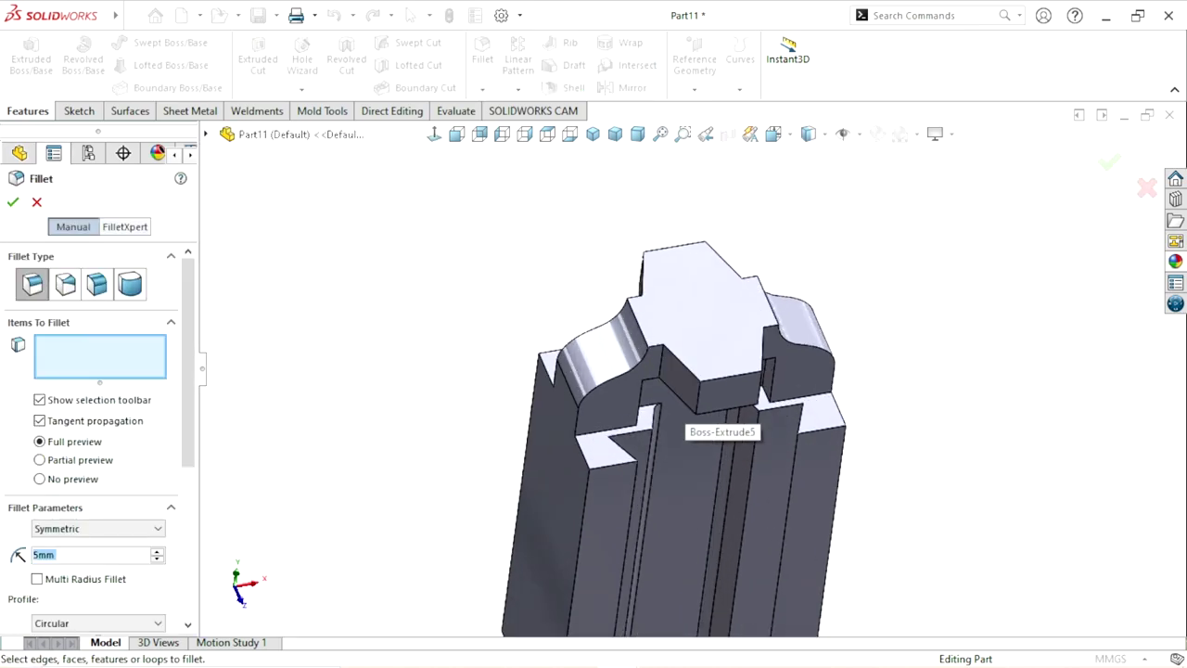
scroll(684, 396, down, 1)
scroll(691, 422, down, 1)
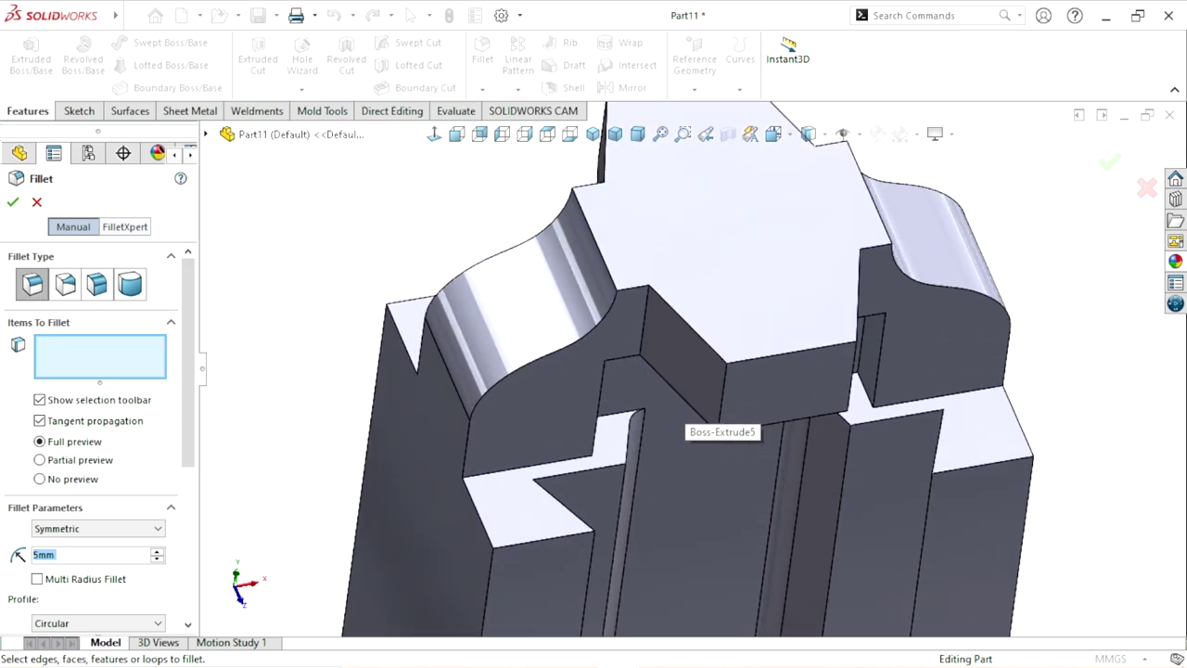
click(594, 240)
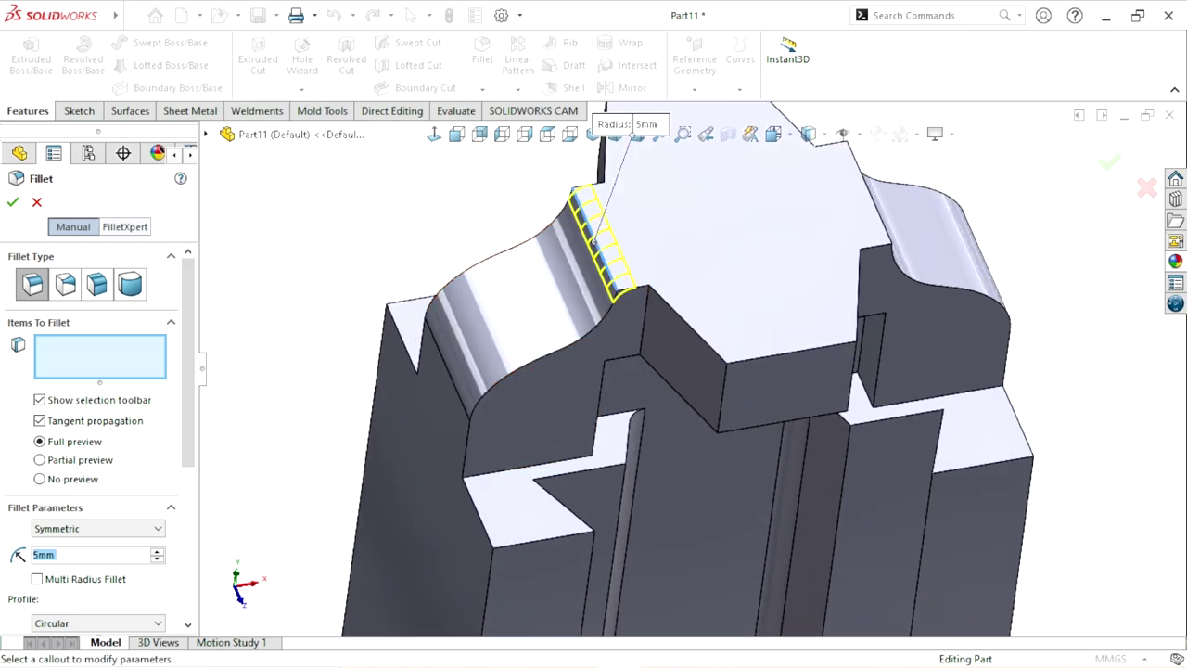
click(876, 208)
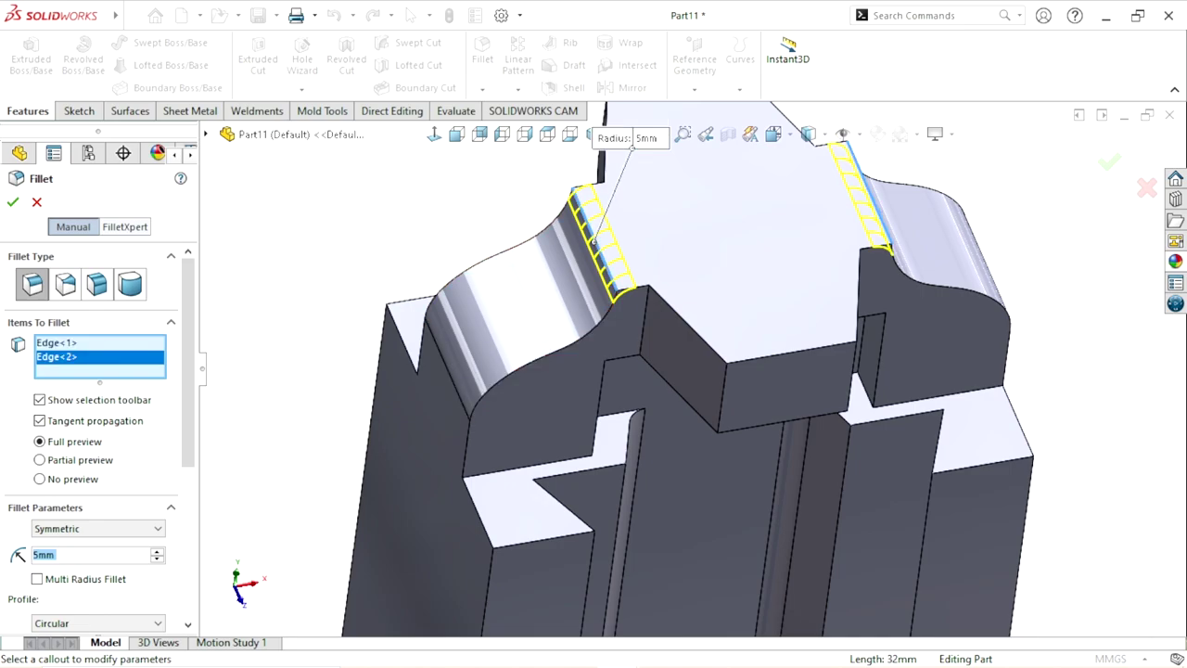
key(Return)
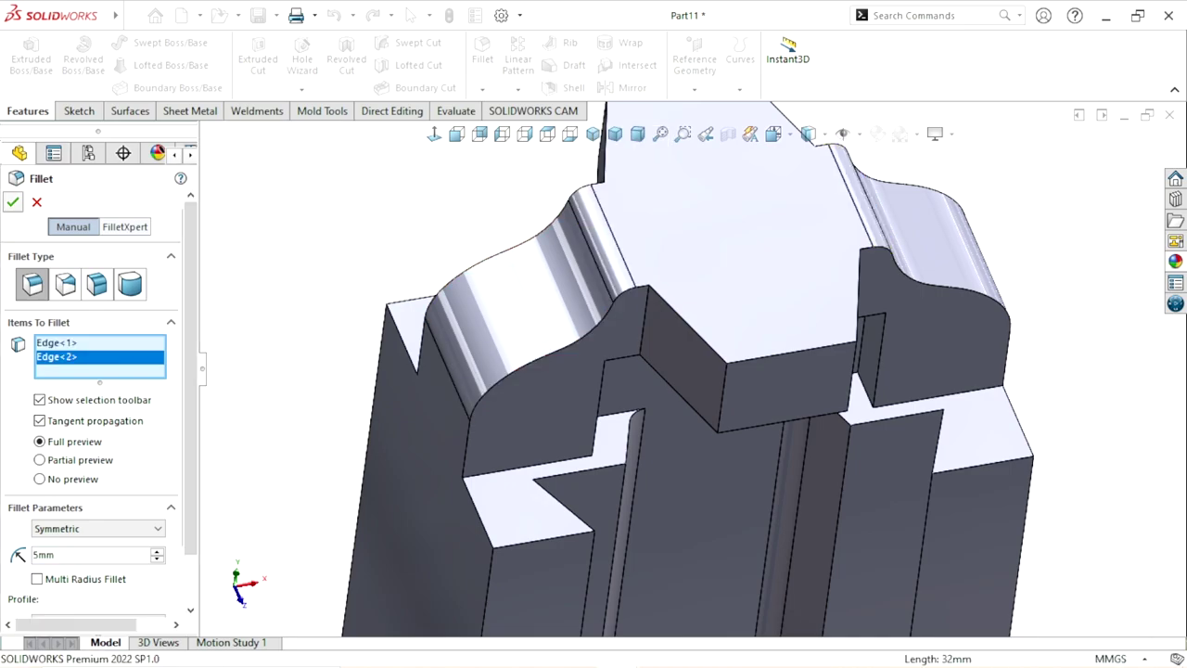
key(f)
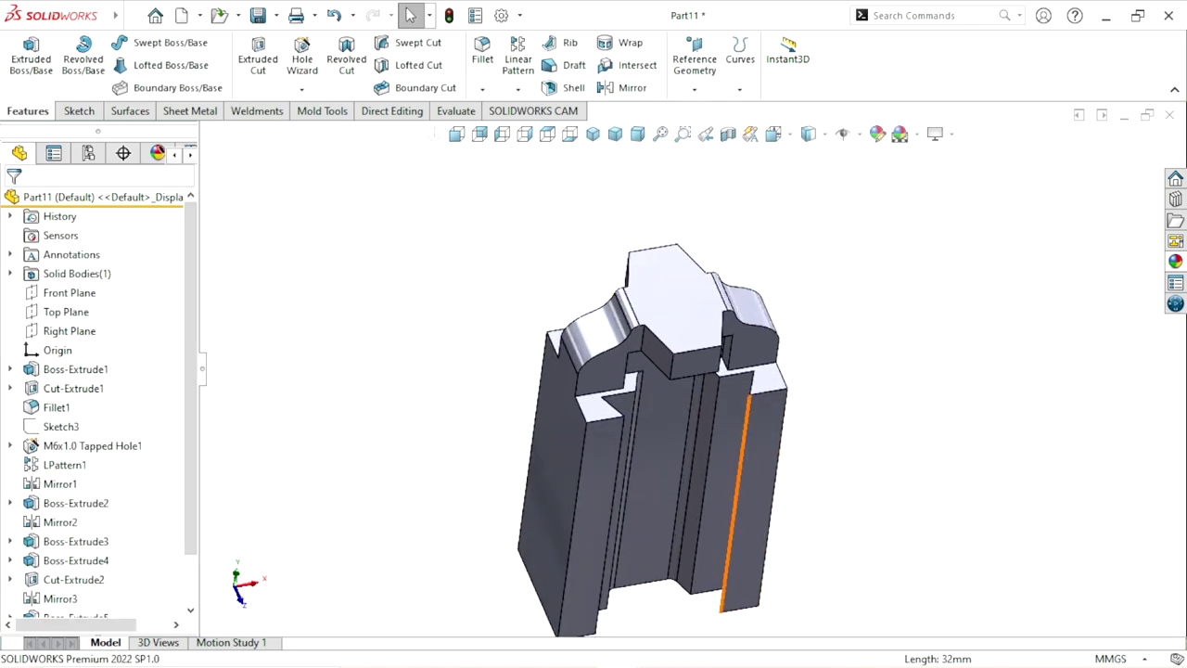
ctrl+middle_drag(726, 445, 714, 403)
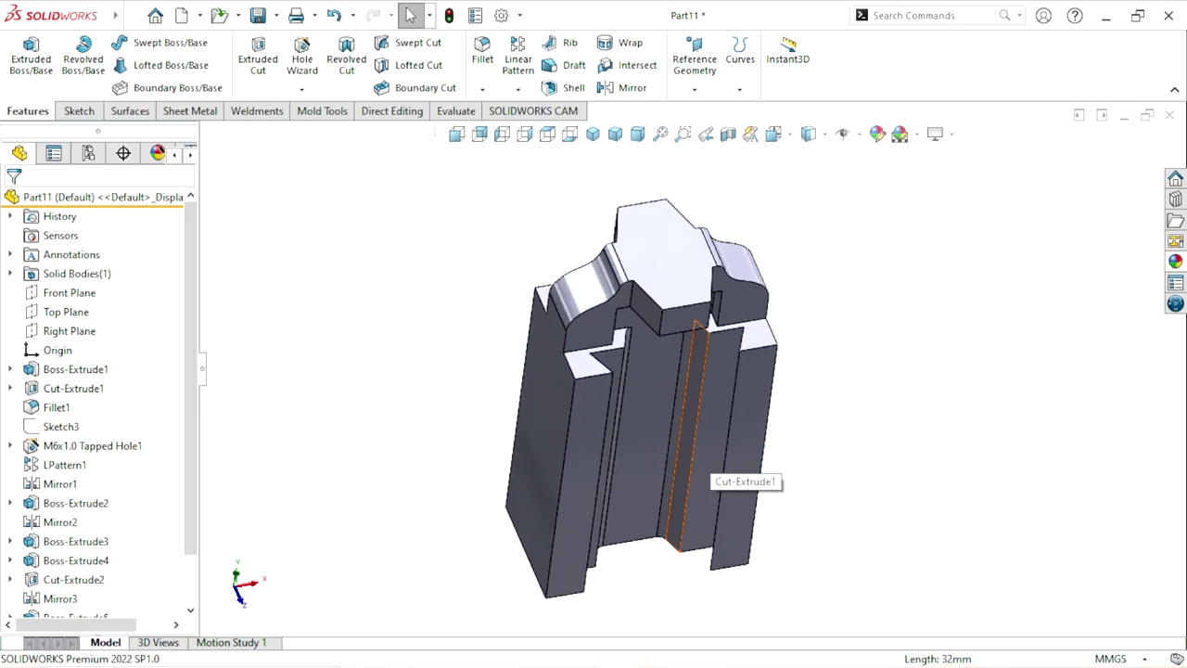
scroll(689, 362, up, 3)
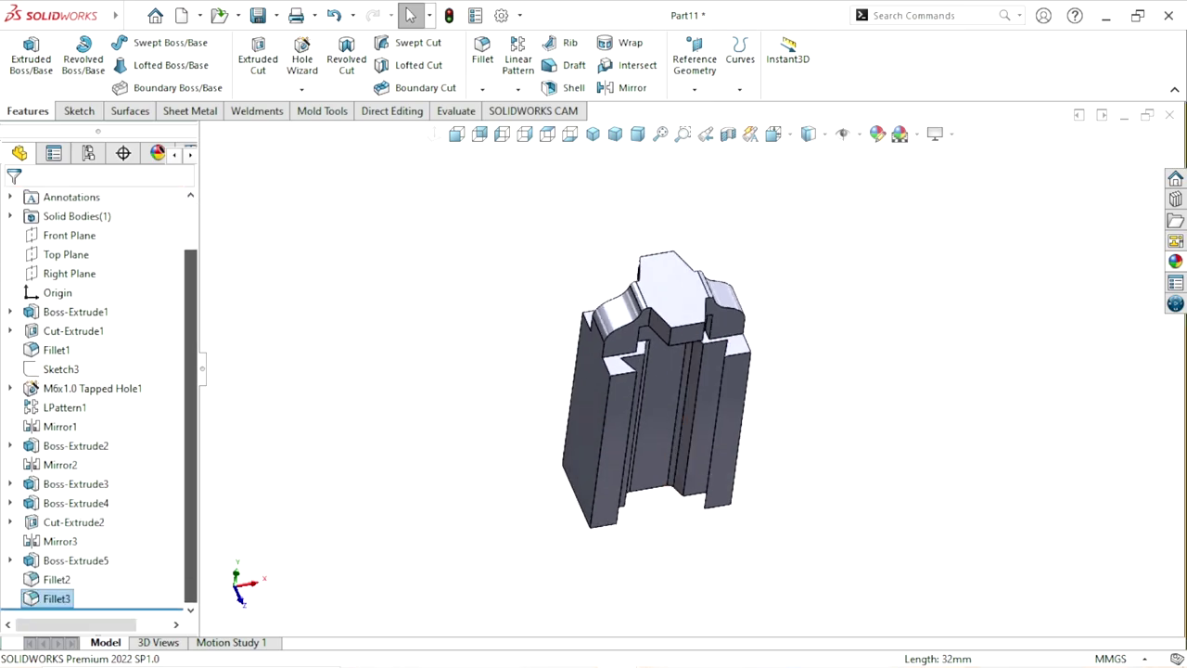
Step: Edit Fillet3 and add a third and fourth edge around the top bridge
click(56, 598)
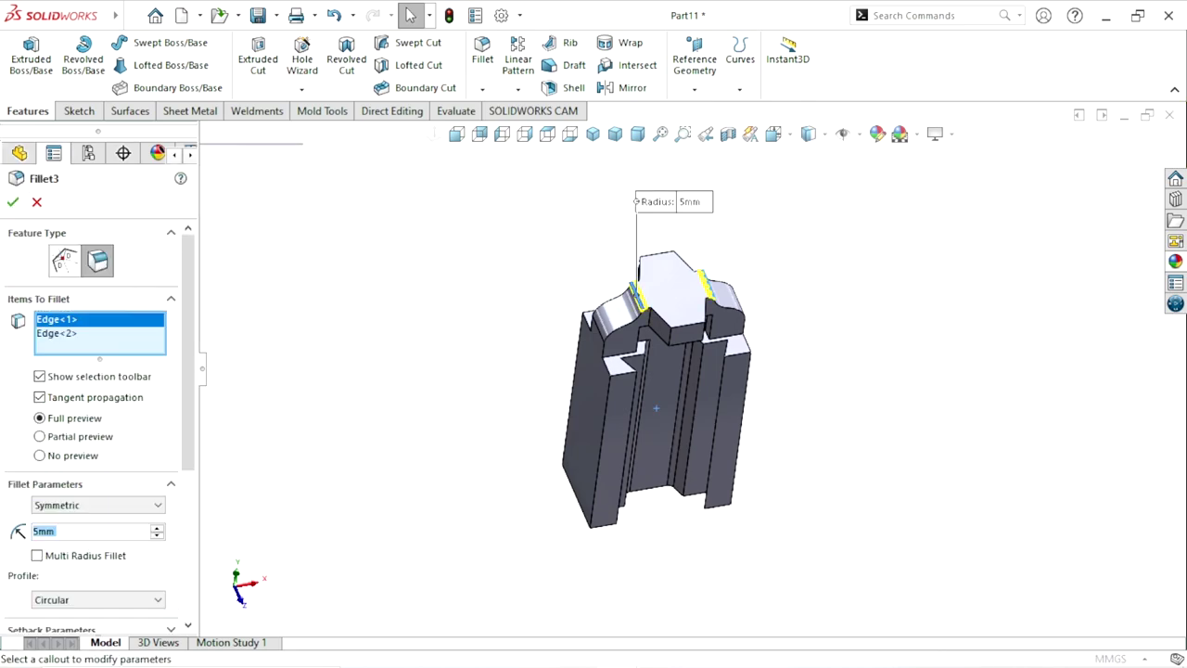
scroll(613, 361, down, 2)
scroll(613, 361, down, 3)
scroll(613, 362, down, 3)
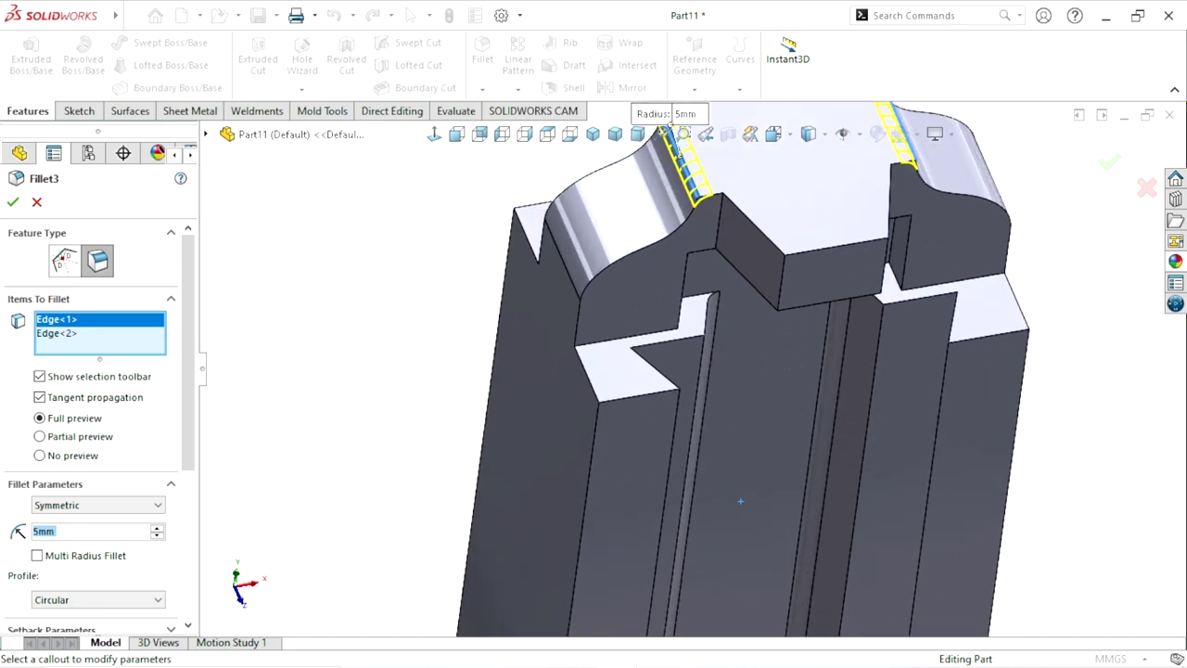
click(630, 333)
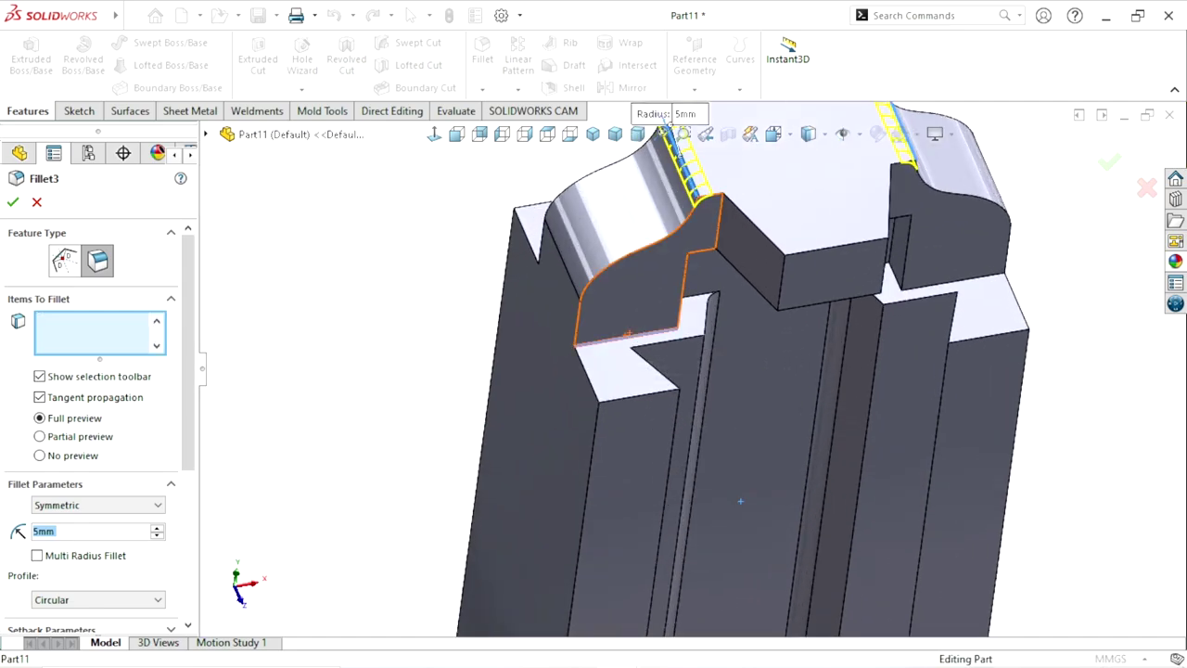
click(974, 276)
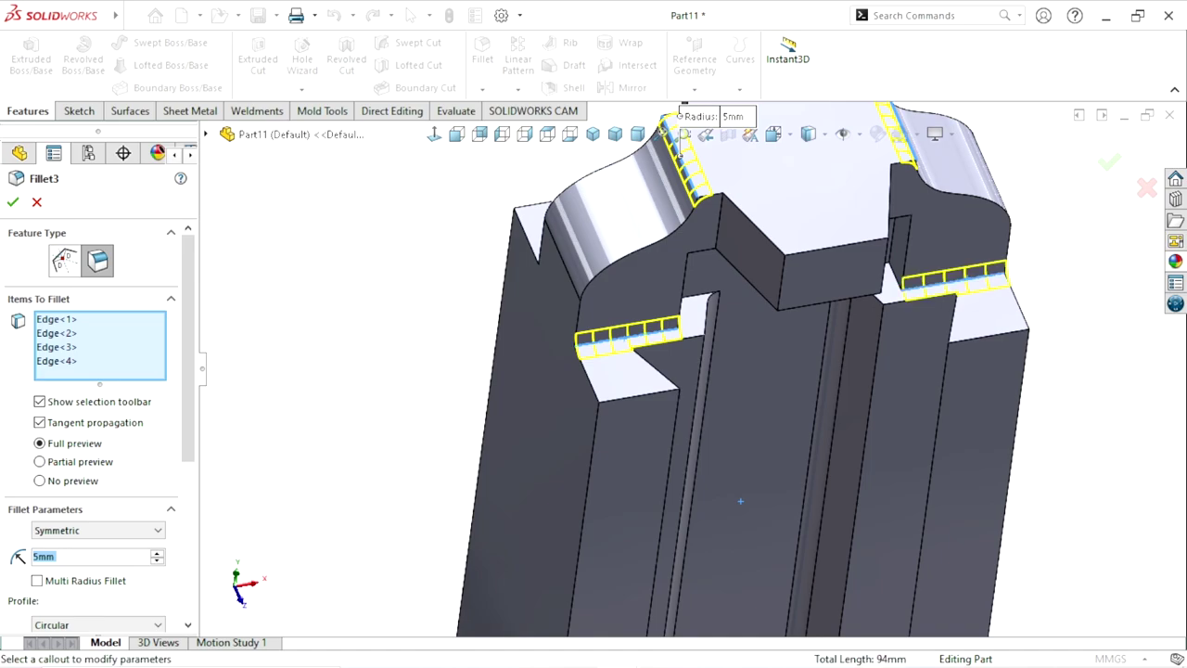
Step: Add the slot edge and a sixth edge, updating Fillet3 to six 5 mm edges
mouse_move(974, 275)
middle_down()
mouse_move(705, 389)
mouse_move(520, 195)
middle_up()
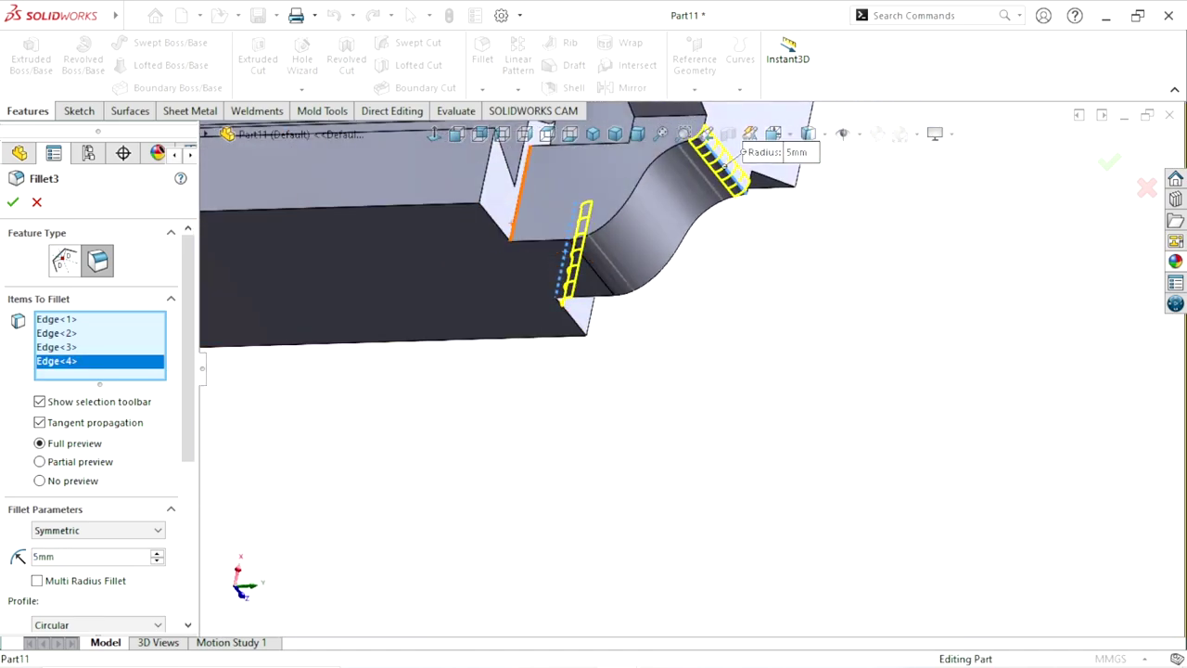
click(516, 200)
scroll(593, 334, up, 5)
scroll(594, 334, down, 2)
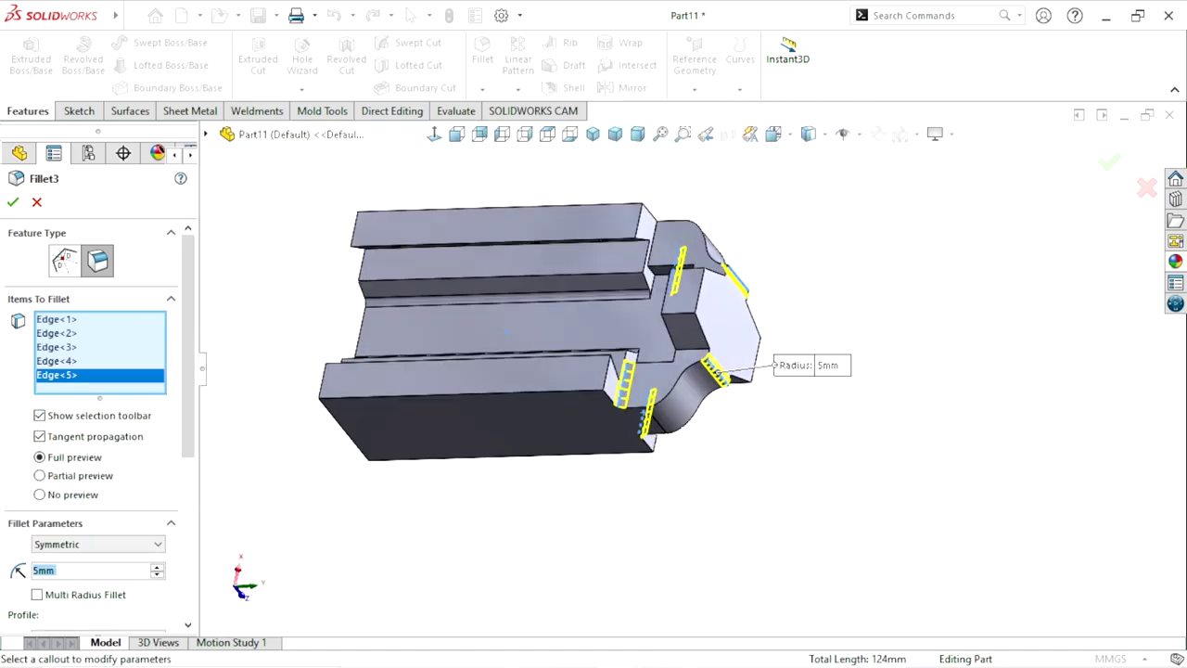
scroll(666, 232, down, 5)
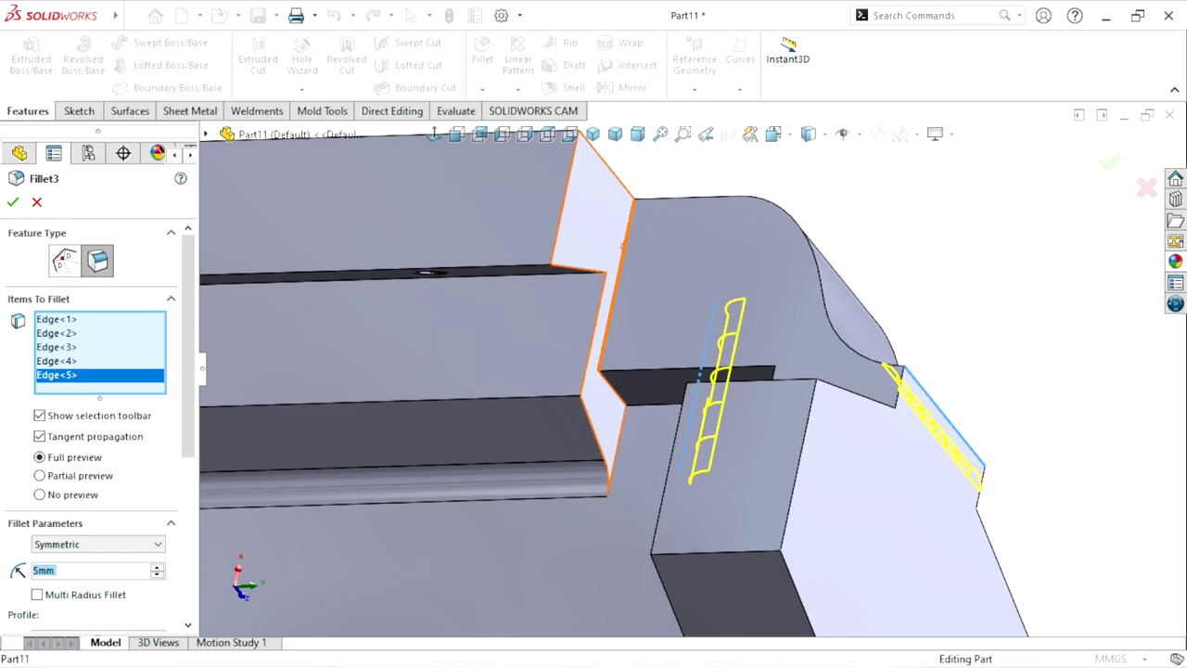
click(622, 246)
scroll(683, 361, up, 3)
scroll(683, 361, up, 3)
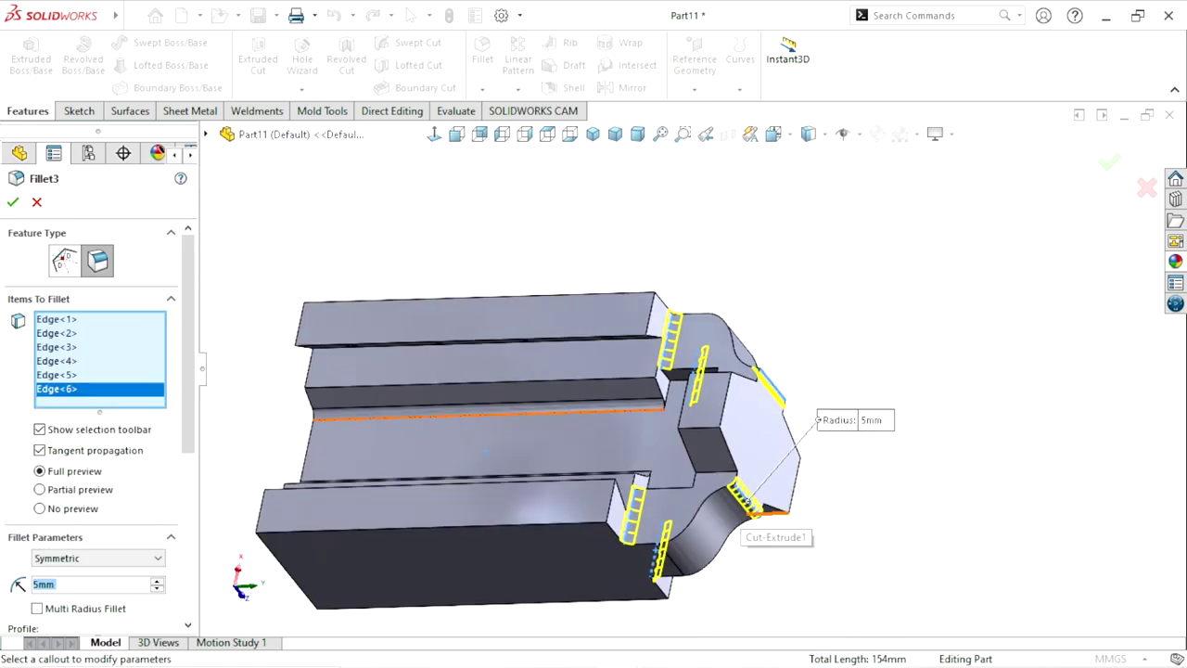
scroll(687, 367, up, 2)
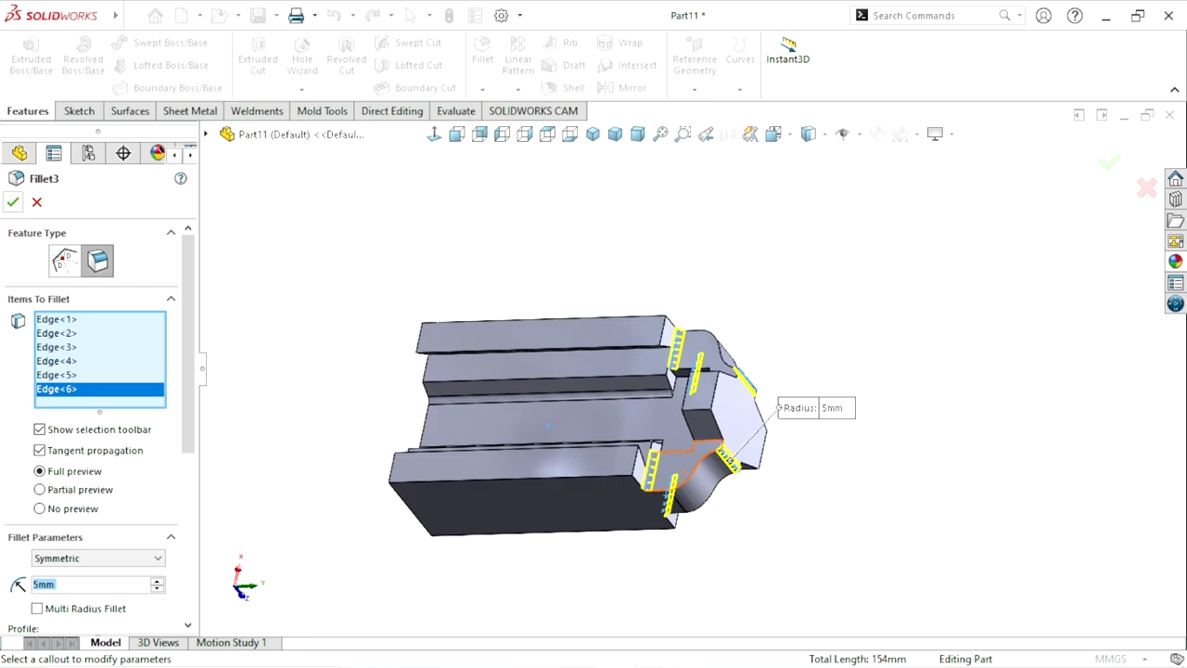
key(Return)
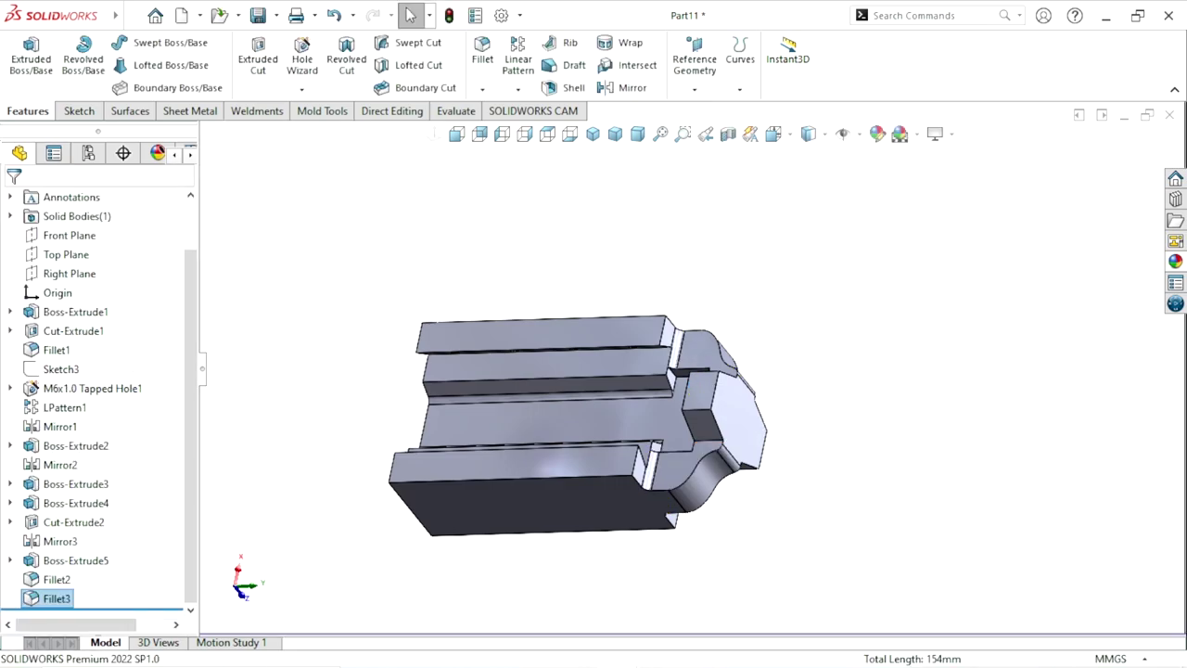
Step: Set the fillet radius to 10 mm and pick the first two inner vertical edges
key(ctrl+8)
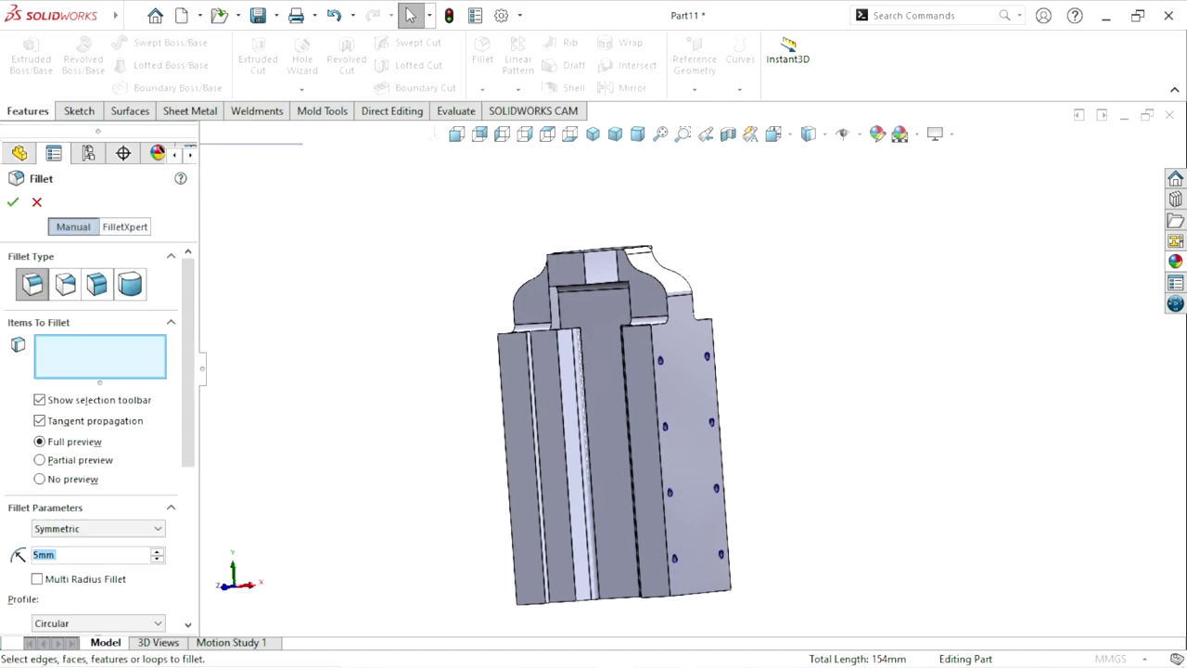
text(10)
key(Return)
scroll(548, 324, up, 3)
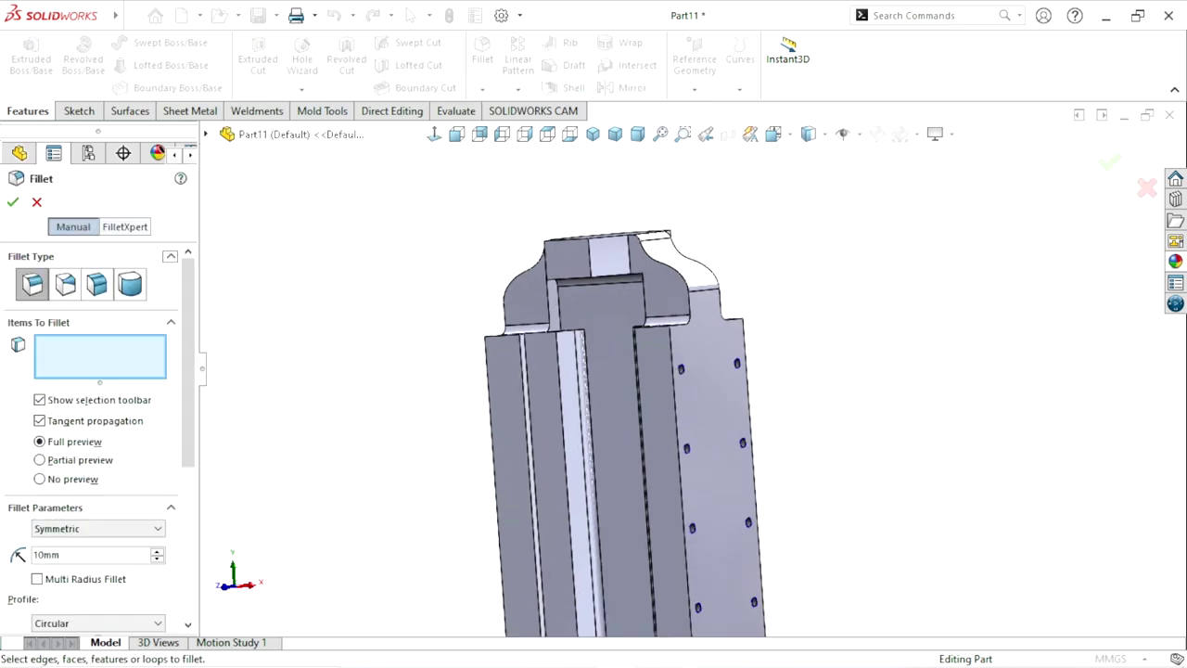
scroll(561, 287, up, 1)
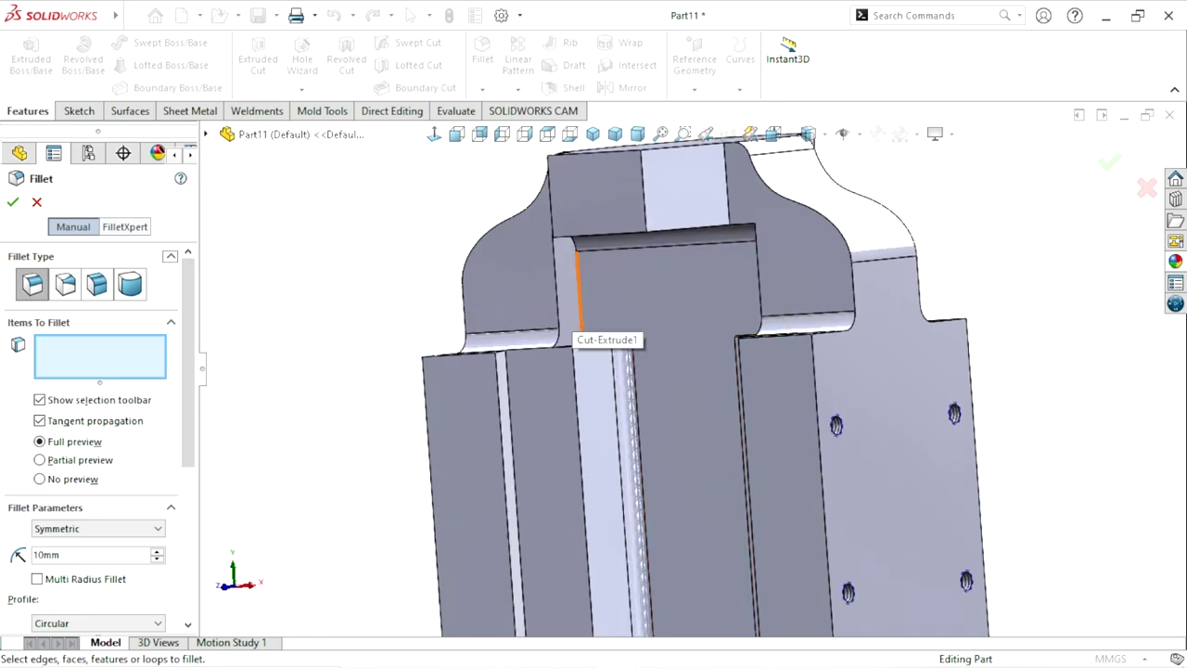
click(579, 288)
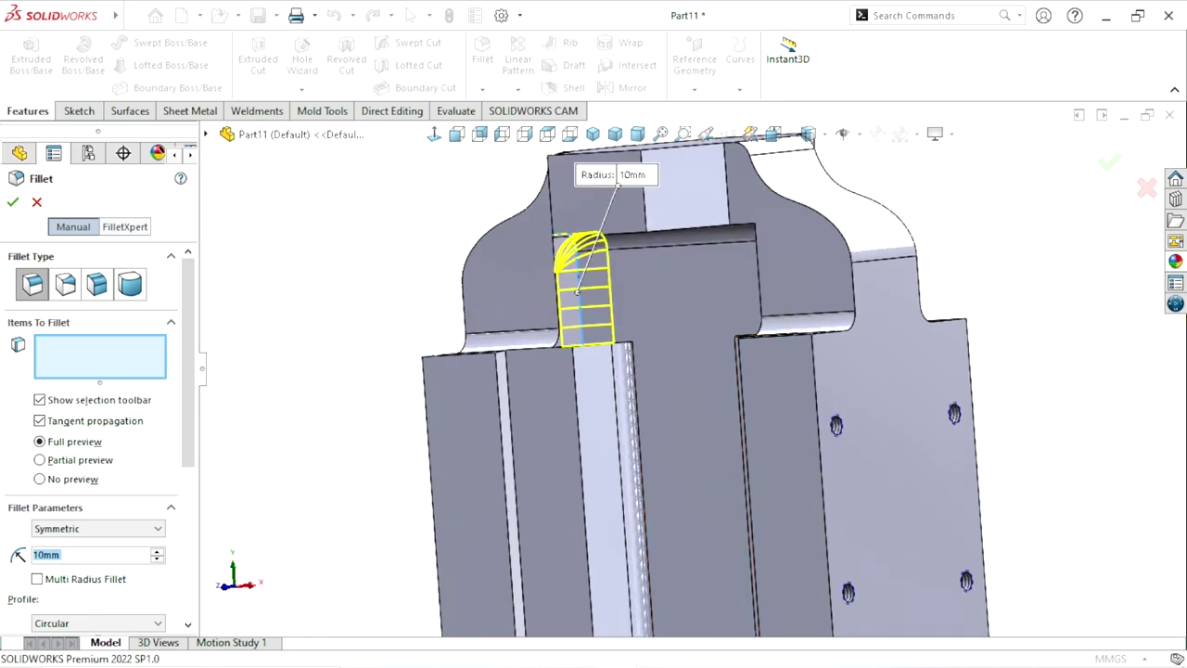
middle_drag(579, 287, 649, 278)
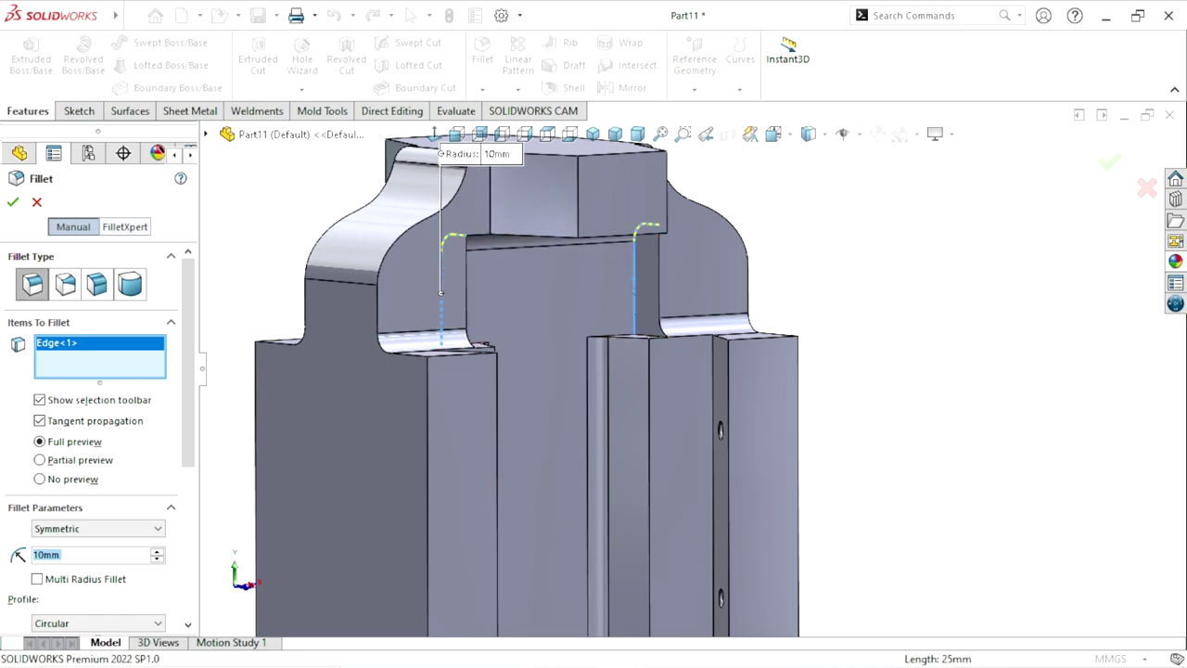
click(633, 287)
Step: Add the remaining two inner vertical edges and apply the 10 mm Fillet4
middle_drag(634, 288, 519, 288)
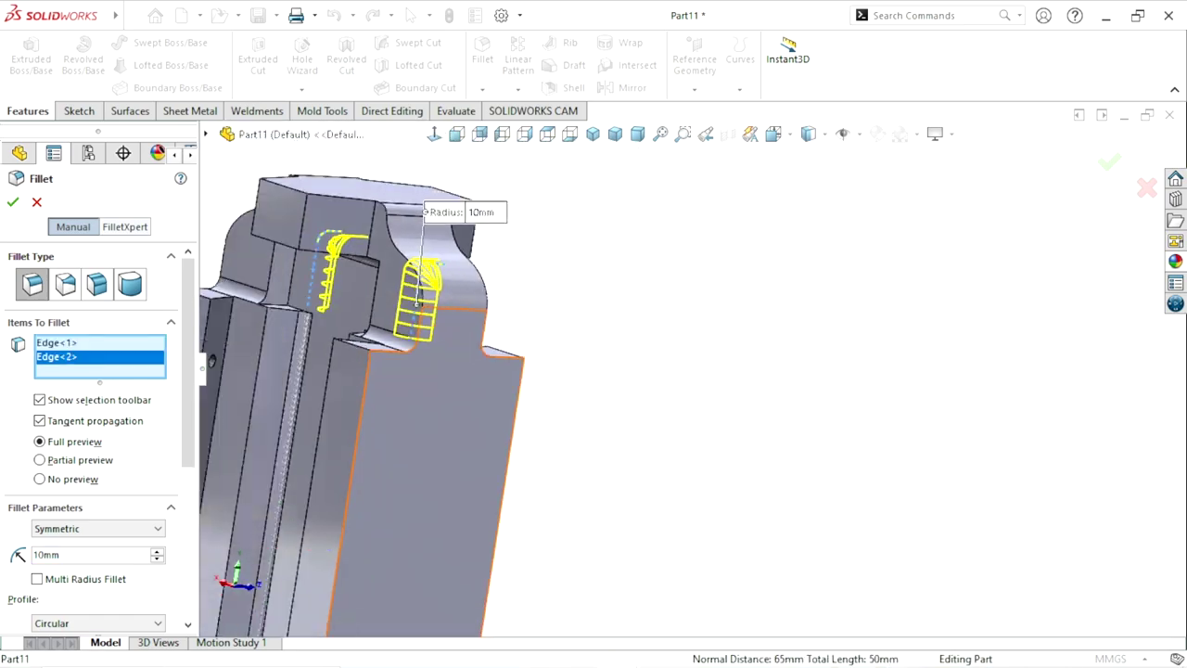
middle_drag(464, 371, 603, 371)
scroll(519, 418, up, 3)
scroll(649, 371, down, 5)
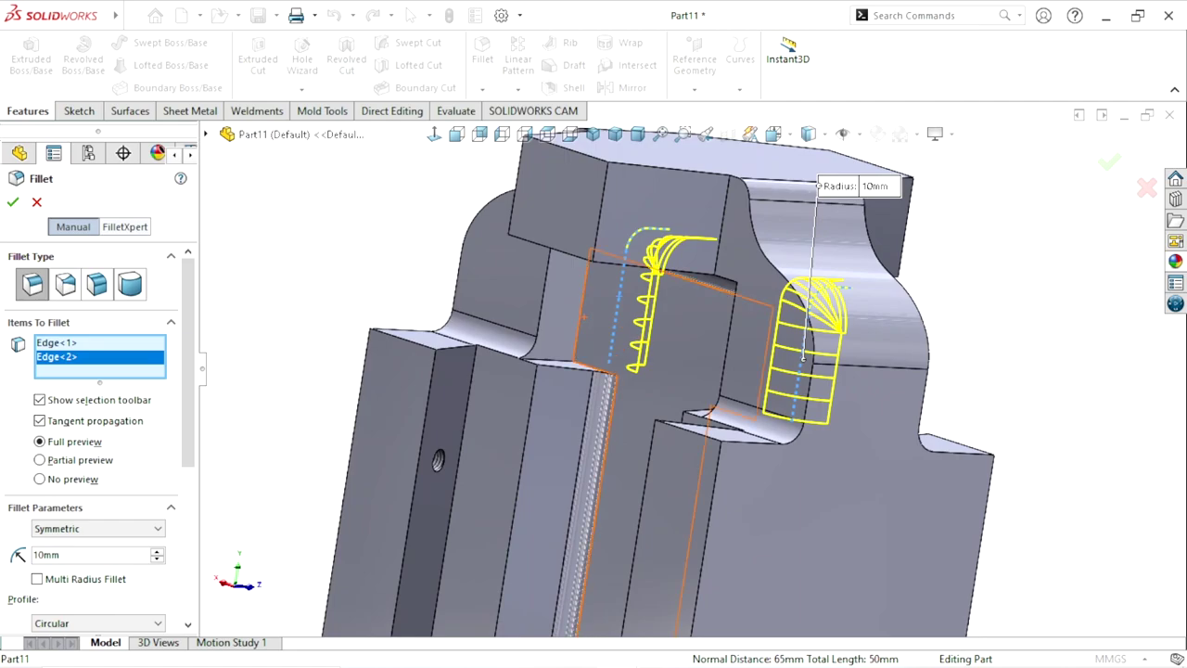
click(584, 335)
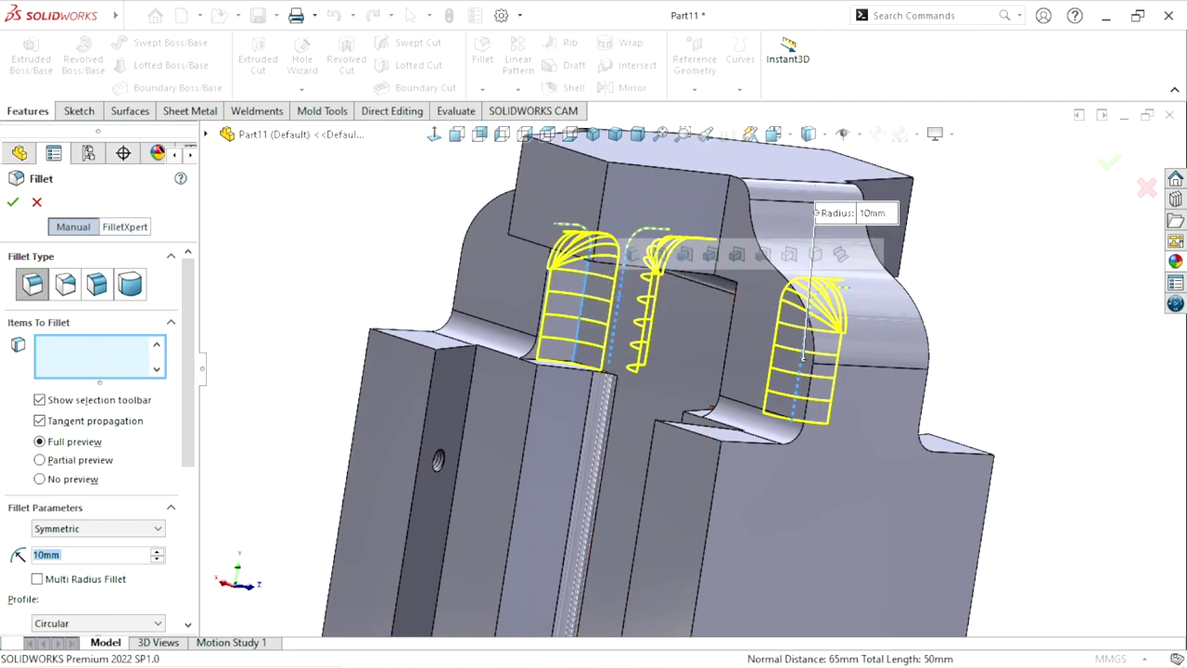
middle_drag(584, 336, 557, 352)
middle_drag(582, 397, 719, 427)
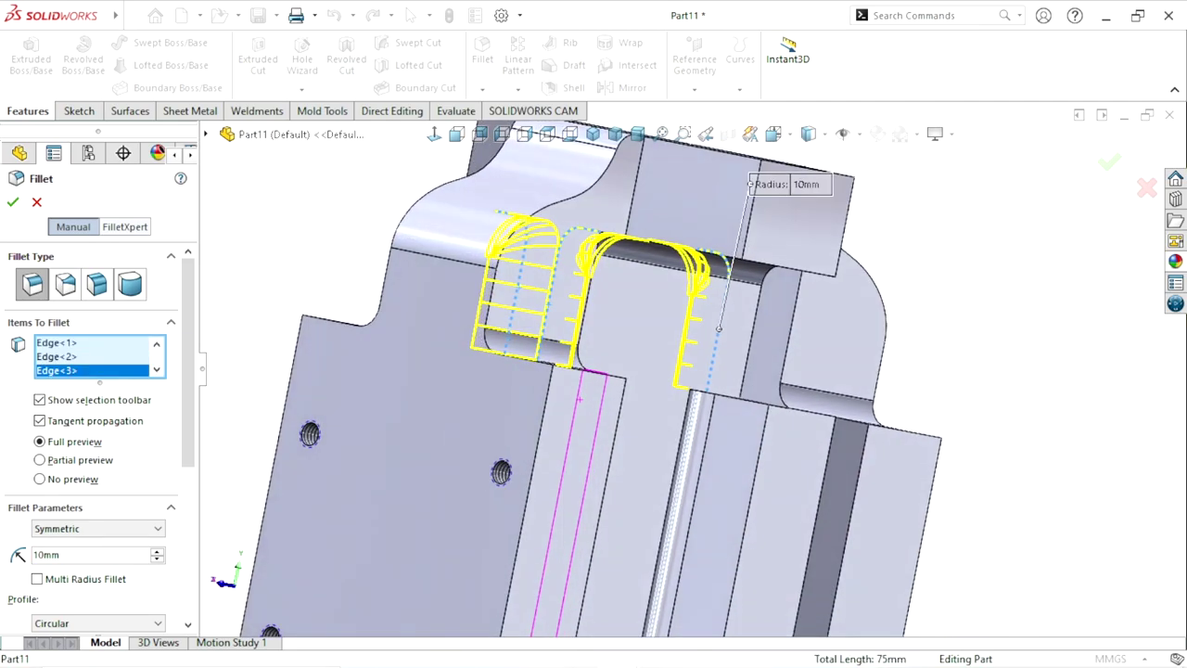
click(763, 362)
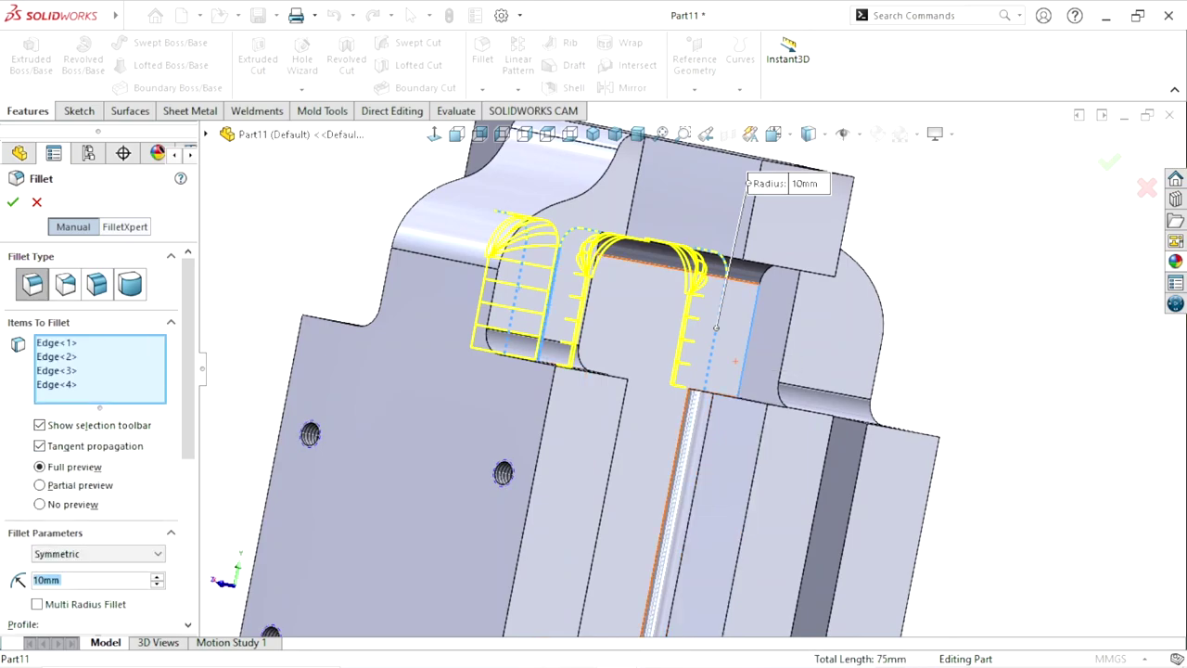
key(Return)
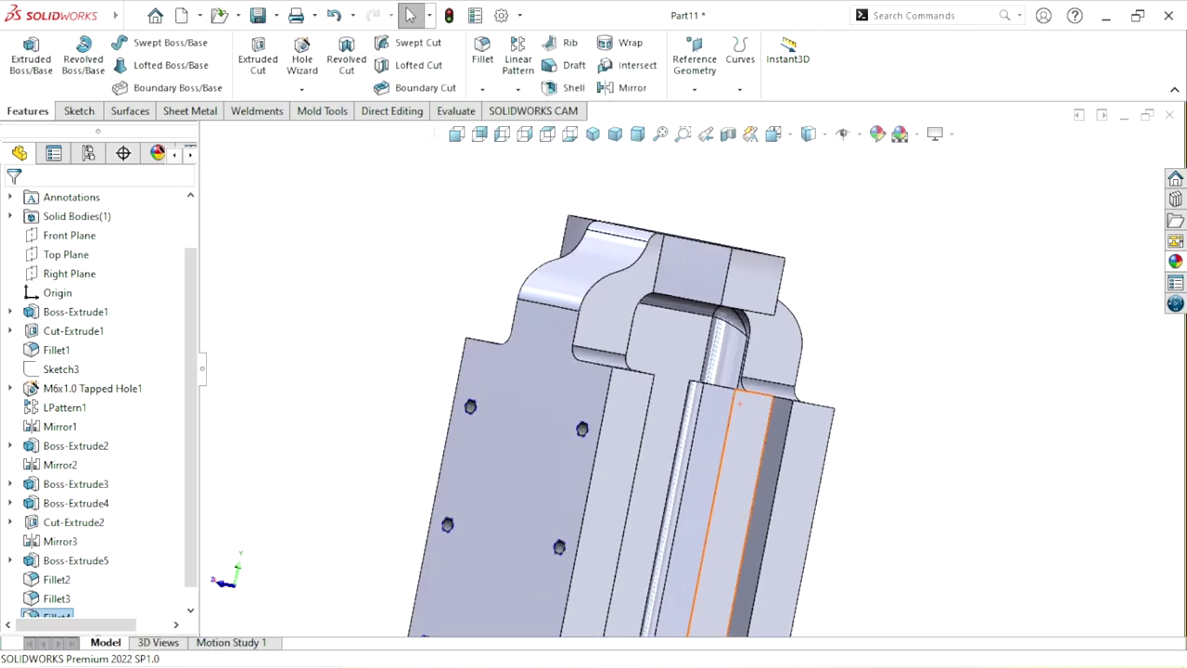
middle_drag(749, 411, 927, 508)
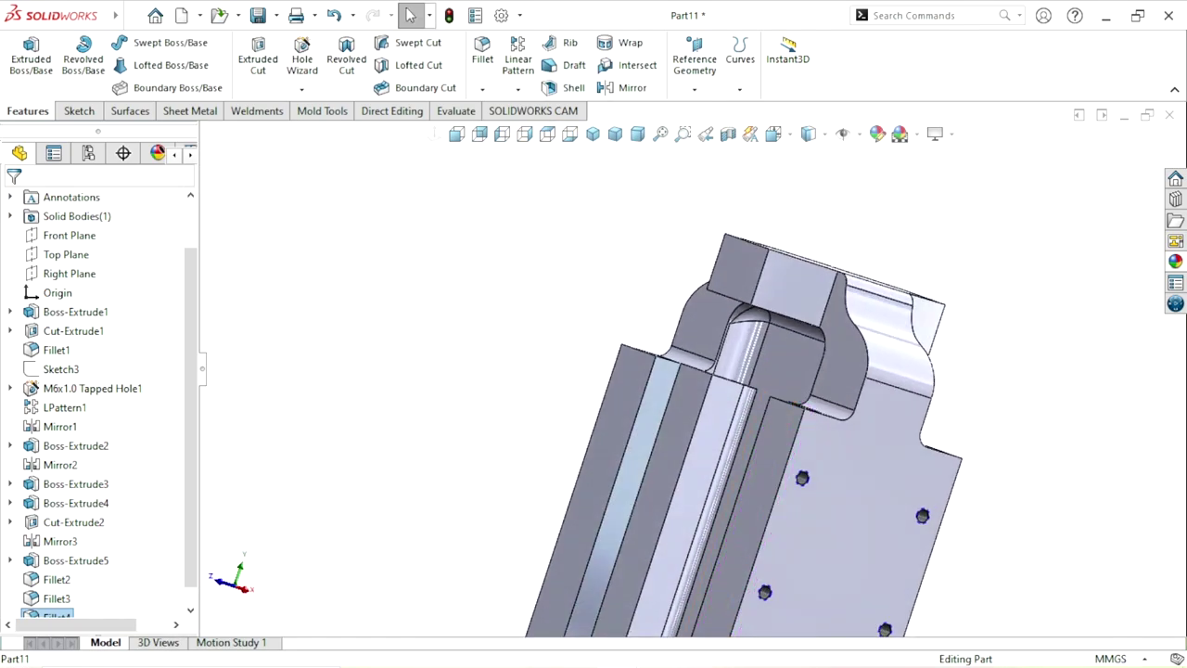
middle_drag(794, 478, 754, 403)
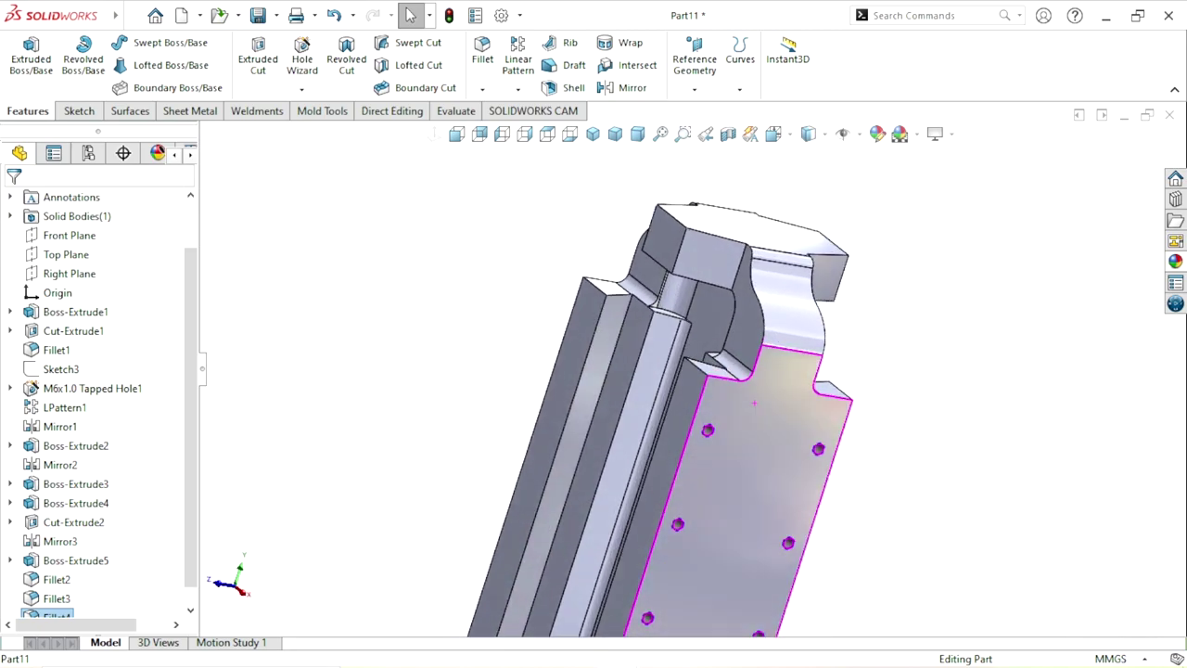
mouse_move(755, 402)
middle_down()
mouse_move(704, 371)
mouse_move(691, 390)
middle_up()
scroll(705, 371, up, 2)
scroll(705, 371, down, 3)
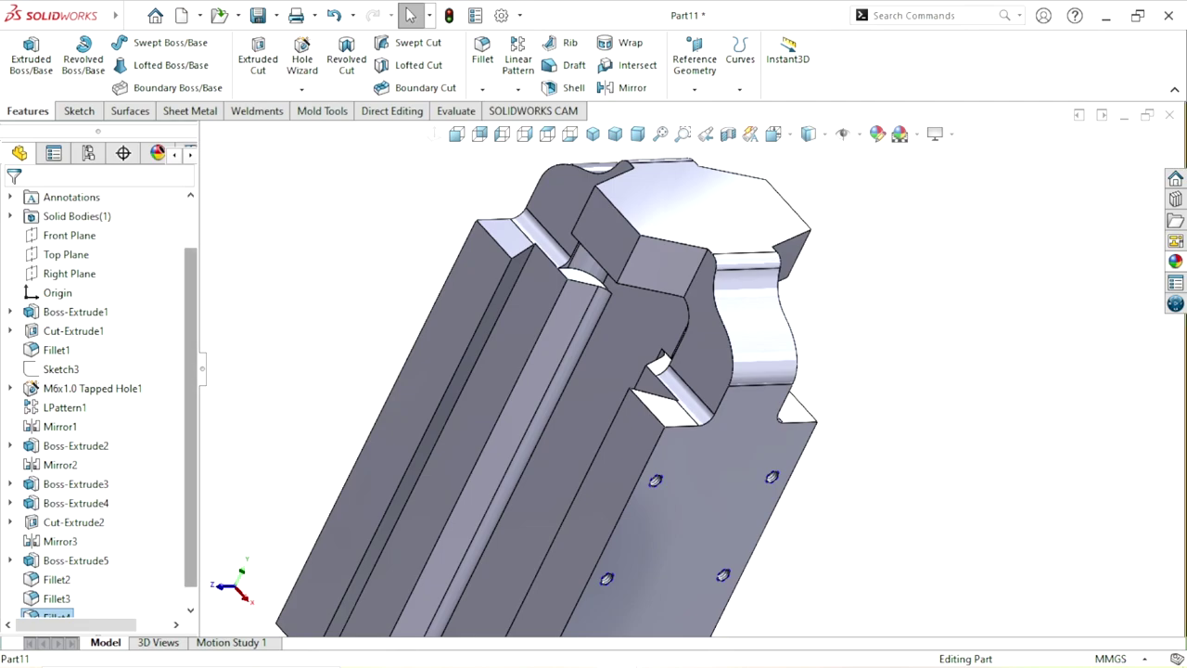
scroll(56, 598, down, 1)
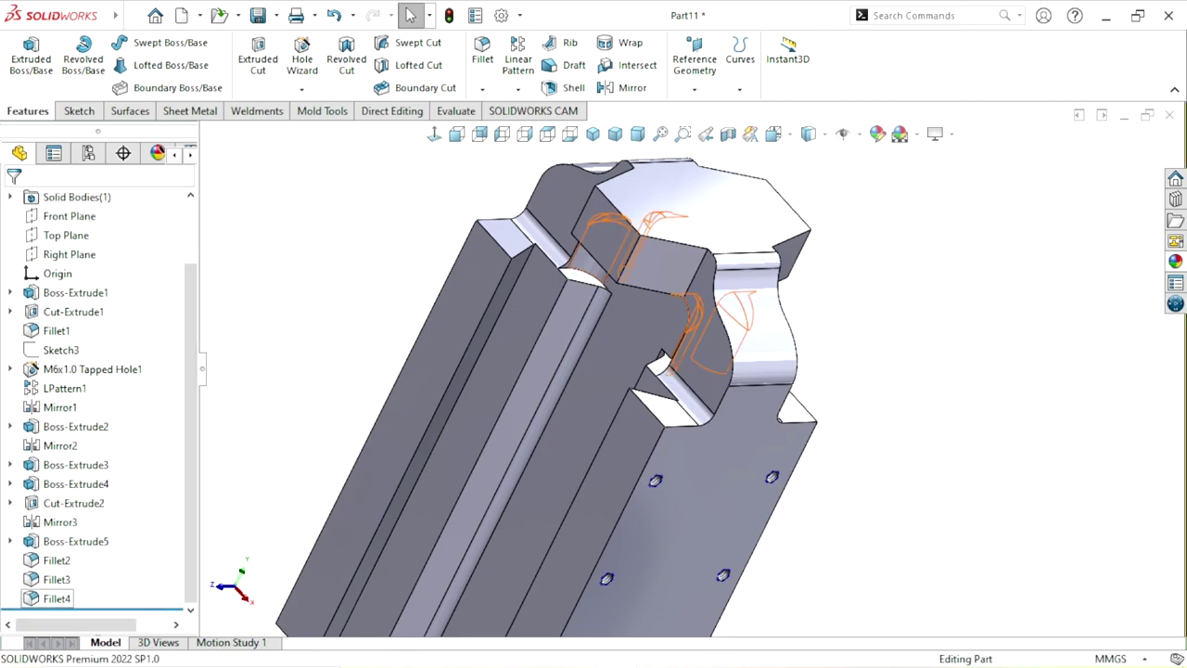
click(56, 599)
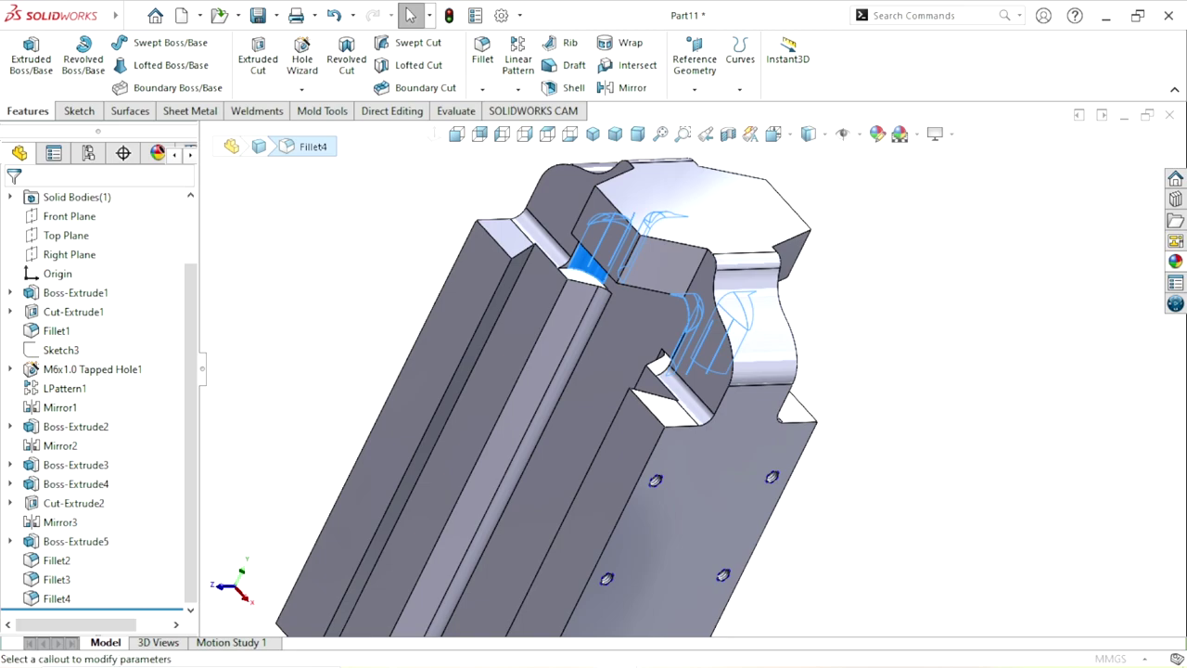
scroll(698, 288, down, 3)
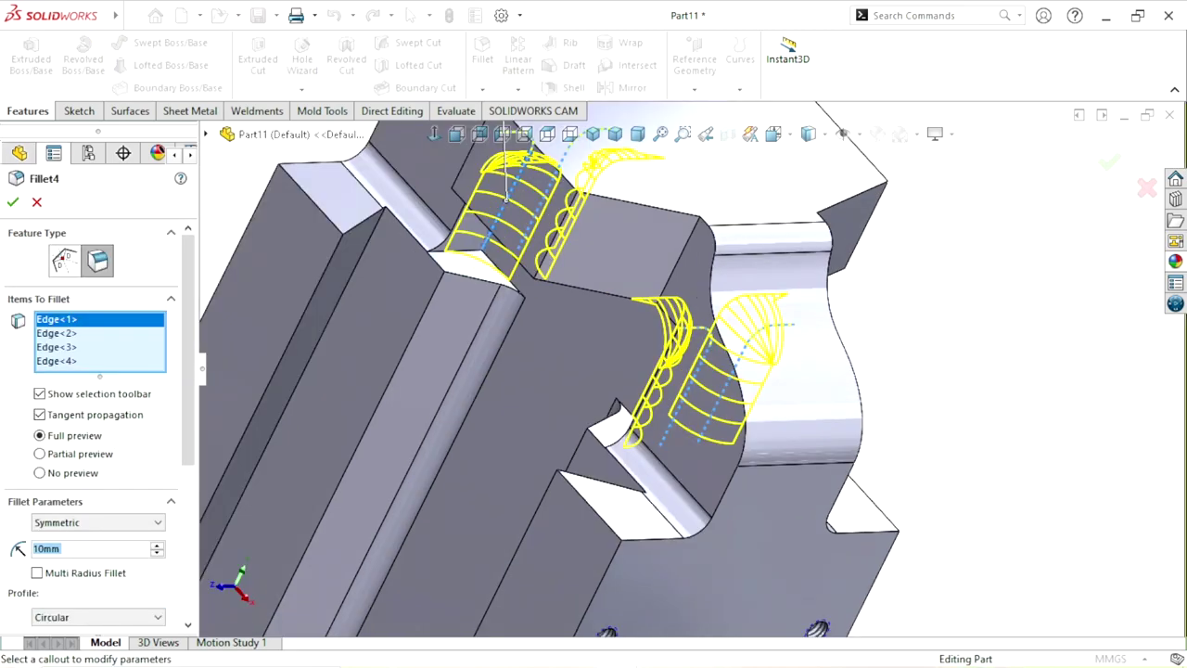
click(682, 255)
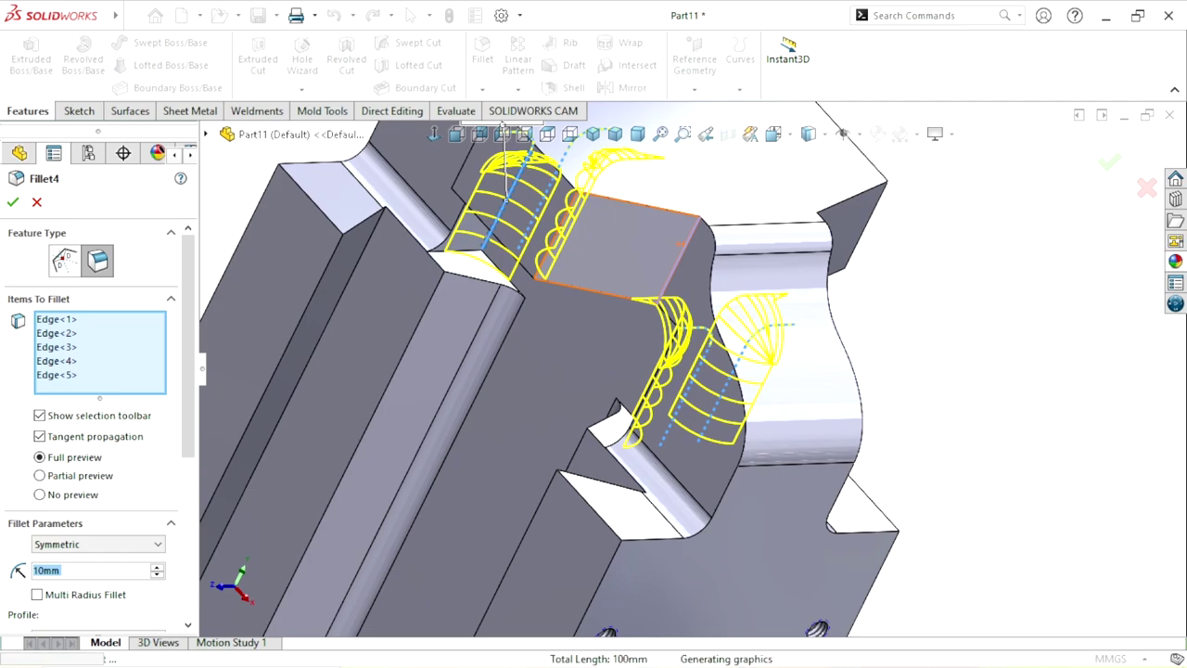
mouse_move(682, 256)
middle_down()
mouse_move(840, 452)
mouse_move(914, 390)
mouse_move(650, 399)
middle_up()
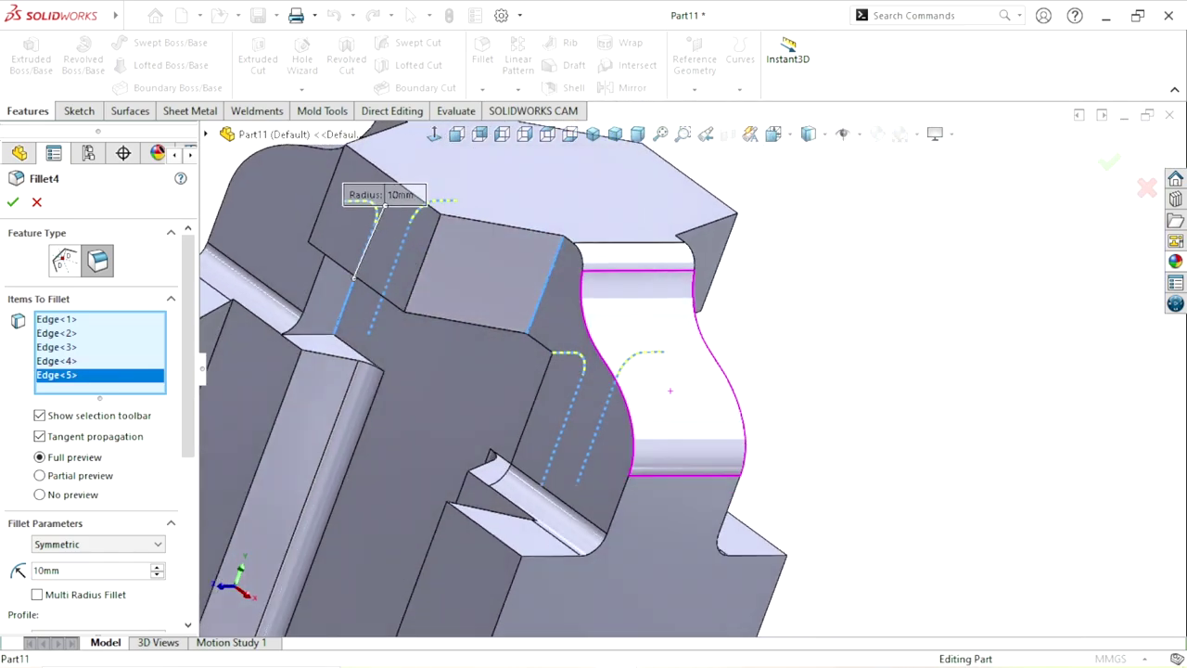
right_click(100, 375)
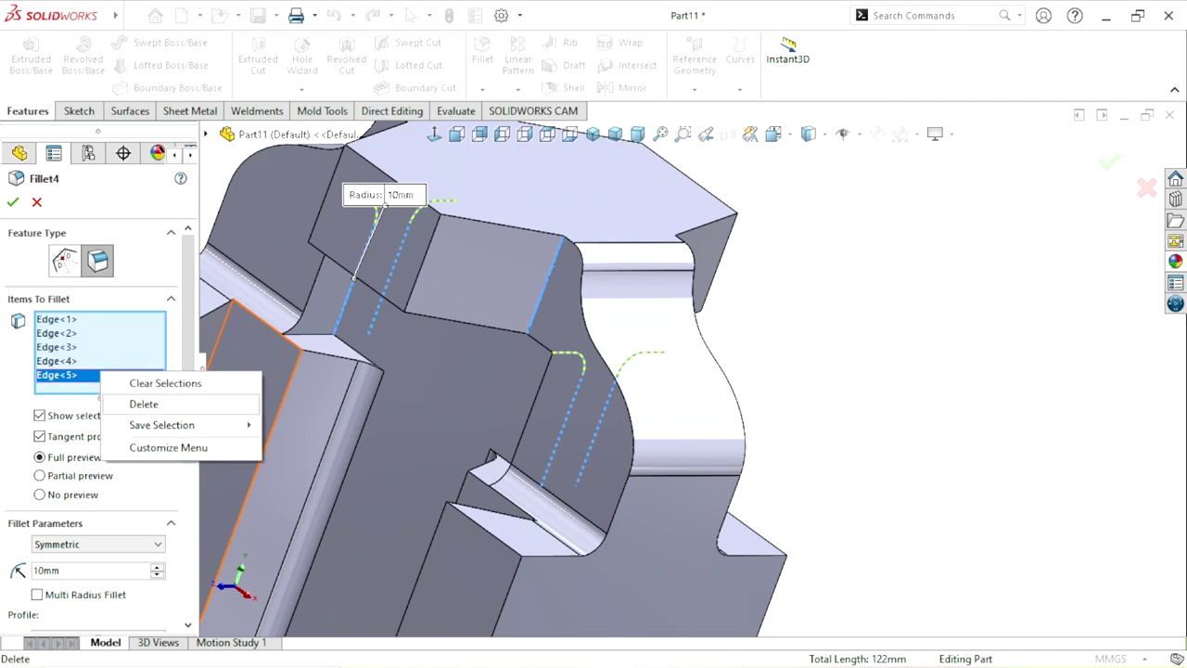
click(144, 404)
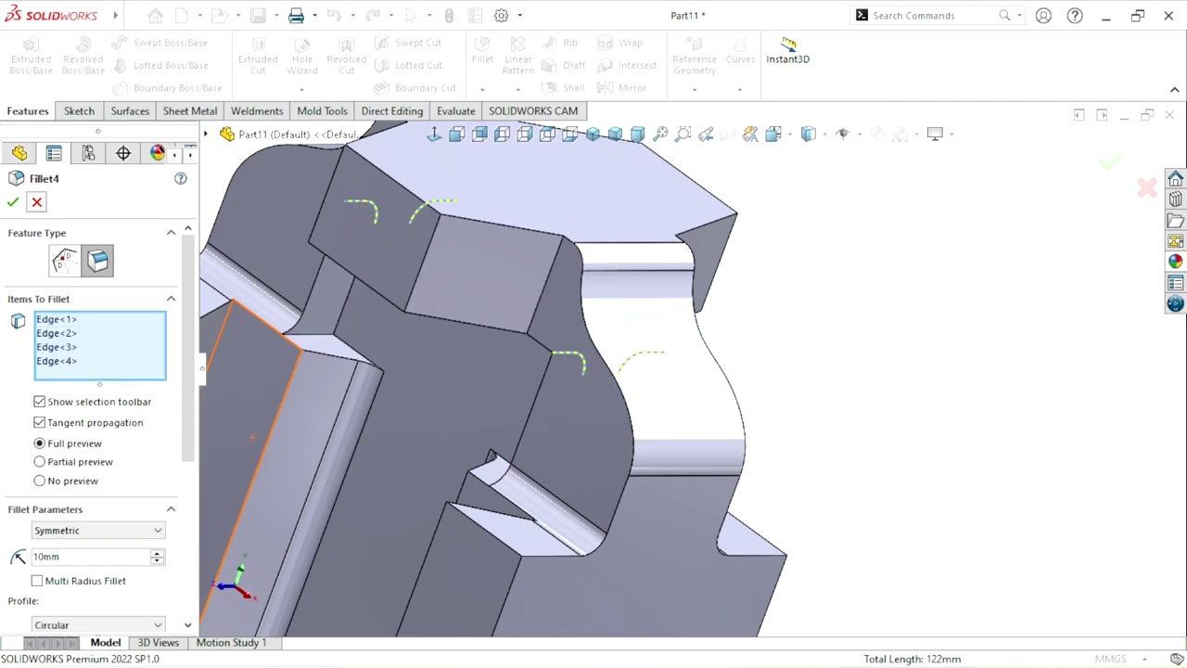
key(Return)
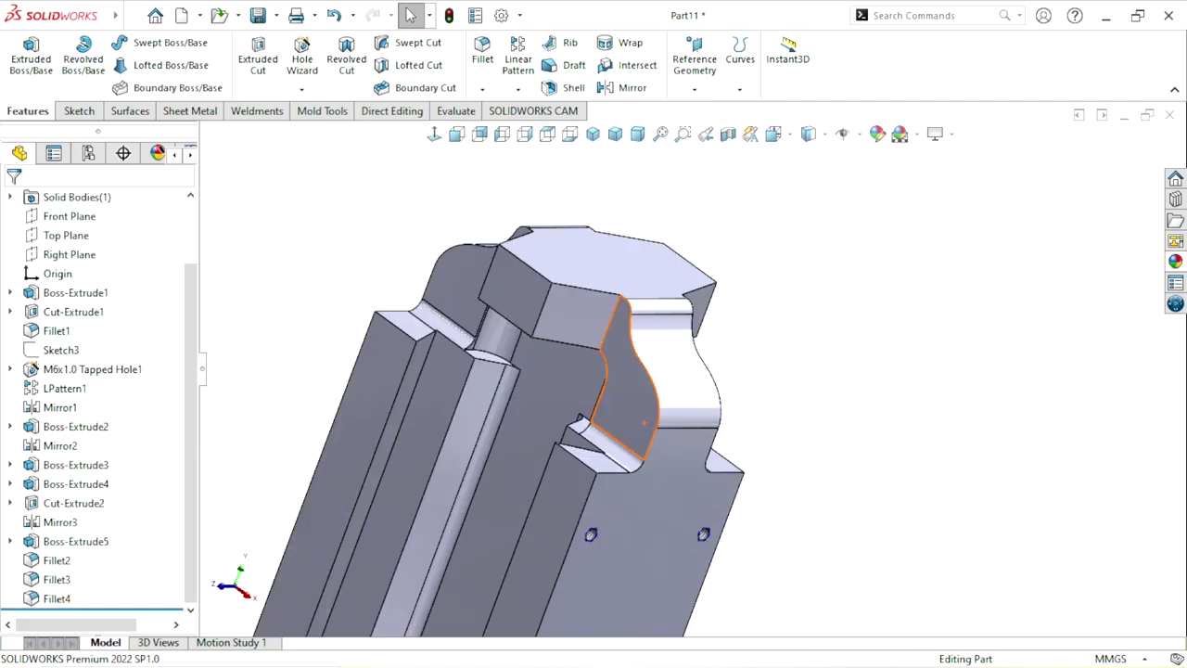
Step: Pick two vertical edges of the hexagonal boss for a 10 mm fillet
mouse_move(251, 437)
middle_down()
mouse_move(567, 462)
mouse_move(575, 500)
middle_up()
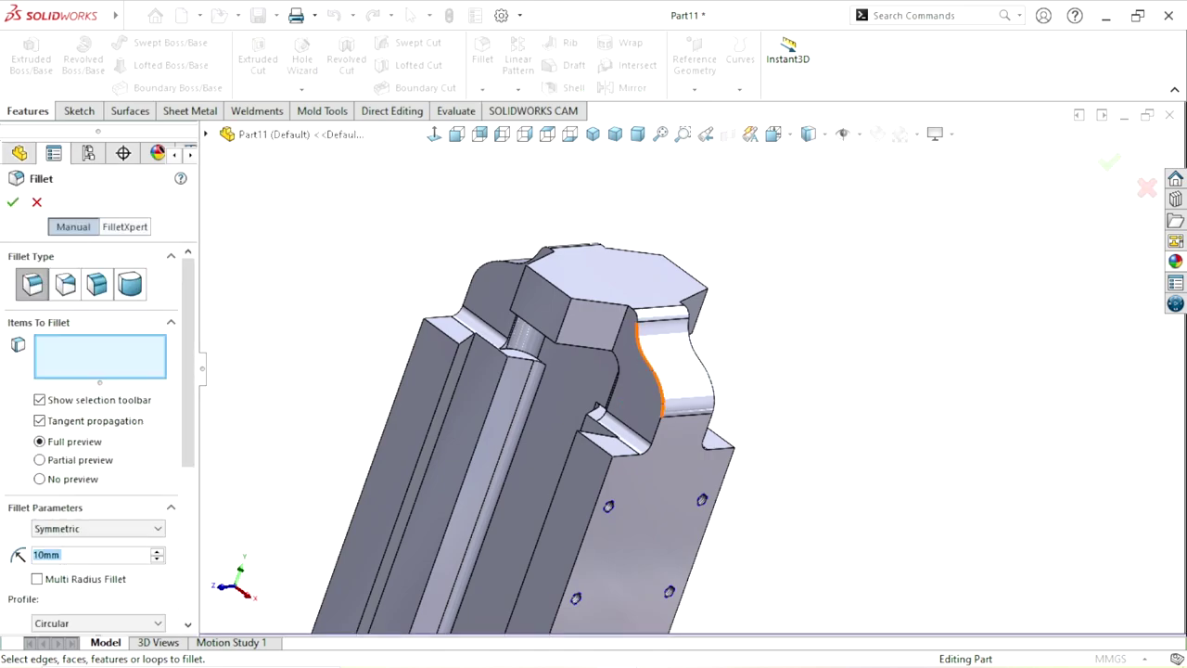
scroll(645, 381, down, 3)
scroll(640, 384, down, 2)
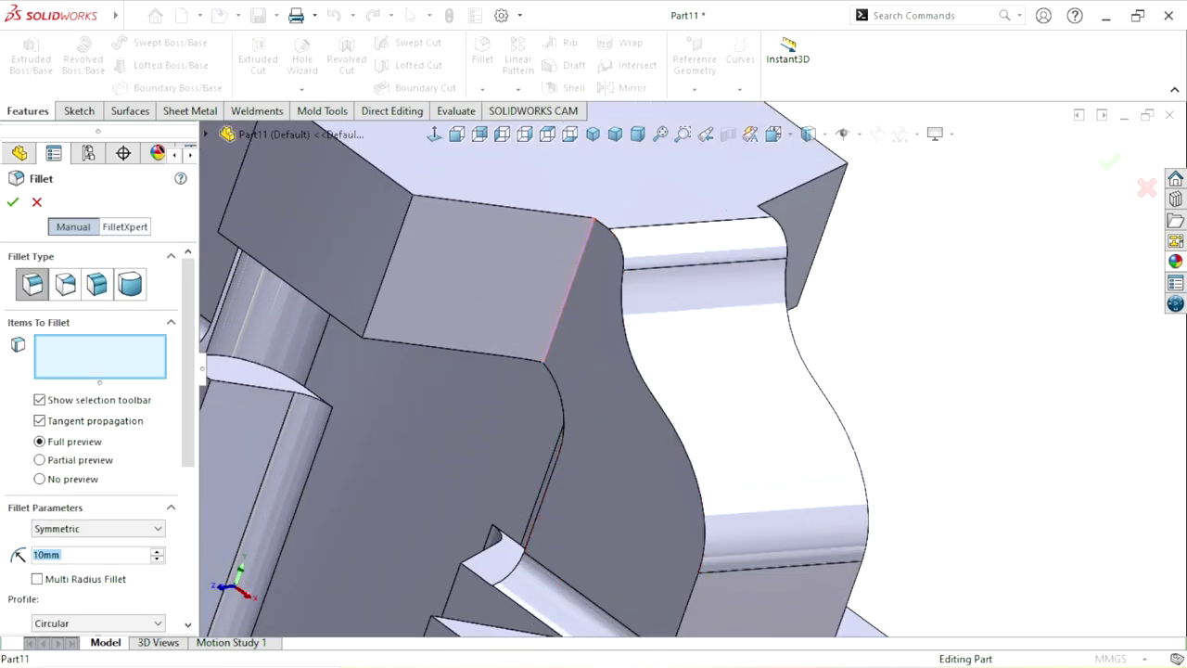
click(603, 255)
middle_drag(603, 255, 667, 278)
middle_drag(816, 248, 837, 252)
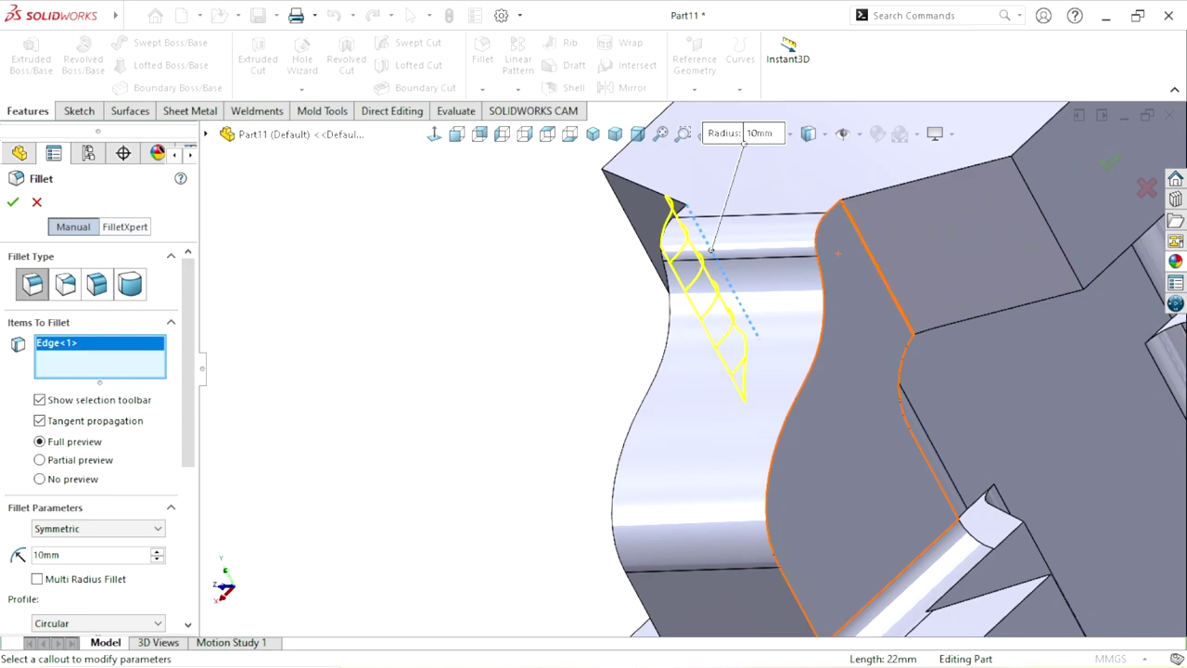
click(829, 251)
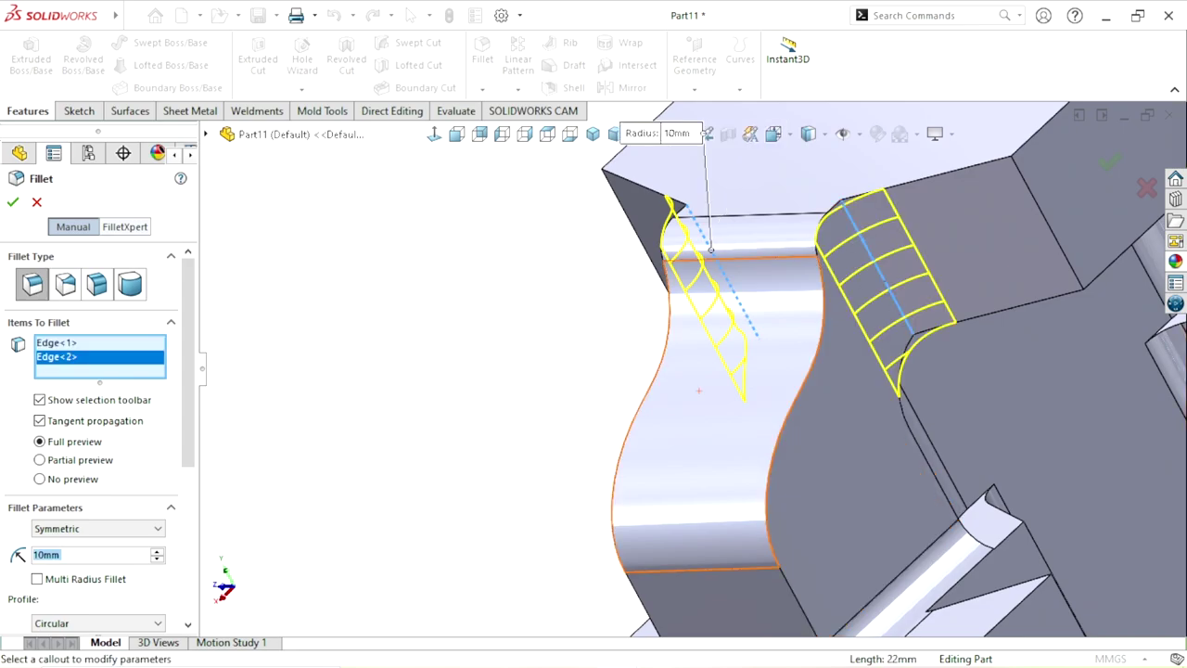
Step: Add two more boss edges, apply the 10 mm fillet, and begin a 3 mm fillet
middle_drag(828, 250, 775, 376)
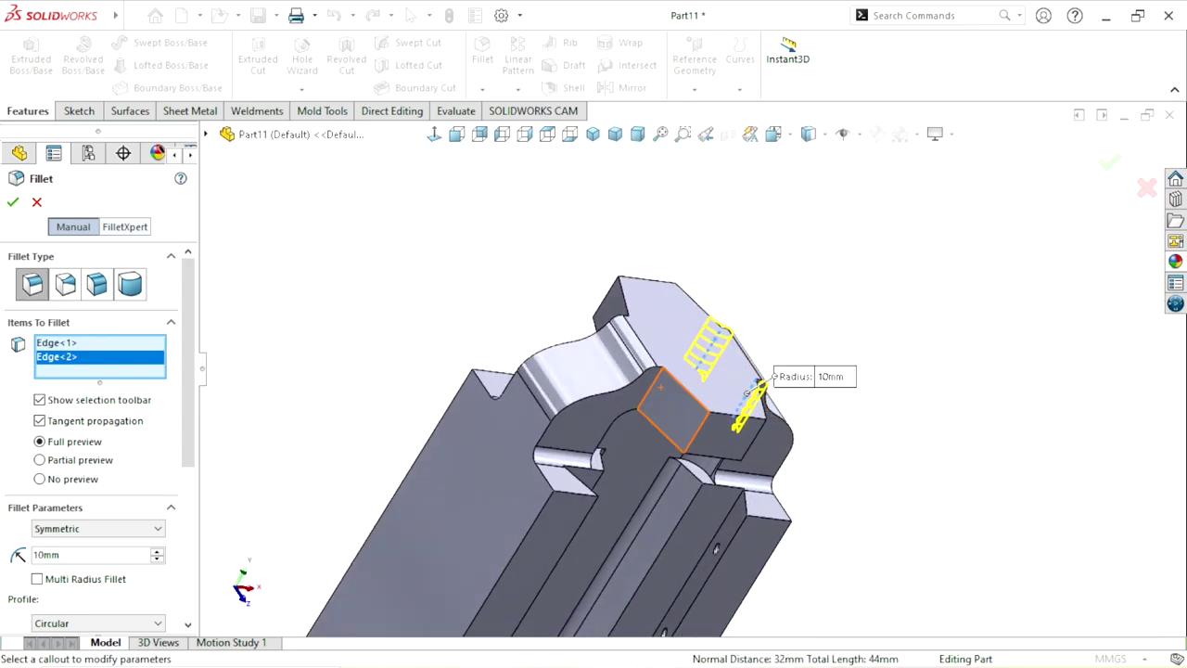
click(747, 393)
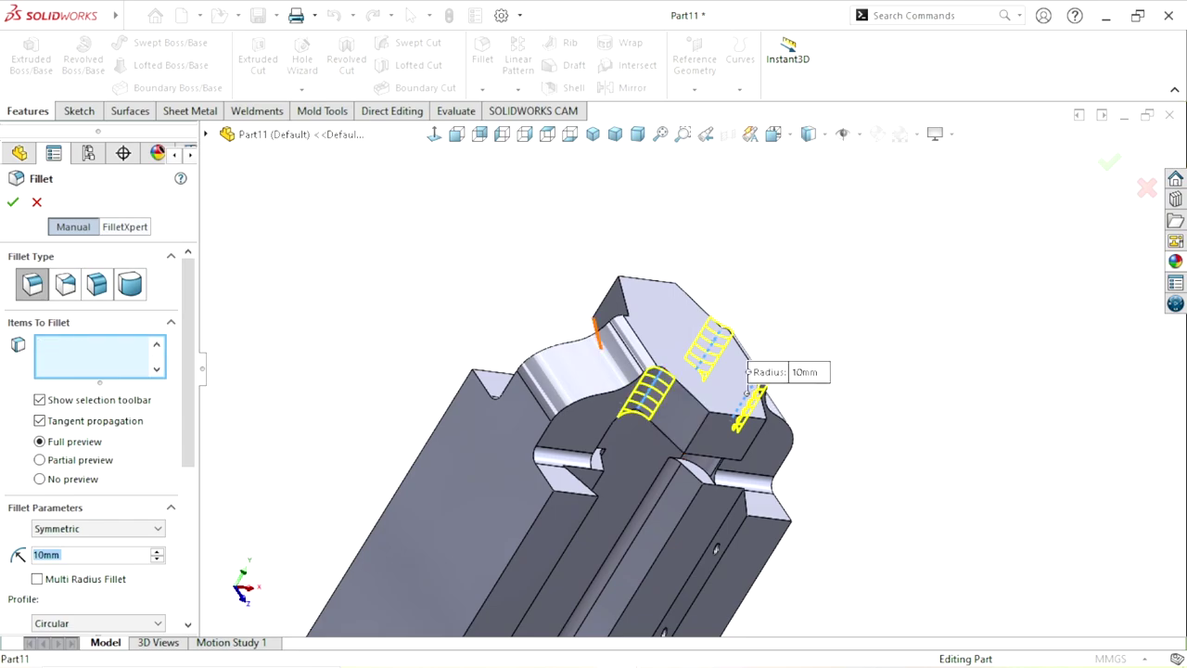
middle_drag(747, 393, 715, 341)
click(599, 341)
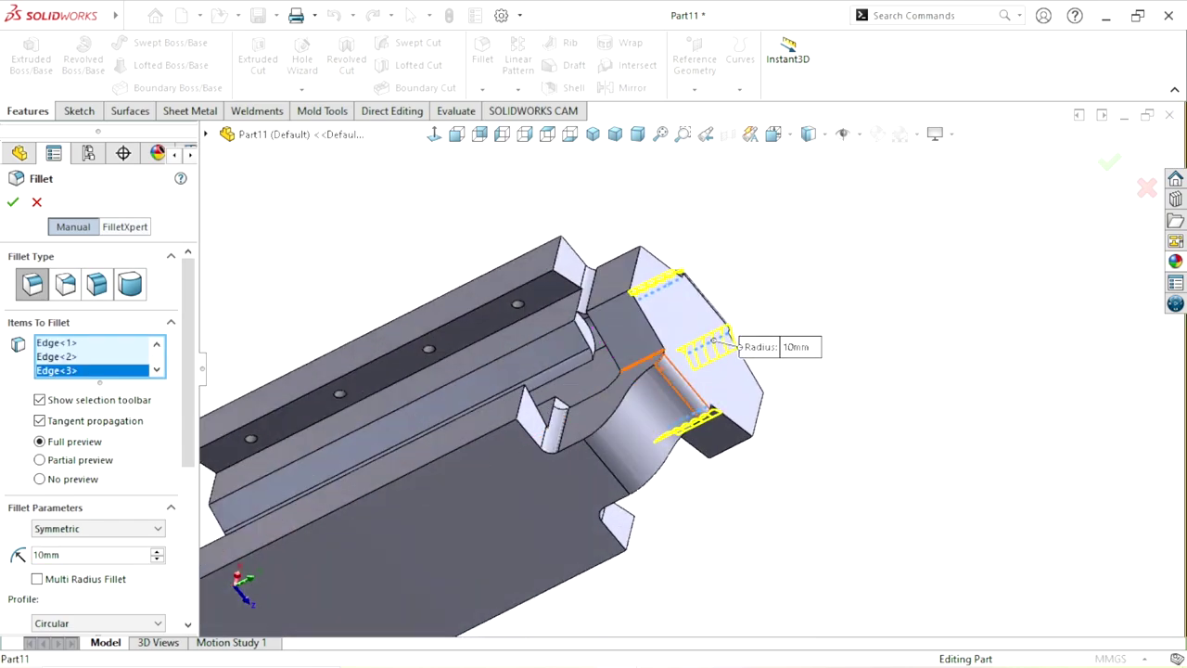
click(649, 371)
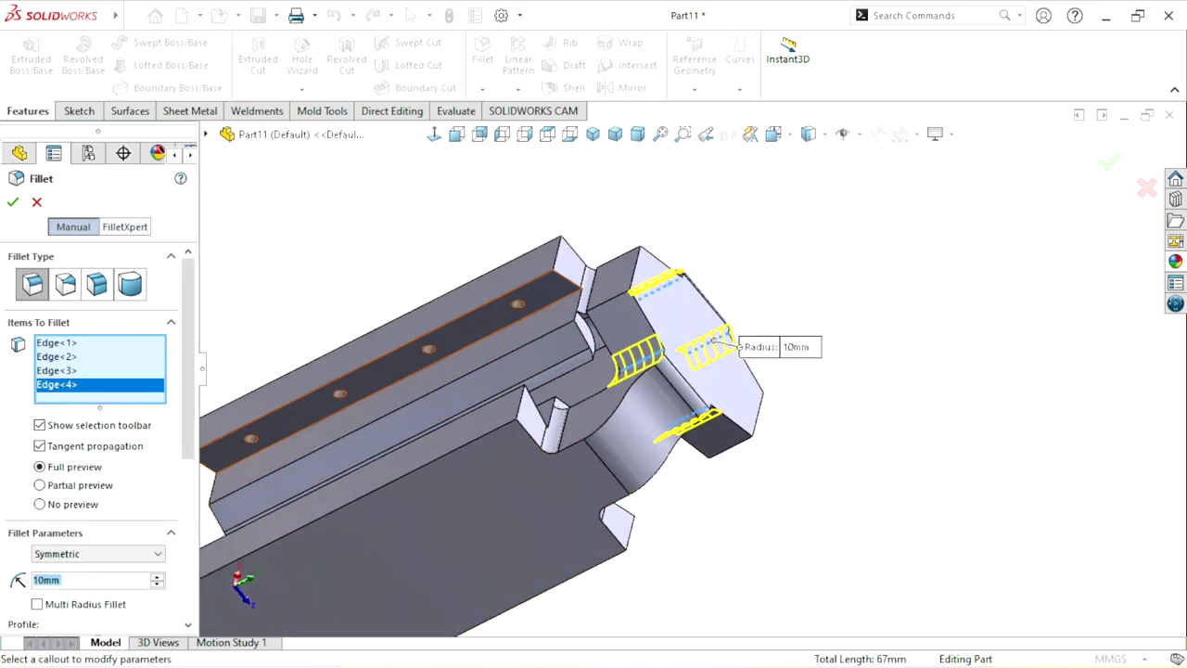
click(13, 201)
key(ctrl+7)
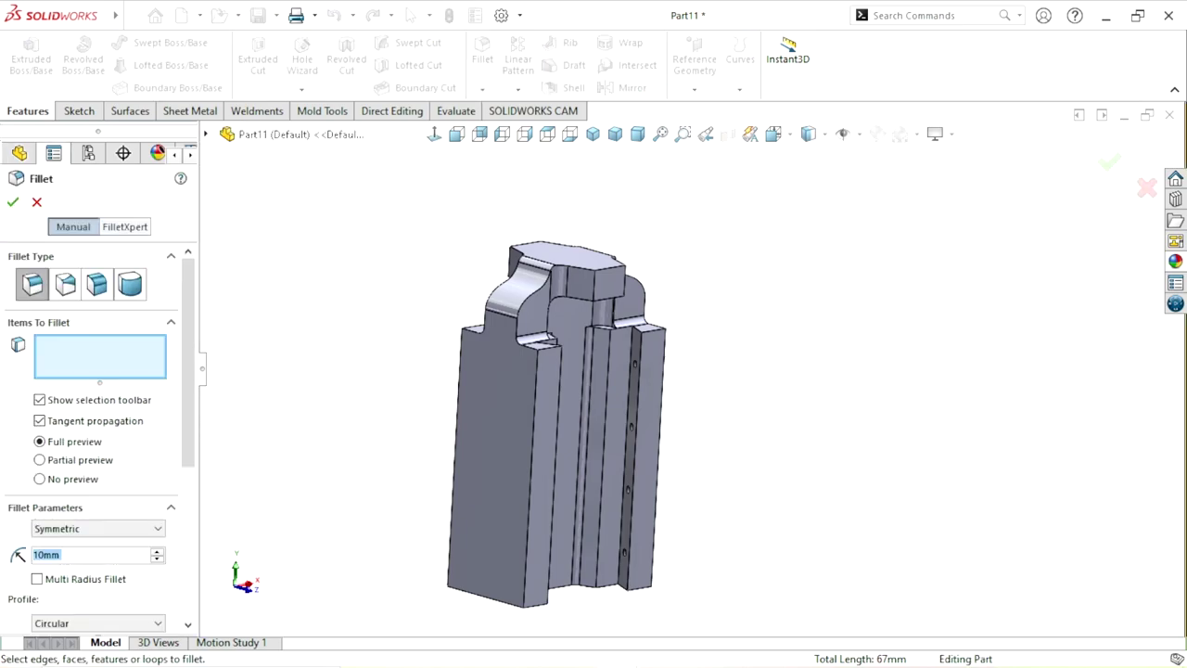
text(10mm3mm)
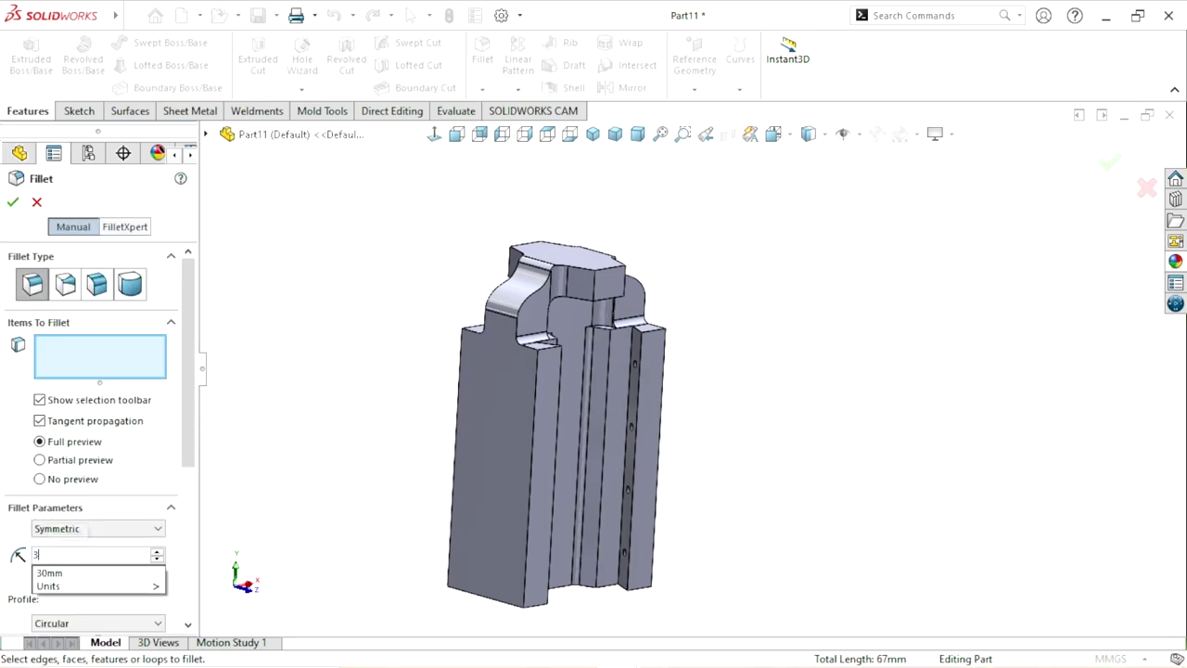
Step: Round four more small edges at the part's ends with a 3 mm fillet
scroll(624, 251, down, 5)
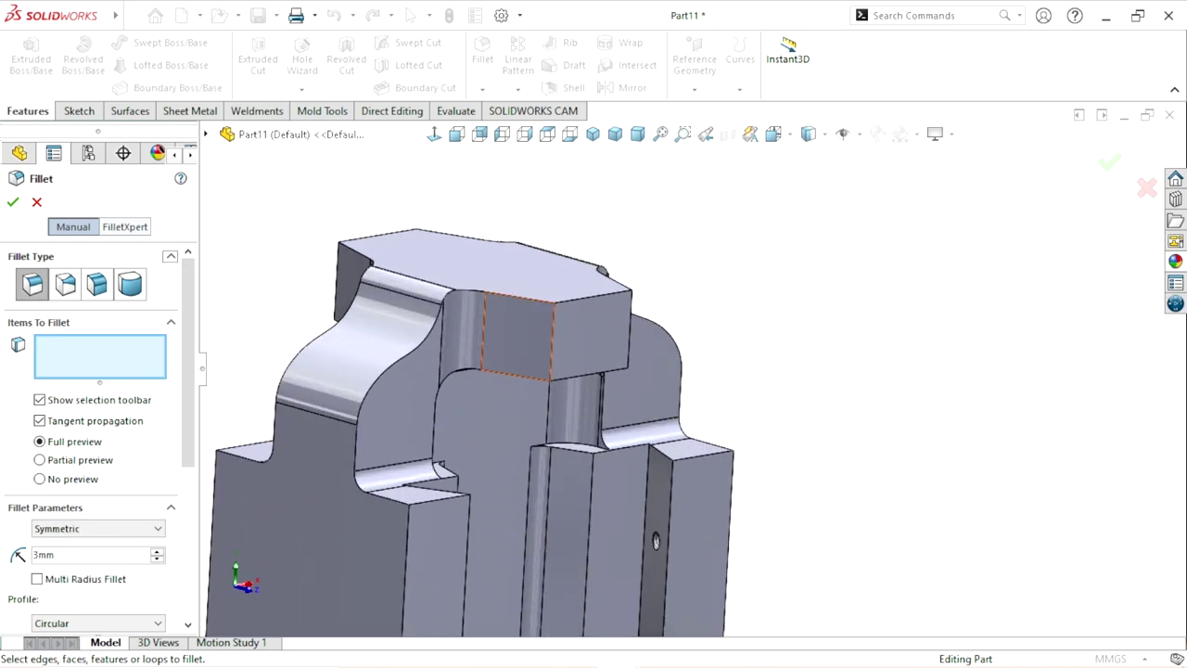
click(553, 320)
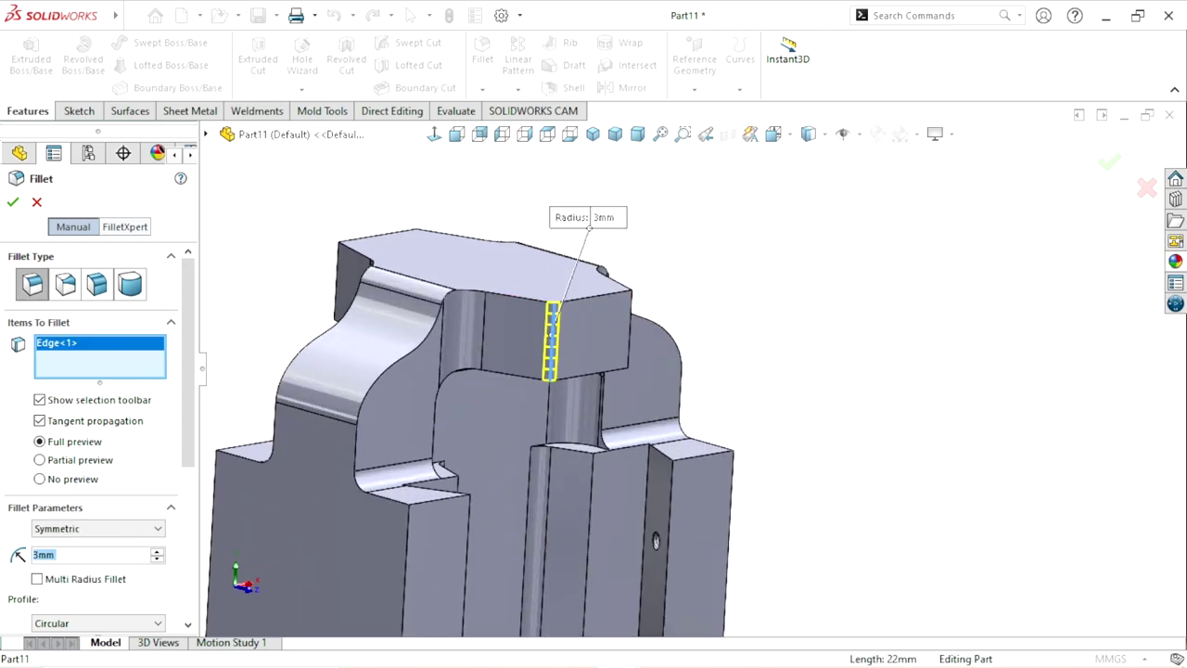
middle_drag(630, 329, 423, 341)
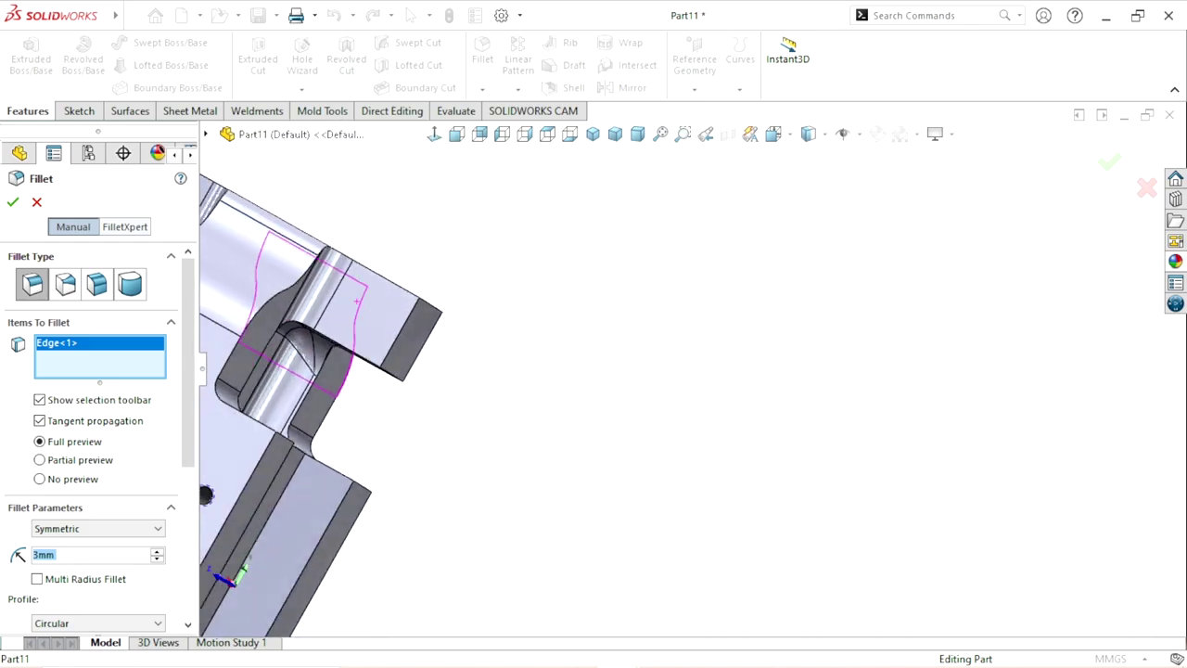
click(423, 340)
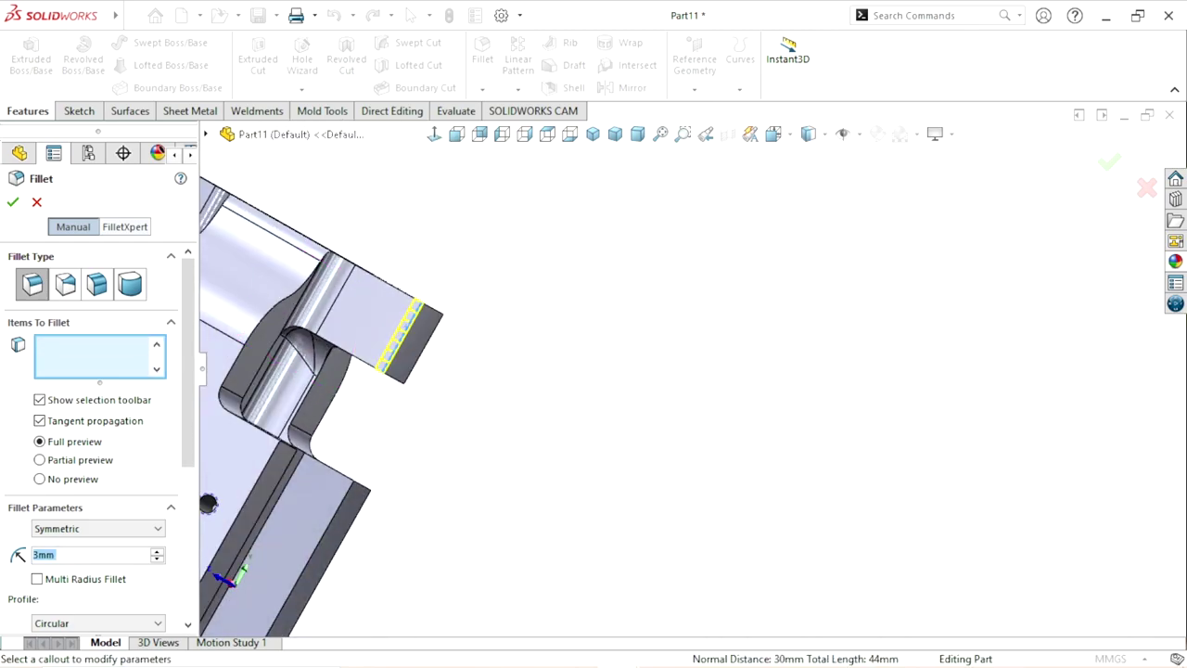
middle_drag(423, 340, 388, 389)
click(388, 389)
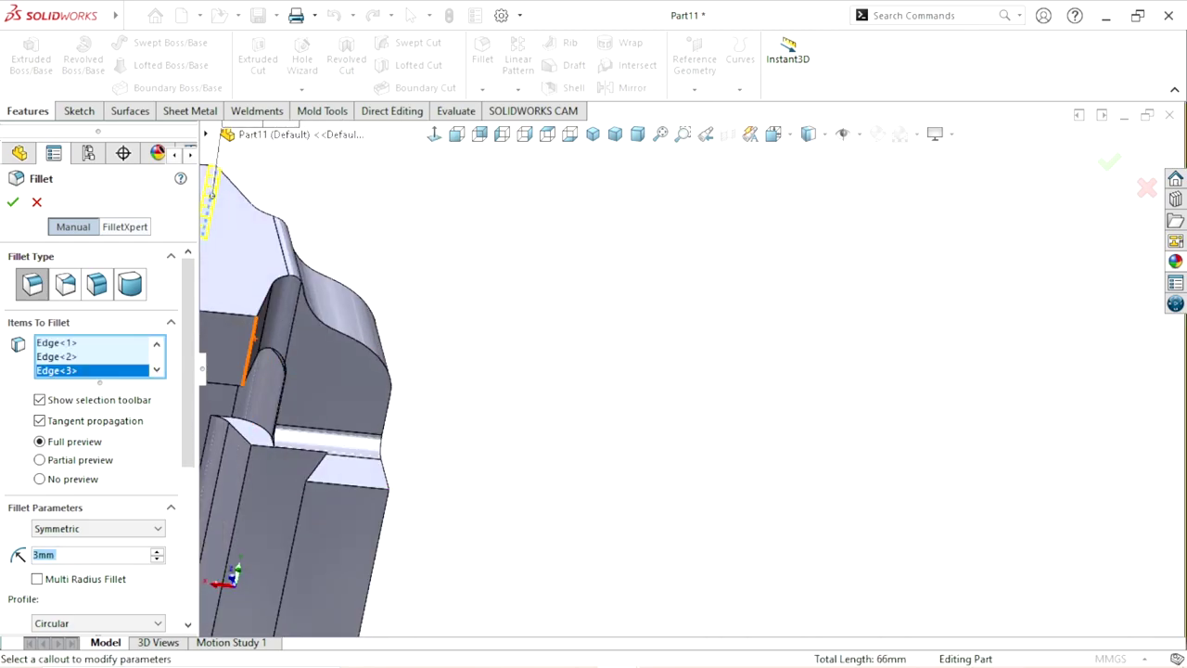
click(249, 351)
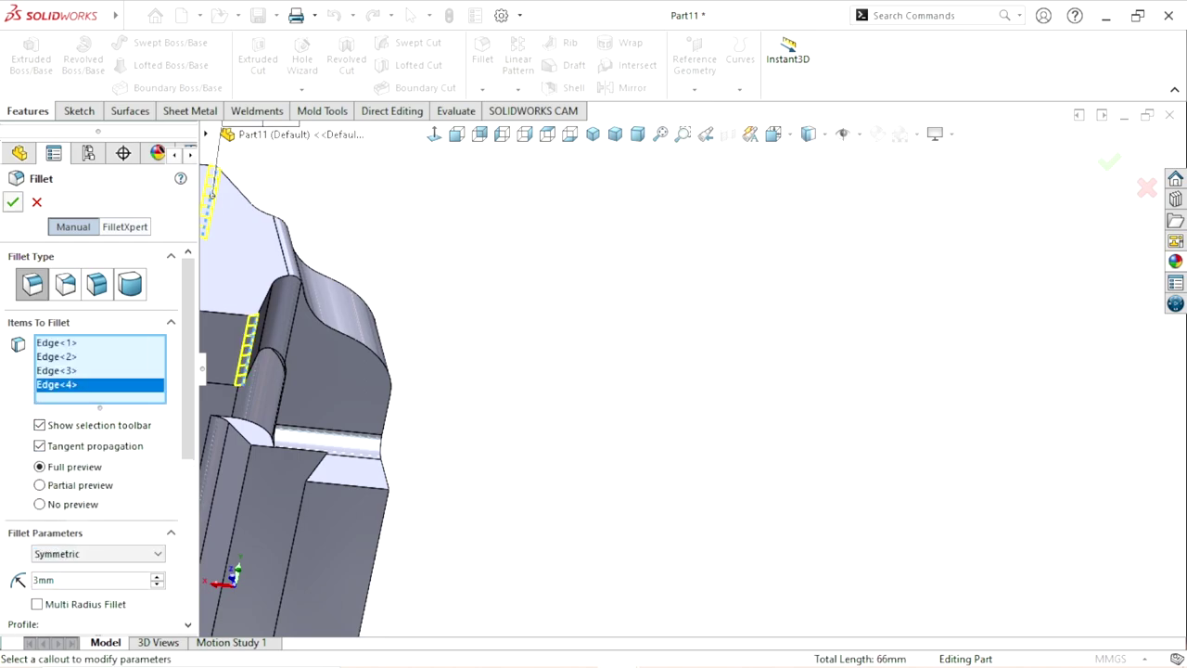
key(Return)
mouse_move(211, 195)
middle_down()
mouse_move(410, 279)
mouse_move(557, 260)
mouse_move(610, 218)
mouse_move(668, 278)
mouse_move(723, 307)
mouse_move(660, 278)
middle_up()
Step: Sketch a vertical centerline on the boss top face between the top and bottom edge midpoints
click(660, 279)
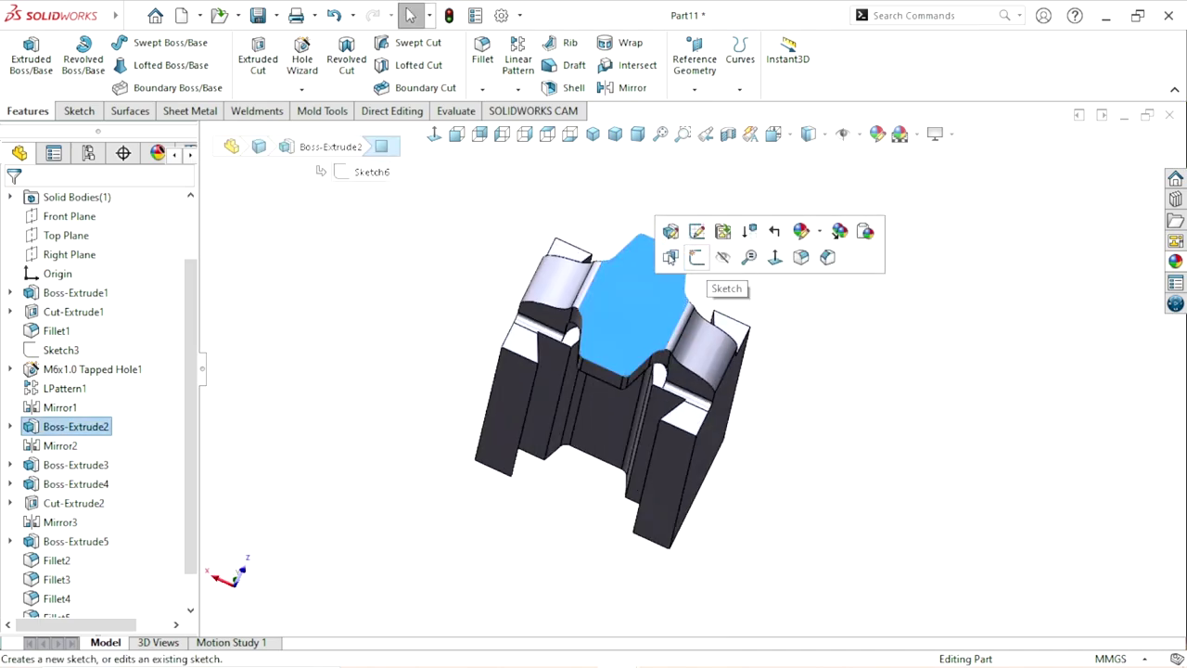
click(697, 257)
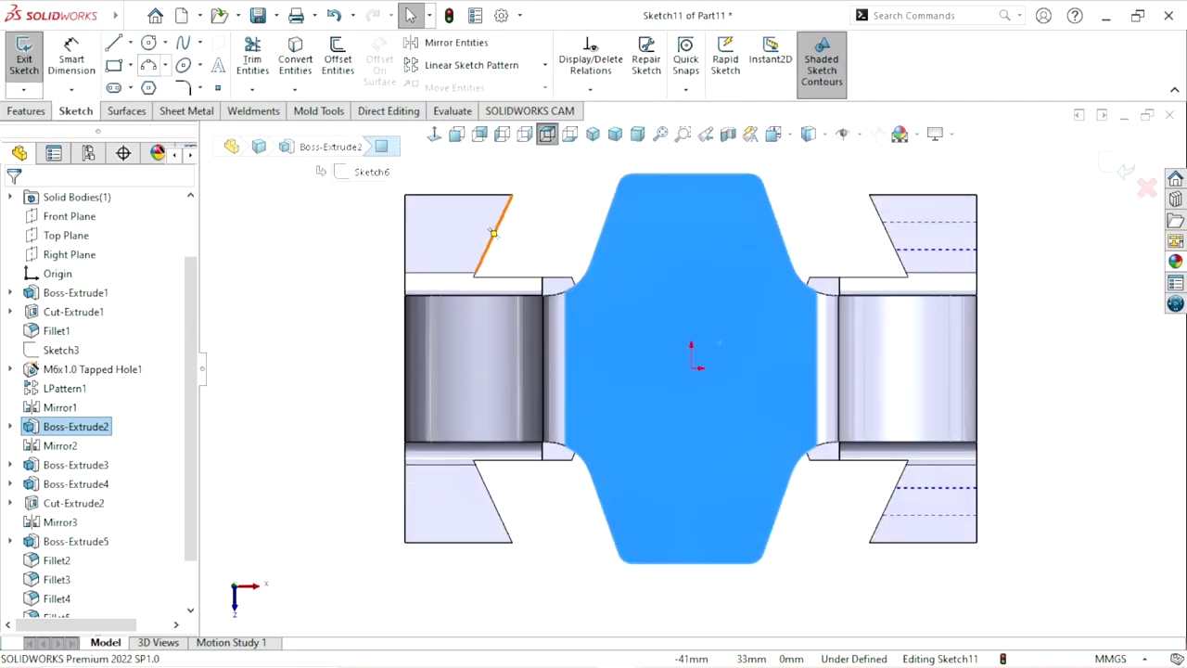
click(130, 43)
click(149, 87)
click(691, 173)
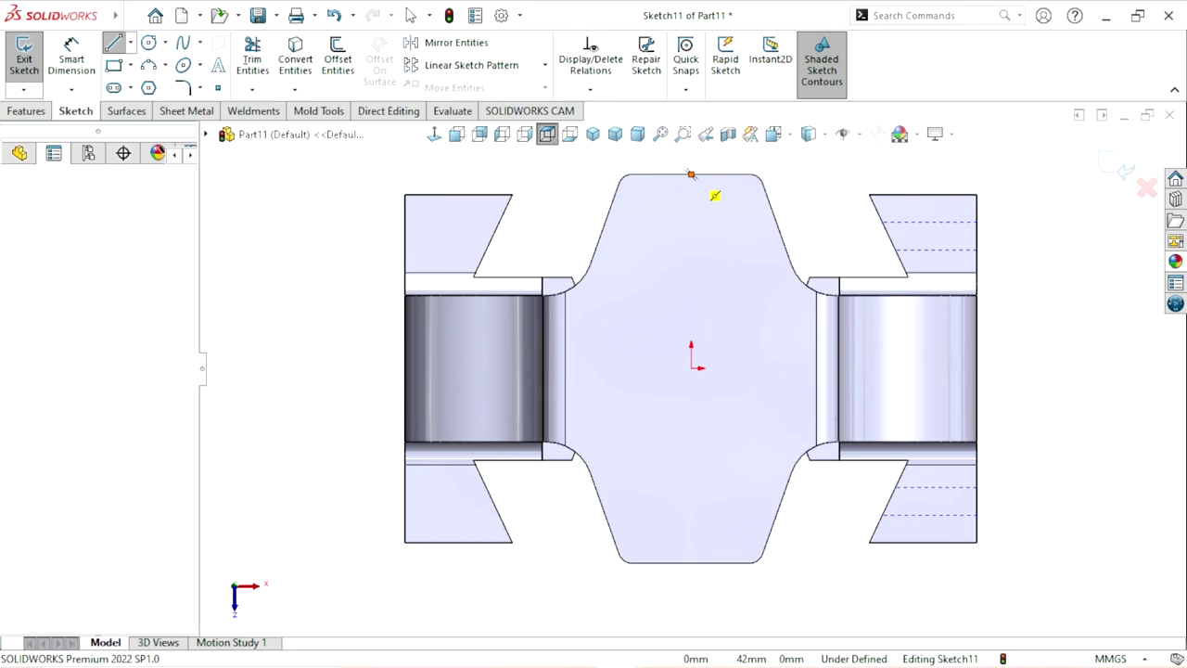
click(691, 563)
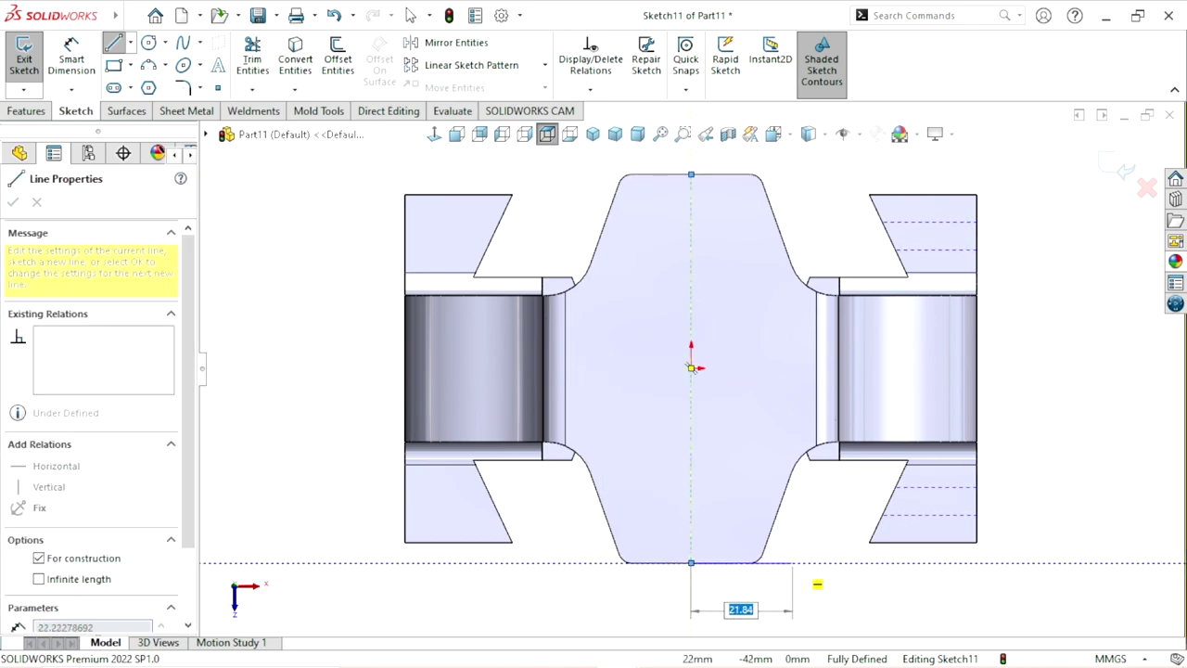
right_click(793, 568)
click(833, 459)
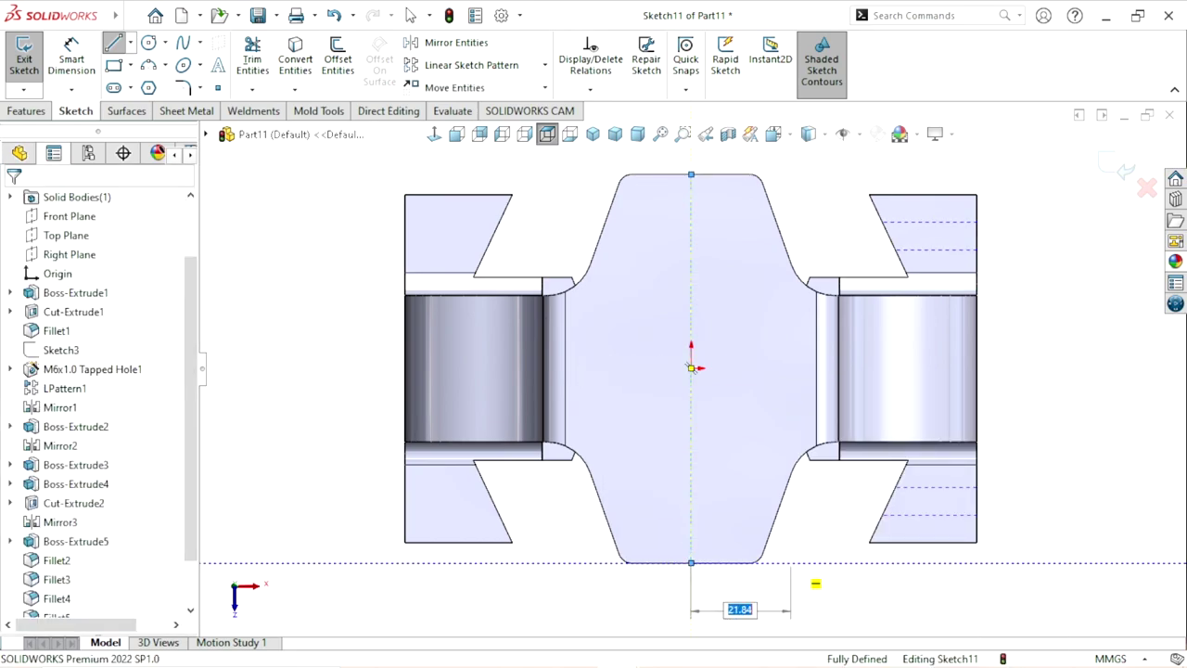
scroll(707, 371, up, 3)
scroll(742, 487, down, 2)
scroll(742, 487, down, 1)
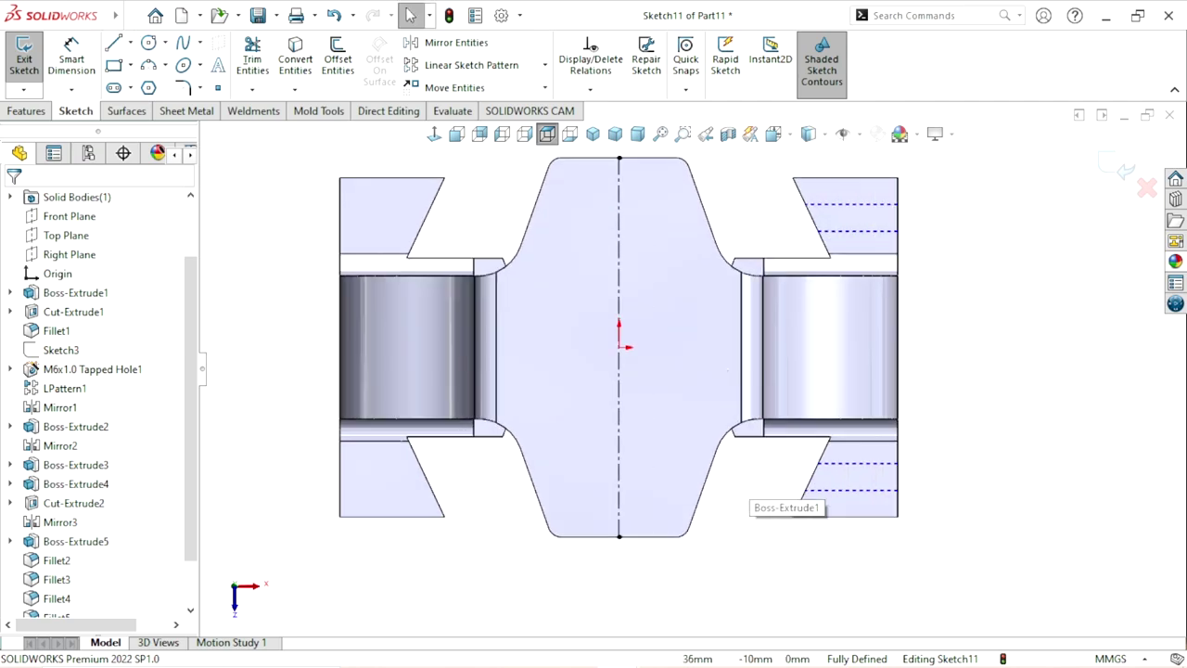
scroll(690, 367, up, 1)
scroll(691, 366, up, 1)
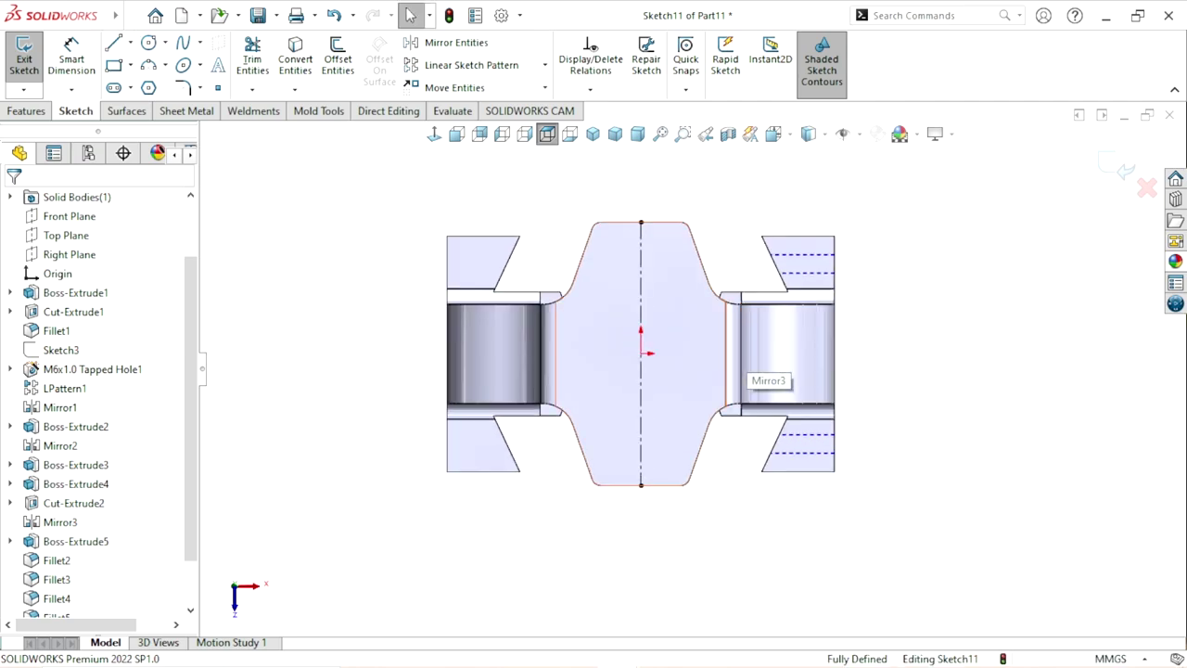
scroll(723, 371, down, 2)
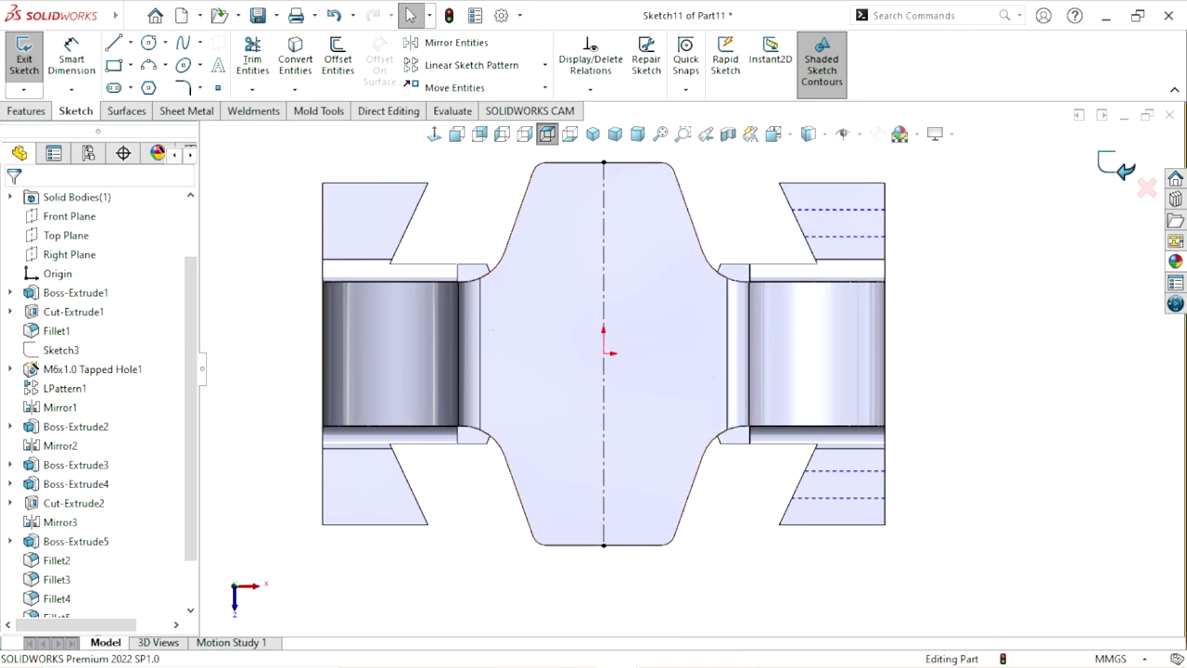
click(1118, 165)
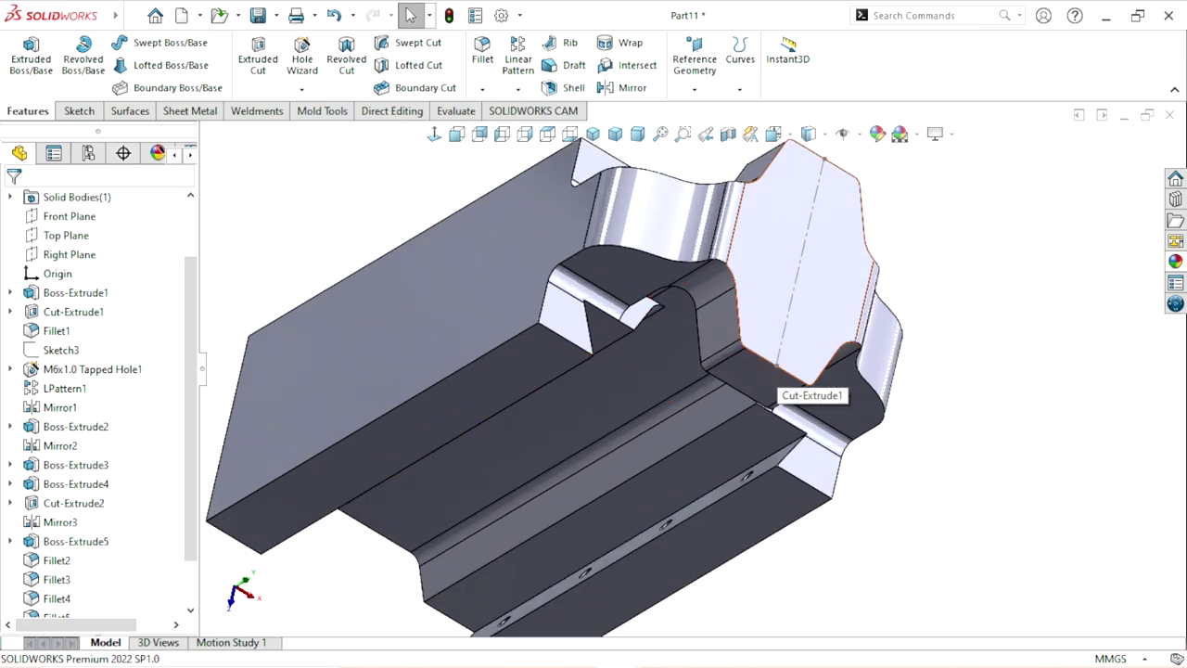
Step: View the hexagonal boss face head-on and start a straight Hole Wizard hole on it
click(773, 385)
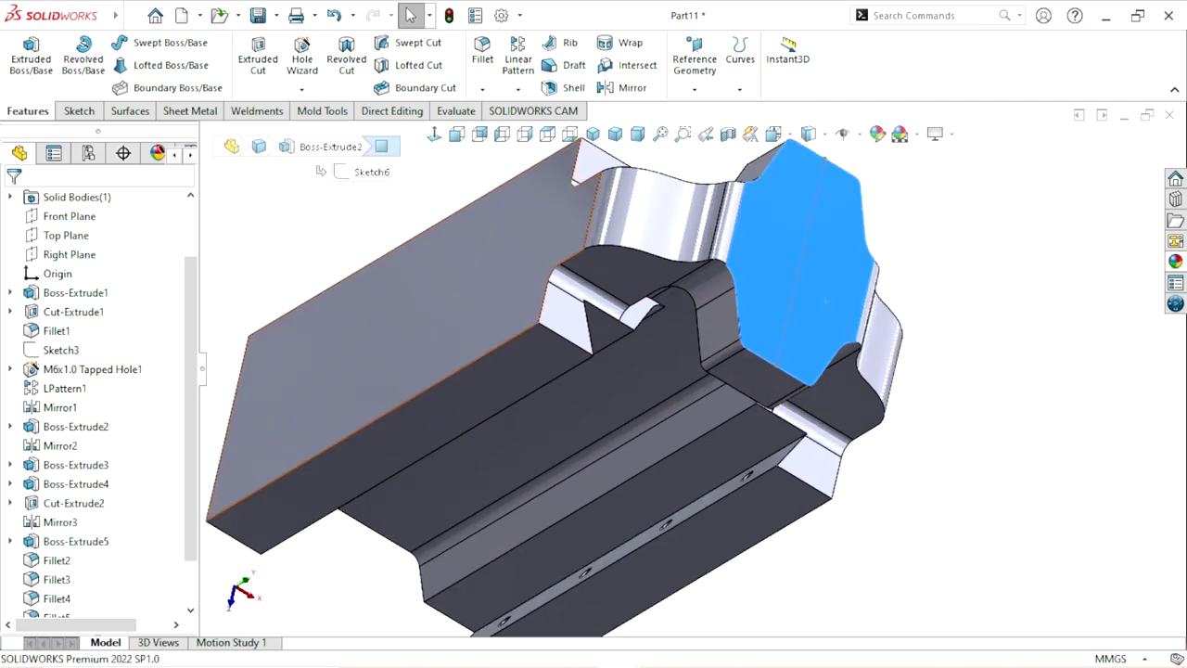
click(547, 133)
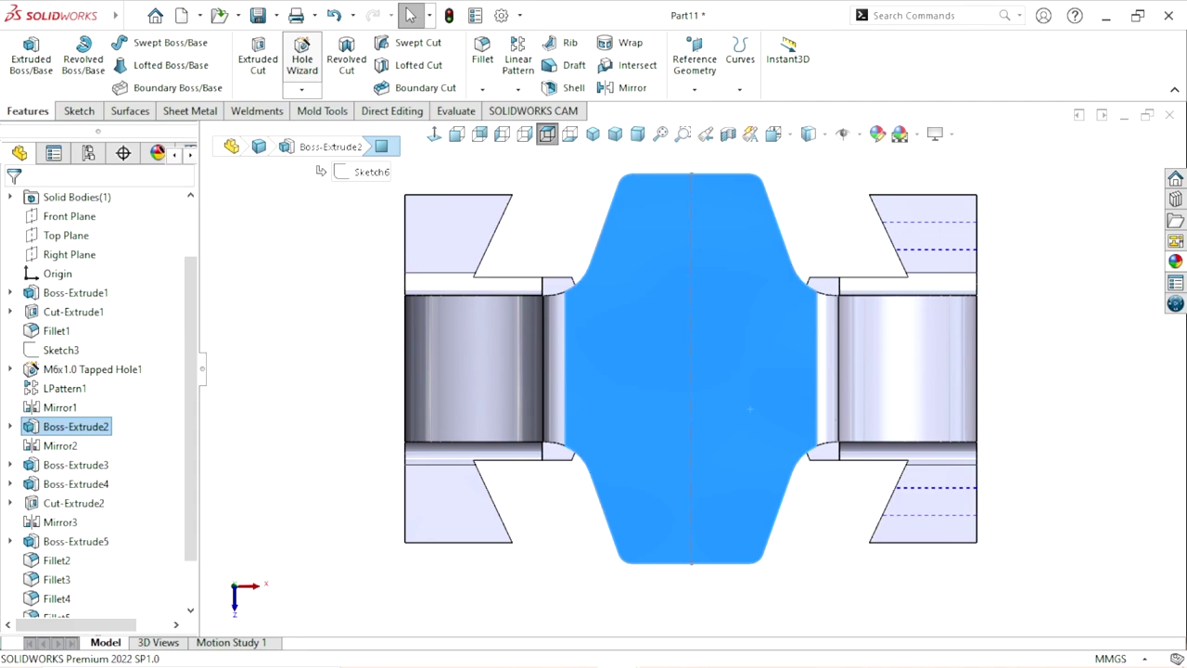
click(301, 58)
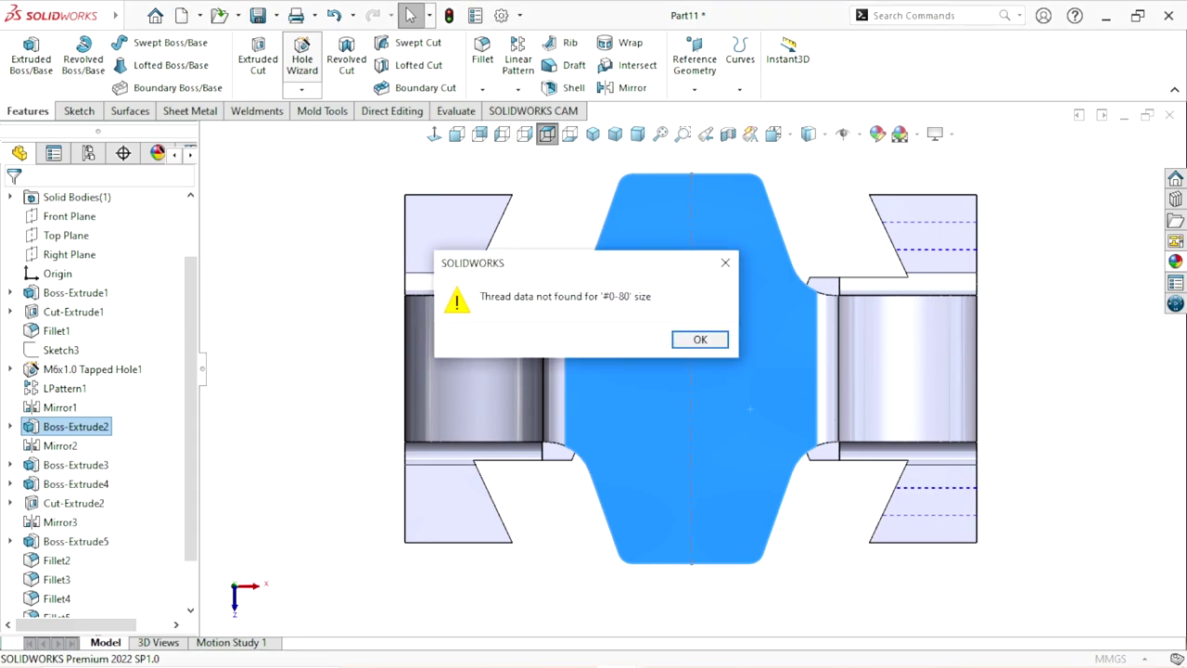
key(Return)
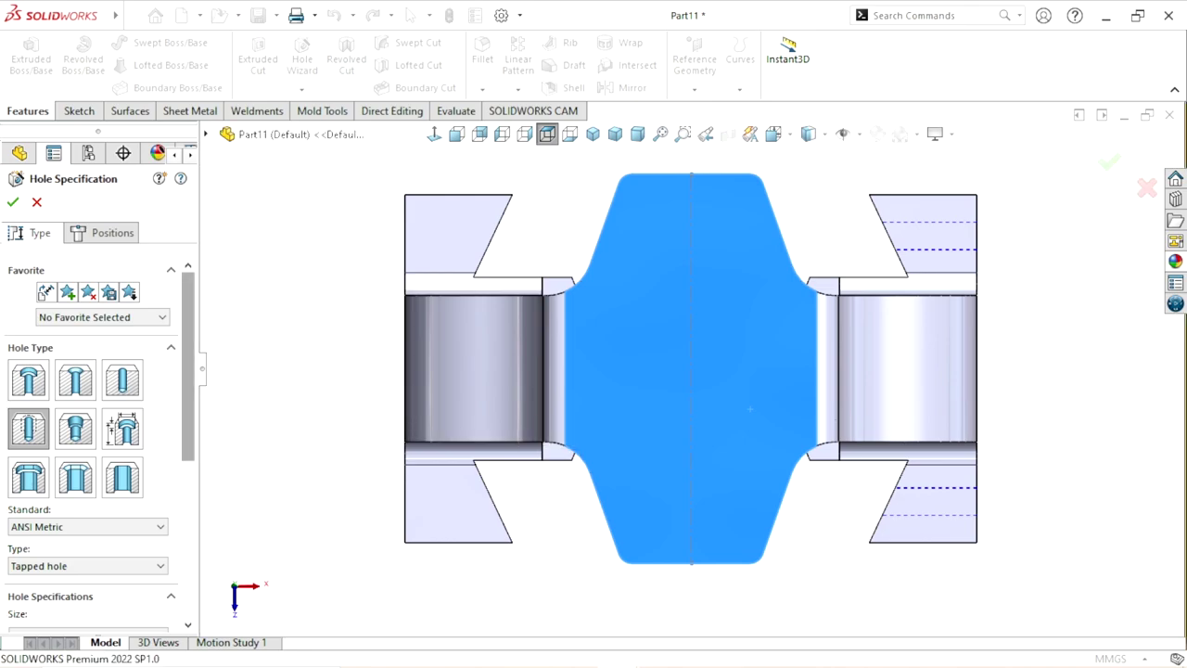
scroll(122, 291, down, 3)
click(122, 290)
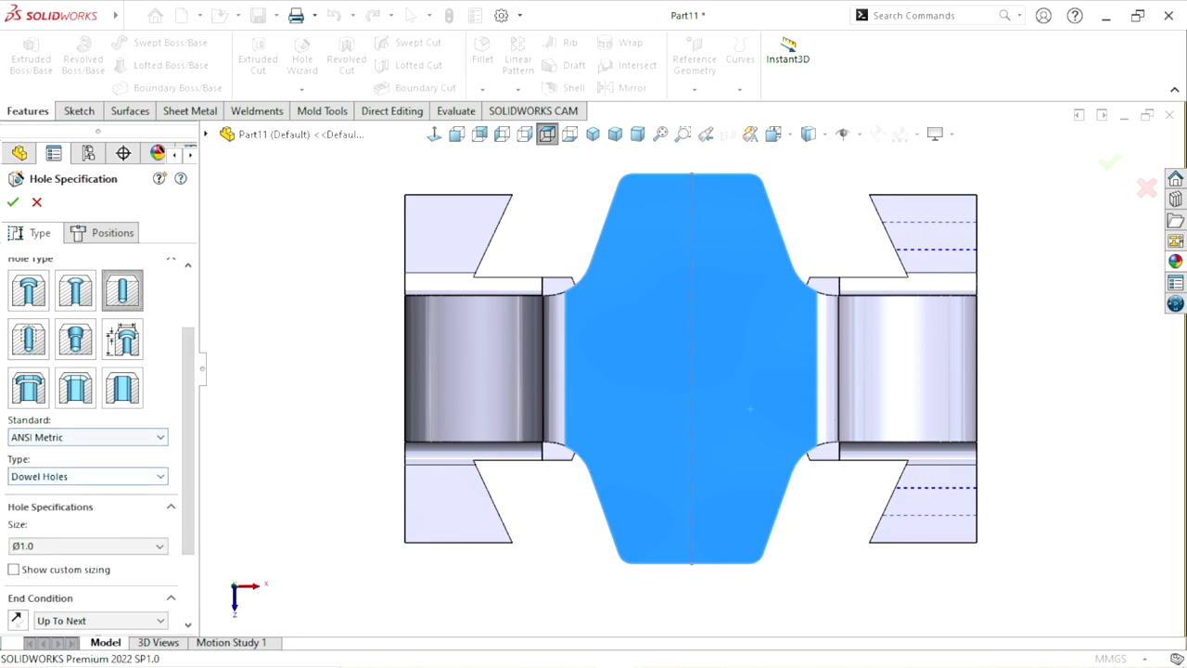
Step: Set the hole to Drill sizes at Ø14.0 and place it on the centerline
click(88, 476)
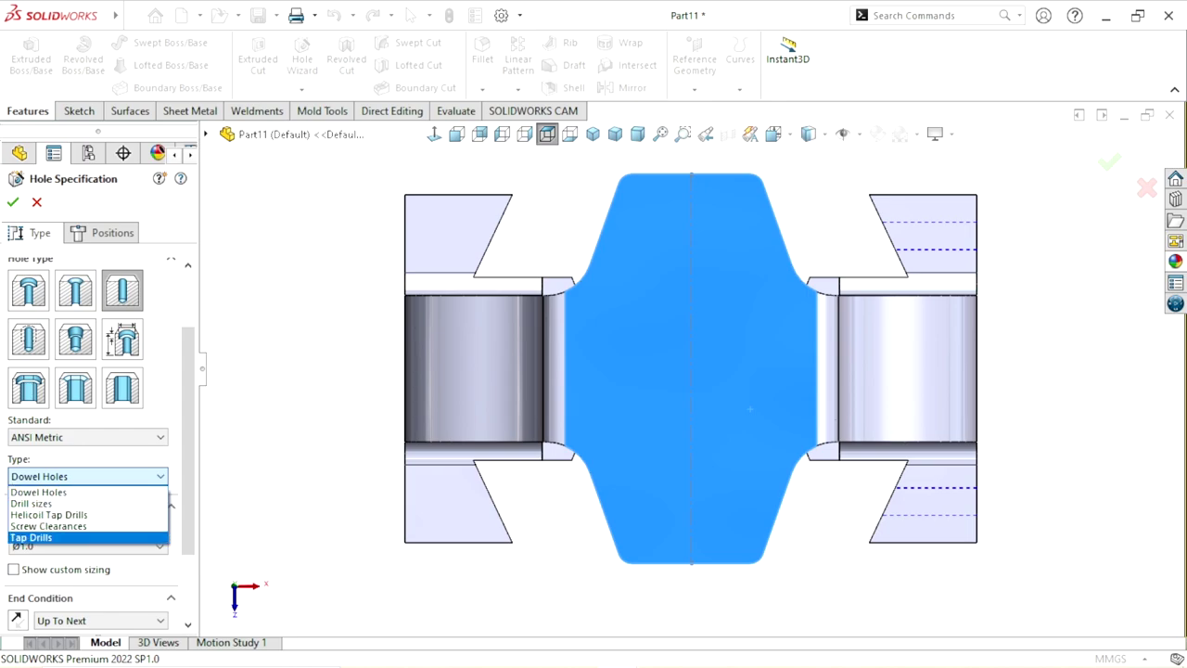
click(37, 503)
scroll(88, 417, down, 1)
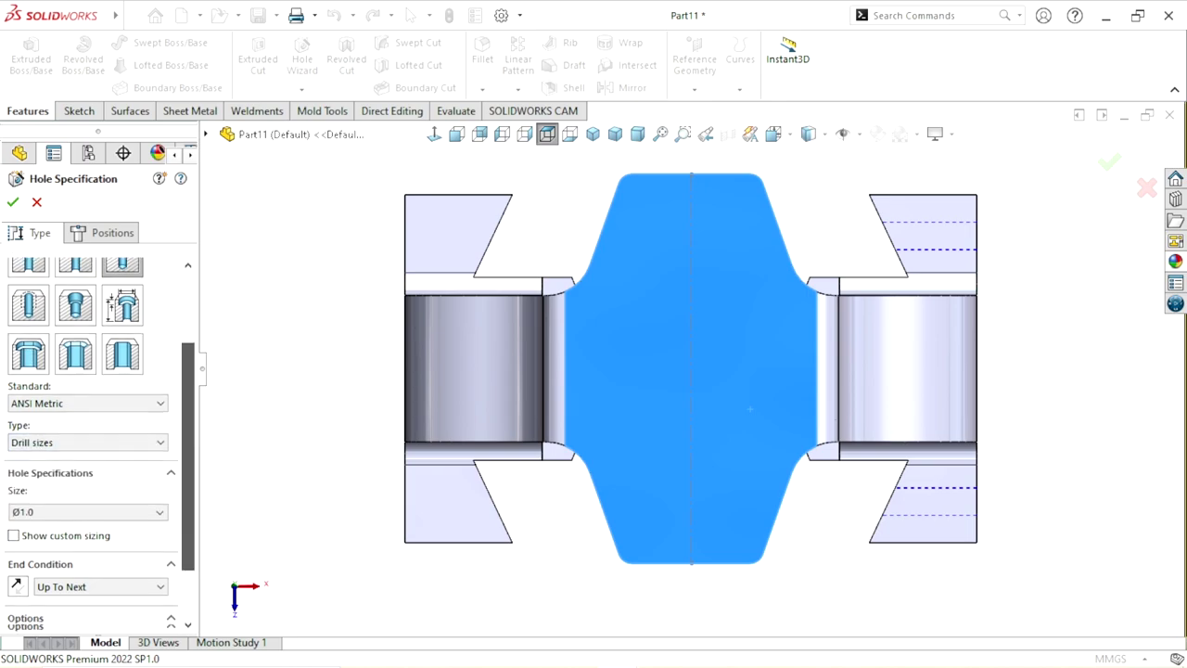
scroll(88, 417, down, 2)
click(88, 461)
scroll(83, 506, down, 2)
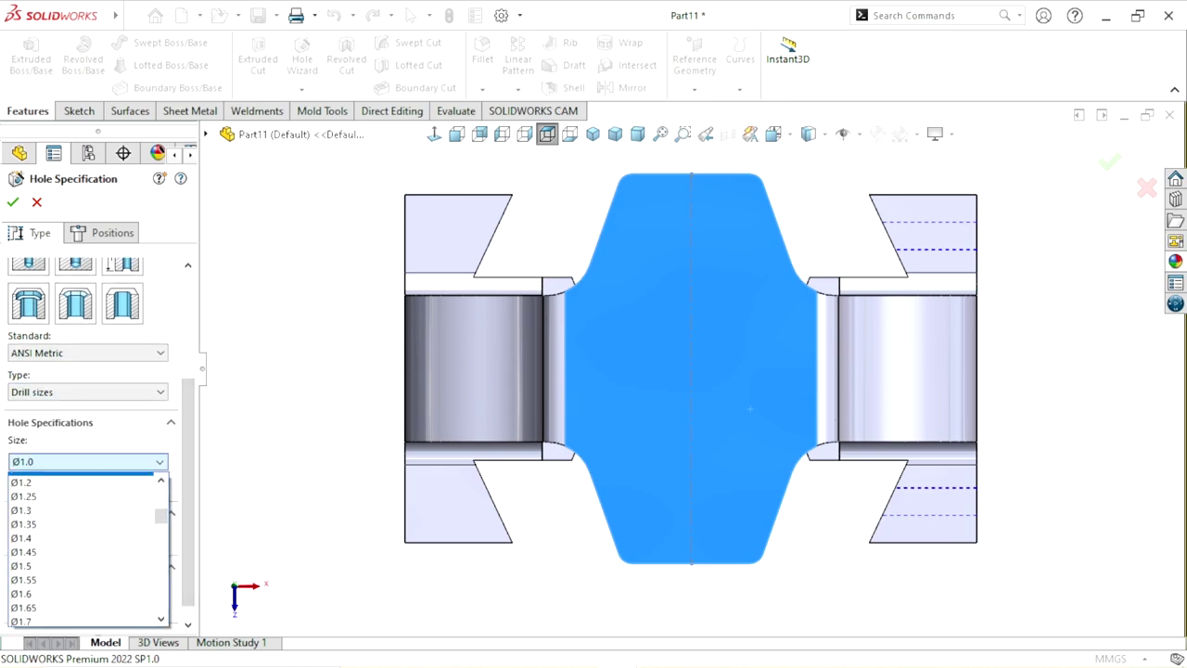
scroll(84, 506, down, 2)
scroll(84, 506, down, 2)
scroll(83, 506, down, 3)
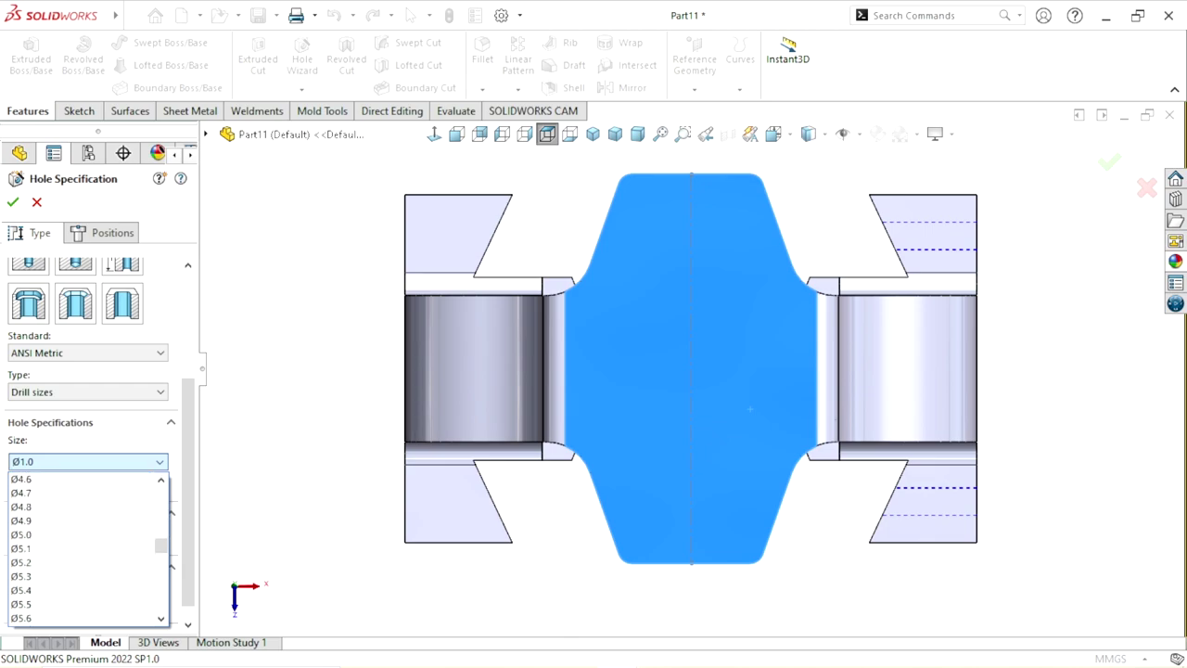
scroll(83, 510, down, 5)
scroll(84, 510, down, 5)
scroll(83, 510, down, 5)
scroll(84, 510, down, 5)
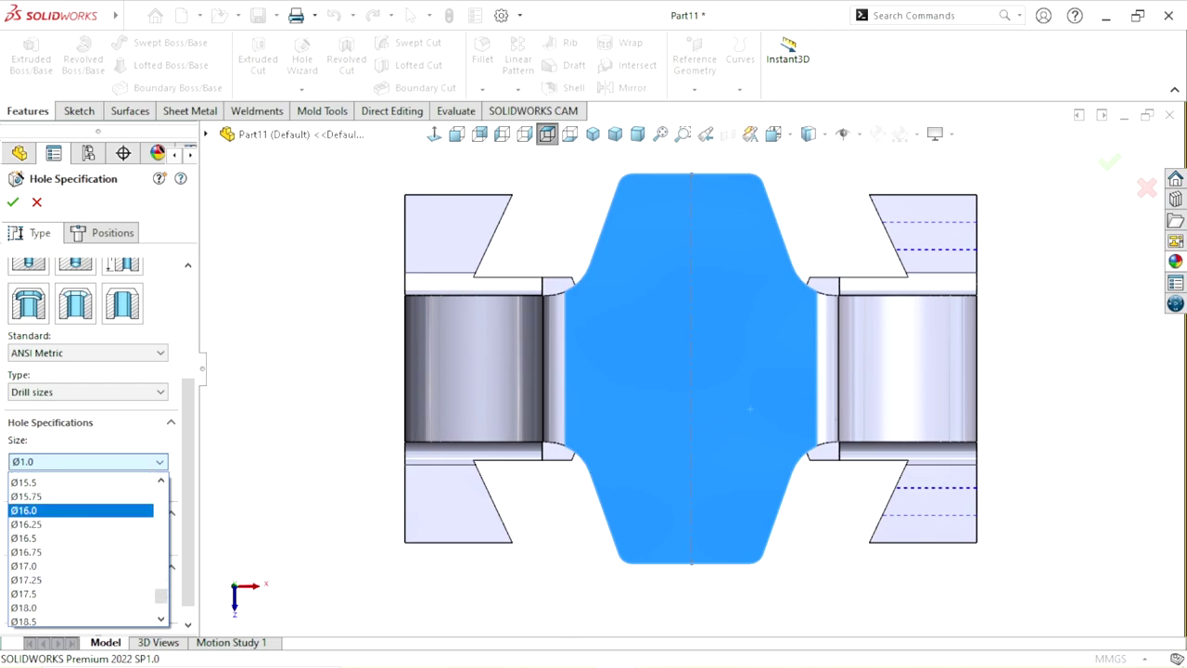
scroll(84, 547, up, 2)
scroll(83, 547, up, 2)
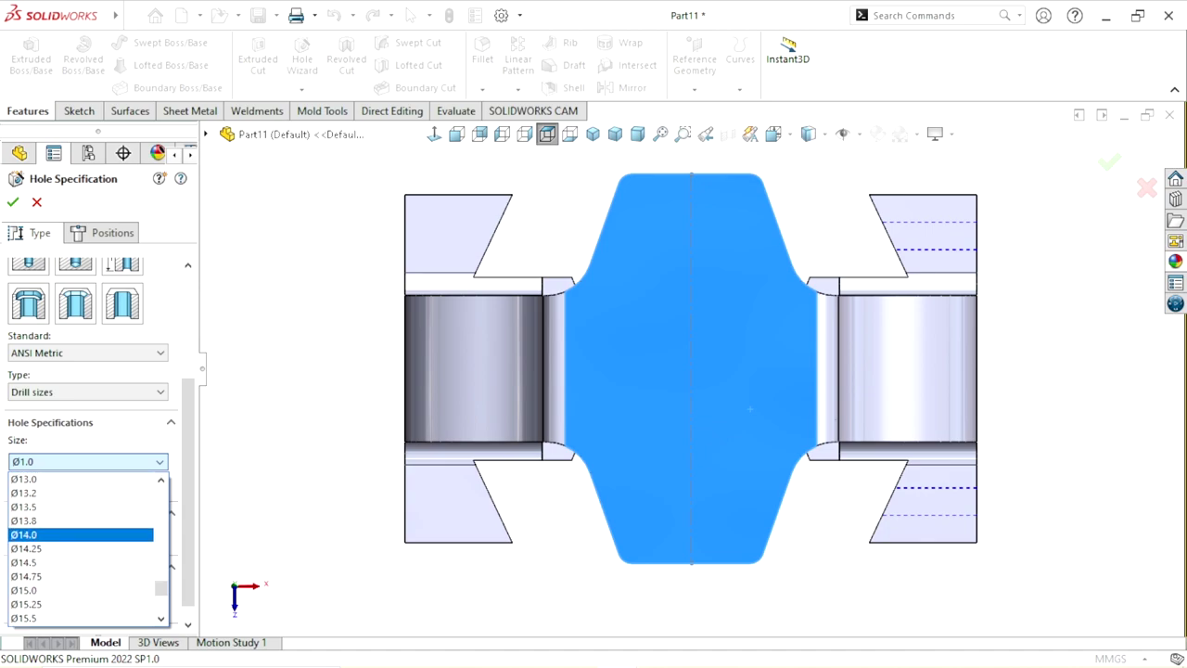
click(24, 492)
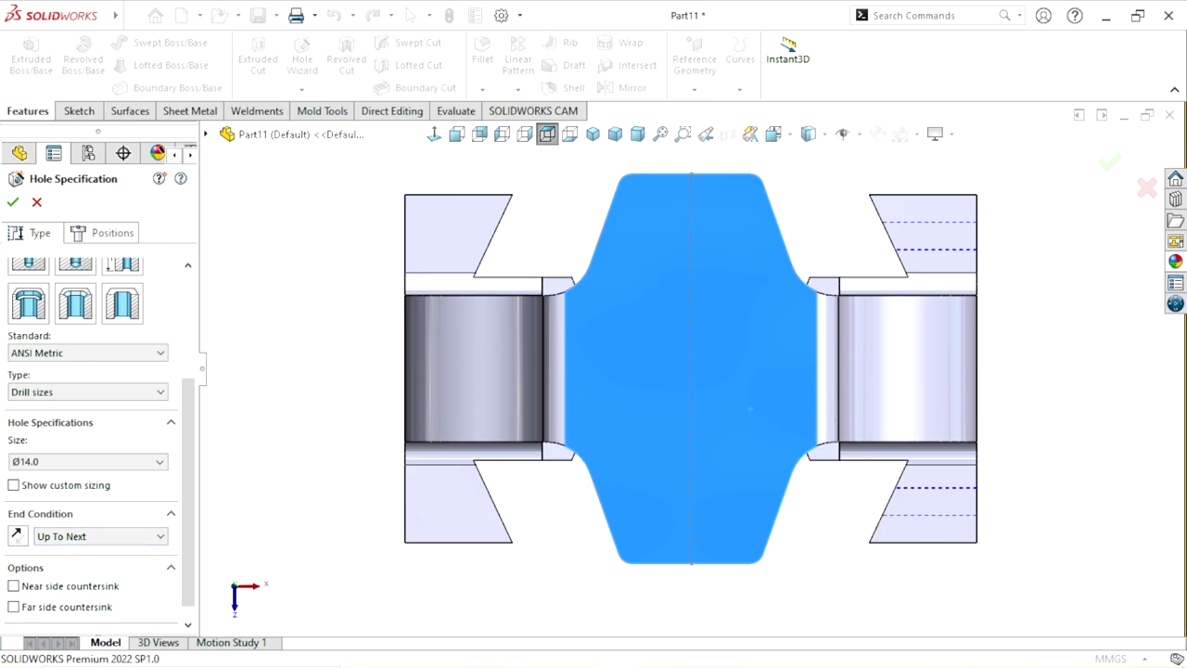
click(112, 233)
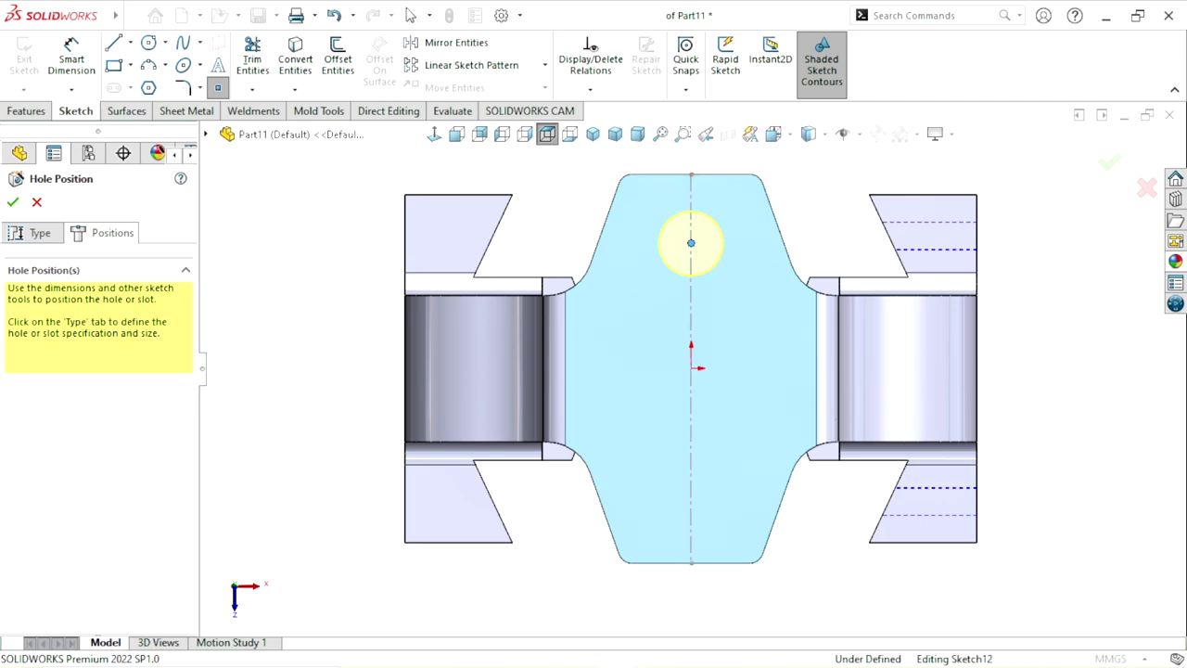
Step: Place a second Ø14.0 hole below the origin on the centerline and accept
click(691, 492)
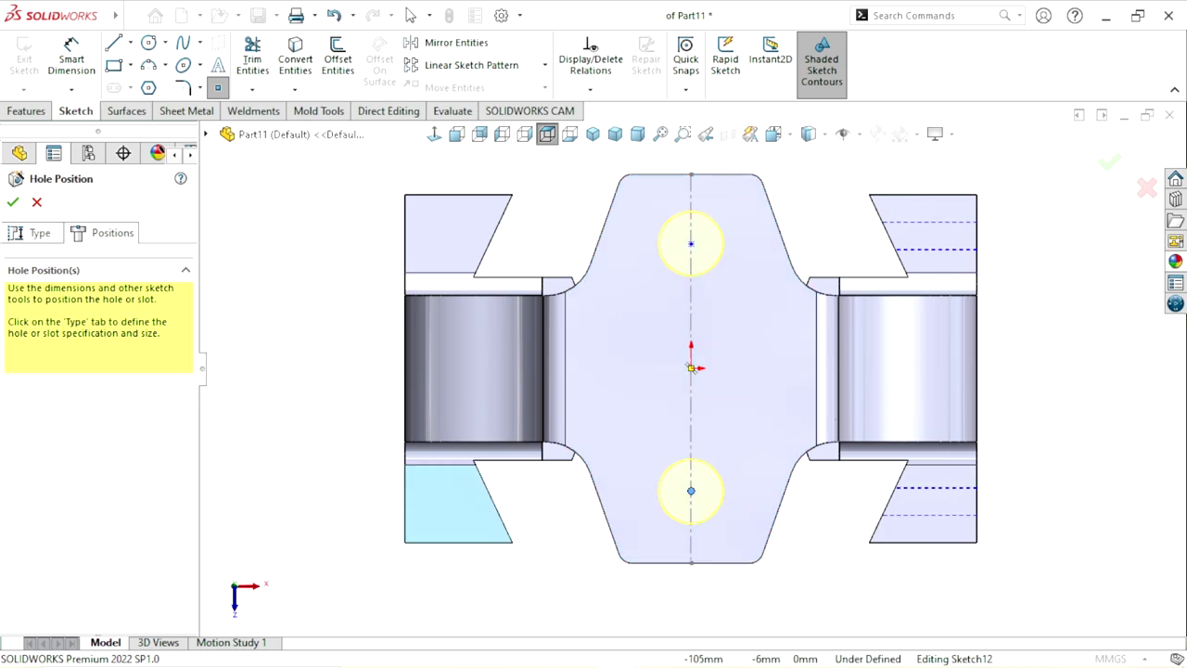
key(Return)
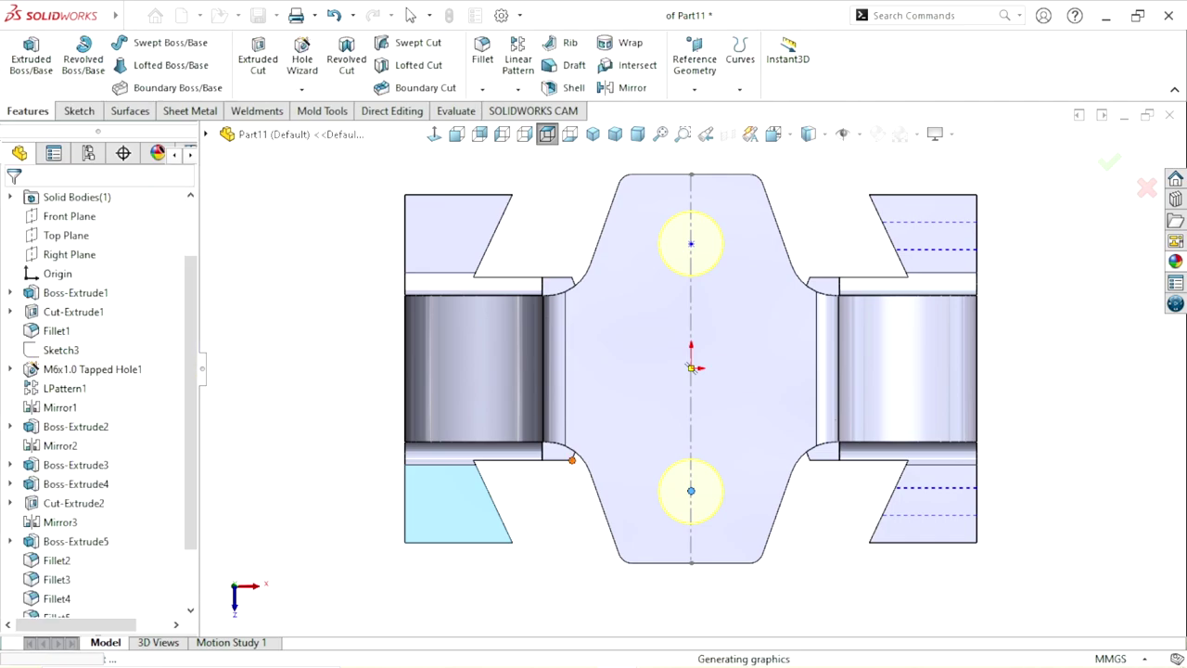
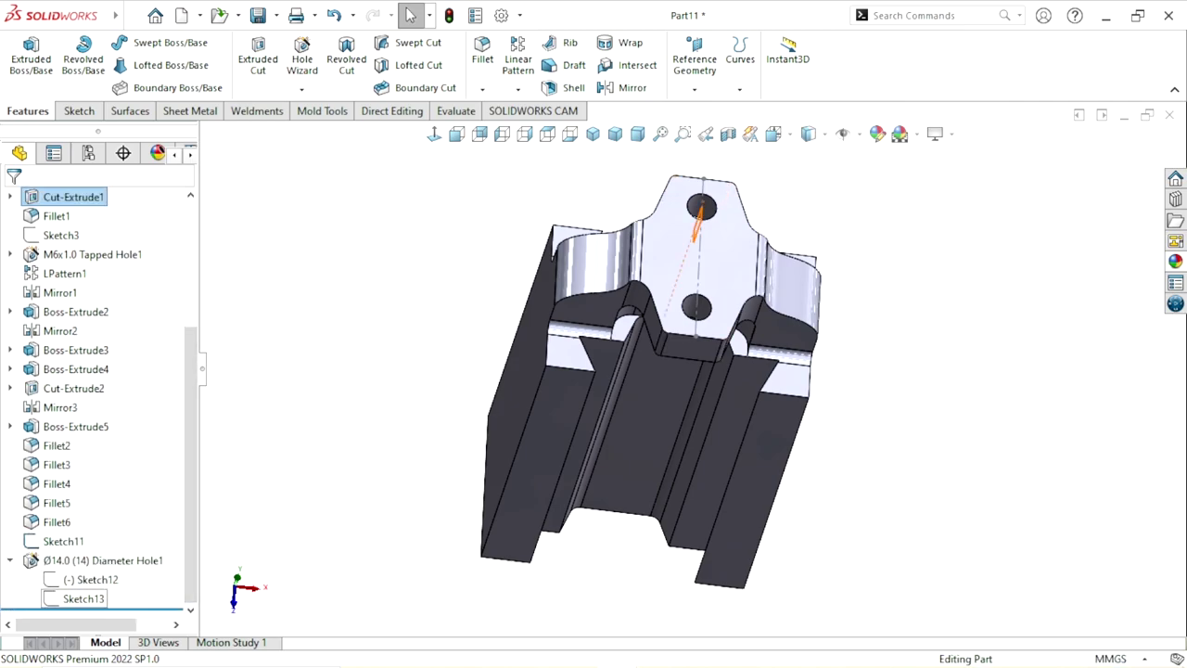
Step: Edit Sketch12 and dimension its two hole centre points 55 mm apart vertically
click(90, 579)
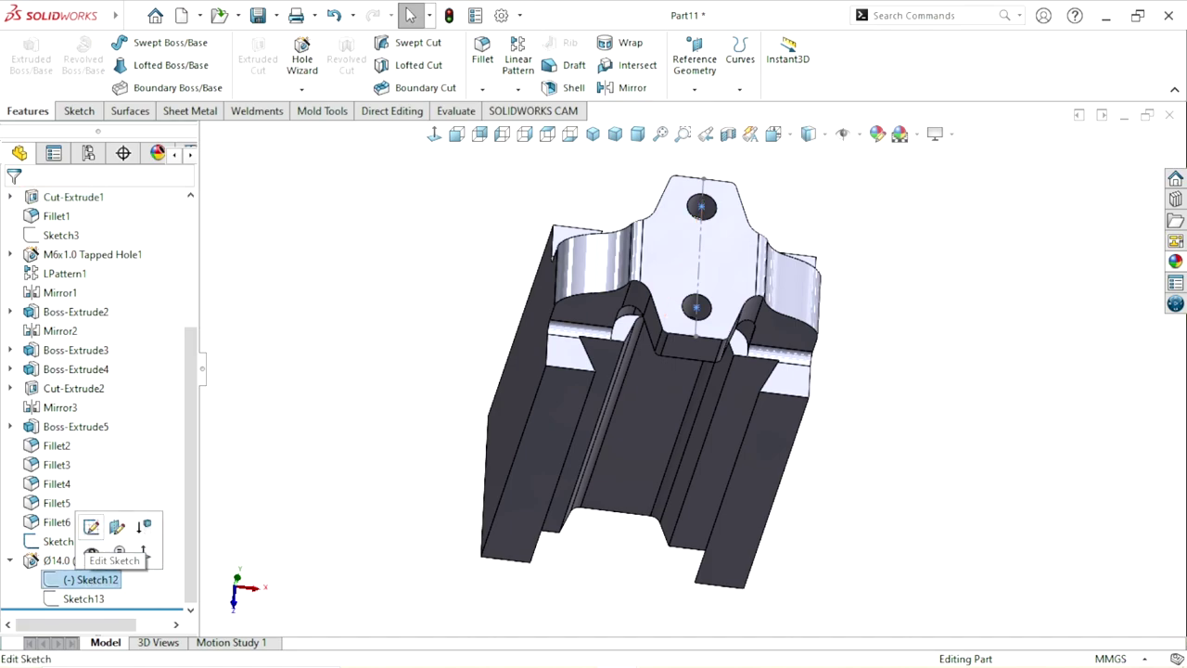
click(90, 525)
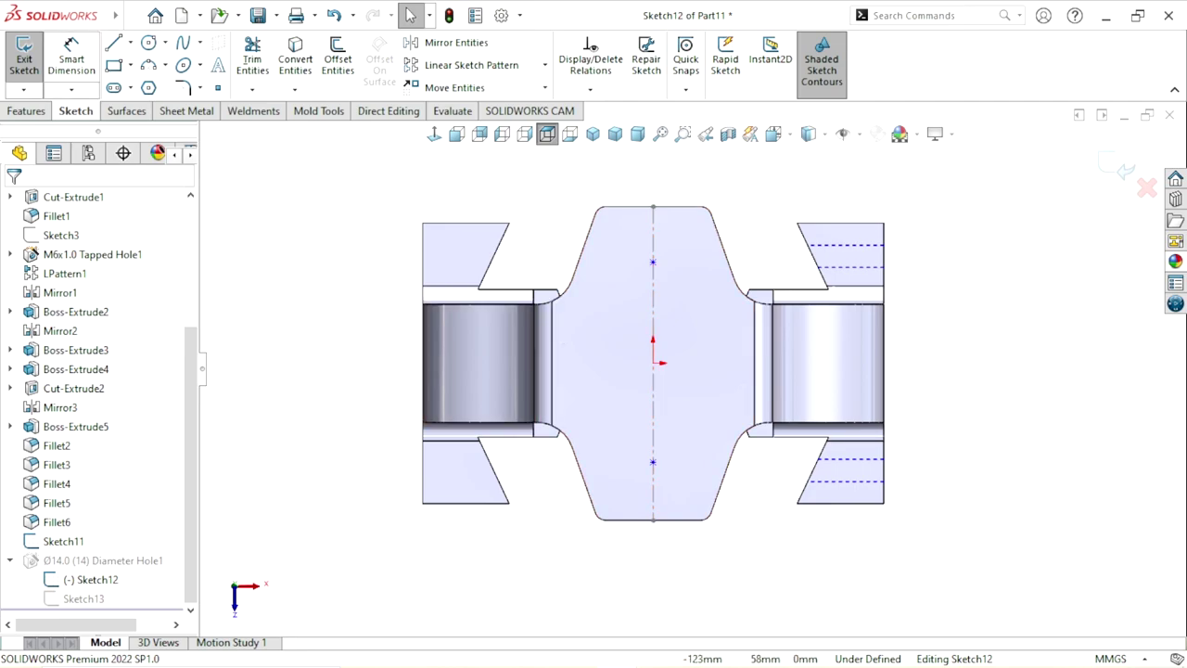
click(71, 56)
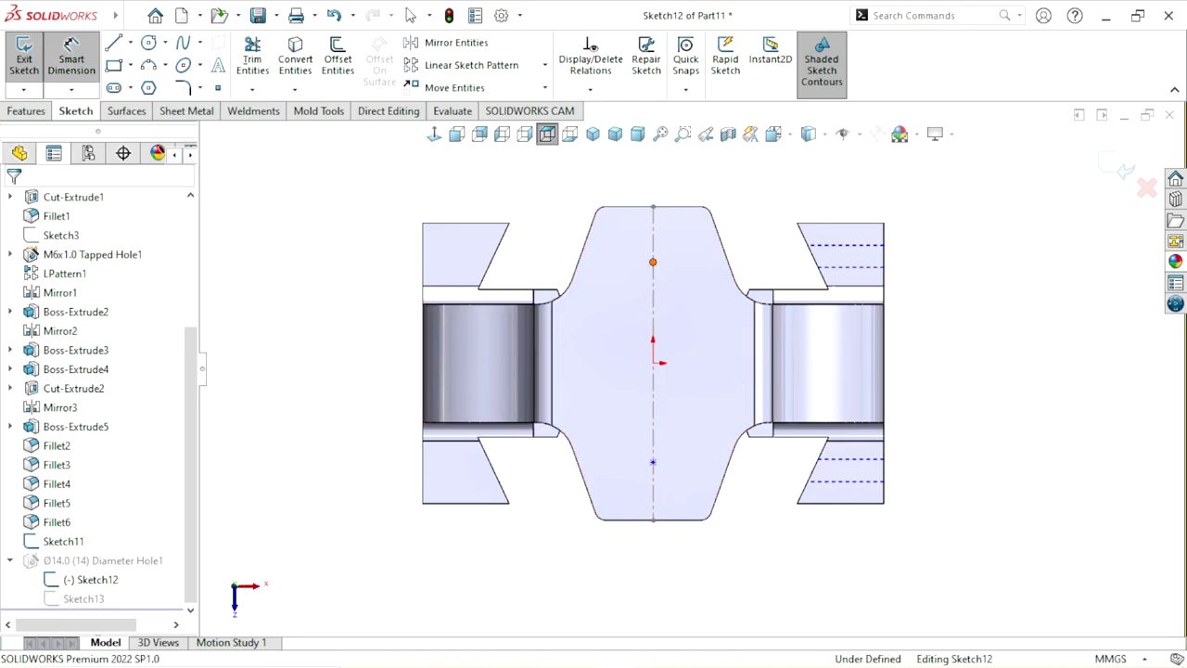
click(653, 262)
click(653, 462)
click(969, 353)
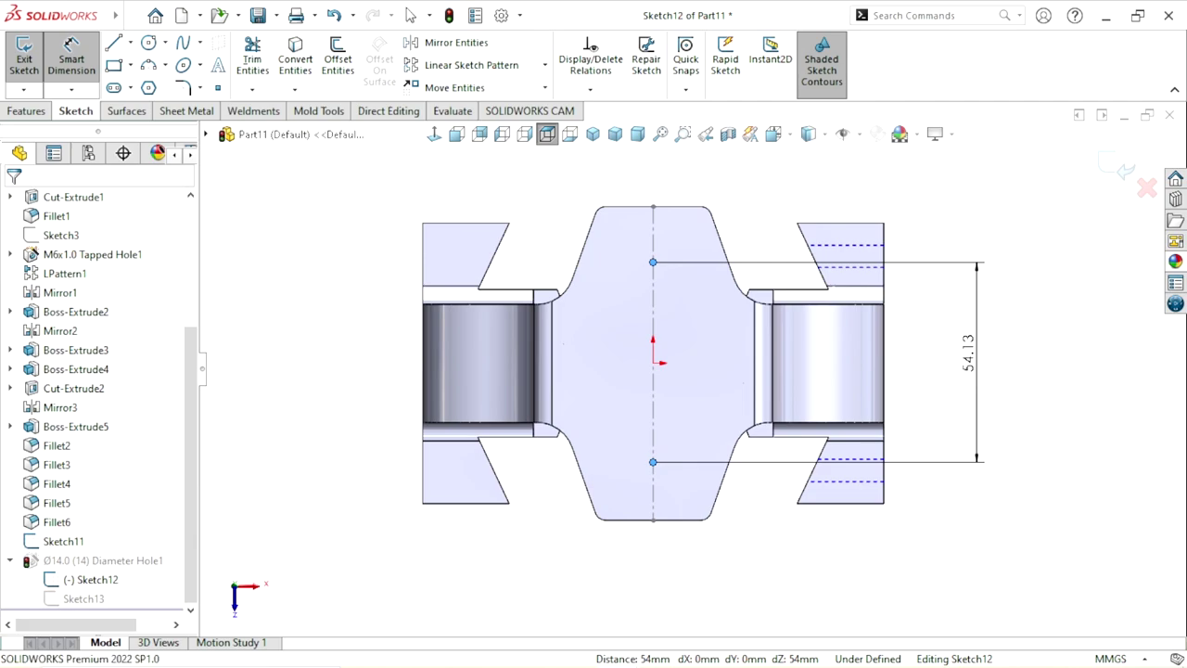
click(970, 357)
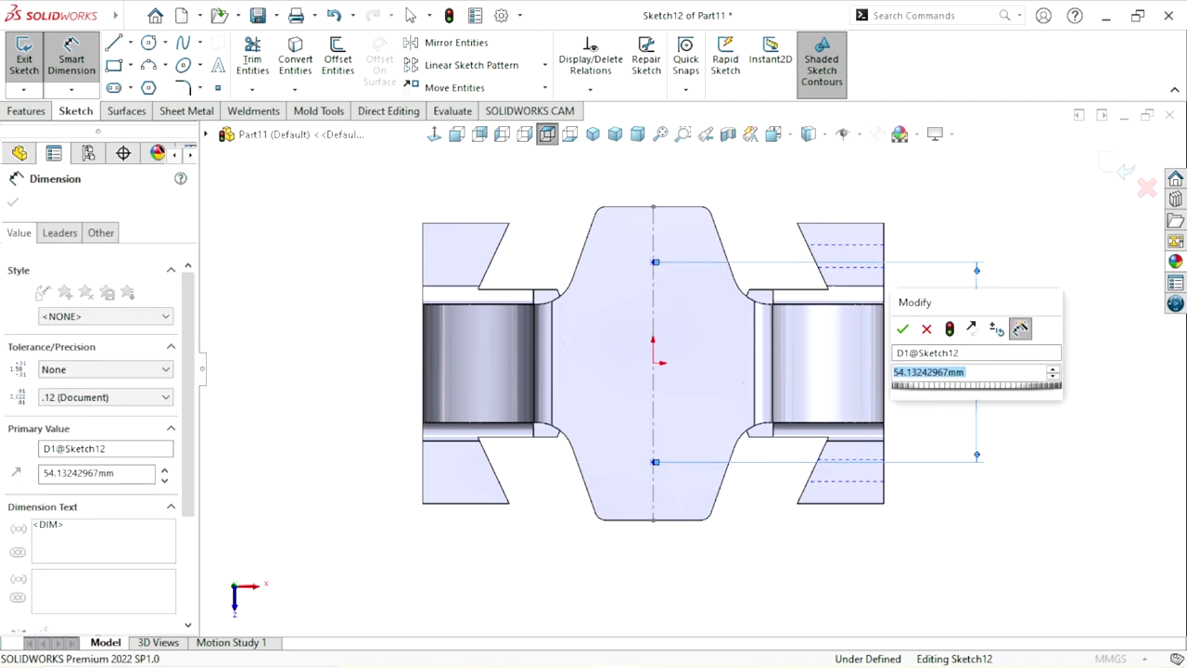
text(55)
key(Escape)
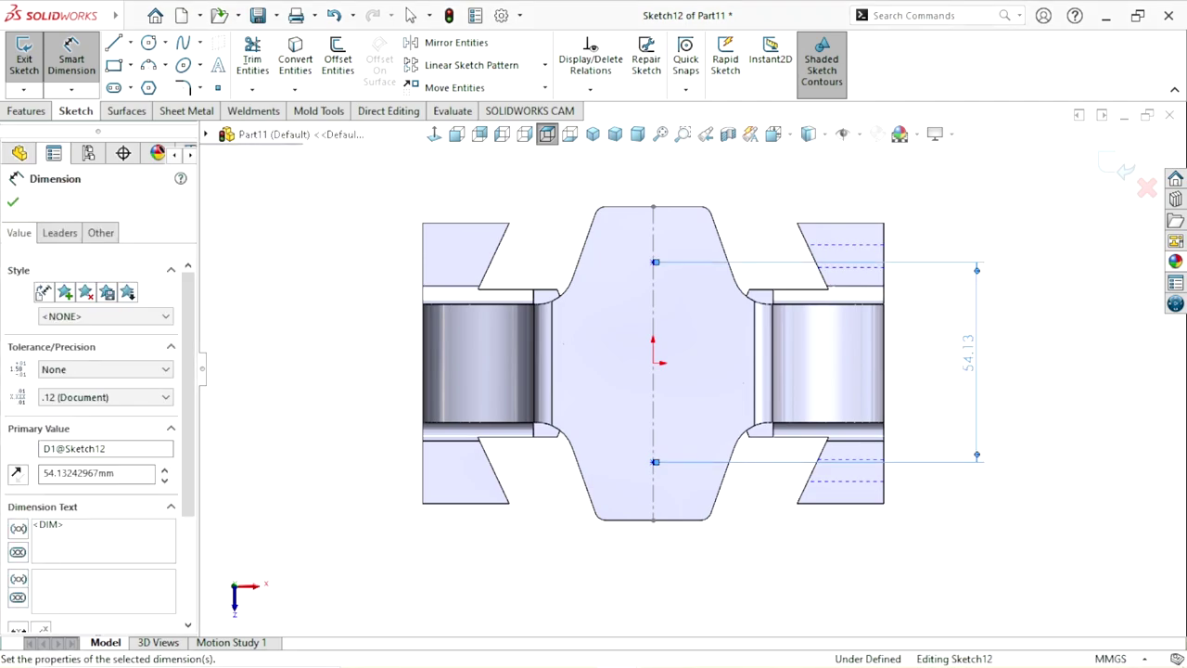
key(Escape)
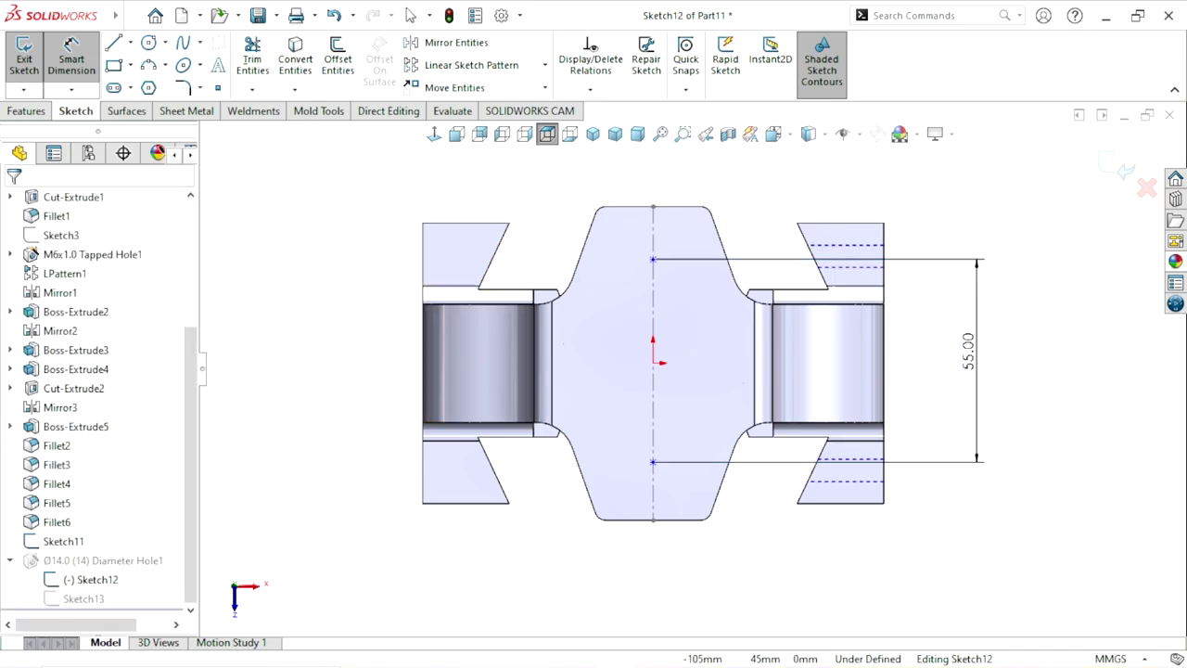
click(410, 15)
Step: Draw a horizontal construction centreline from the sketch origin to the left
click(130, 42)
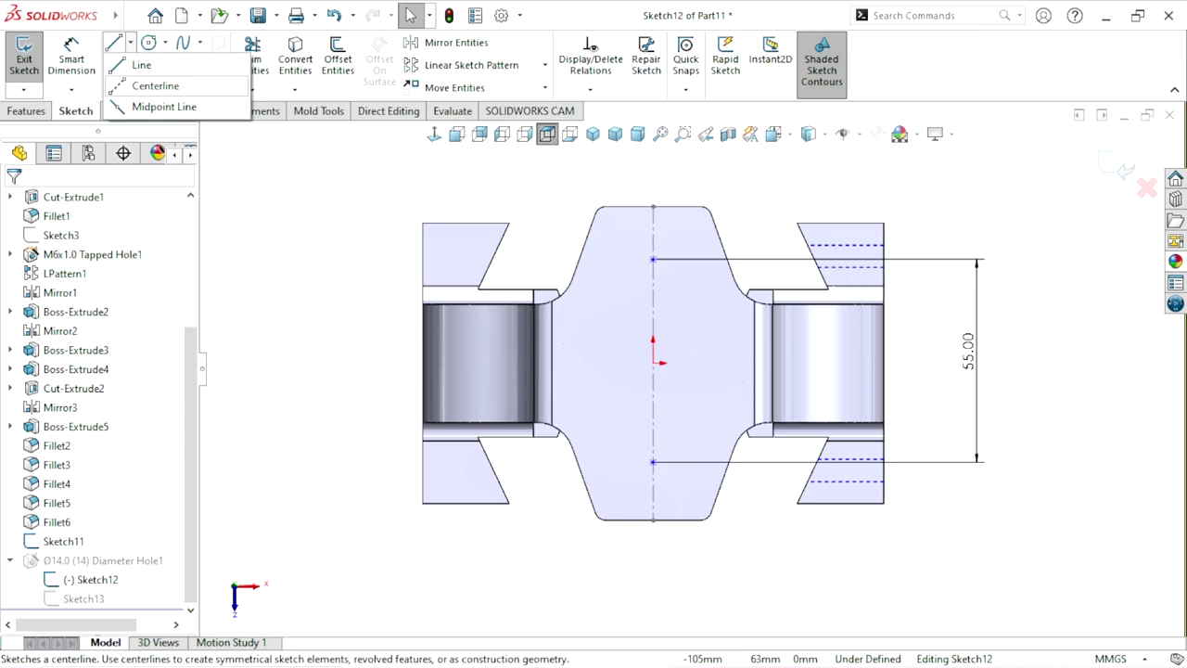
click(156, 84)
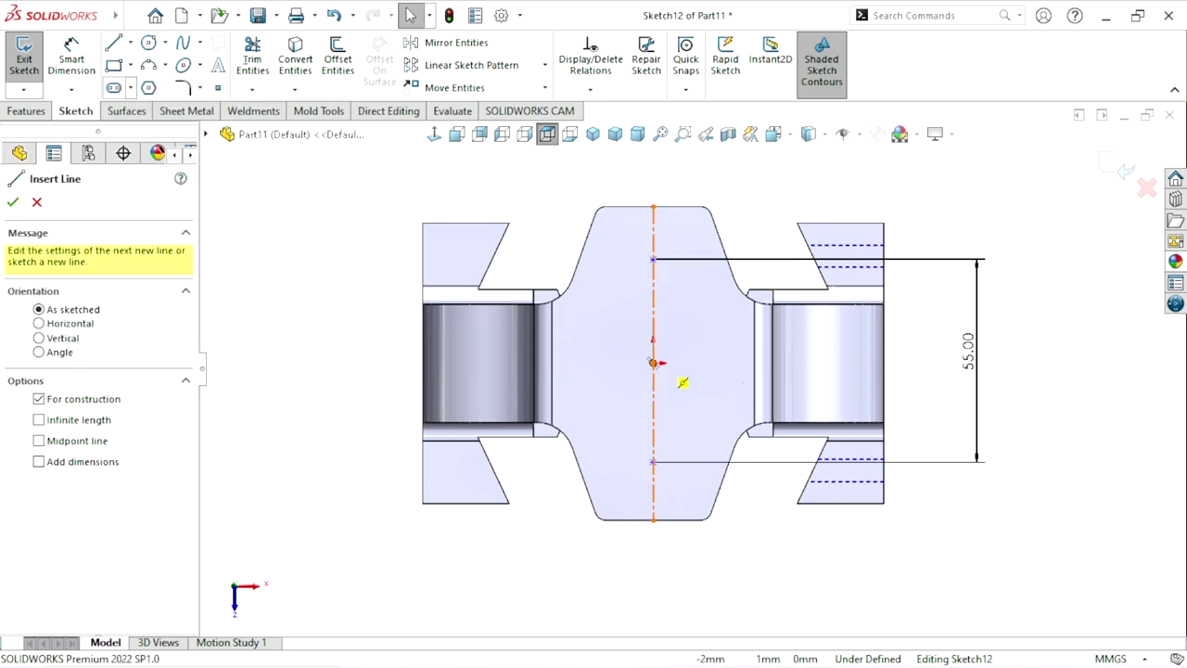
click(653, 362)
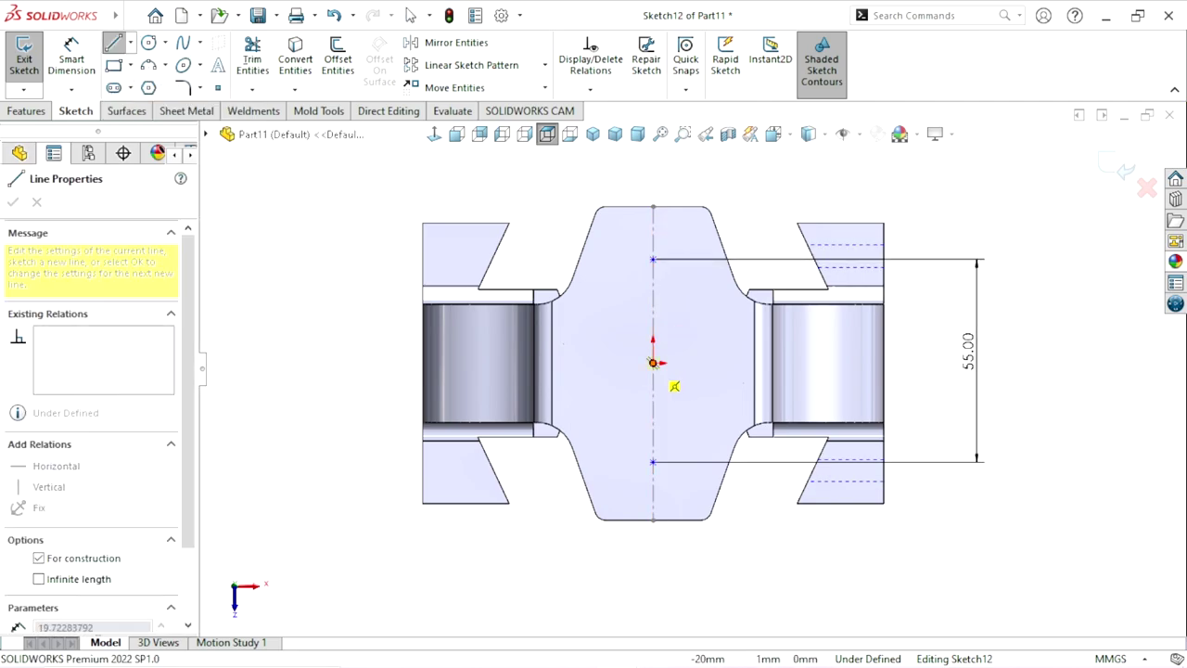
click(575, 362)
right_click(309, 298)
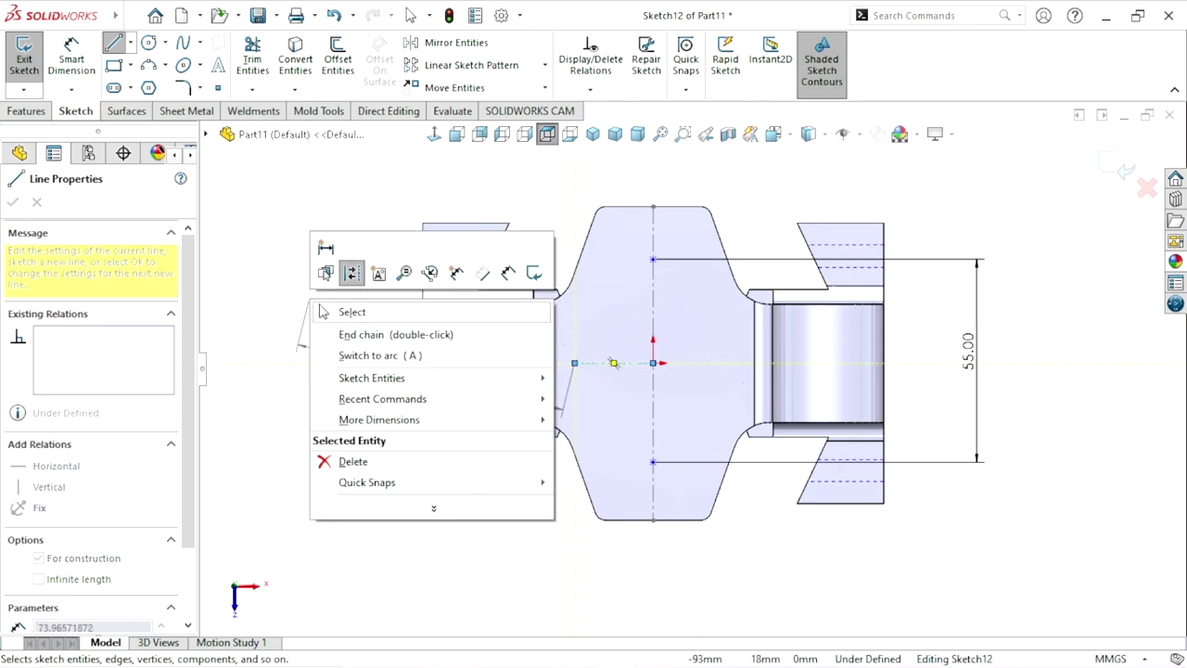
click(352, 333)
key(Escape)
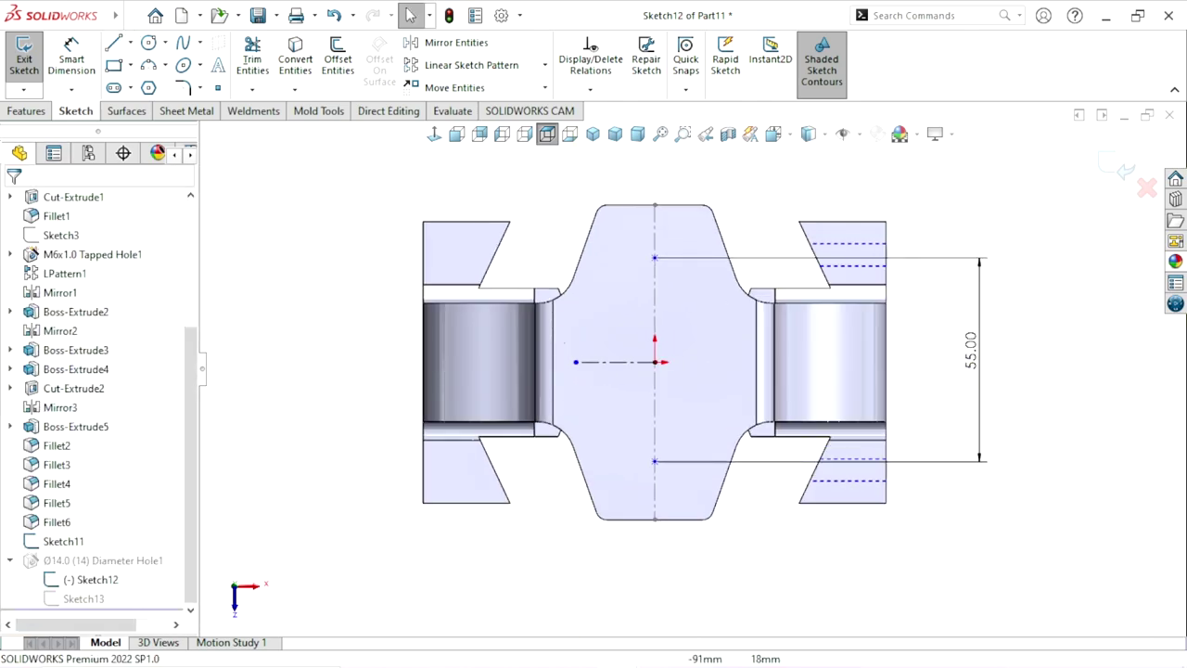
Step: Make both hole points symmetric about the centreline and exit the sketch to create the holes
click(654, 258)
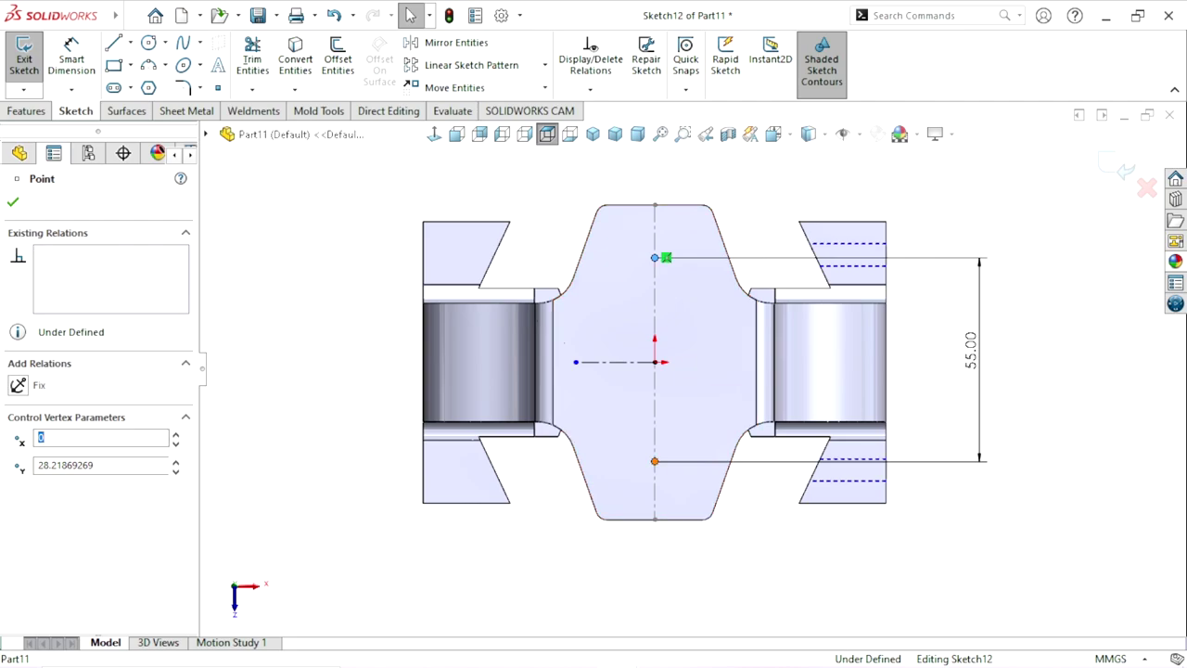
ctrl+click(654, 461)
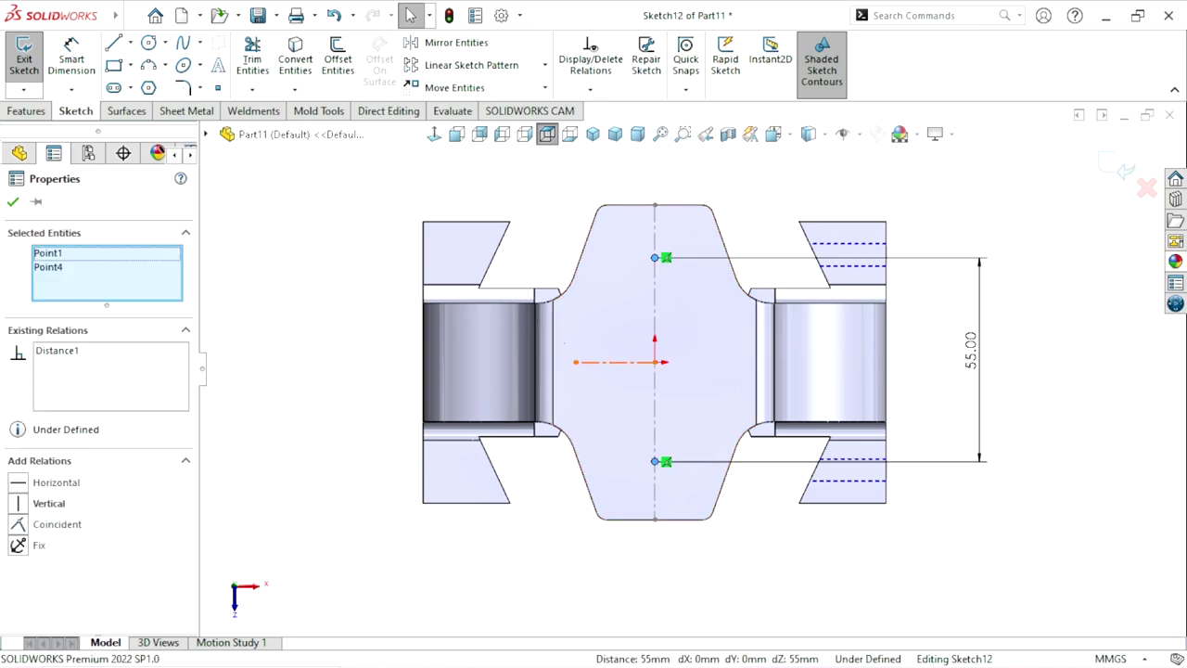
ctrl+click(615, 362)
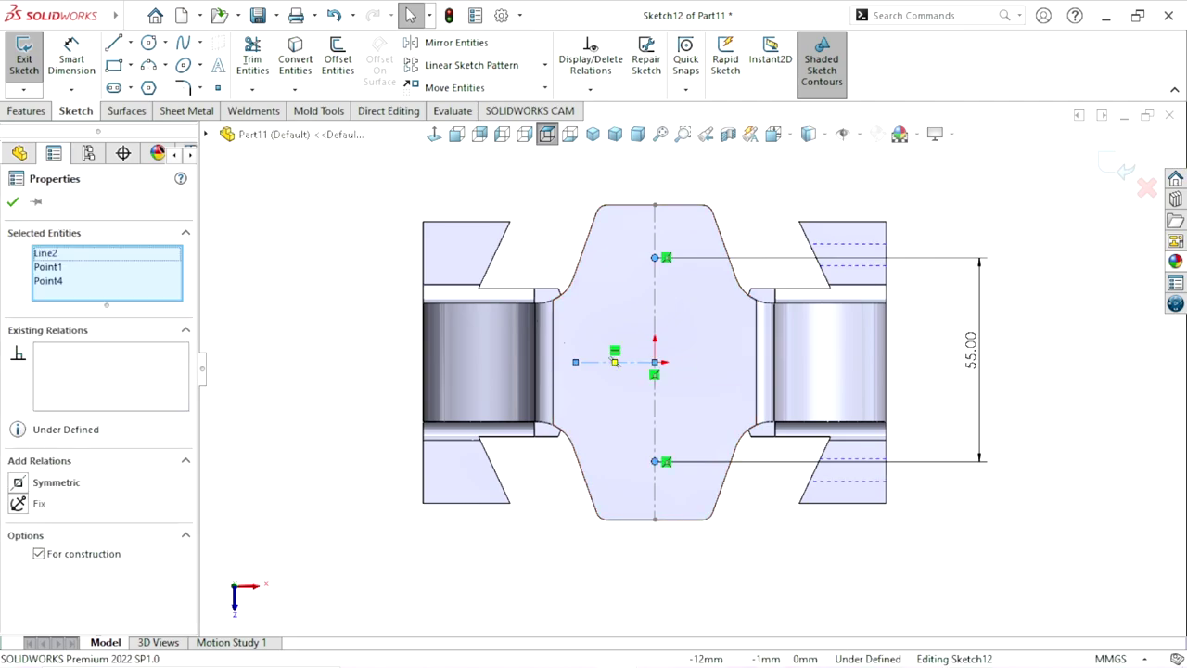
click(18, 482)
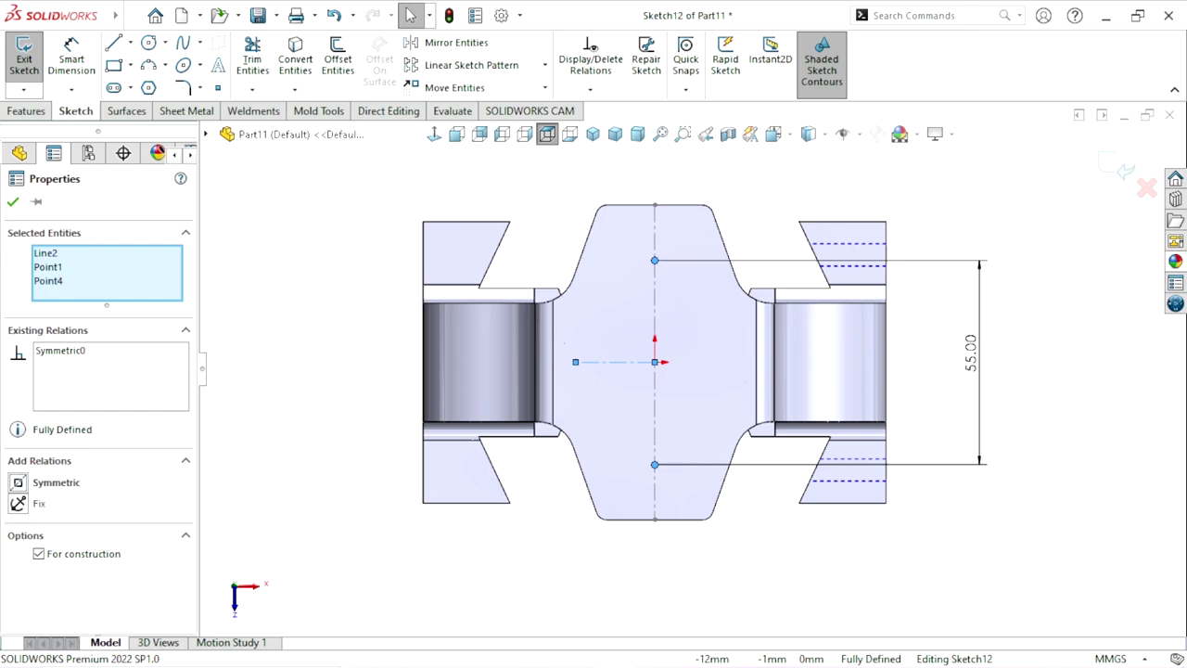
key(Escape)
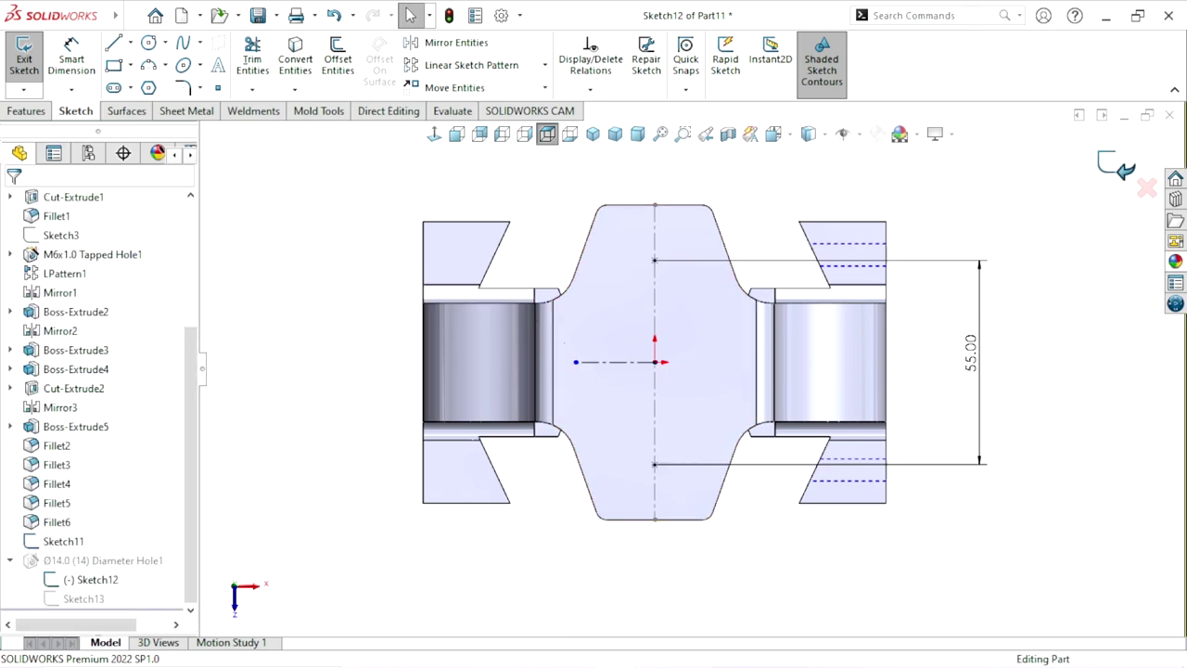
click(1120, 165)
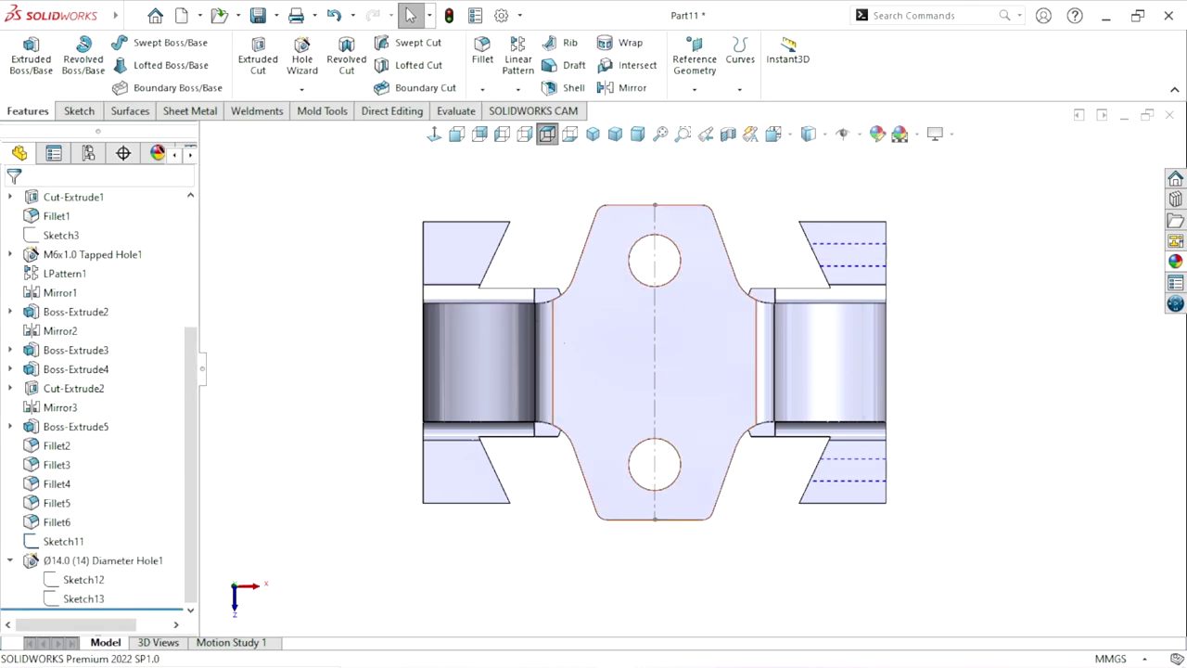
Step: Orbit, zoom and rotate the view so the block's holed end faces the viewer
click(655, 306)
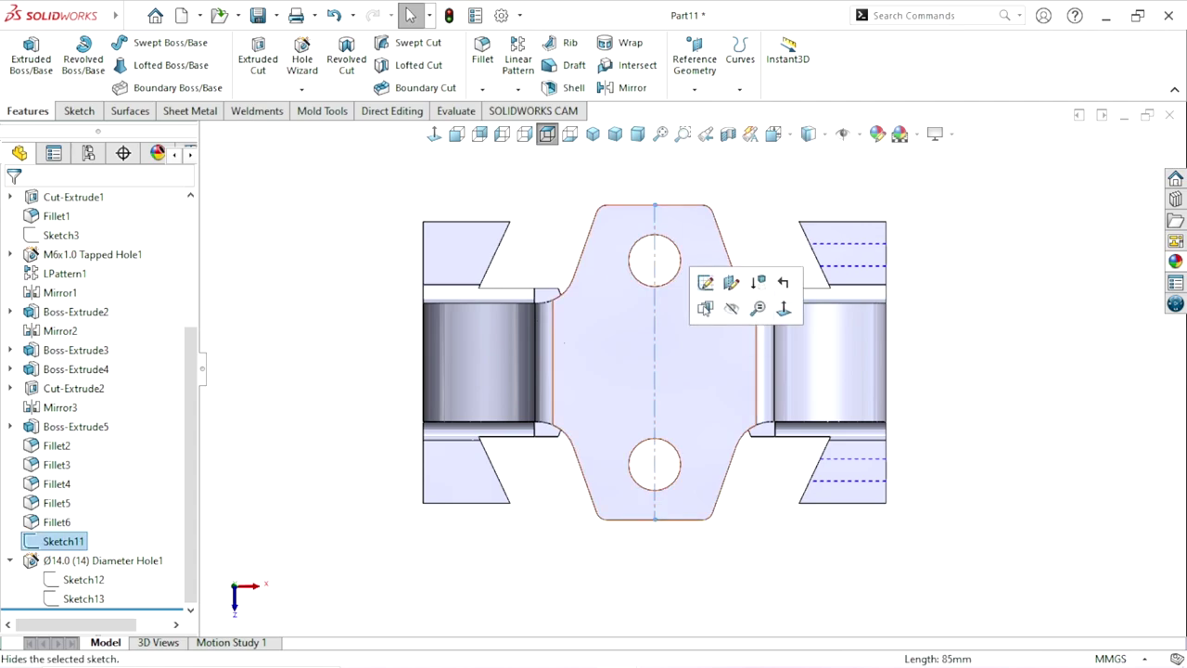
key(Escape)
middle_drag(654, 306, 704, 371)
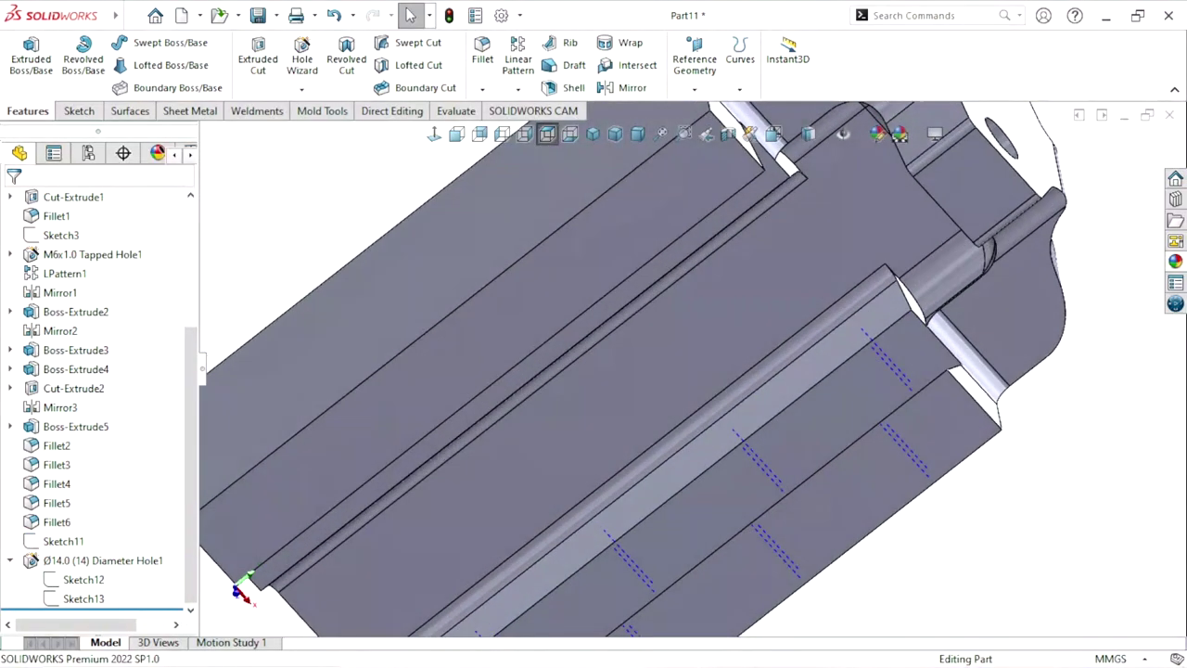
scroll(840, 295, down, 3)
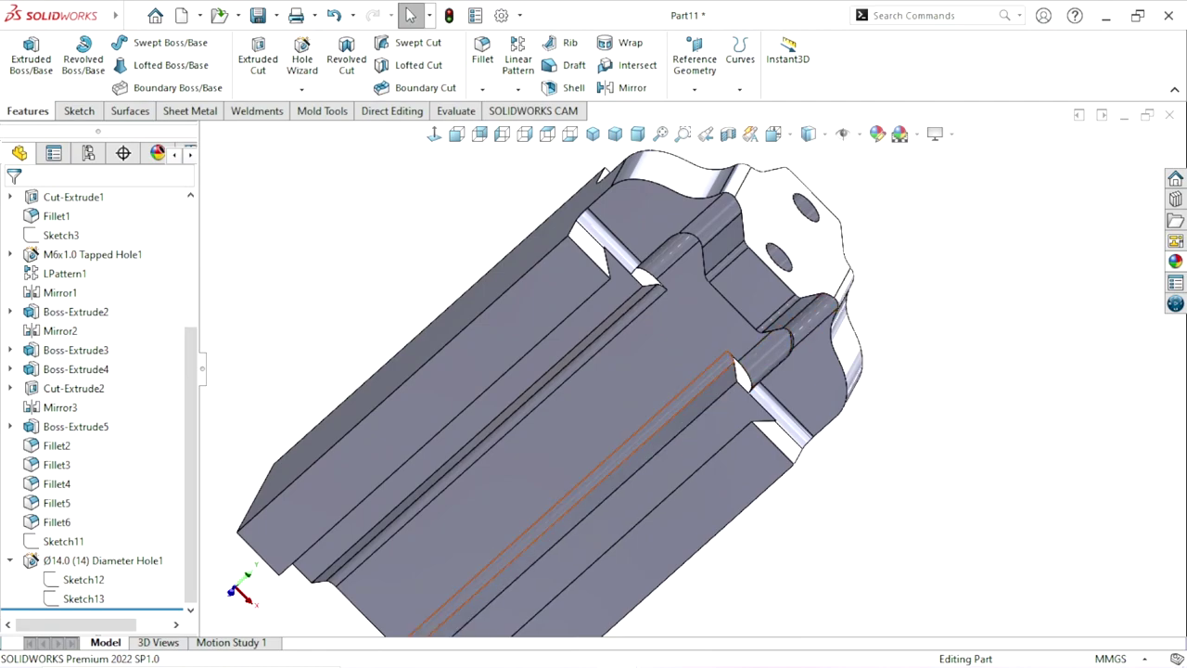
key(Left)
key(Left)
key(Left)
key(Left)
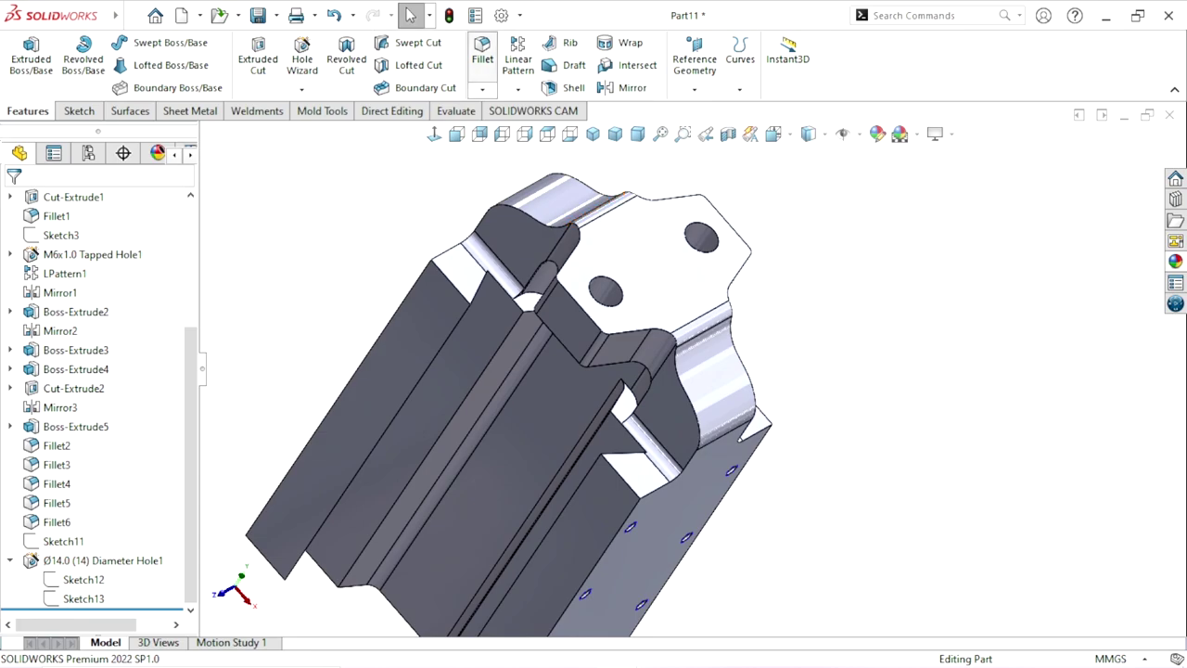
Step: Fillet two edge loops around the holed end plate with a 1 mm radius
click(482, 51)
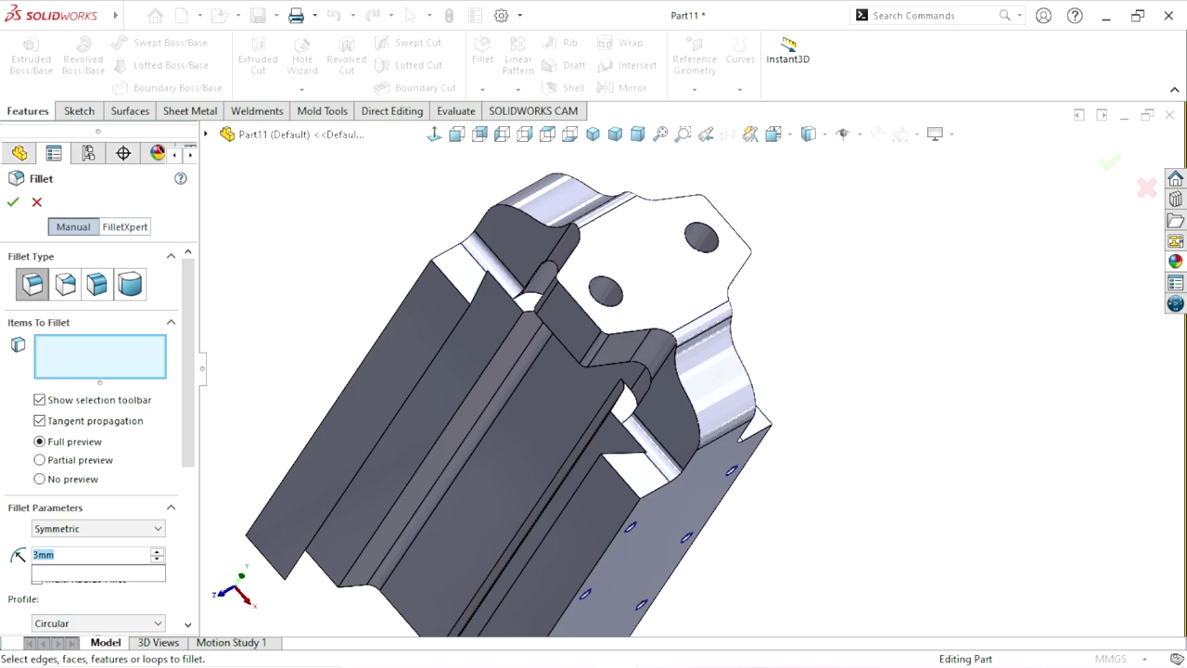
text(1)
key(Return)
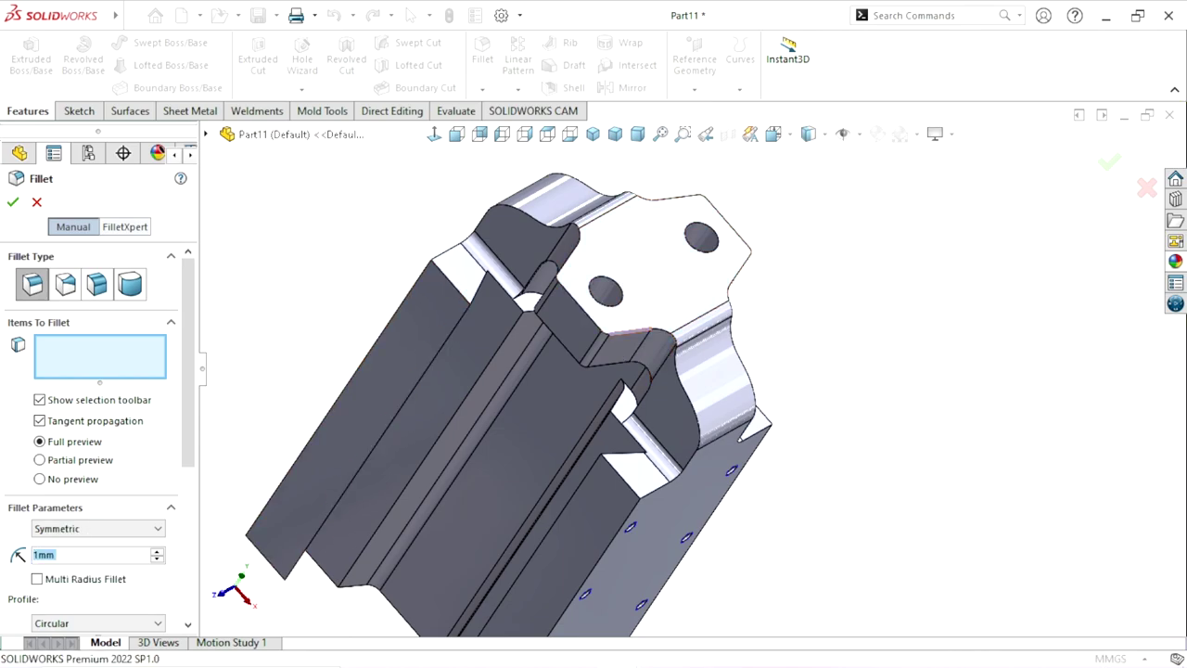
click(636, 331)
middle_drag(638, 330, 417, 334)
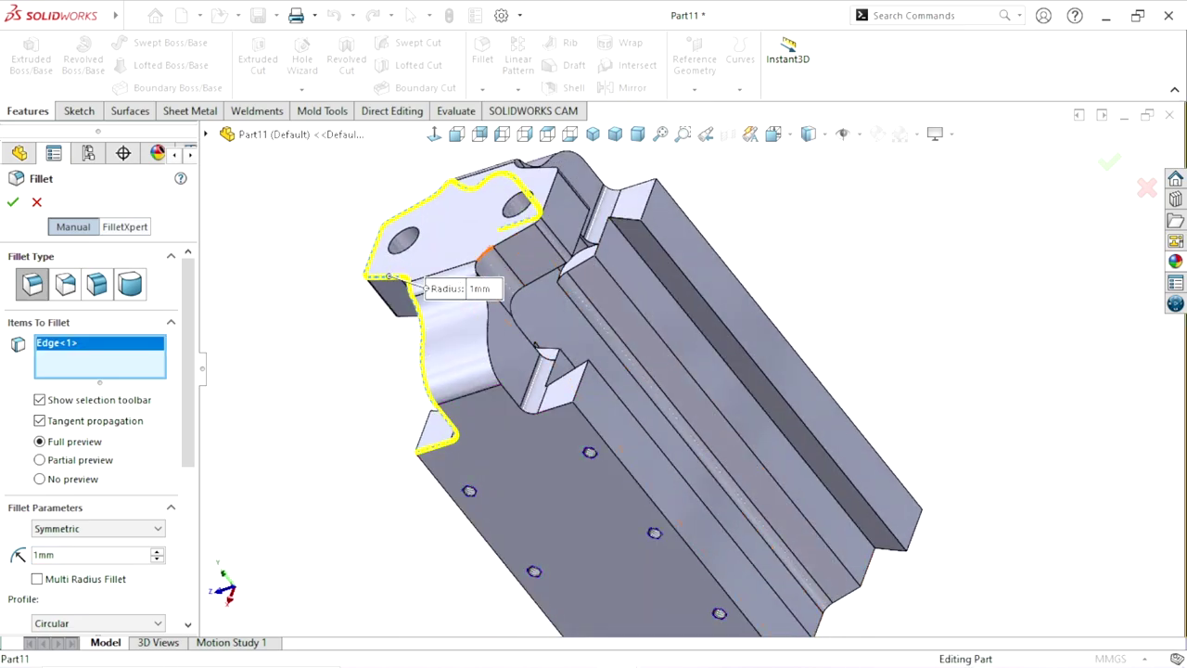
click(388, 279)
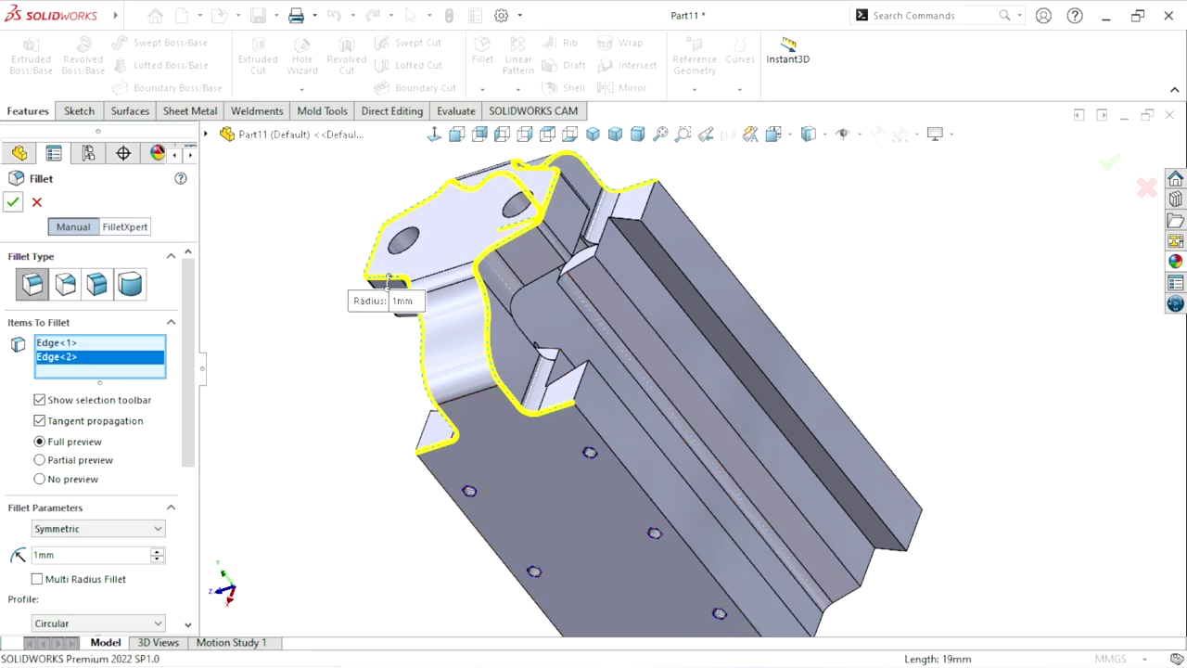
key(Return)
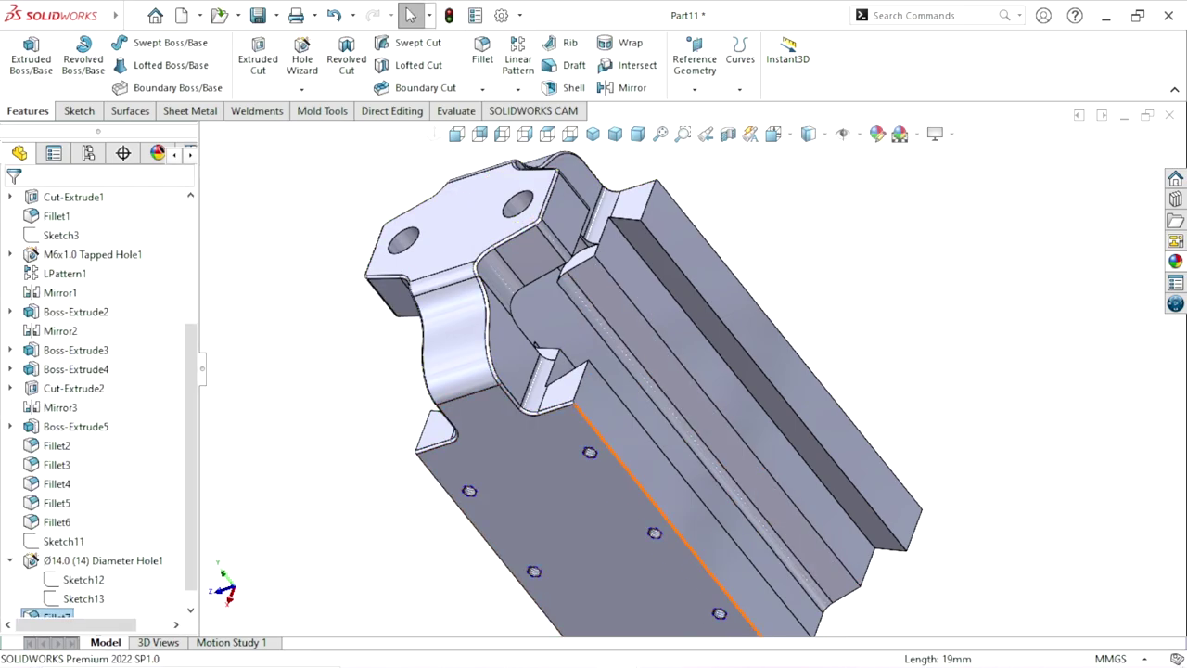
Step: Switch to the Back view and start a Chamfer feature
click(456, 134)
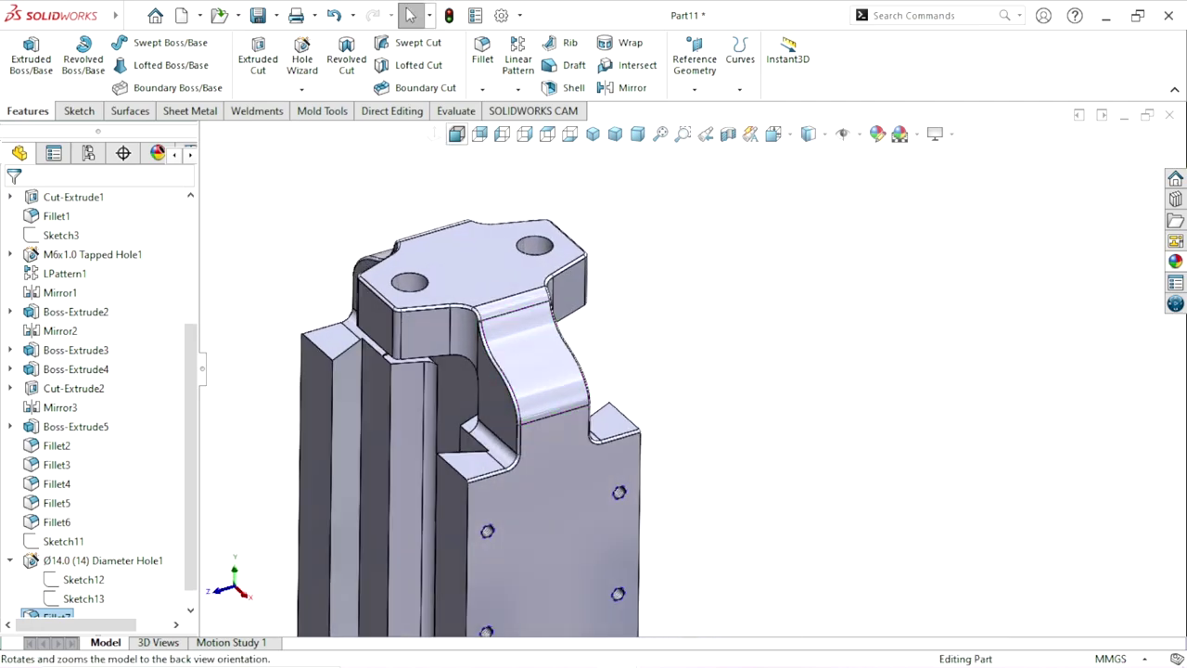
click(483, 89)
click(512, 131)
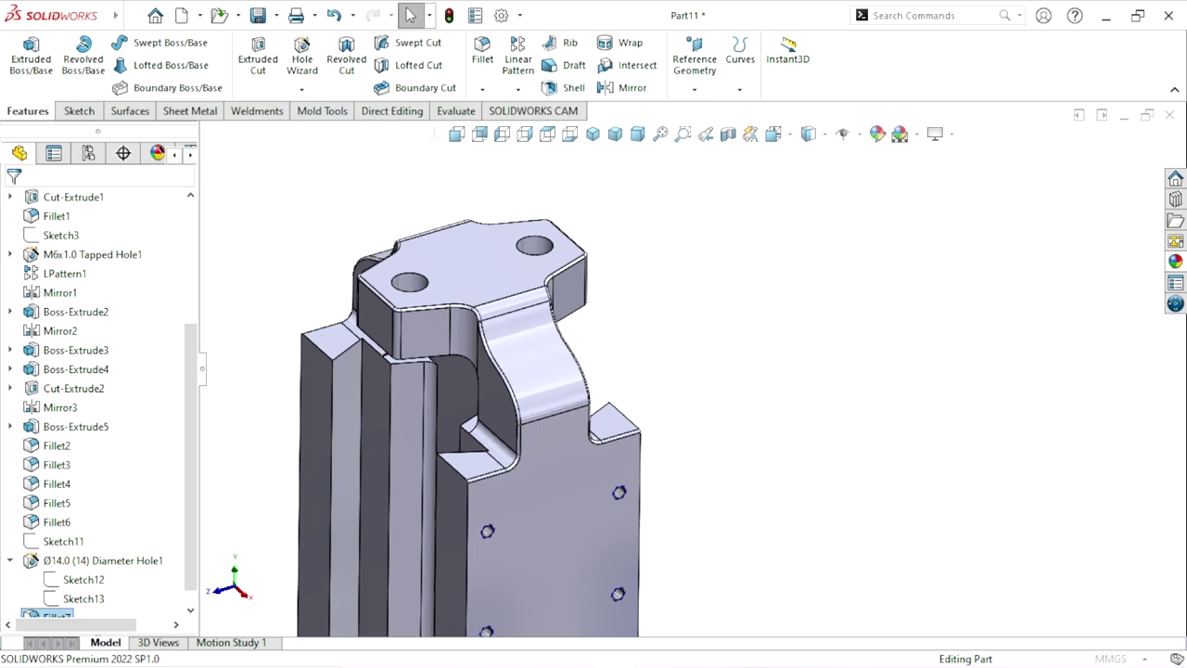
Step: Set an 8 mm chamfer distance and pick the first two slot edges
mouse_move(482, 417)
middle_down()
mouse_move(519, 501)
mouse_move(556, 371)
middle_up()
scroll(557, 324, down, 2)
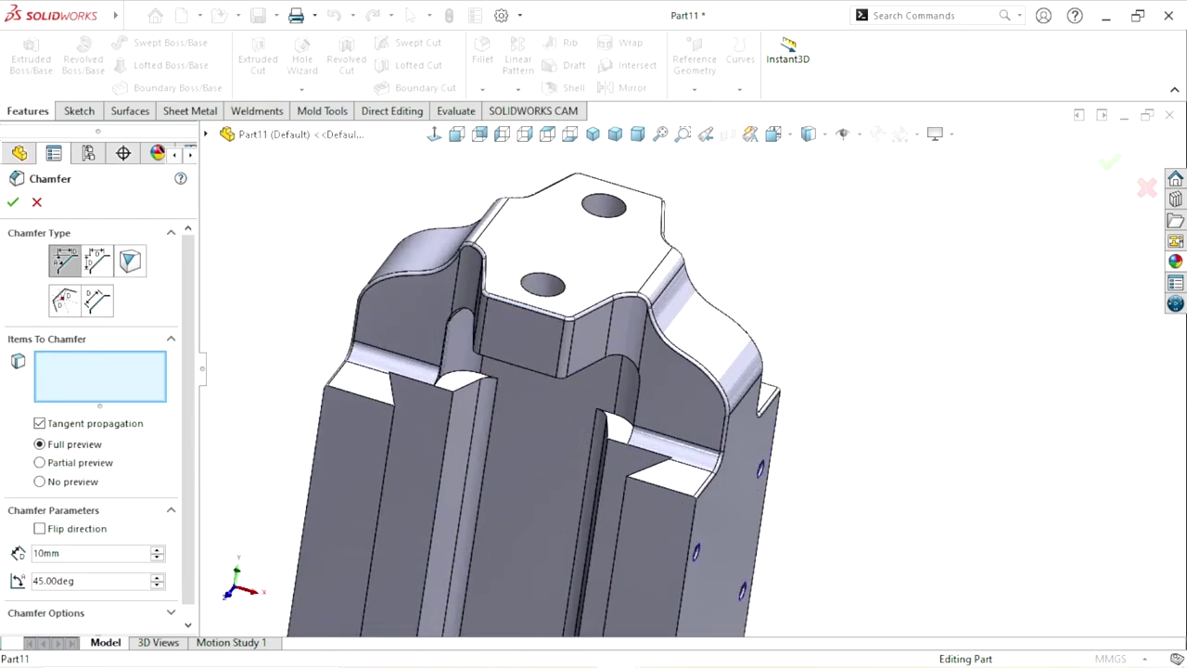
scroll(557, 324, down, 2)
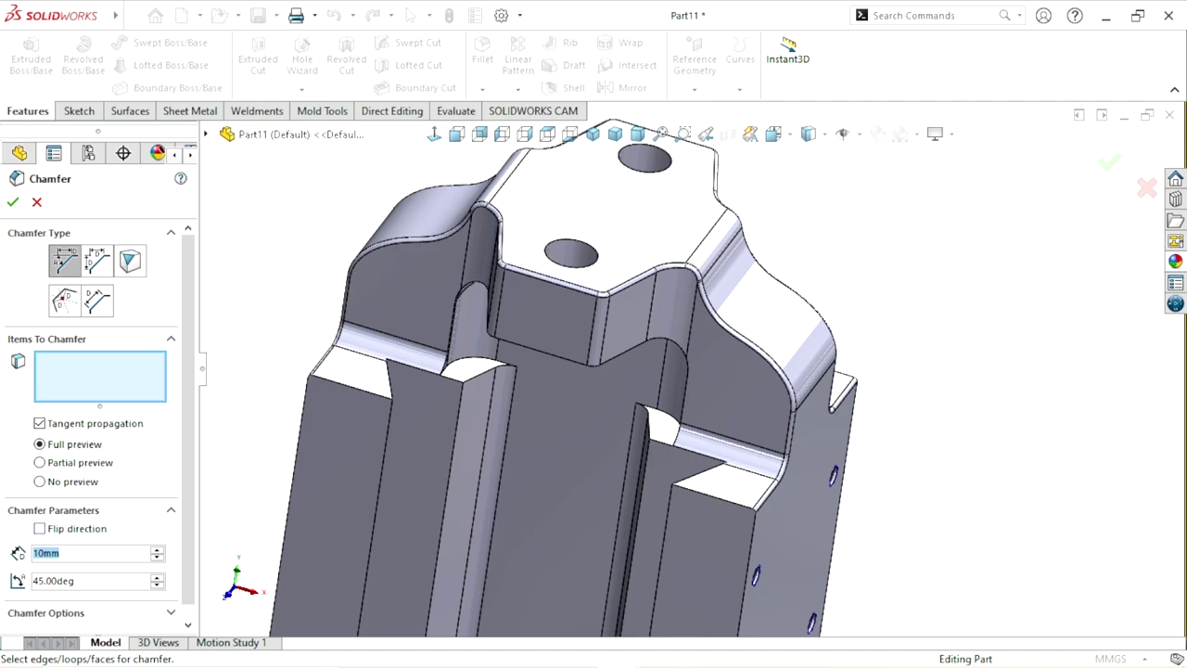
text(8)
key(Return)
click(474, 374)
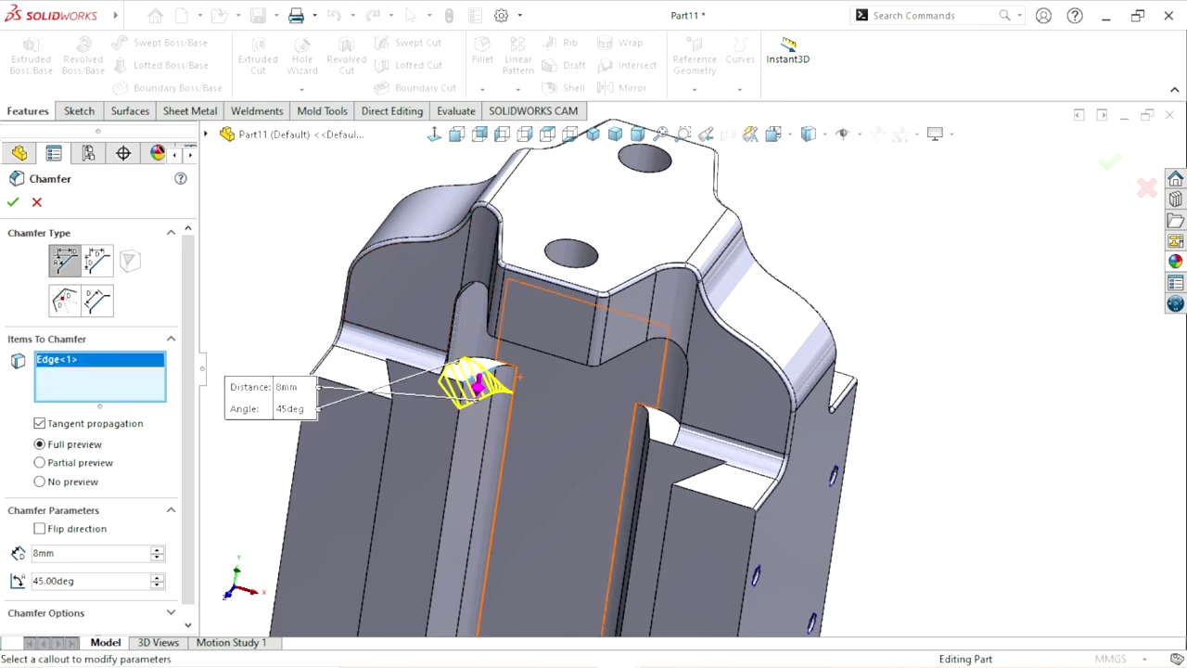
mouse_move(612, 473)
middle_down()
mouse_move(742, 477)
mouse_move(687, 460)
middle_up()
click(670, 479)
Step: Add the third and fourth slot edges and accept the 8 mm × 45° chamfer
scroll(649, 445, down, 5)
scroll(631, 450, down, 3)
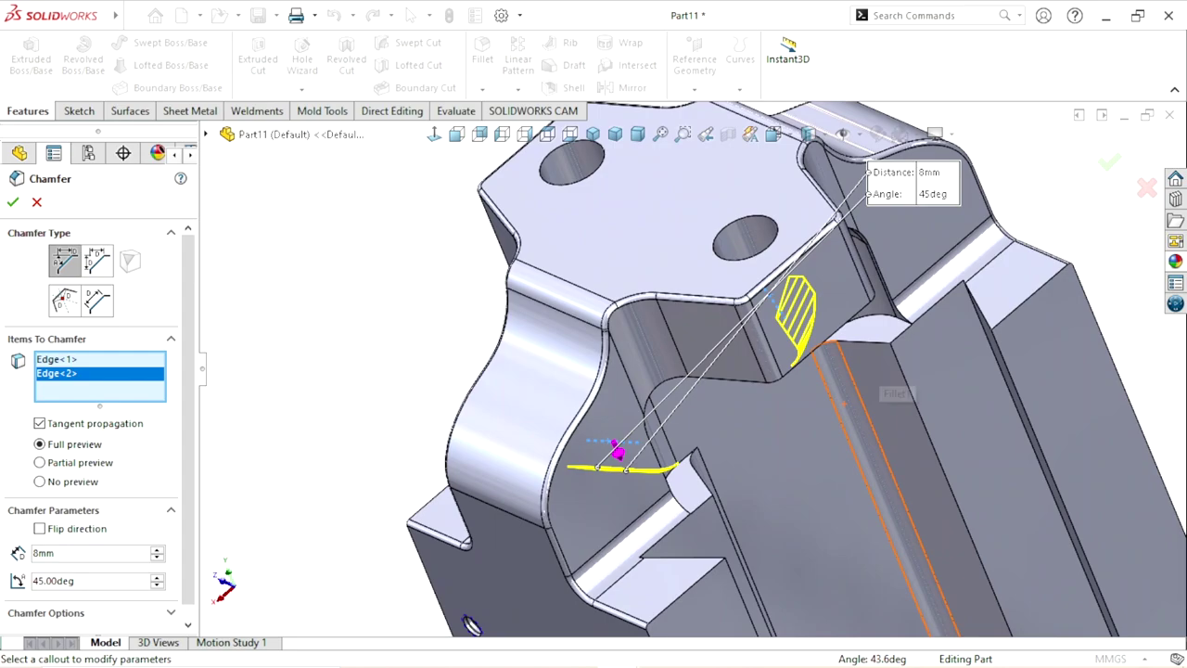
click(891, 445)
middle_drag(891, 445, 705, 408)
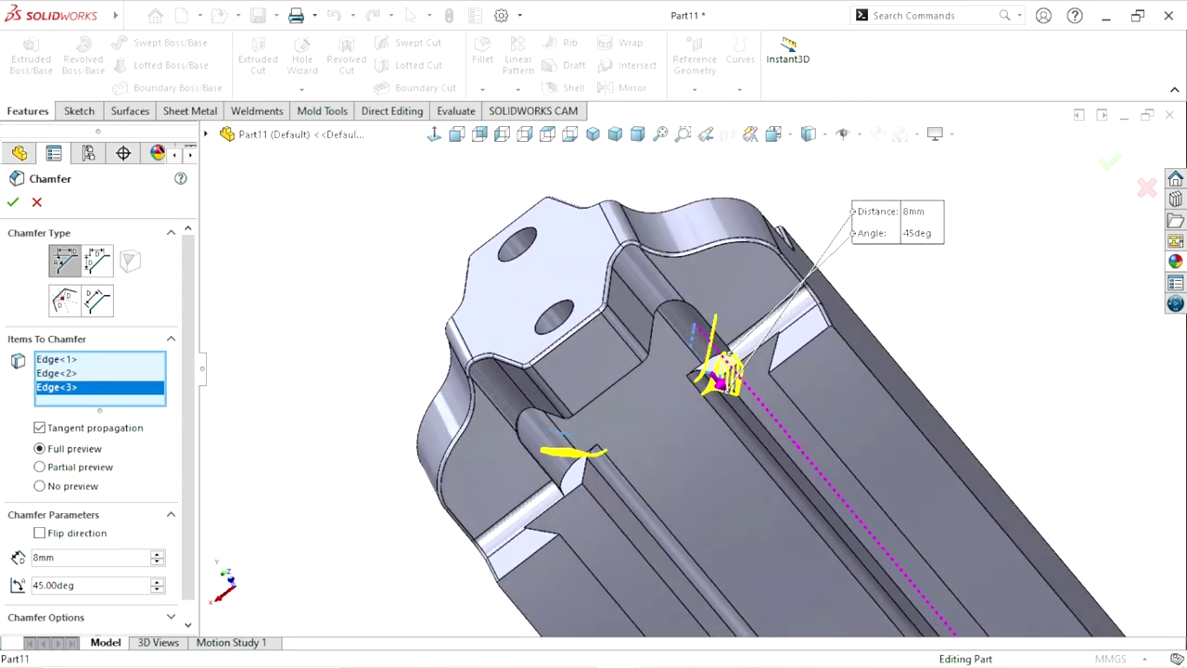
click(584, 524)
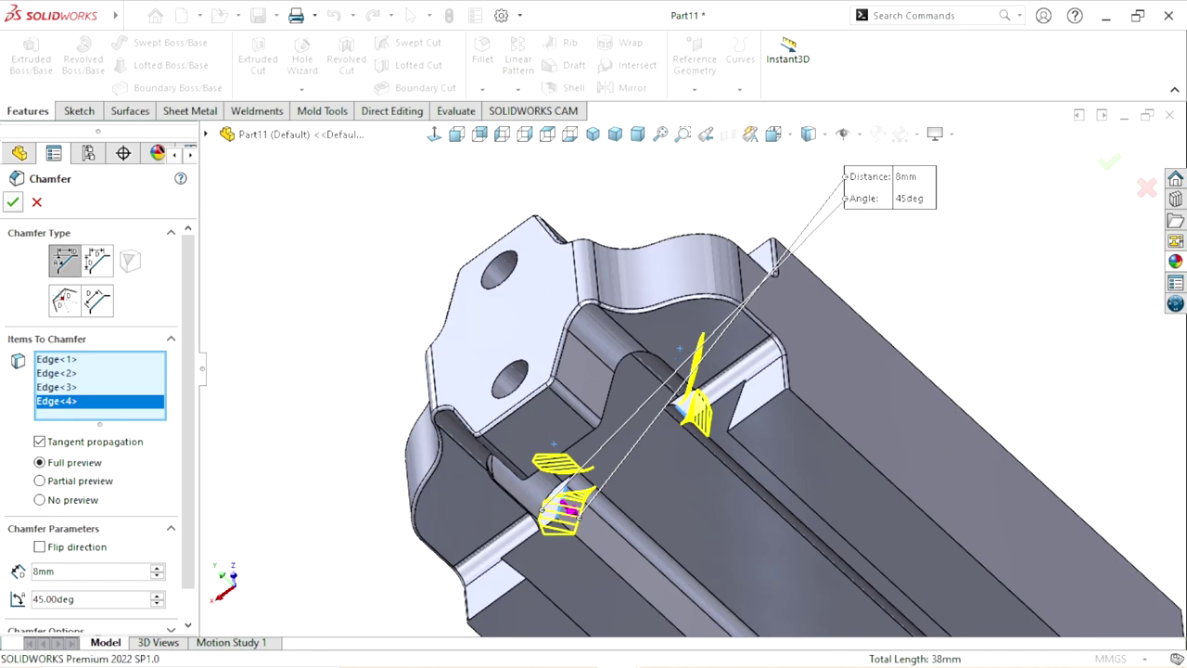
key(Return)
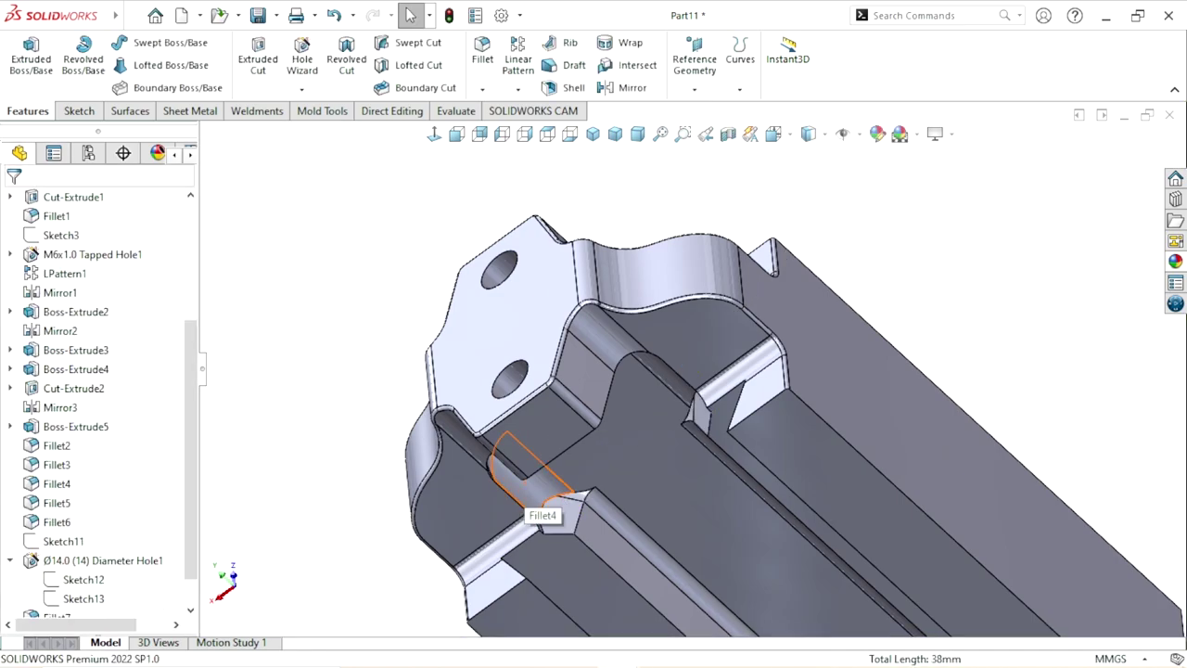
scroll(761, 492, up, 3)
middle_drag(705, 418, 677, 307)
scroll(682, 208, down, 4)
scroll(672, 408, up, 2)
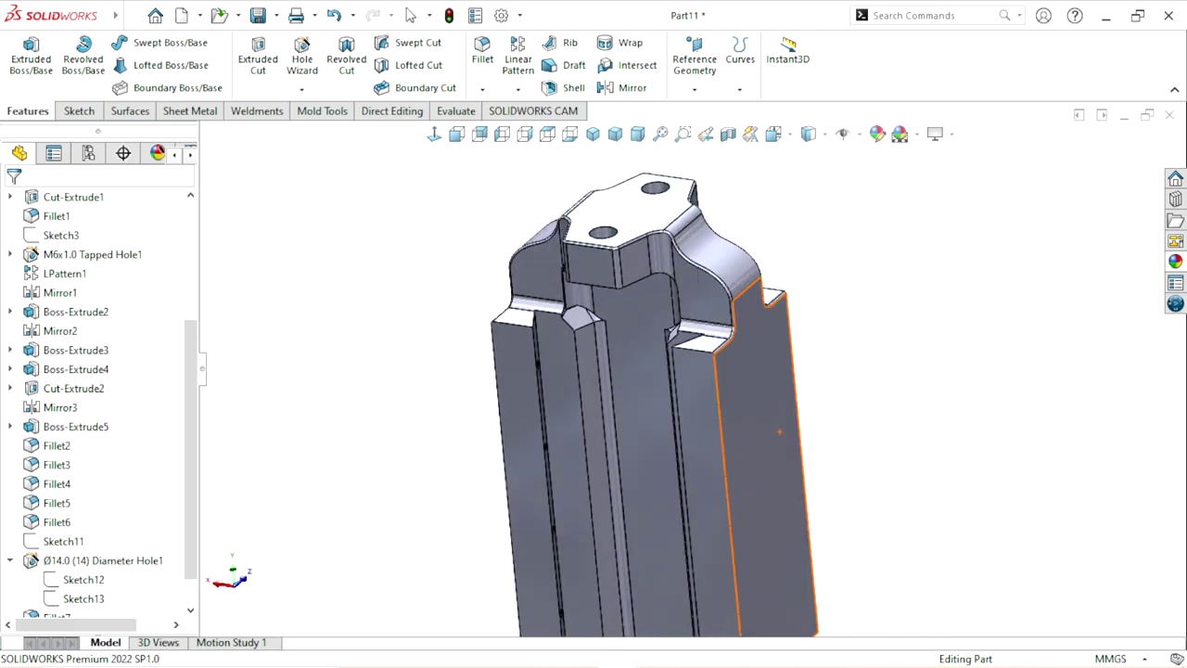
scroll(672, 408, up, 2)
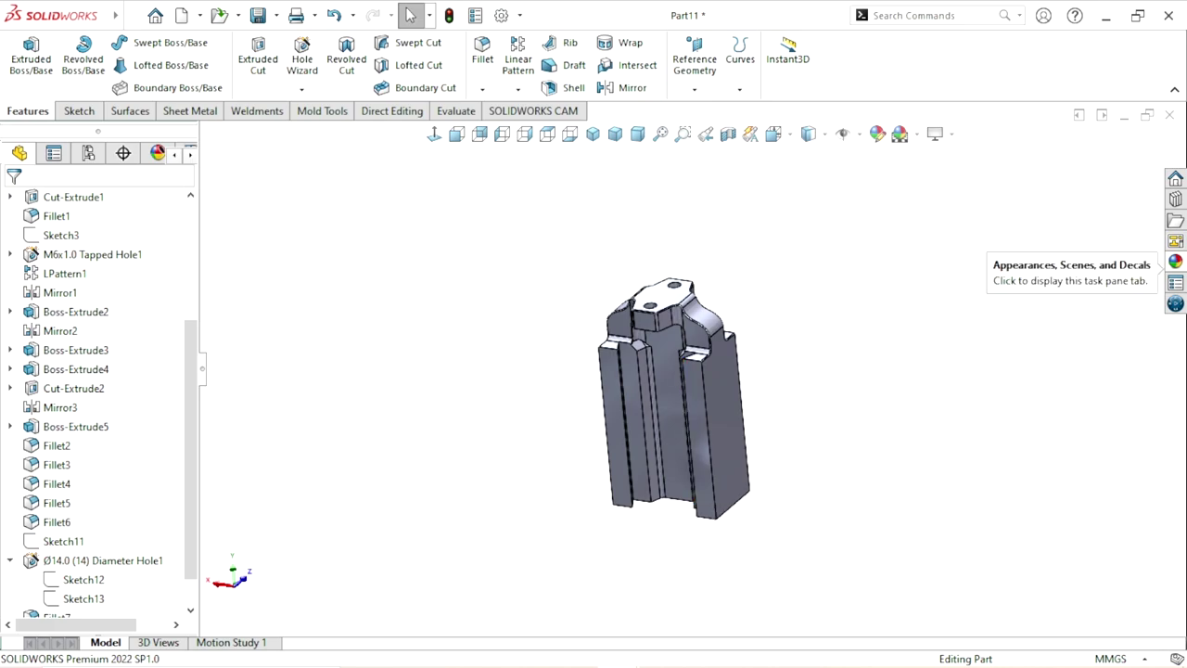
Step: Apply the Metal cast iron appearance to the whole part from the appearances library
click(1175, 261)
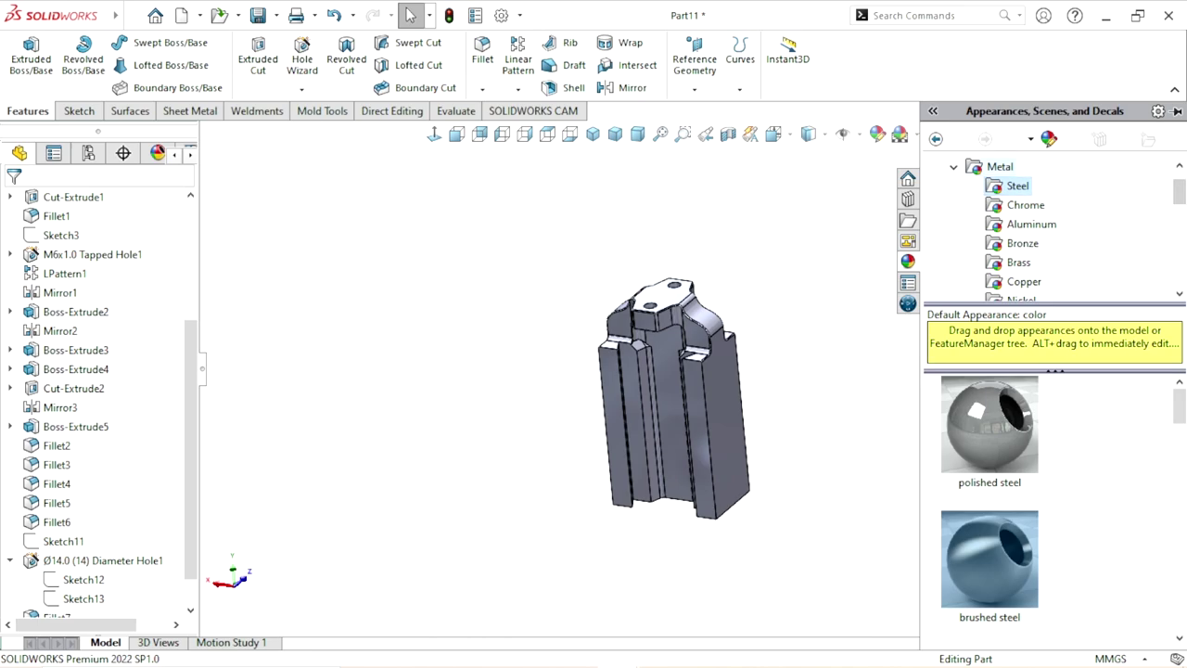
click(954, 166)
scroll(1048, 231, down, 1)
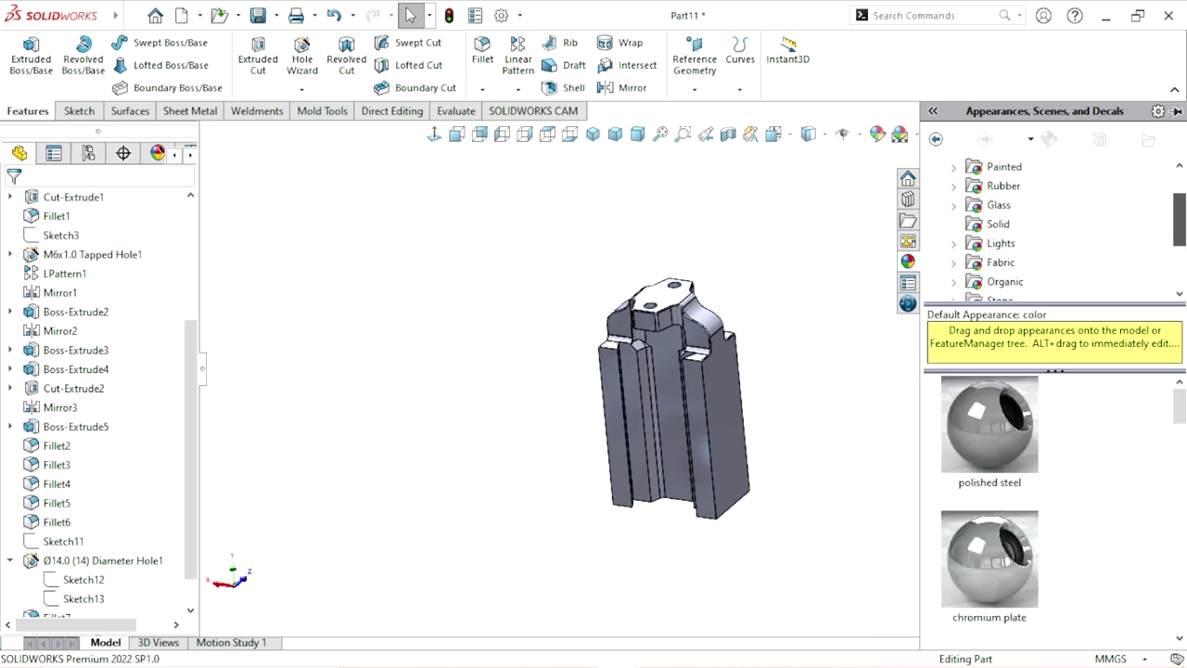
scroll(1048, 232, down, 1)
scroll(1048, 232, up, 4)
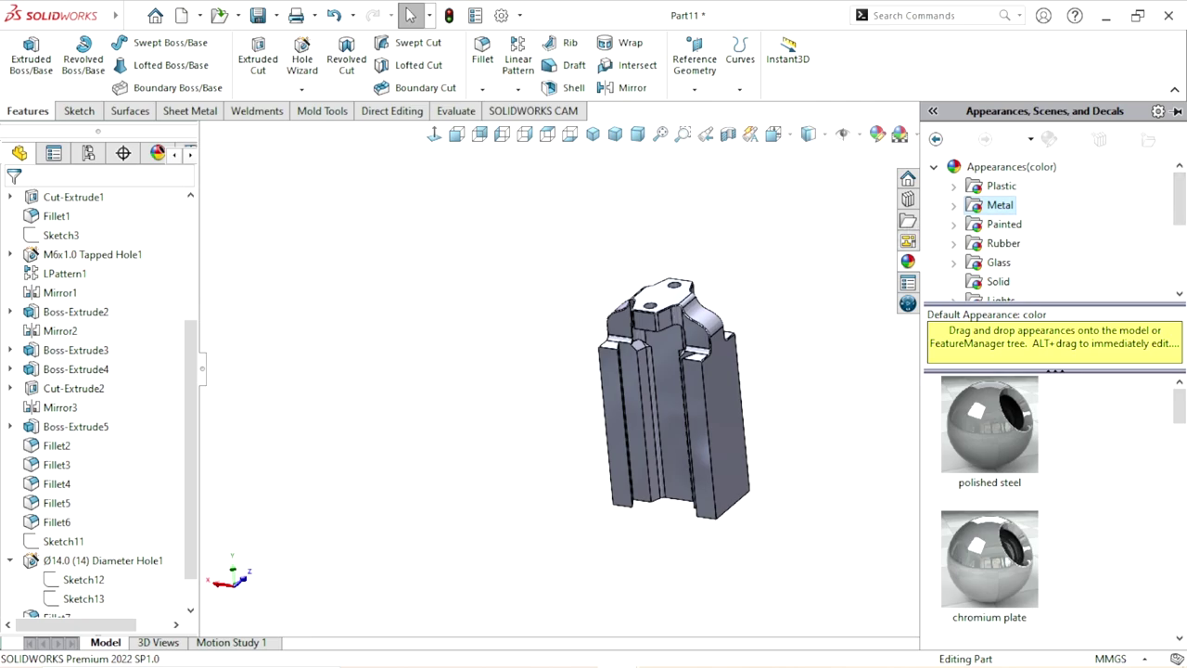
key(Right)
scroll(1048, 232, down, 4)
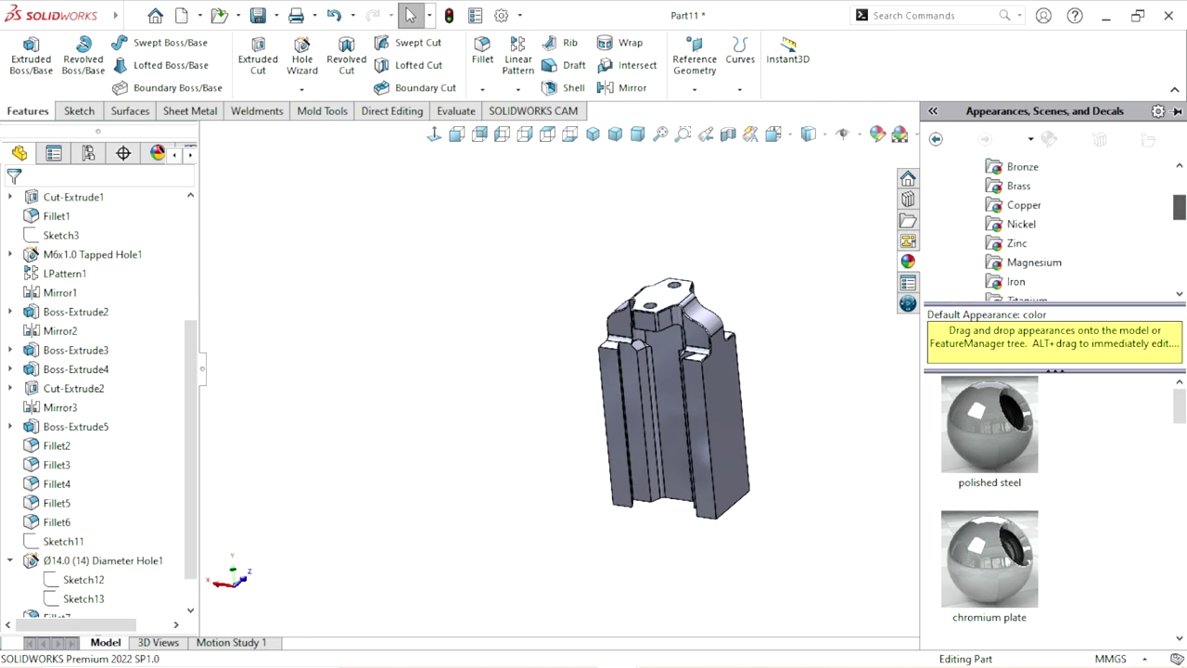
scroll(1048, 232, down, 2)
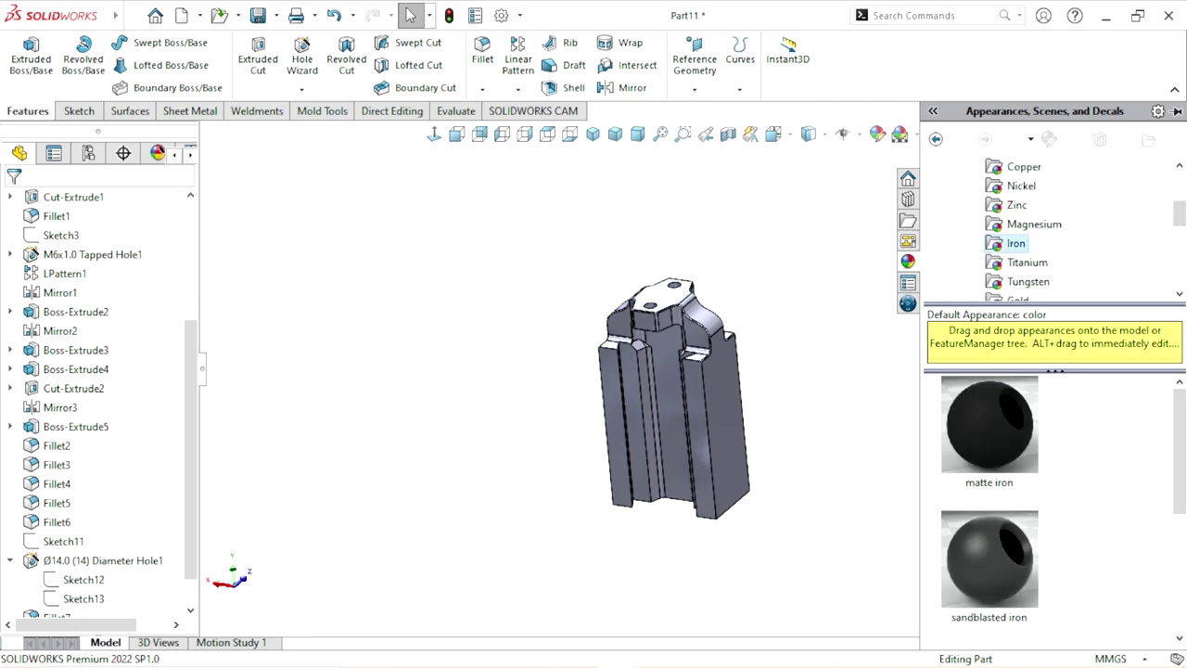
scroll(989, 511, down, 1)
scroll(990, 510, down, 1)
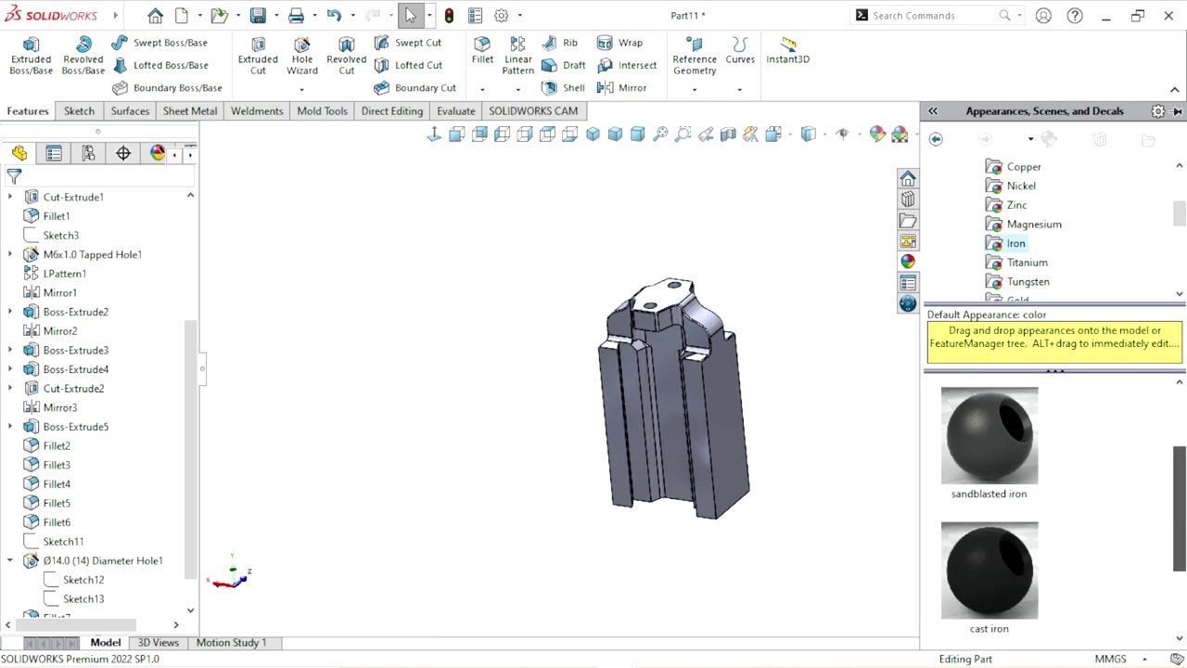
scroll(990, 510, down, 1)
click(990, 517)
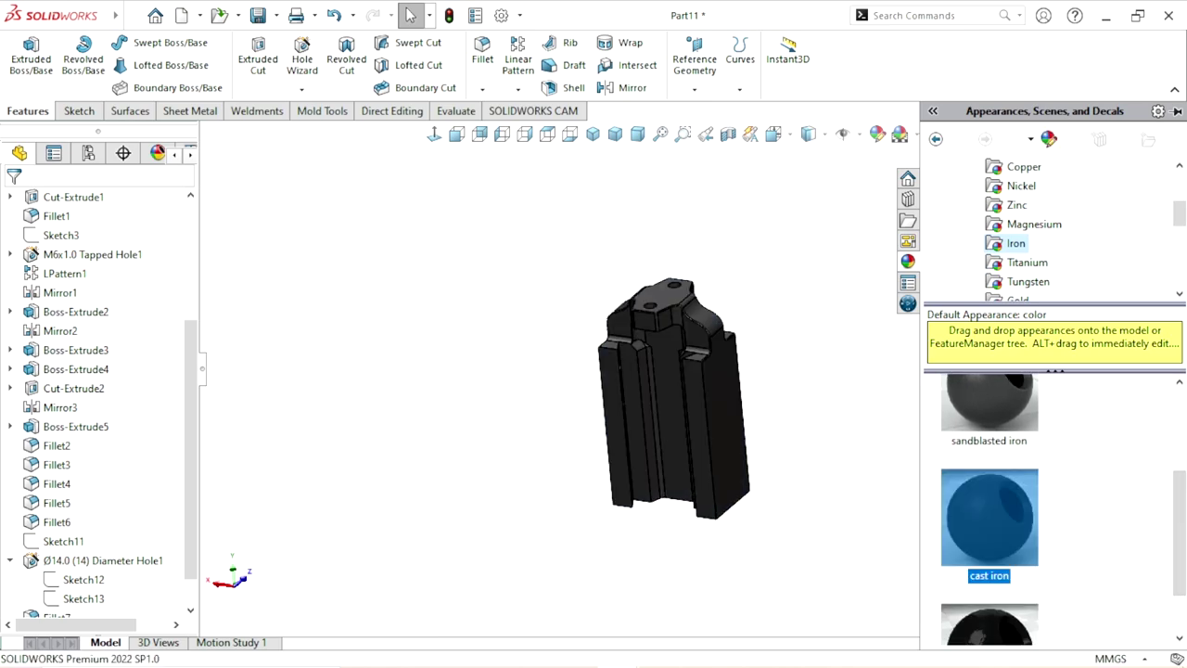
scroll(805, 448, down, 2)
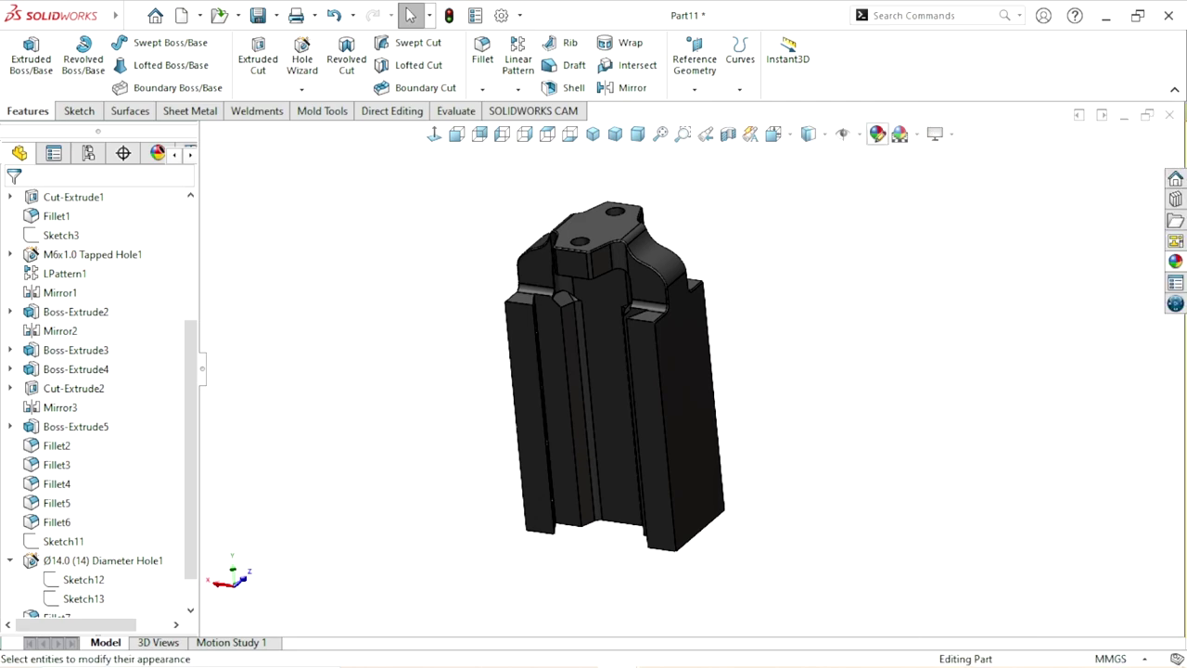
Step: Recolour the part's appearance to pure green, RGB 0, 255, 0
click(612, 373)
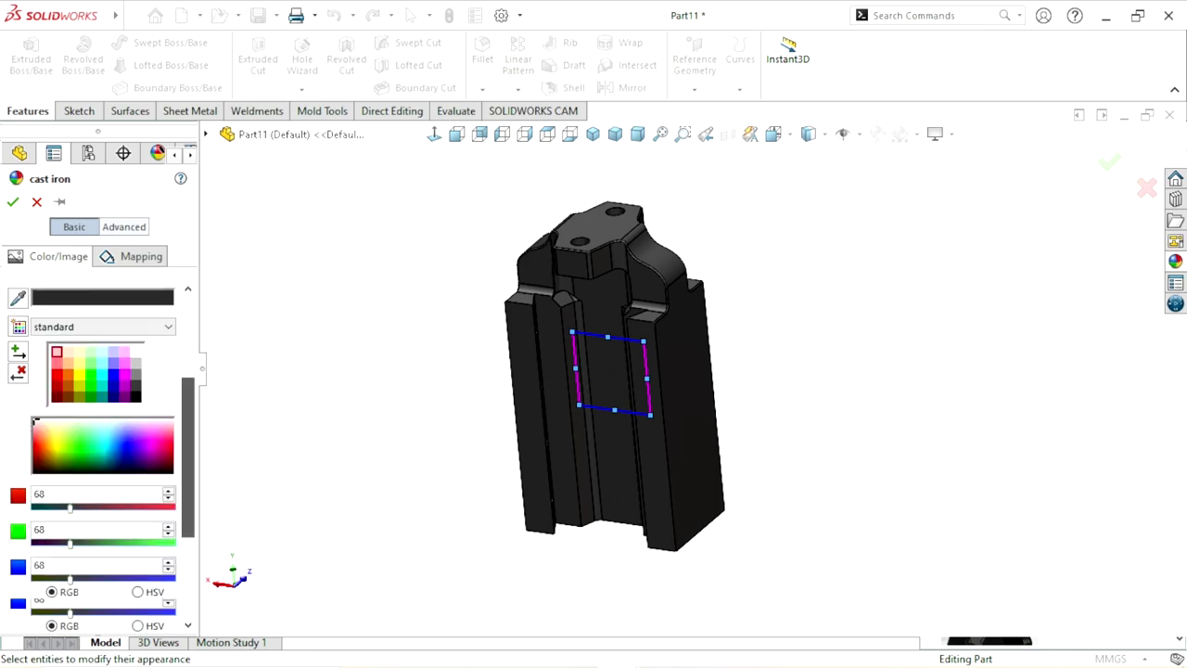
click(80, 446)
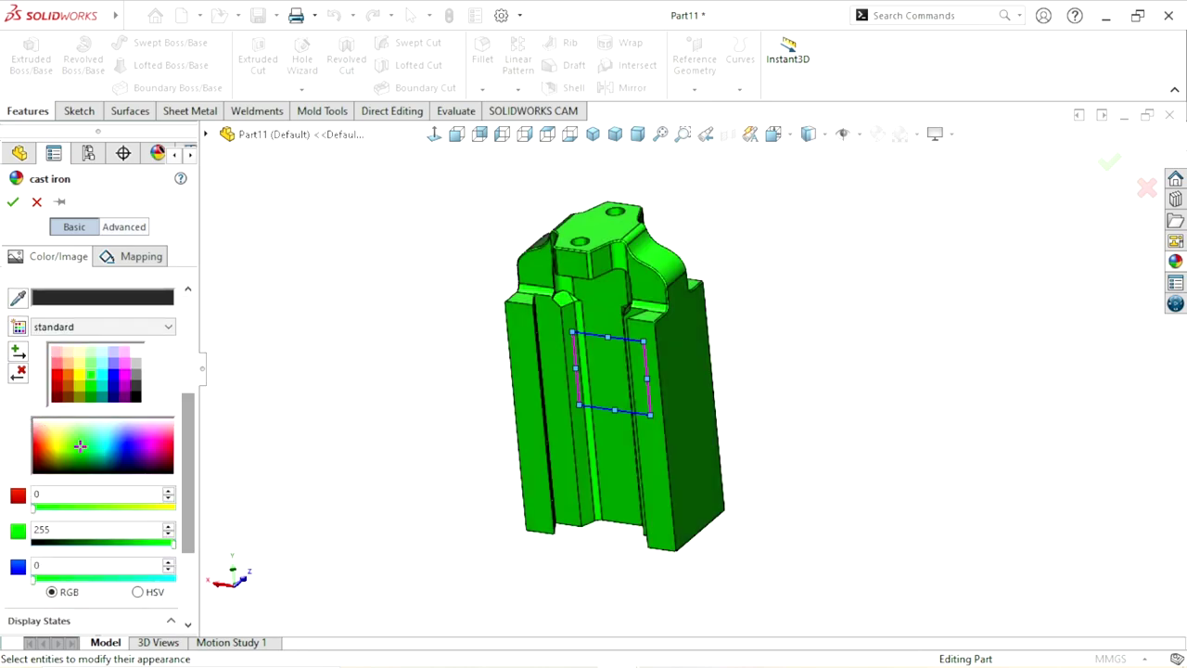
click(80, 452)
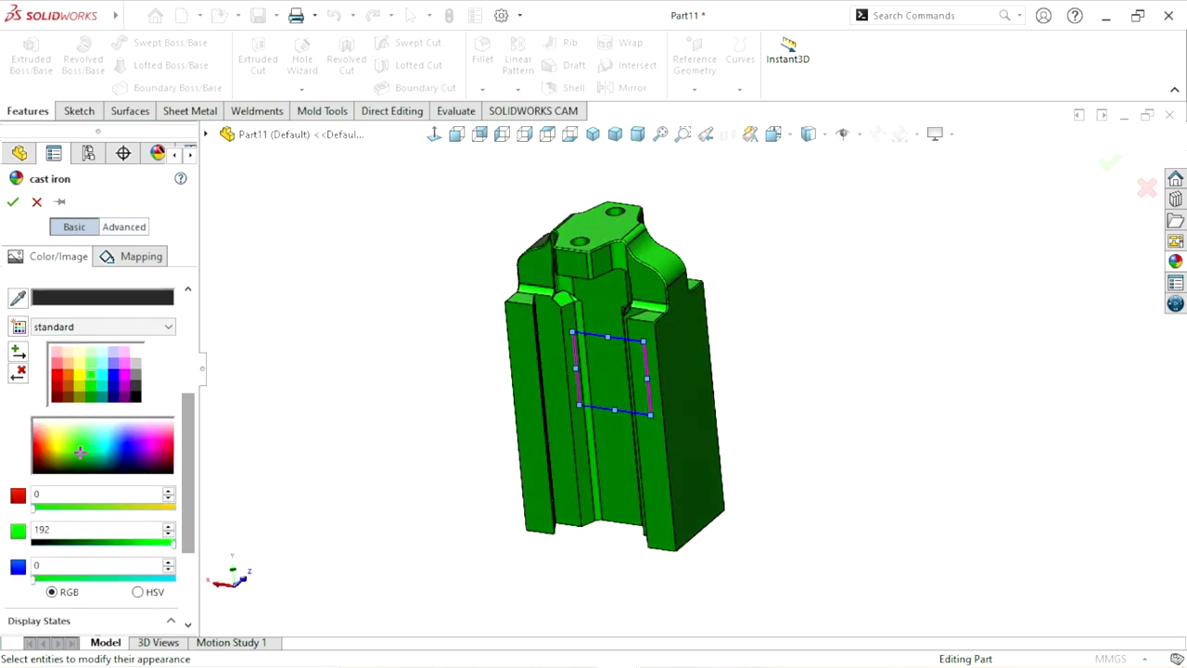
click(80, 446)
key(Return)
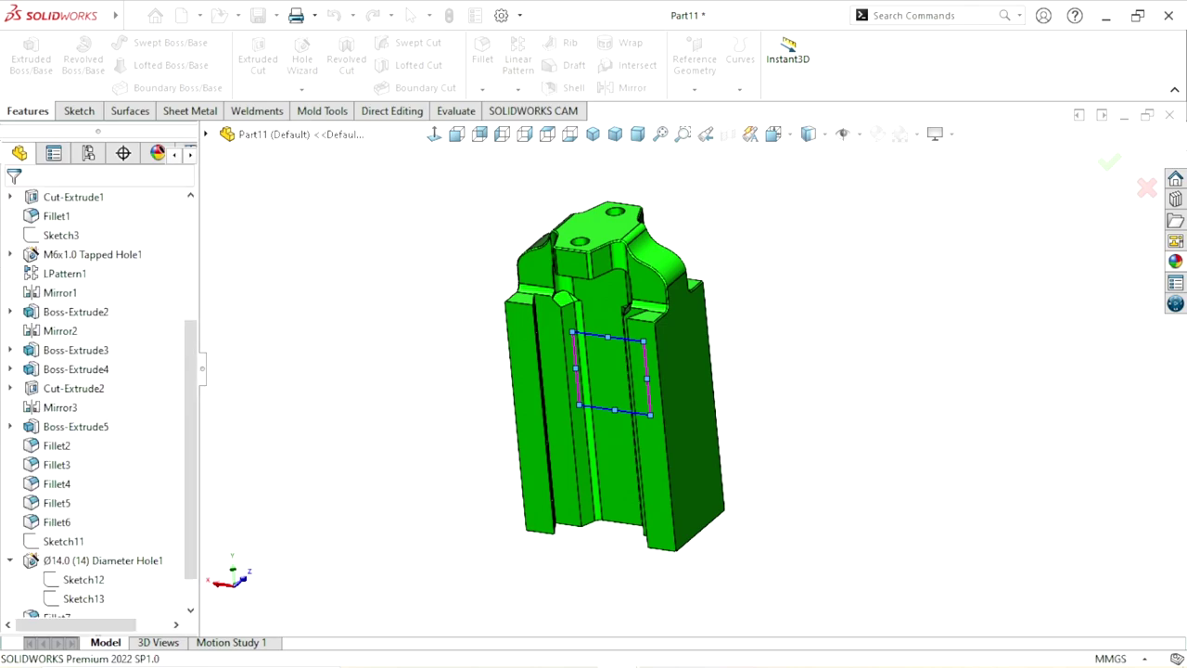
scroll(677, 390, down, 2)
middle_drag(691, 409, 649, 408)
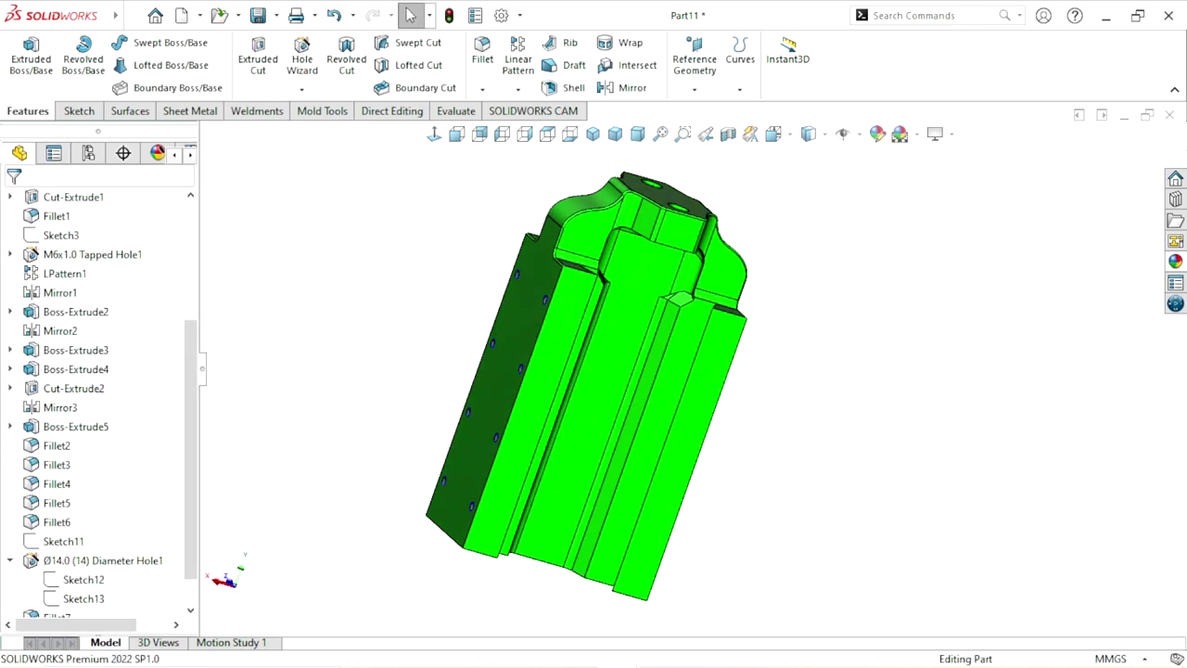
click(608, 390)
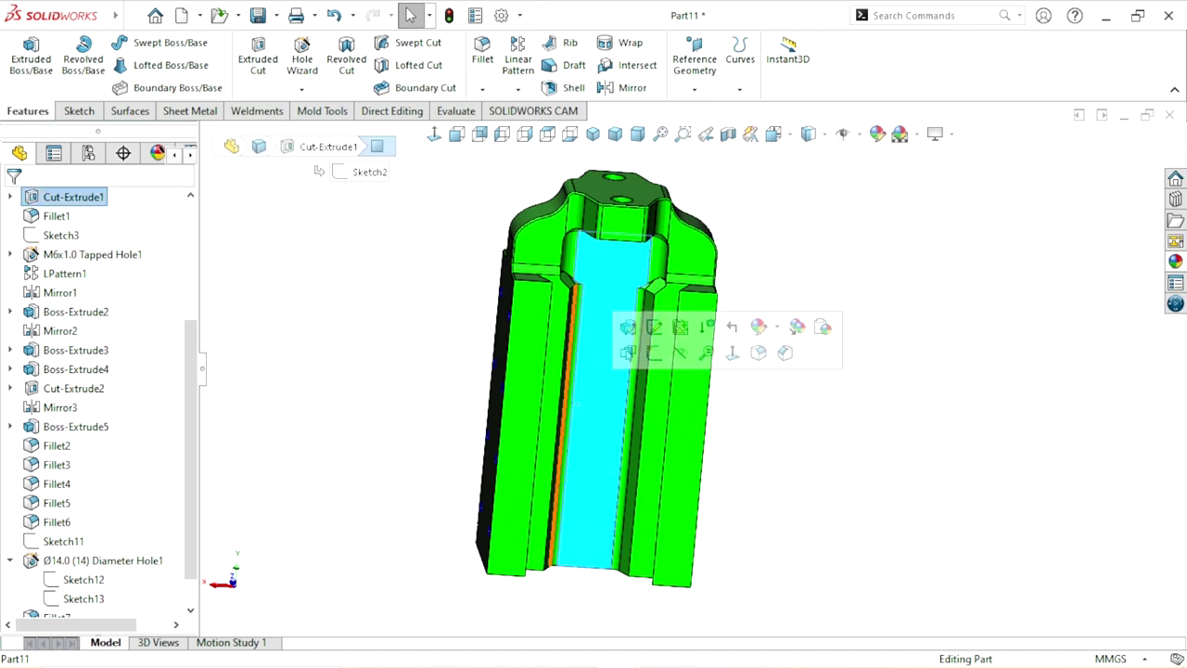
click(329, 146)
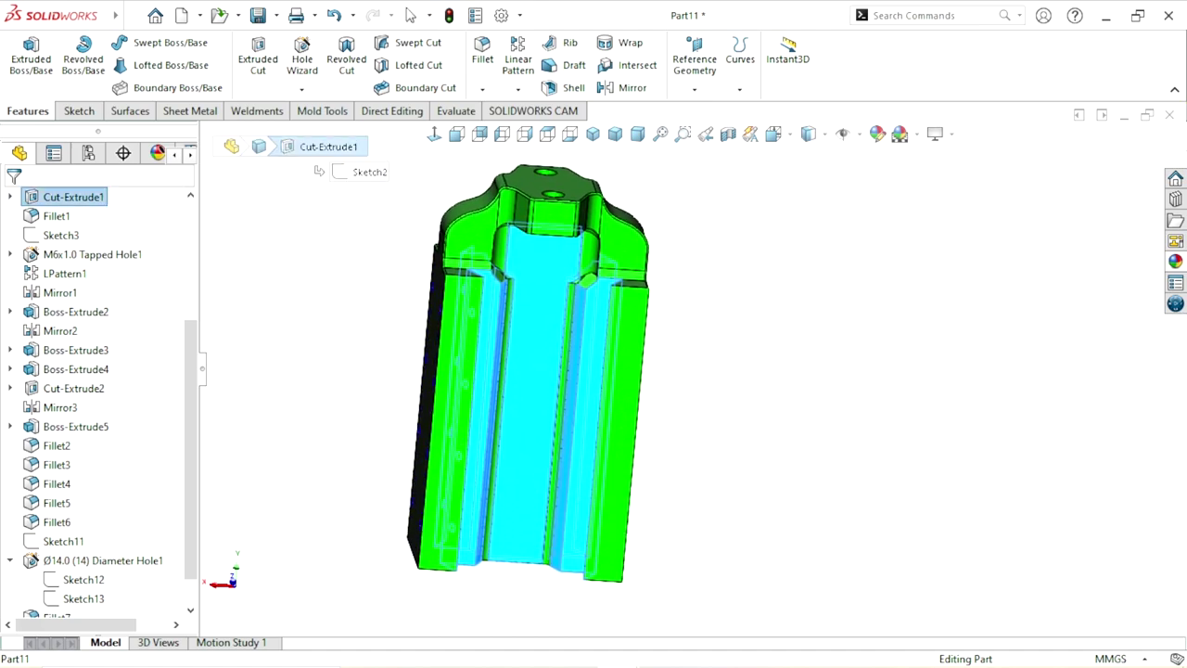
click(411, 15)
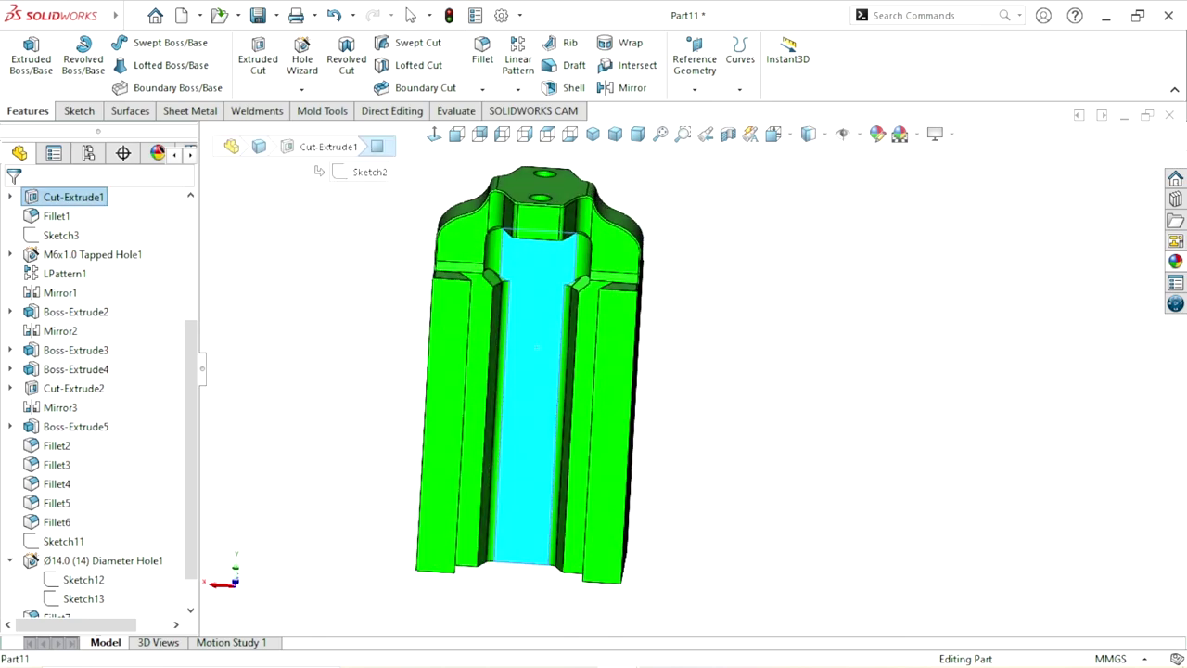
ctrl+click(501, 417)
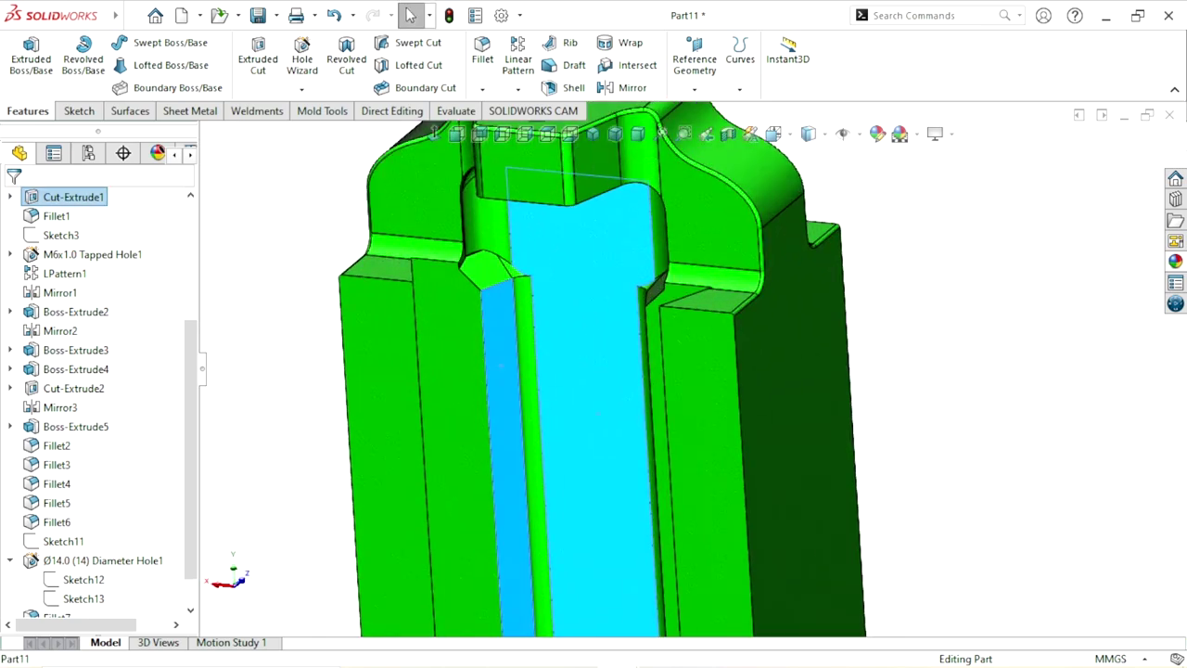
ctrl+click(482, 269)
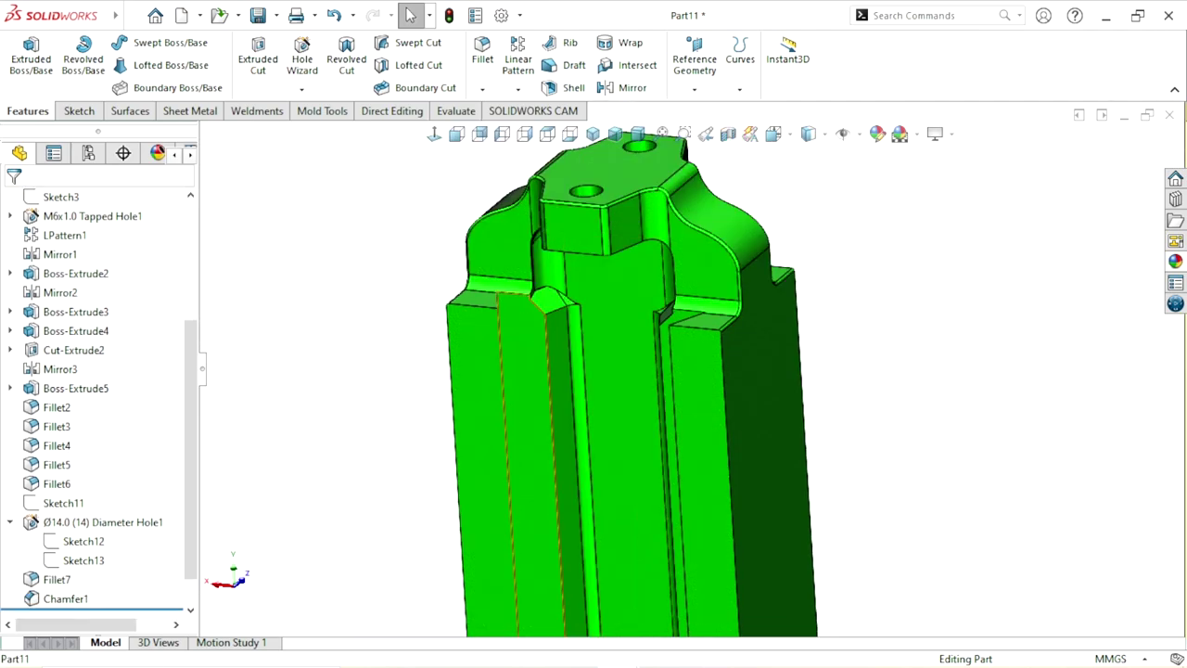
mouse_move(593, 408)
middle_down()
mouse_move(590, 387)
mouse_move(550, 377)
middle_up()
scroll(590, 388, up, 3)
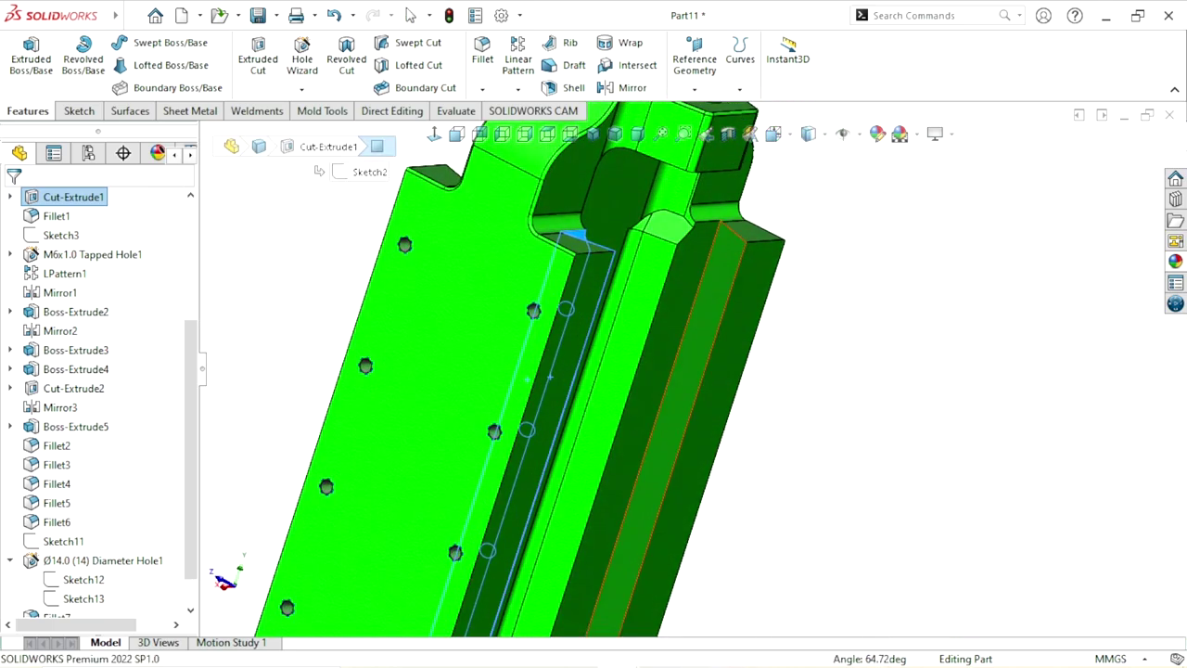
scroll(550, 376, down, 5)
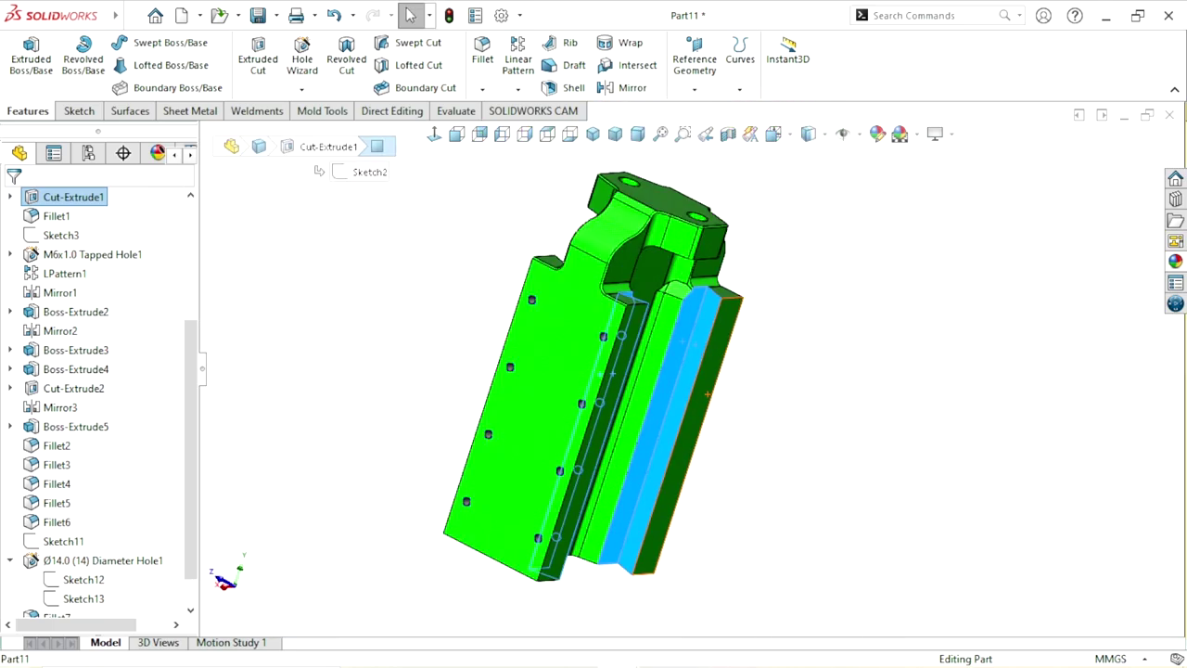
mouse_move(551, 377)
middle_down()
mouse_move(529, 340)
mouse_move(577, 319)
middle_up()
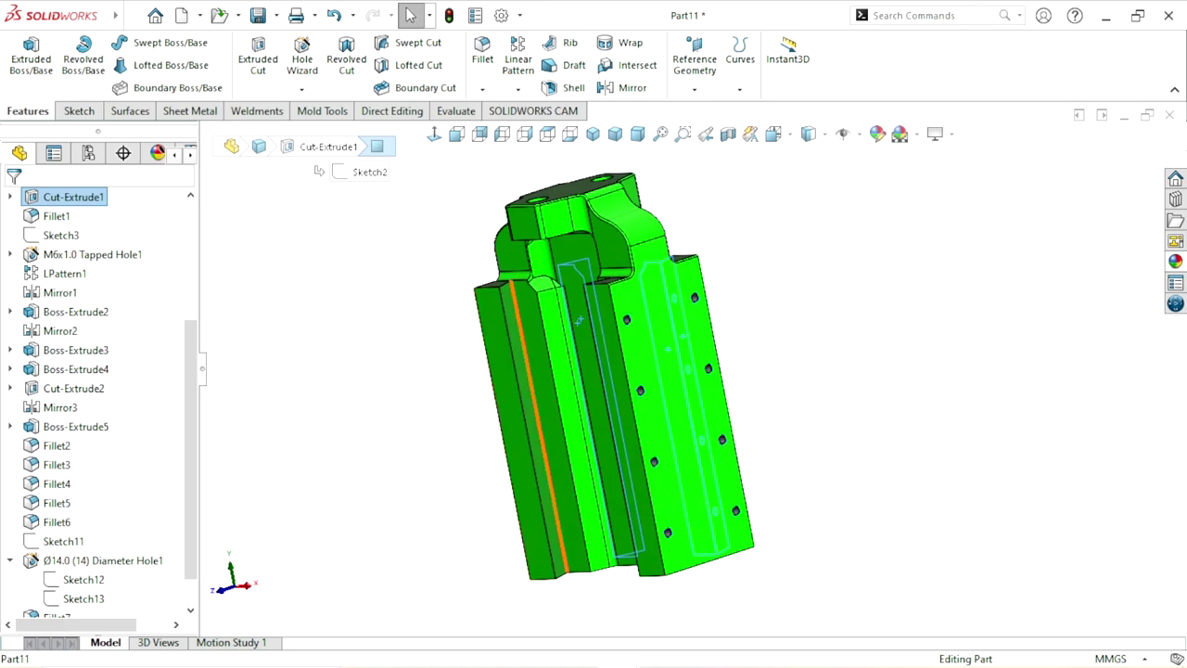
click(543, 427)
middle_drag(578, 320, 649, 324)
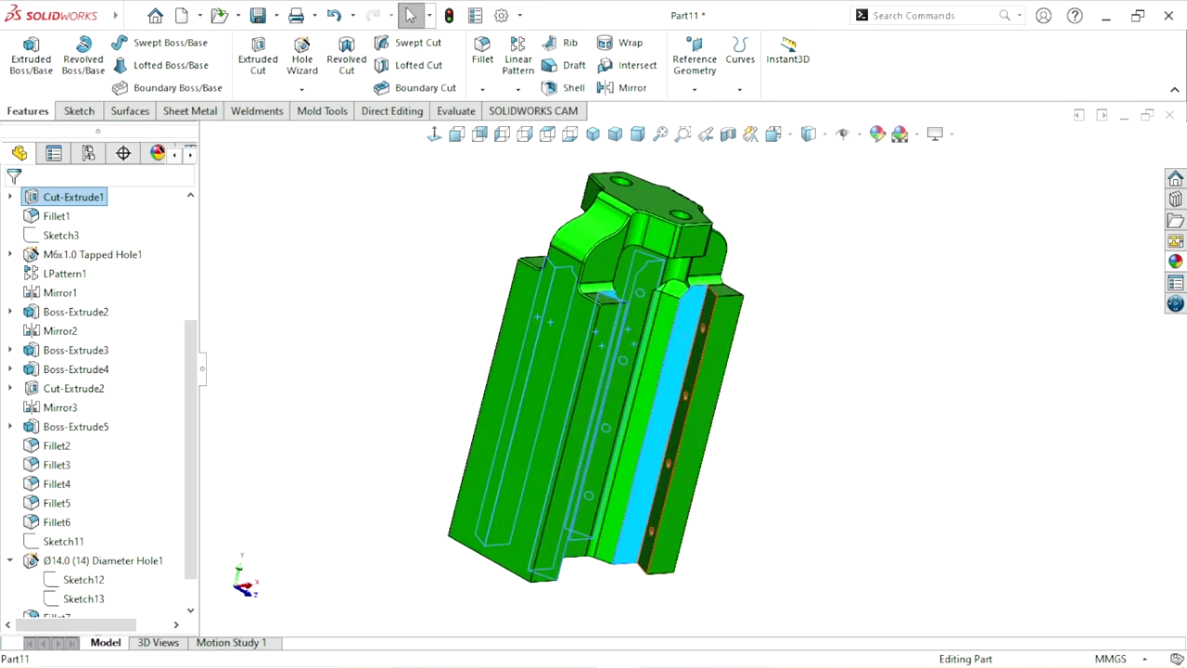
scroll(103, 399, down, 2)
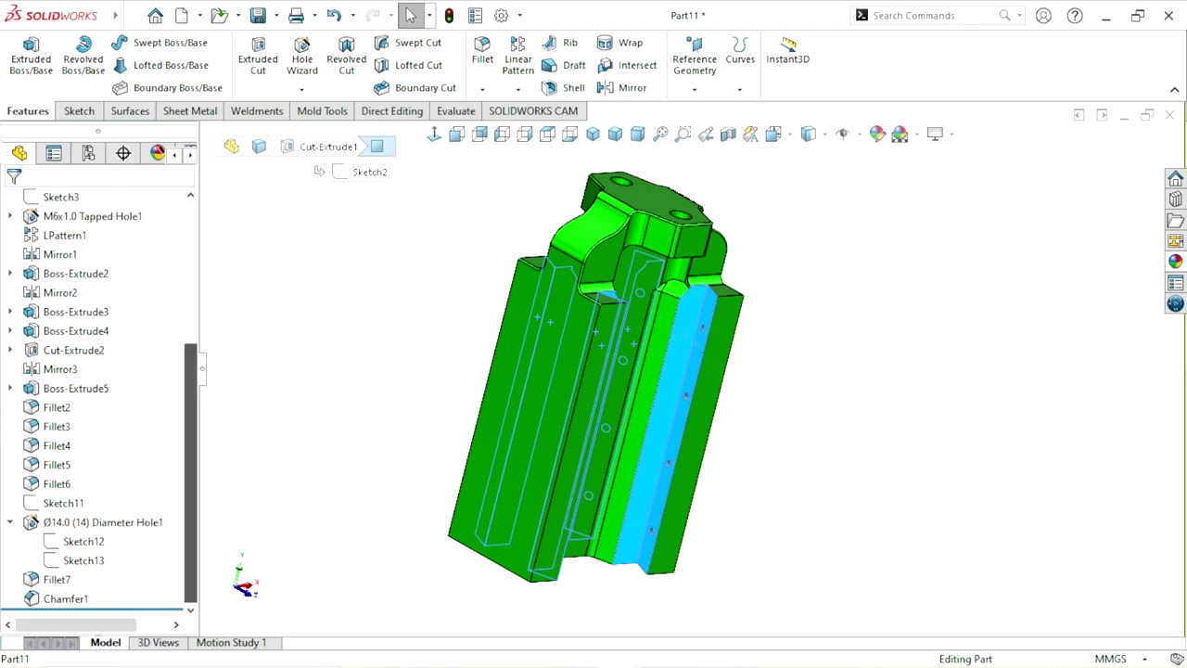
click(102, 522)
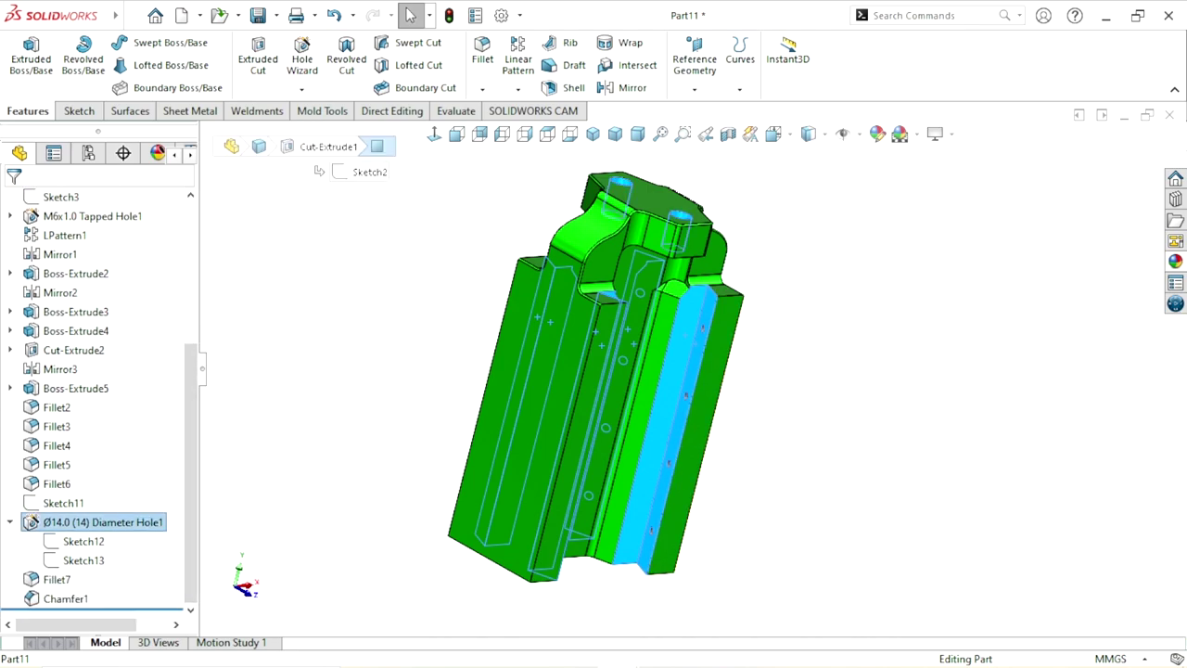
key(F9)
key(Escape)
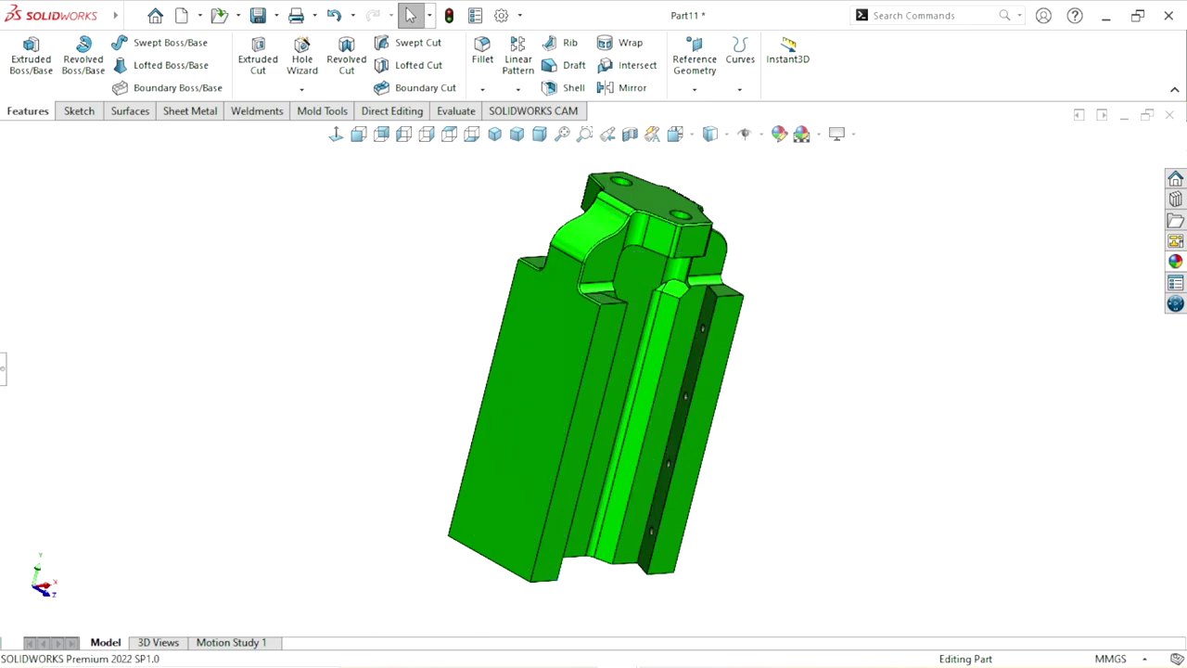
key(F9)
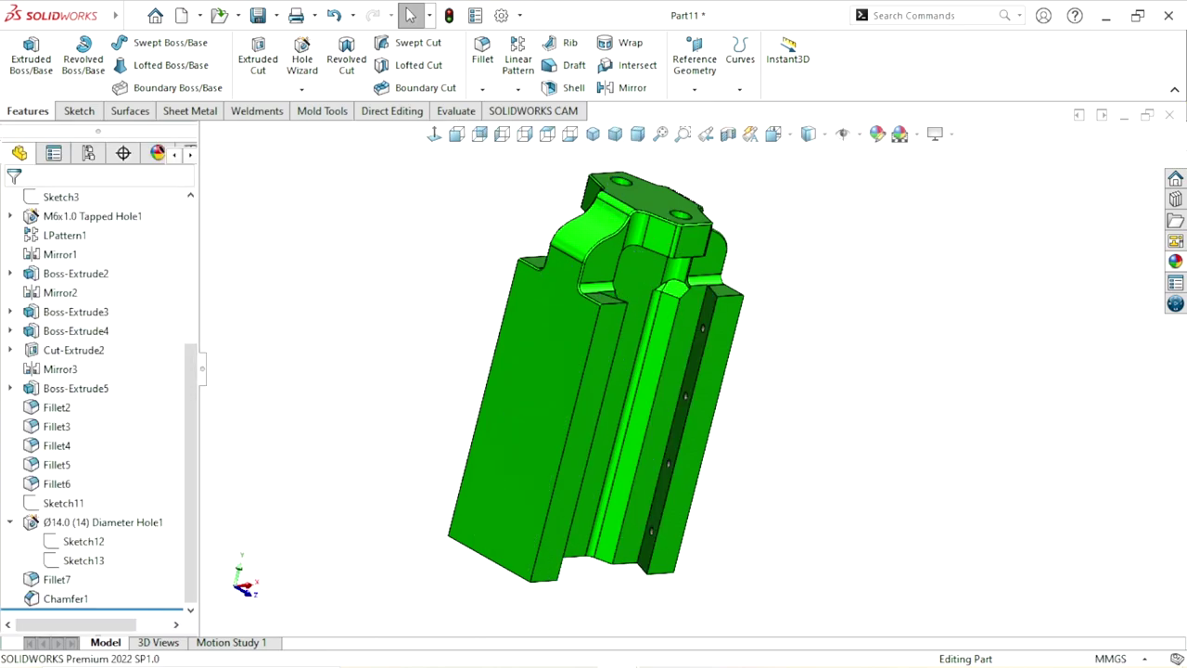
scroll(92, 390, up, 5)
Step: Orbit the green block and select its inner slot face
scroll(93, 389, up, 1)
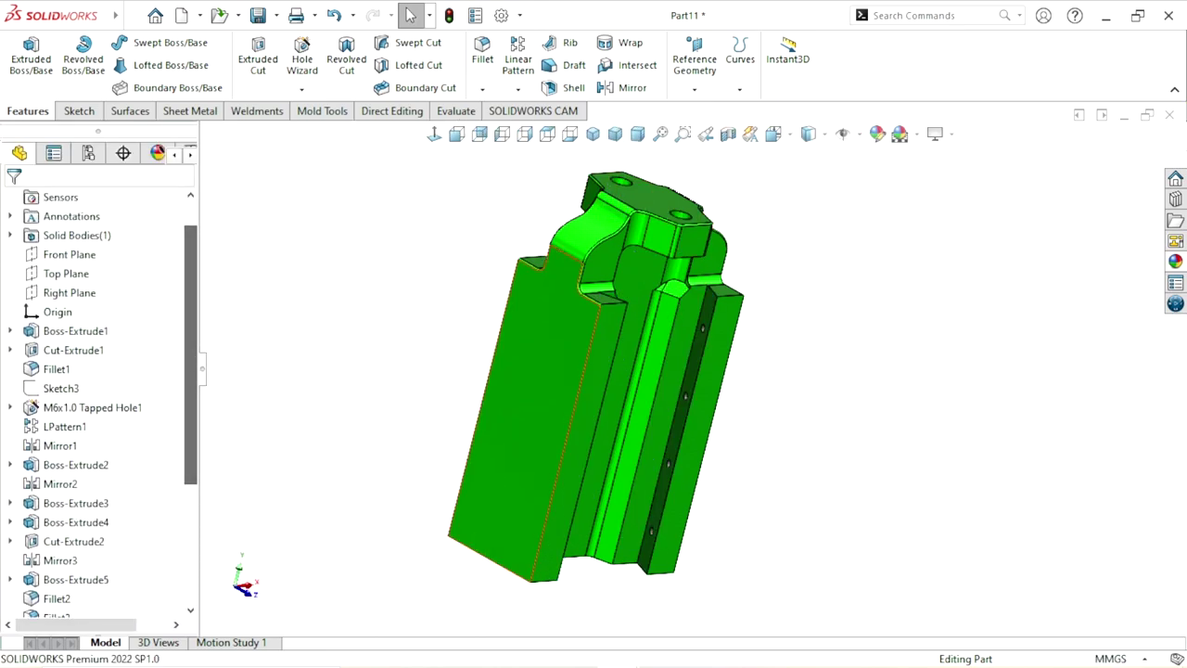
mouse_move(594, 390)
middle_down()
mouse_move(640, 334)
mouse_move(705, 334)
middle_up()
click(640, 333)
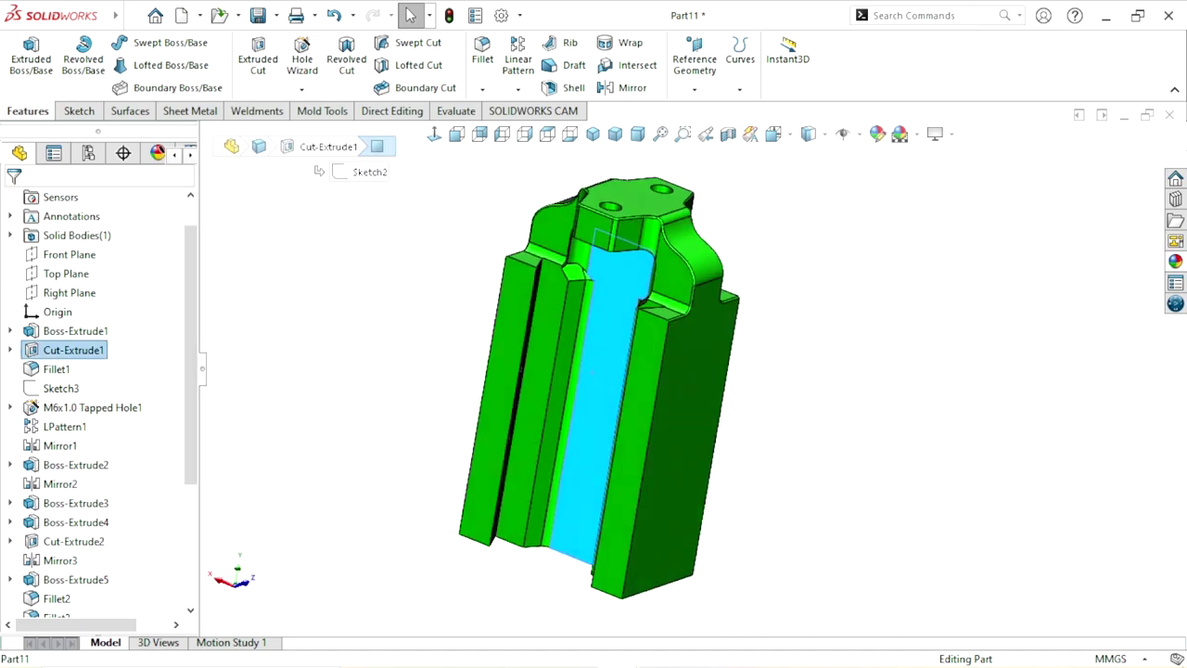
key(Escape)
click(543, 390)
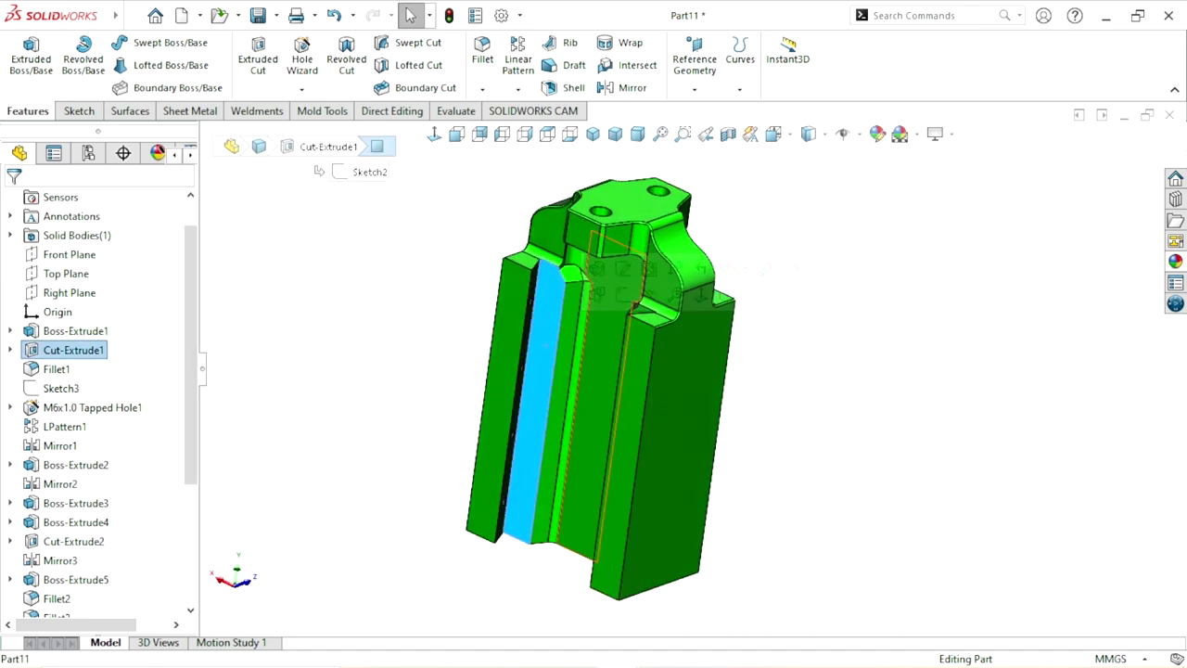
scroll(547, 389, down, 3)
scroll(649, 371, up, 5)
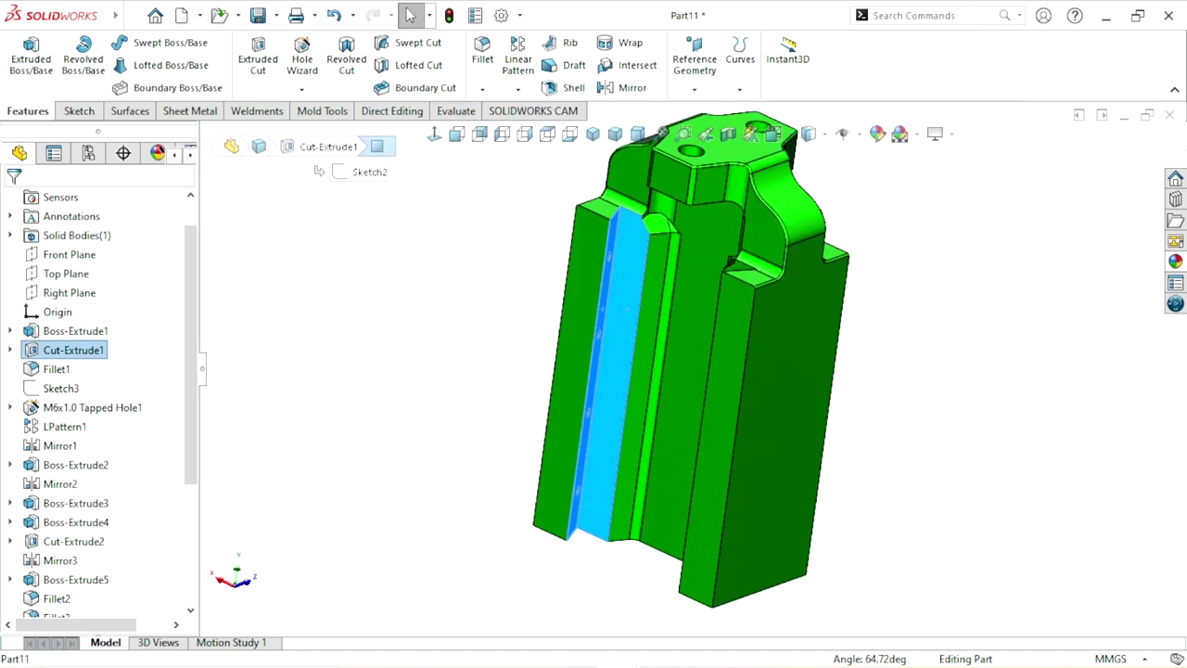
Step: Select the two long side faces and view them normal to the screen
middle_drag(649, 371, 698, 336)
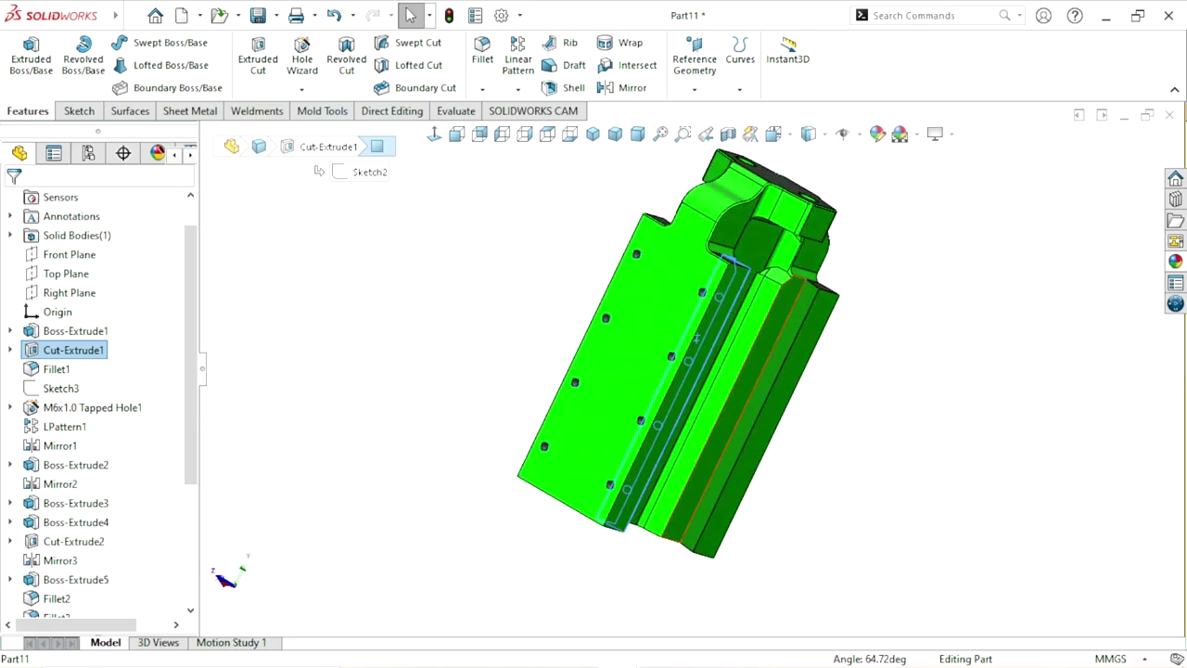
click(756, 357)
scroll(780, 340, down, 3)
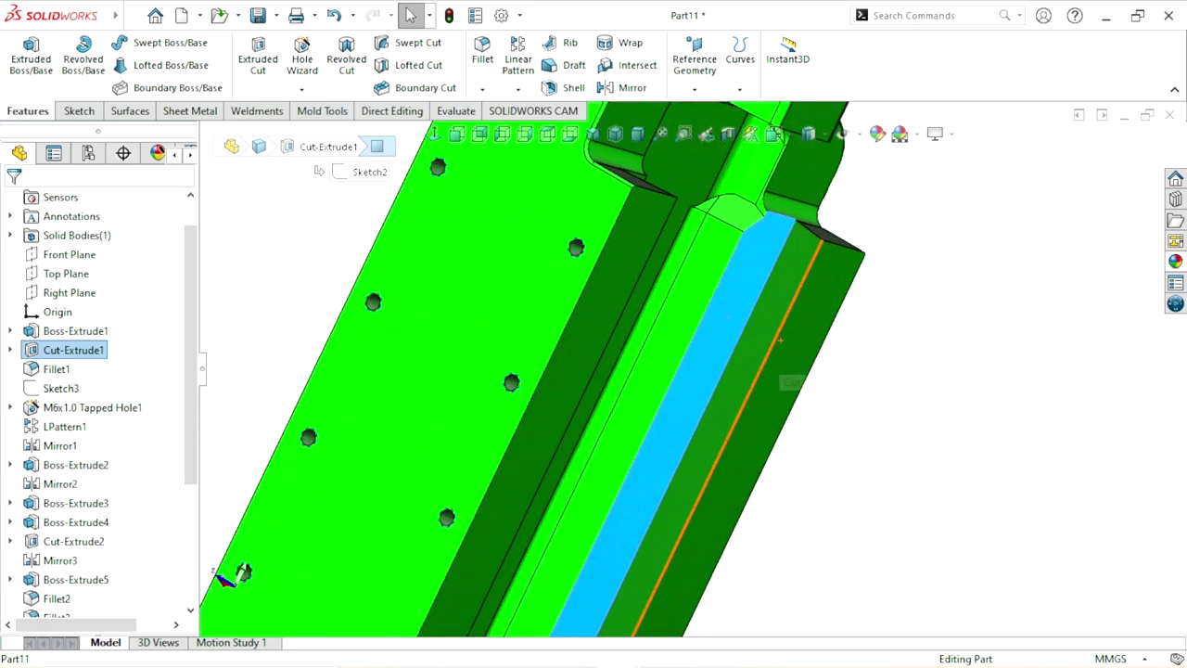
middle_drag(780, 340, 743, 319)
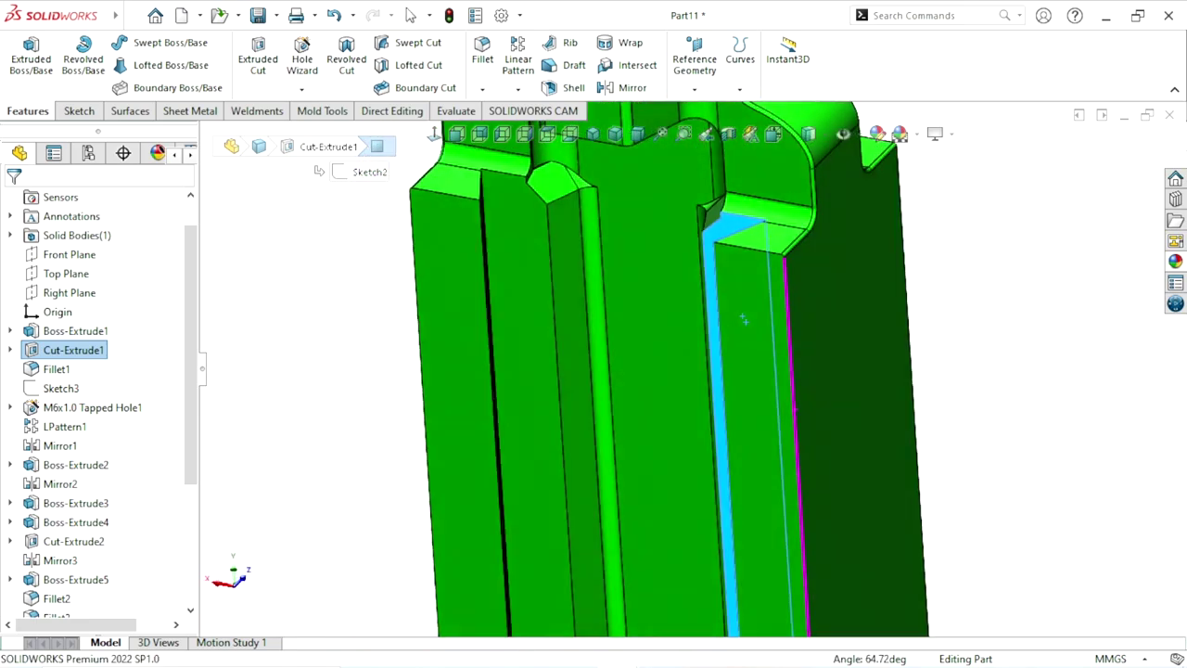
scroll(743, 319, up, 3)
ctrl+click(603, 417)
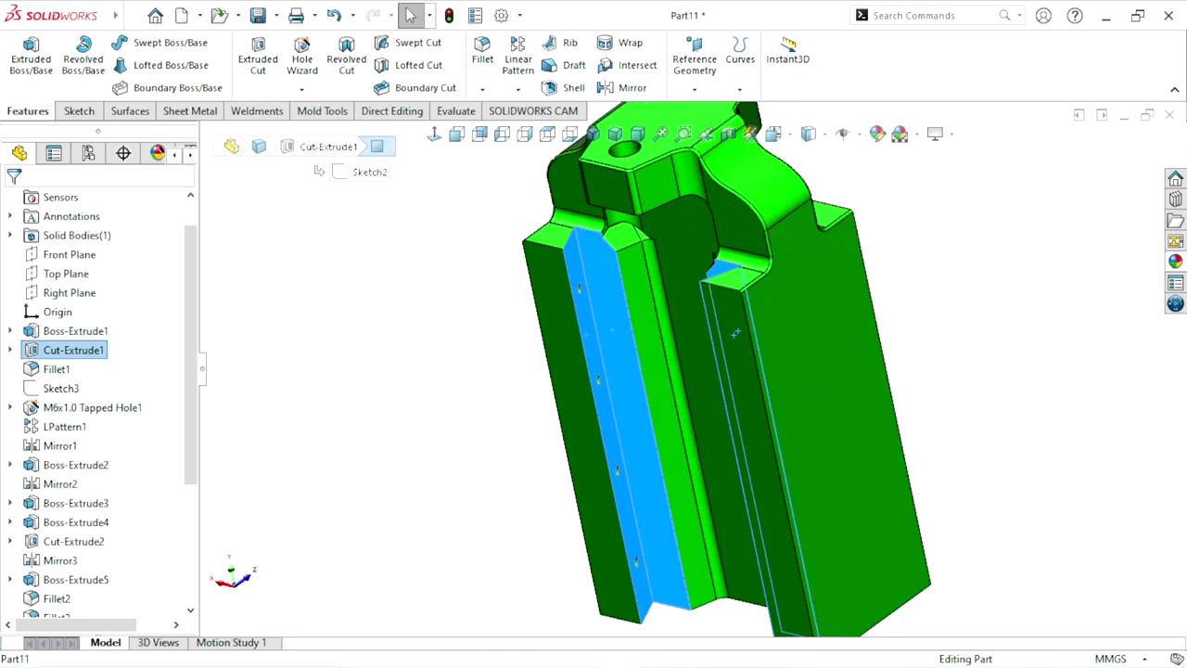
key(ctrl+8)
Step: Select the slot face and tilt the part to look down from above
scroll(668, 385, down, 5)
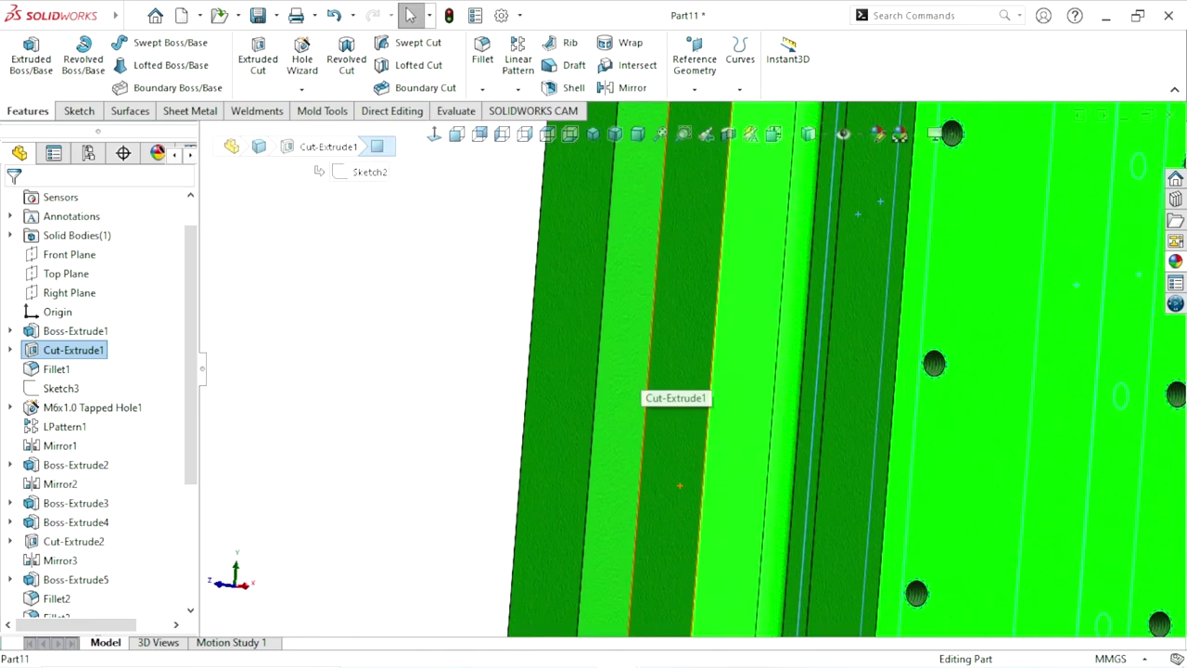
click(668, 385)
scroll(667, 385, up, 3)
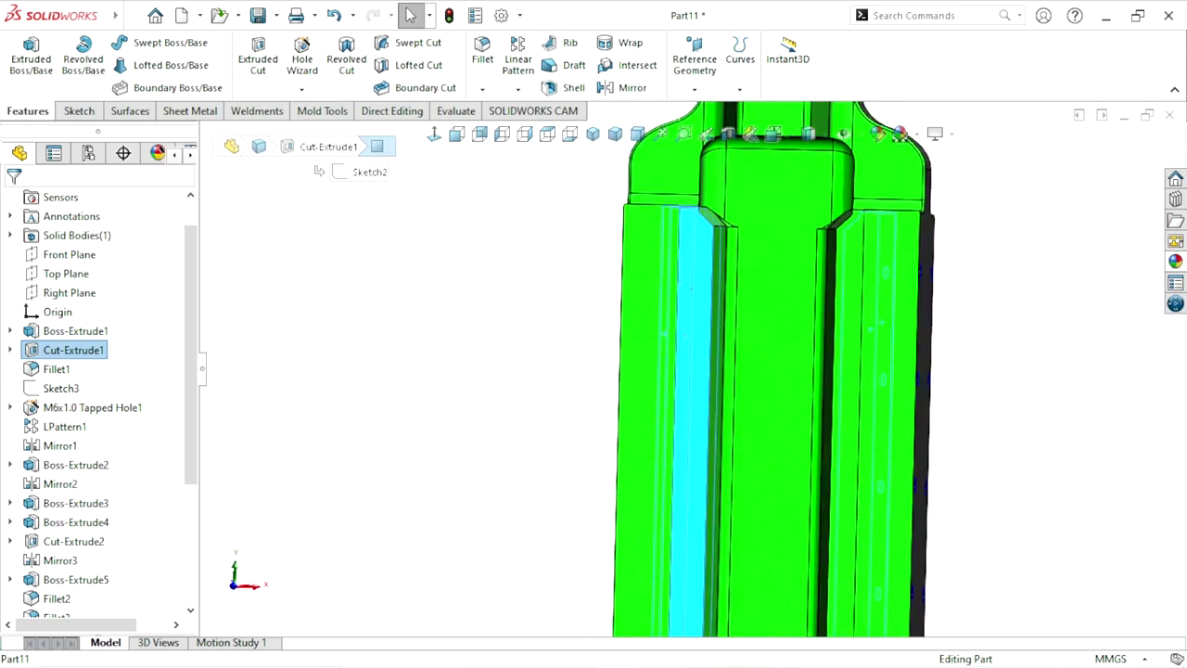
middle_drag(742, 371, 779, 269)
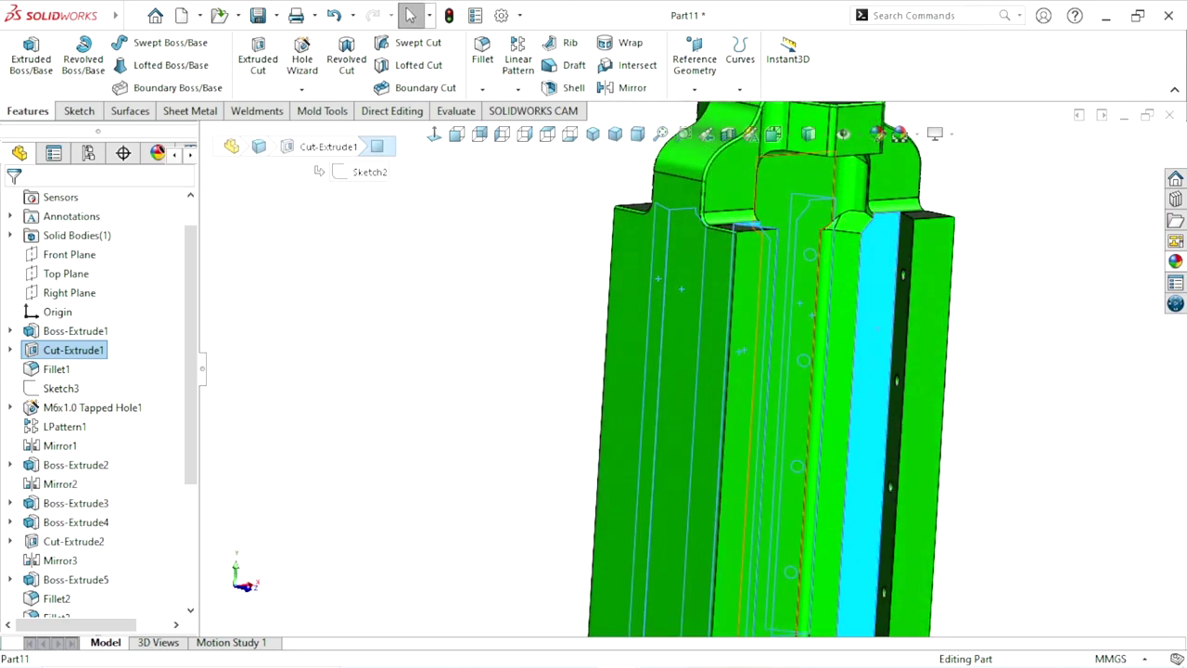
scroll(679, 374, up, 2)
scroll(679, 373, up, 2)
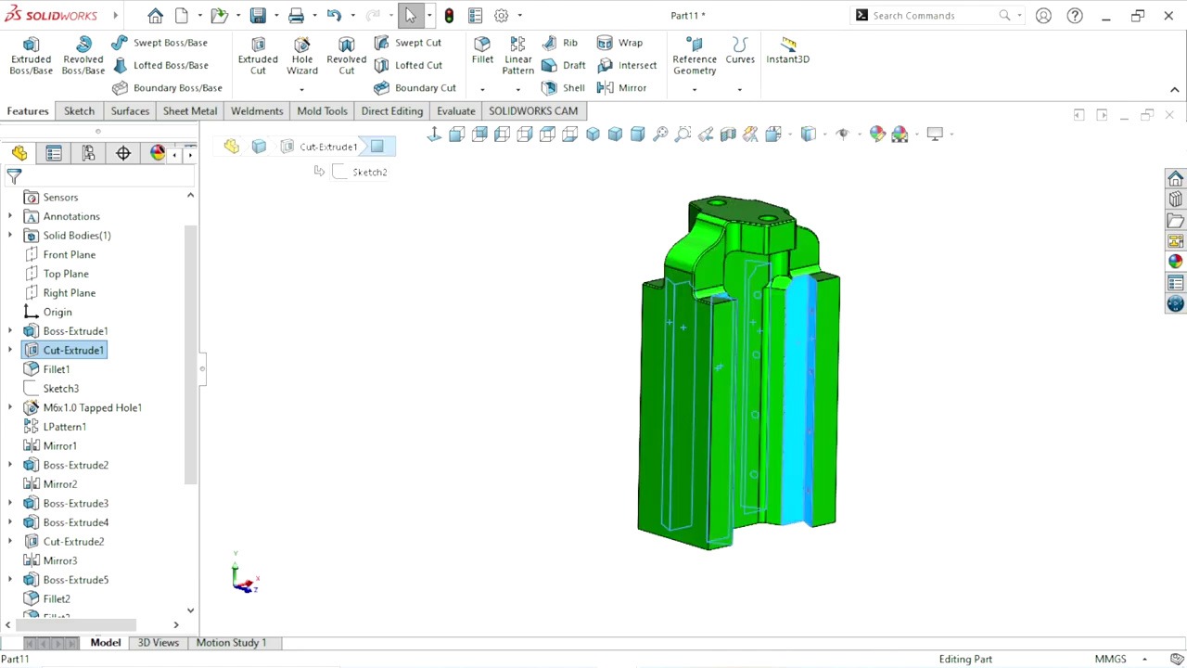
middle_drag(733, 371, 705, 315)
scroll(733, 371, down, 2)
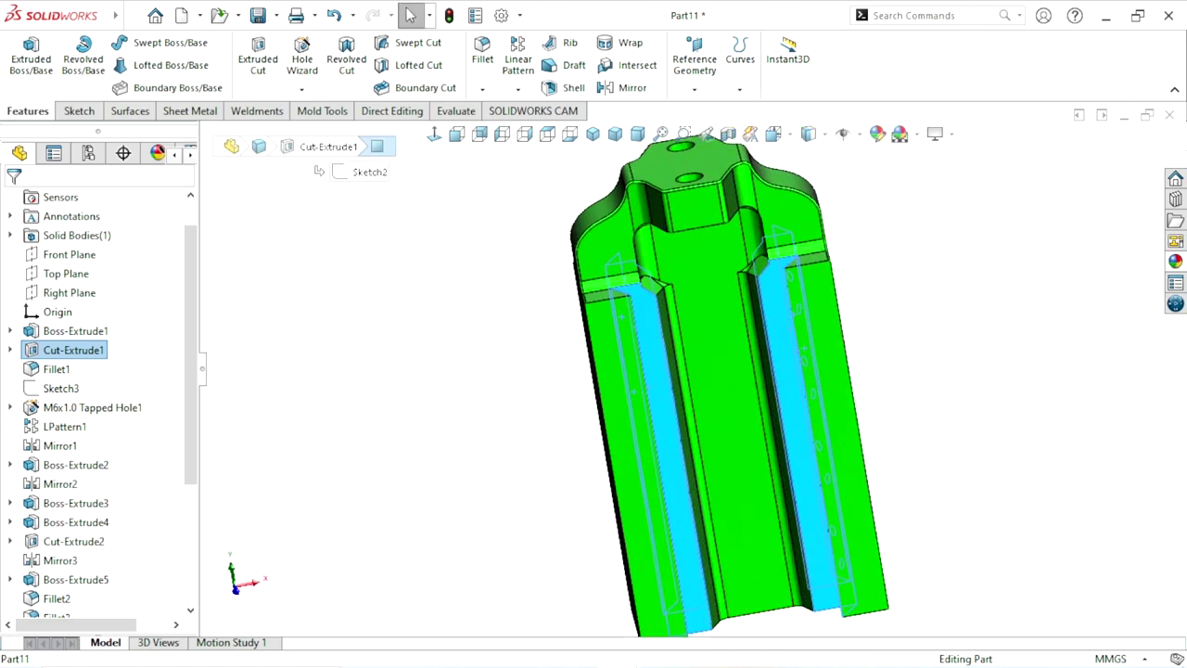
Step: Add the M6x1.0 Tapped Hole1 and Ø14.0 Diameter Hole1 features to the selection
ctrl+click(91, 408)
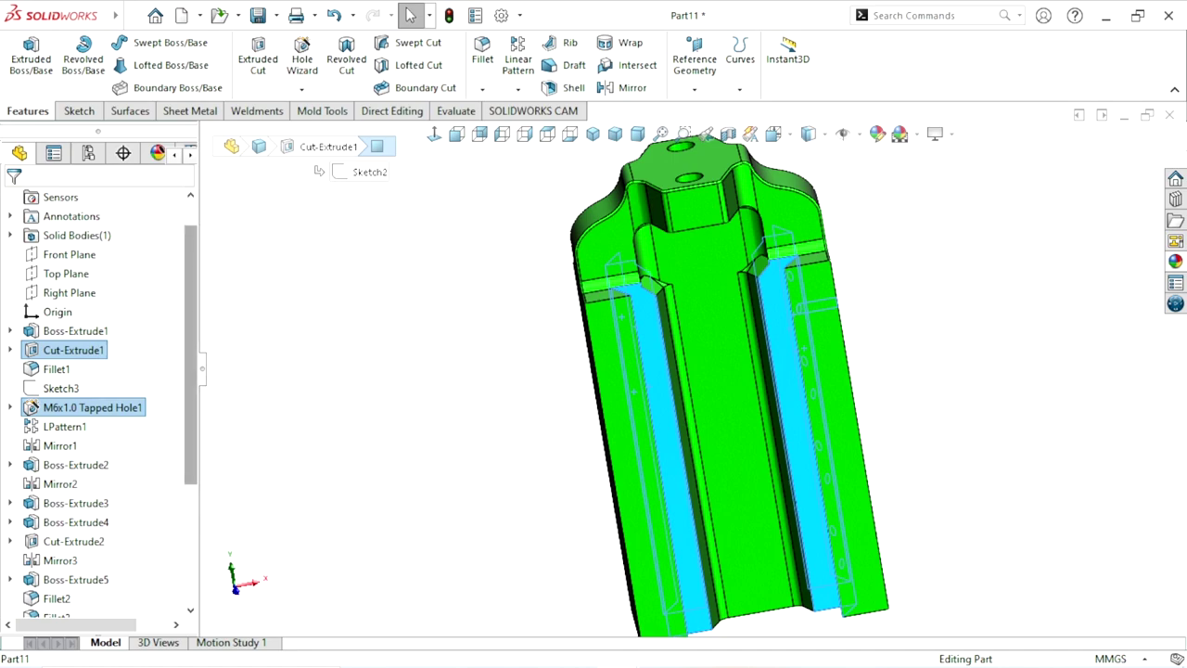
scroll(93, 399, down, 1)
scroll(93, 399, down, 1)
scroll(93, 399, down, 1)
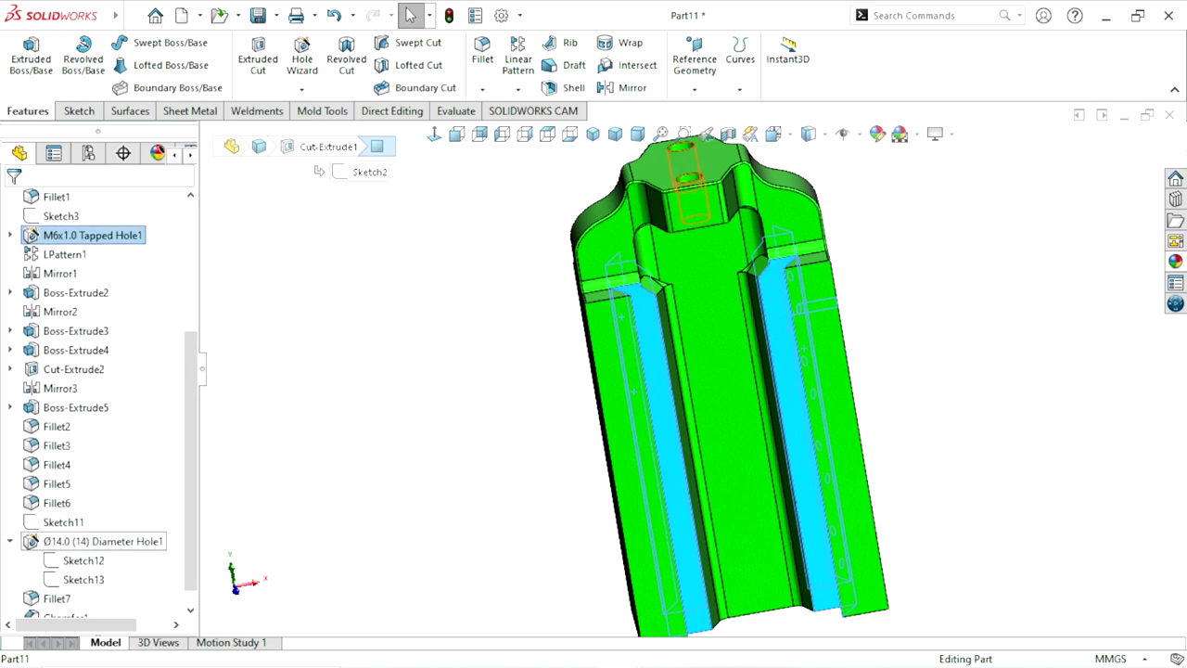
ctrl+click(102, 541)
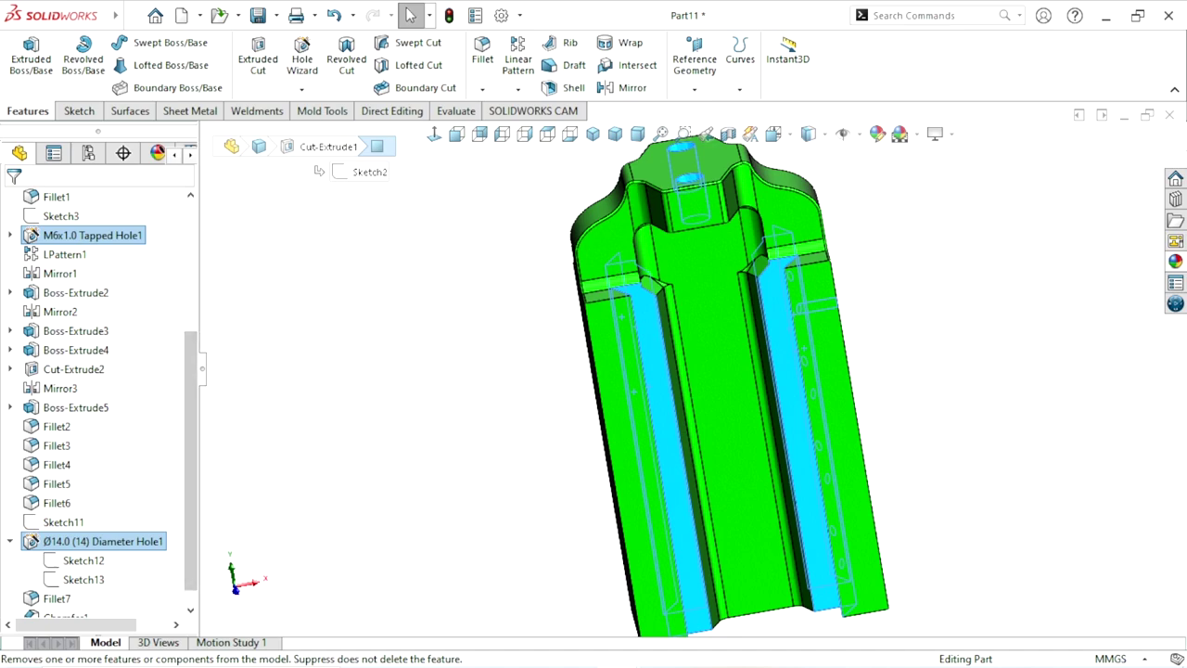
Step: Turn the block to show its long side faces and bring up the appearances library
scroll(93, 399, down, 1)
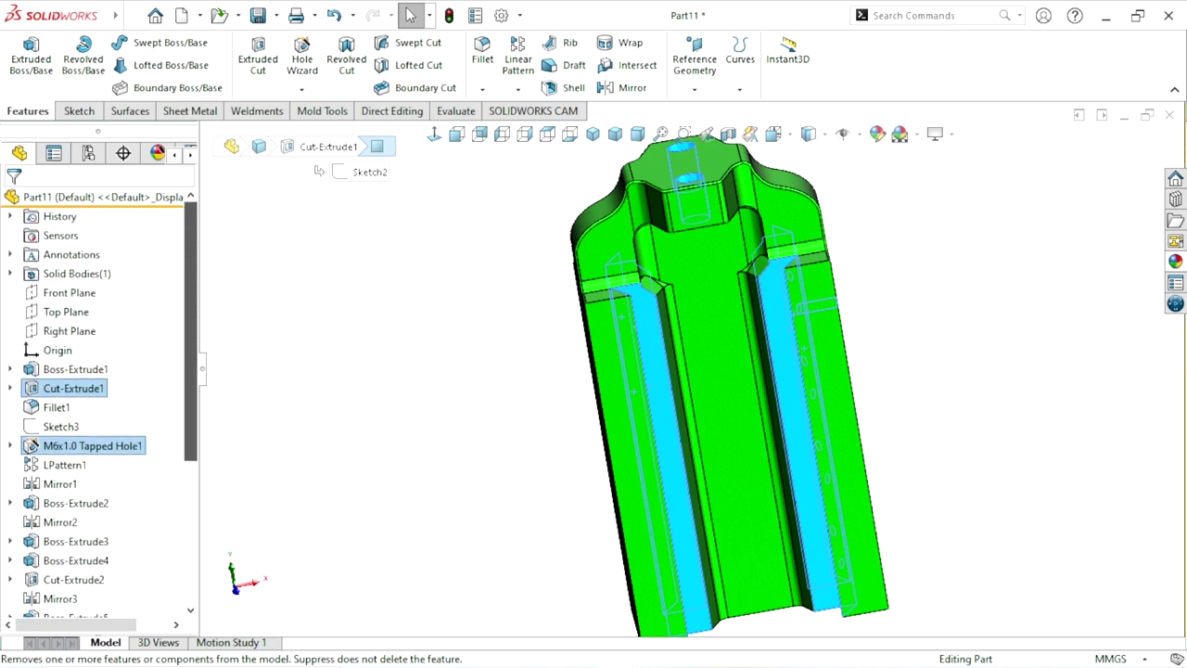
scroll(798, 422, down, 2)
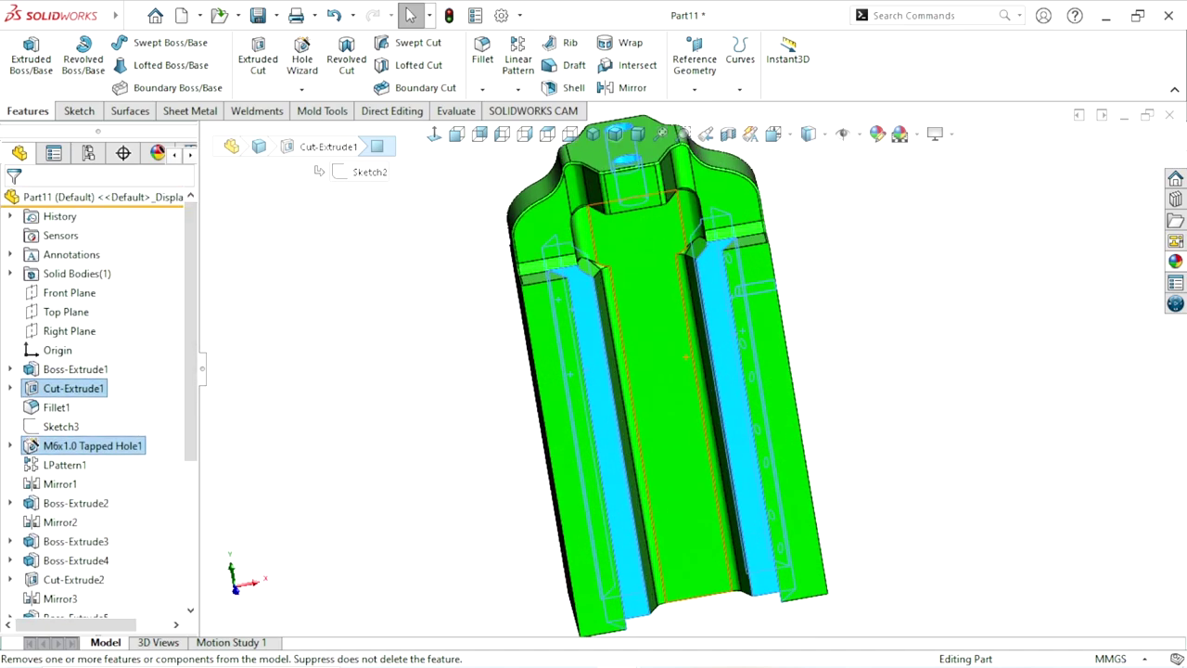
middle_drag(649, 371, 705, 390)
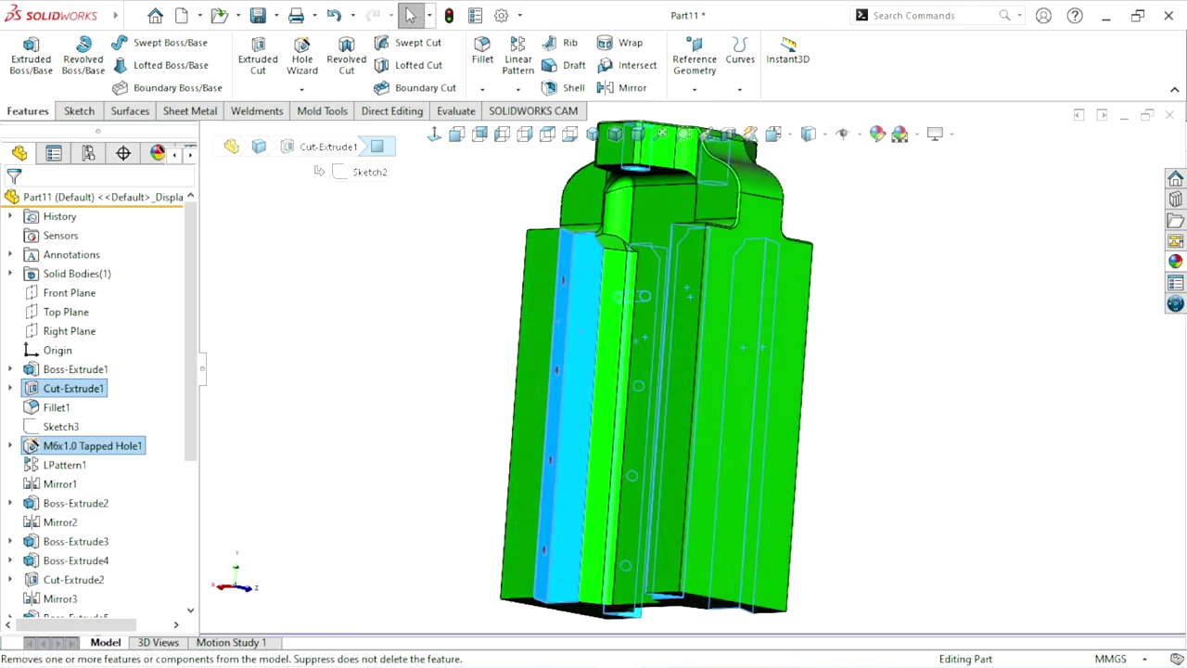
click(1175, 260)
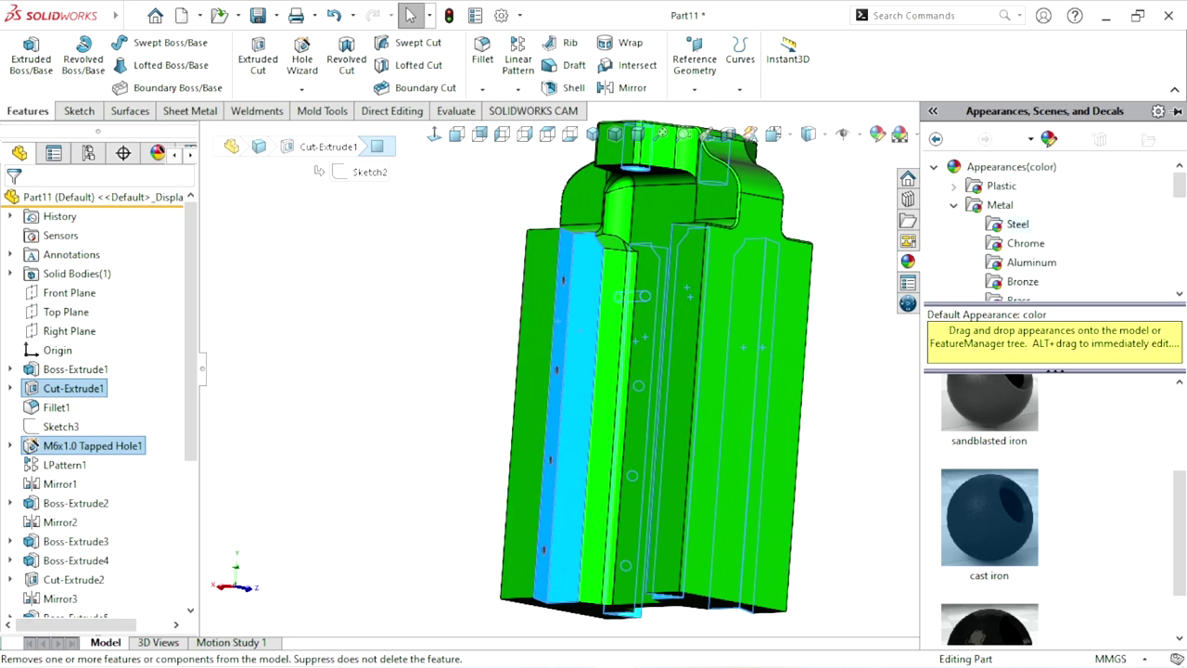
Step: Apply satin finish stainless steel from Metal > Steel to the selected faces
click(1018, 224)
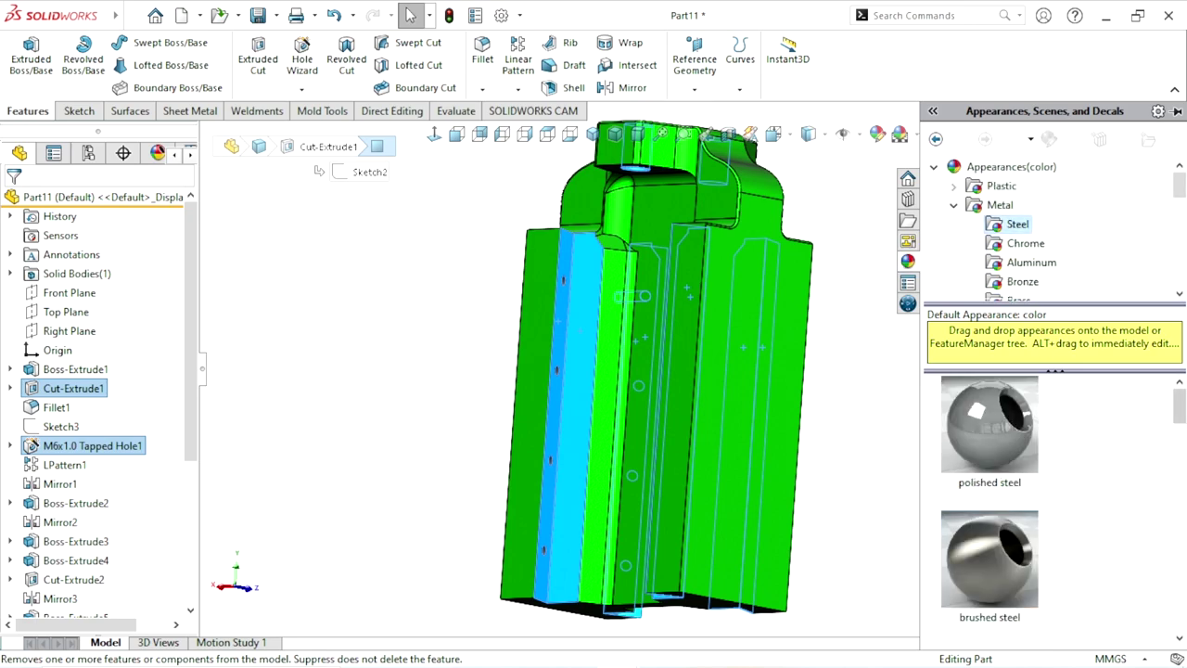
scroll(990, 510, down, 2)
scroll(990, 510, down, 2)
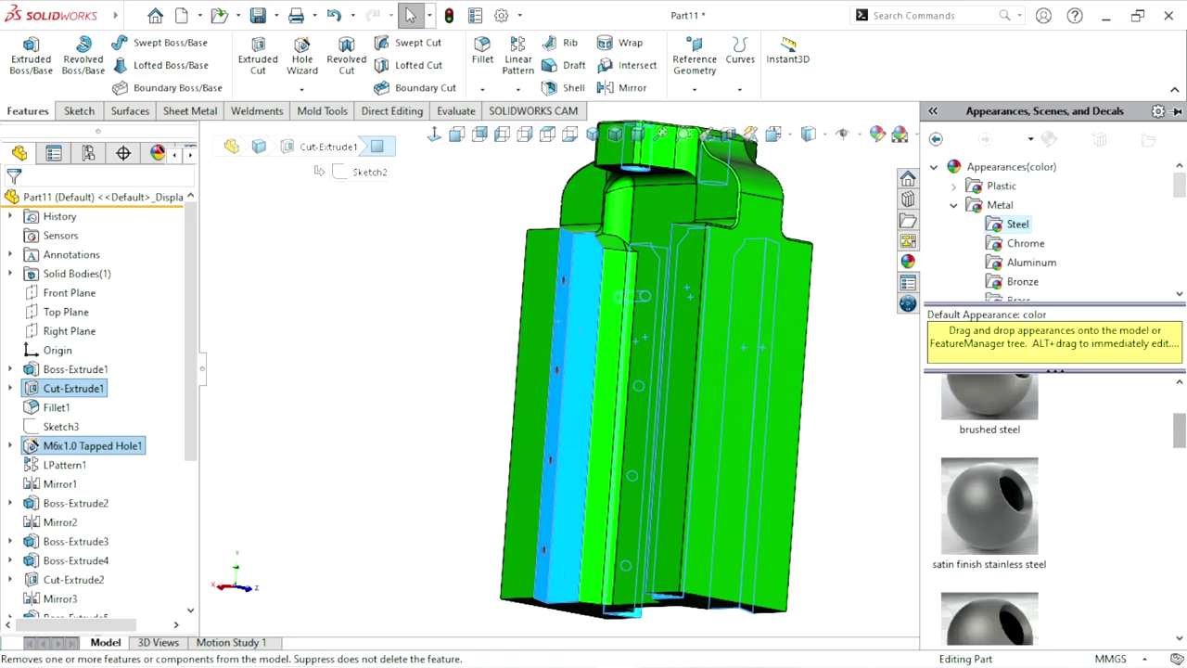
double_click(990, 505)
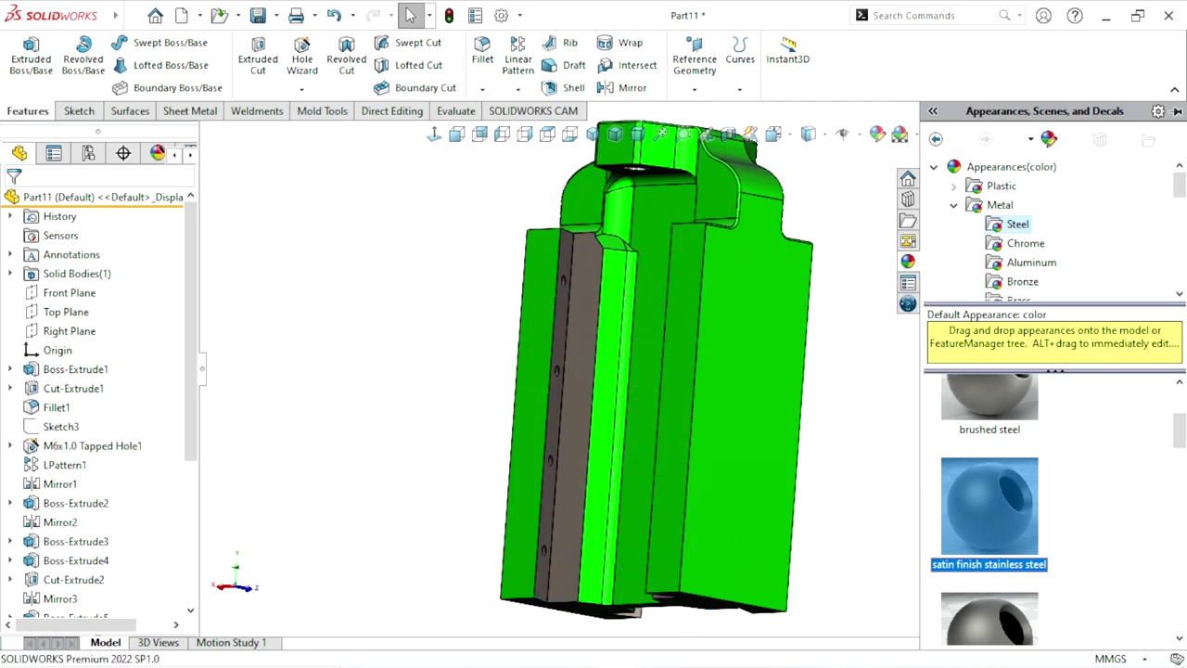
middle_drag(649, 371, 816, 425)
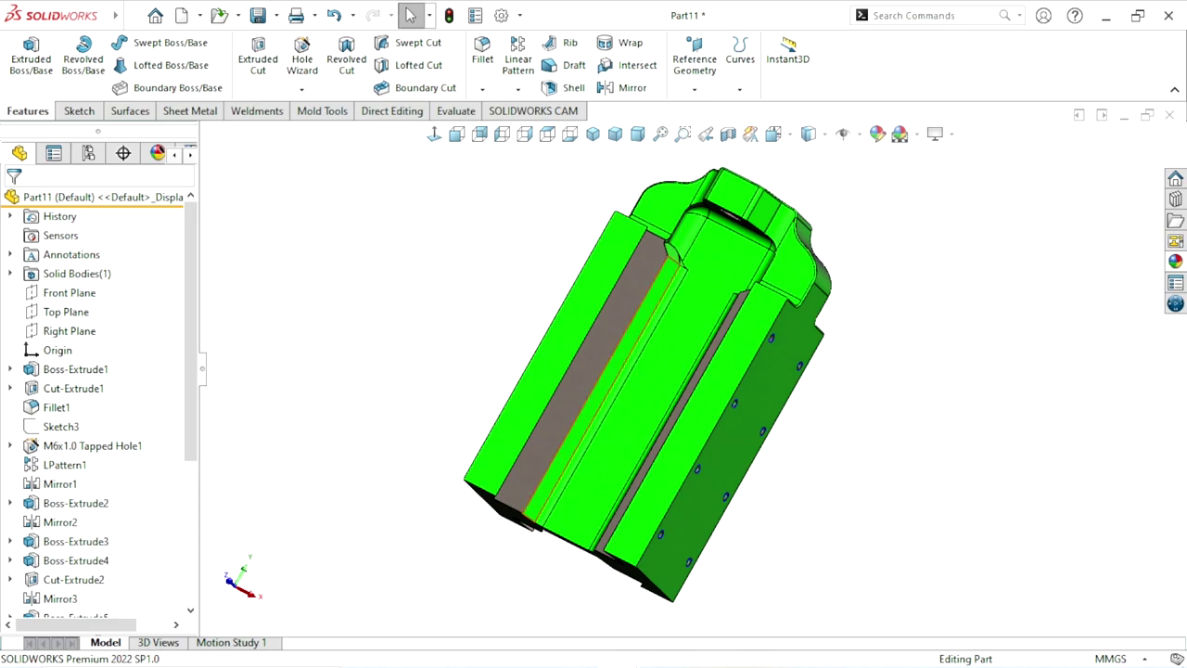
Step: Select the cavity's central channel face, its adjoining fillet faces and the top chamfer face
click(714, 283)
scroll(714, 283, down, 3)
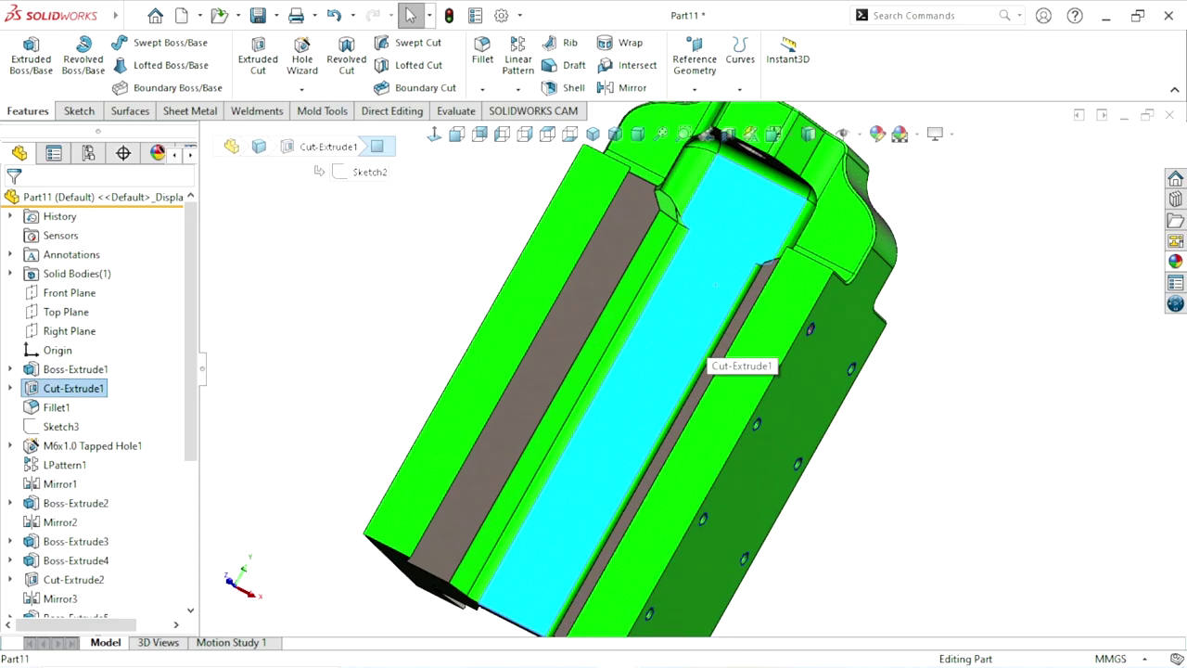
ctrl+click(715, 283)
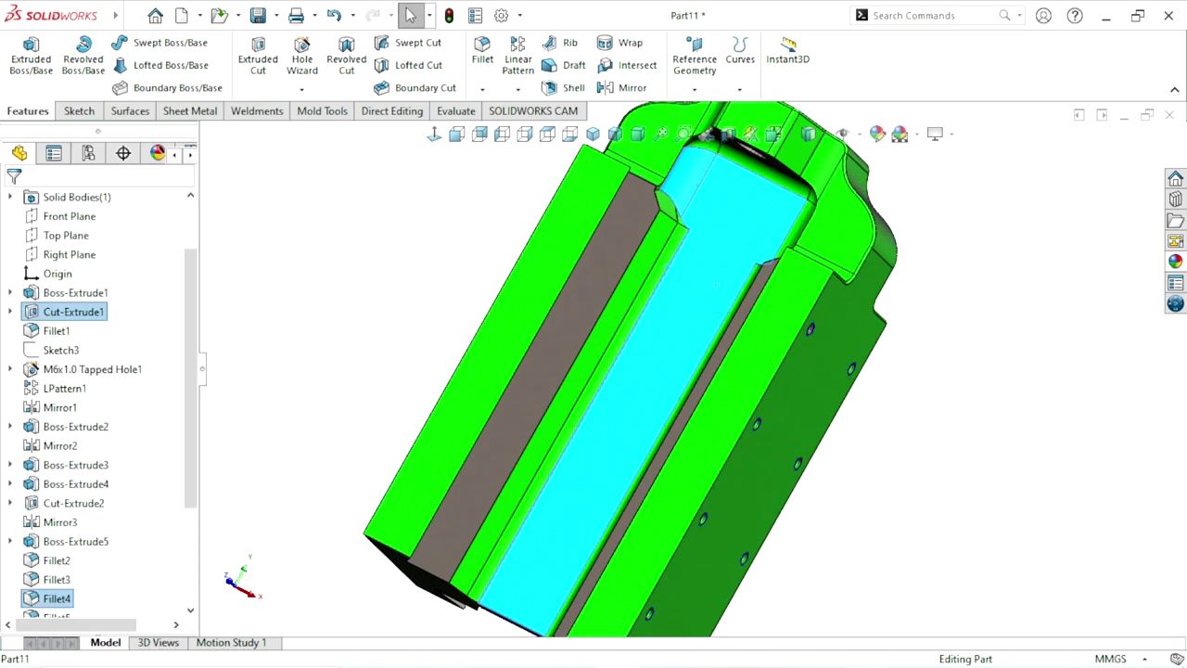
middle_drag(716, 283, 657, 269)
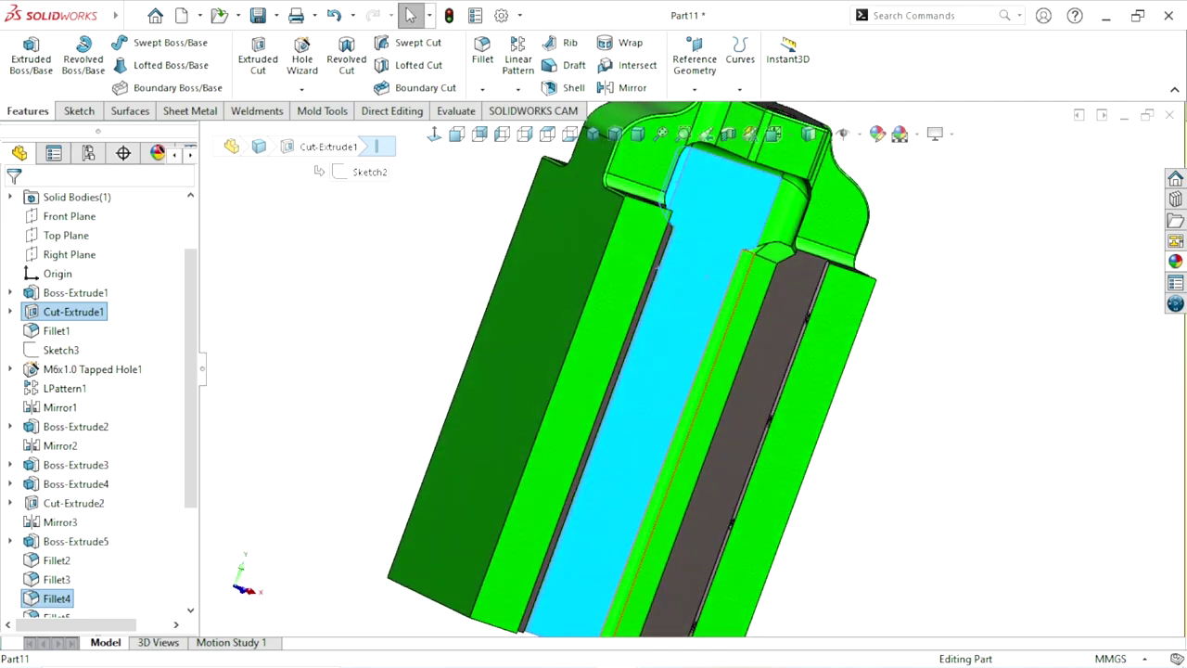
ctrl+click(703, 362)
ctrl+click(776, 249)
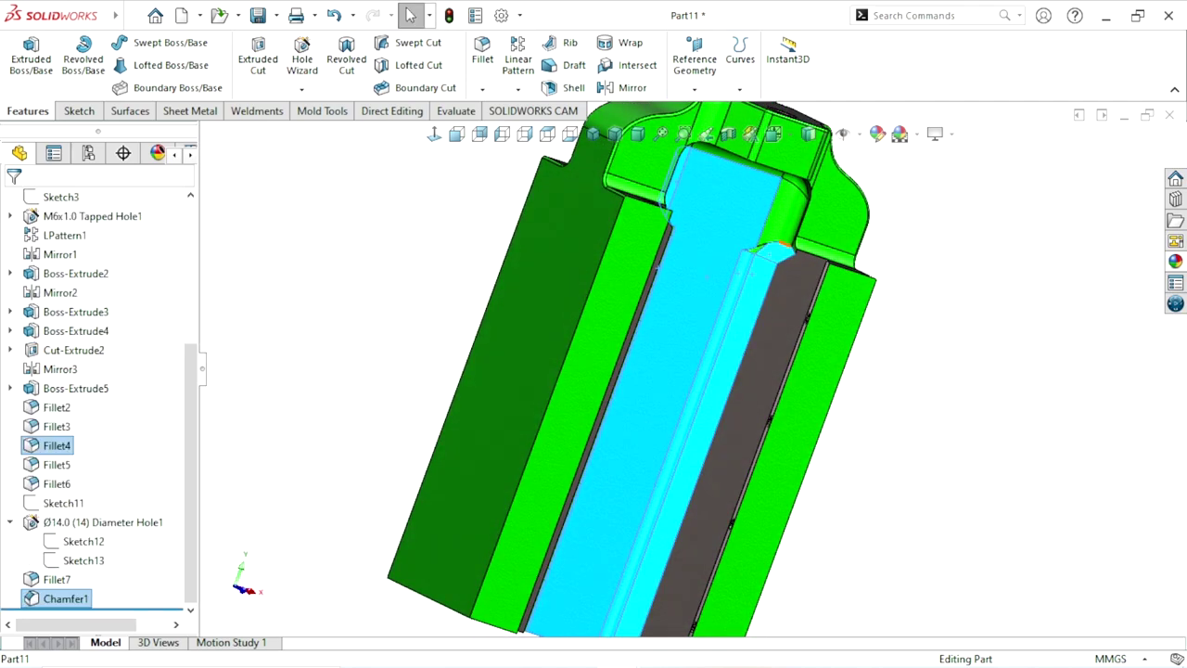
scroll(777, 244, down, 2)
scroll(780, 222, down, 2)
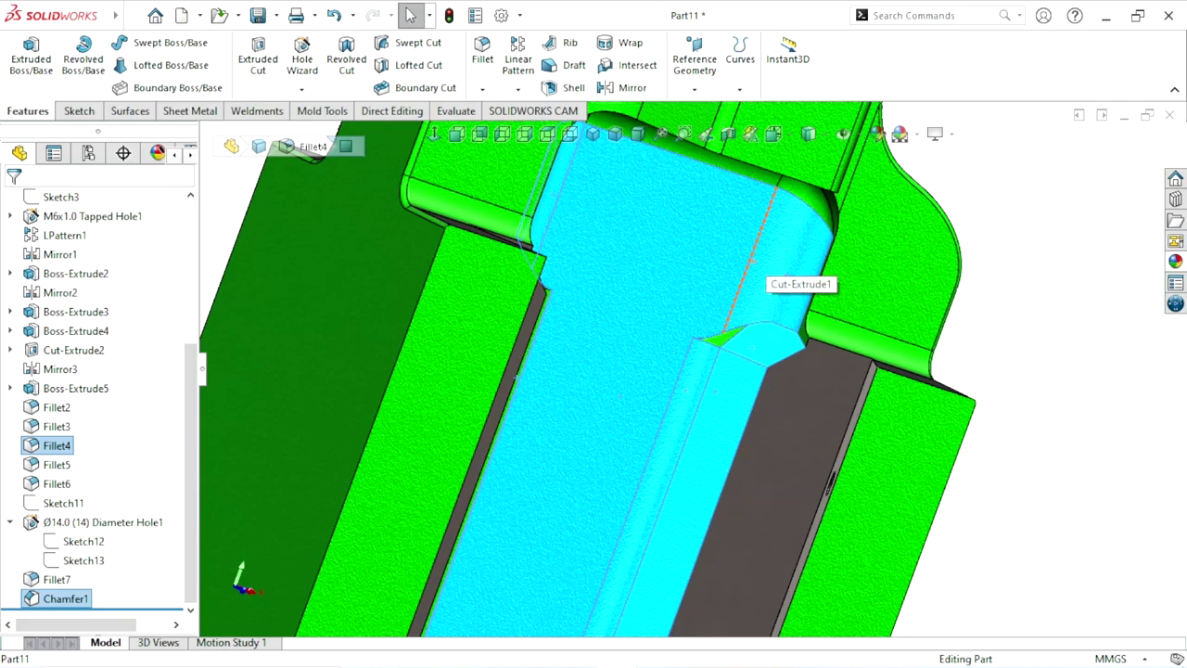
scroll(782, 197, down, 2)
scroll(747, 320, up, 3)
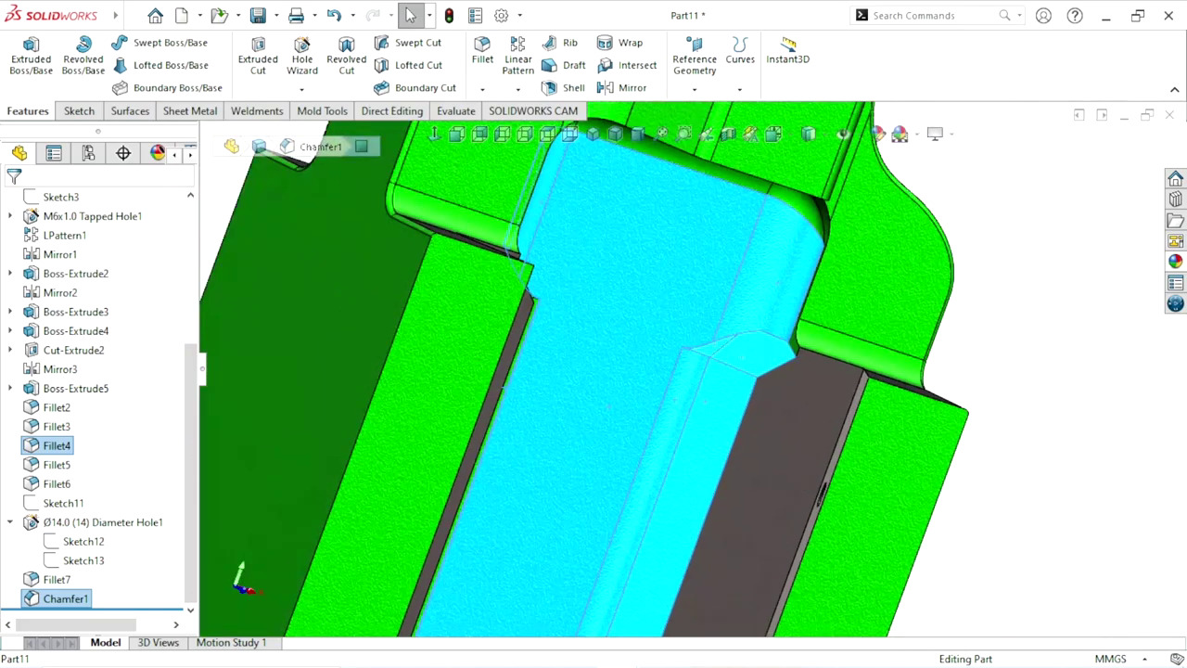
middle_drag(786, 199, 788, 204)
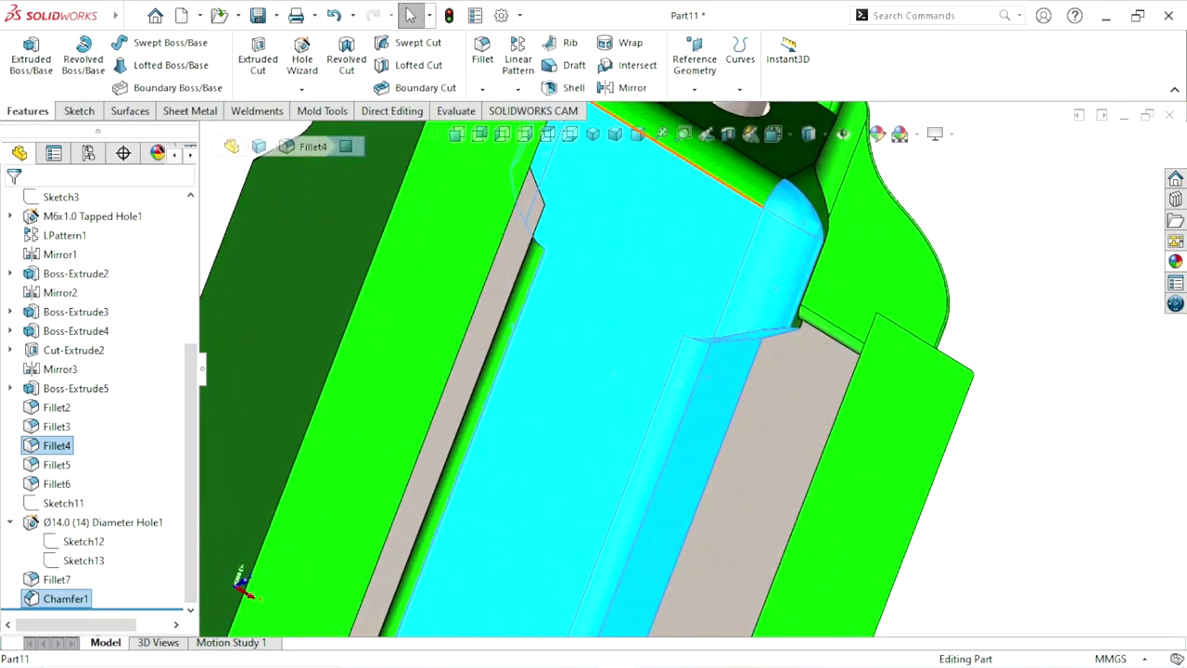
scroll(742, 320, up, 5)
scroll(742, 320, down, 2)
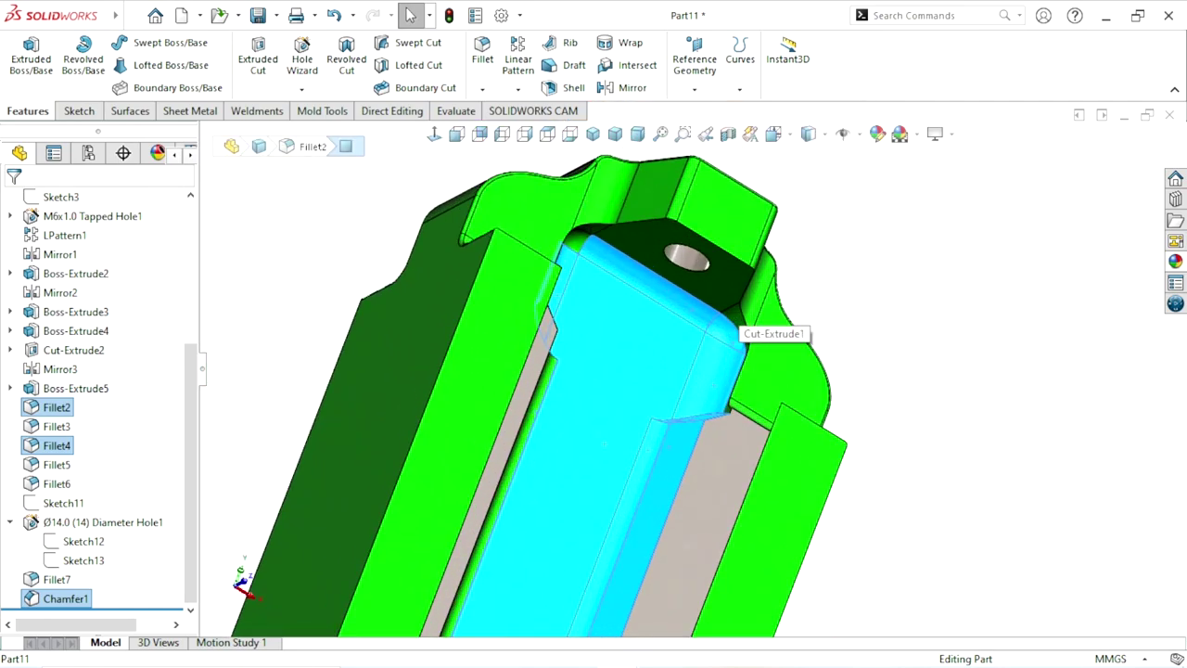
scroll(650, 278, down, 2)
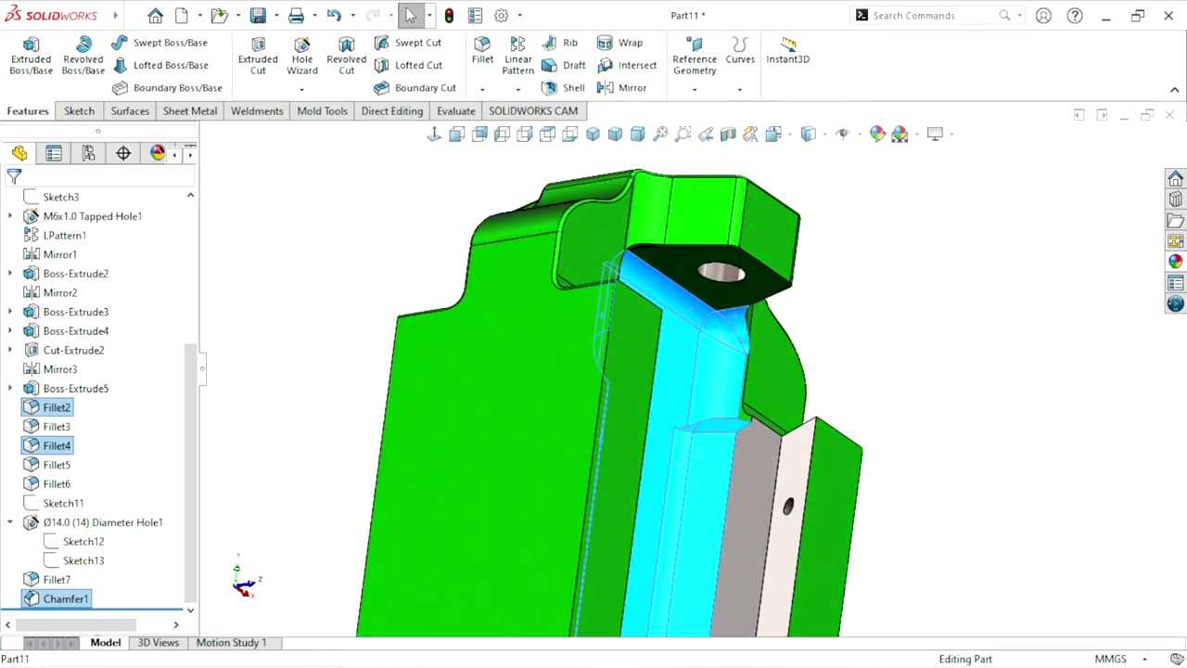
Step: Add the Boss-Extrude2 face beside the chamfer to the cavity selection
middle_drag(650, 372, 594, 399)
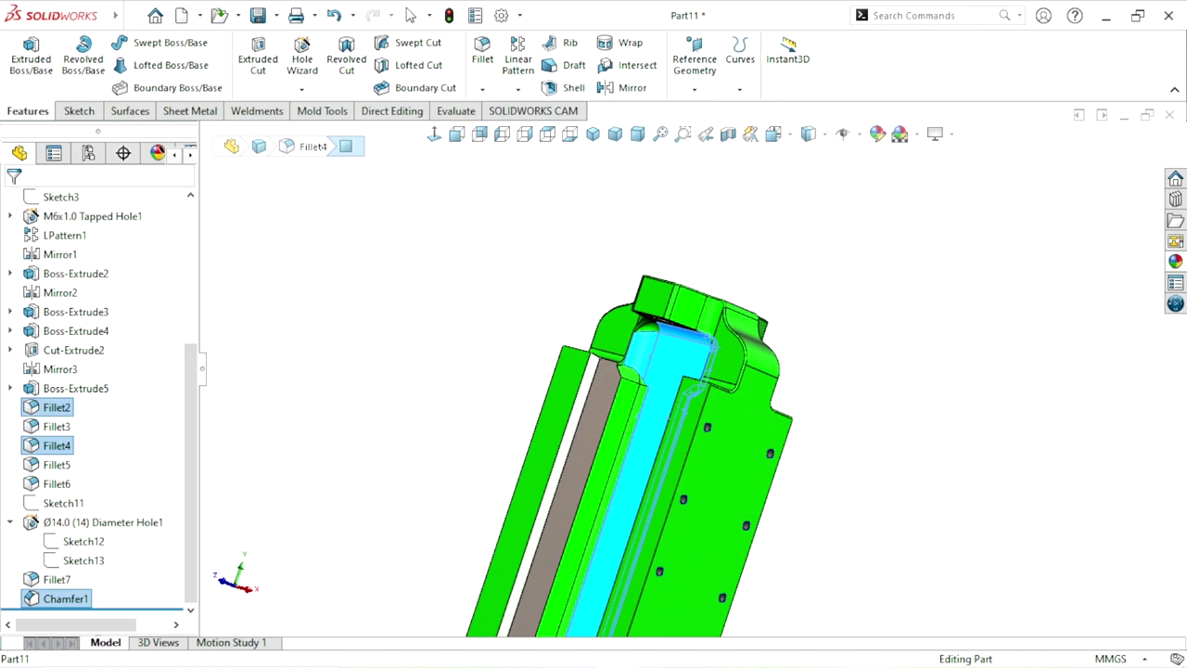
scroll(669, 337, down, 3)
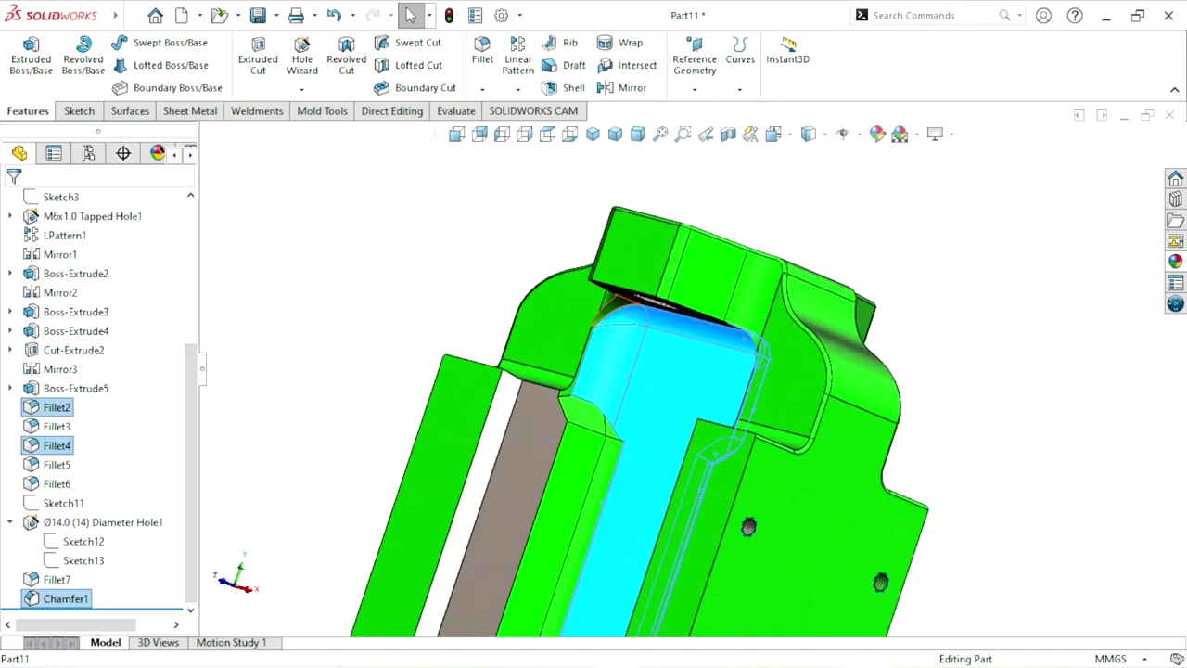
middle_drag(460, 298, 483, 371)
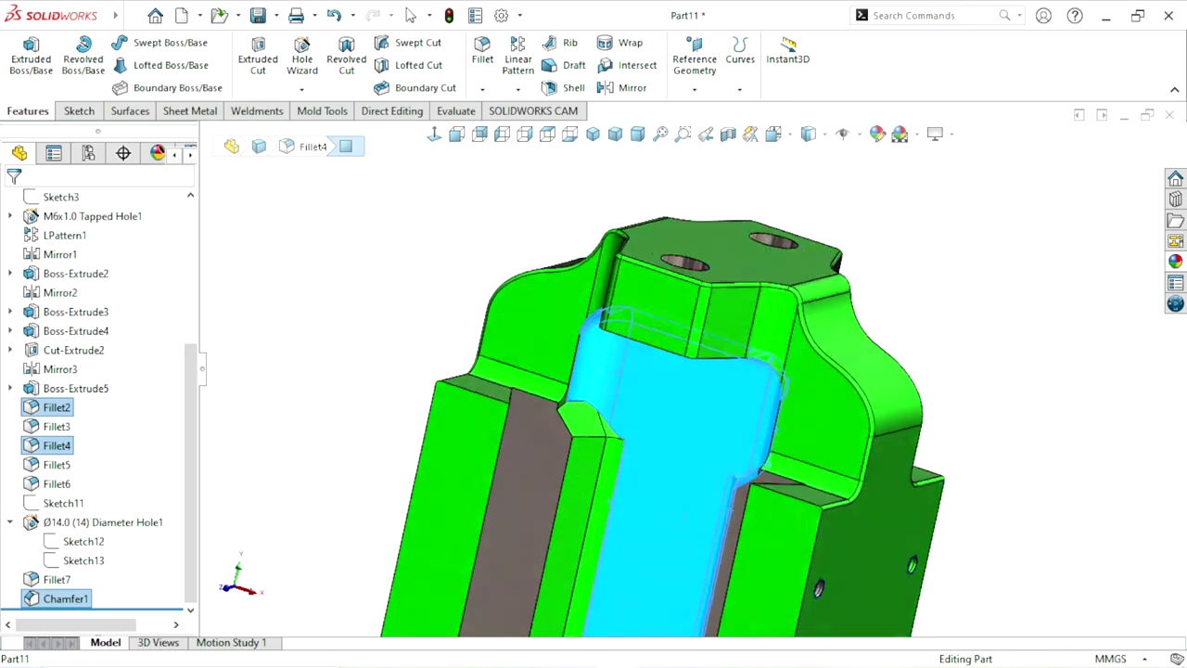
scroll(594, 464, down, 2)
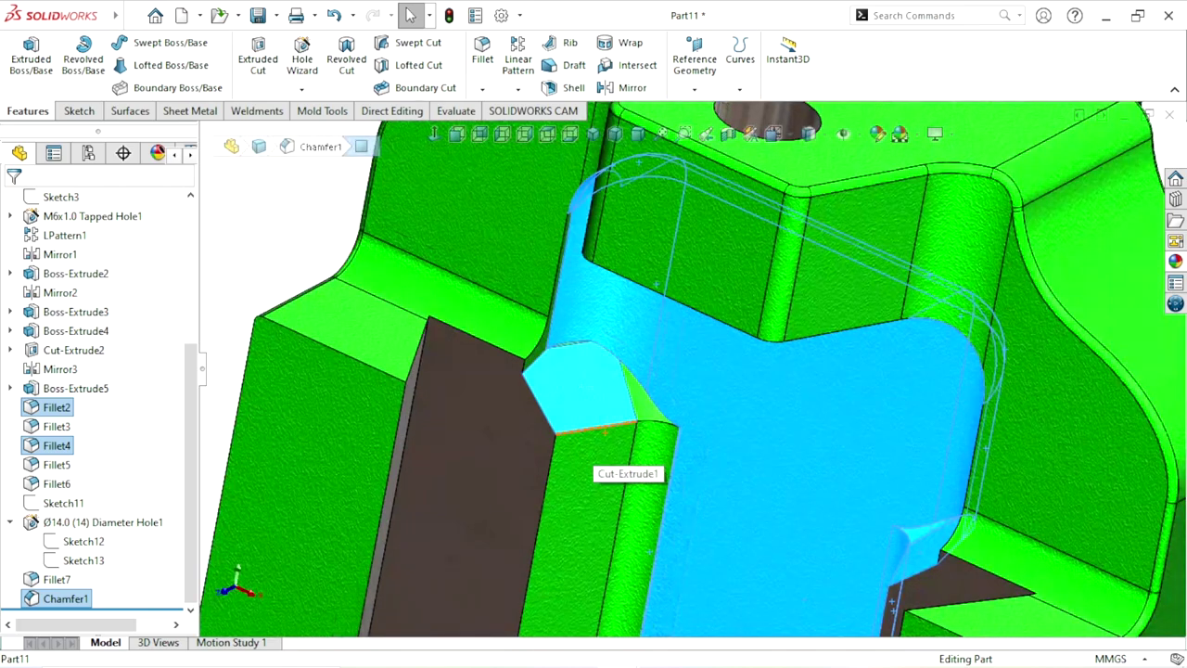
scroll(594, 463, down, 2)
scroll(650, 399, up, 1)
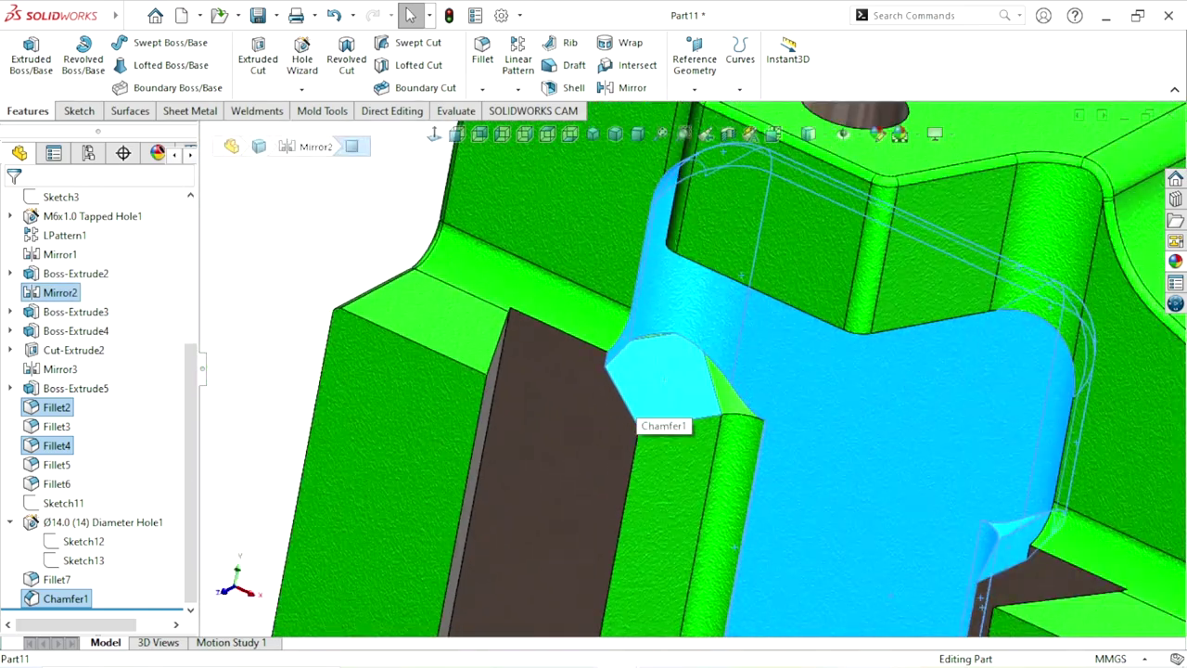
scroll(752, 509, up, 3)
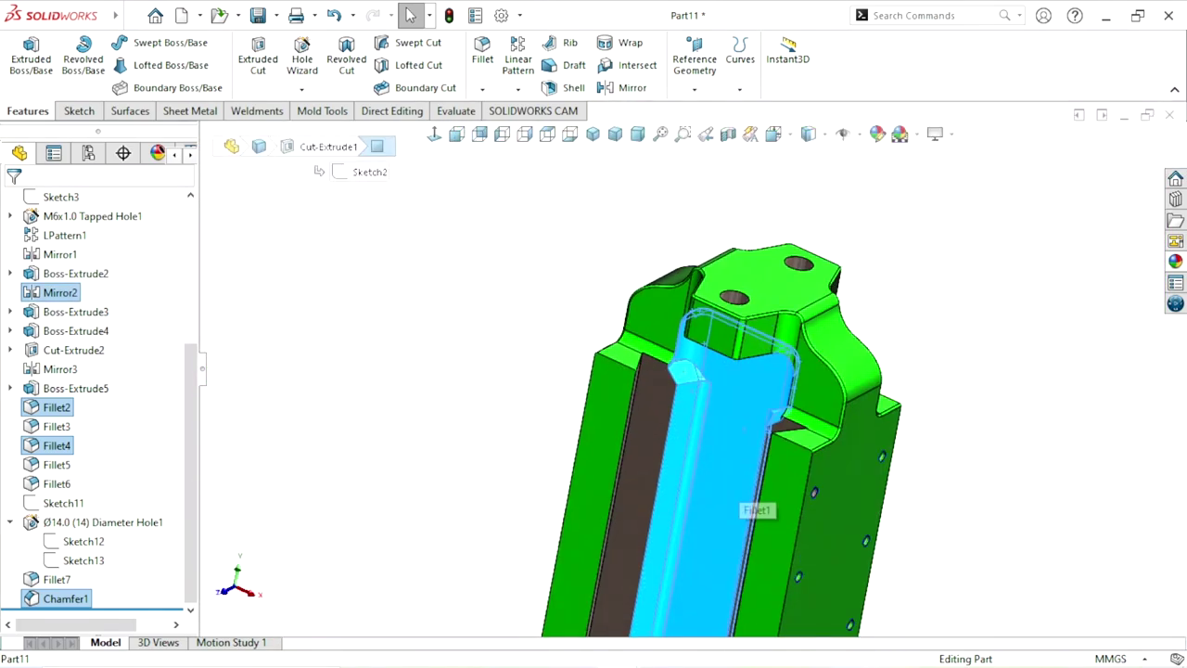
mouse_move(752, 509)
middle_down()
mouse_move(715, 566)
mouse_move(835, 426)
middle_up()
scroll(853, 413, down, 3)
scroll(858, 452, down, 2)
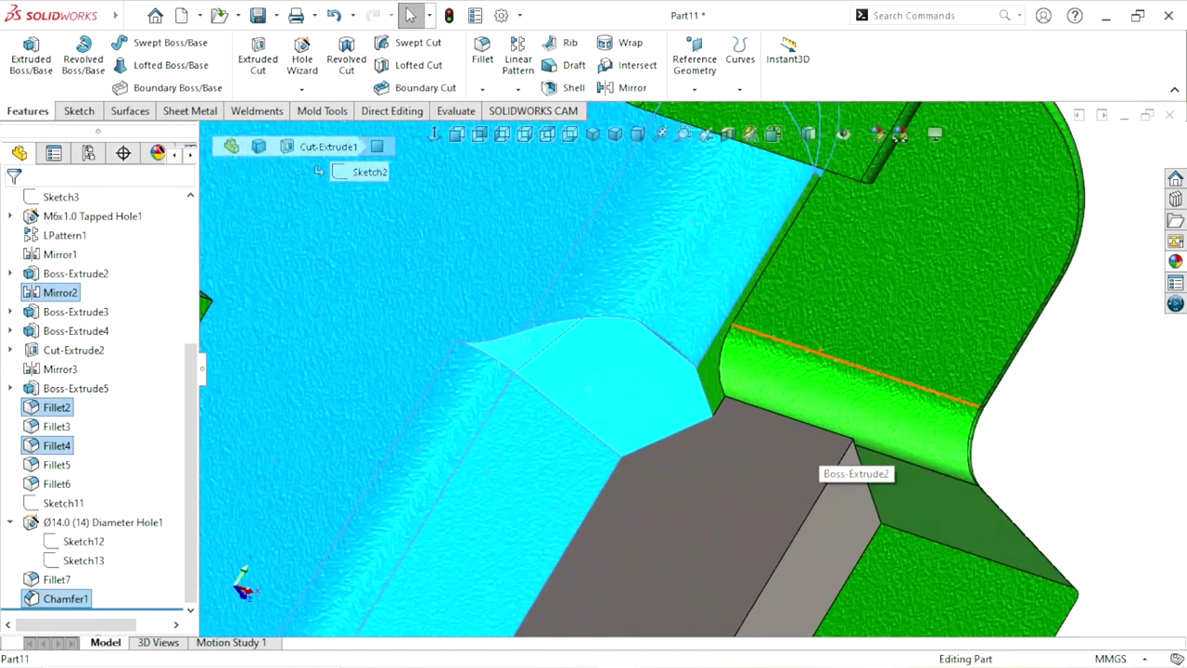
click(844, 456)
Step: Add the remaining small chamfer face to the selected cavity faces
scroll(649, 464, up, 4)
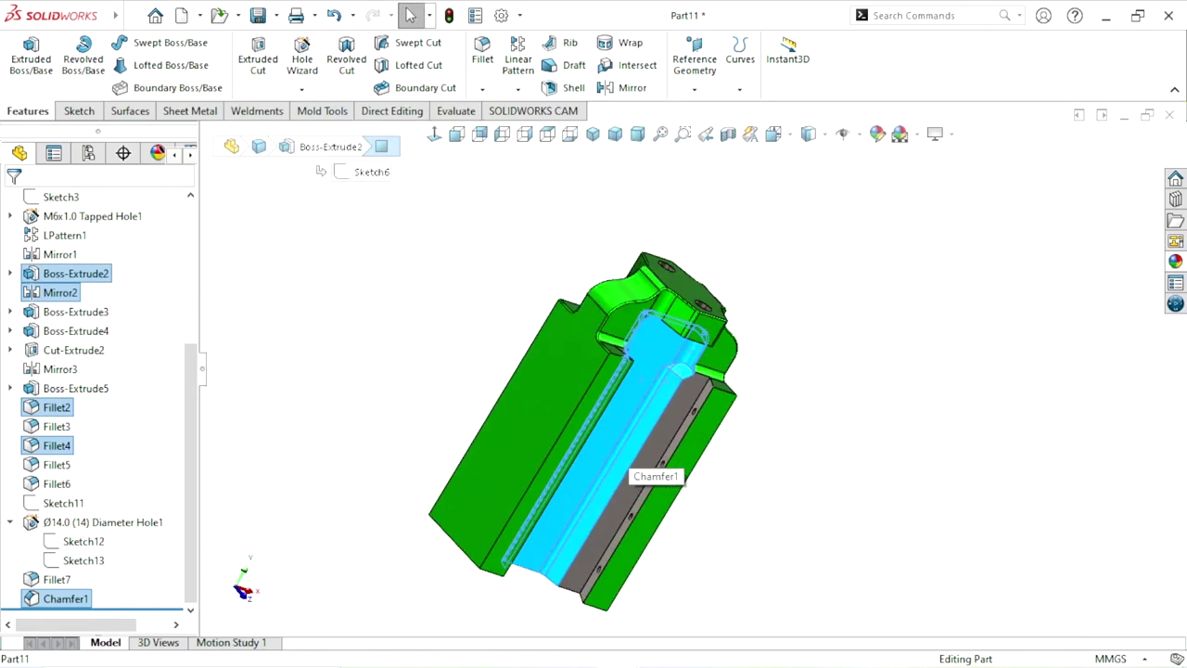
scroll(641, 316, up, 2)
middle_drag(642, 314, 598, 372)
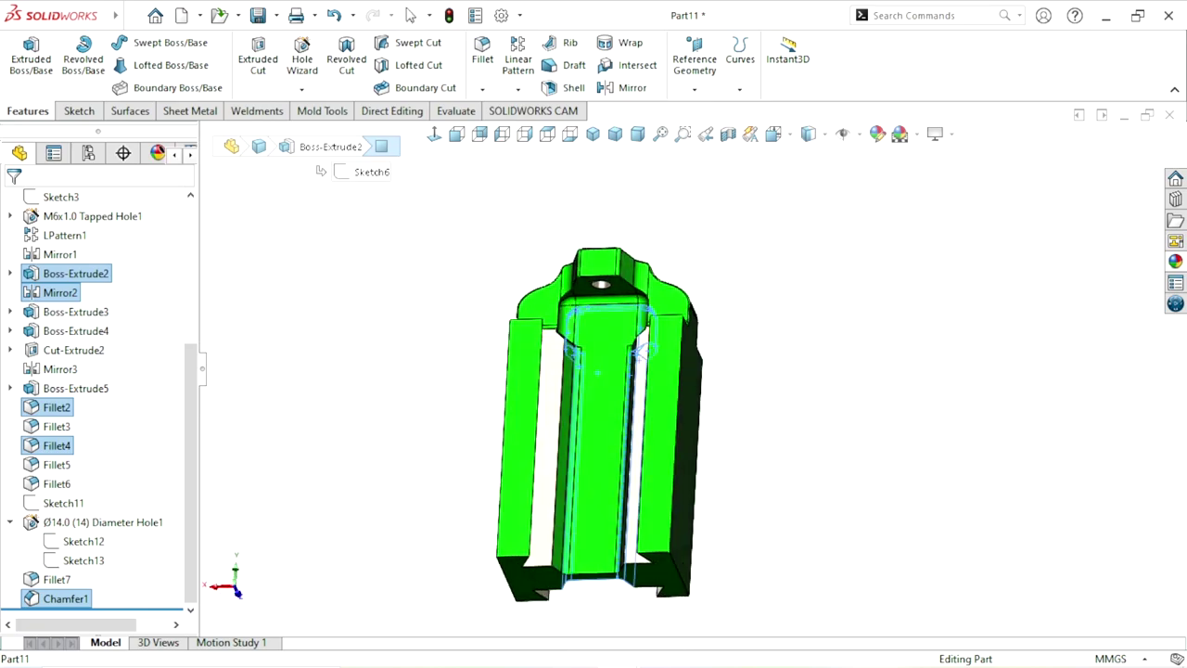
scroll(581, 324, down, 5)
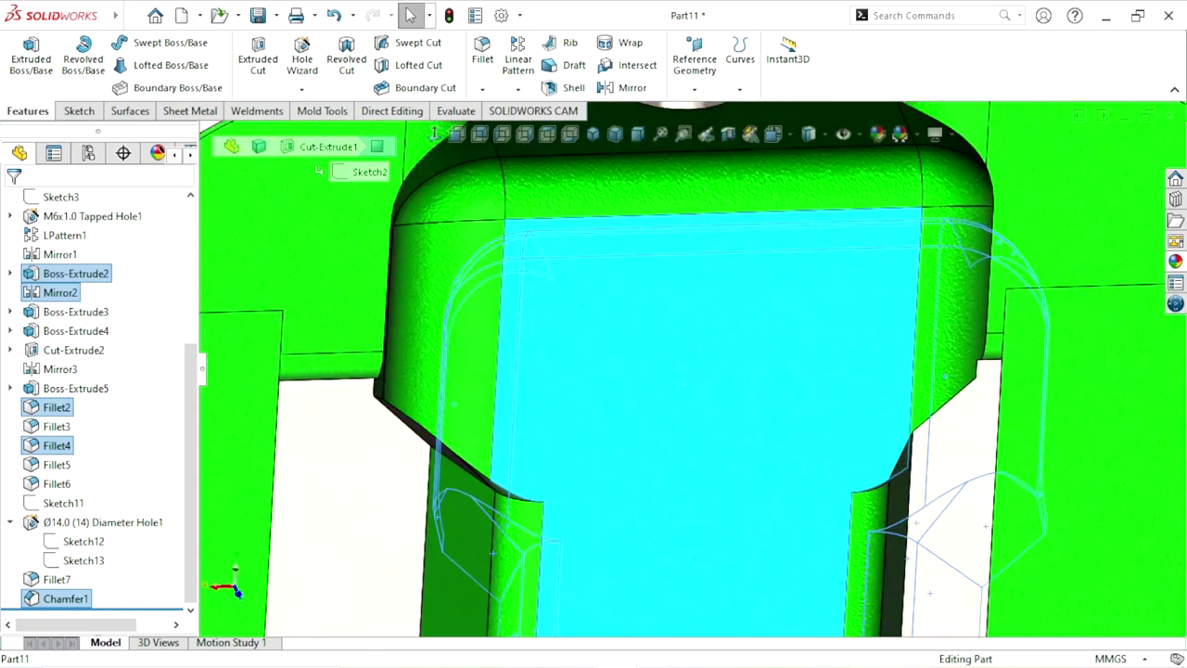
scroll(668, 371, up, 3)
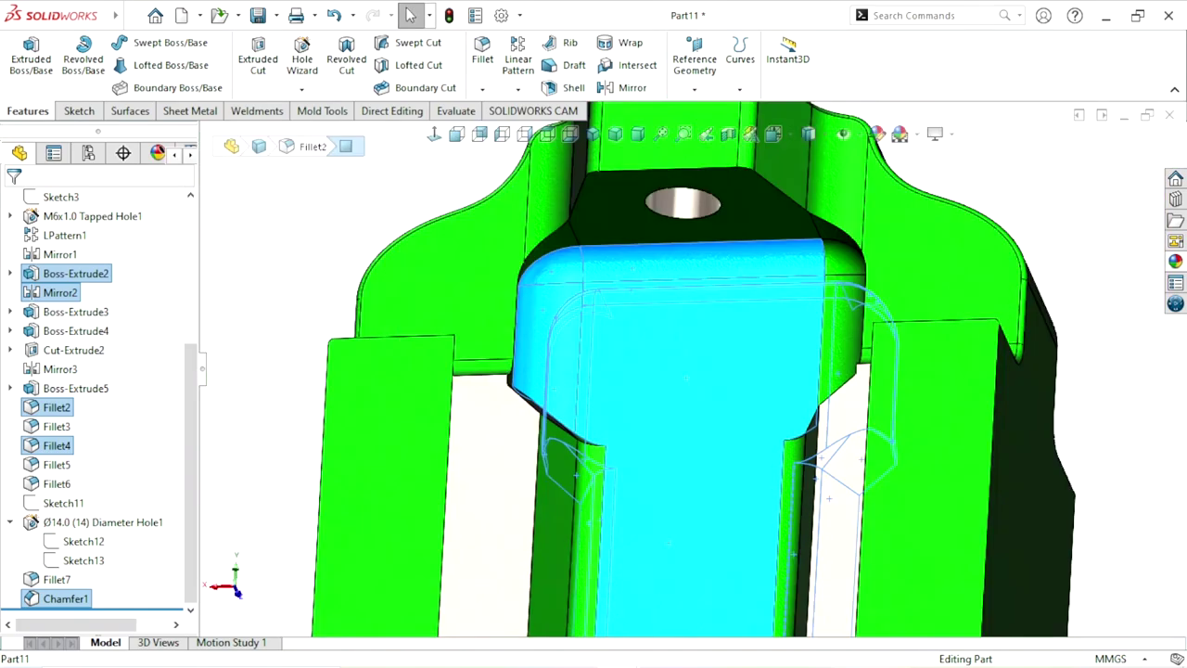
middle_drag(556, 409, 579, 470)
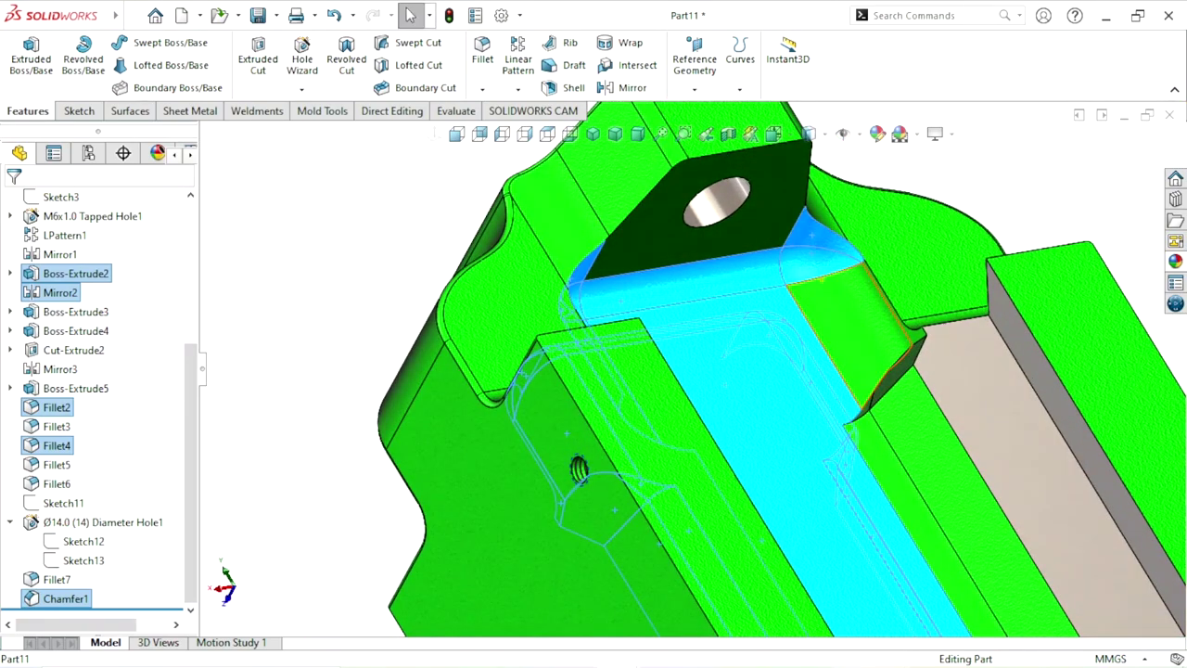
mouse_move(579, 470)
middle_down()
mouse_move(702, 554)
mouse_move(811, 576)
mouse_move(569, 625)
mouse_move(724, 538)
middle_up()
ctrl+click(733, 548)
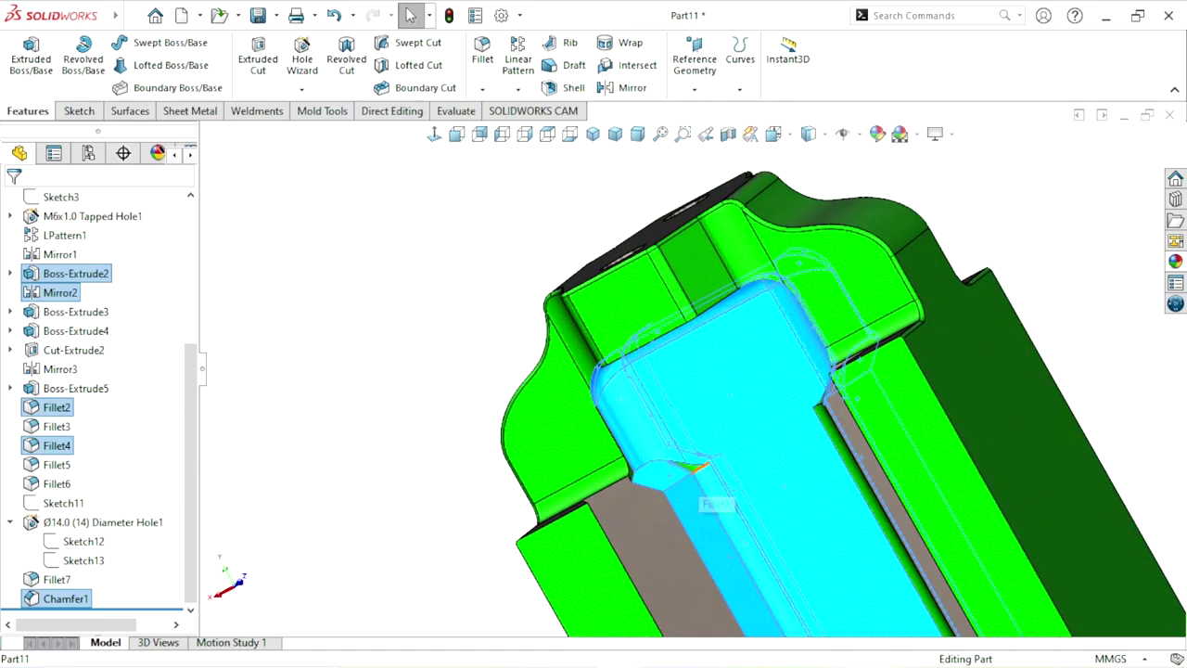
scroll(705, 492, down, 3)
scroll(705, 492, down, 2)
scroll(649, 417, up, 5)
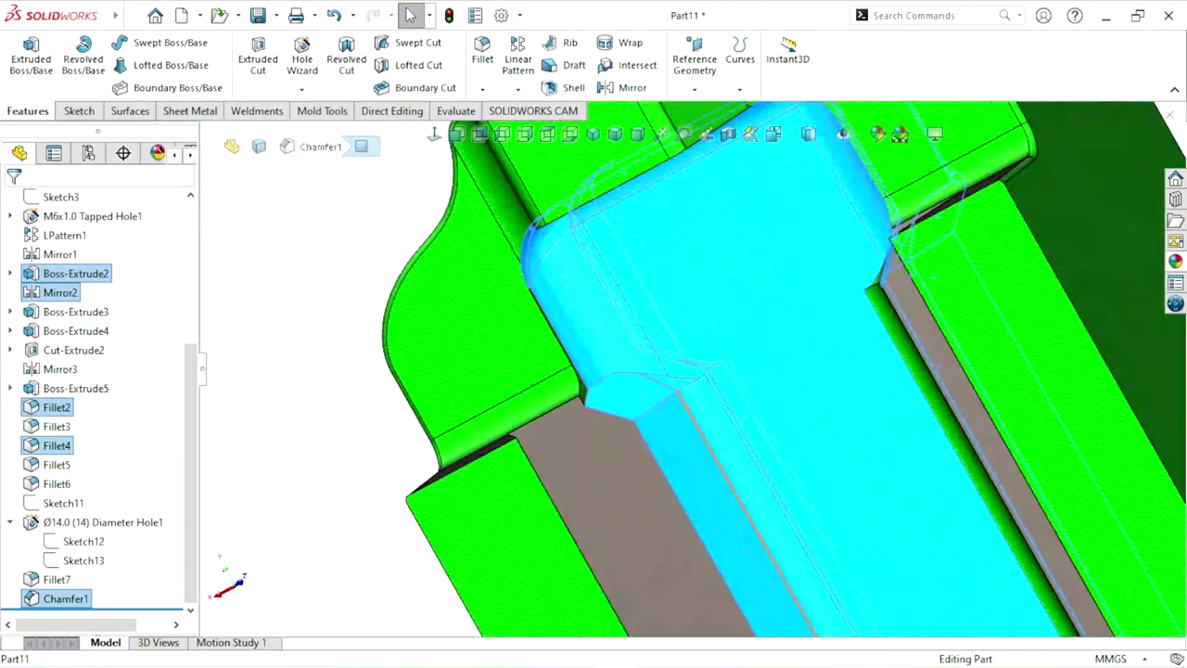
Step: Rotate the model with arrow keys into an upright front view to inspect the cavity
key(Right)
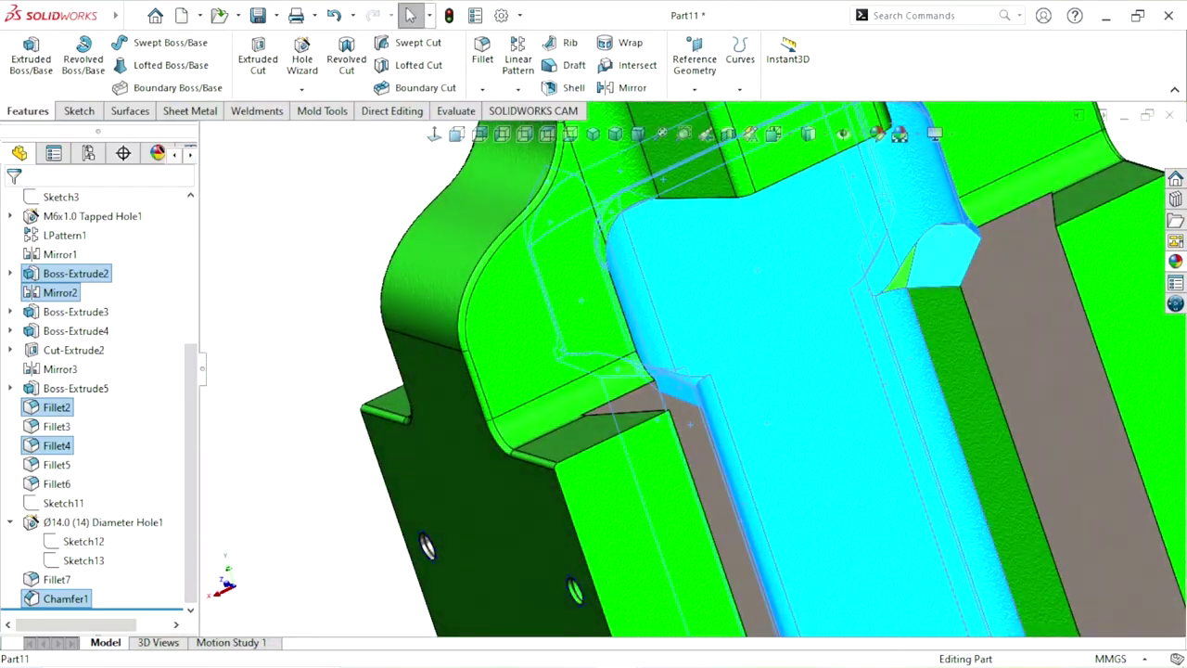
scroll(696, 367, up, 4)
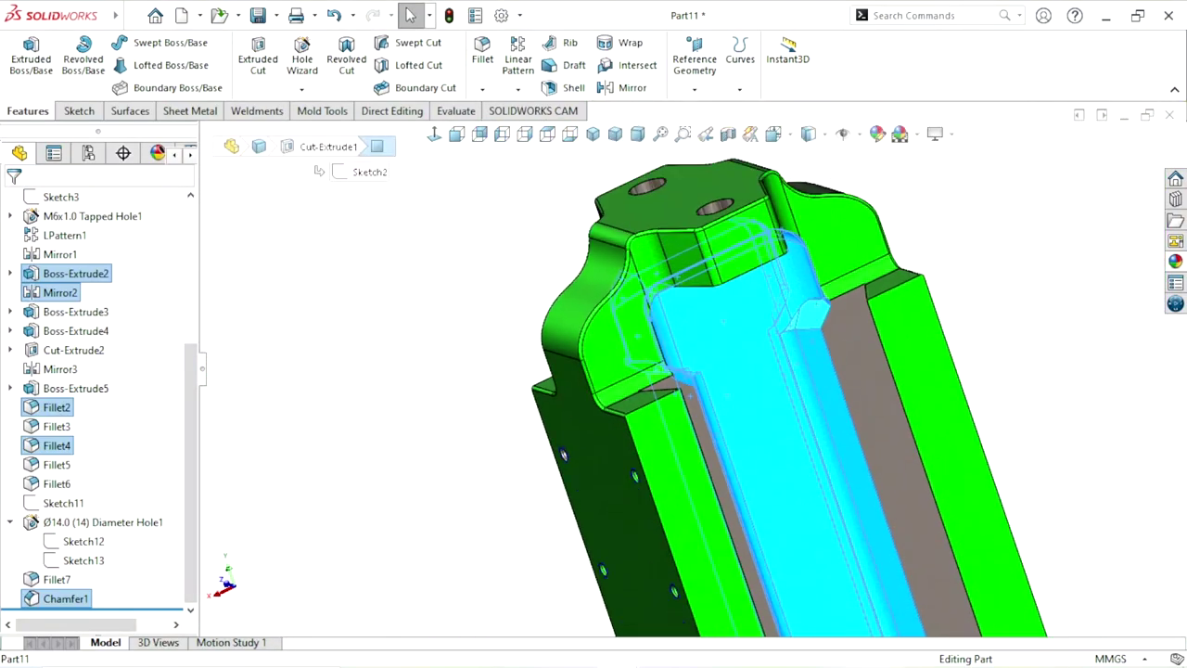
key(Up)
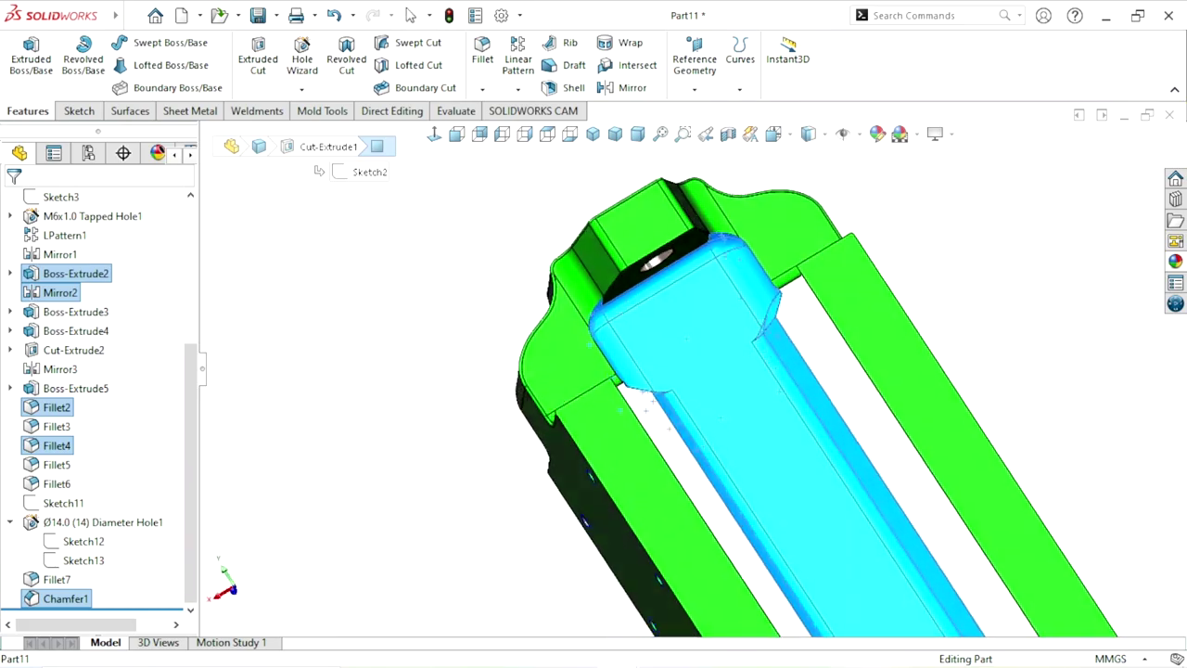
key(Up)
key(Up)
key(Up)
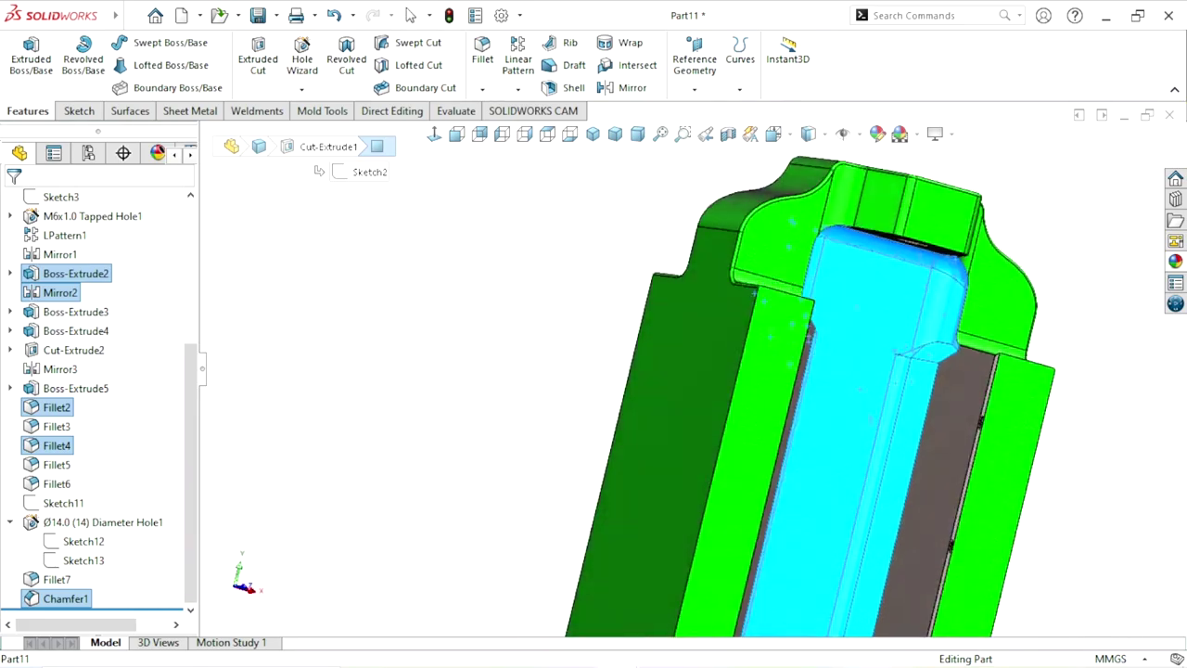
key(Up)
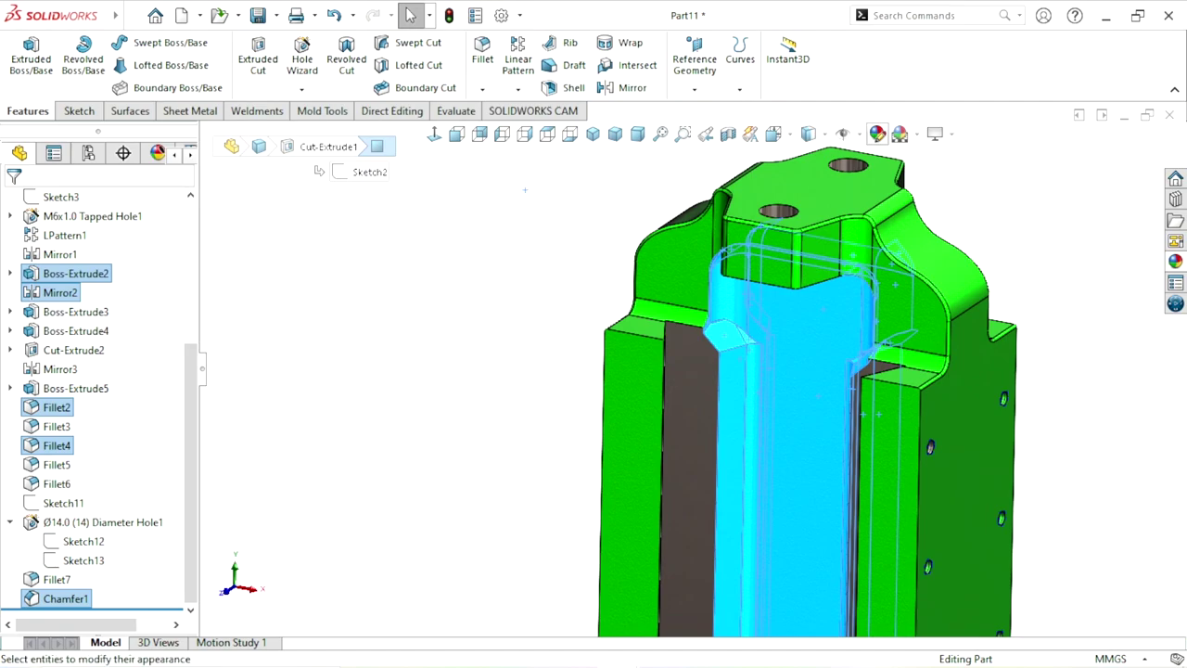
Step: Colour the selected cavity faces pure red (RGB 255, 0, 0) and accept
key(Escape)
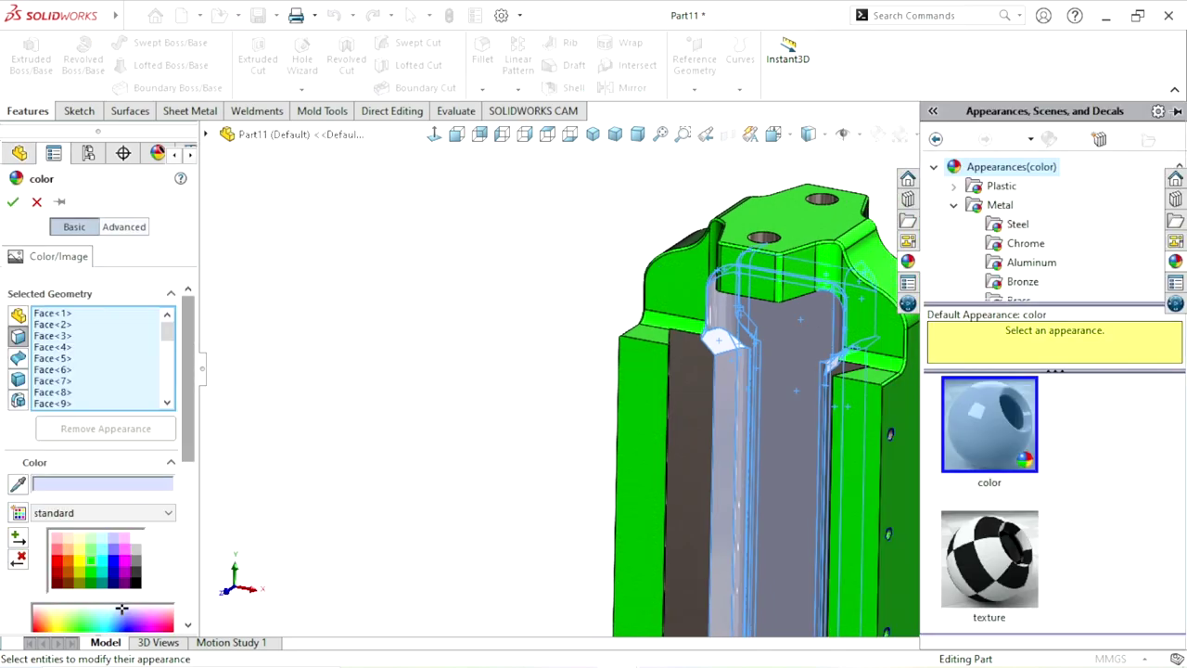
click(35, 444)
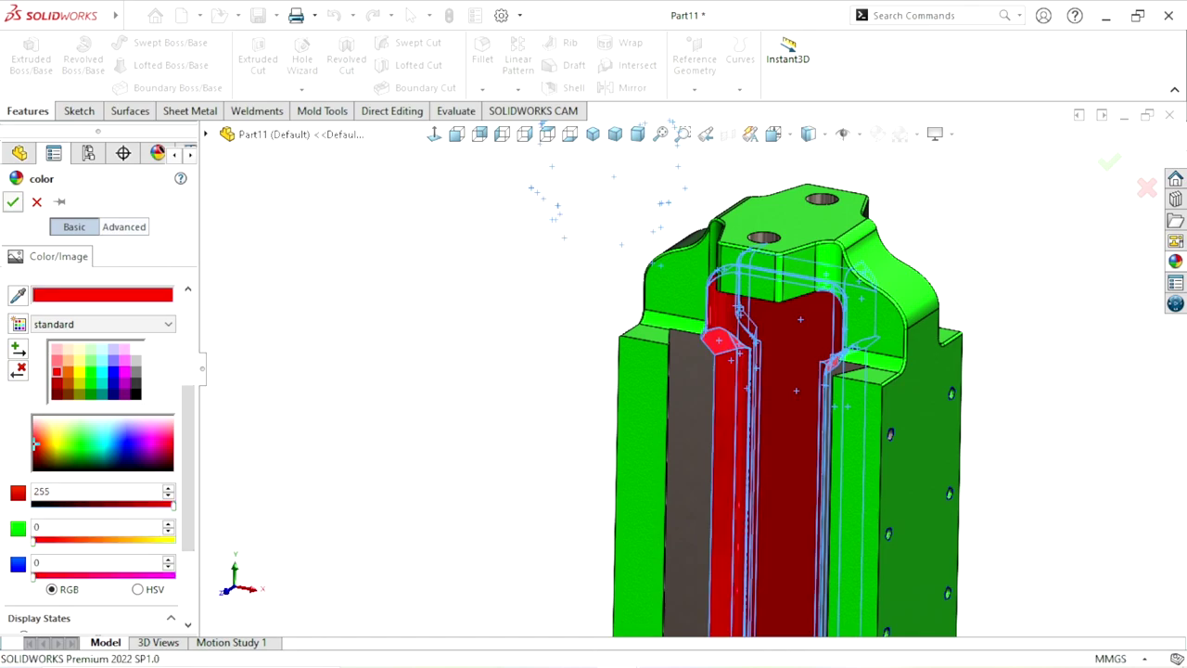
key(Return)
Step: Zoom to fit, snap the part to the isometric view and pan it slightly left
key(f)
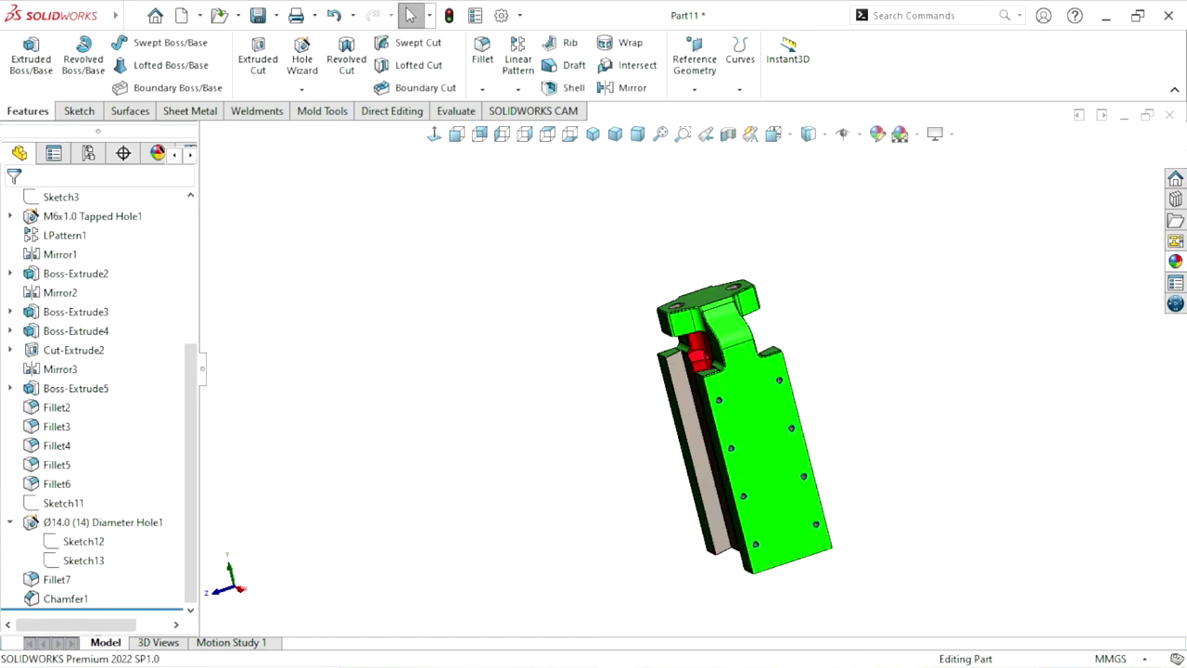
mouse_move(788, 417)
middle_down()
mouse_move(742, 427)
mouse_move(705, 408)
middle_up()
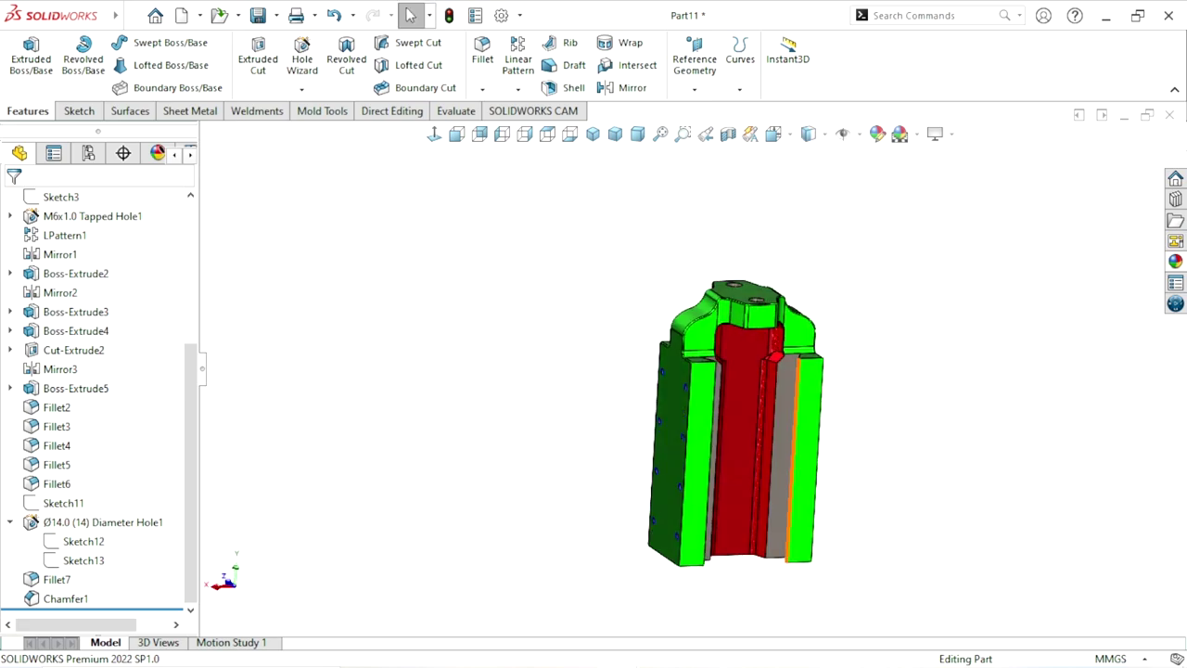
scroll(687, 399, up, 5)
click(593, 133)
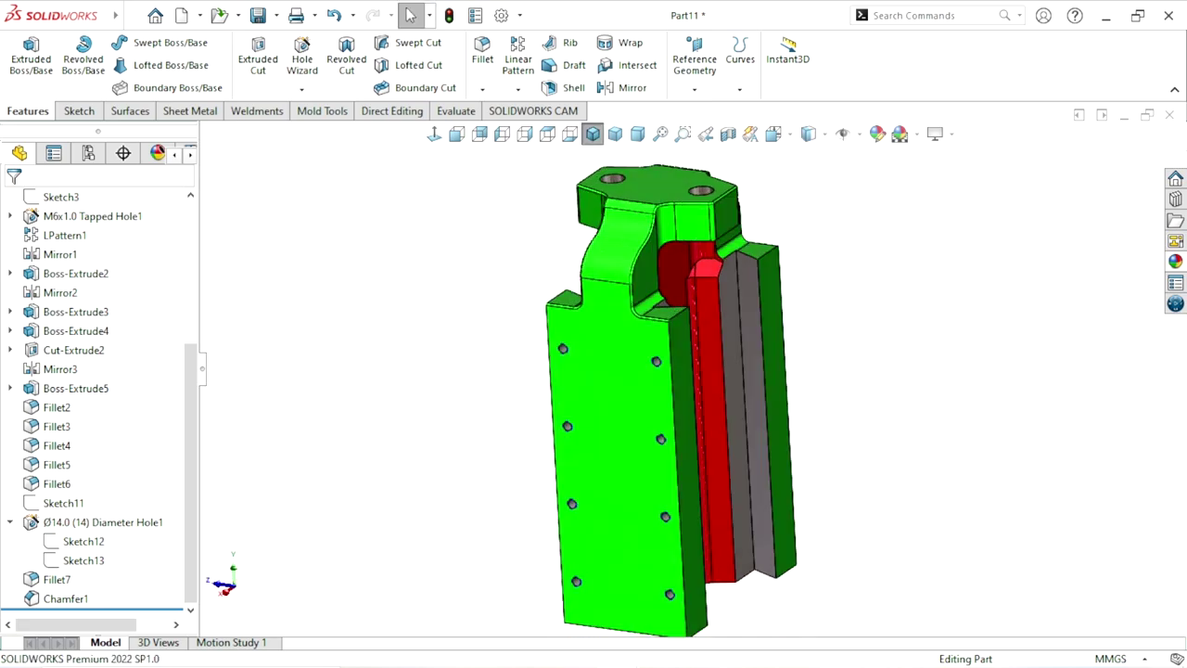
scroll(733, 339, down, 2)
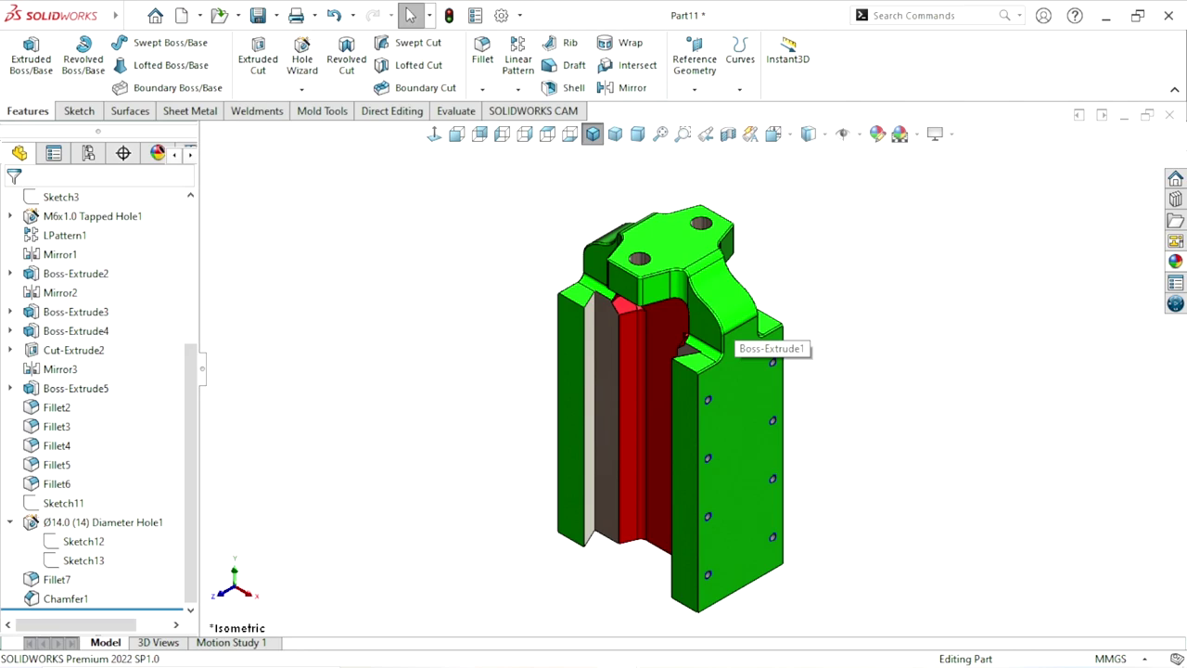
ctrl+middle_drag(686, 408, 656, 414)
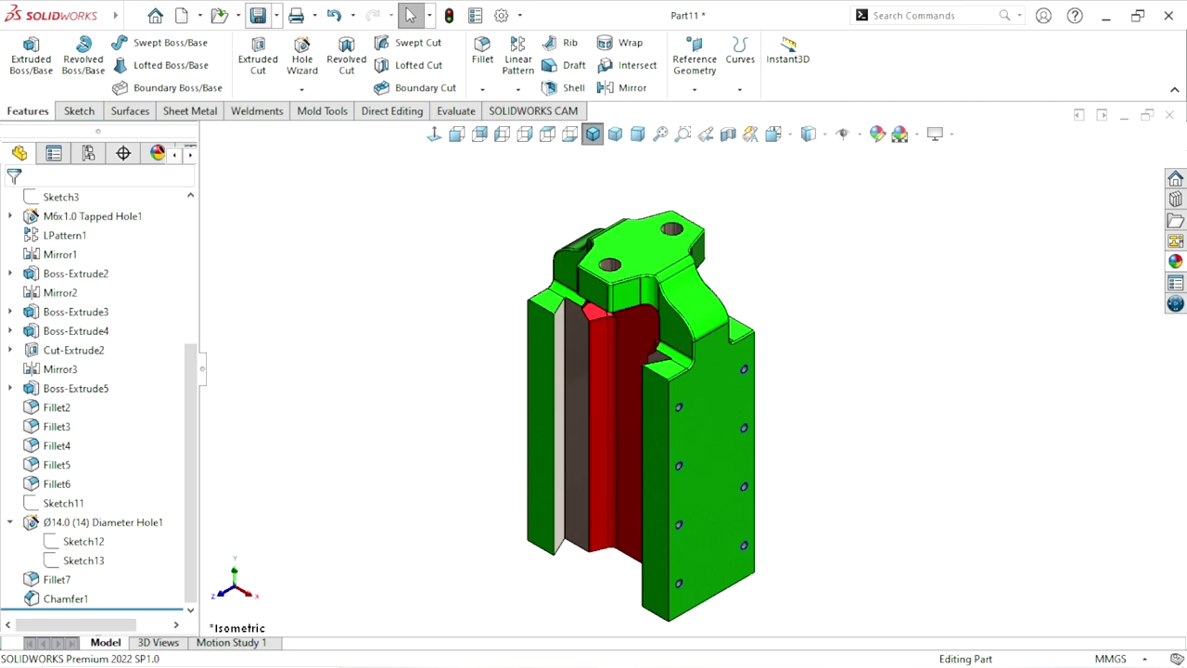
Step: Save the part to the Desktop as a SOLIDWORKS Part named Part01
click(258, 16)
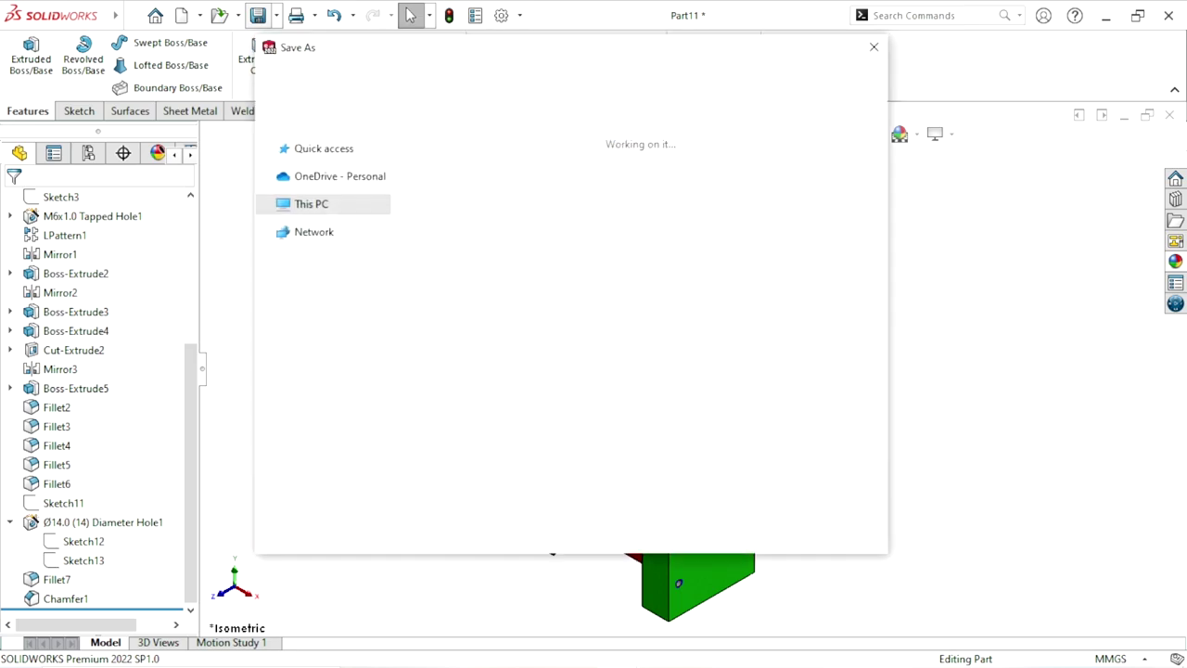
scroll(320, 250, up, 2)
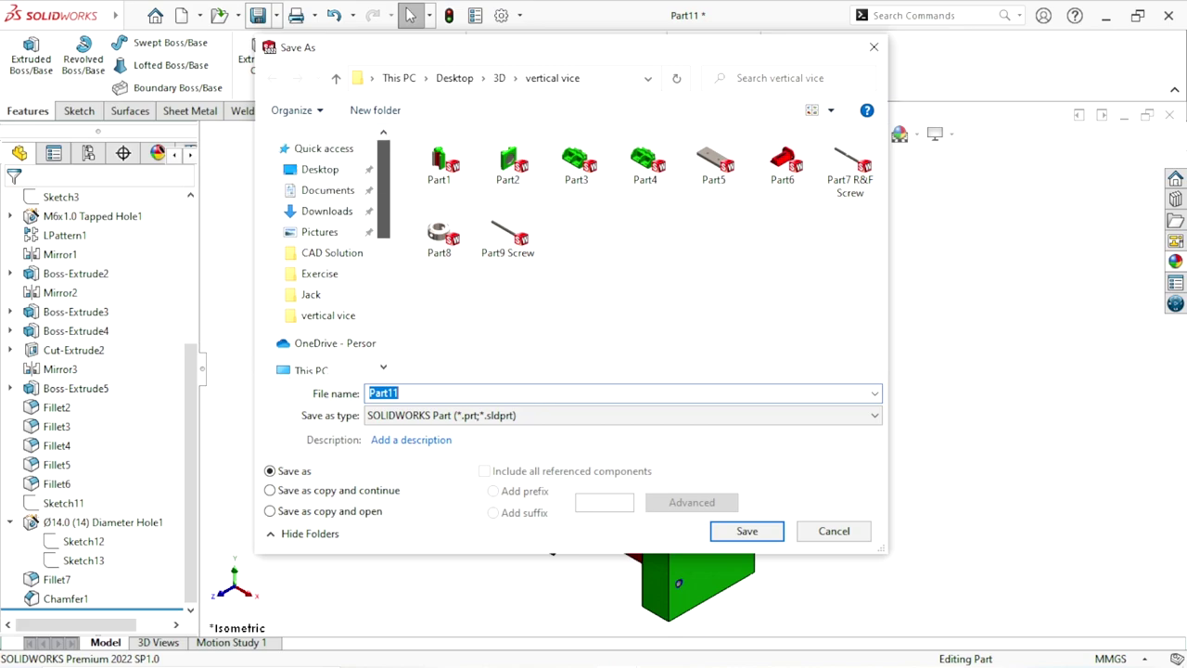
click(320, 169)
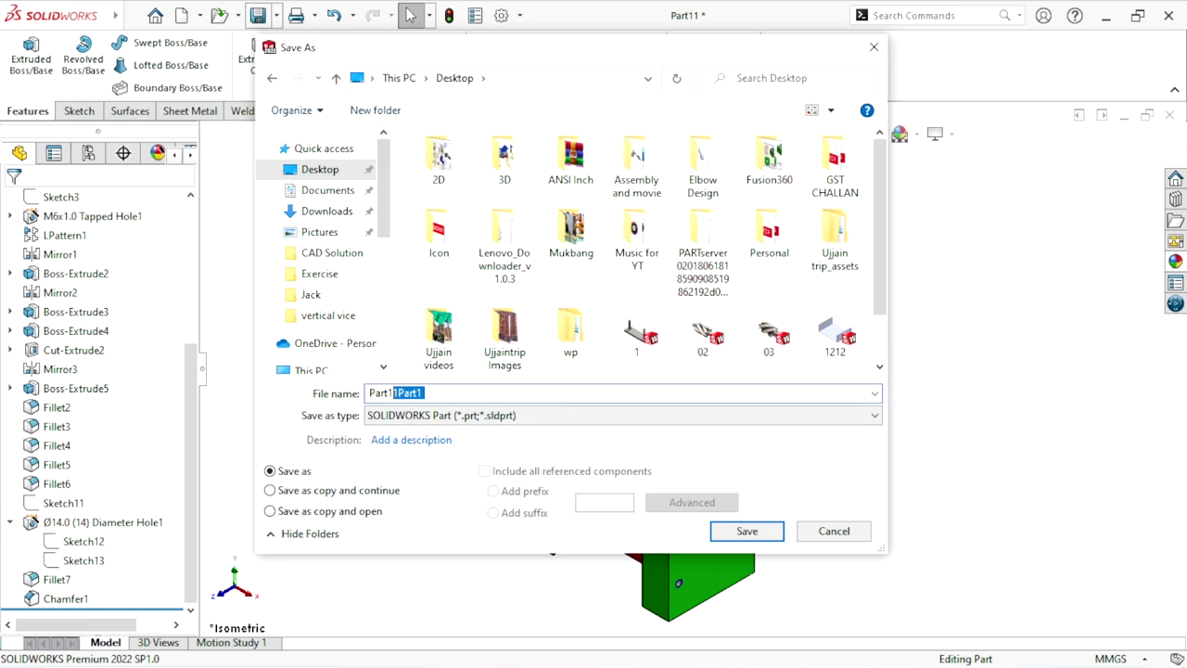
key(BackSpace)
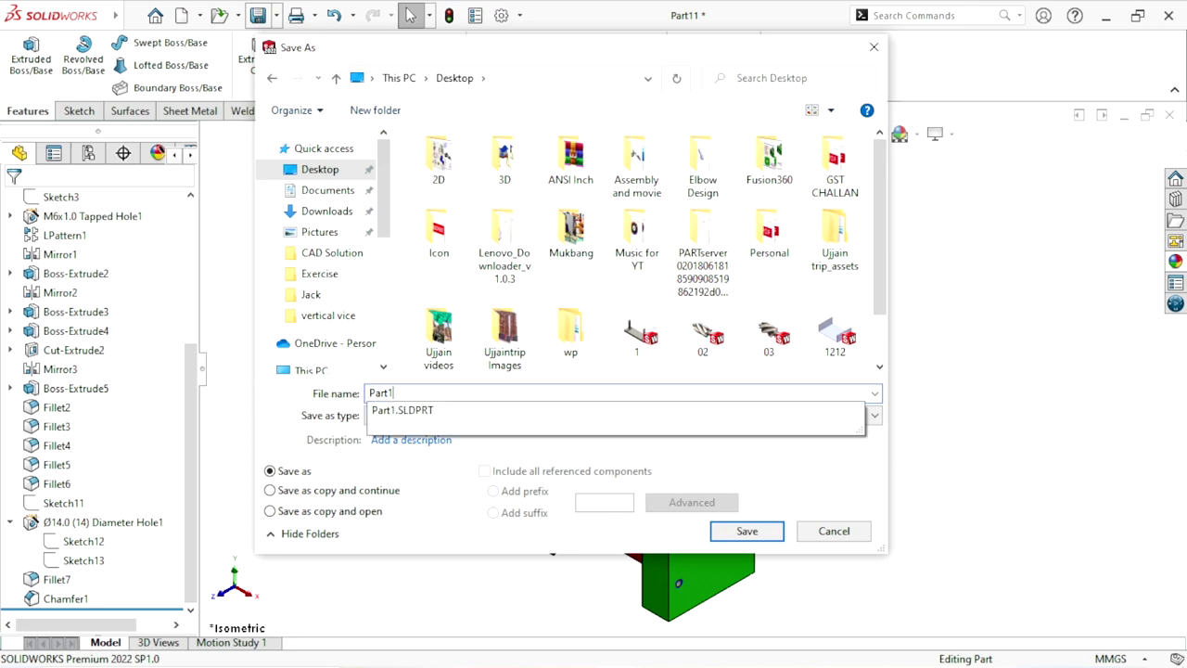
key(Down)
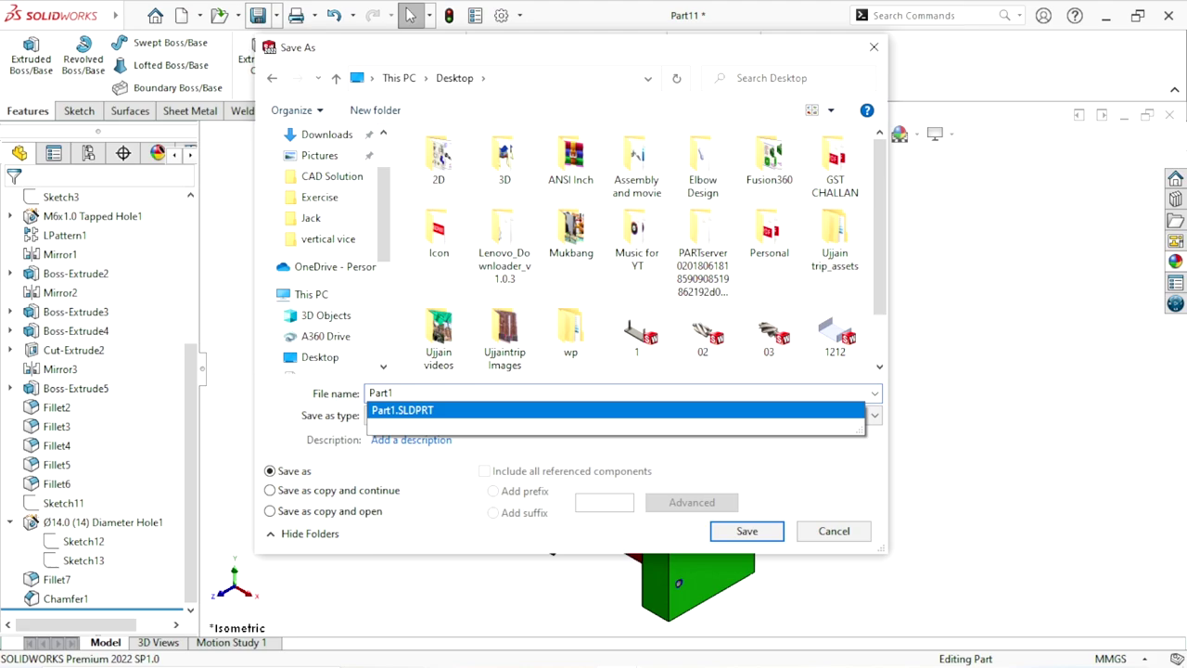
text(0)
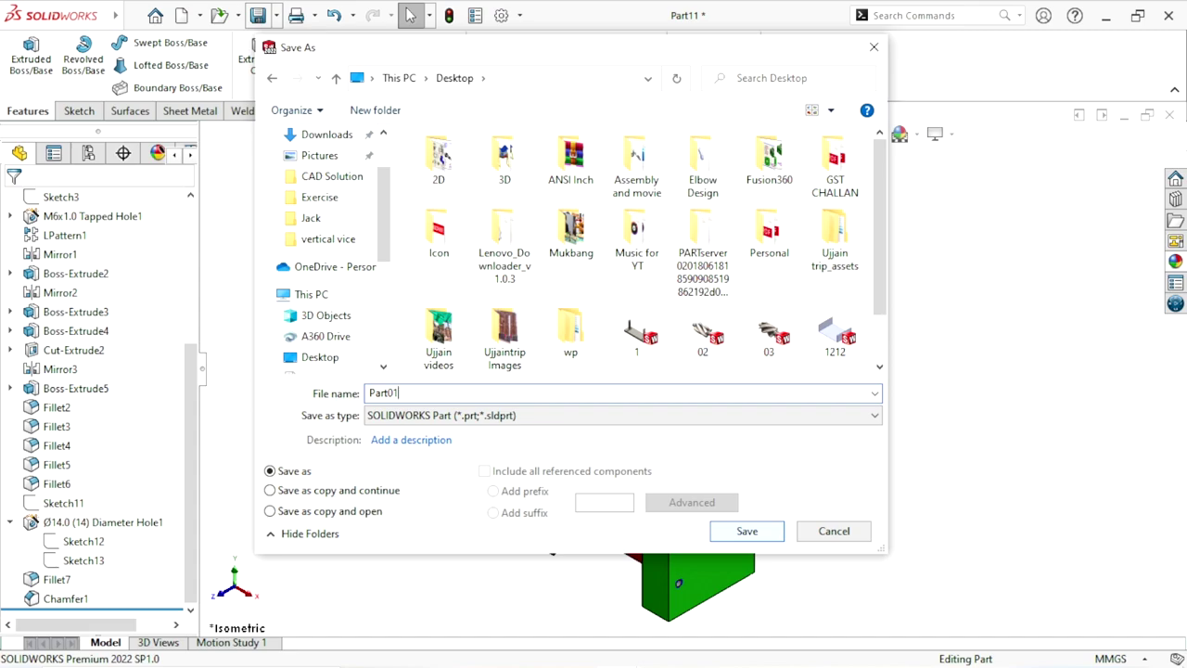
key(Return)
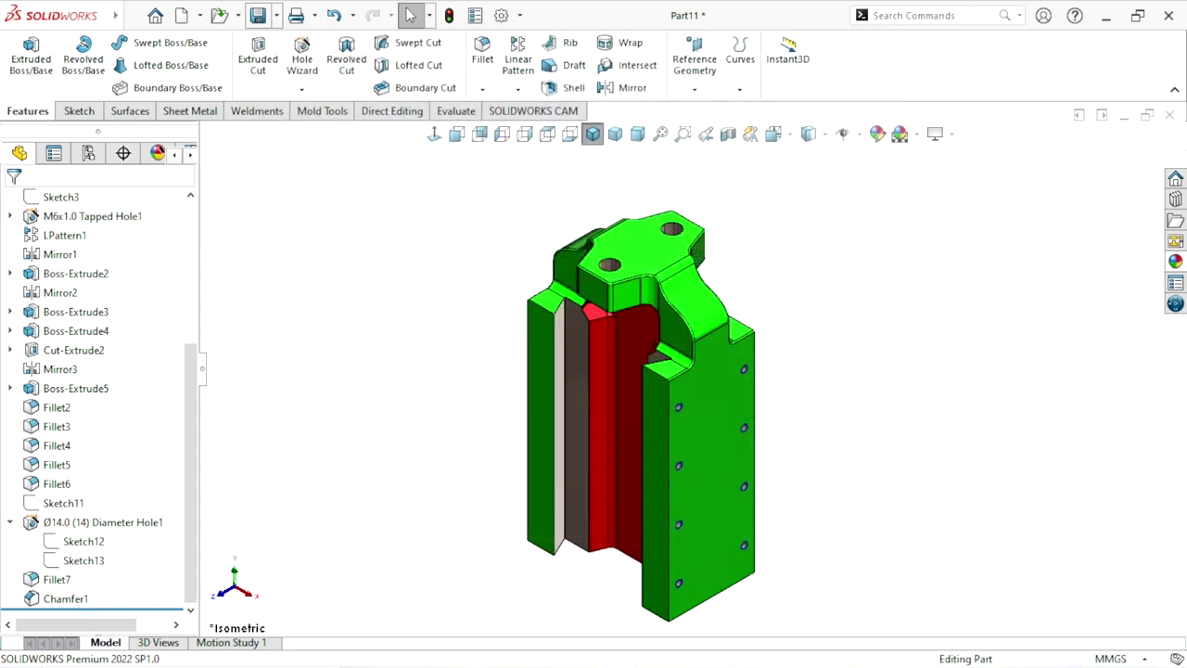